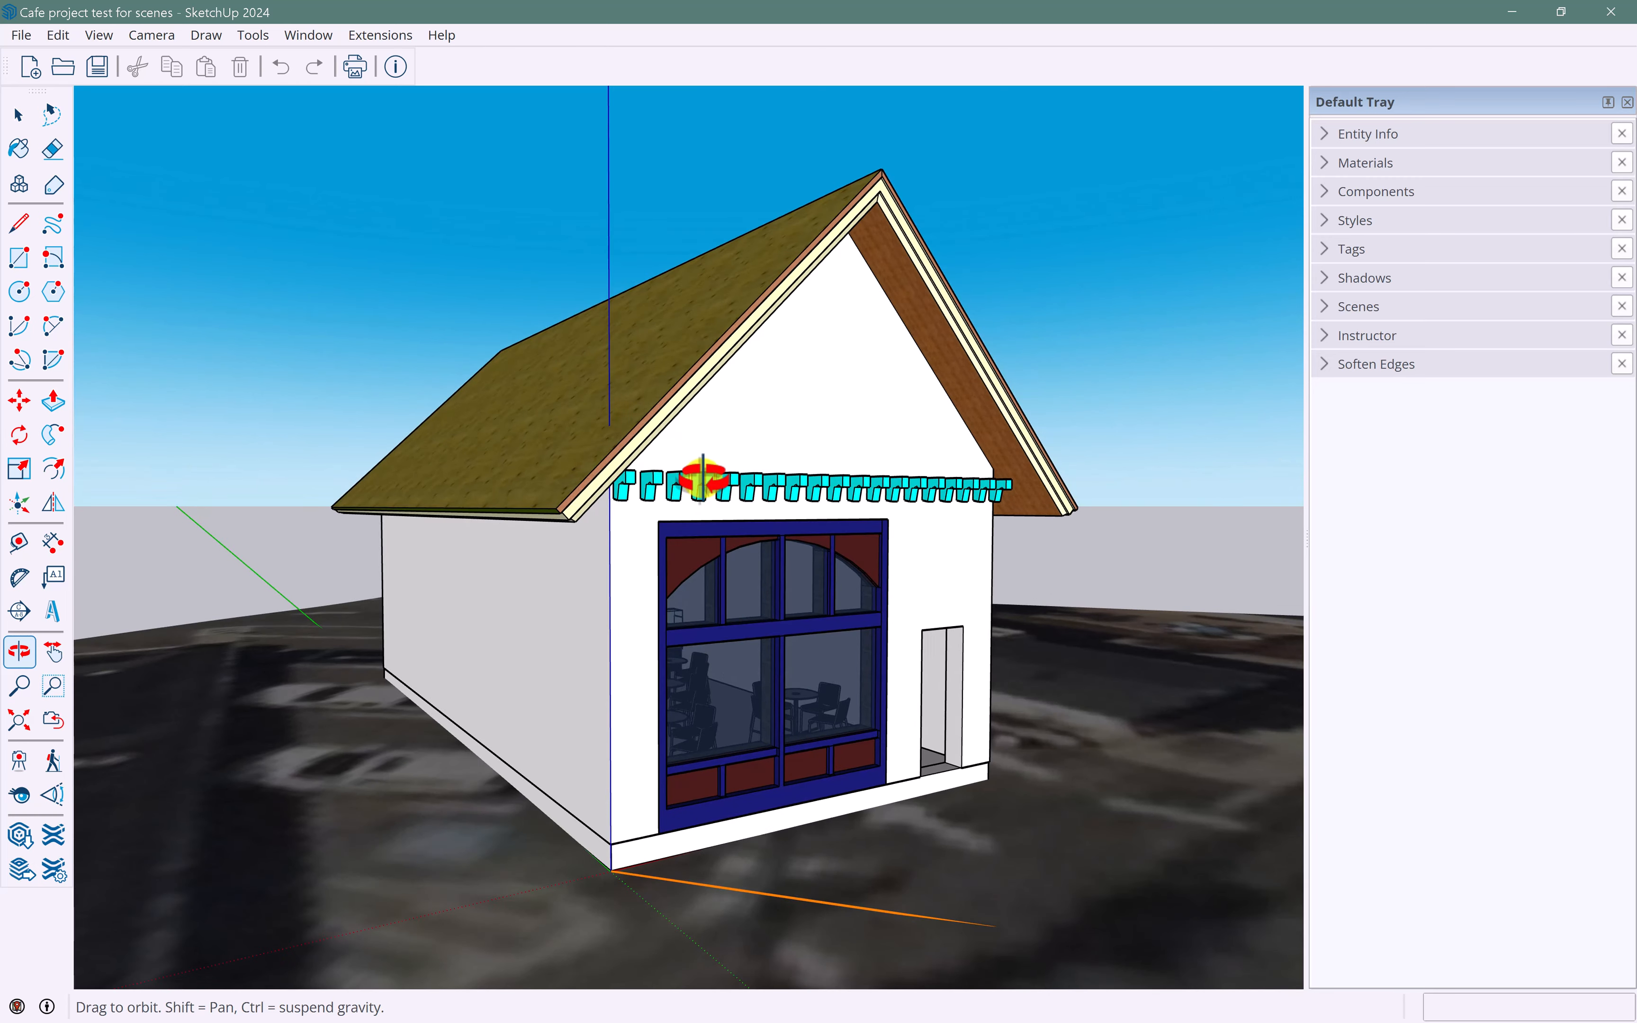
- Add a scene of the cafe exterior framed from the front corner, showing the window facade, side wall and roof
key("space")
scroll(724, 518, "up", 2)
left_click(744, 540)
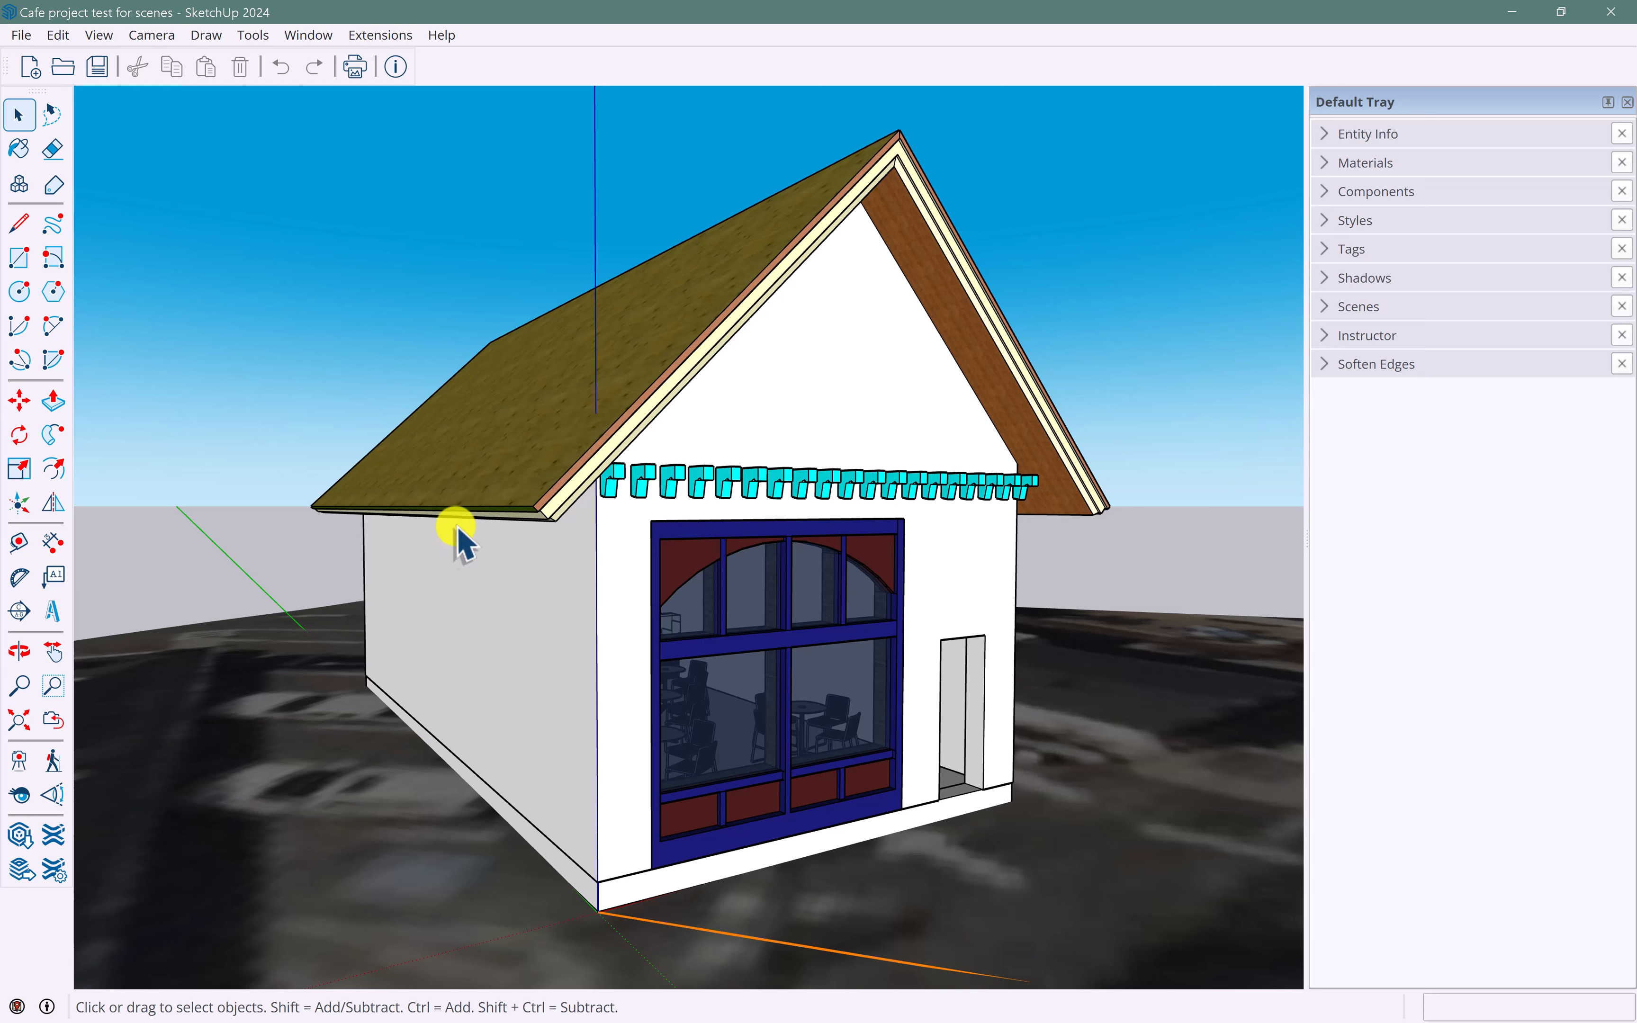
mouse_move(459, 535)
middle_mouse_down()
mouse_move(465, 488)
mouse_move(457, 500)
middle_mouse_up()
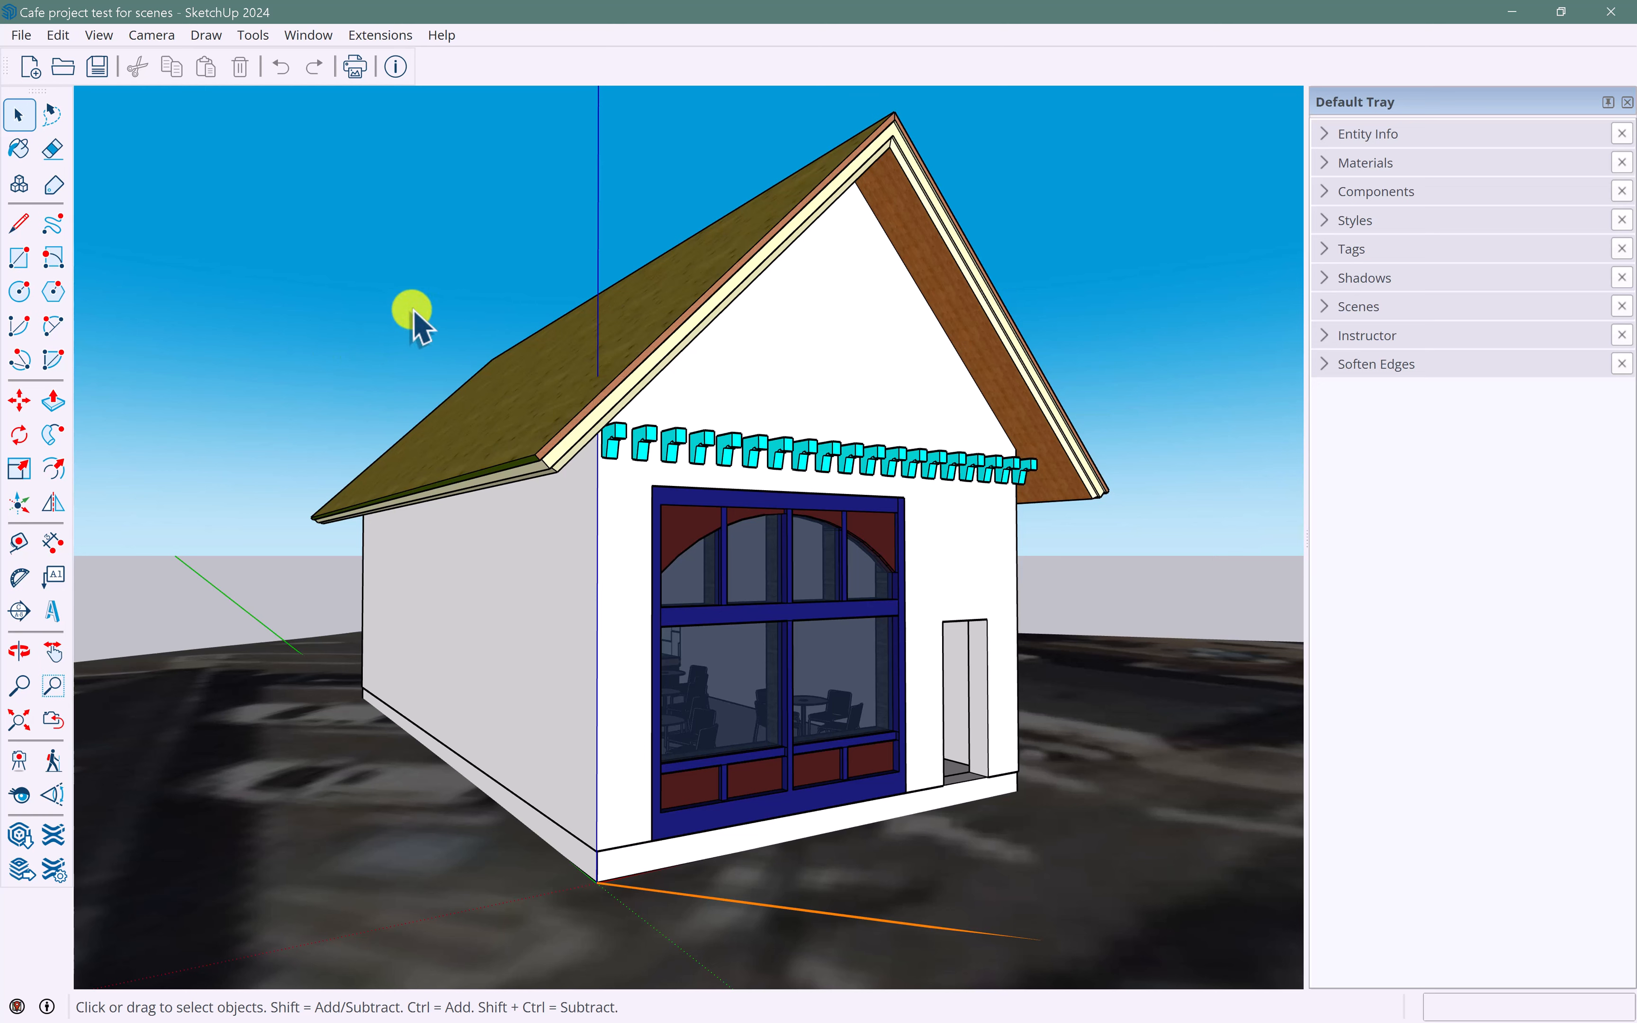
middle_click_drag(569, 387, 654, 401)
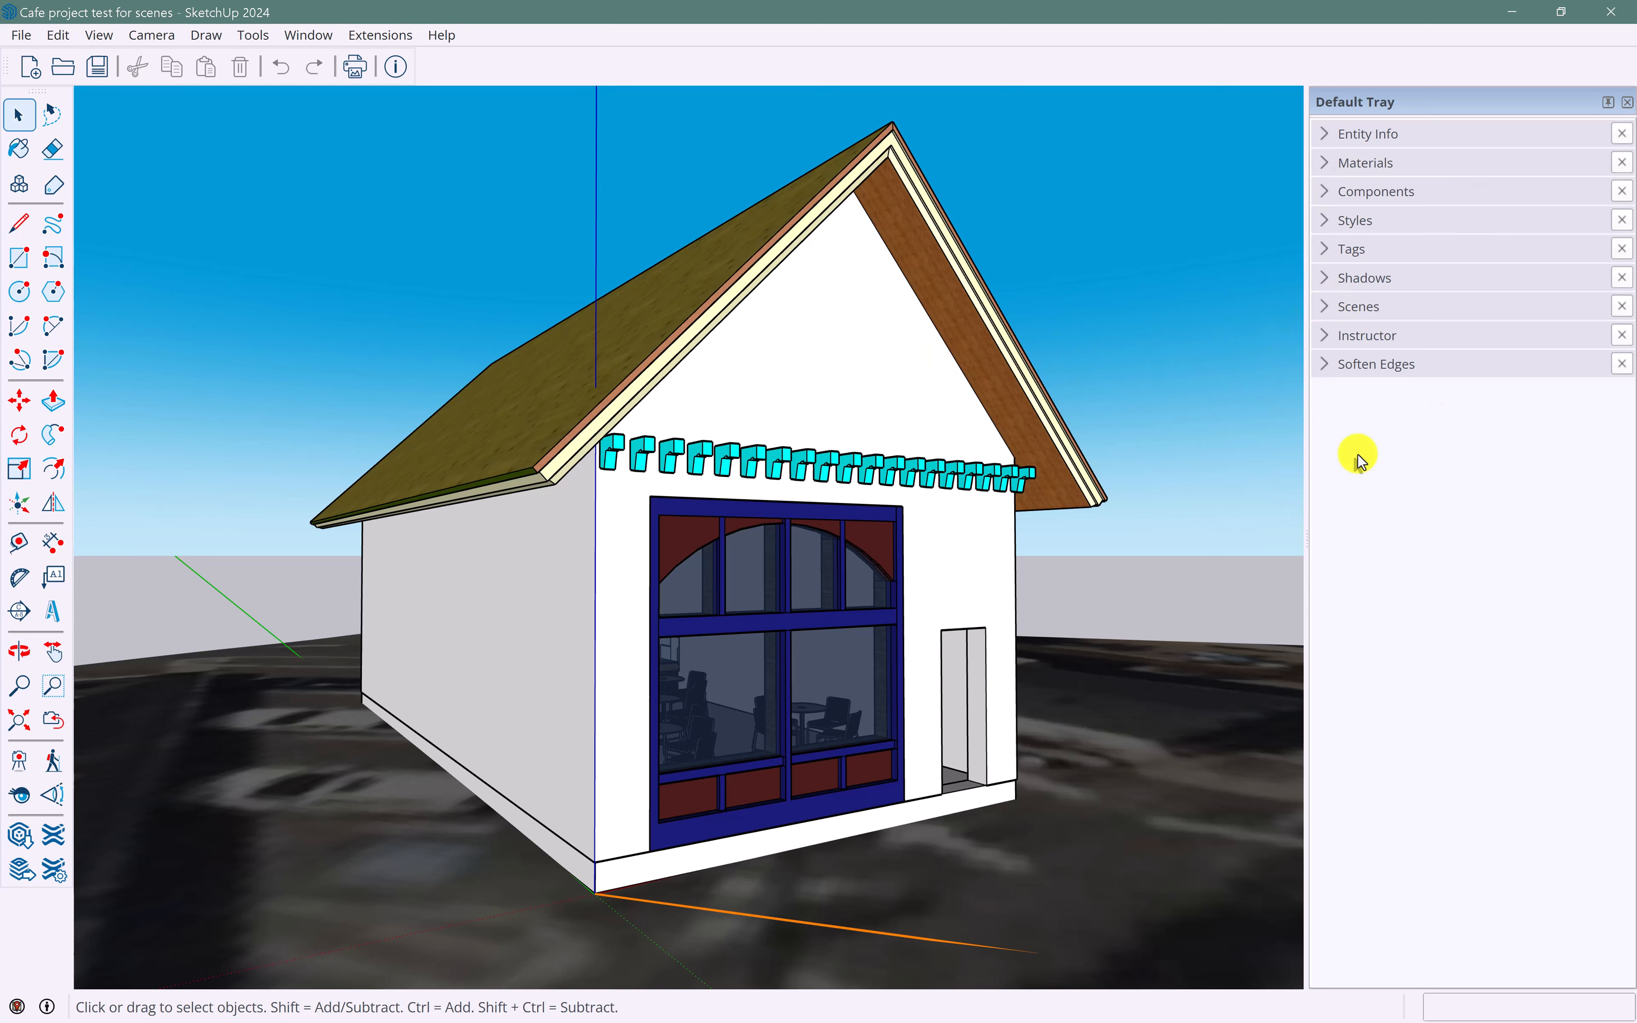
left_click(1325, 308)
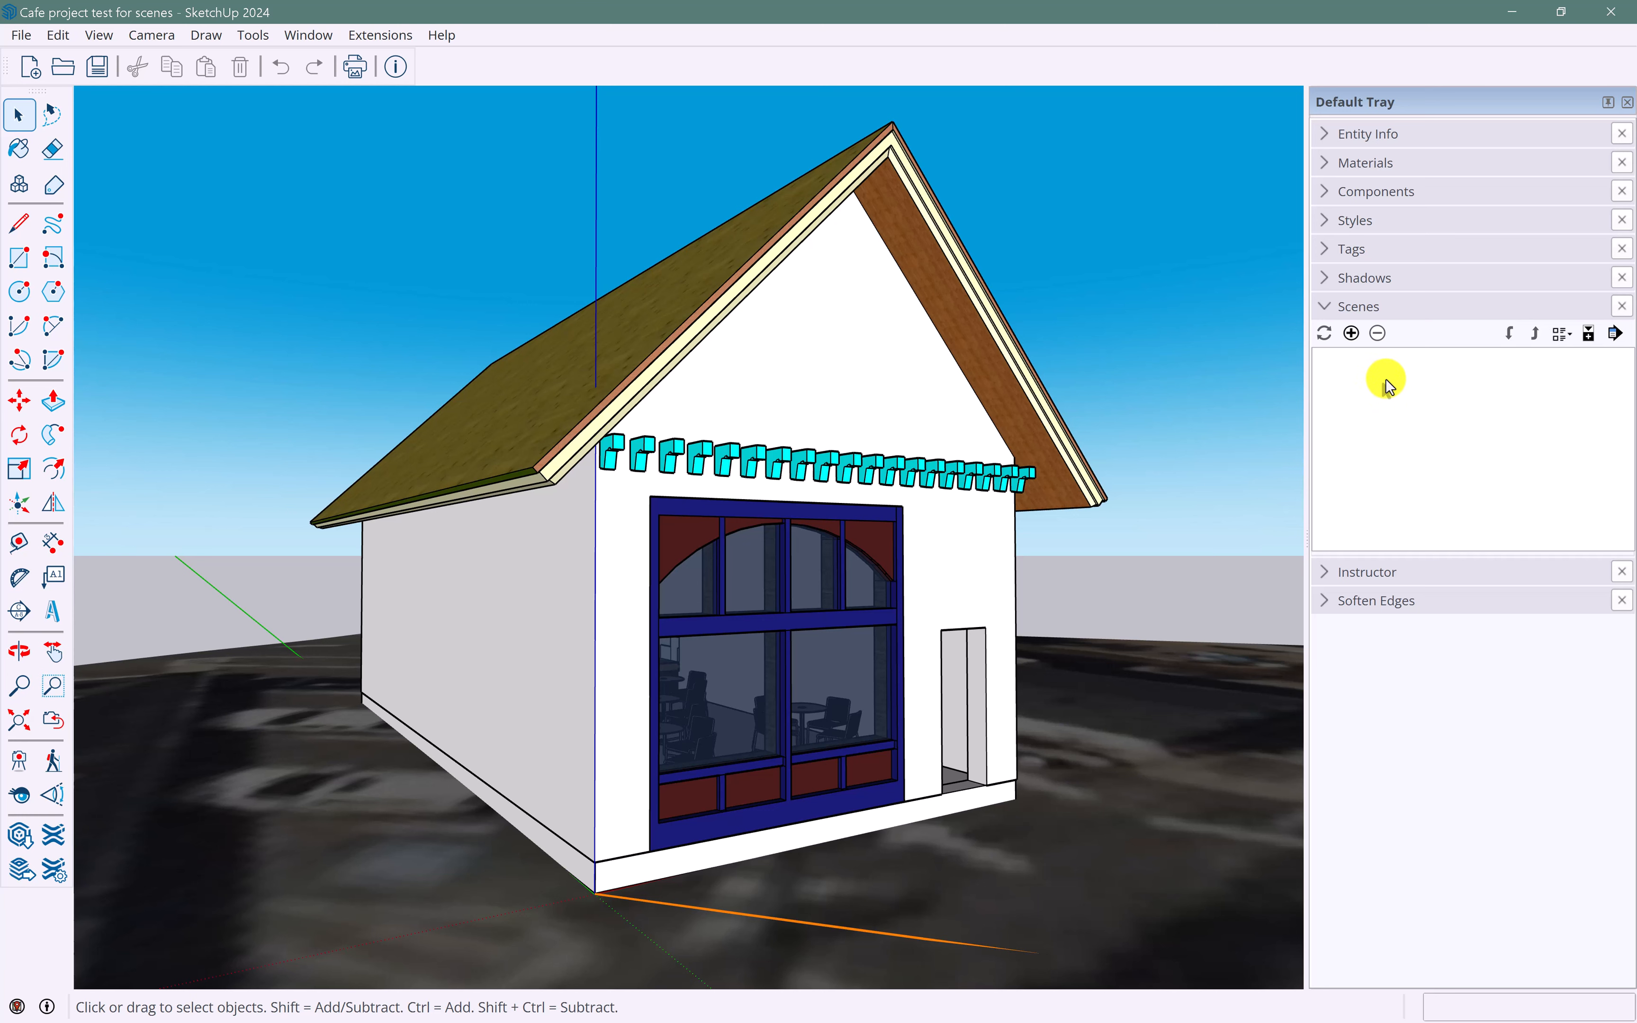
left_click(1351, 333)
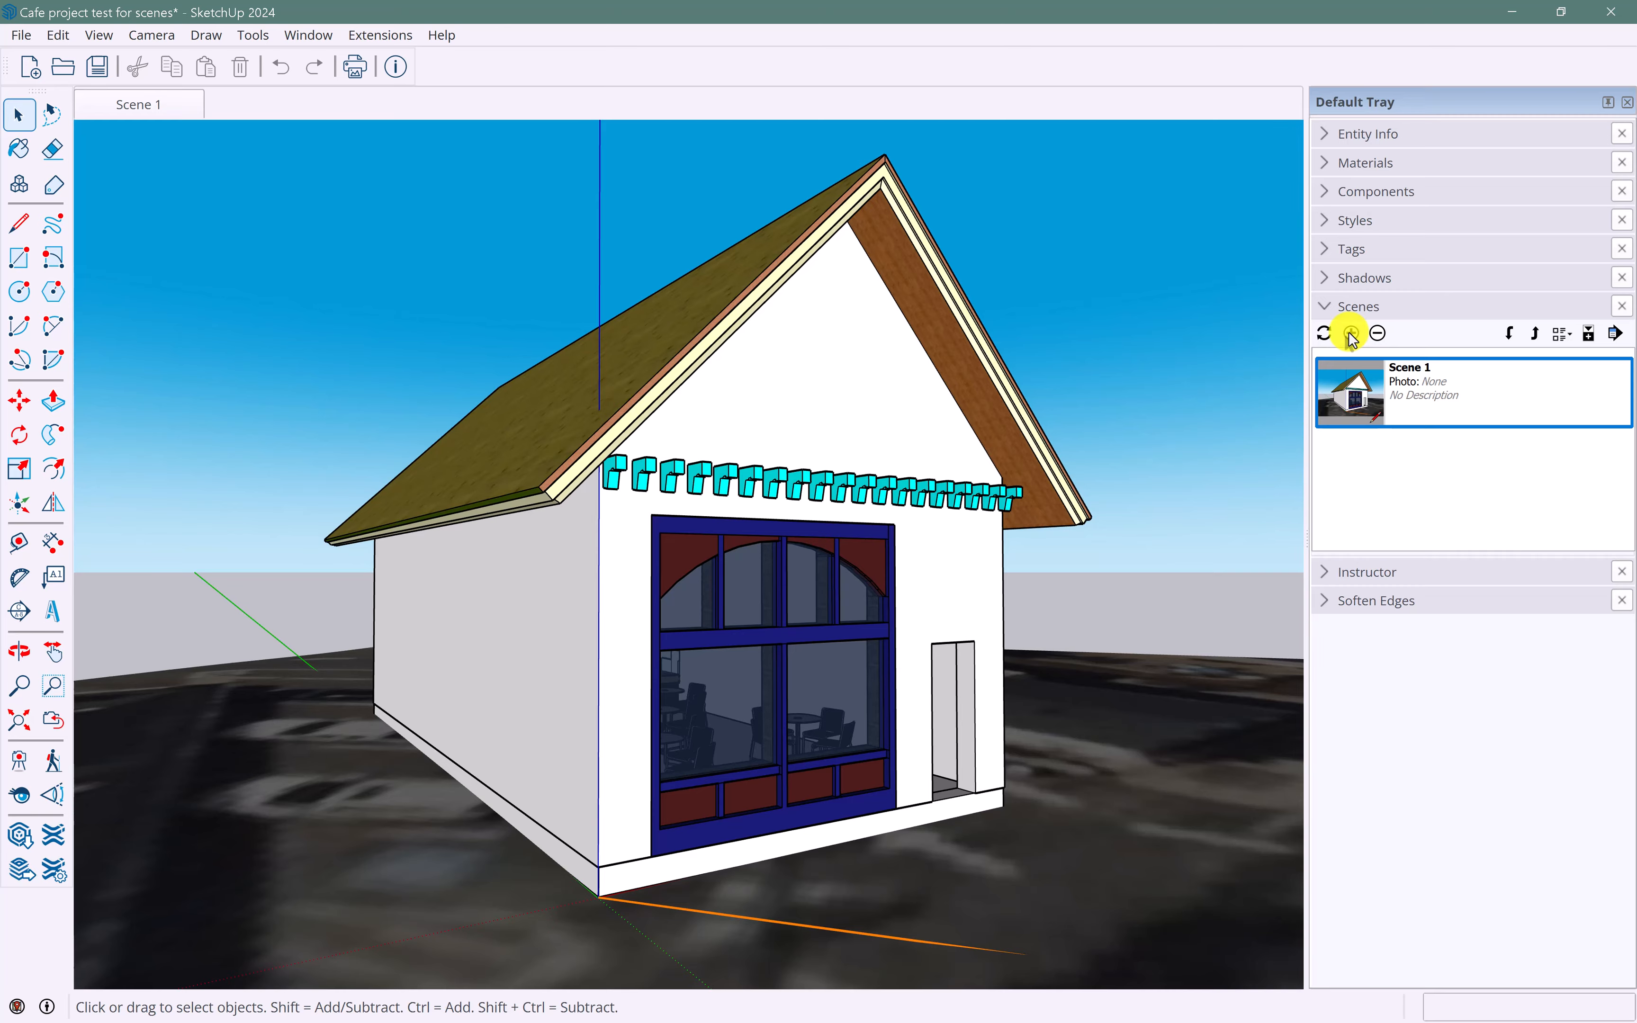
- Test Scene 1 by orbiting away from the saved exterior view and recalling the scene, twice
scroll(476, 500, "down", 2)
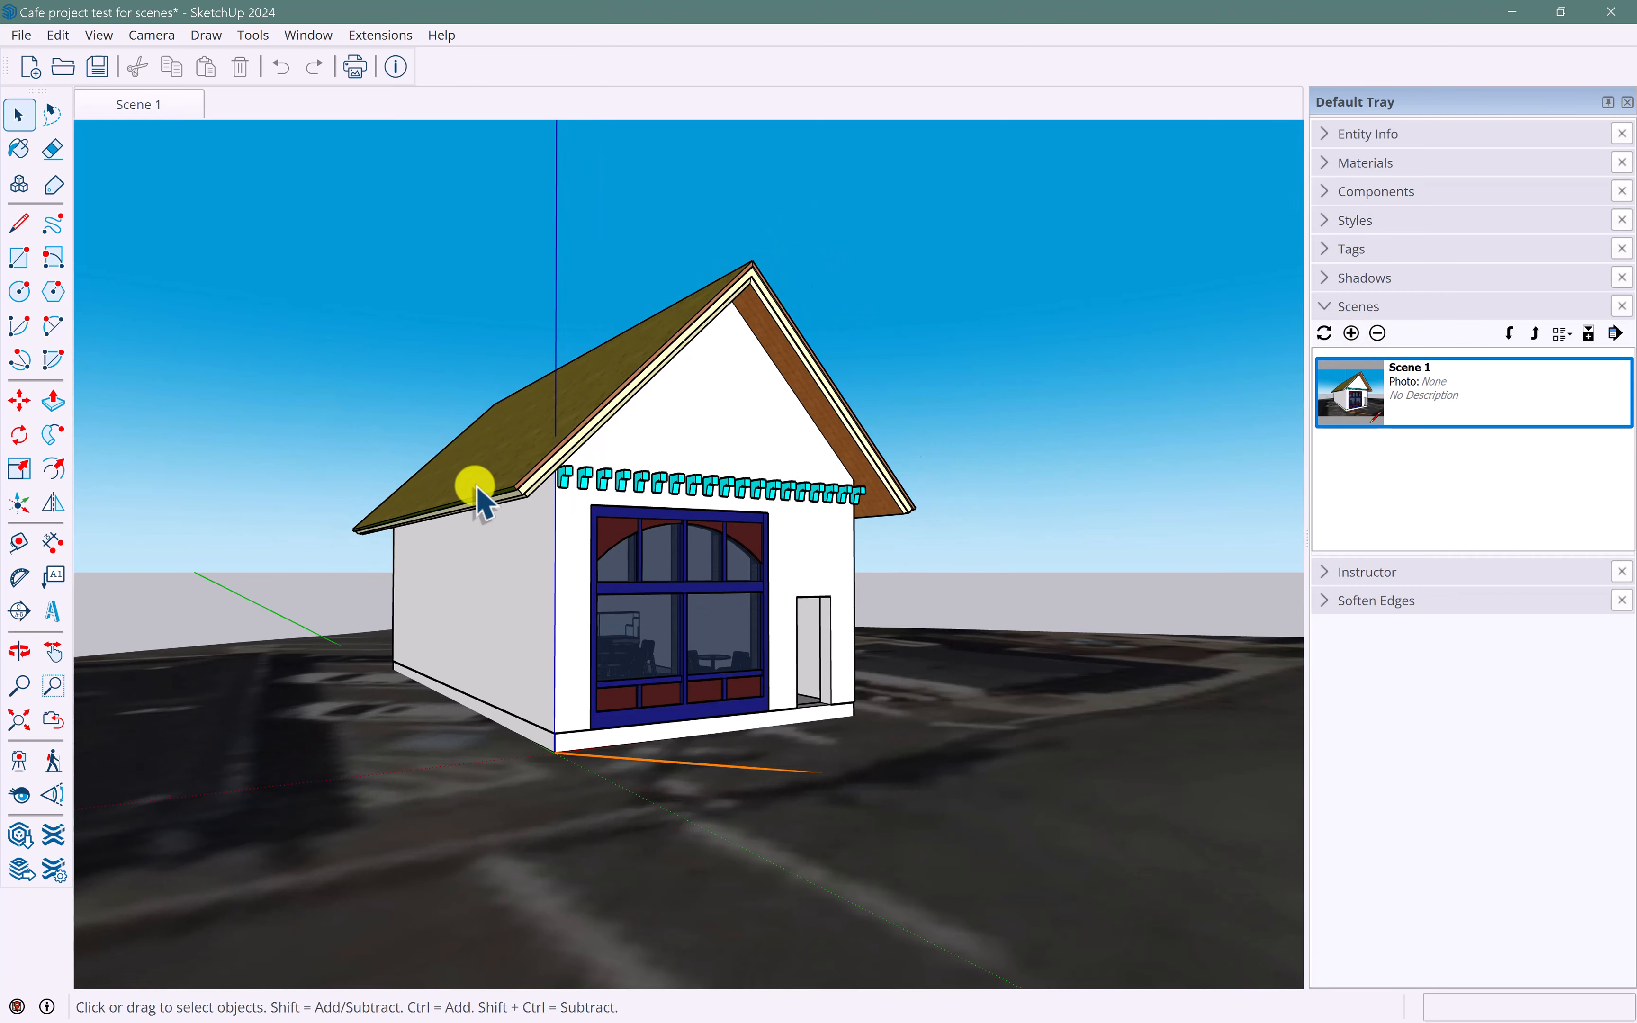
middle_click_drag(481, 504, 625, 575)
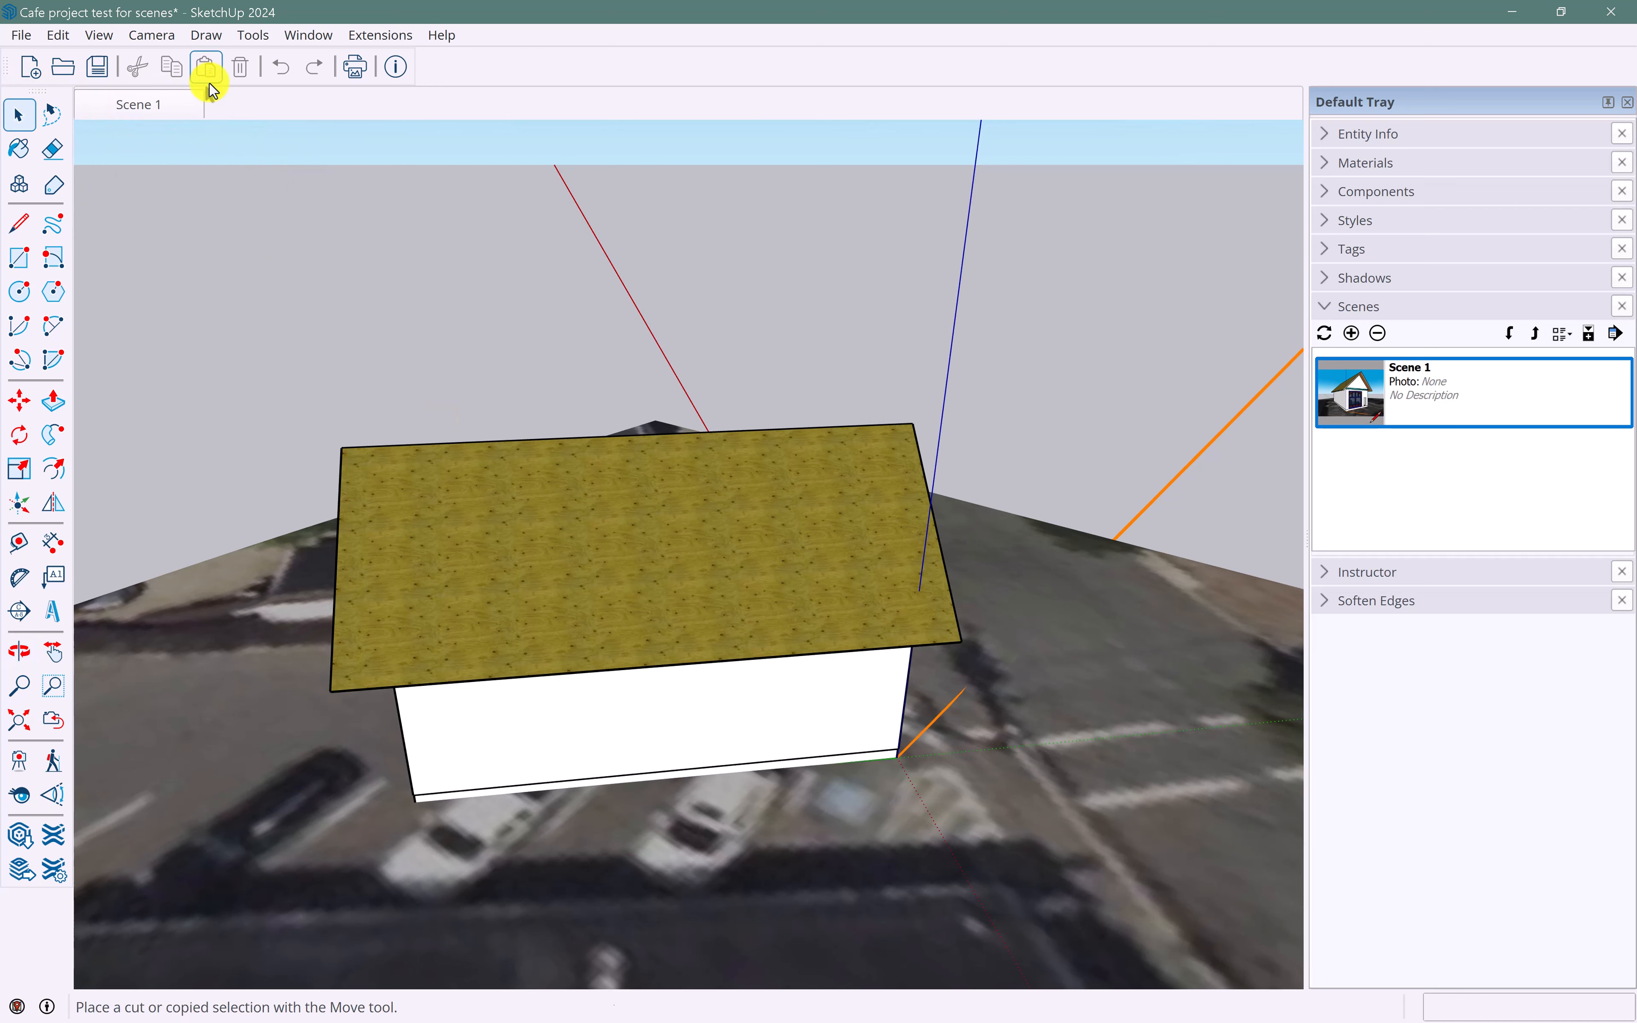
left_click(137, 105)
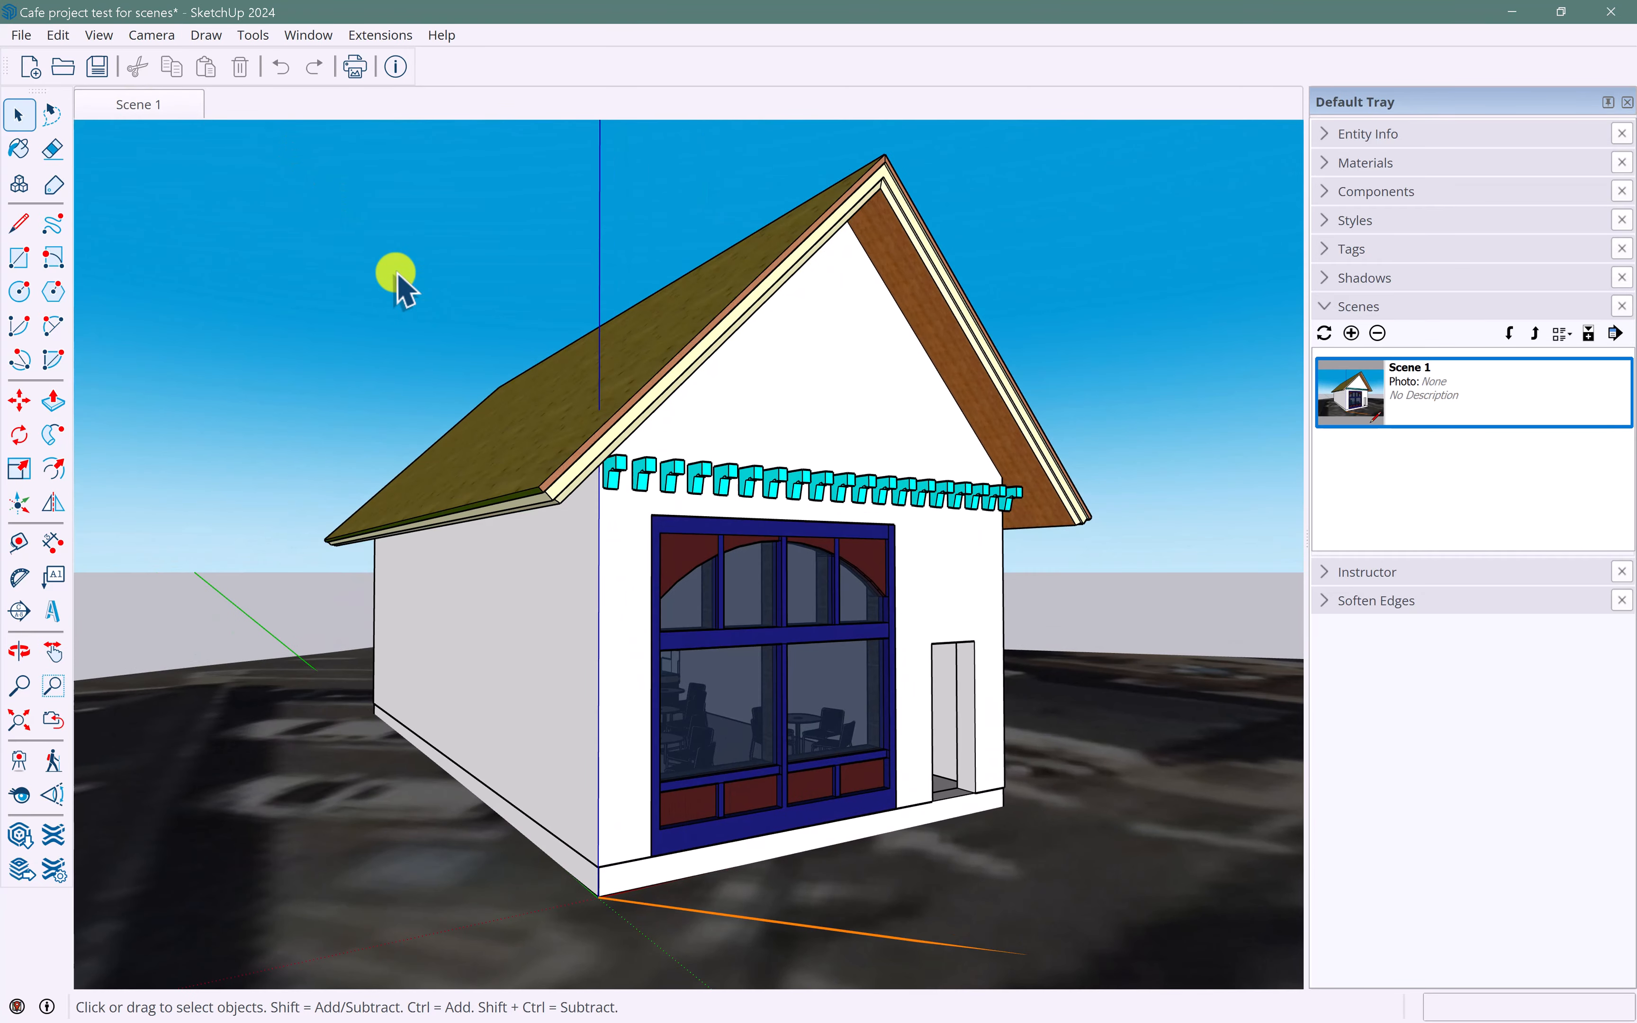
middle_click_drag(421, 304, 558, 463)
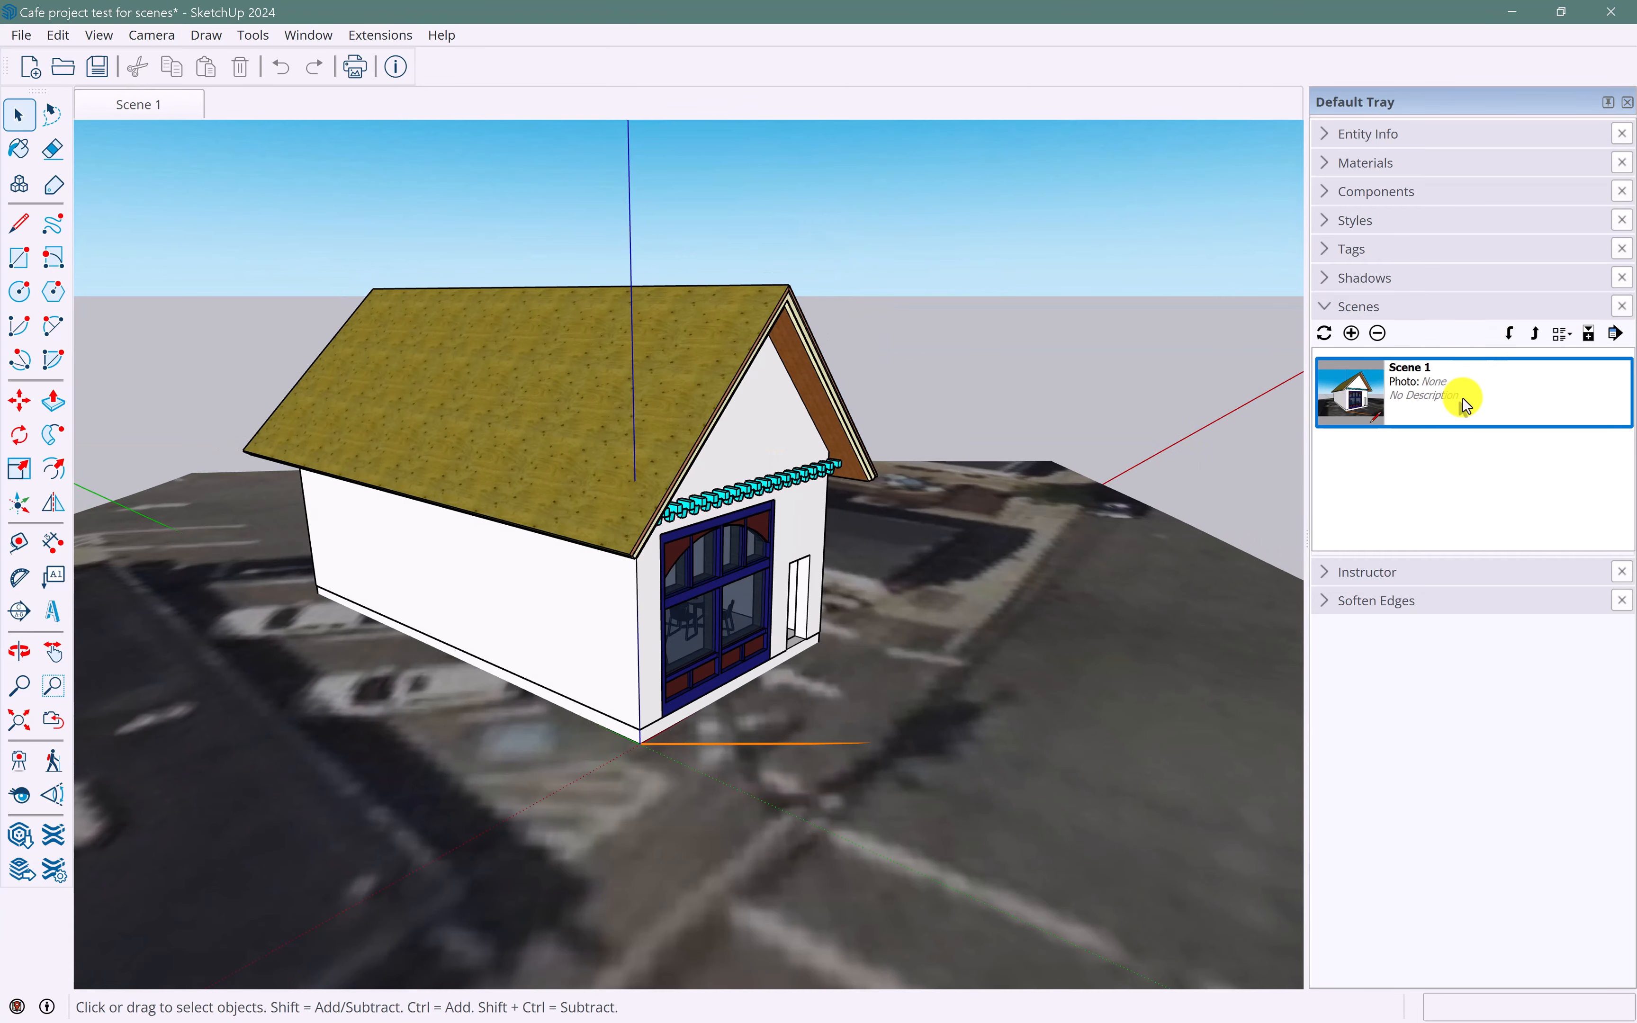
double_click(1461, 403)
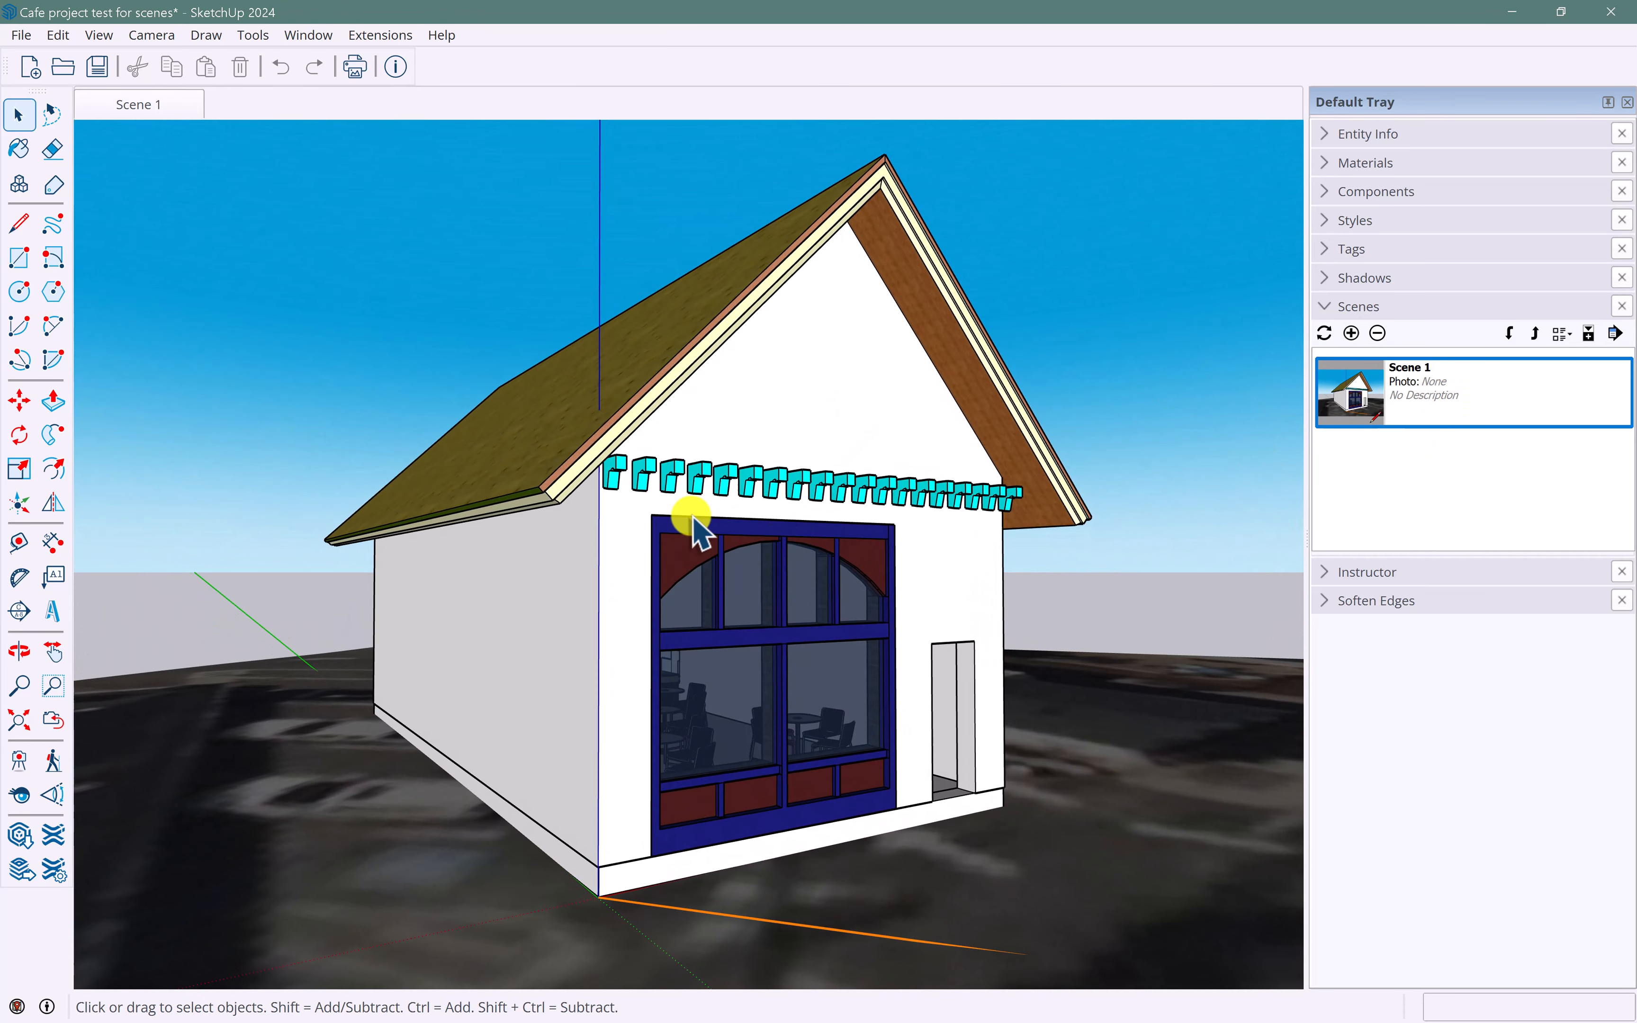
- Add a second scene inside the cafe, framing the counter, seating, back wall and wooden ceiling
middle_click_drag(638, 507, 629, 516)
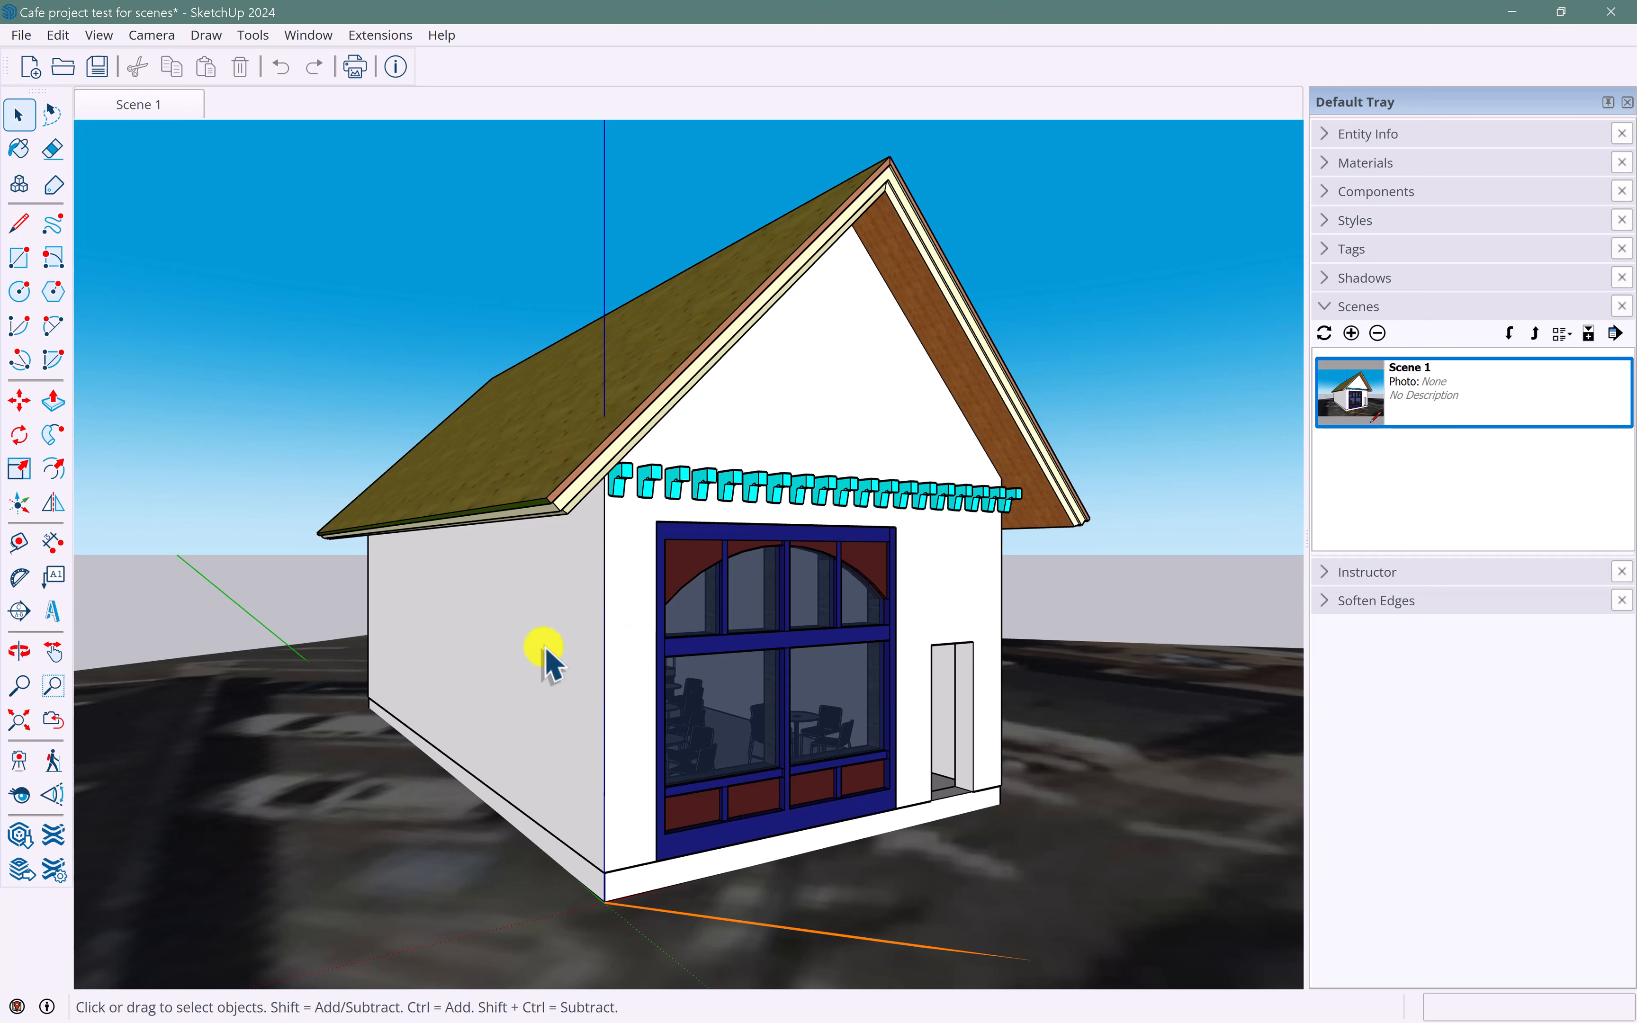
middle_click_drag(572, 595, 559, 584)
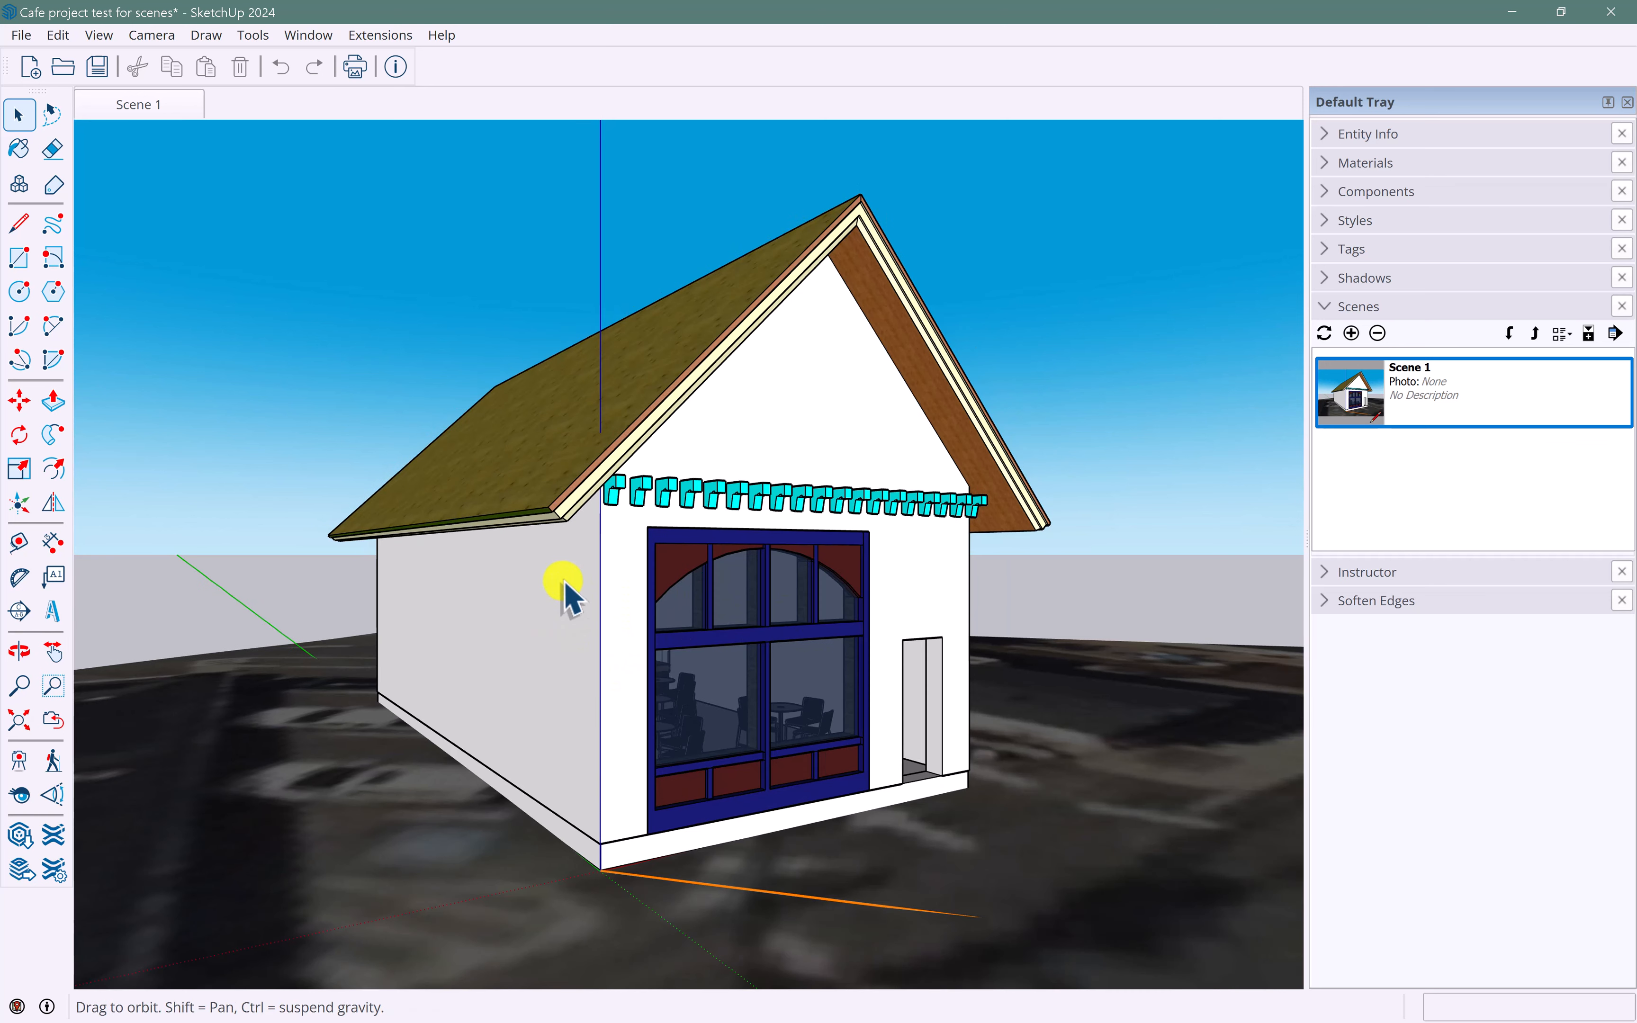
scroll(640, 631, "up", 2)
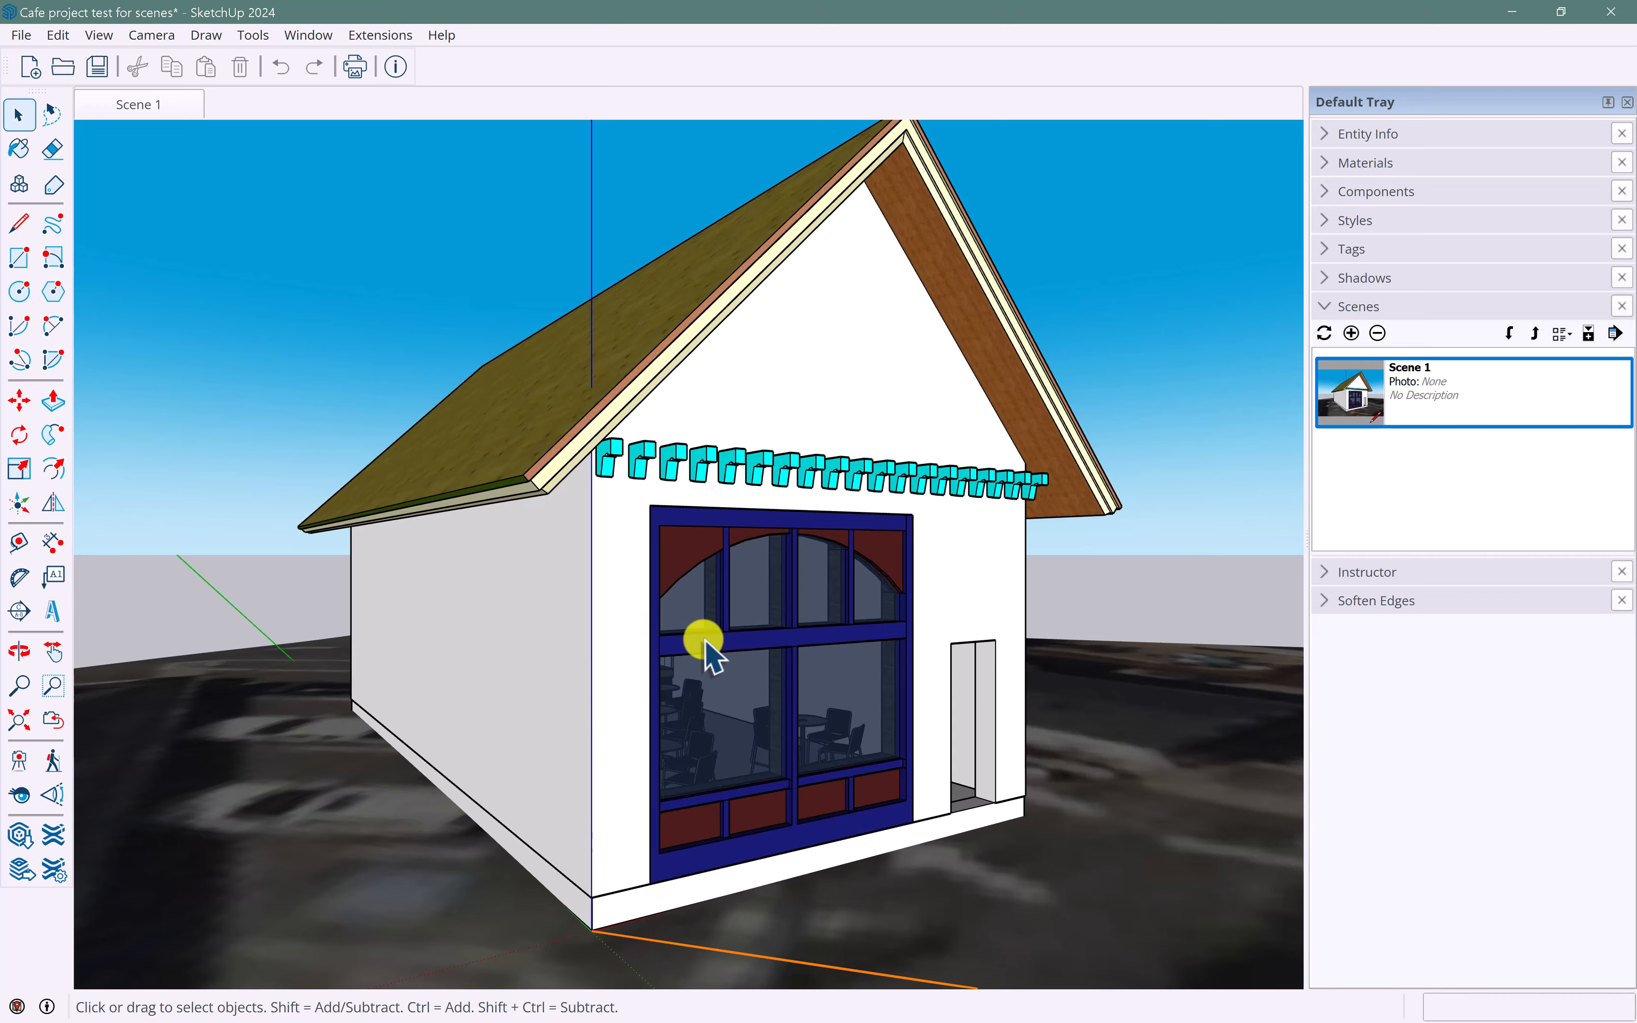
scroll(705, 649, "up", 4)
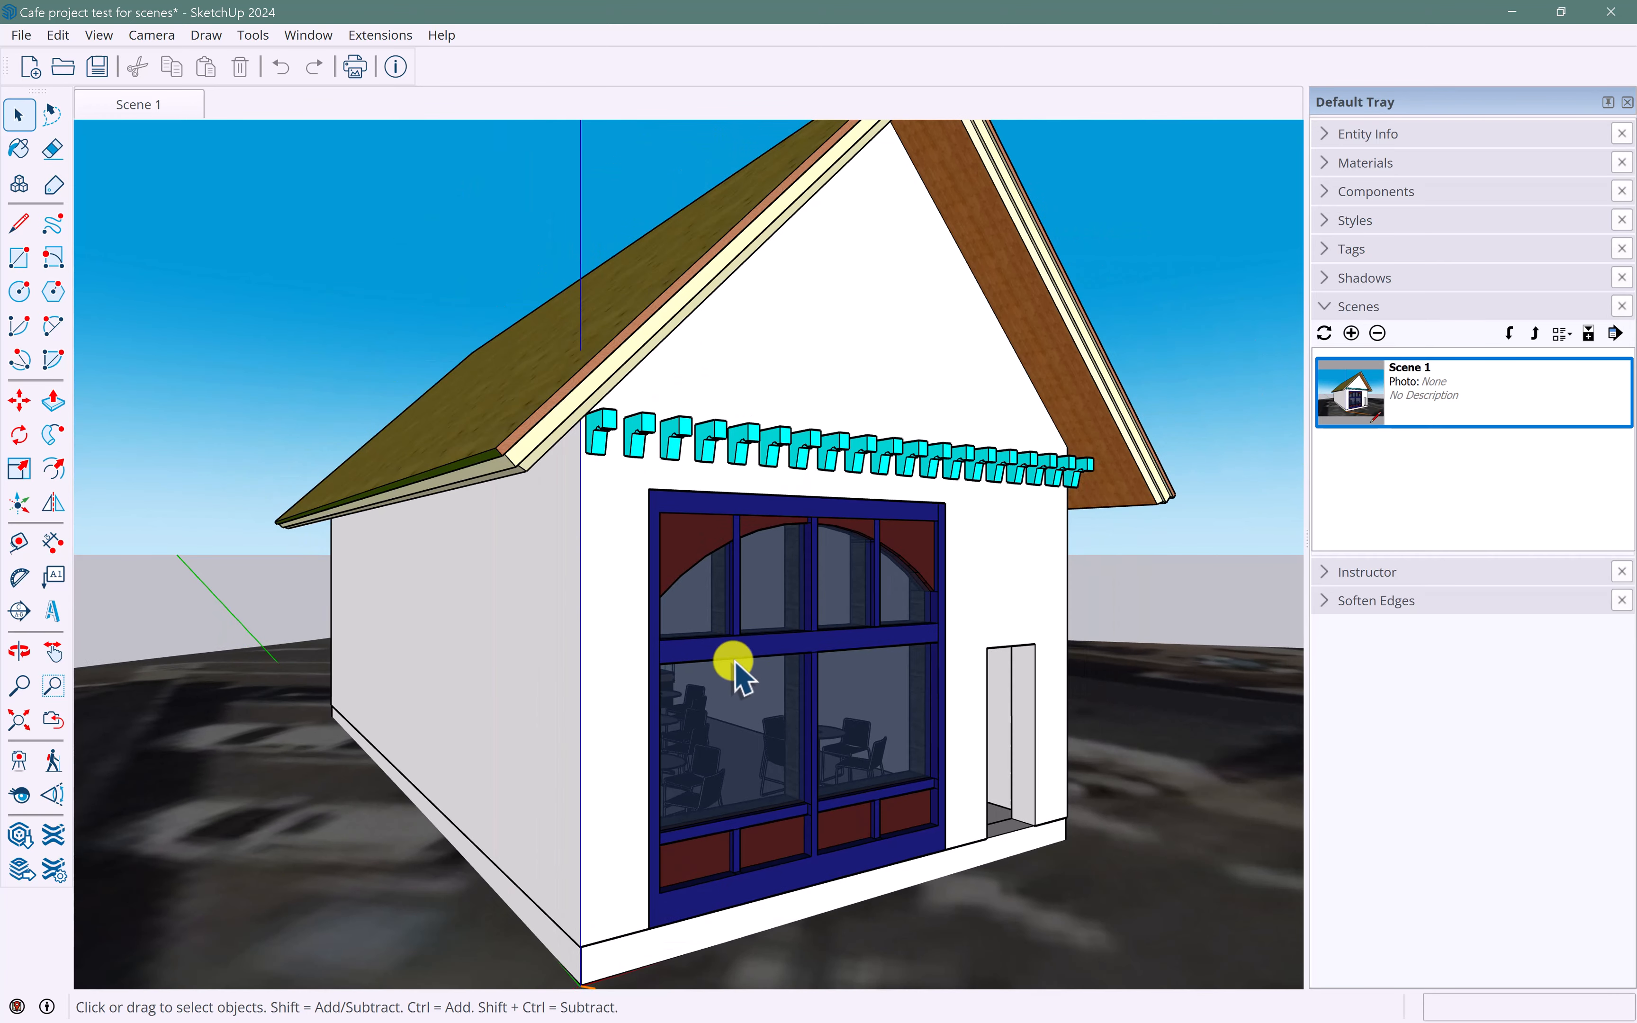
scroll(734, 670, "up", 6)
scroll(673, 736, "up", 8)
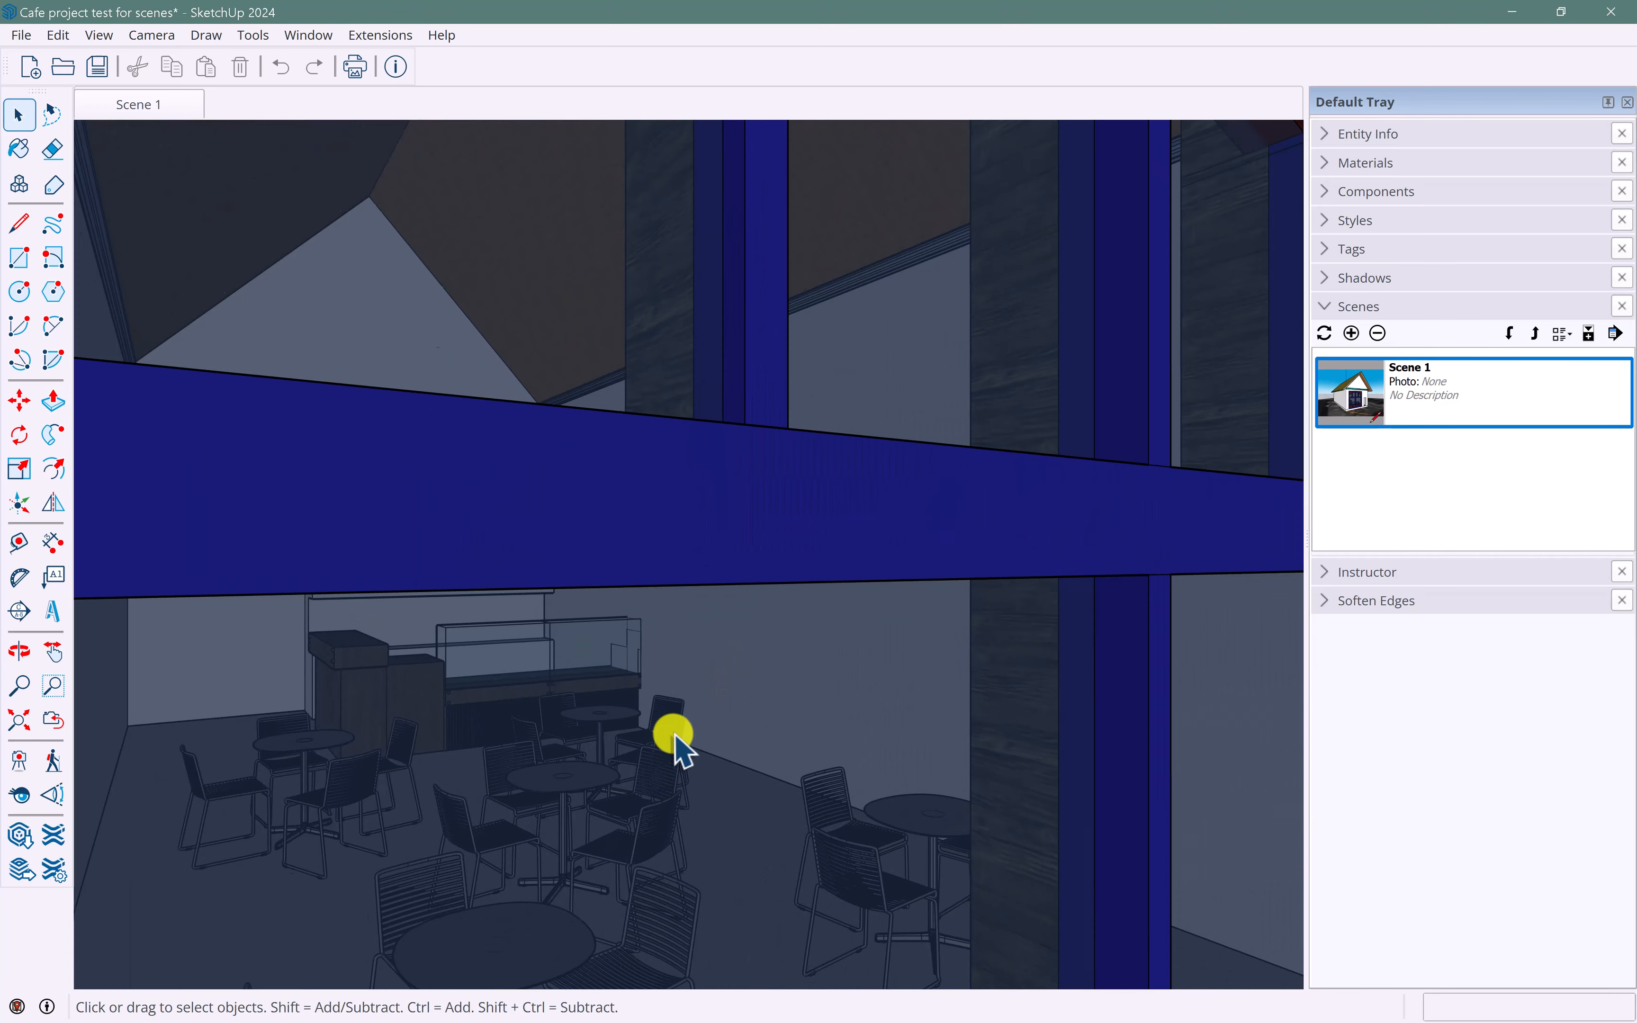
scroll(670, 734, "up", 3)
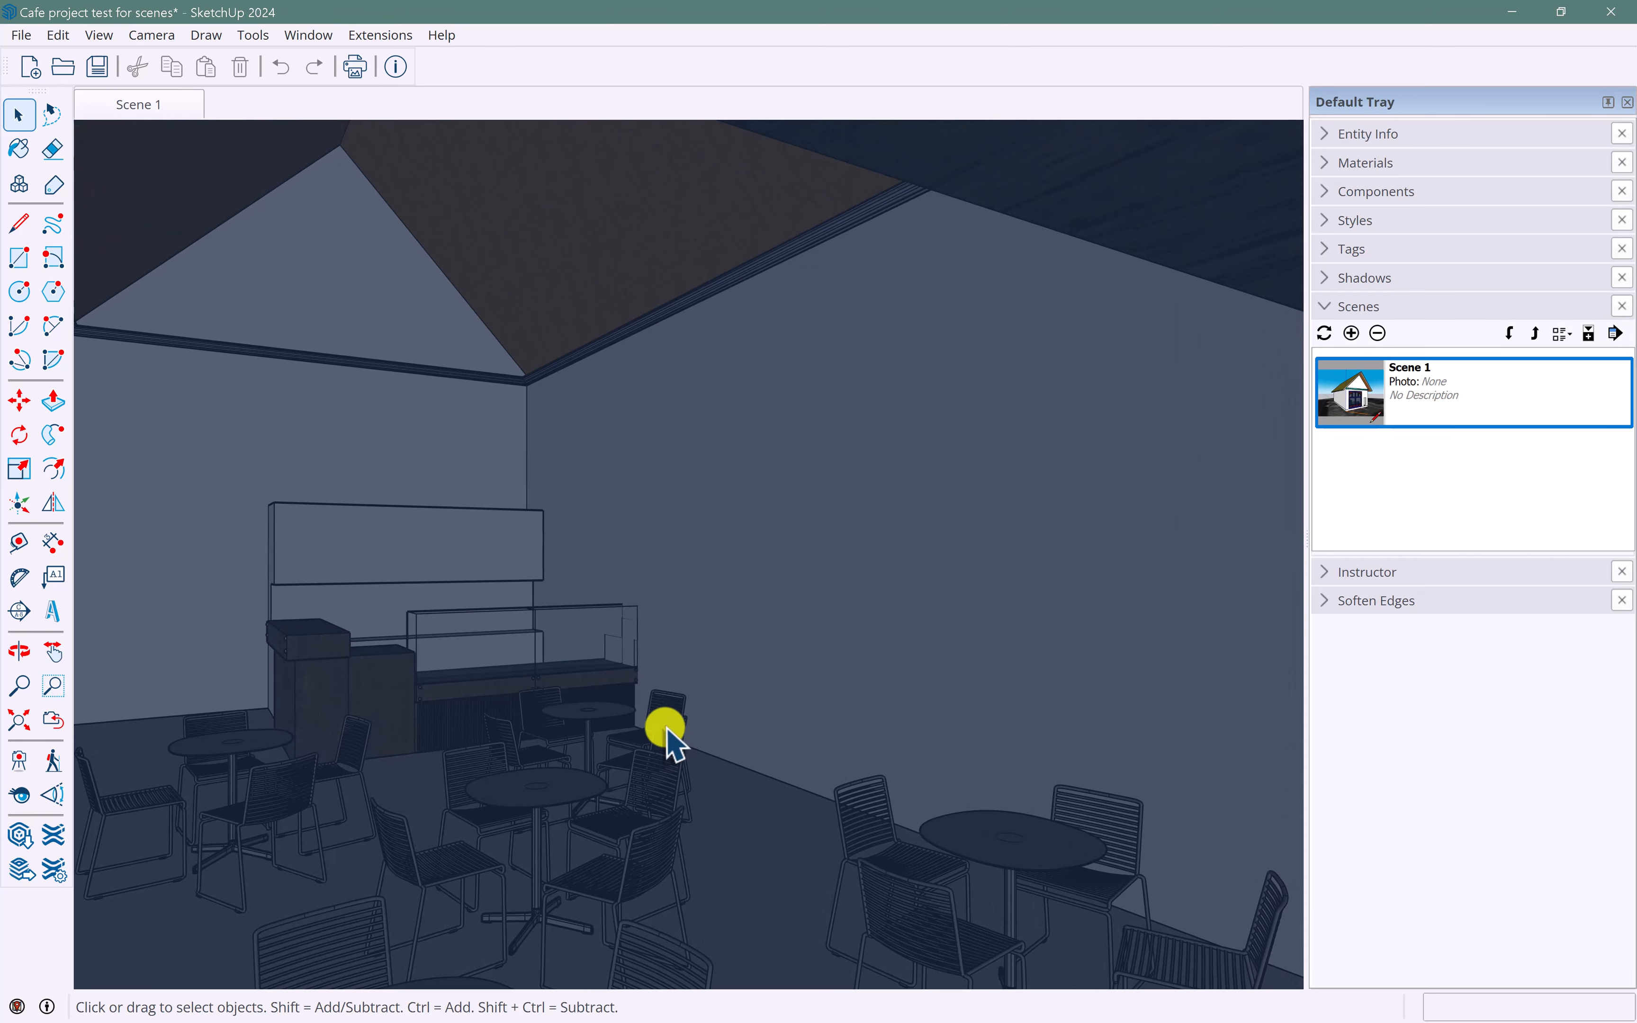
scroll(661, 723, "up", 3)
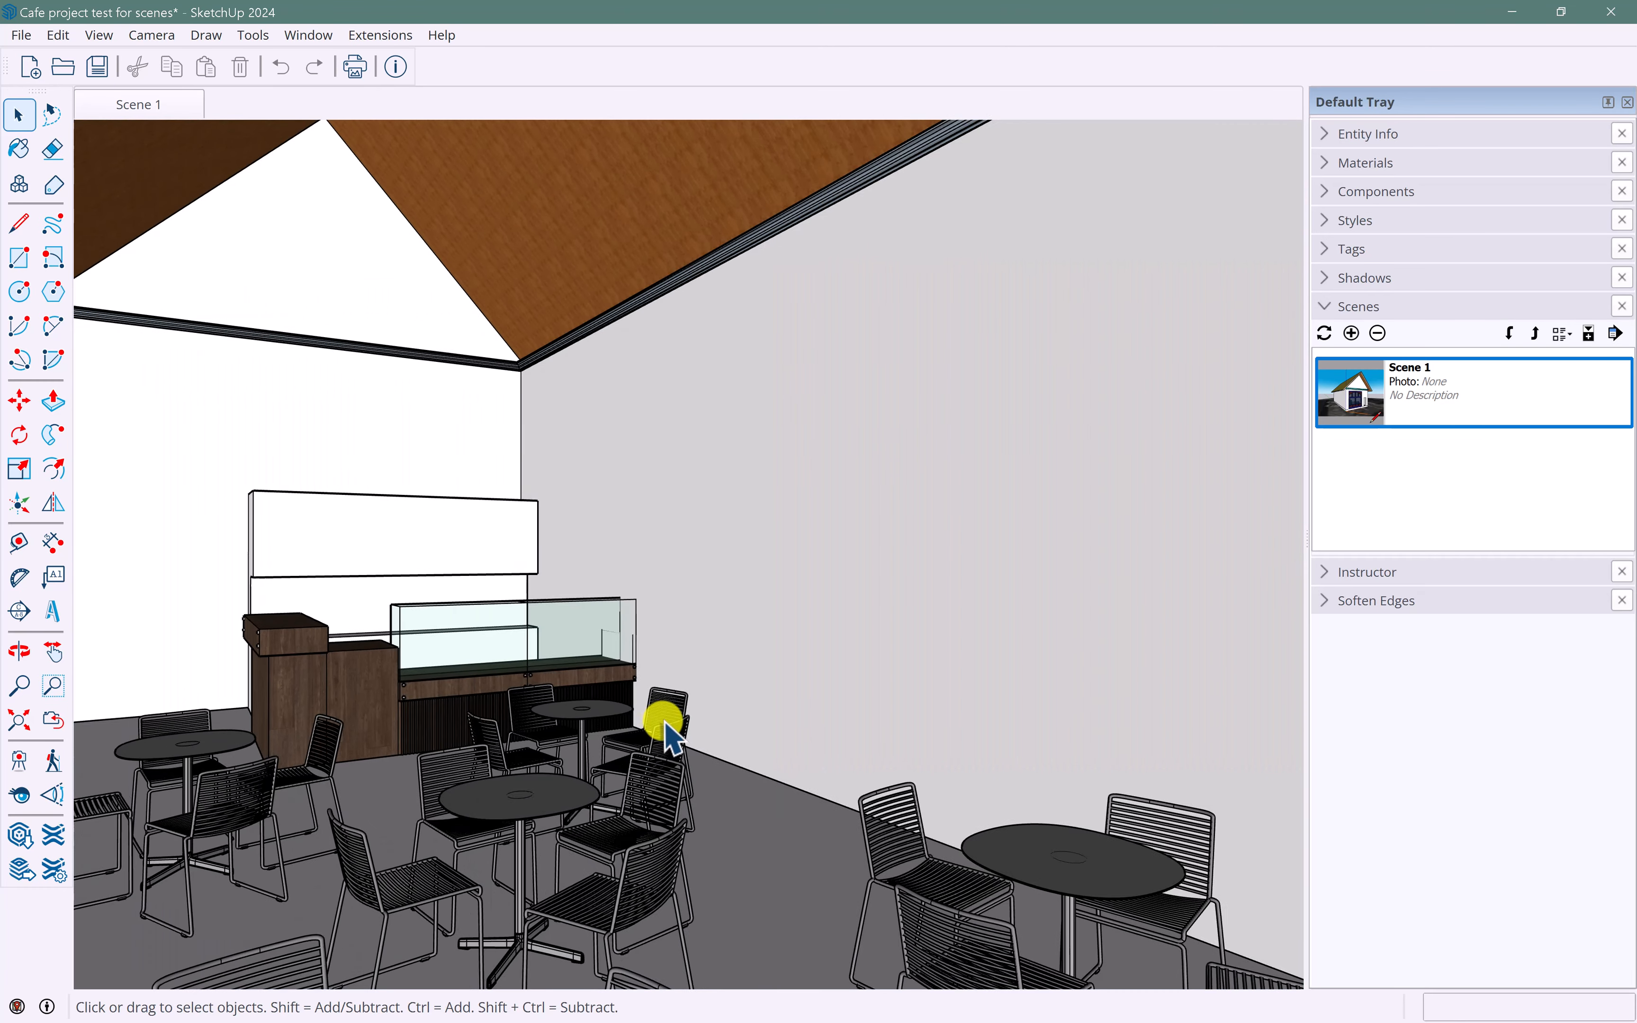
middle_click_drag(664, 697, 664, 695)
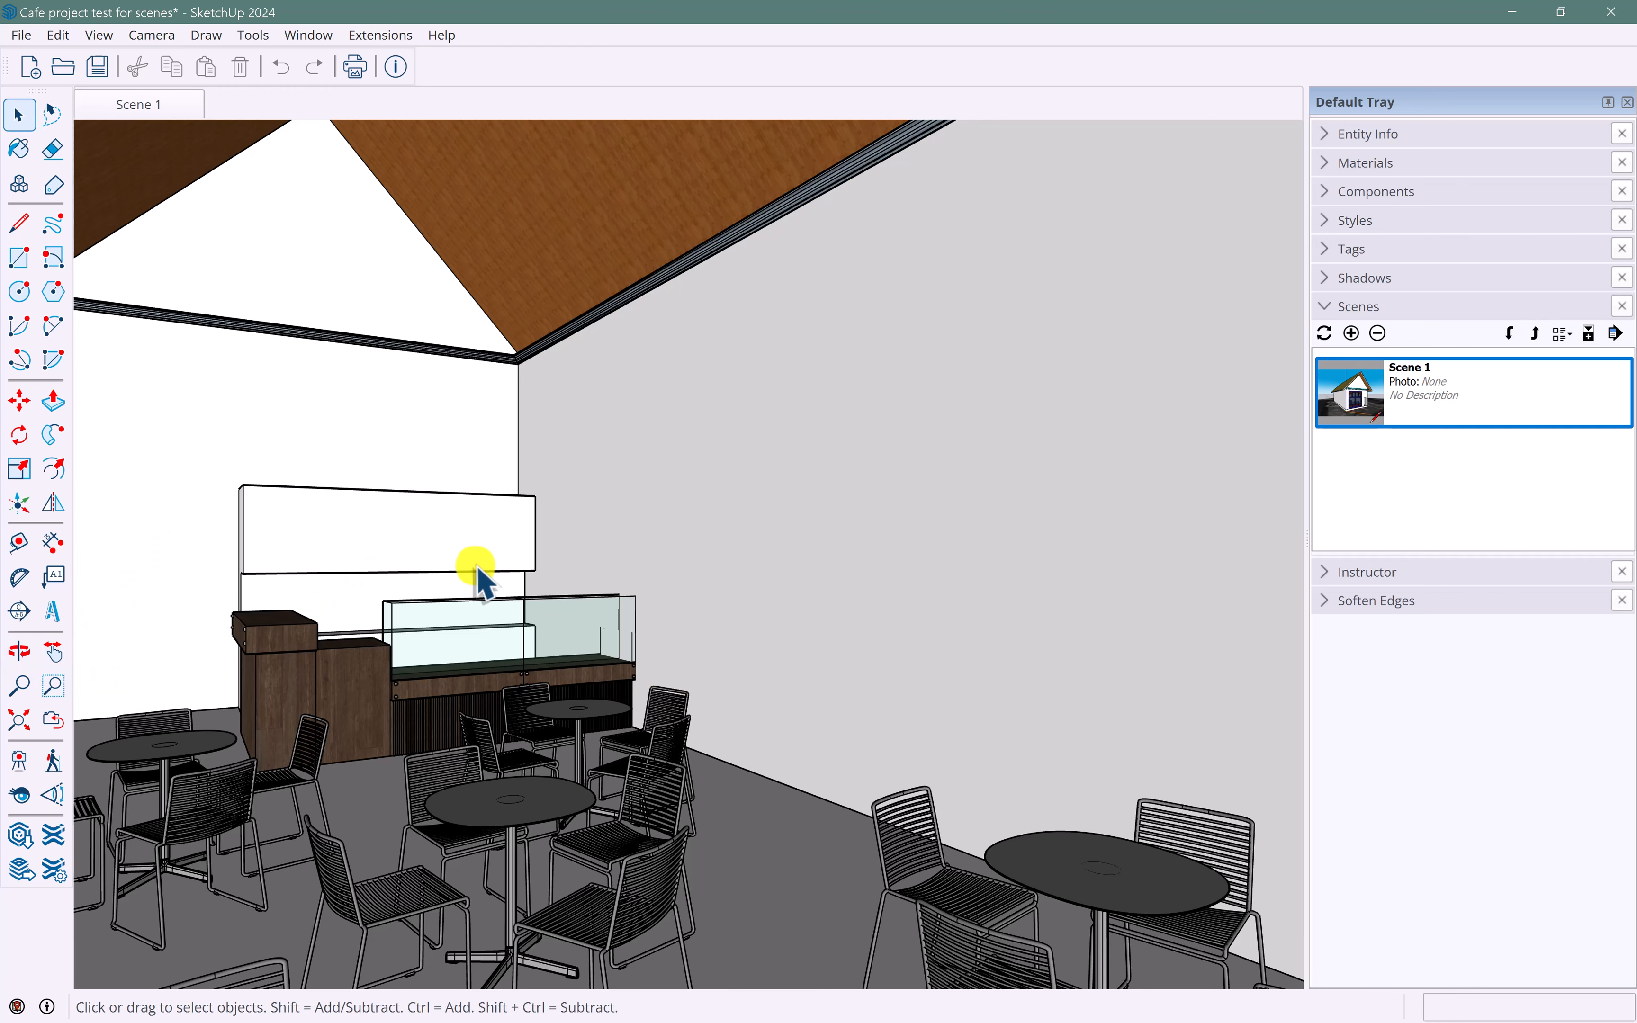
left_click(22, 798)
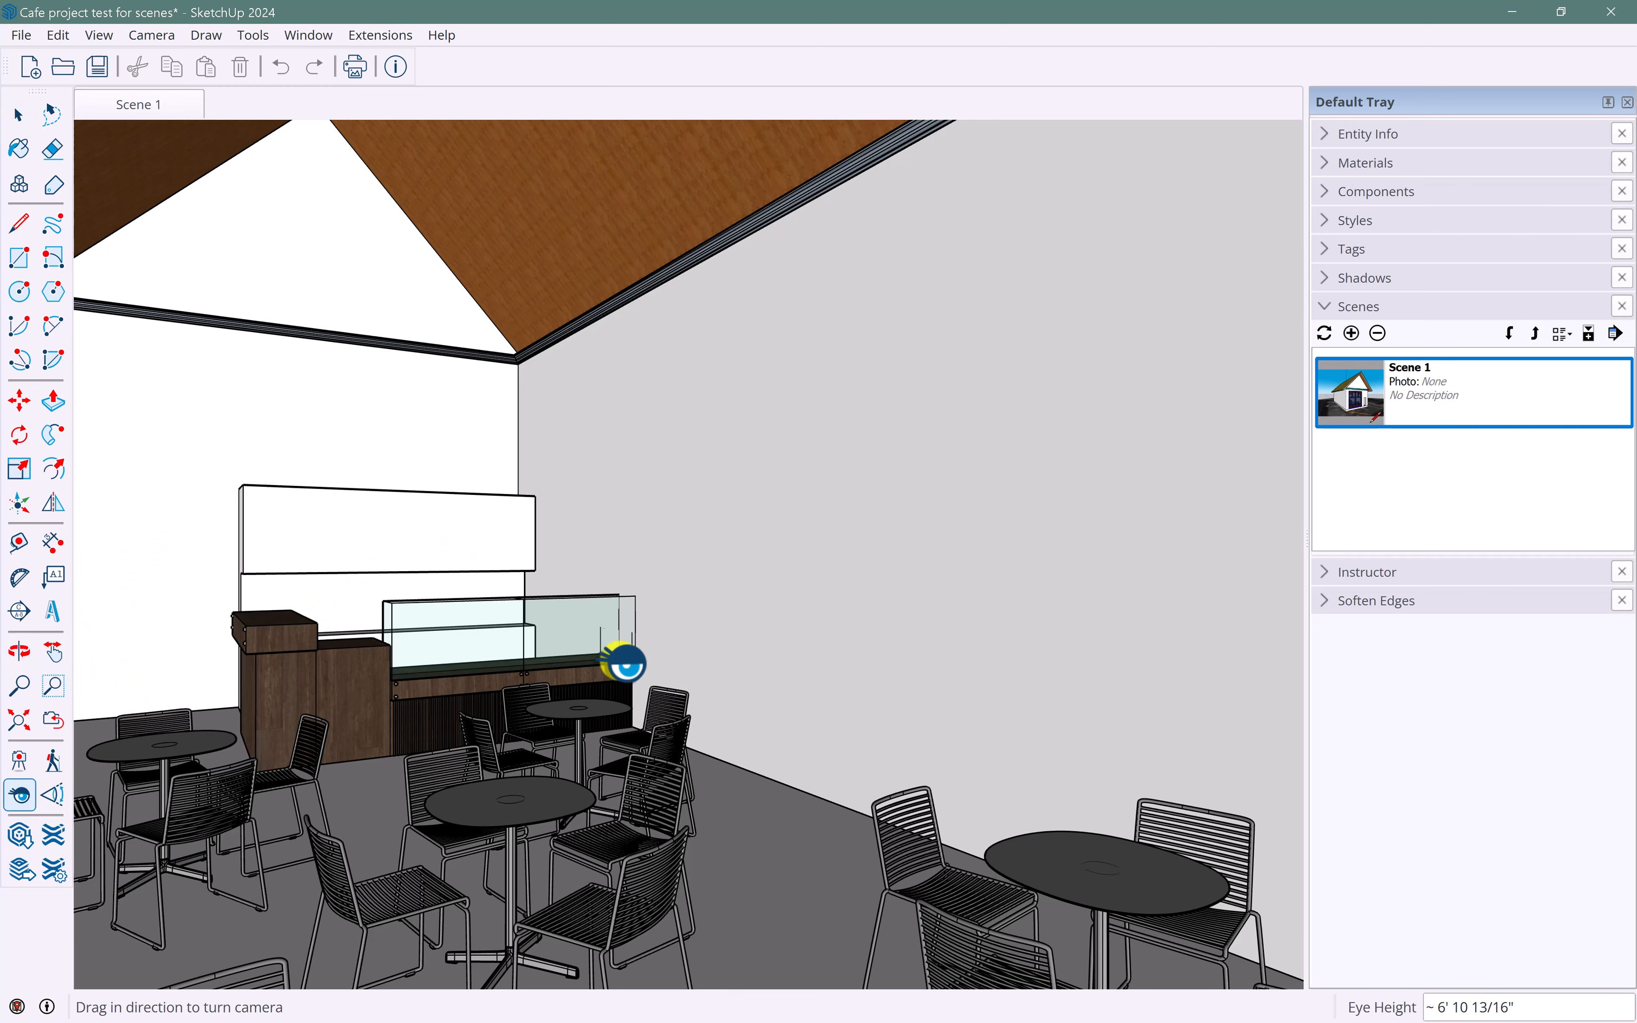
left_click_drag(621, 668, 444, 597)
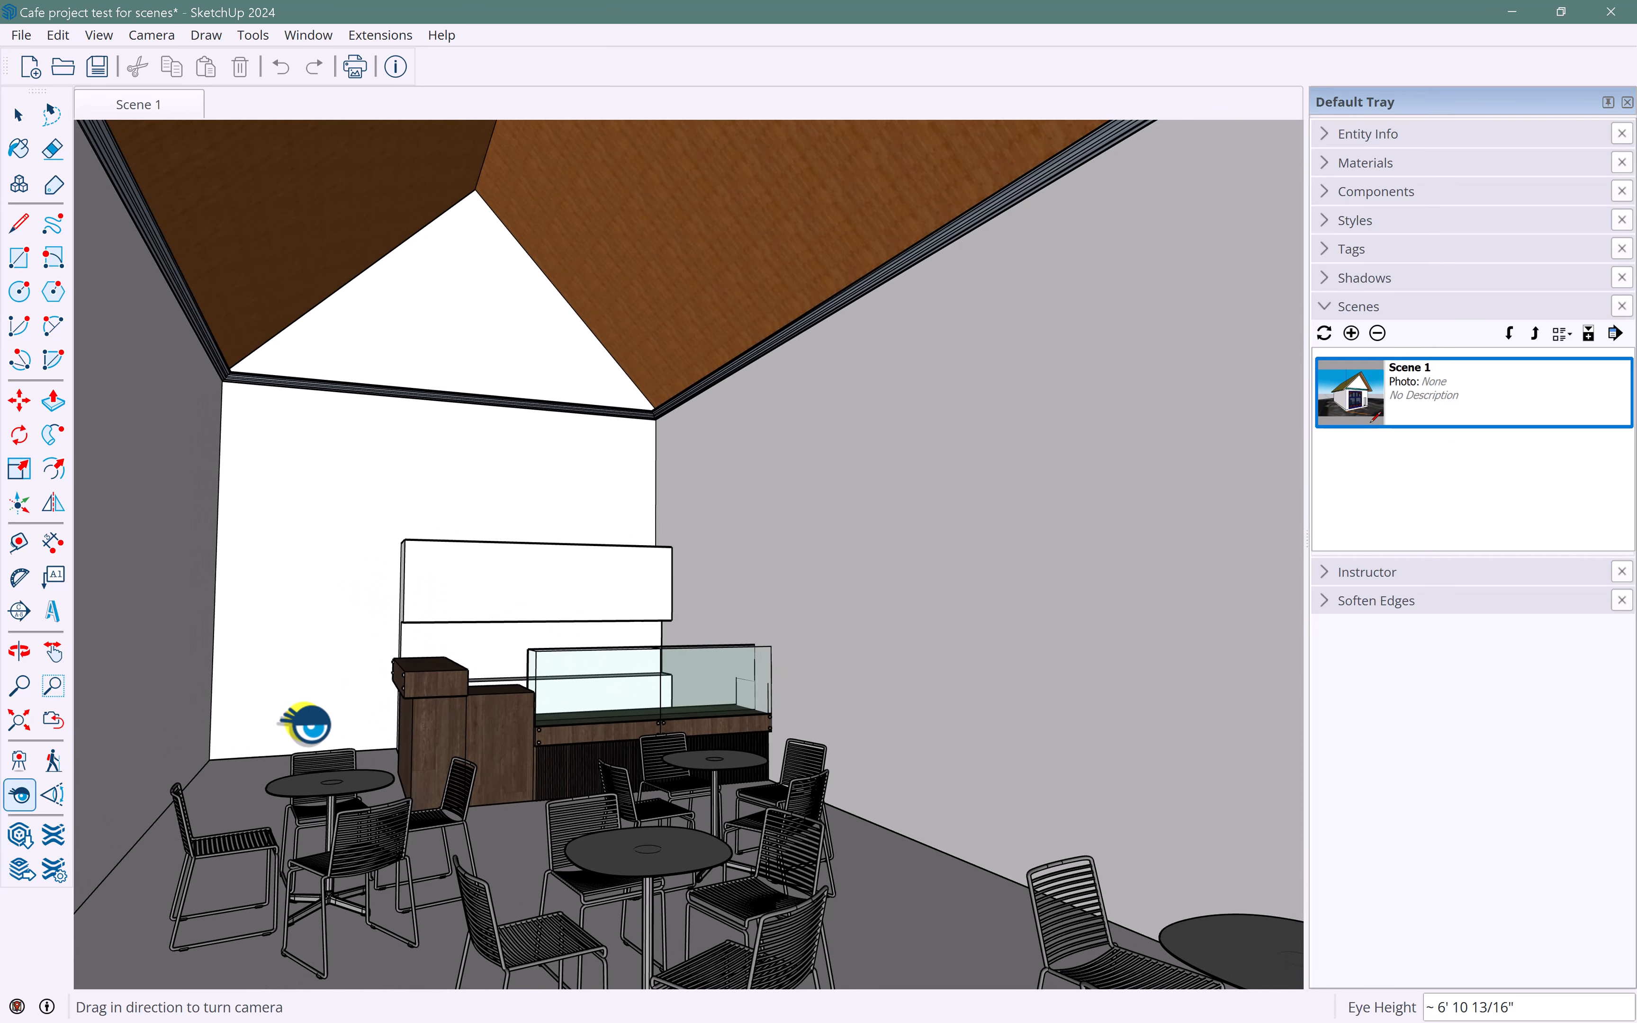
left_click(22, 687)
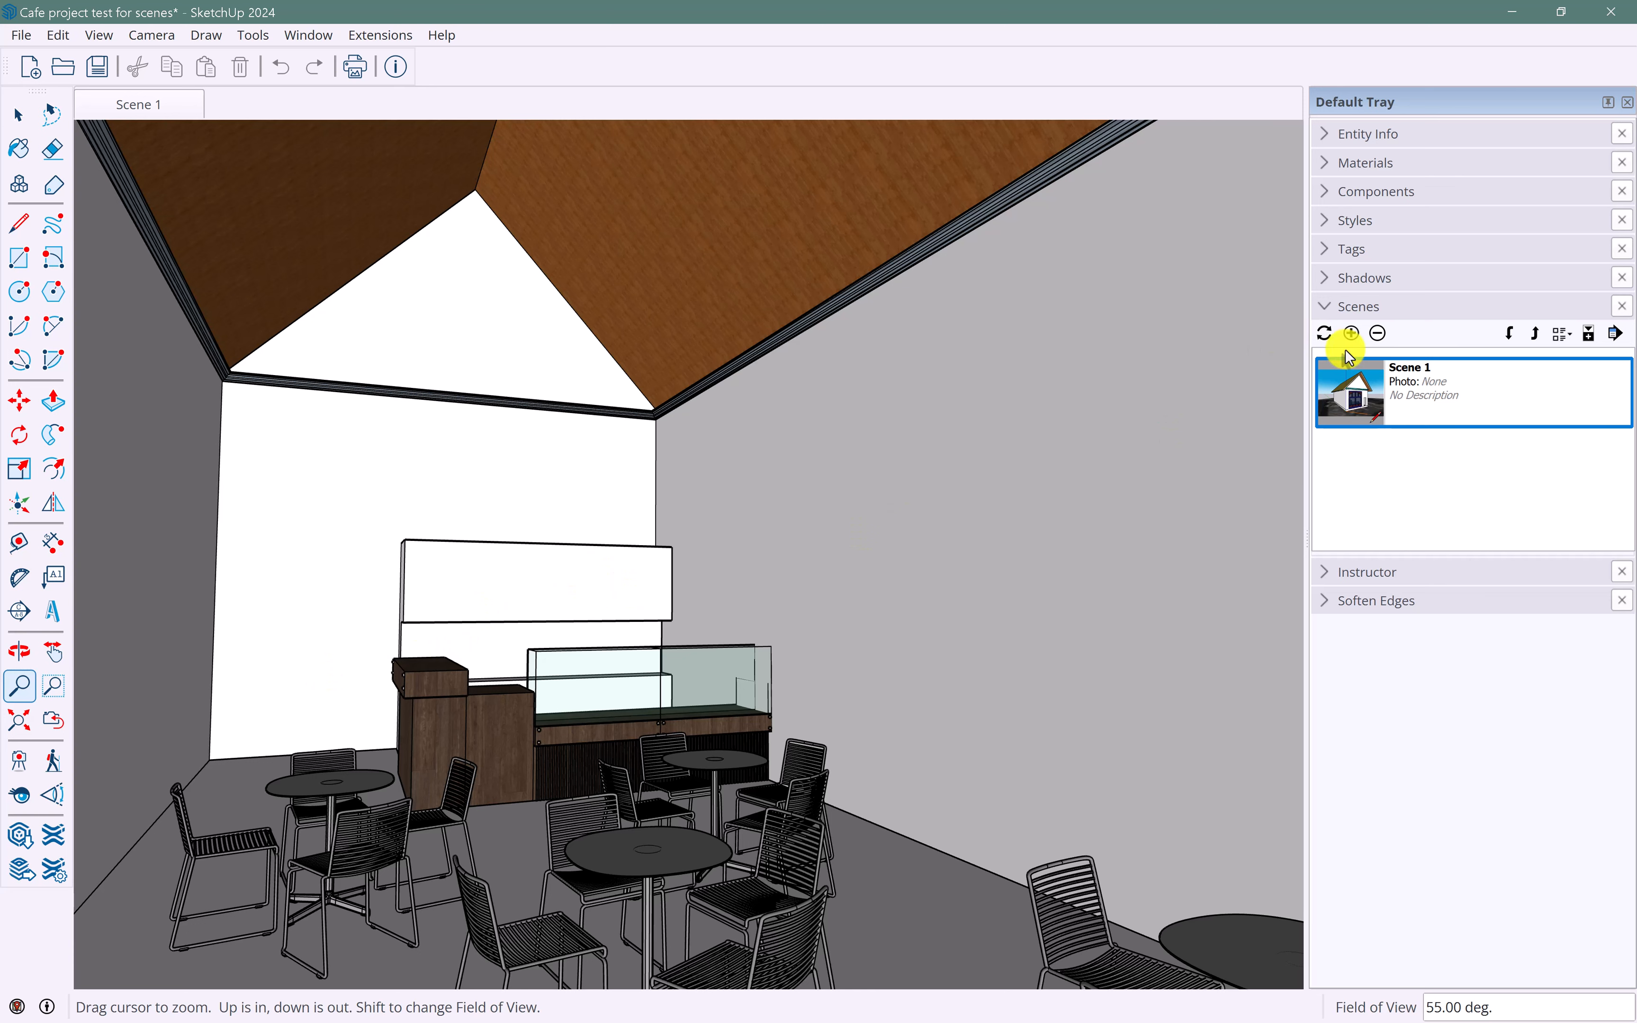
left_click(1354, 333)
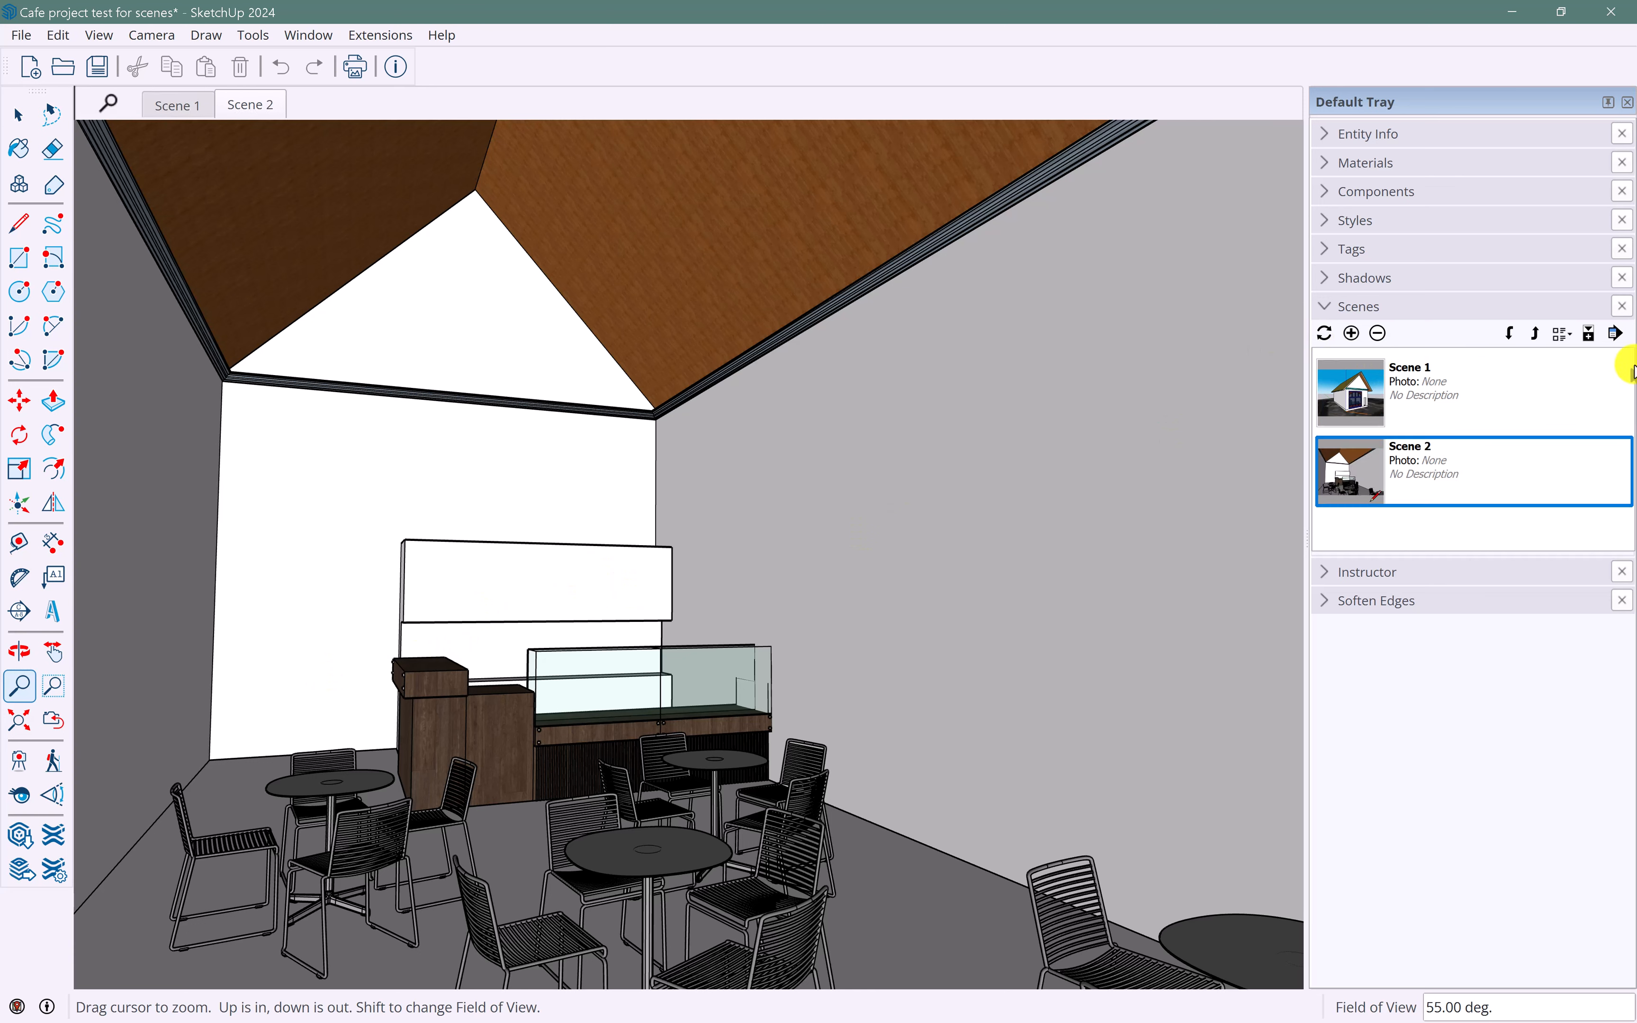
- Show the scene details and rename Scene 2 as "Interior" and Scene 1 as "Exterior front"
left_click(1590, 333)
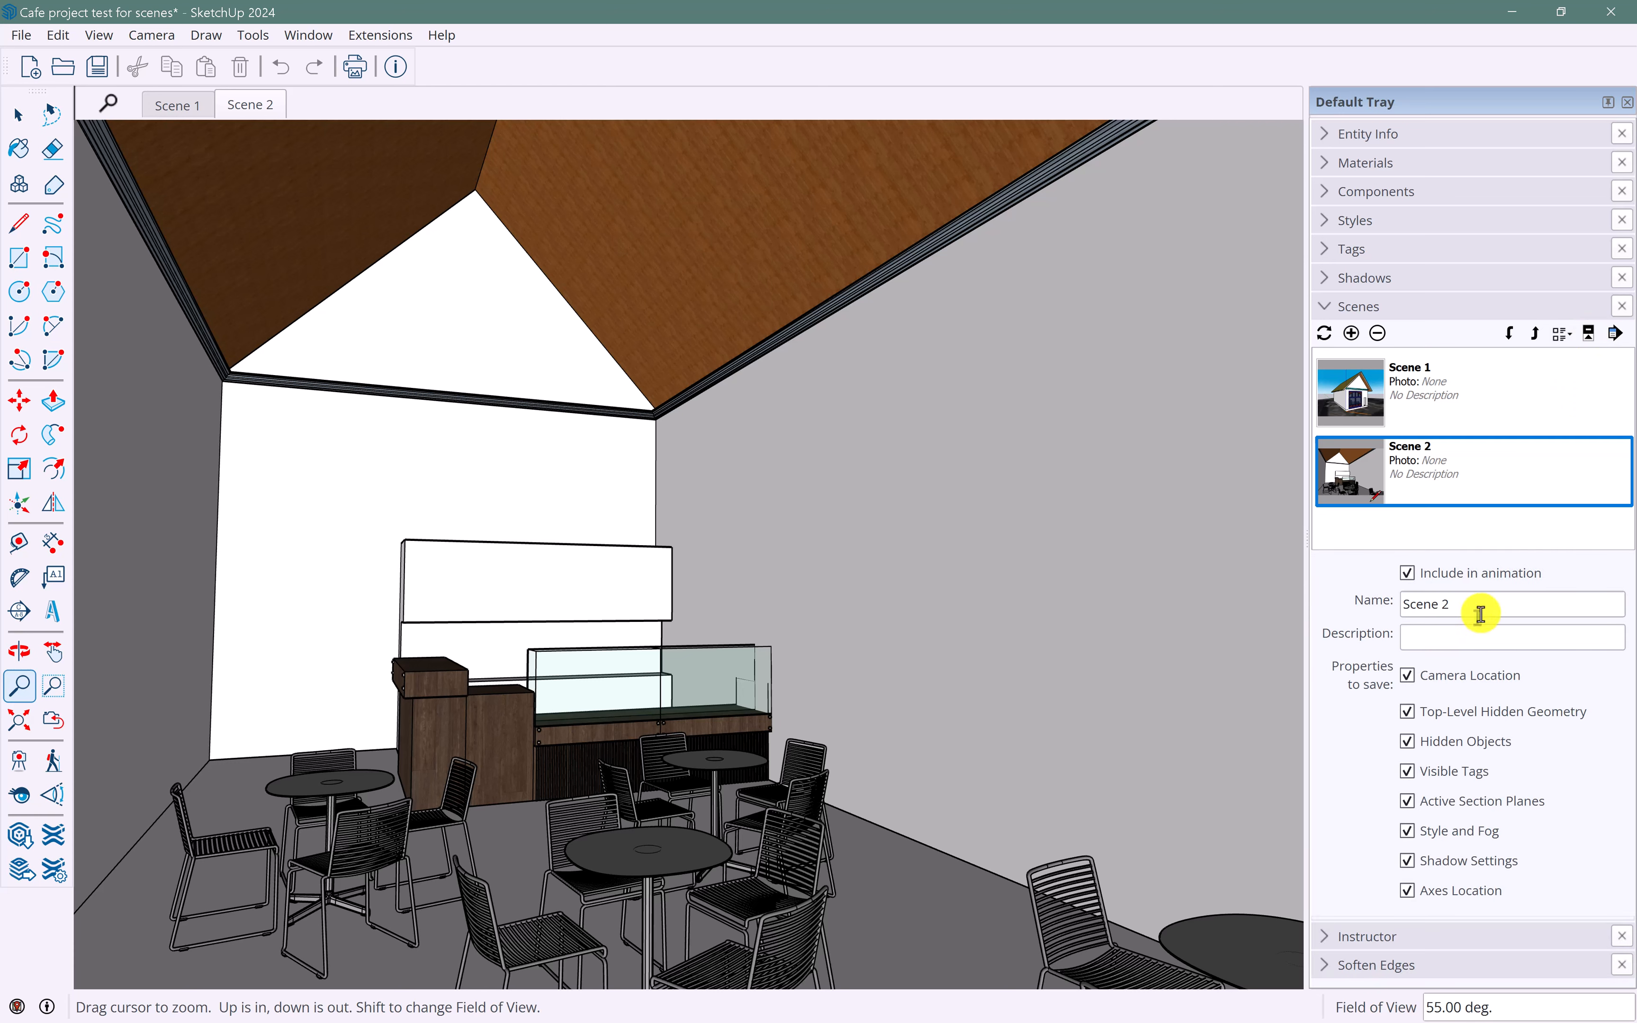
left_click_drag(1479, 607, 1386, 610)
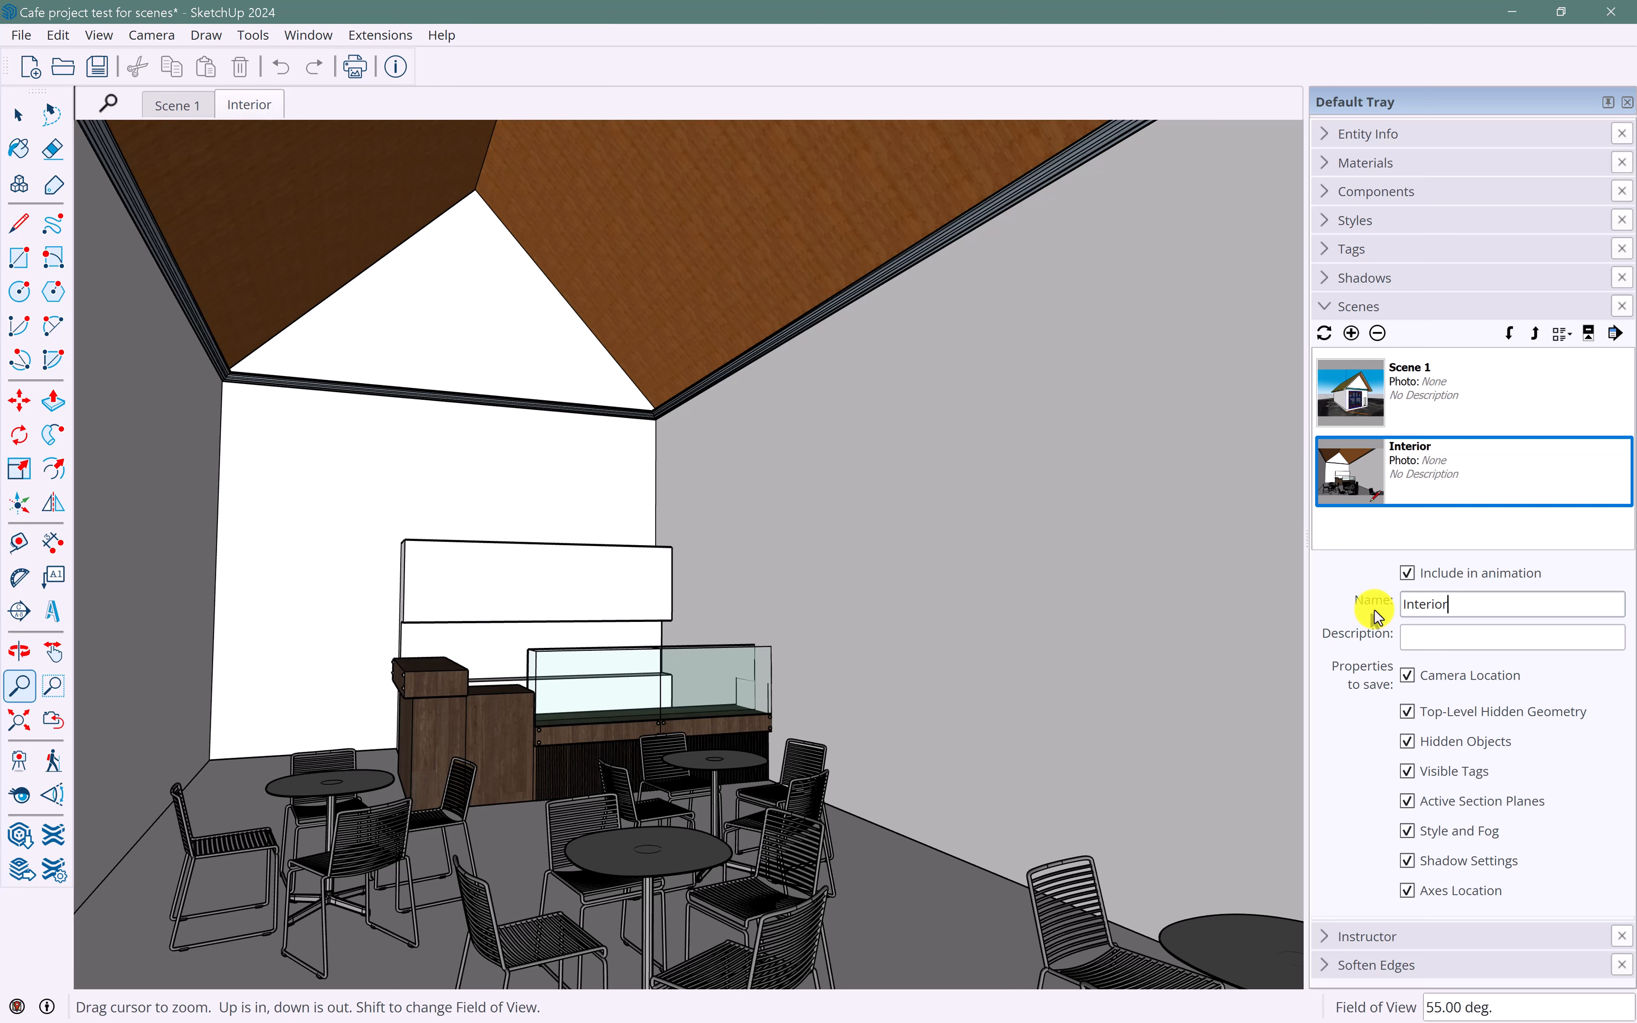
left_click(1426, 402)
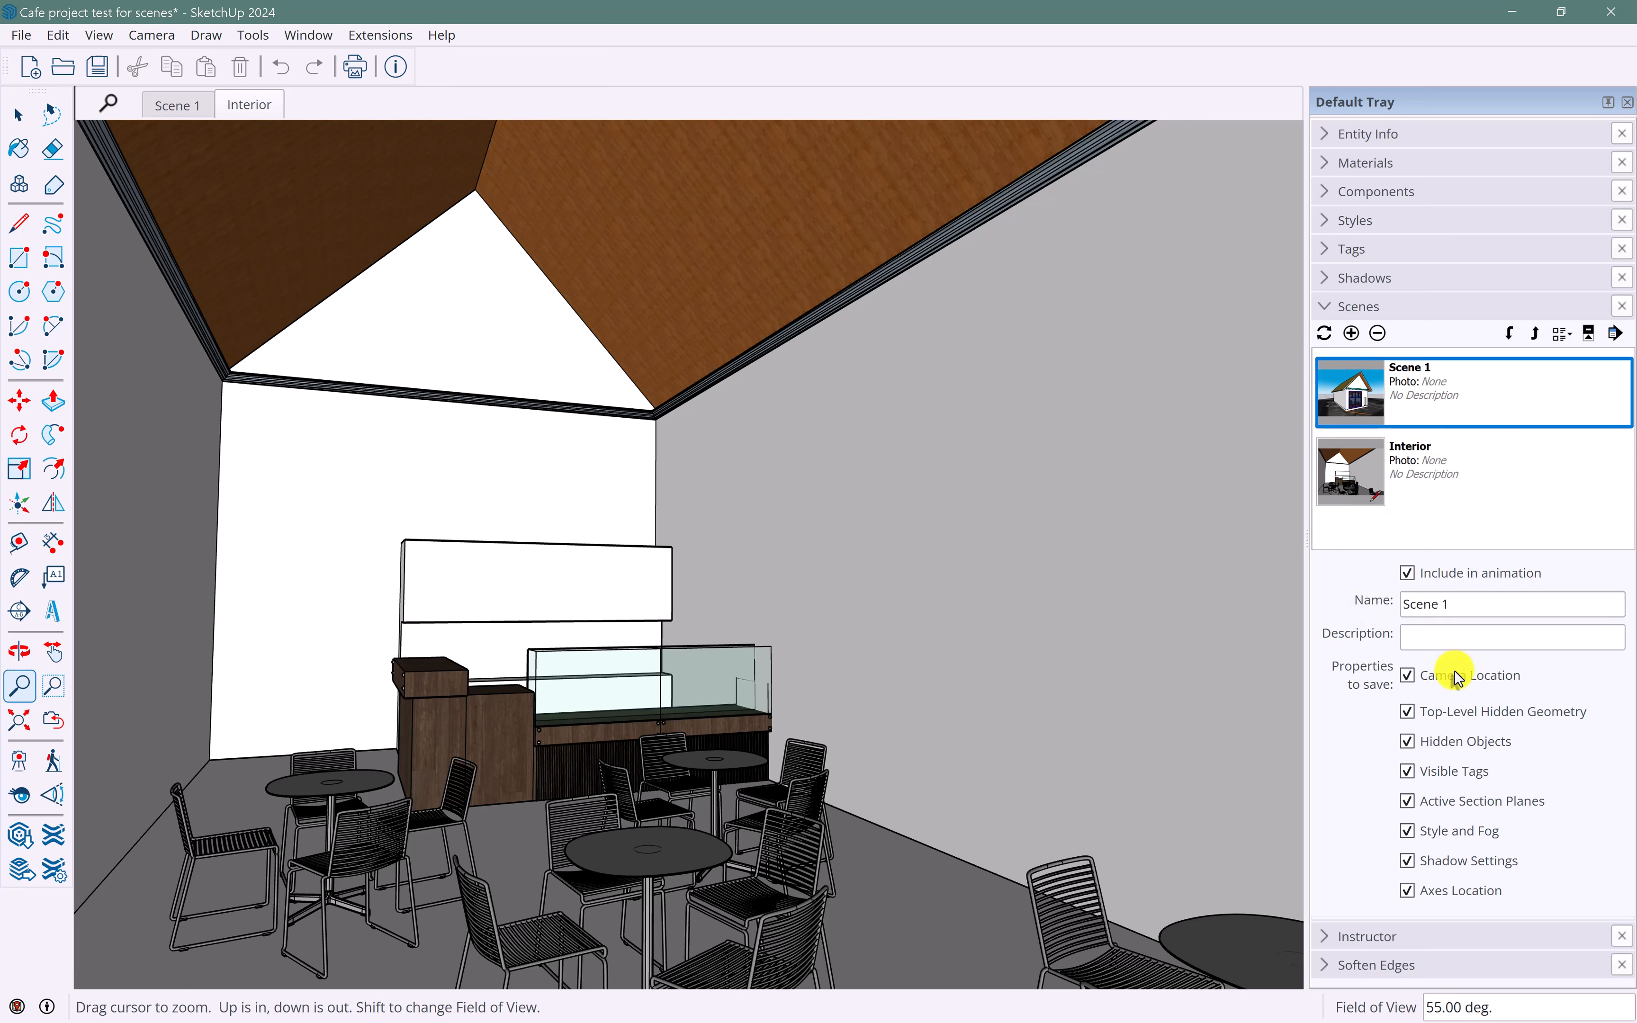
left_click_drag(1472, 613, 1408, 609)
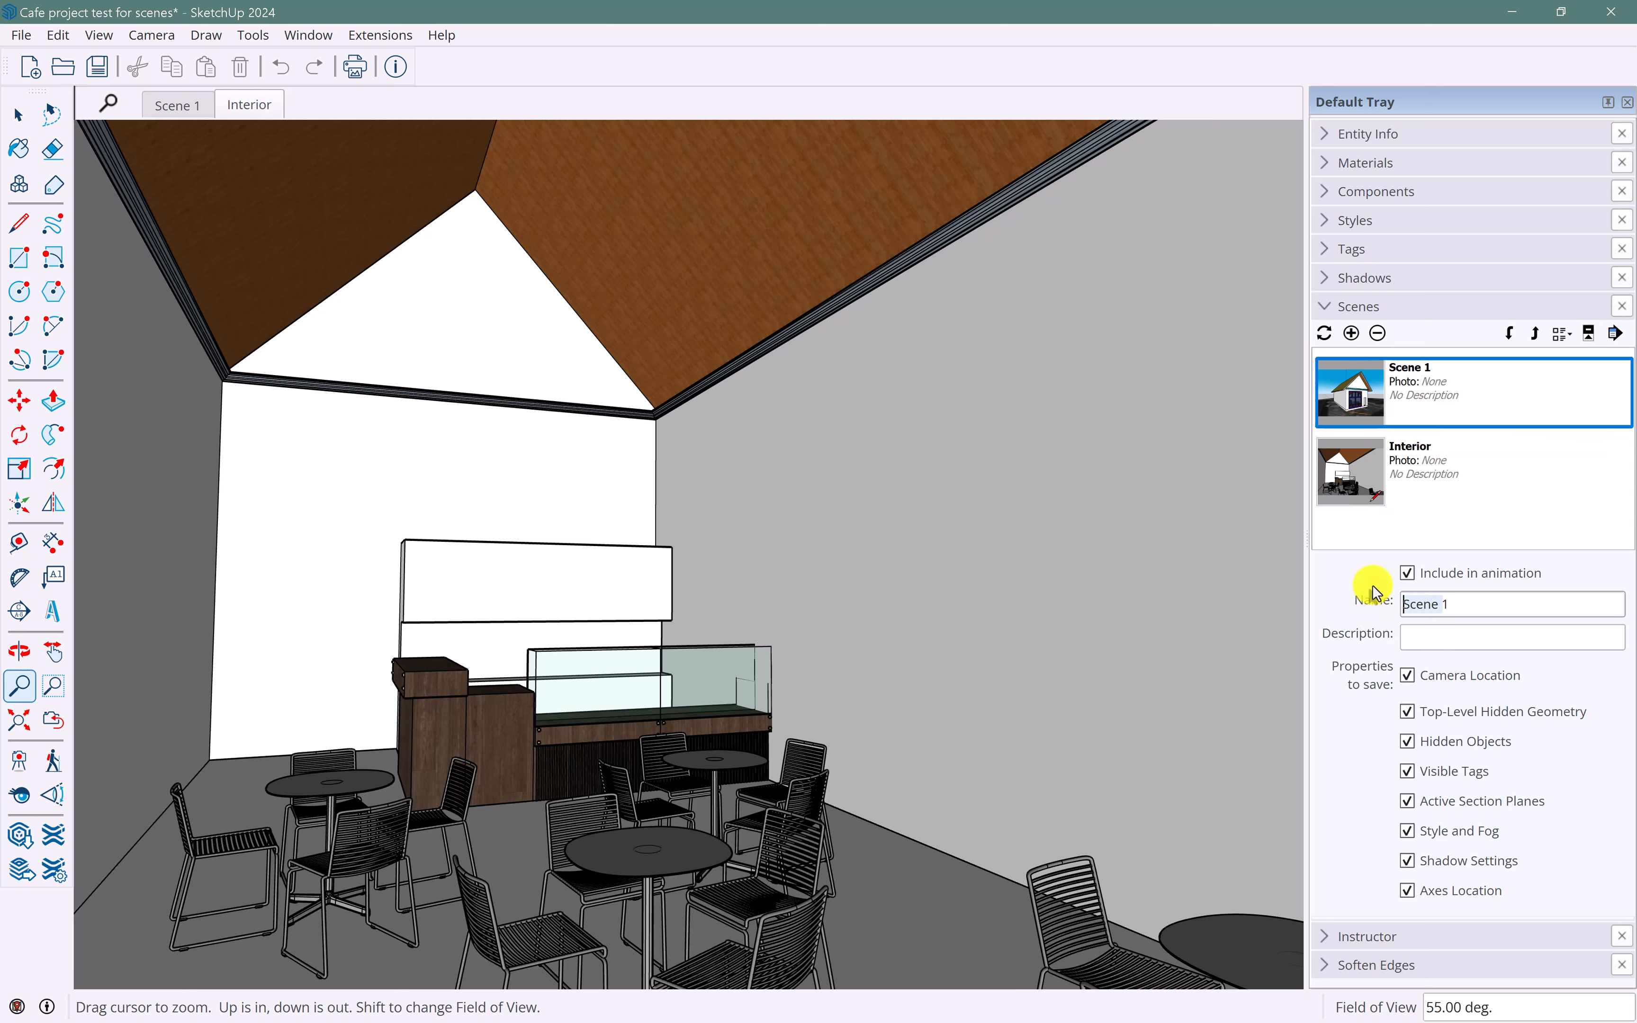
type("Exterior front")
key("Return")
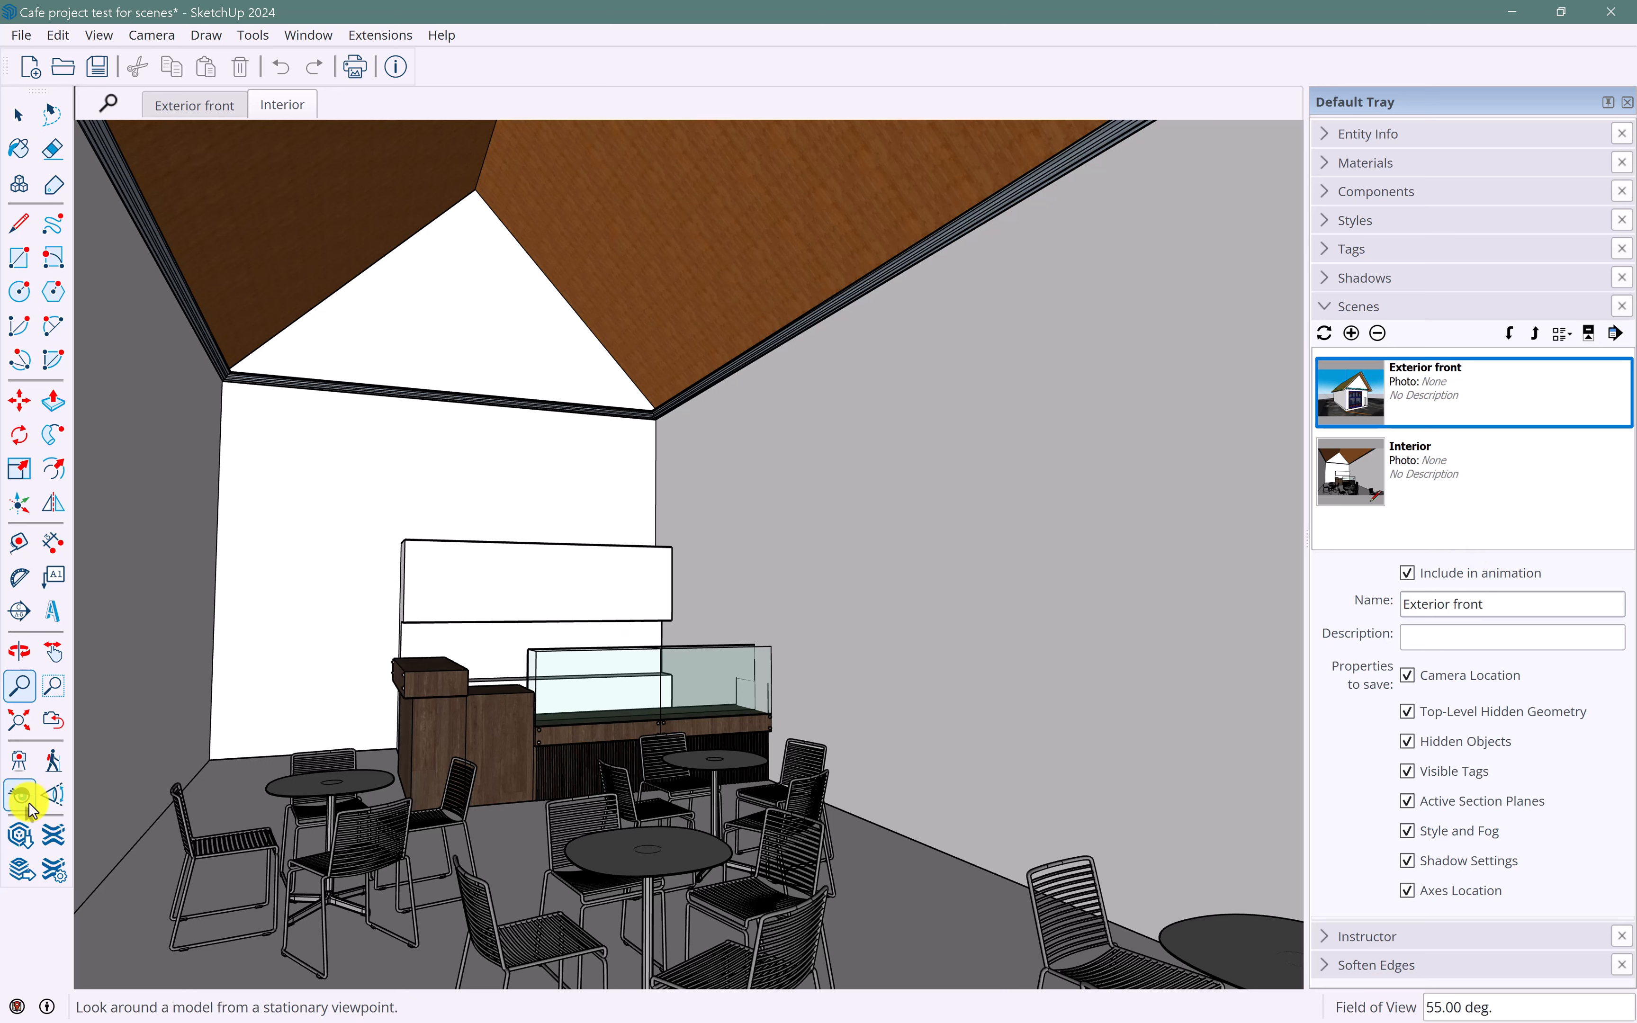
- Reframe the cafe interior symmetrically toward the back wall and update the Interior scene with all properties included
key("o")
left_click_drag(668, 561, 595, 569)
key("z")
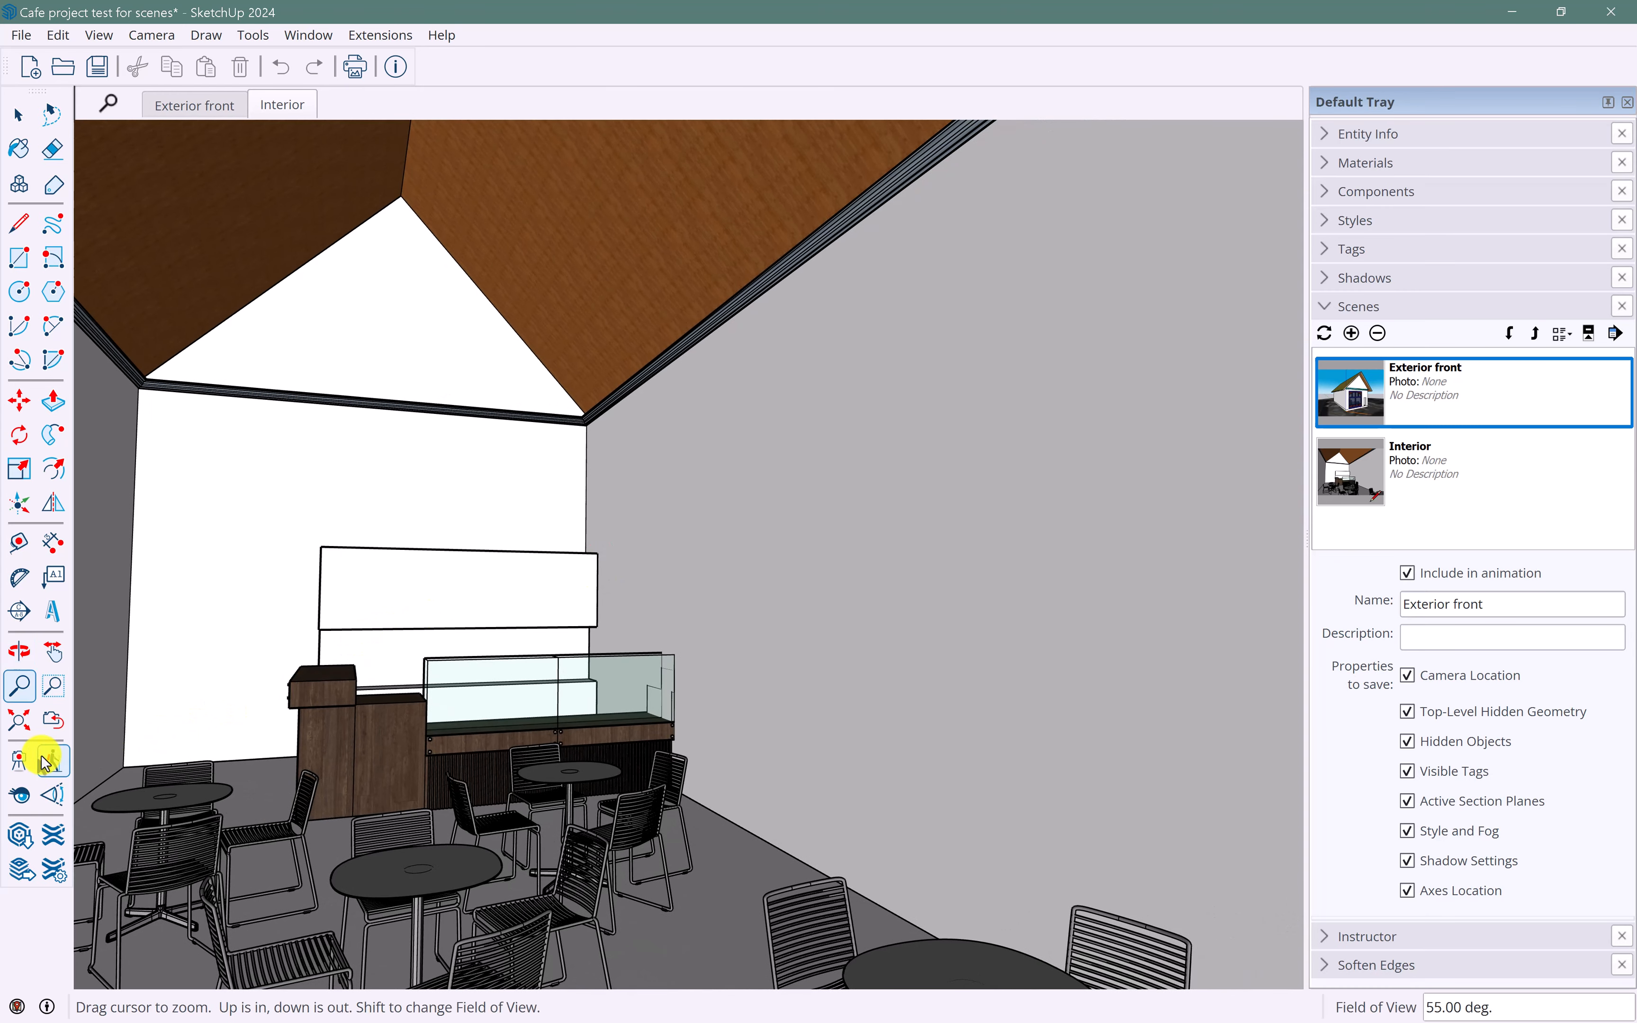
left_click(20, 795)
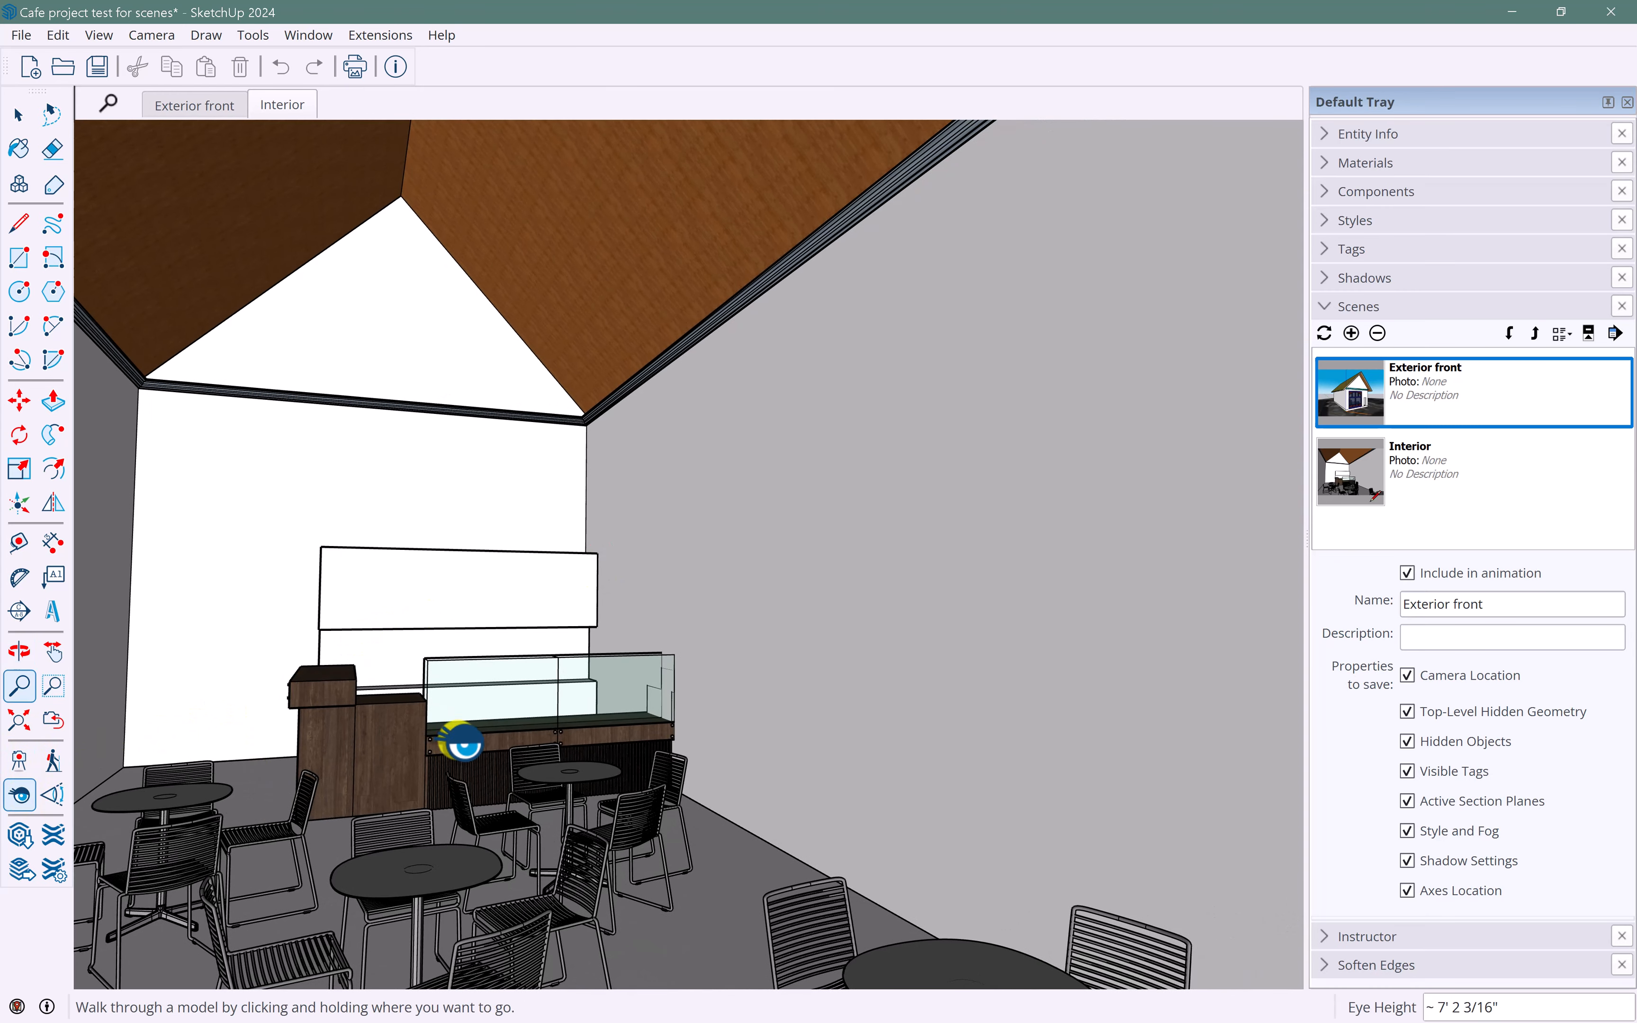
left_click_drag(463, 743, 115, 723)
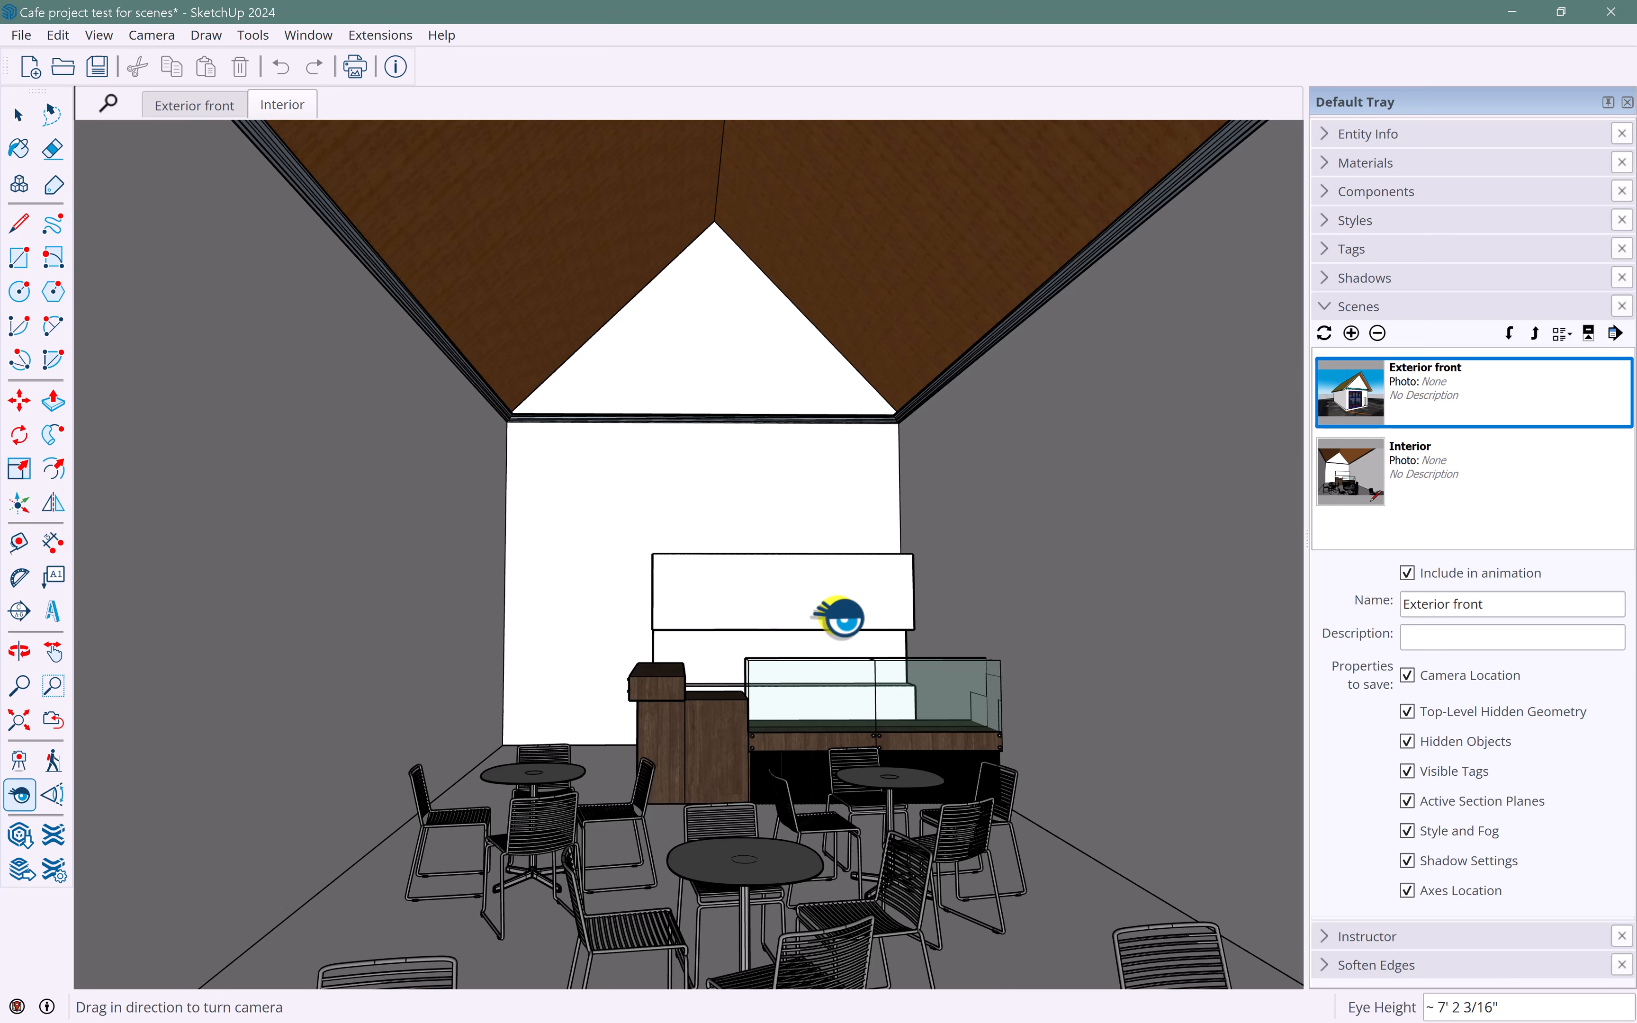
right_click(1442, 467)
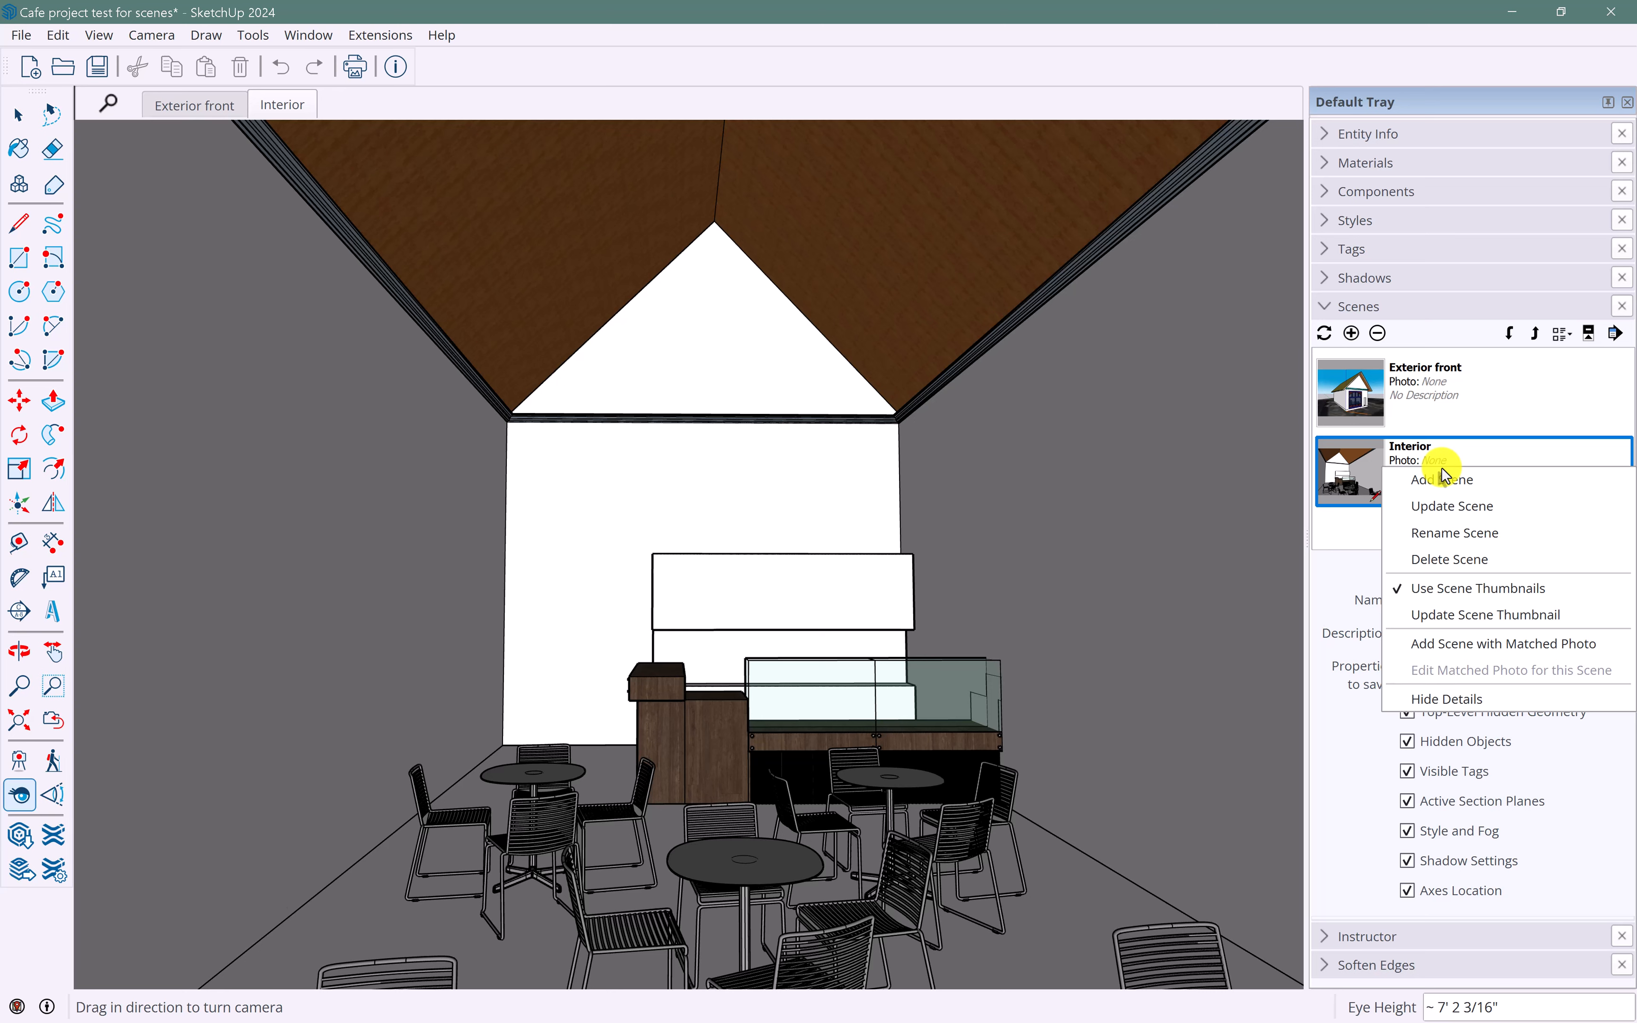
left_click(1465, 513)
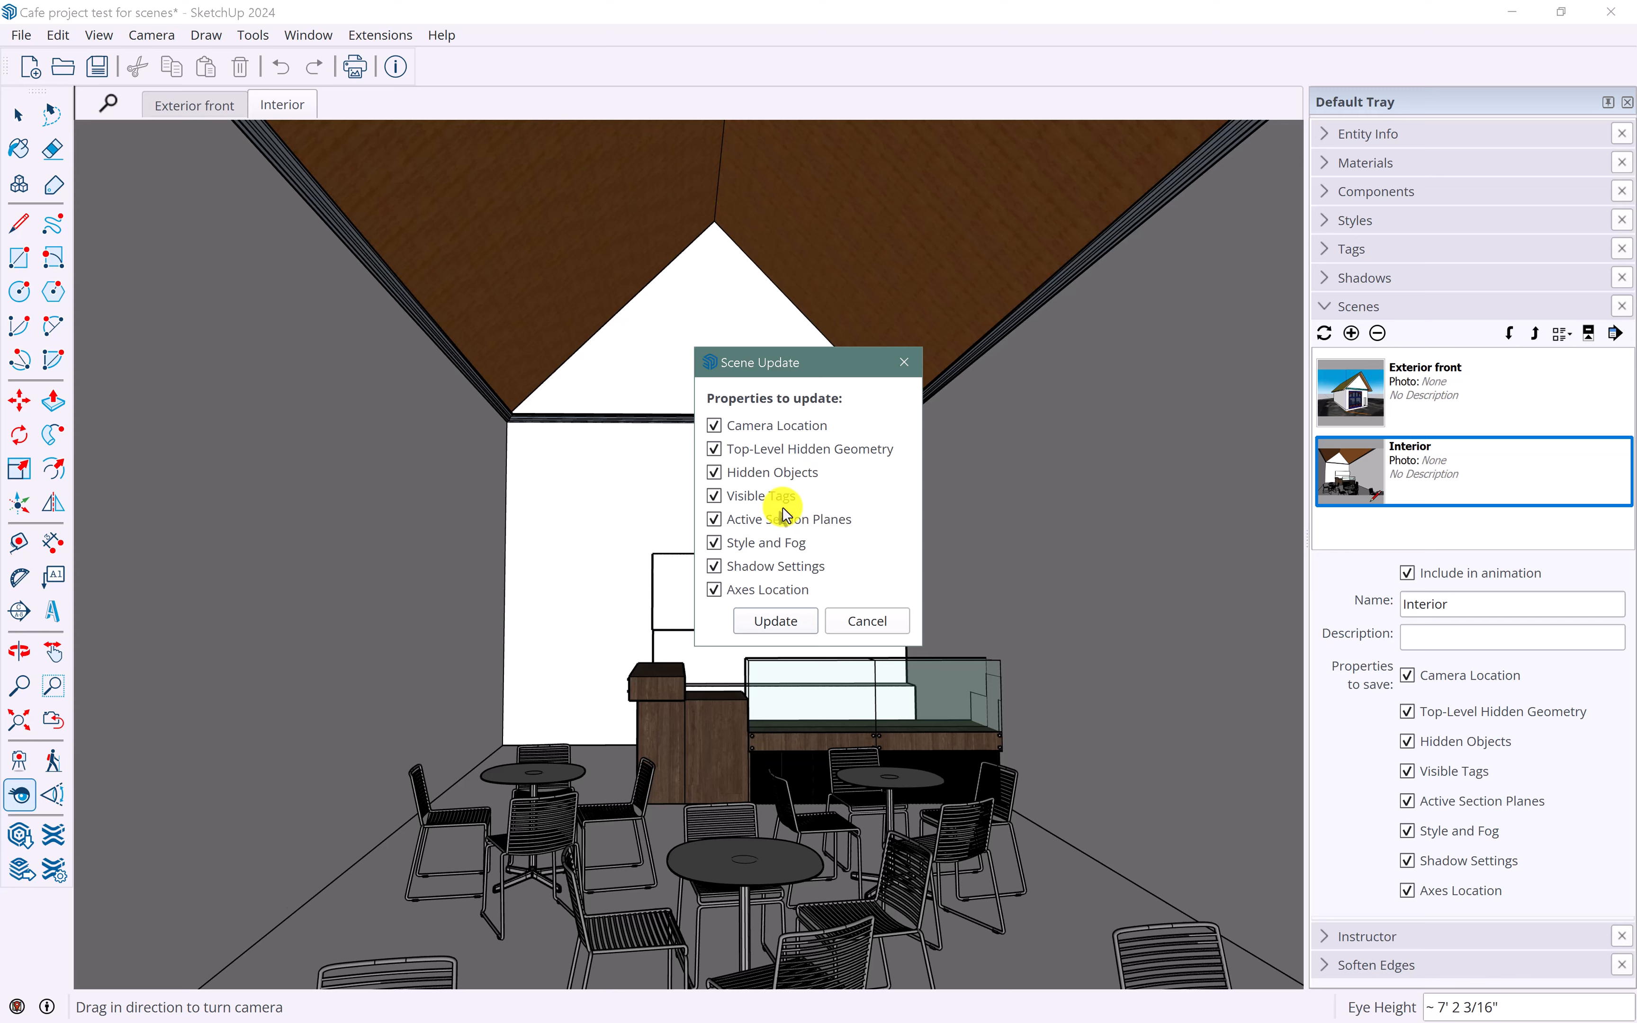
left_click_drag(777, 379, 1056, 416)
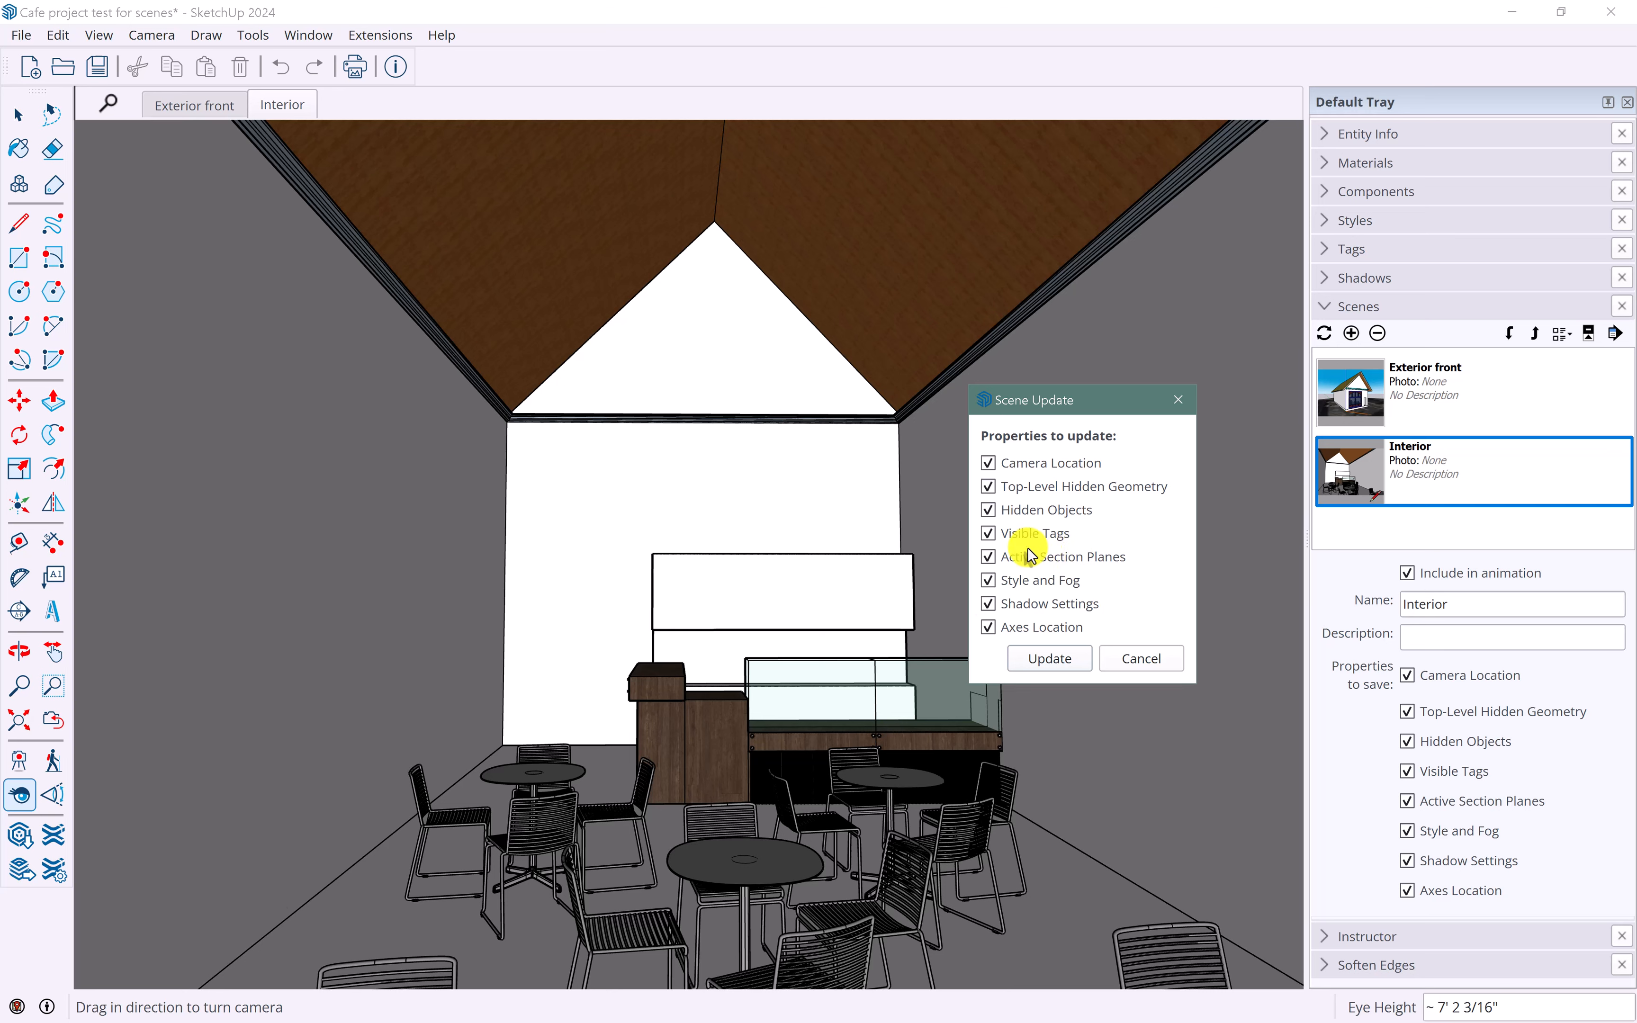
left_click(1047, 664)
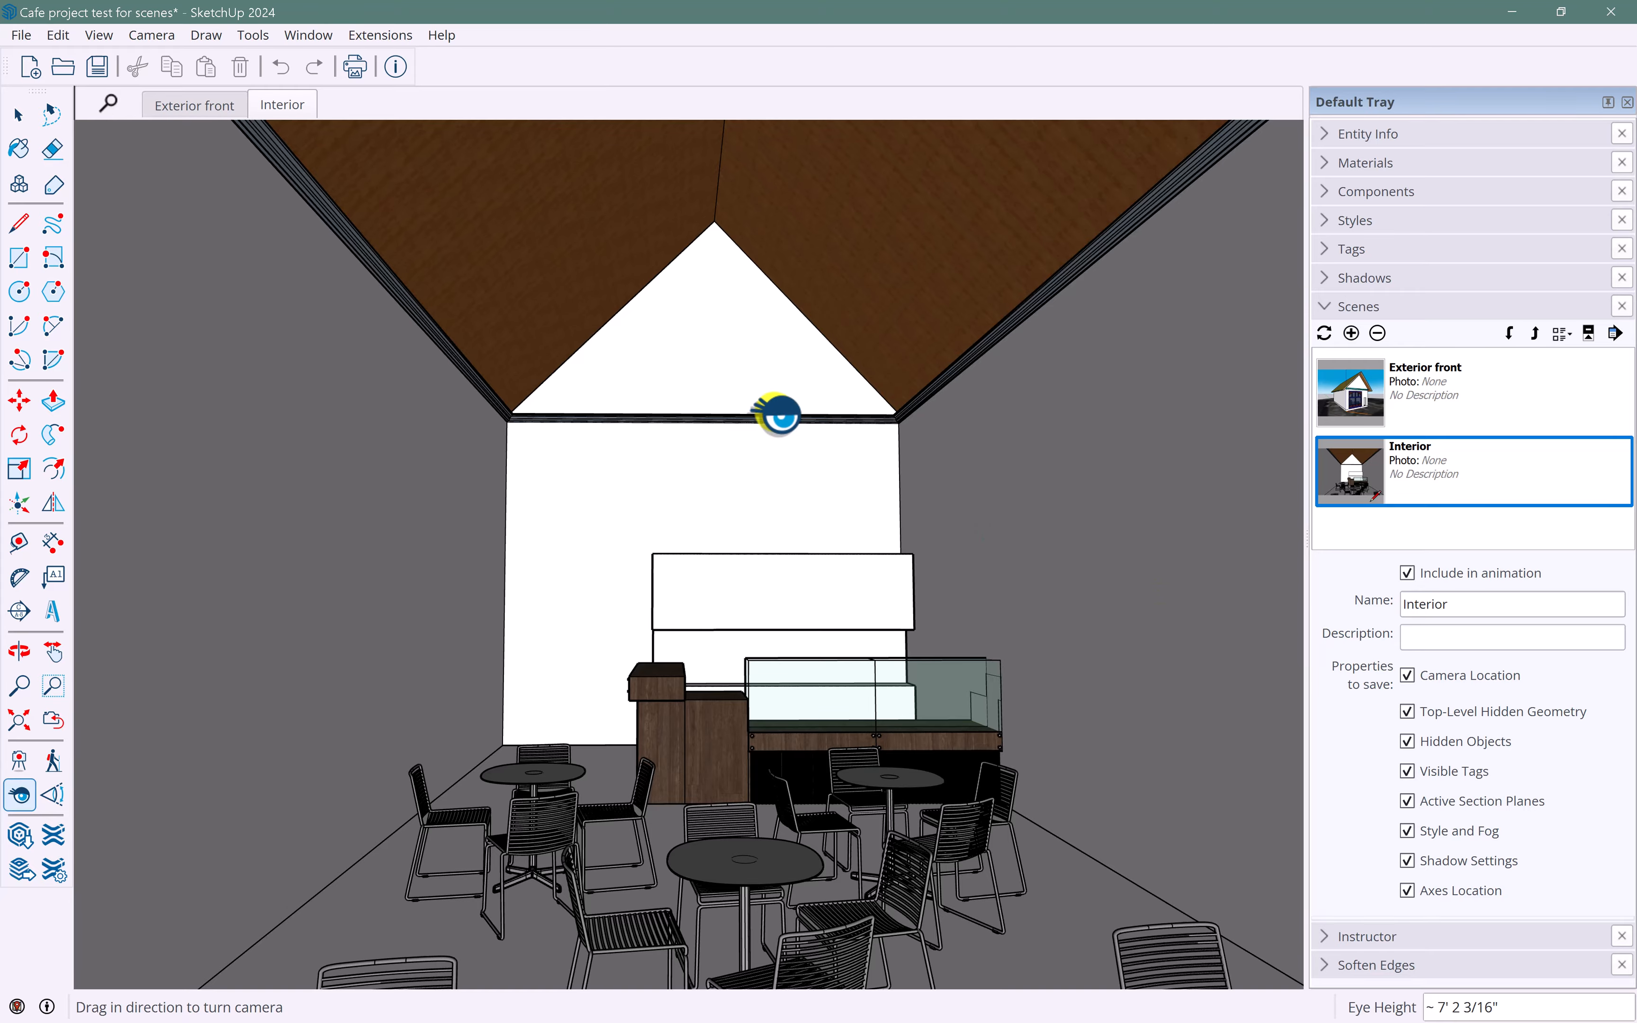
- Move outside above the cafe and hide the roof to expose the interior from overhead
scroll(715, 424, "down", 3)
scroll(603, 348, "down", 5)
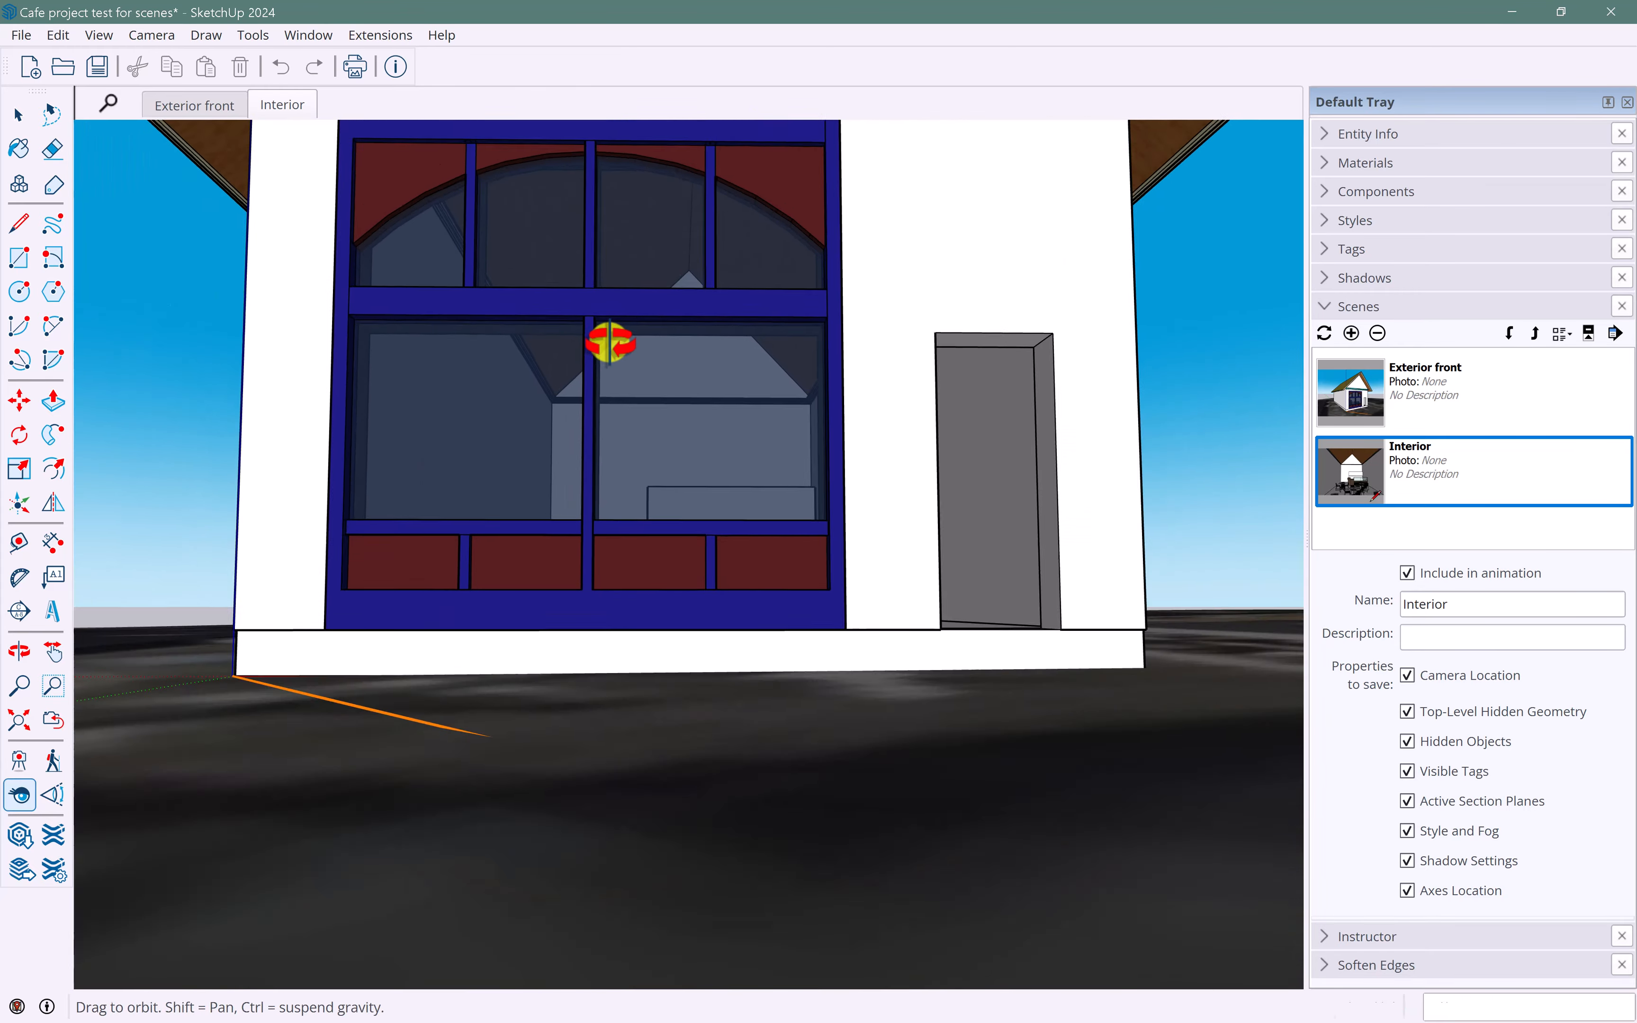
middle_click_drag(607, 339, 875, 842)
scroll(870, 831, "down", 7)
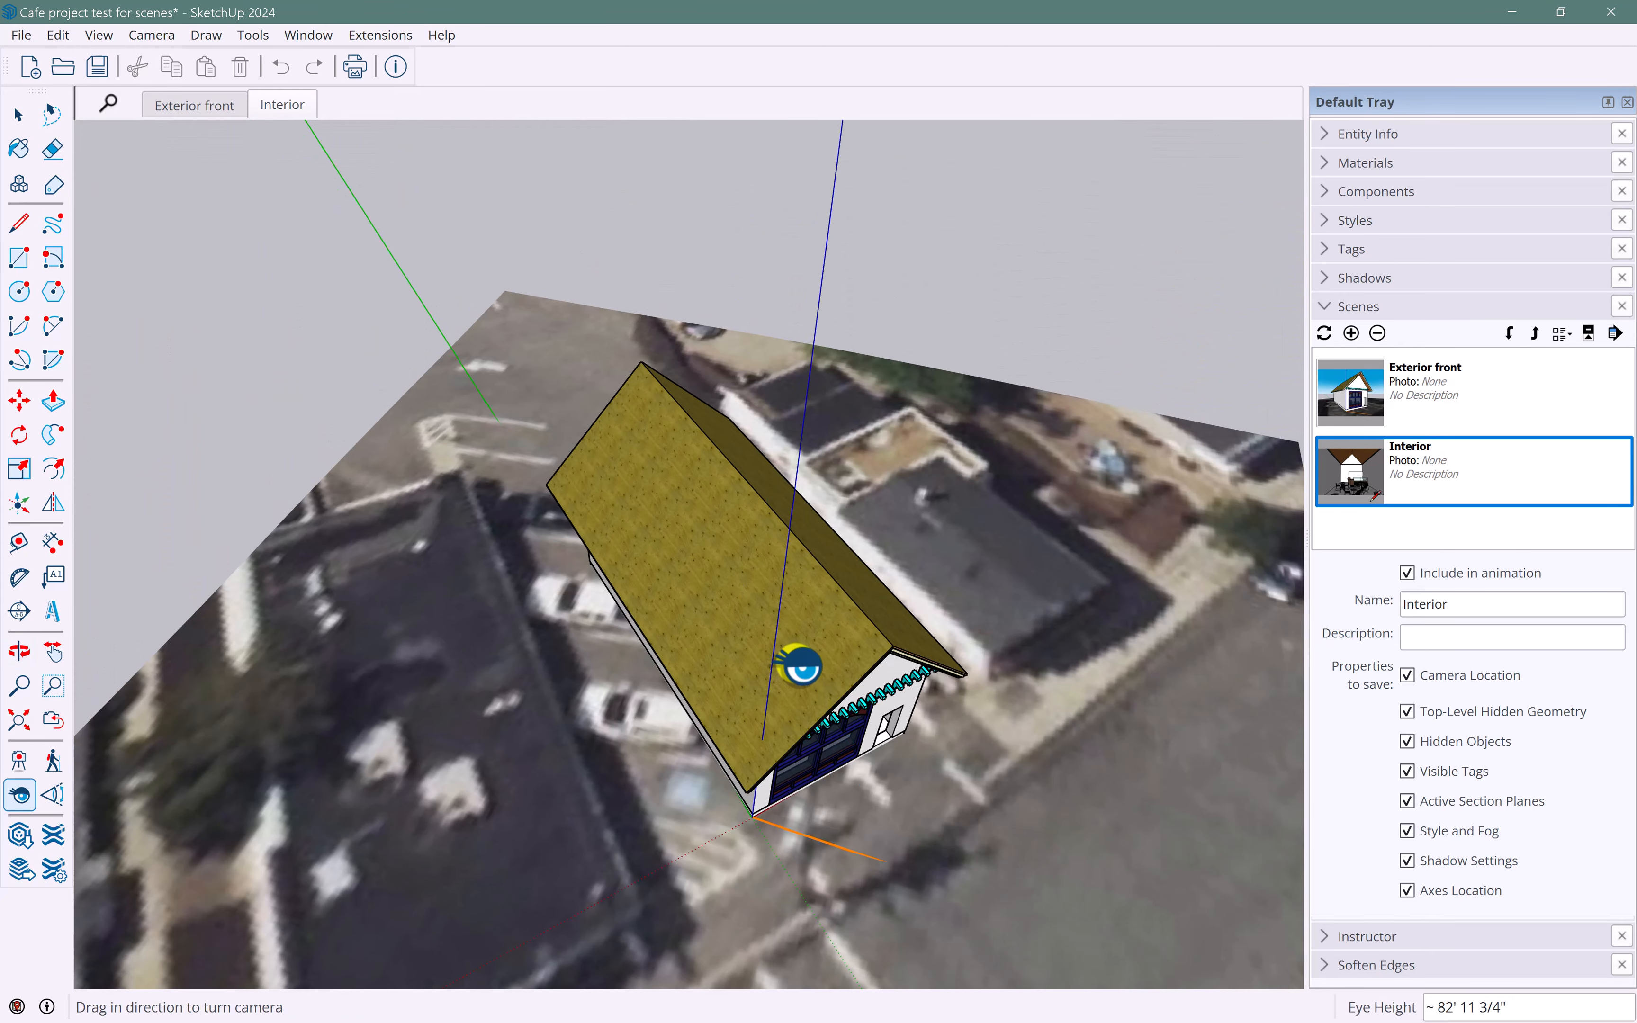
key("space")
left_click(830, 653)
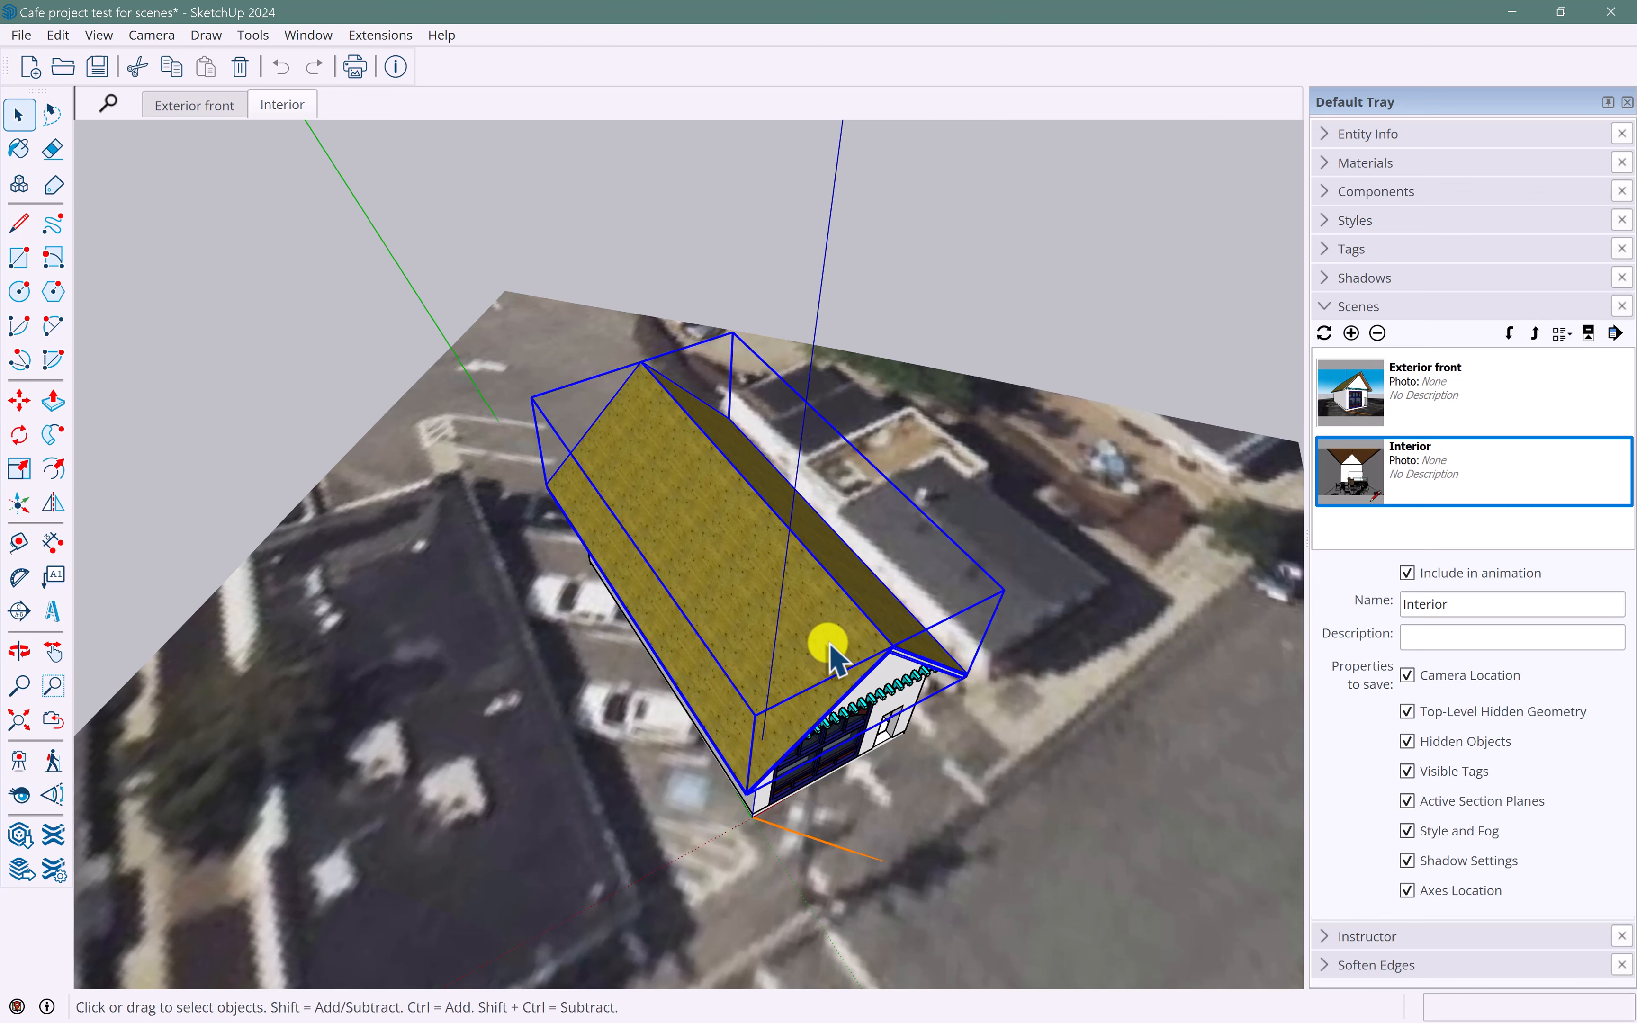
right_click(831, 649)
left_click(869, 303)
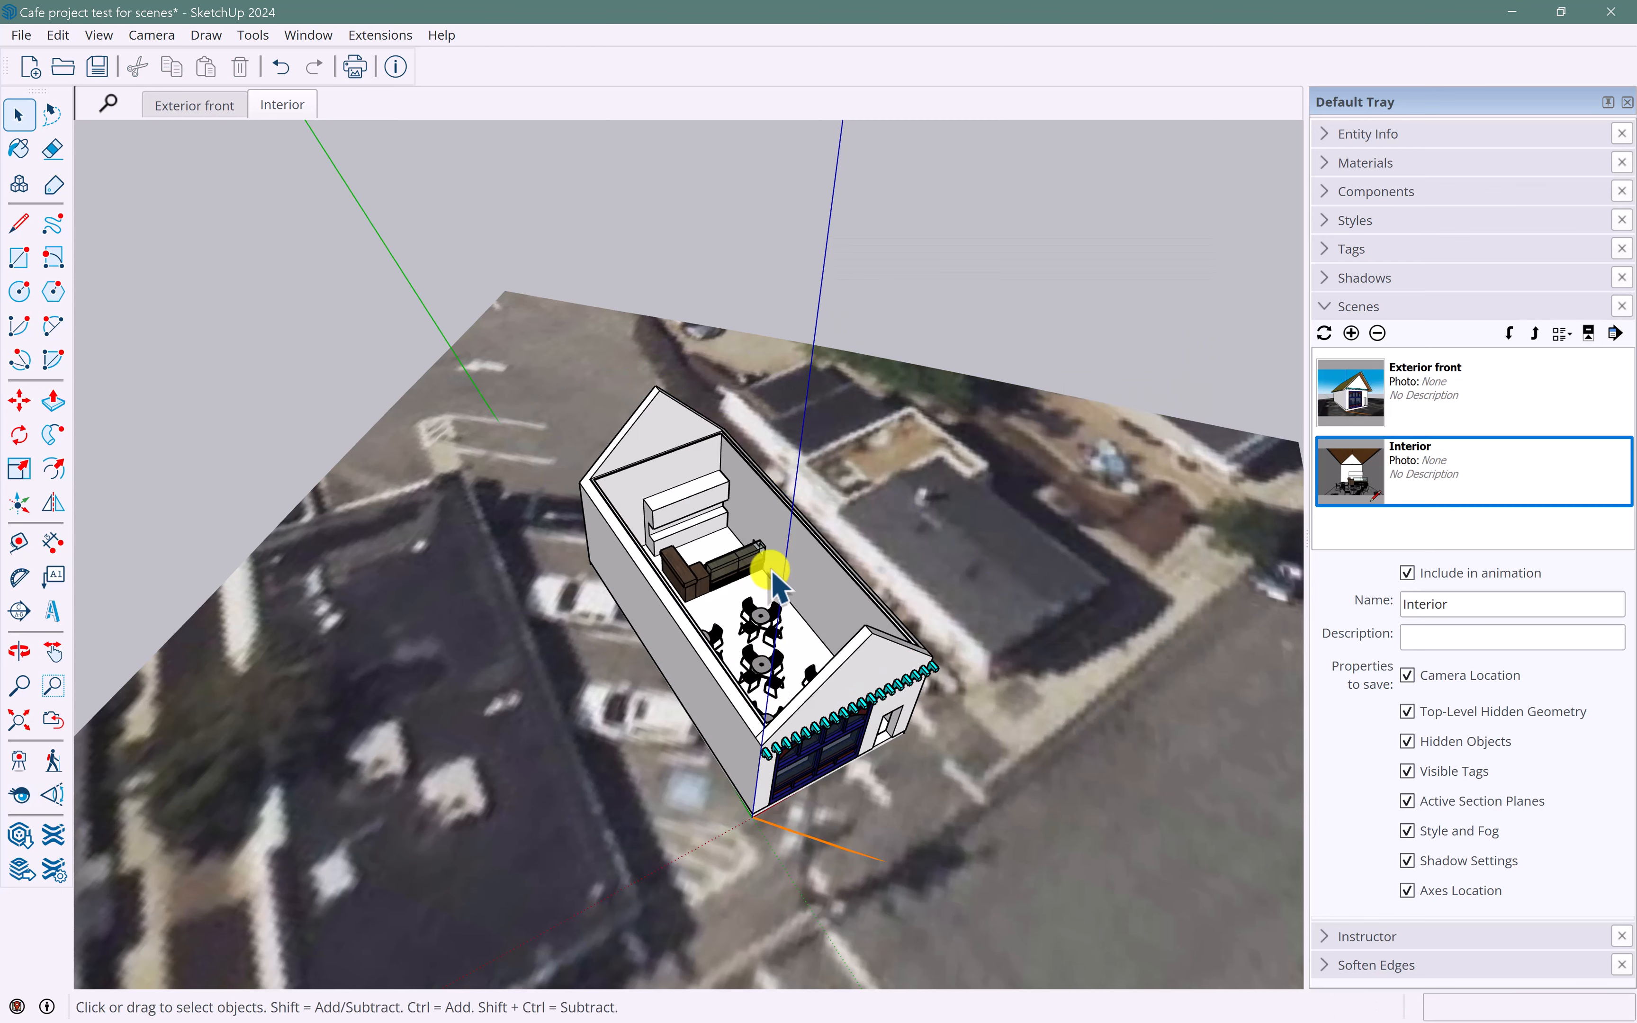
- Add a new scene looking down into the roofless cafe, framing the counter, tables and front windows
scroll(774, 609, "up", 8)
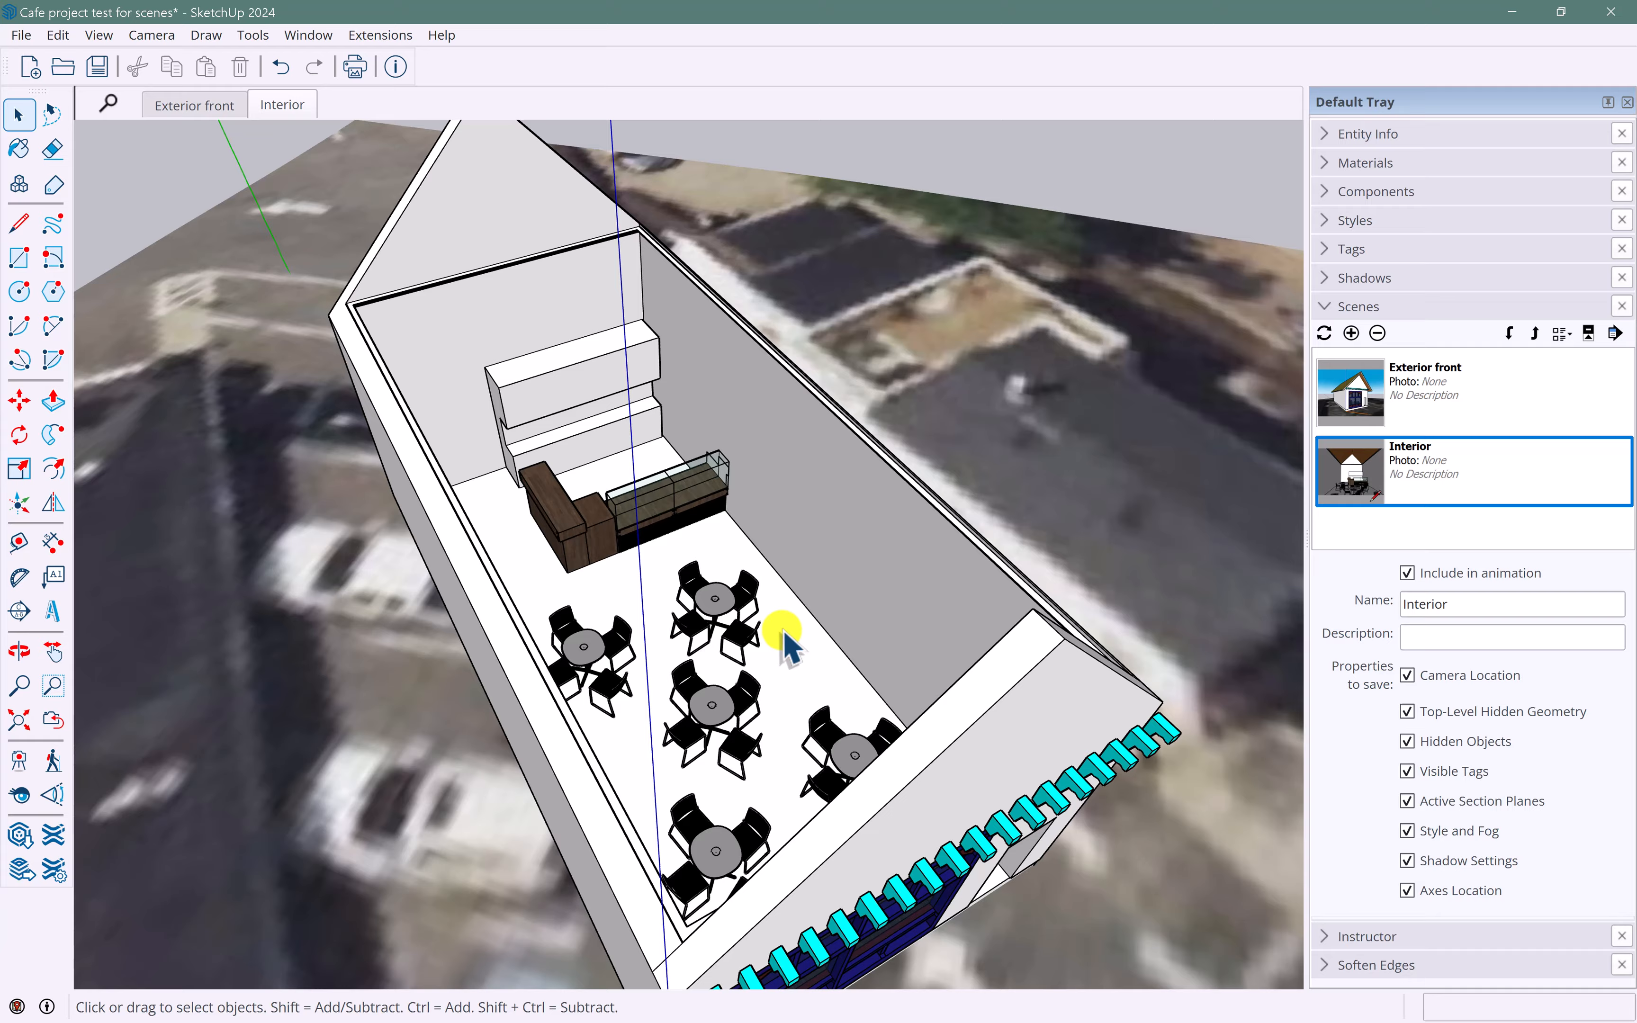
middle_click_drag(778, 629, 977, 869)
middle_click_drag(977, 869, 981, 838)
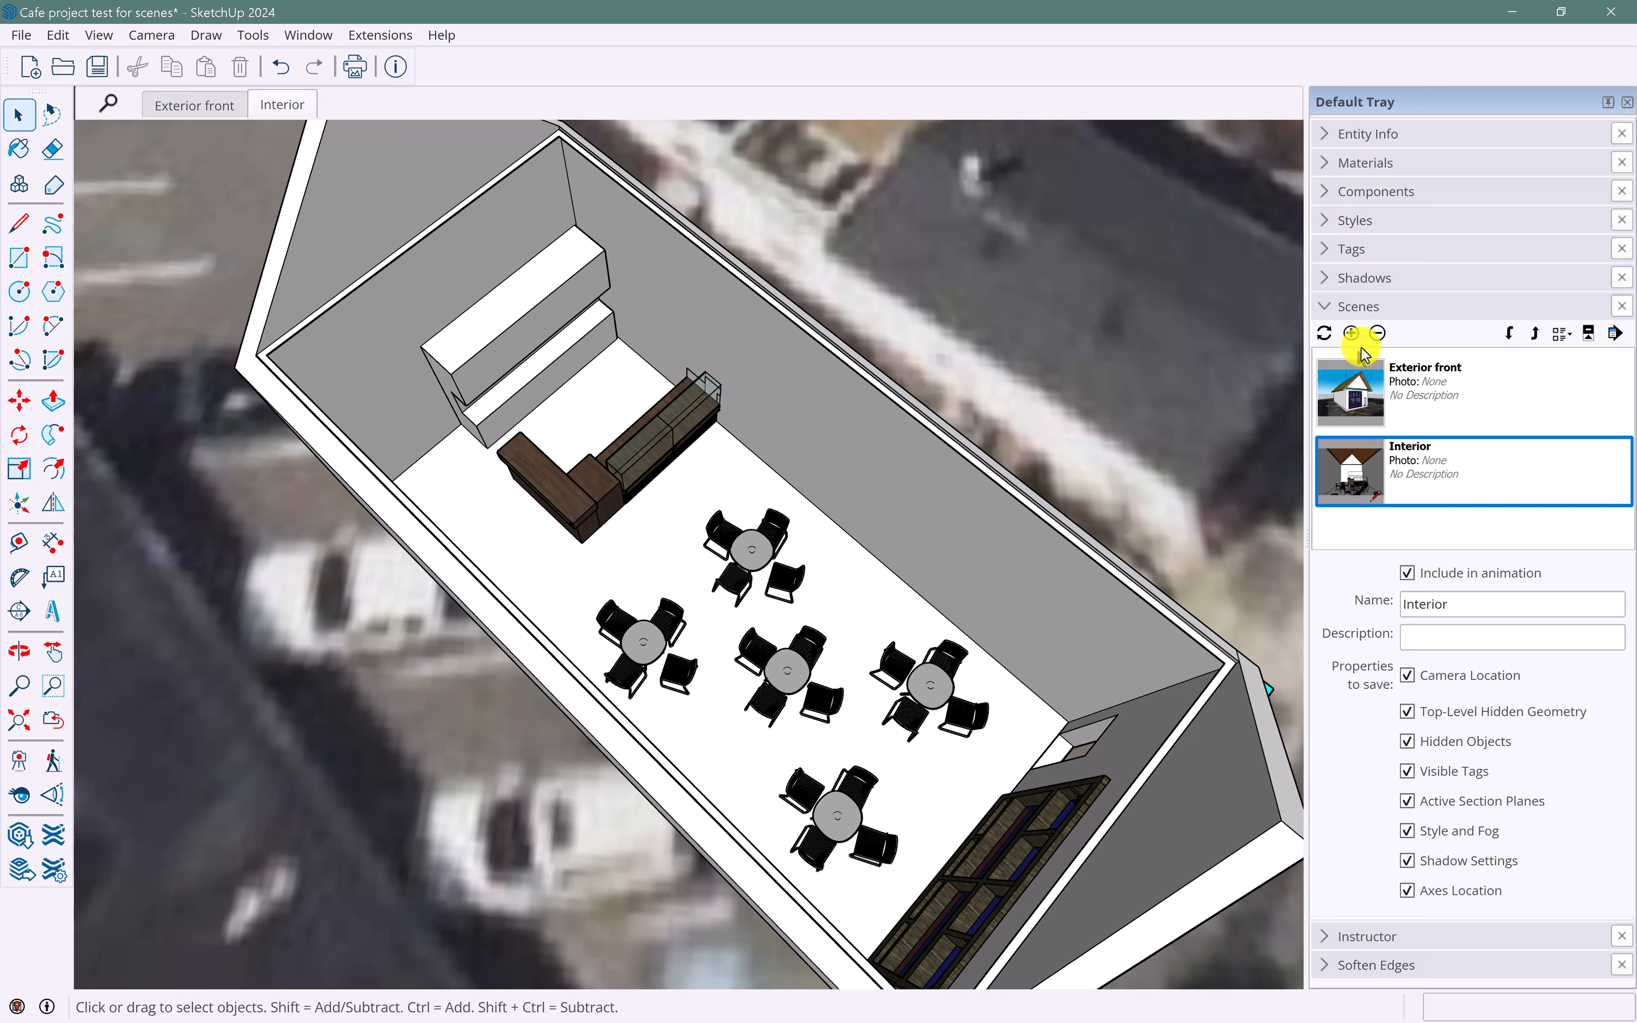
left_click(1353, 333)
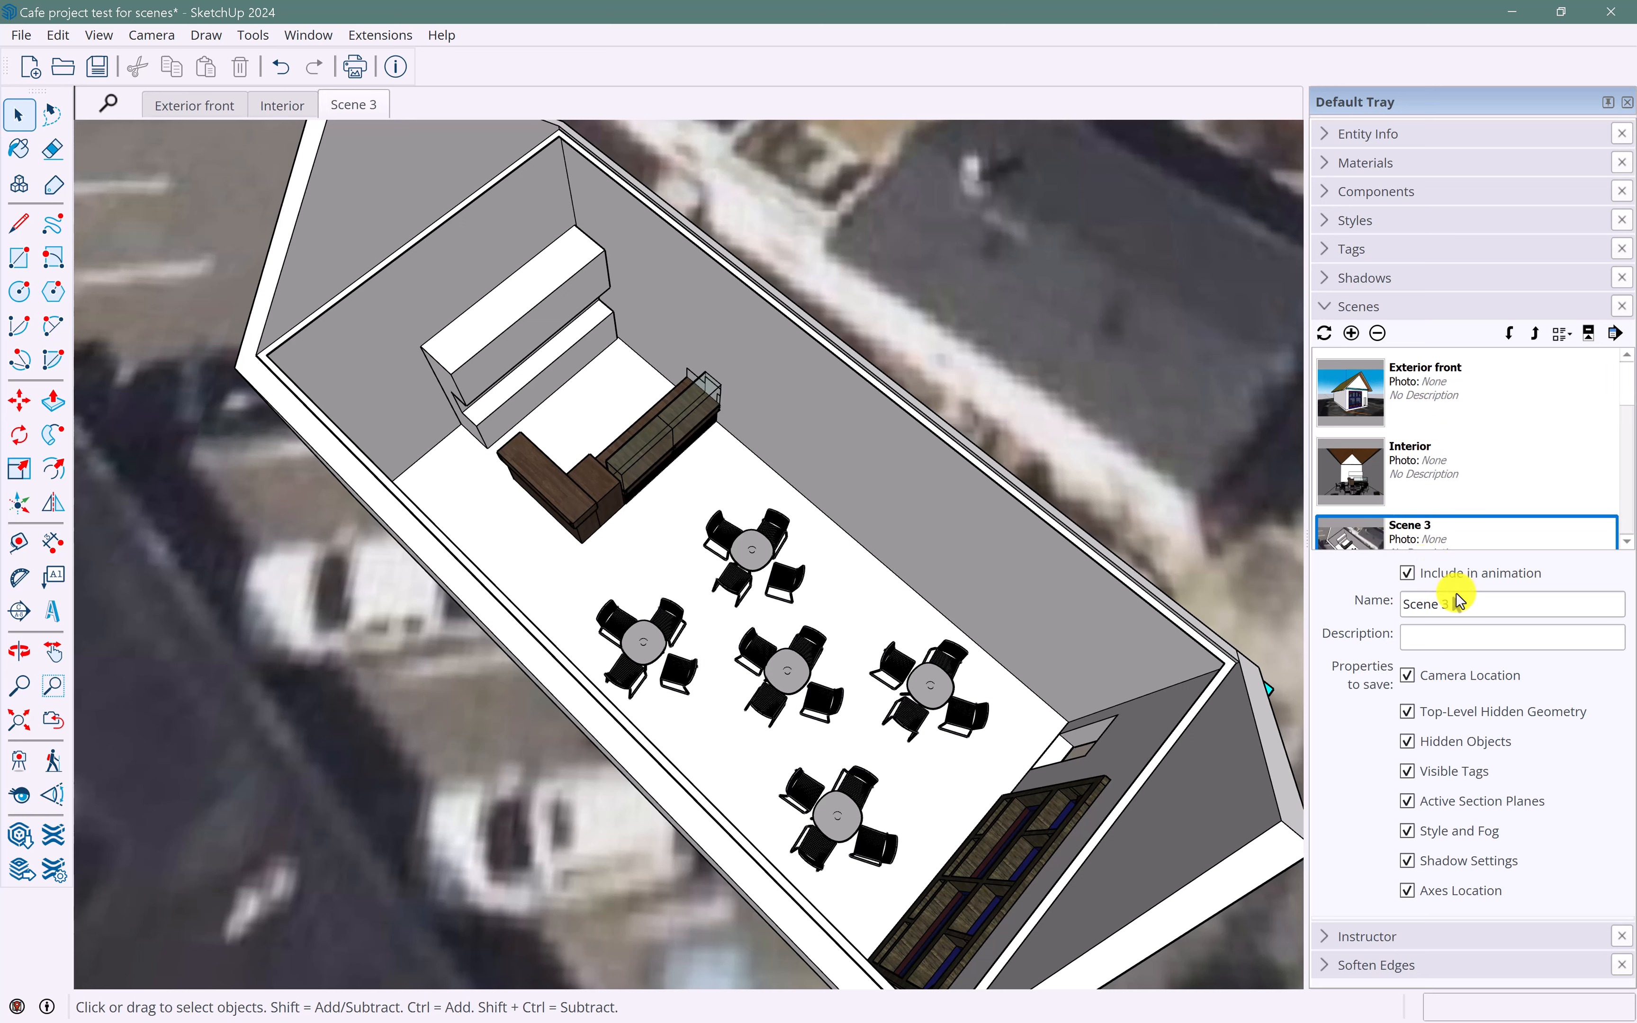
- Rename Scene 3 as "Interior overview"
left_click(1465, 605)
left_click_drag(1465, 605, 1356, 599)
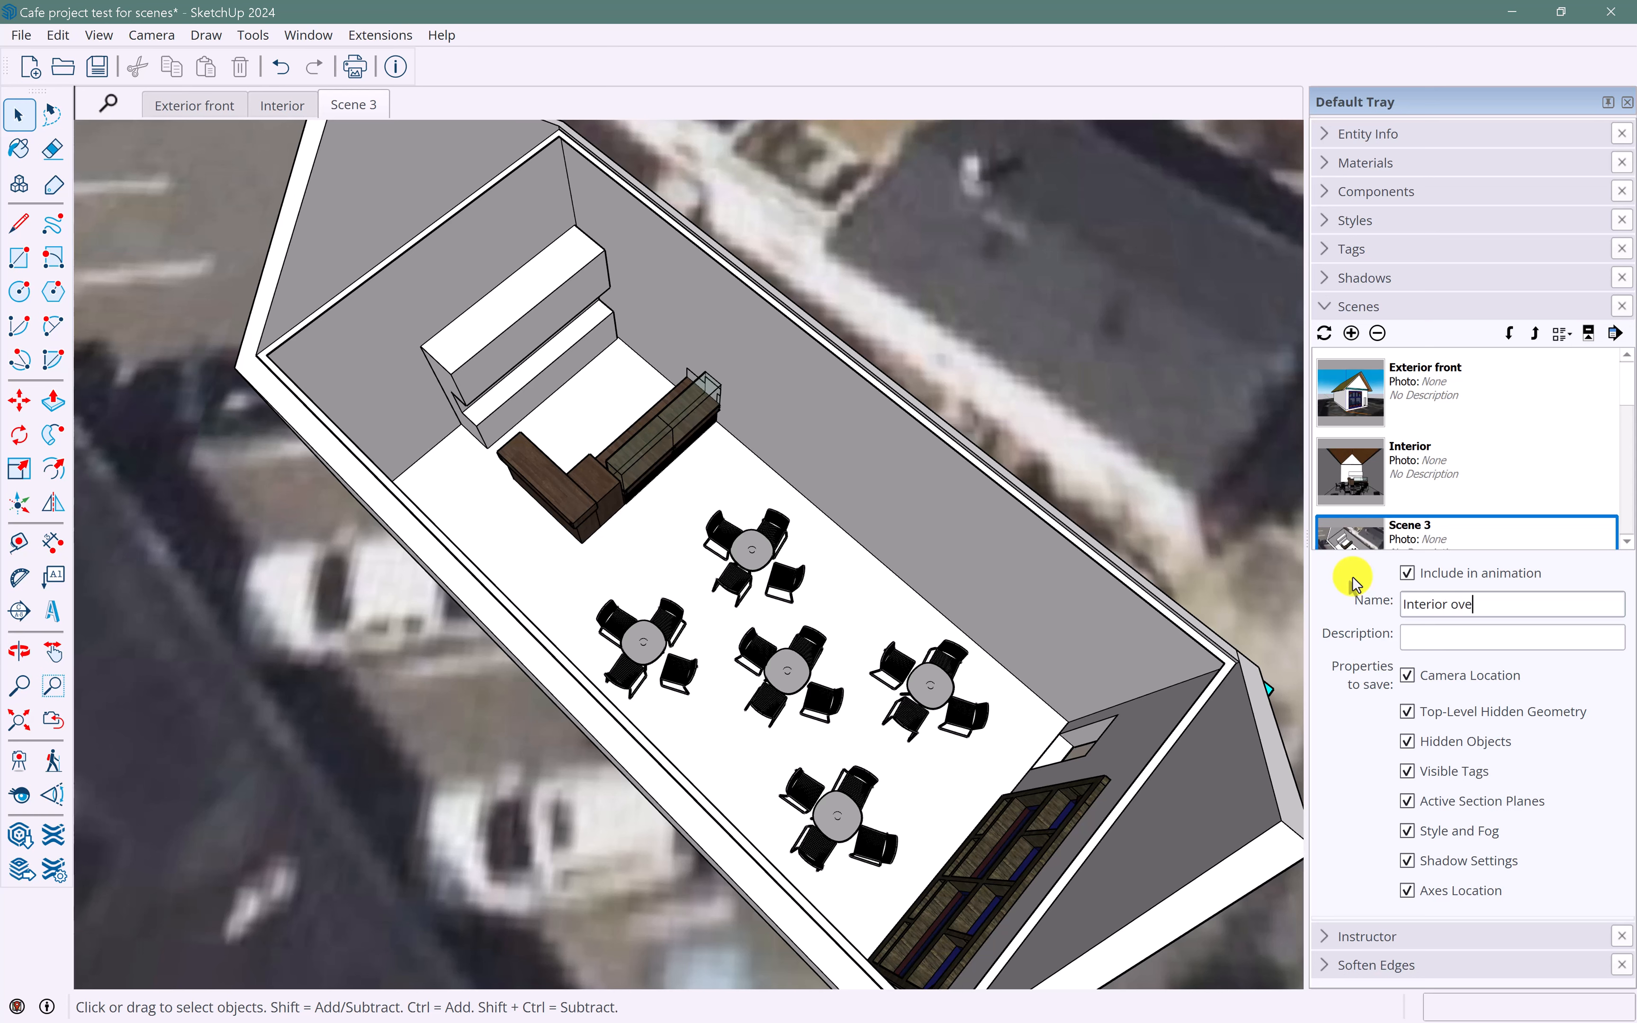
type("Interior overview")
key("Return")
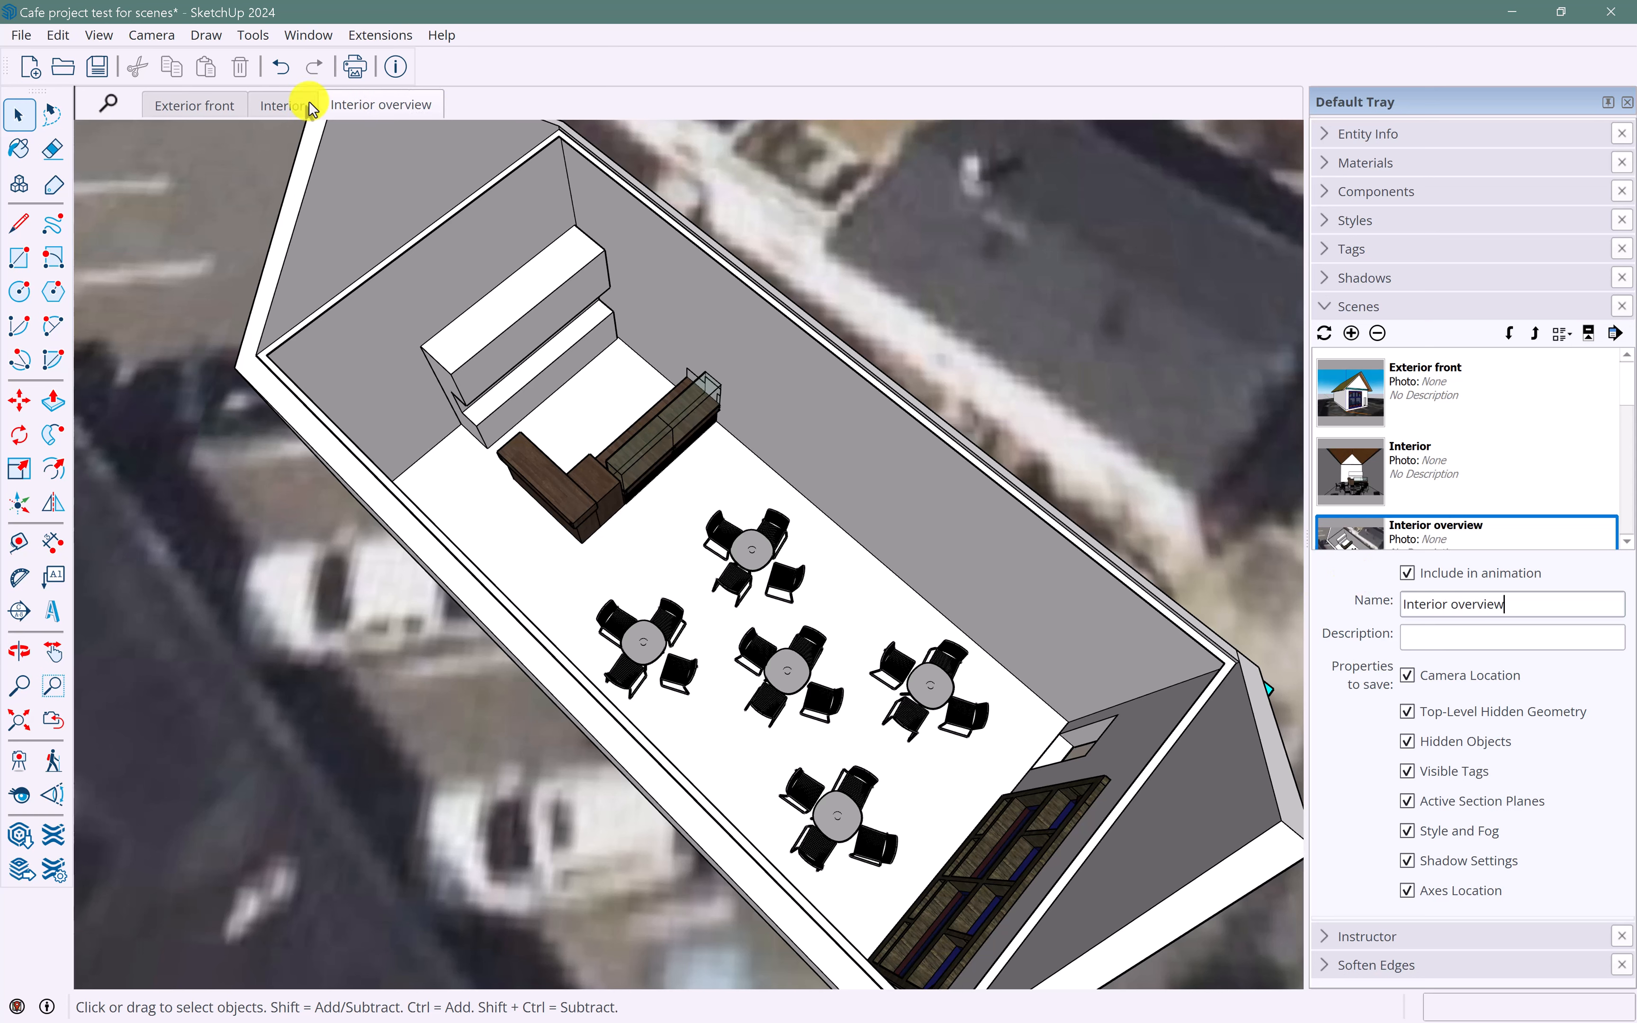
- Recall the Interior, Interior overview and Exterior front scenes in turn to compare their saved roof visibility
left_click(289, 110)
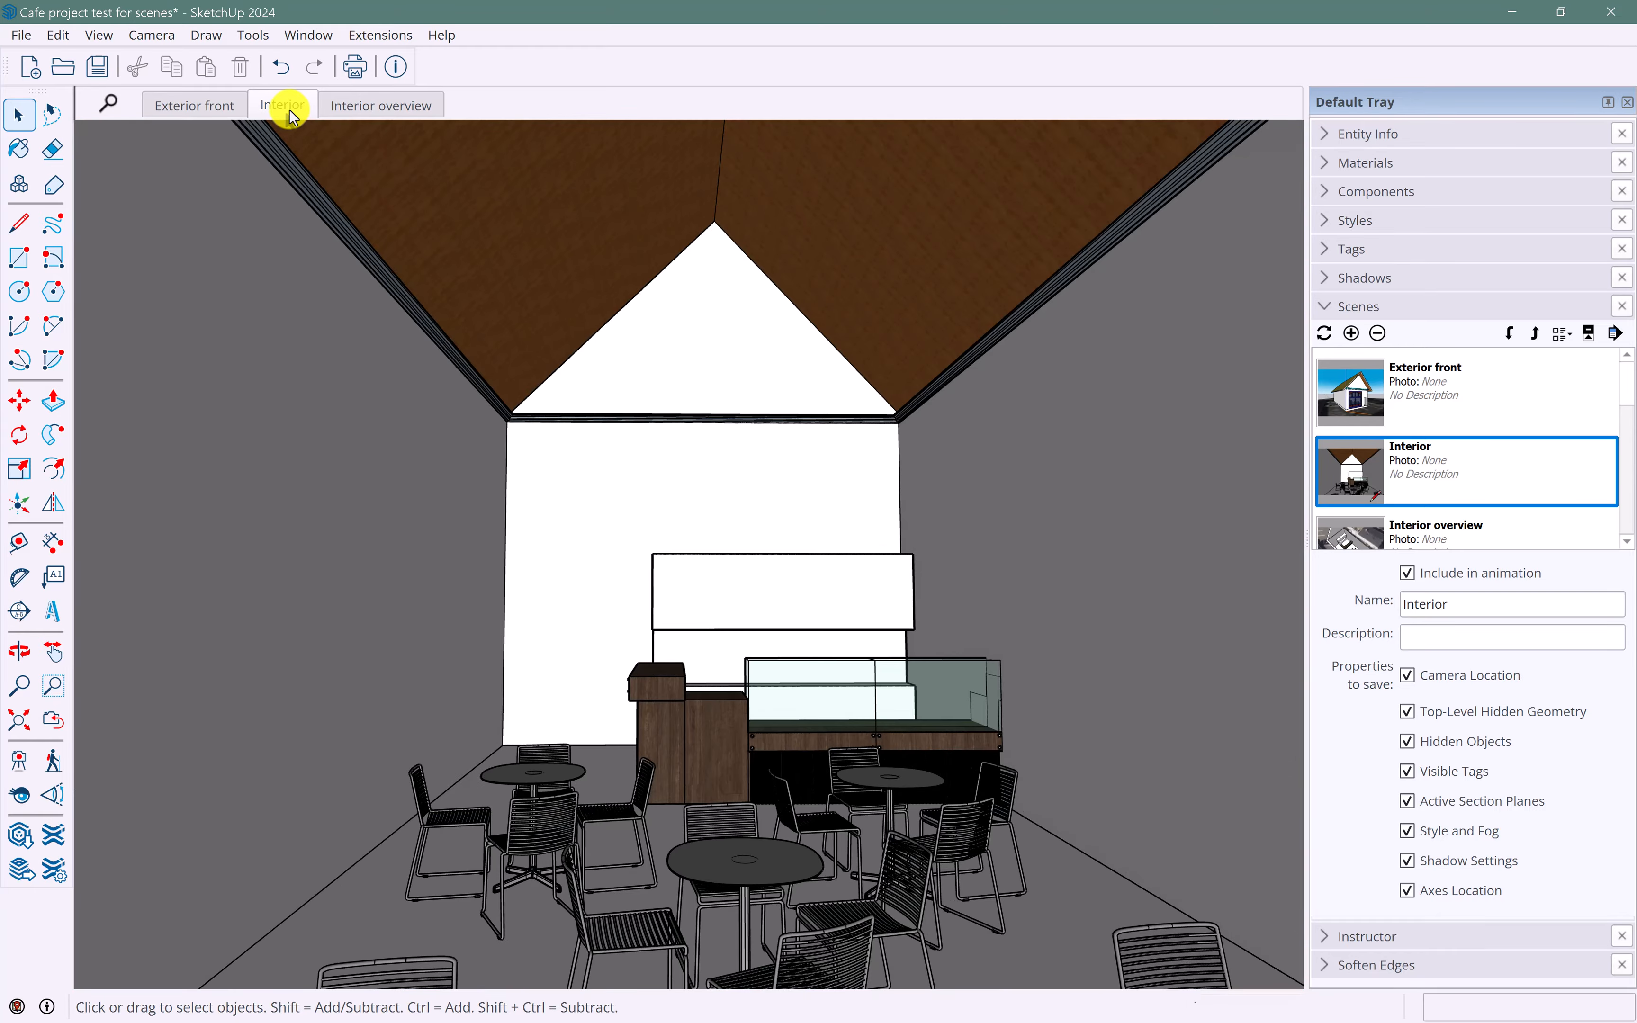
left_click(392, 115)
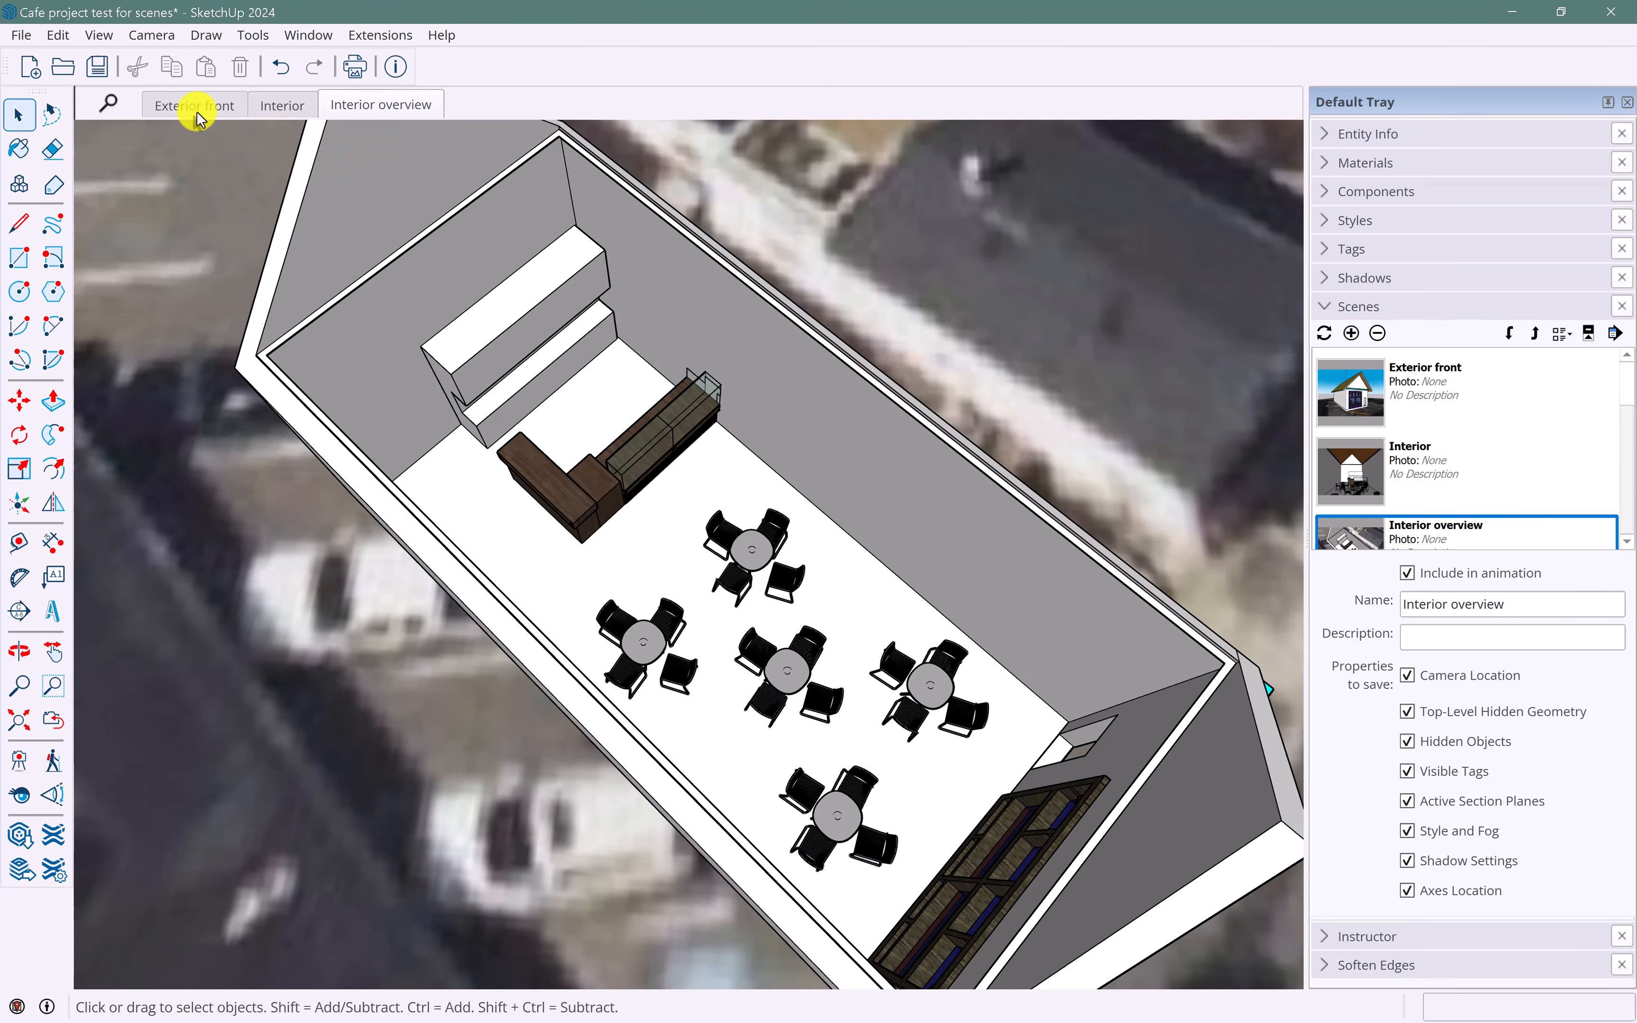
left_click(197, 111)
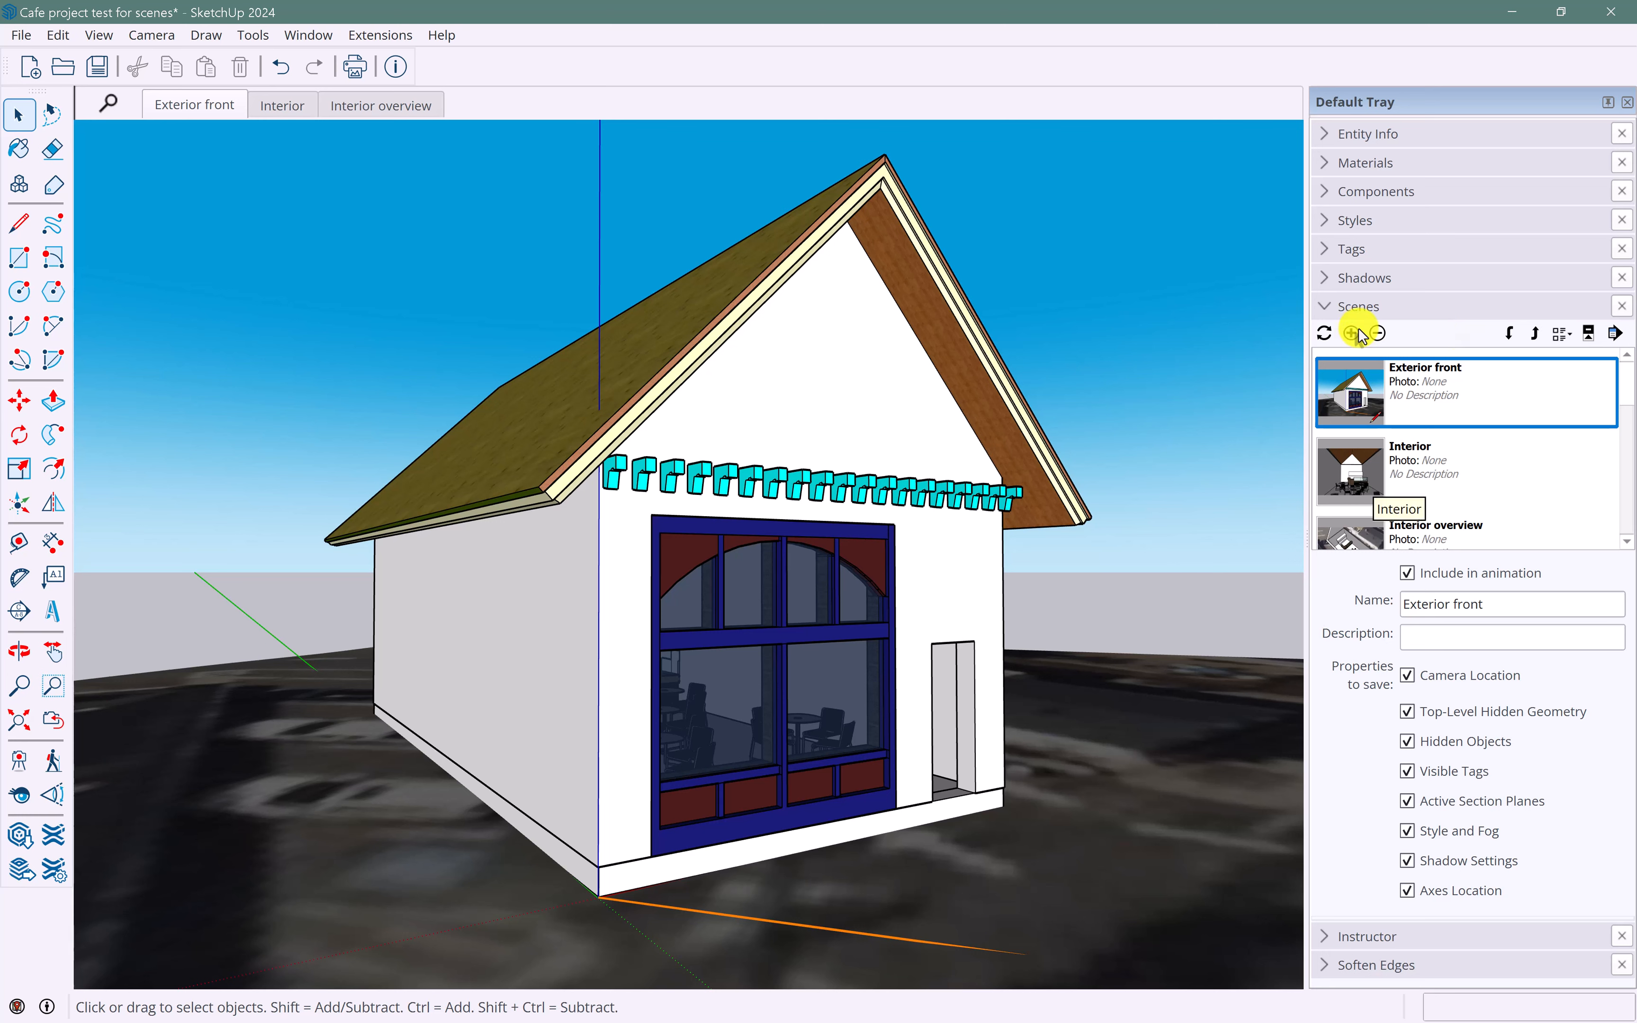
- Put away the scene settings and show the Assorted Styles collection in the style browser
left_click(1326, 310)
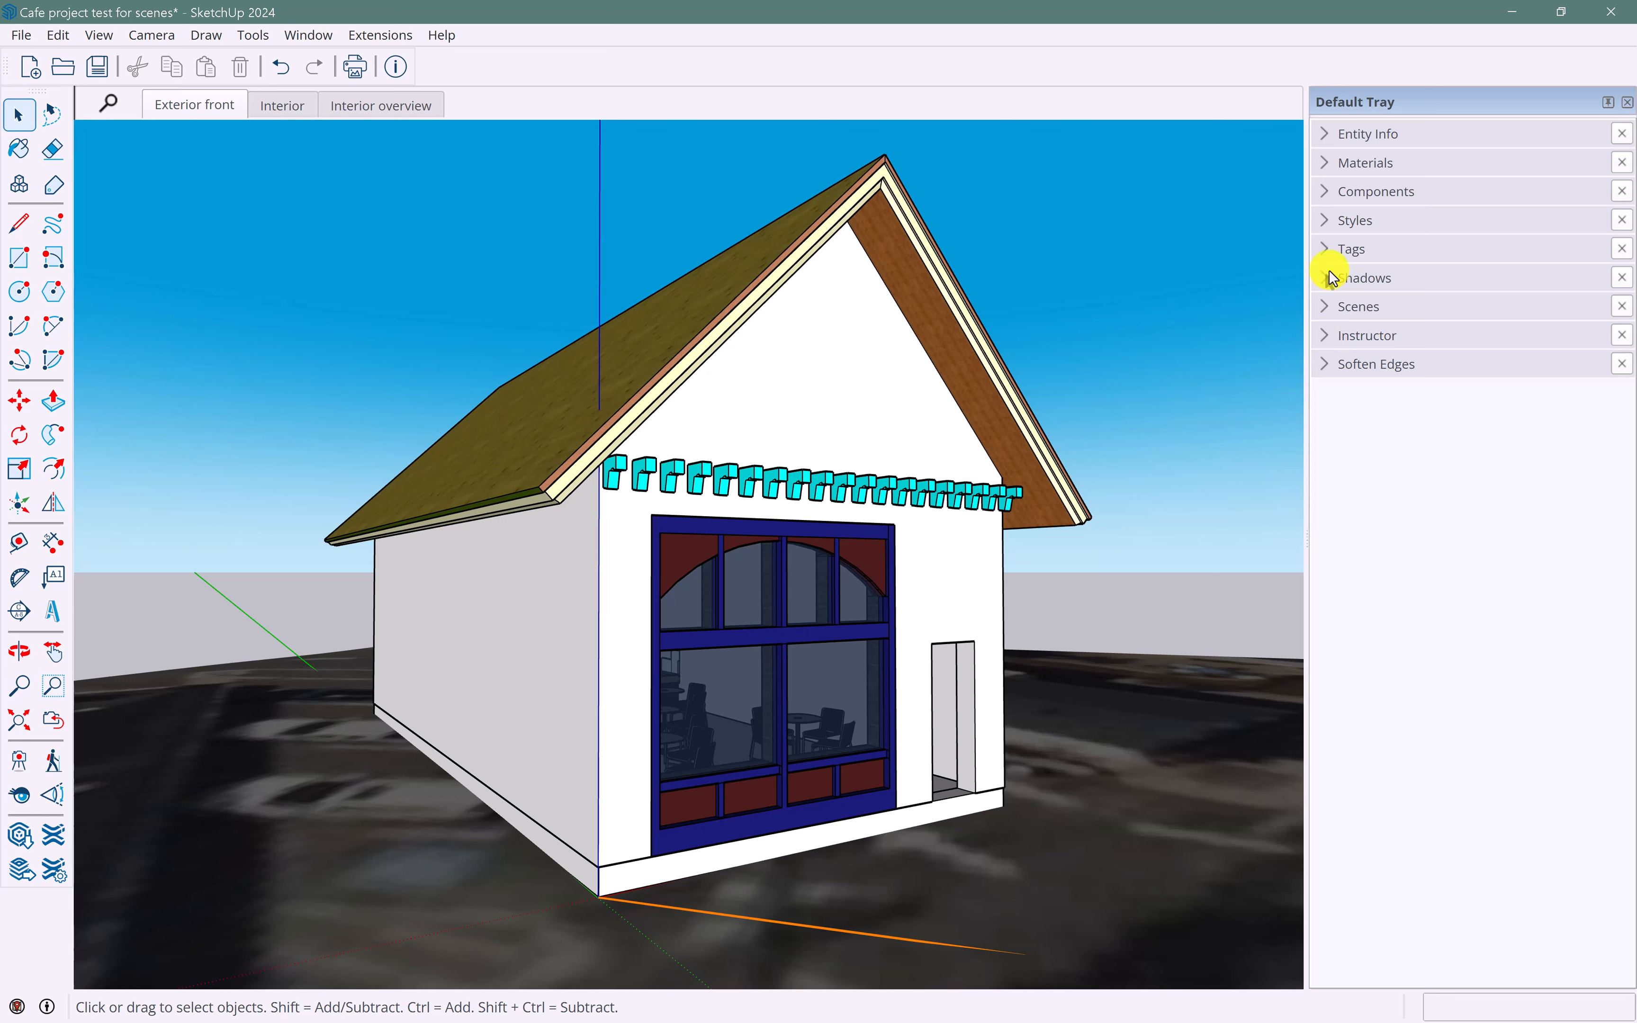
left_click(1327, 221)
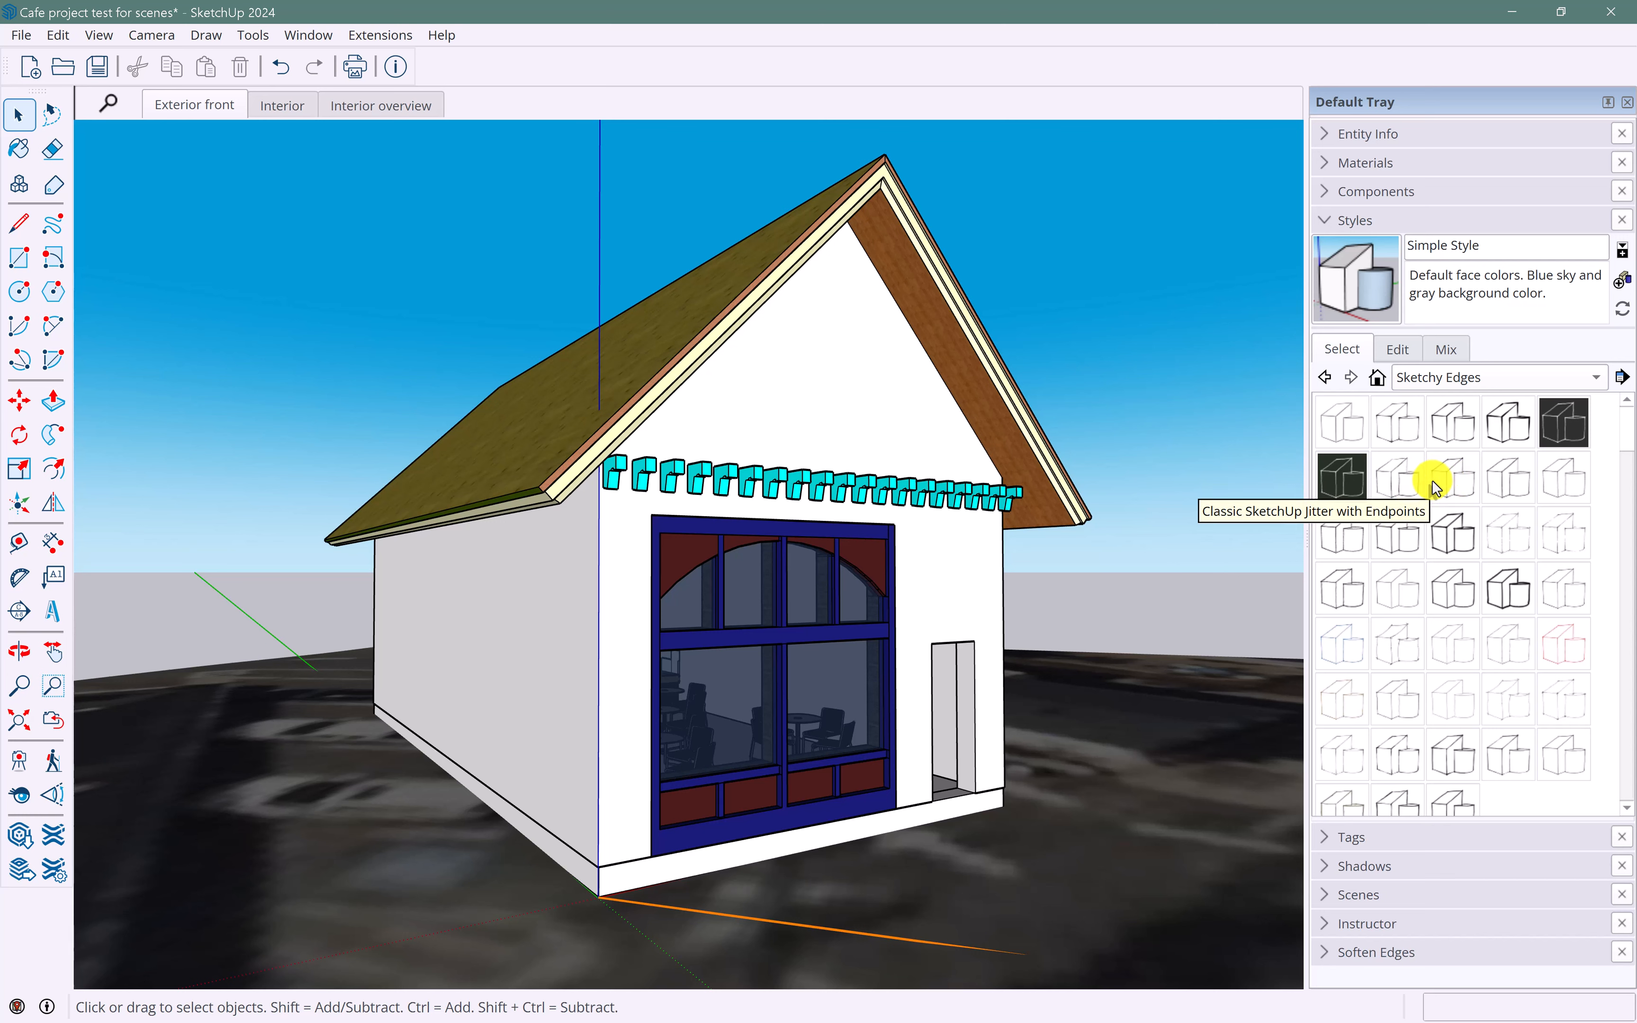
left_click(1525, 374)
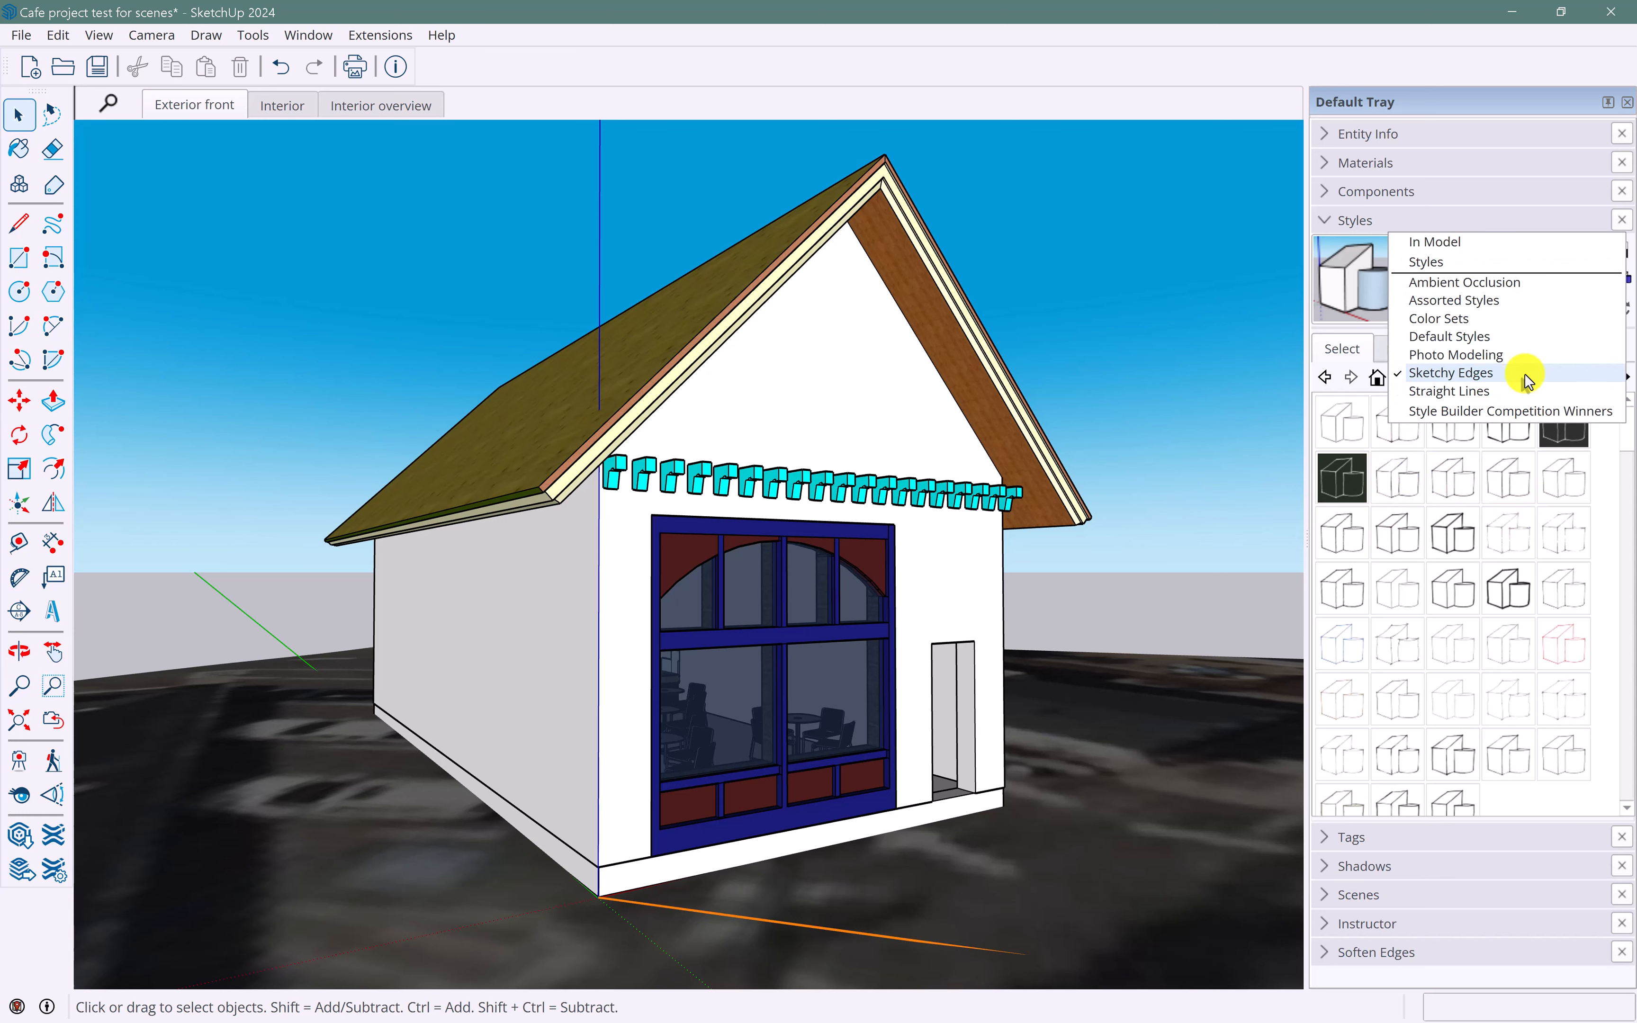
left_click(1364, 360)
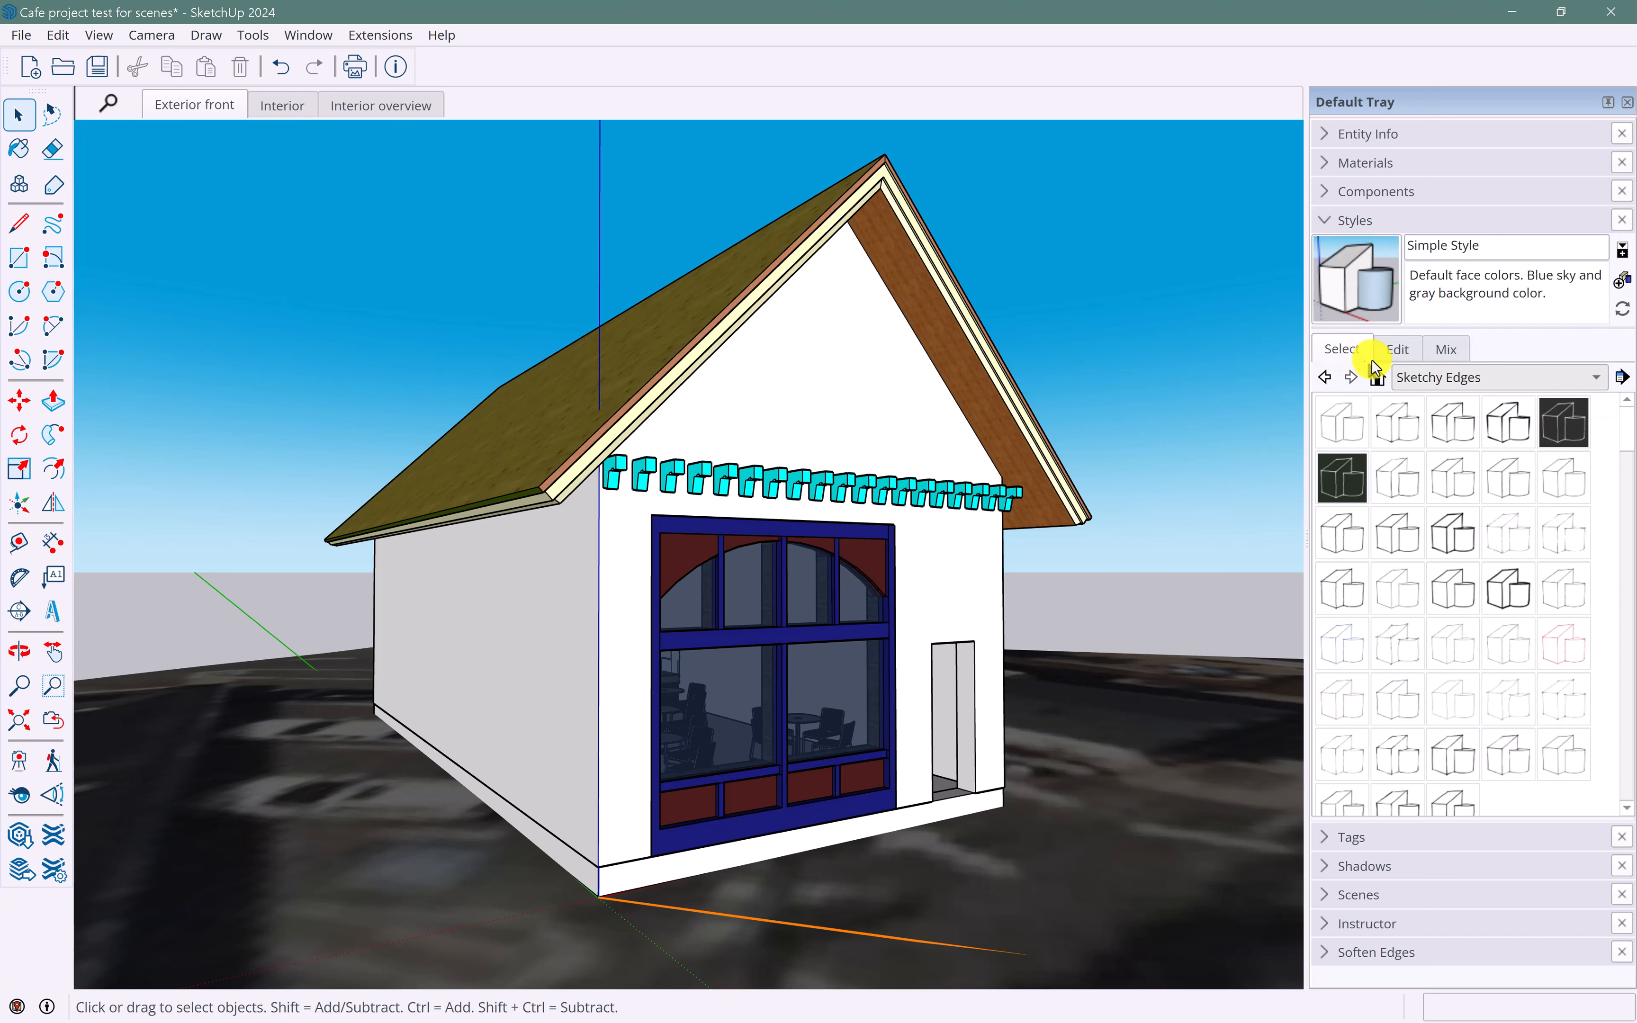
left_click(1522, 379)
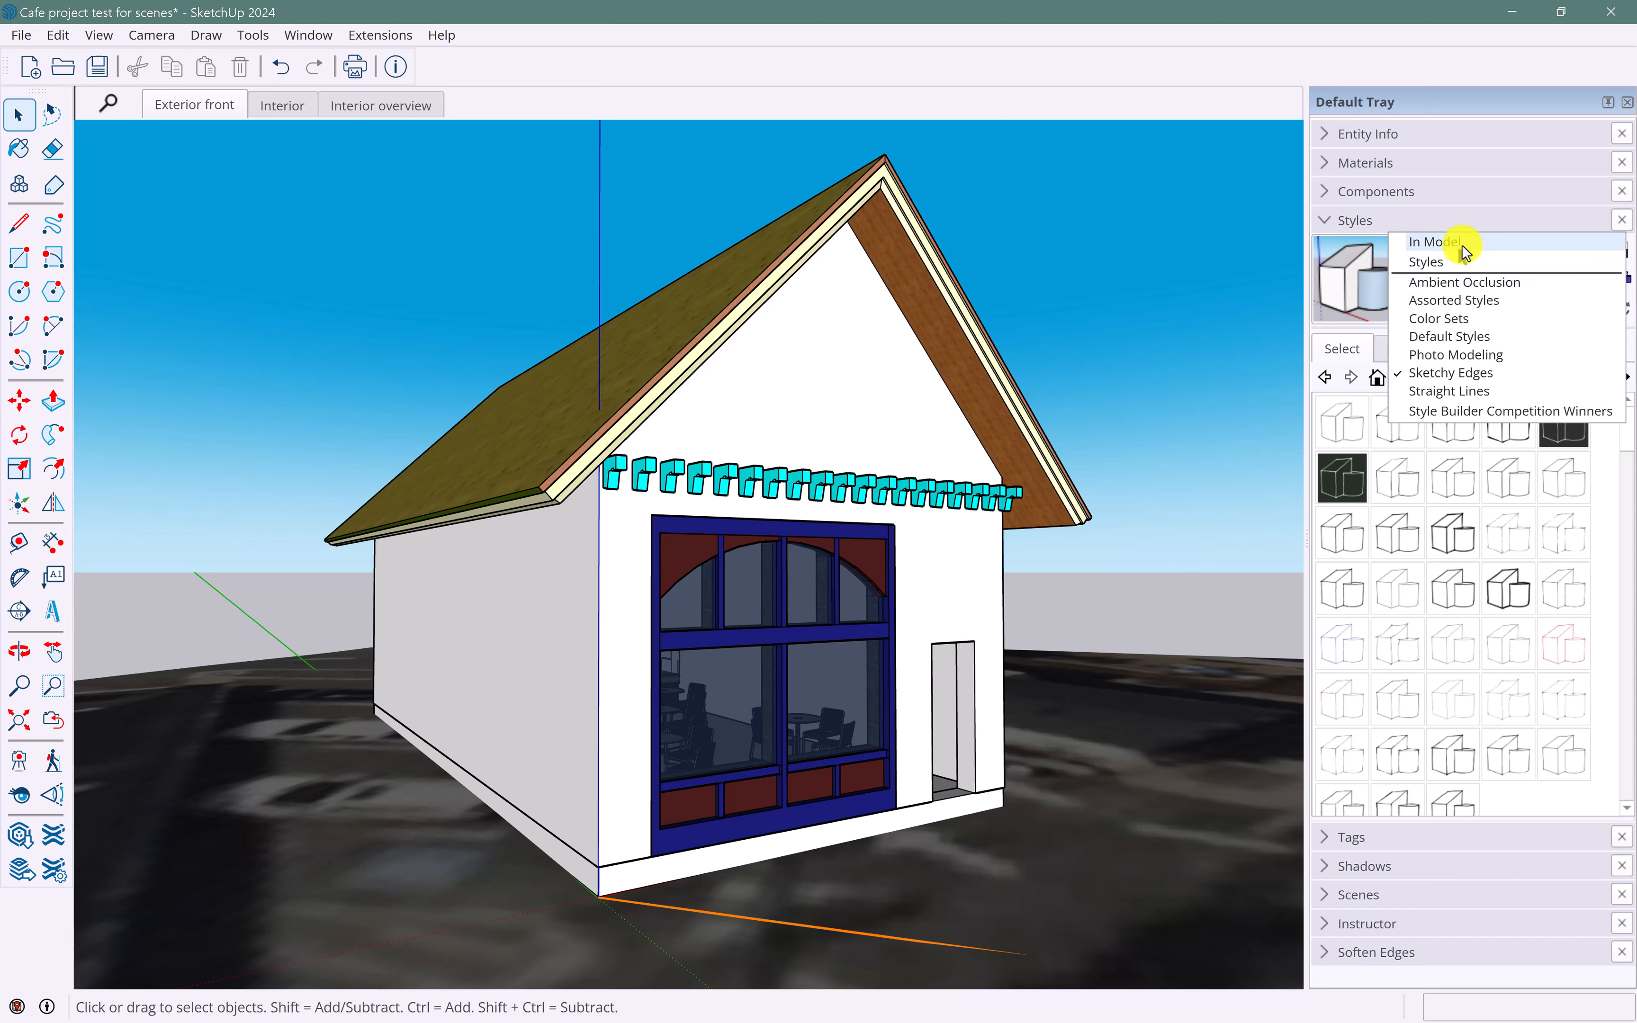
left_click(1476, 308)
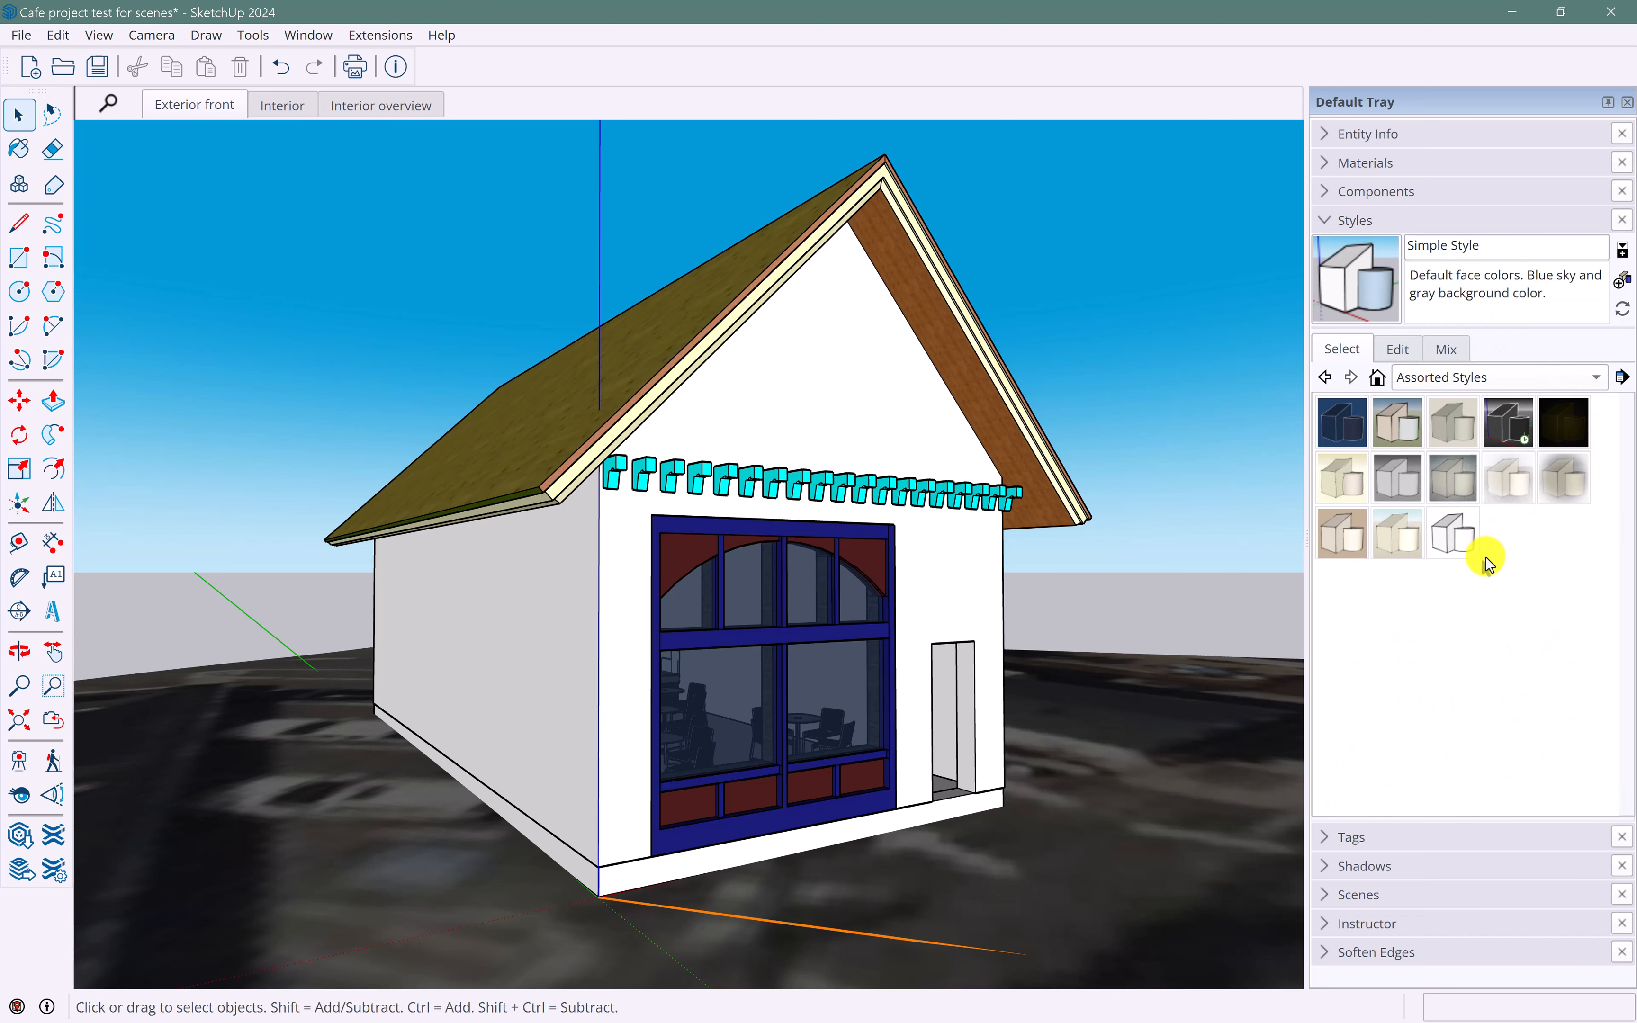
- Try the Generic CAD and Whiteboard with Dry Erase Marker styles on the cafe exterior, viewing it from several angles
left_click(1518, 427)
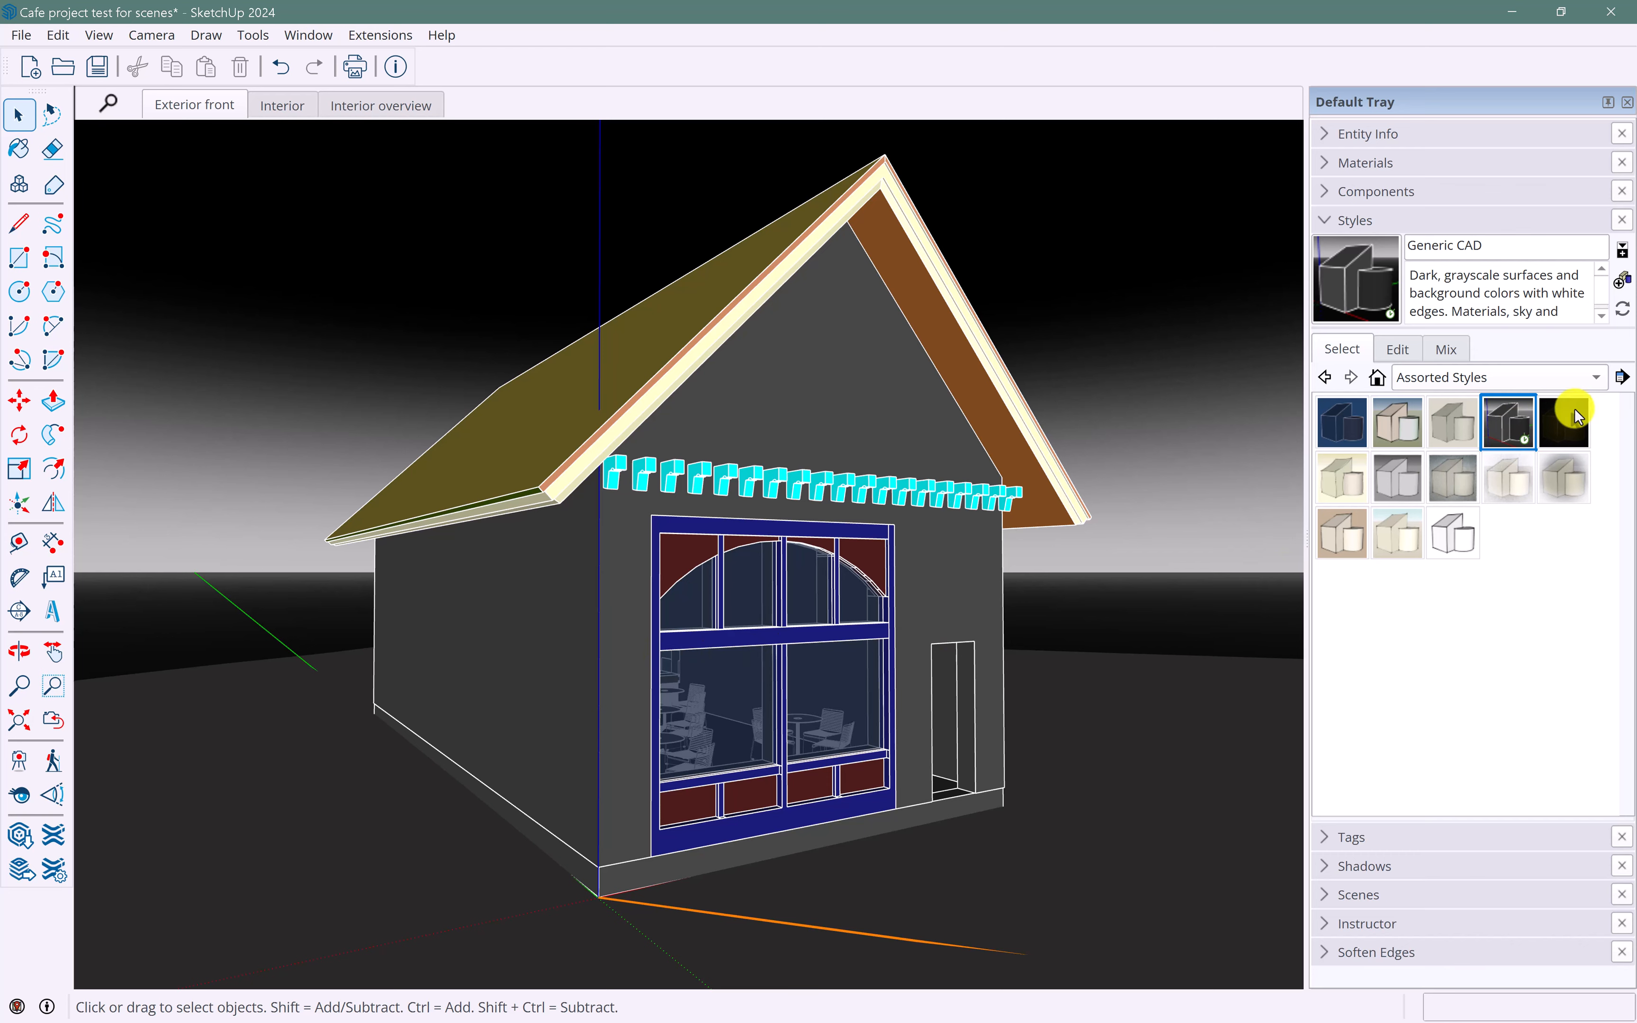
key("o")
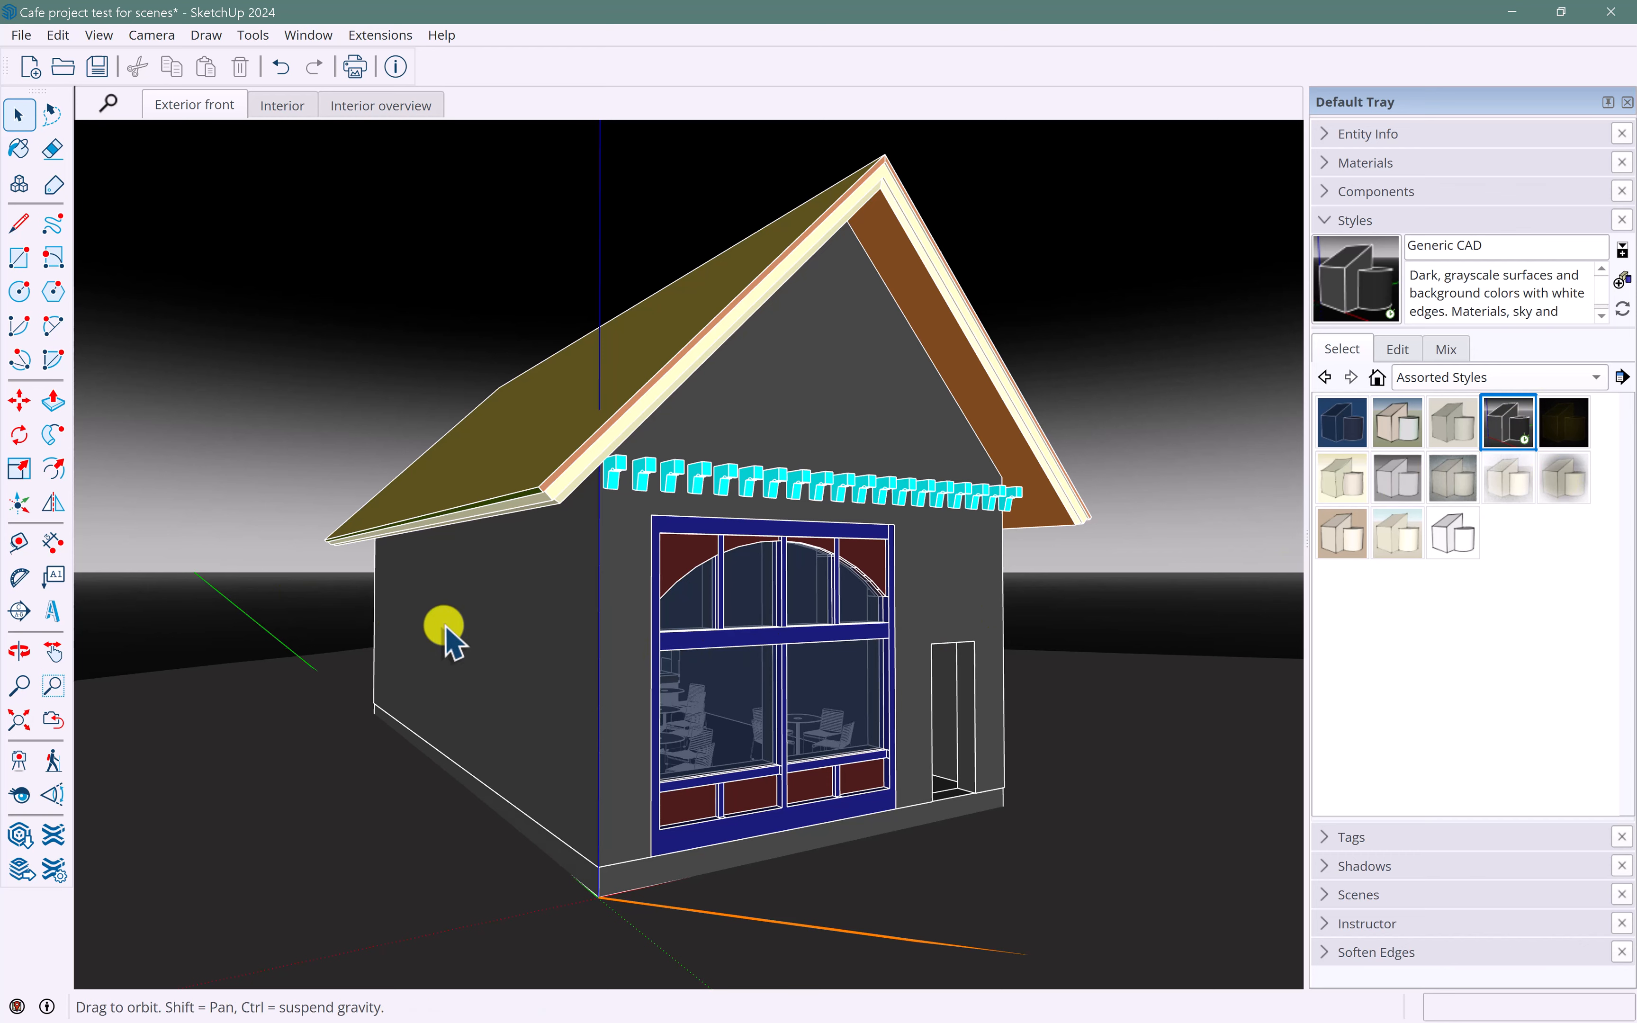
left_click_drag(446, 639, 390, 655)
key("space")
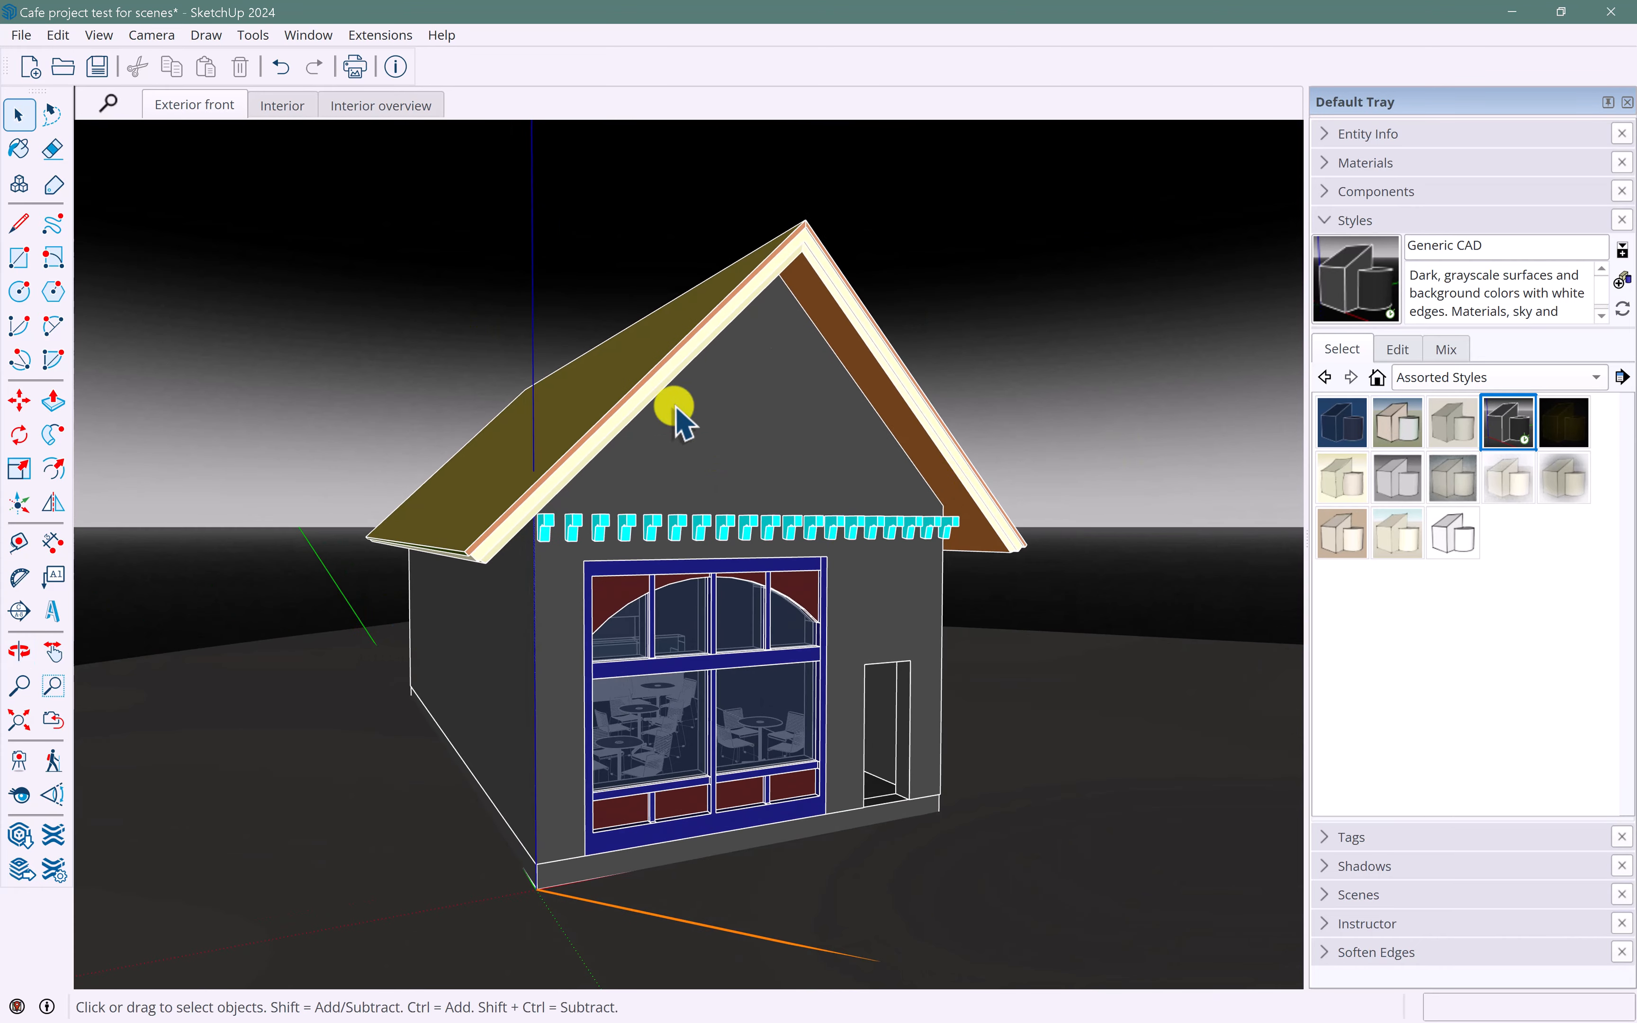
middle_click_drag(697, 633, 872, 555)
scroll(656, 613, "up", 3)
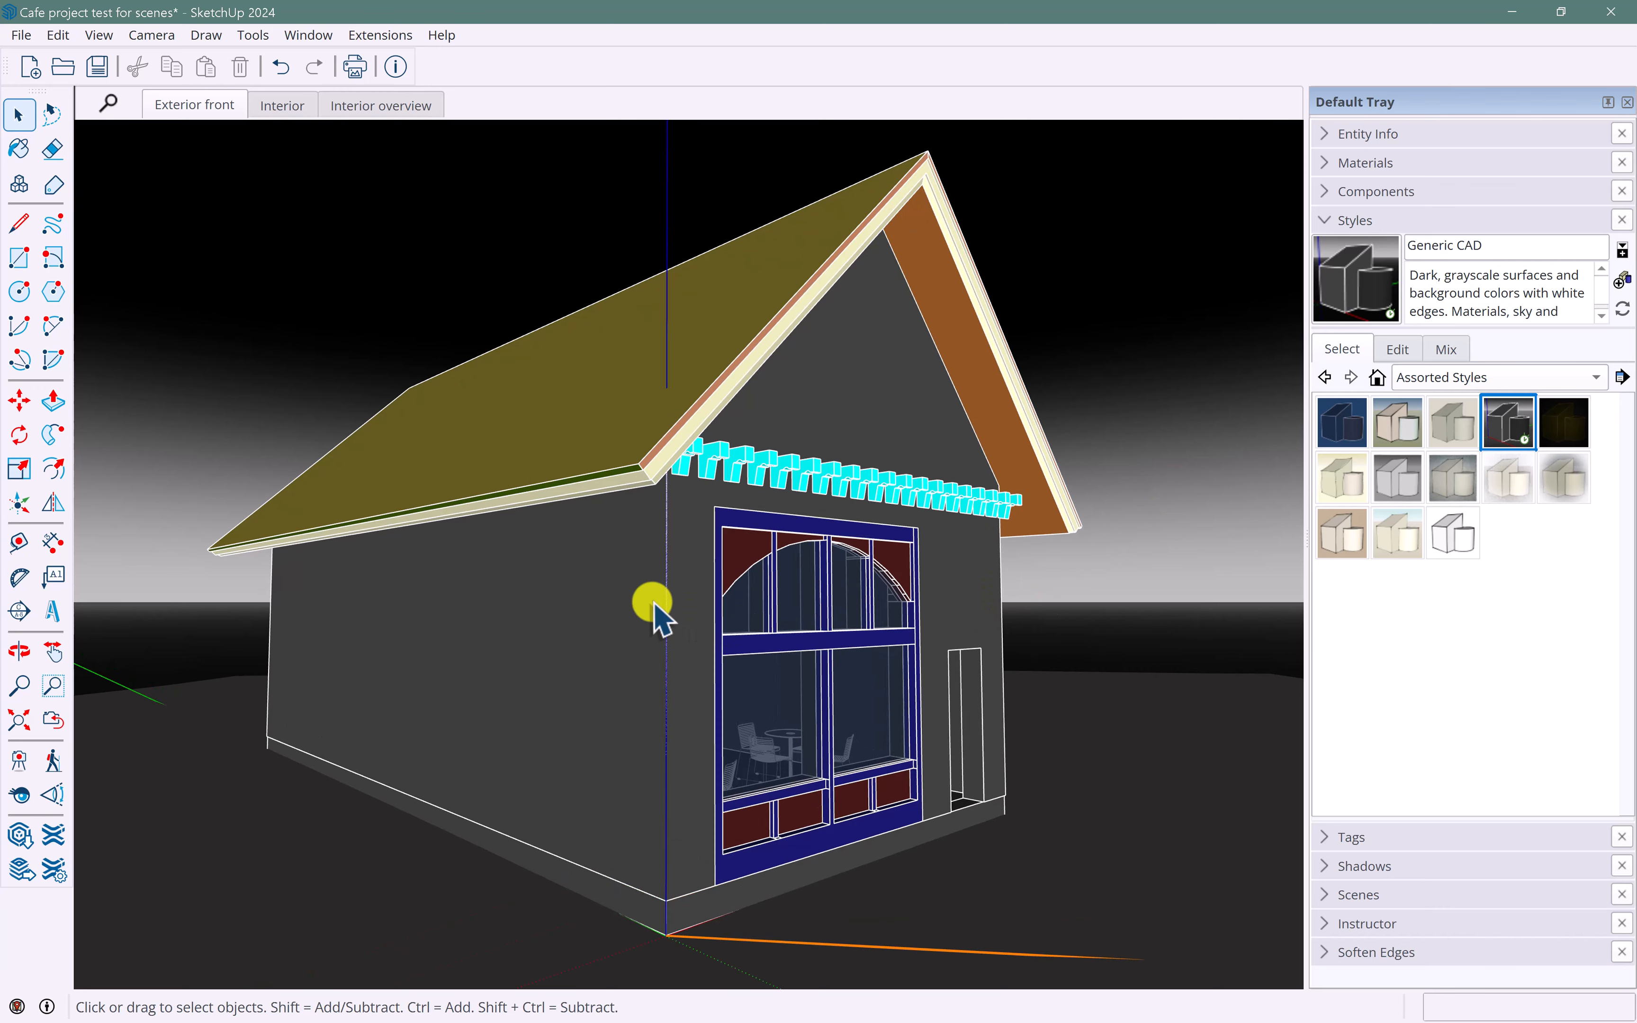
middle_click_drag(655, 609, 670, 583)
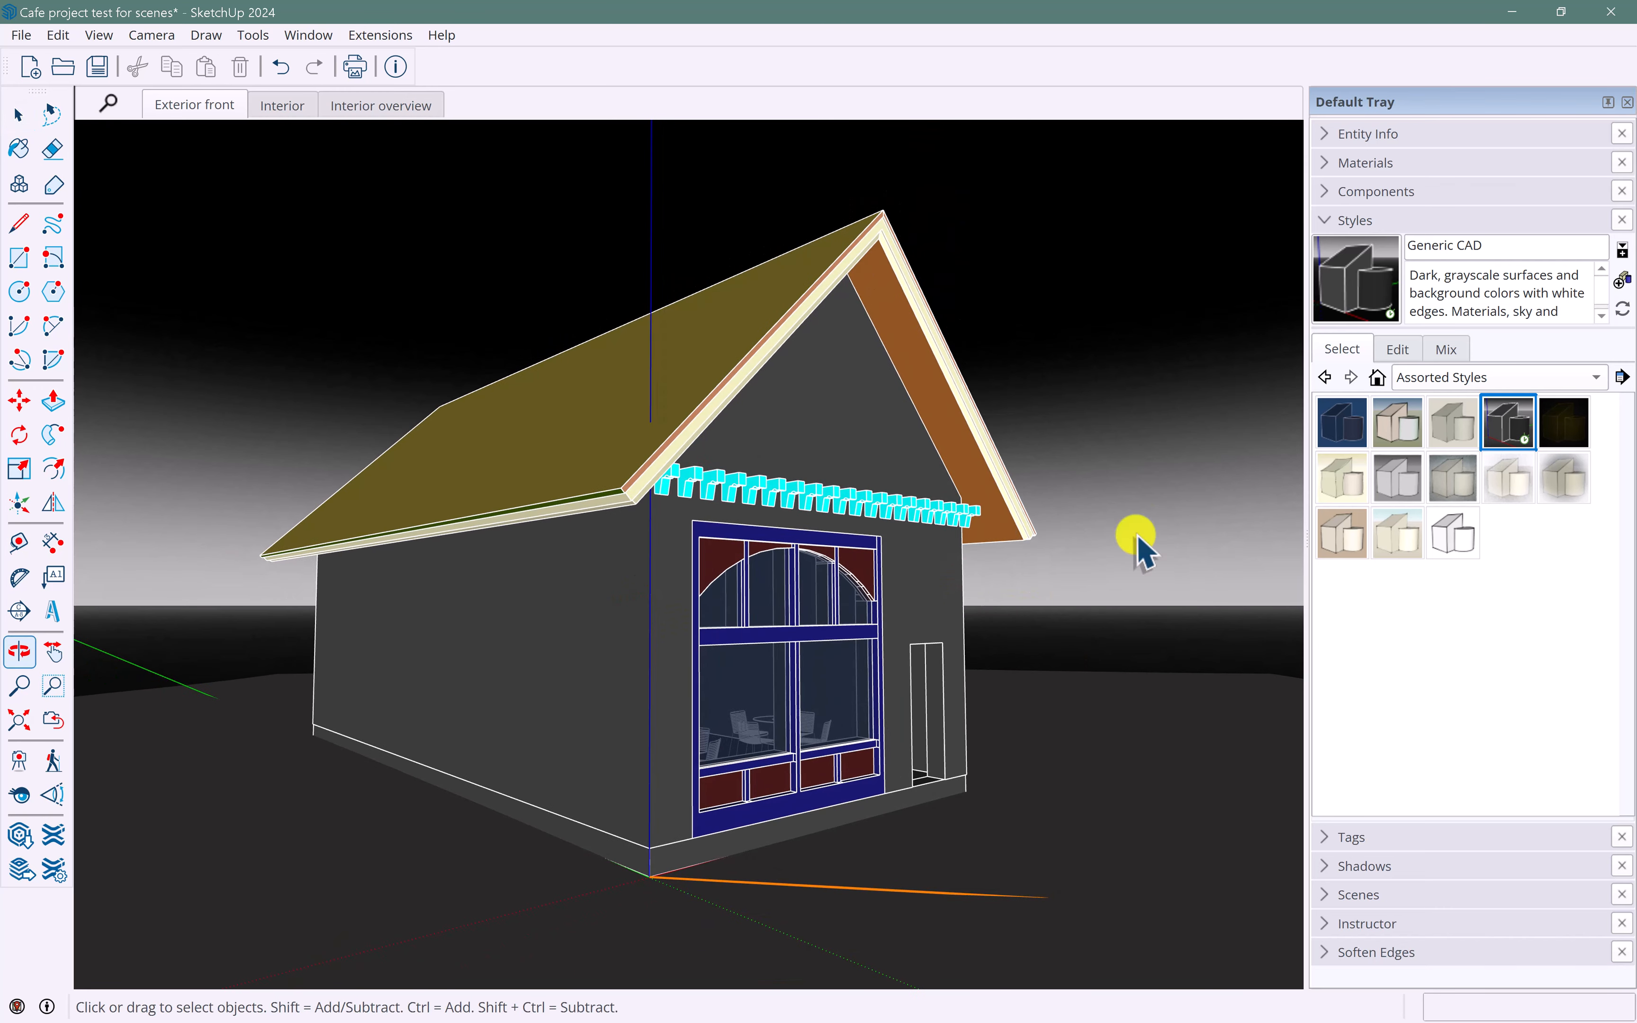
left_click(1439, 528)
mouse_move(643, 607)
middle_mouse_down()
mouse_move(607, 641)
mouse_move(573, 603)
mouse_move(683, 621)
mouse_move(621, 621)
mouse_move(649, 629)
middle_mouse_up()
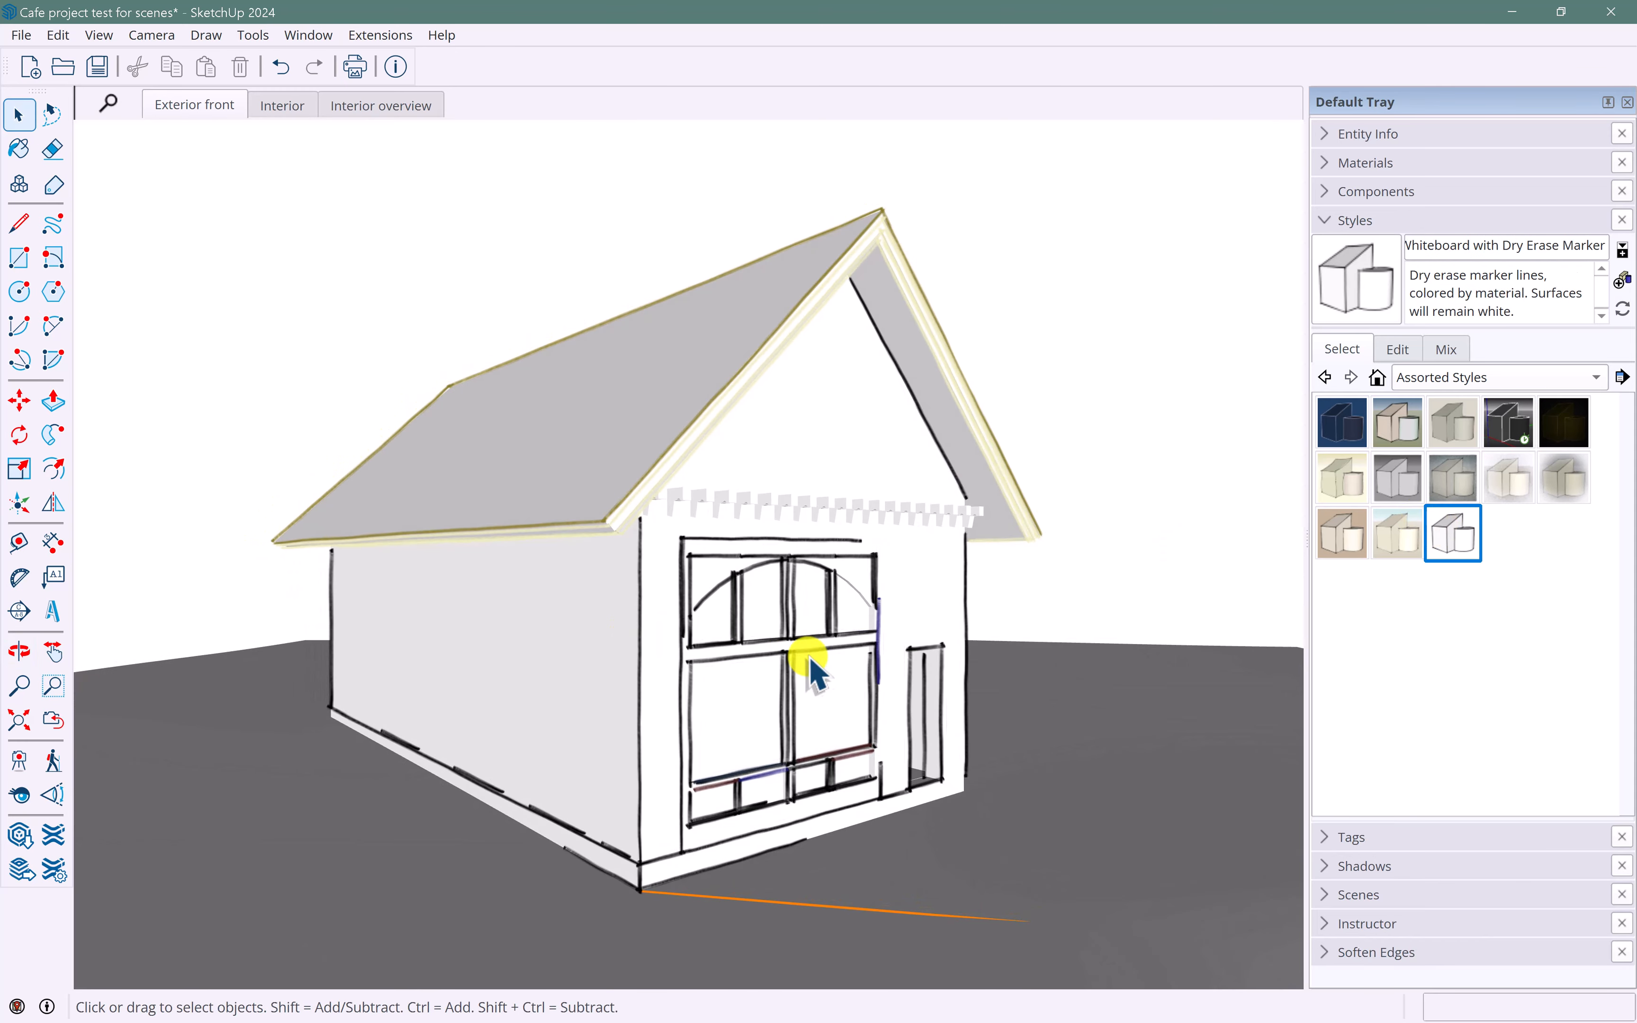
- Show the Default Styles collection as a list of names and apply the Architectural Design Style
left_click(1482, 378)
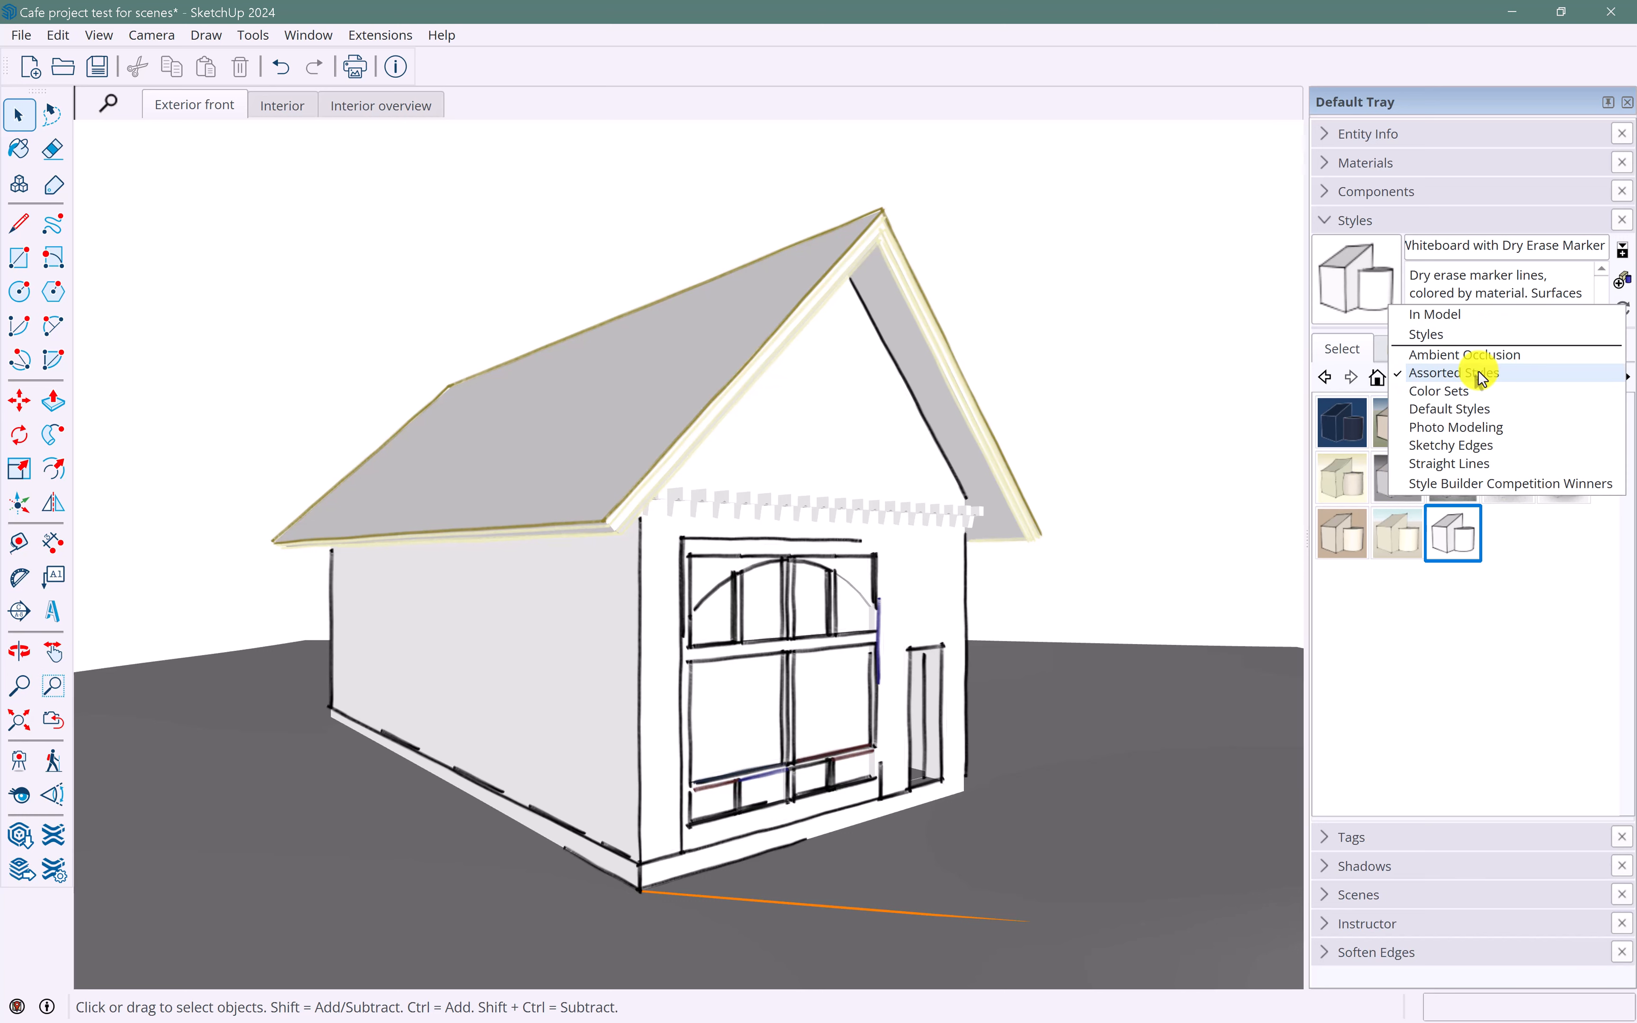
left_click(1471, 408)
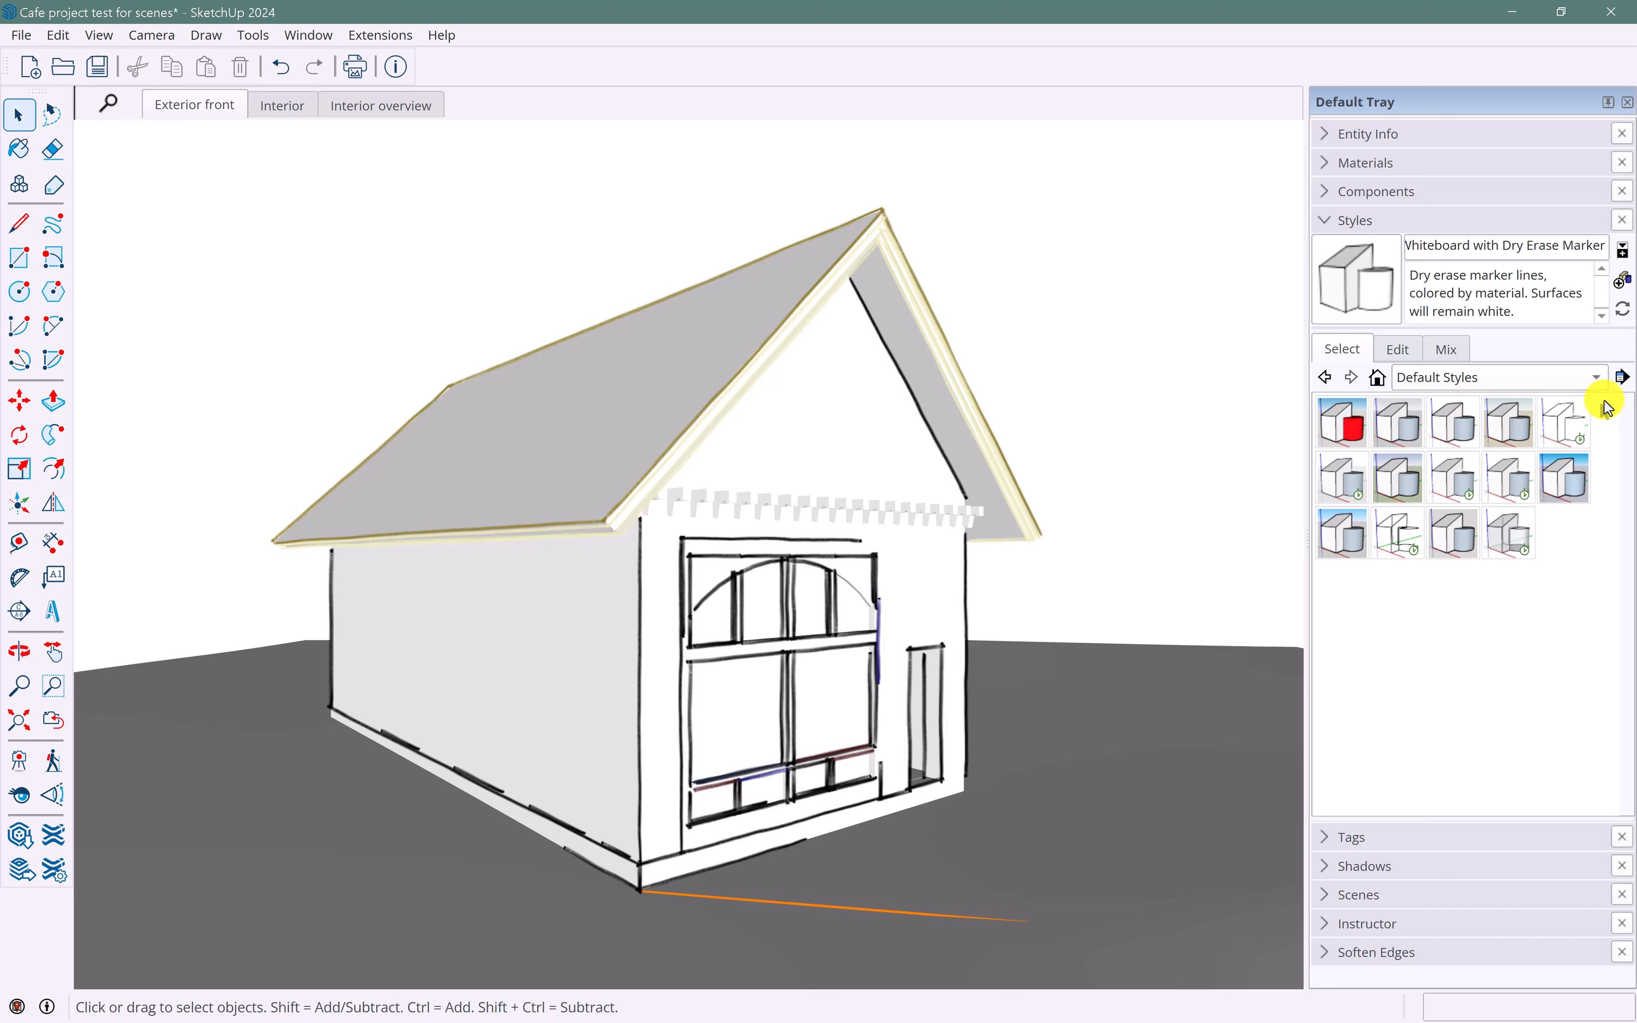
left_click(1623, 377)
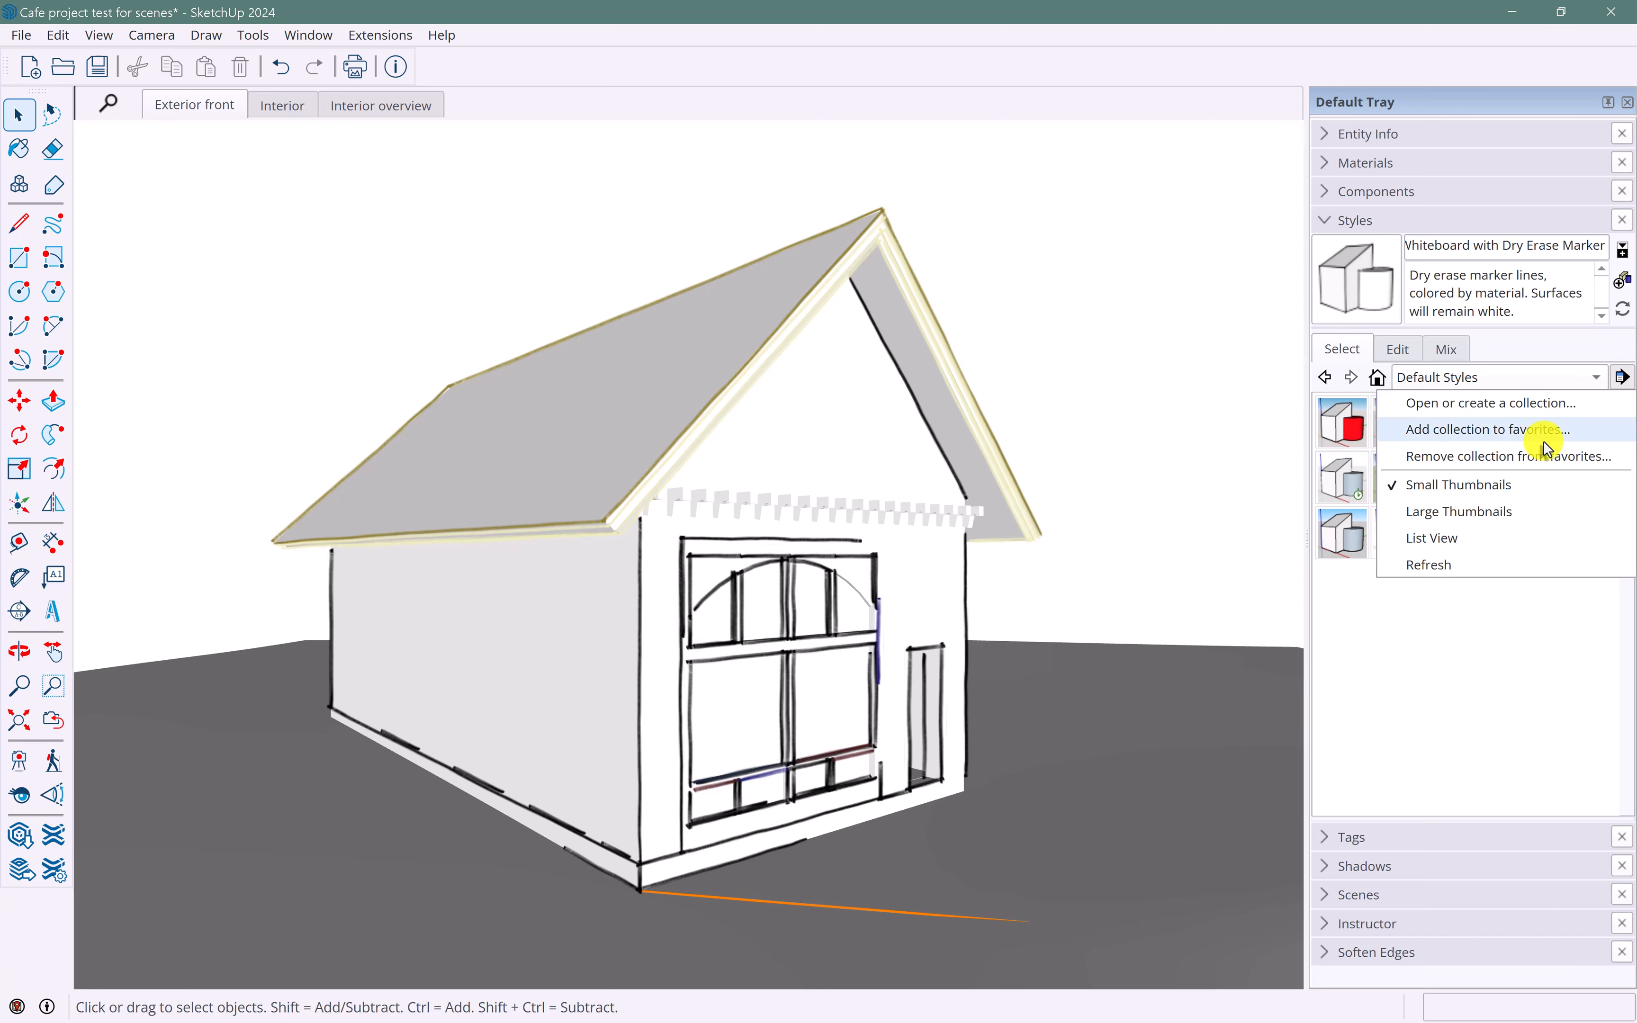
left_click(1470, 540)
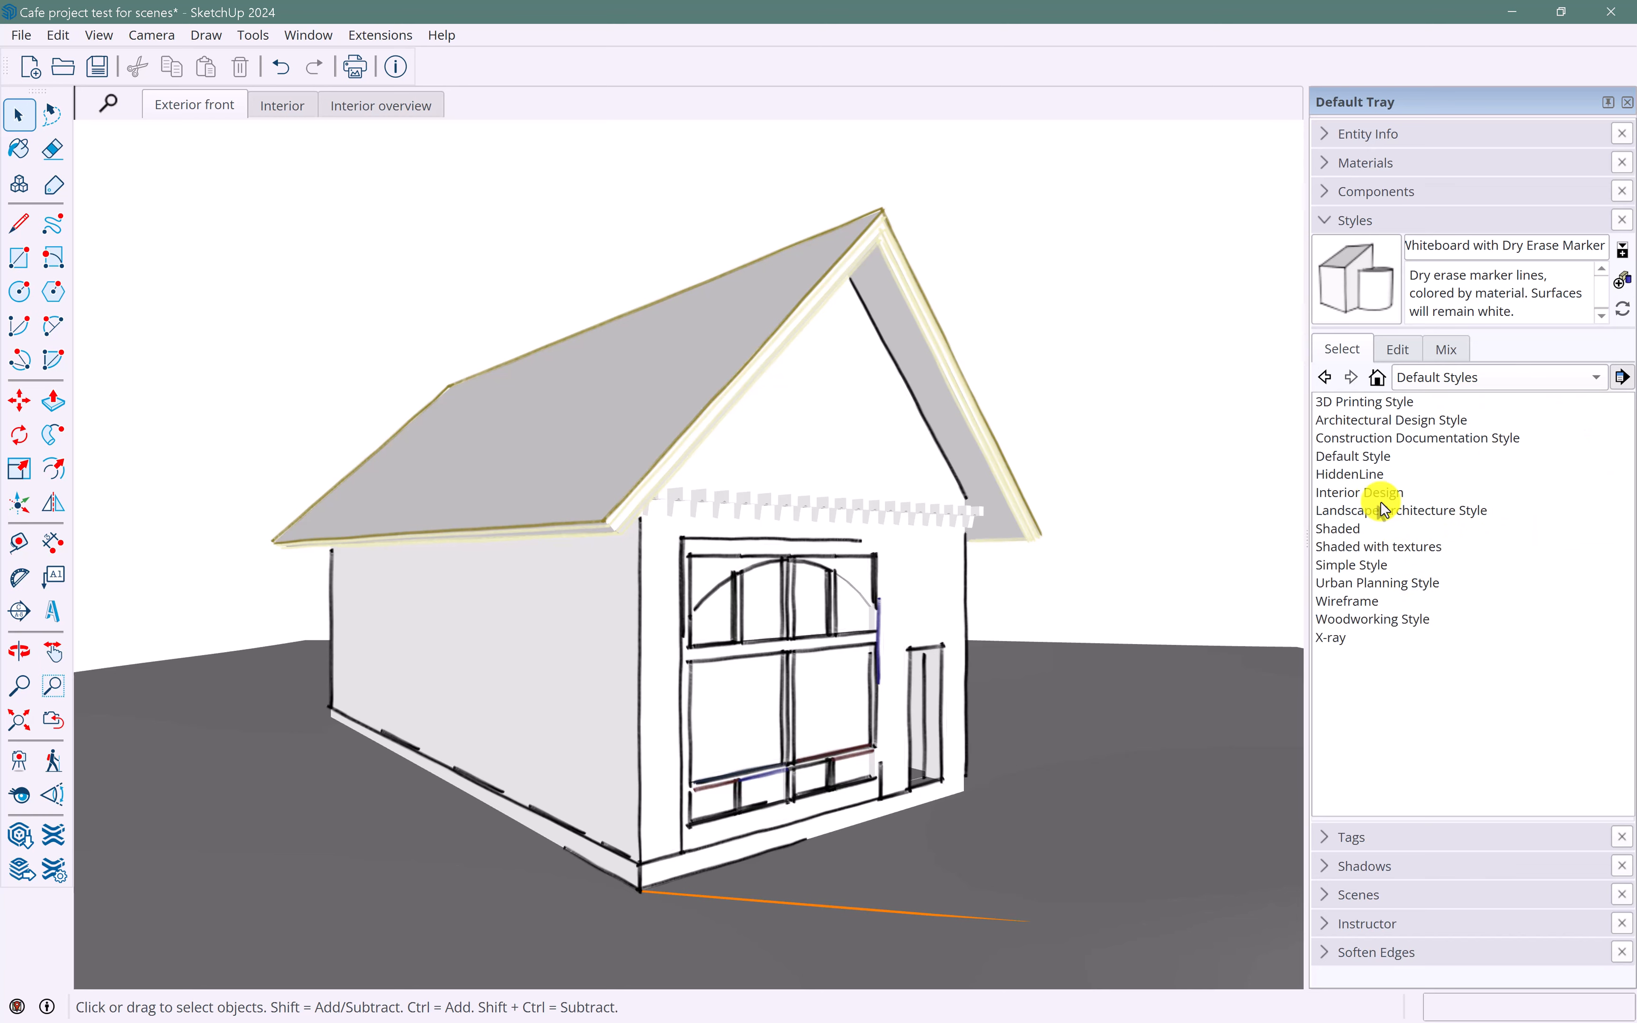
left_click(1339, 427)
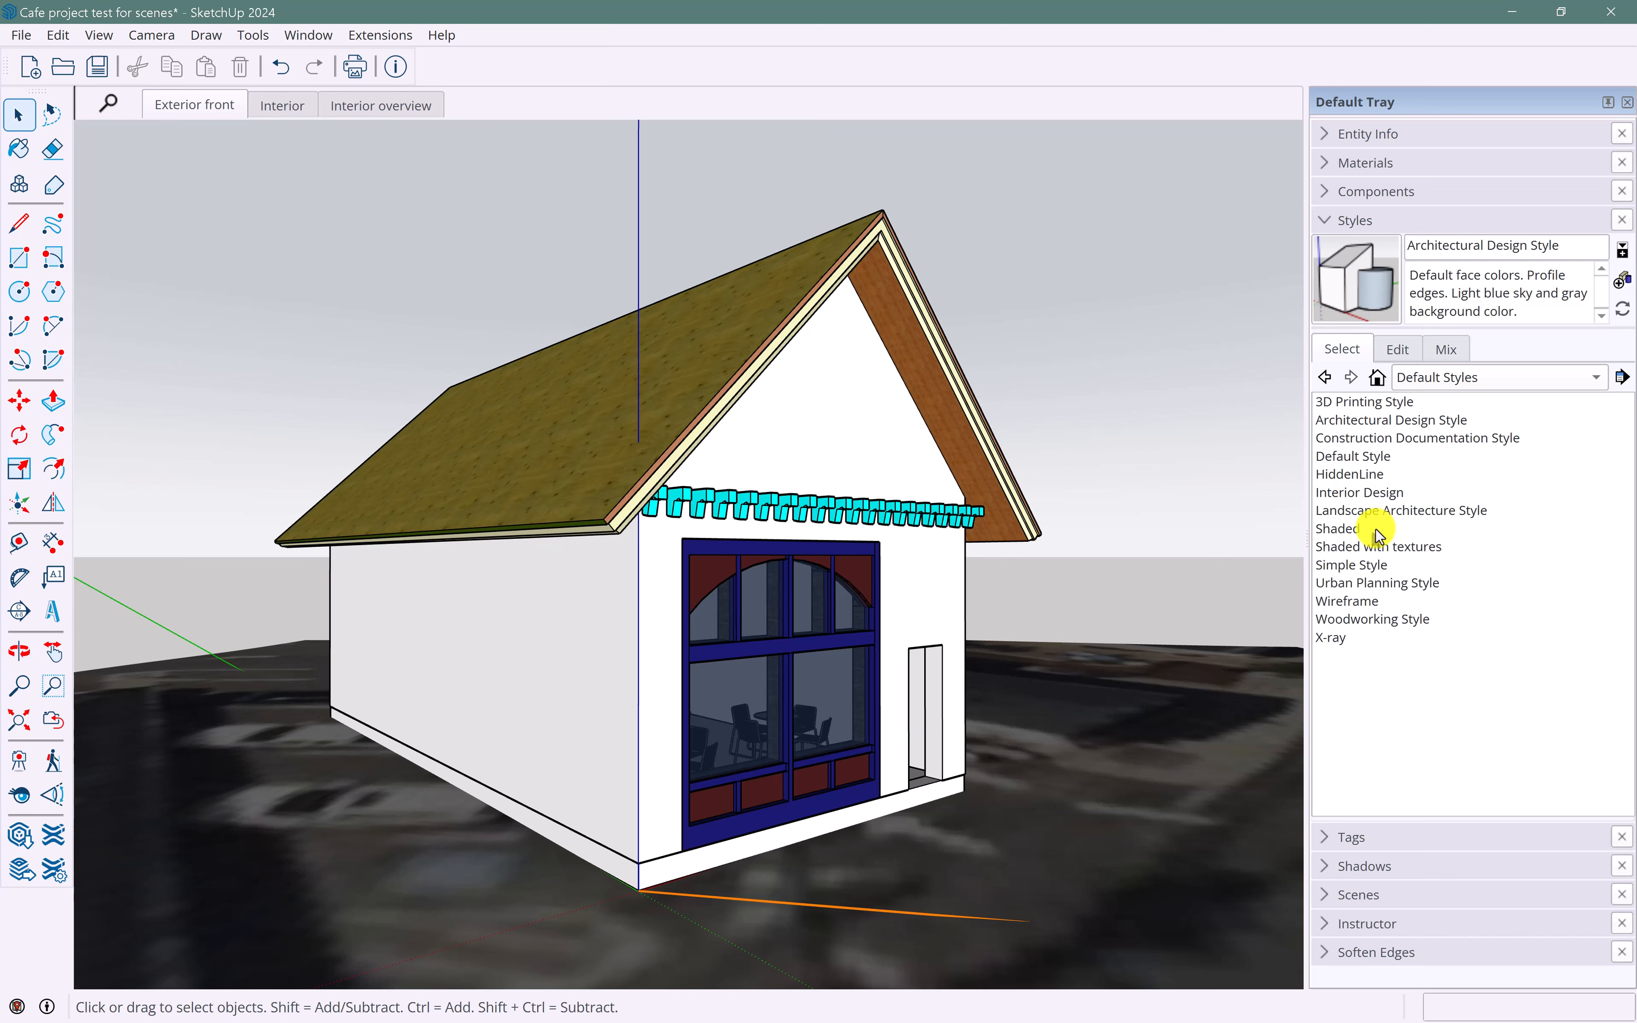
- Apply the Shaded with textures style and display the Default Styles collection as large thumbnails
left_click(1596, 380)
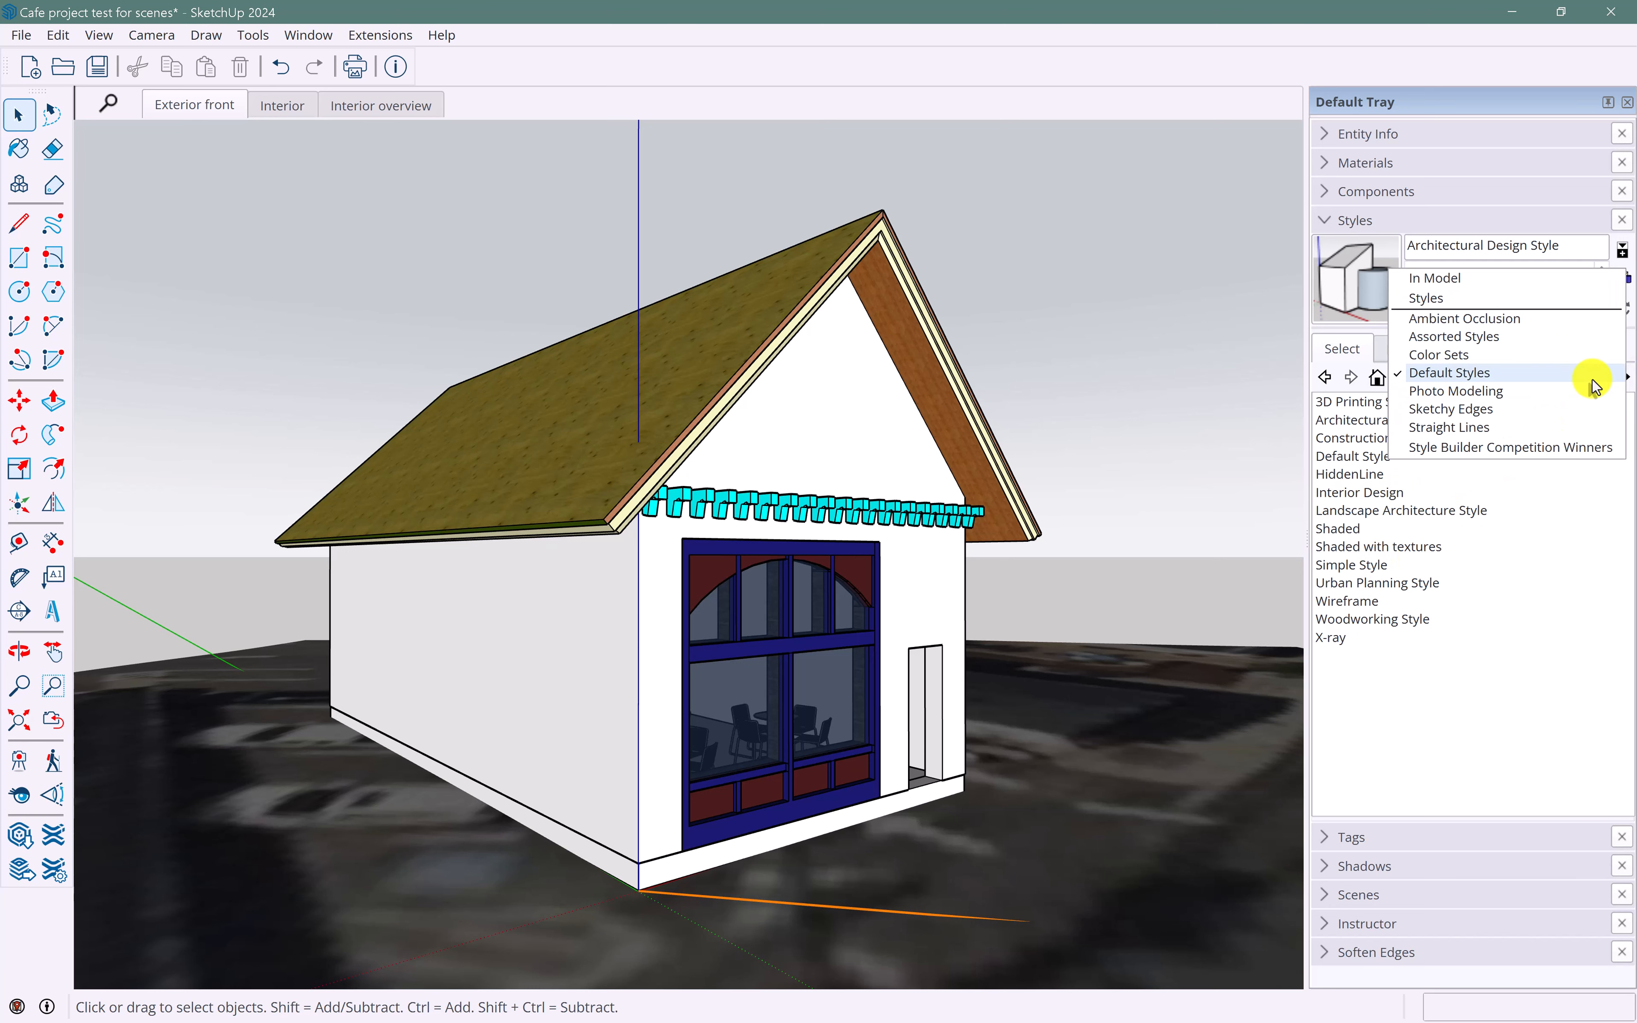
left_click(1579, 548)
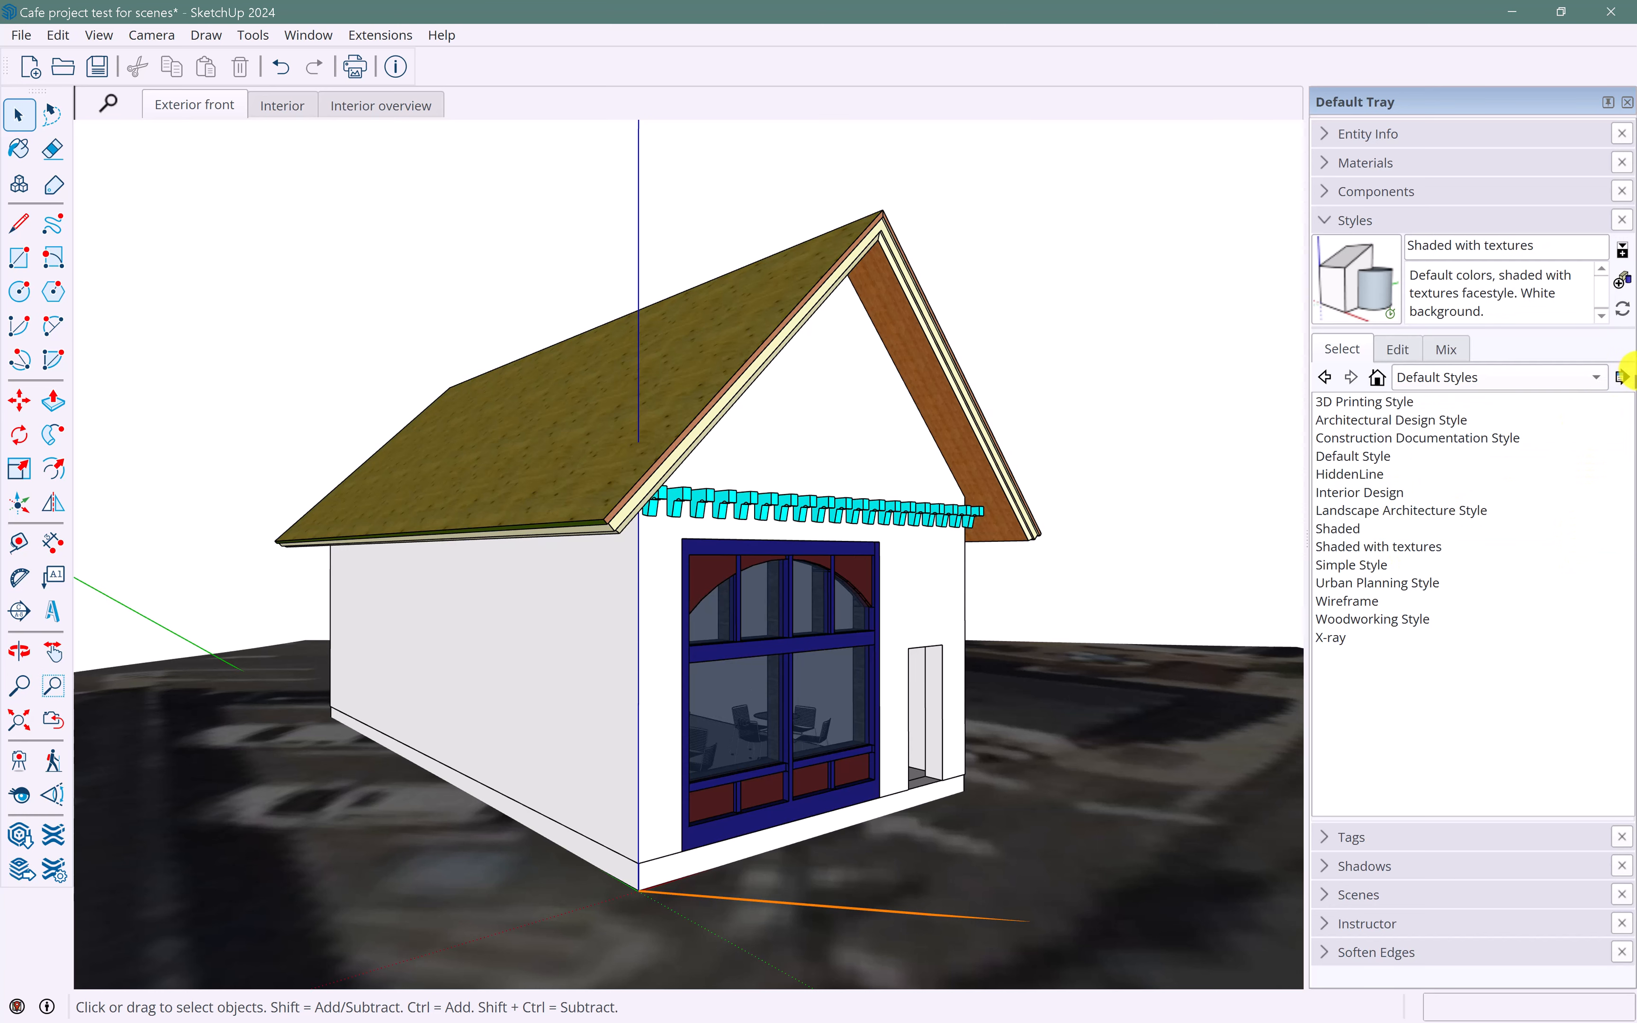
left_click(1603, 380)
left_click(1616, 559)
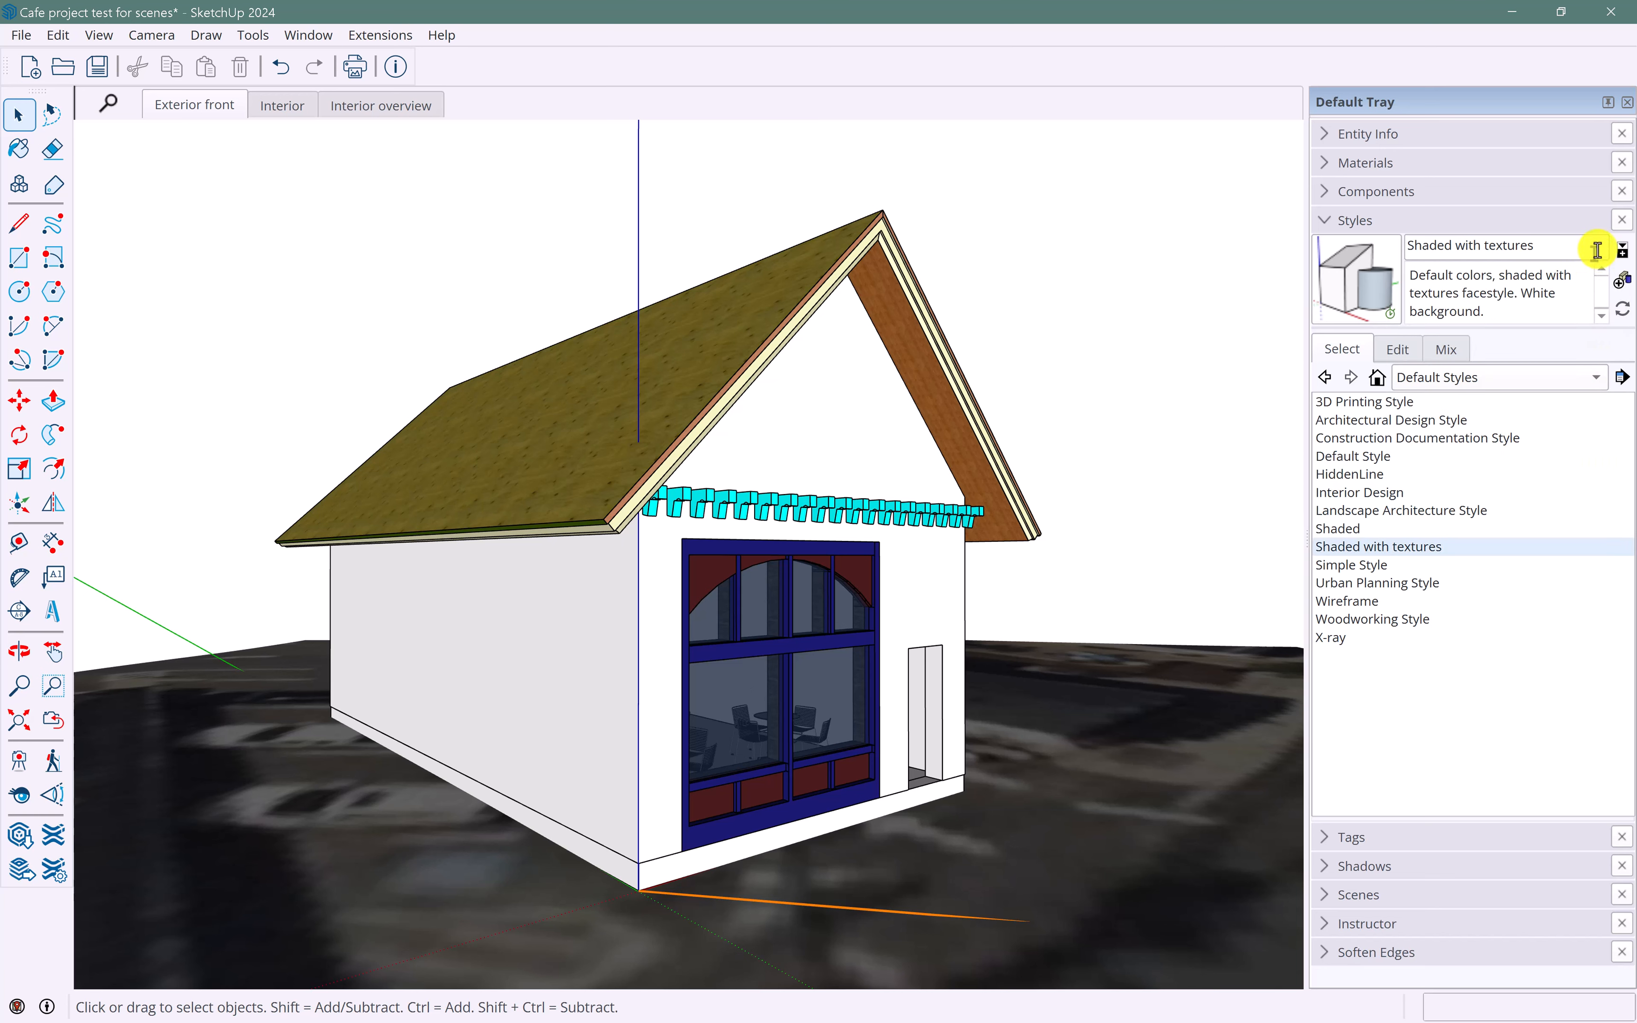
left_click(1623, 377)
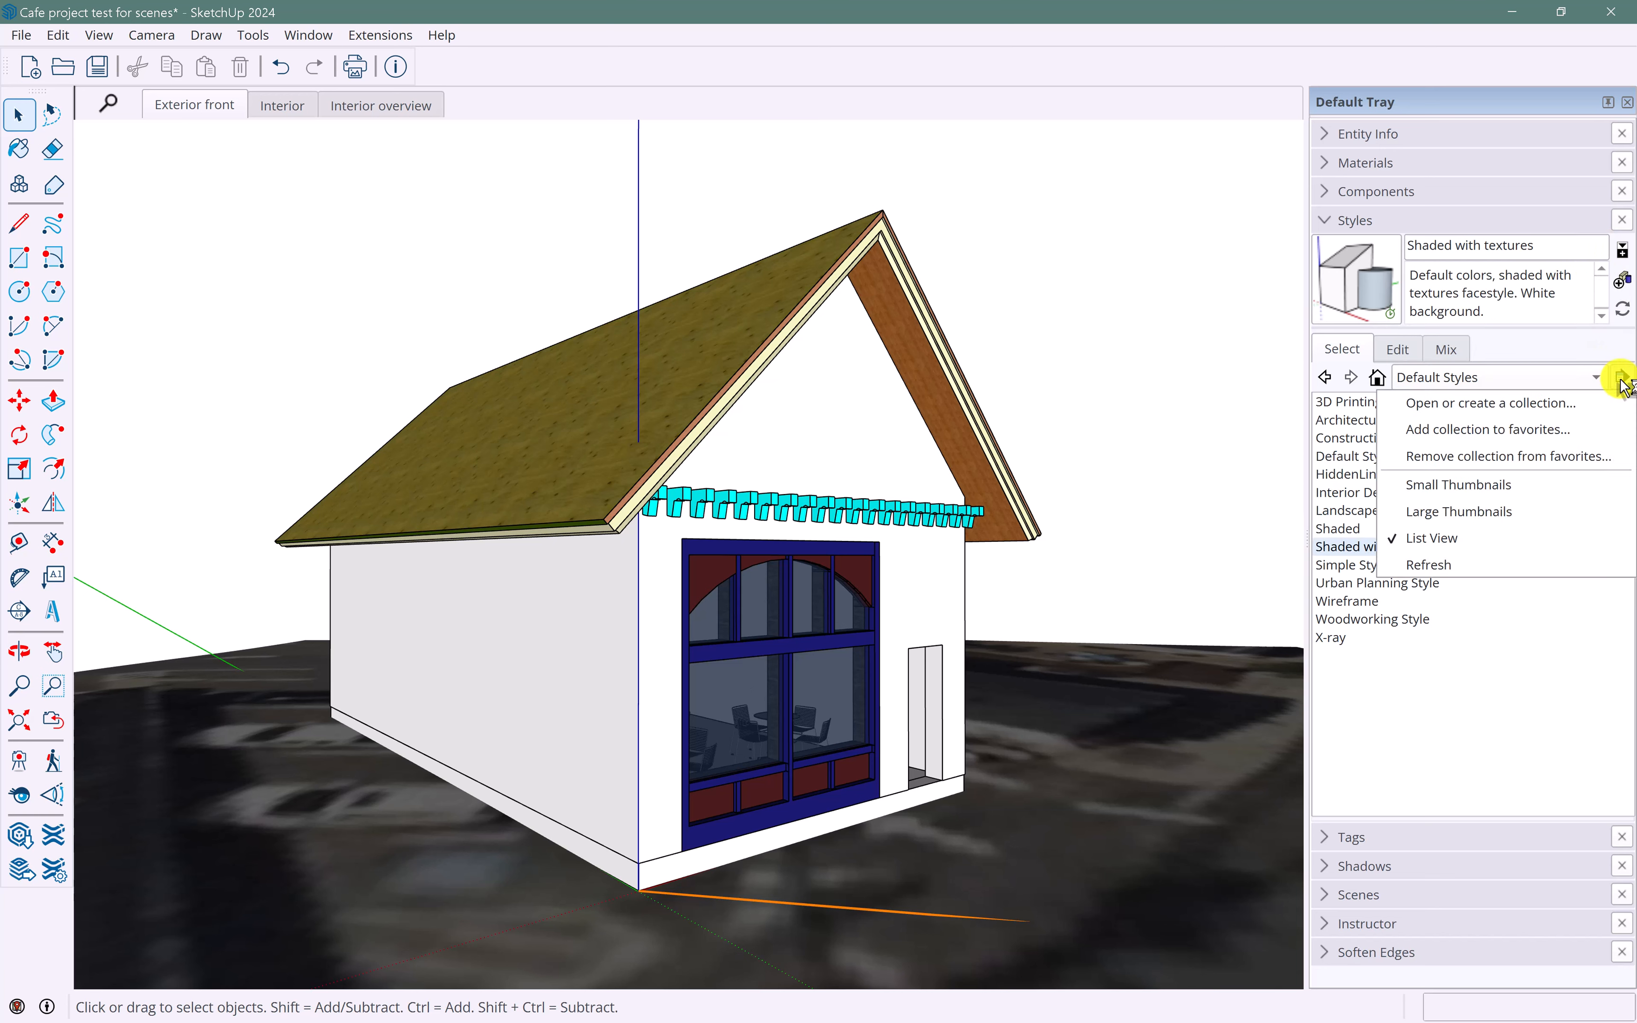
left_click(1502, 513)
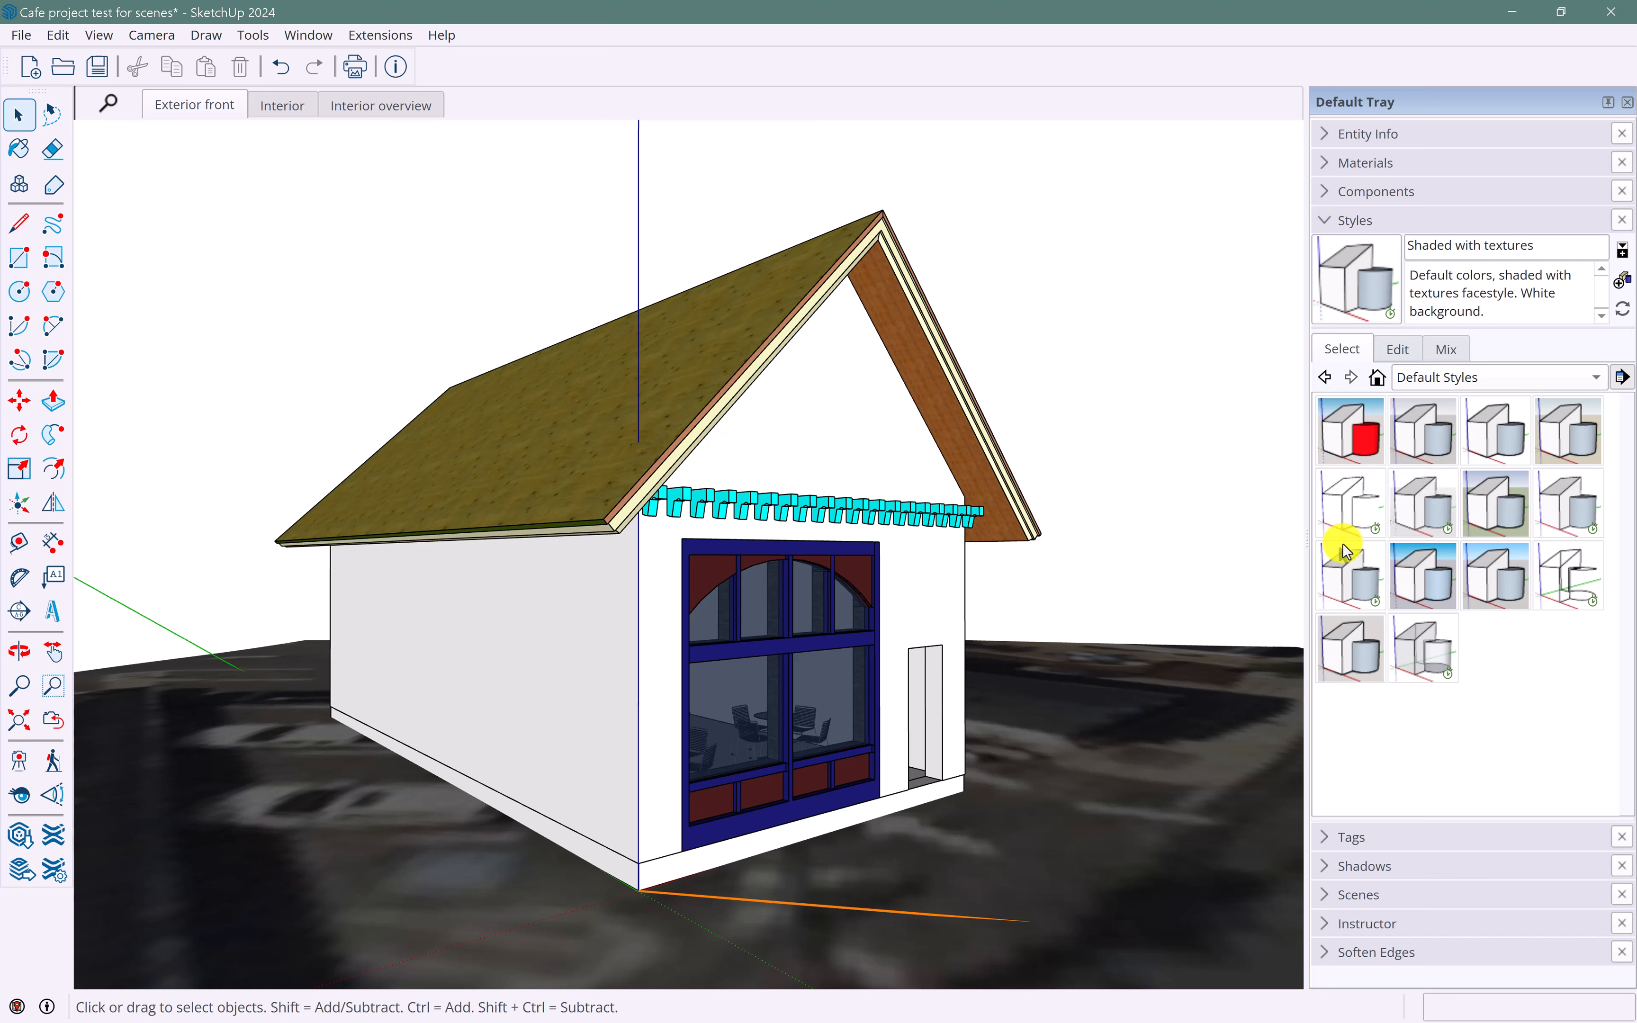
left_click(1373, 594)
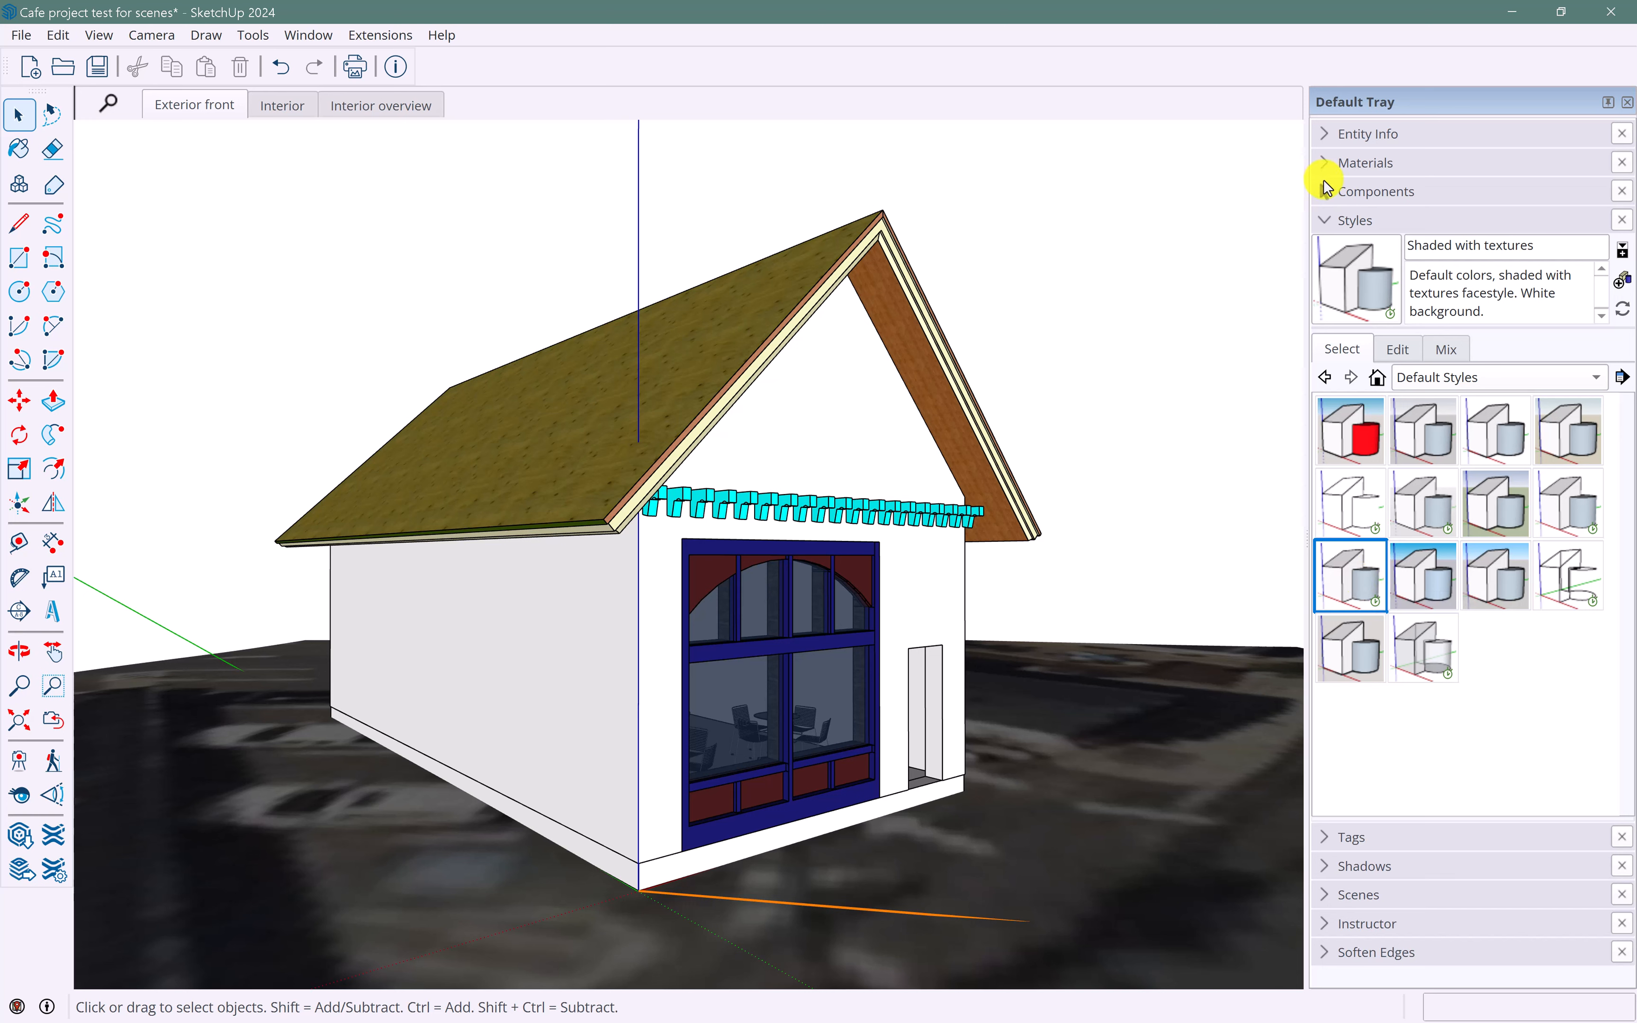
- Update the Exterior front scene with the current style, keeping all its properties included in the update
left_click(1326, 902)
scroll(1351, 839, "down", 5)
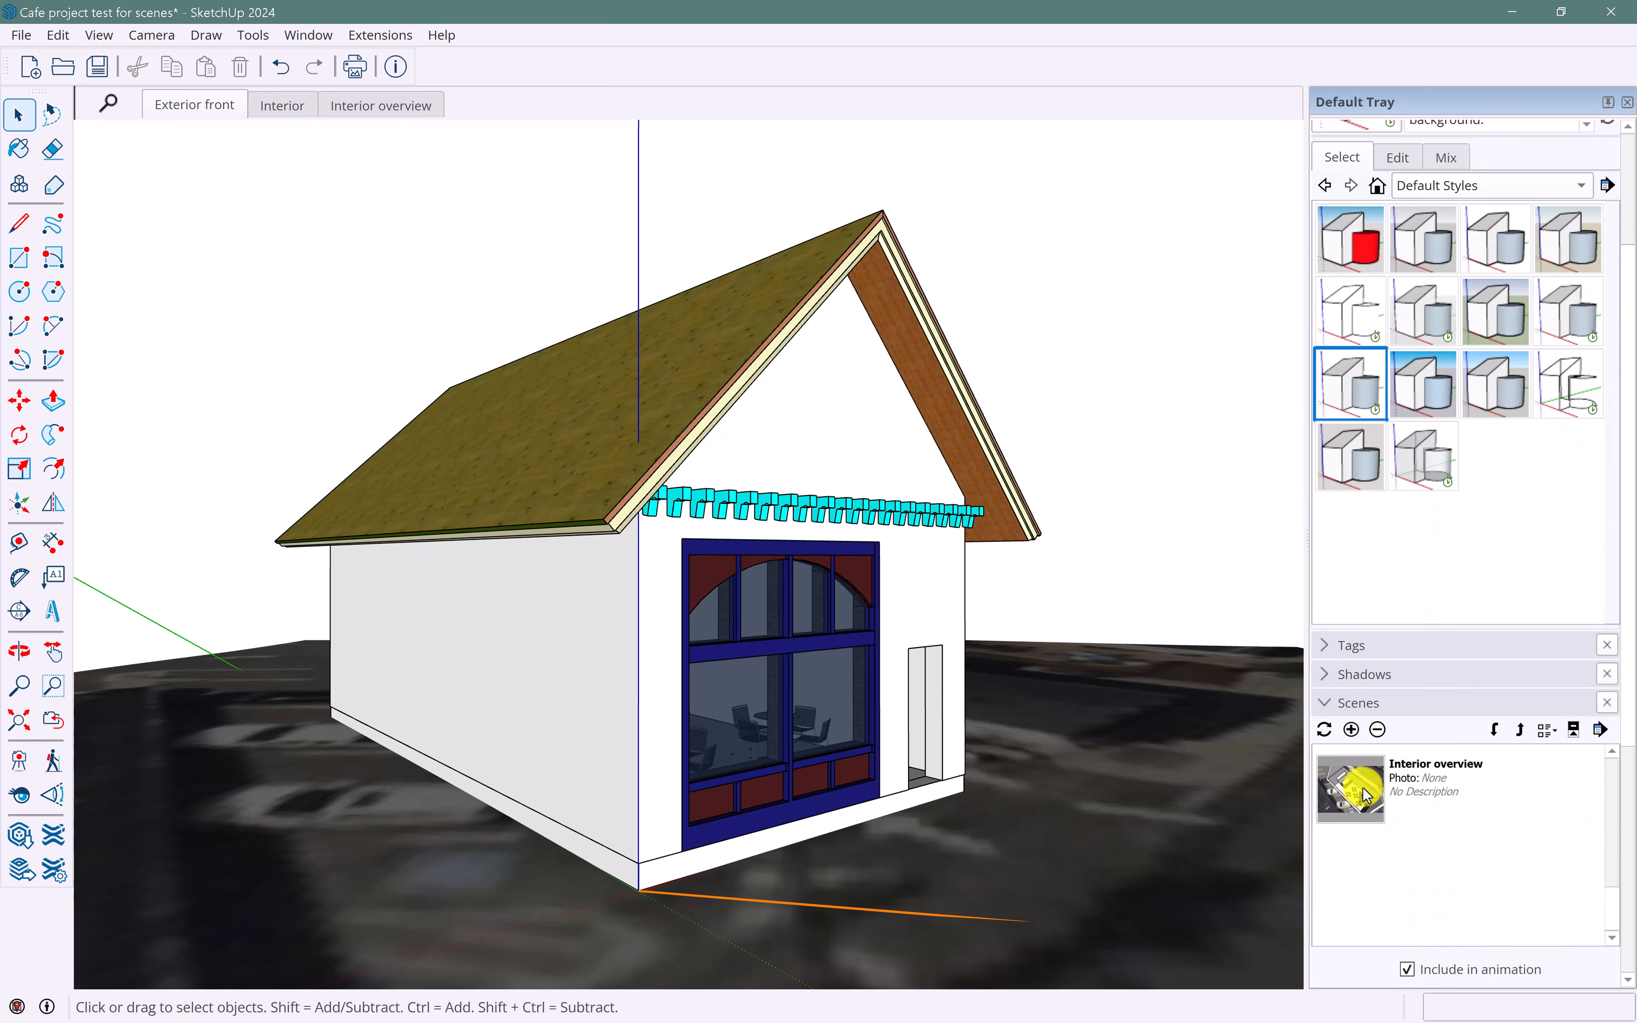
scroll(1406, 790, "up", 3)
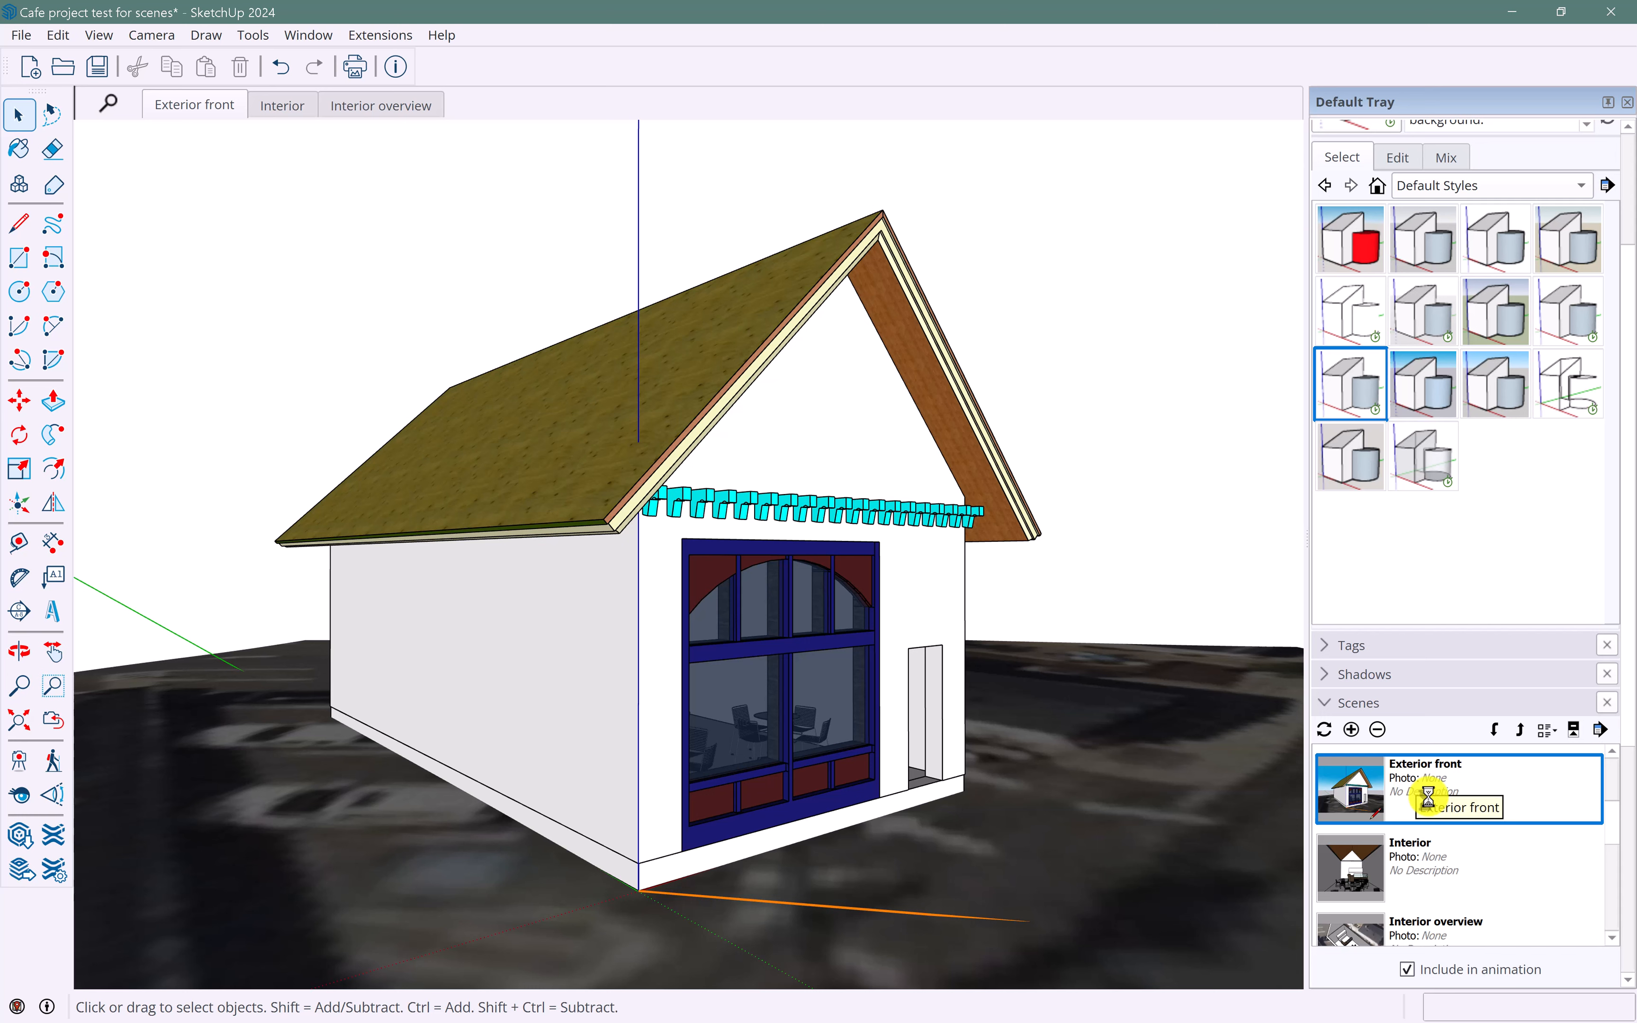
left_click(1326, 732)
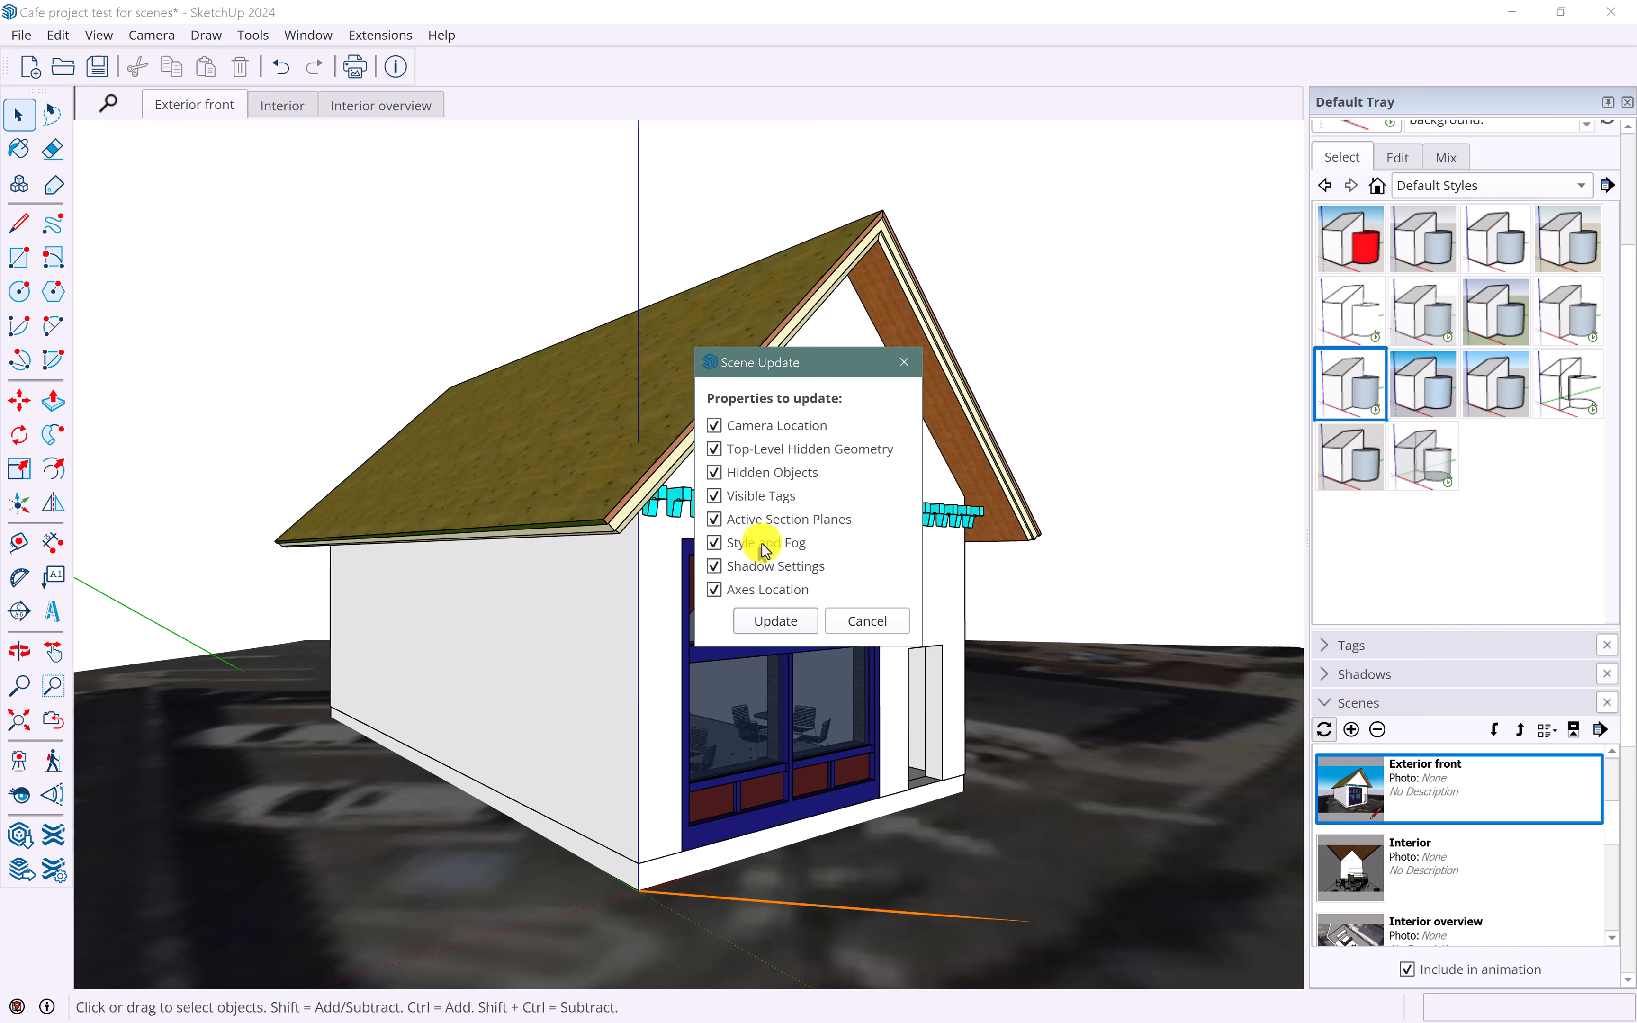
left_click(778, 621)
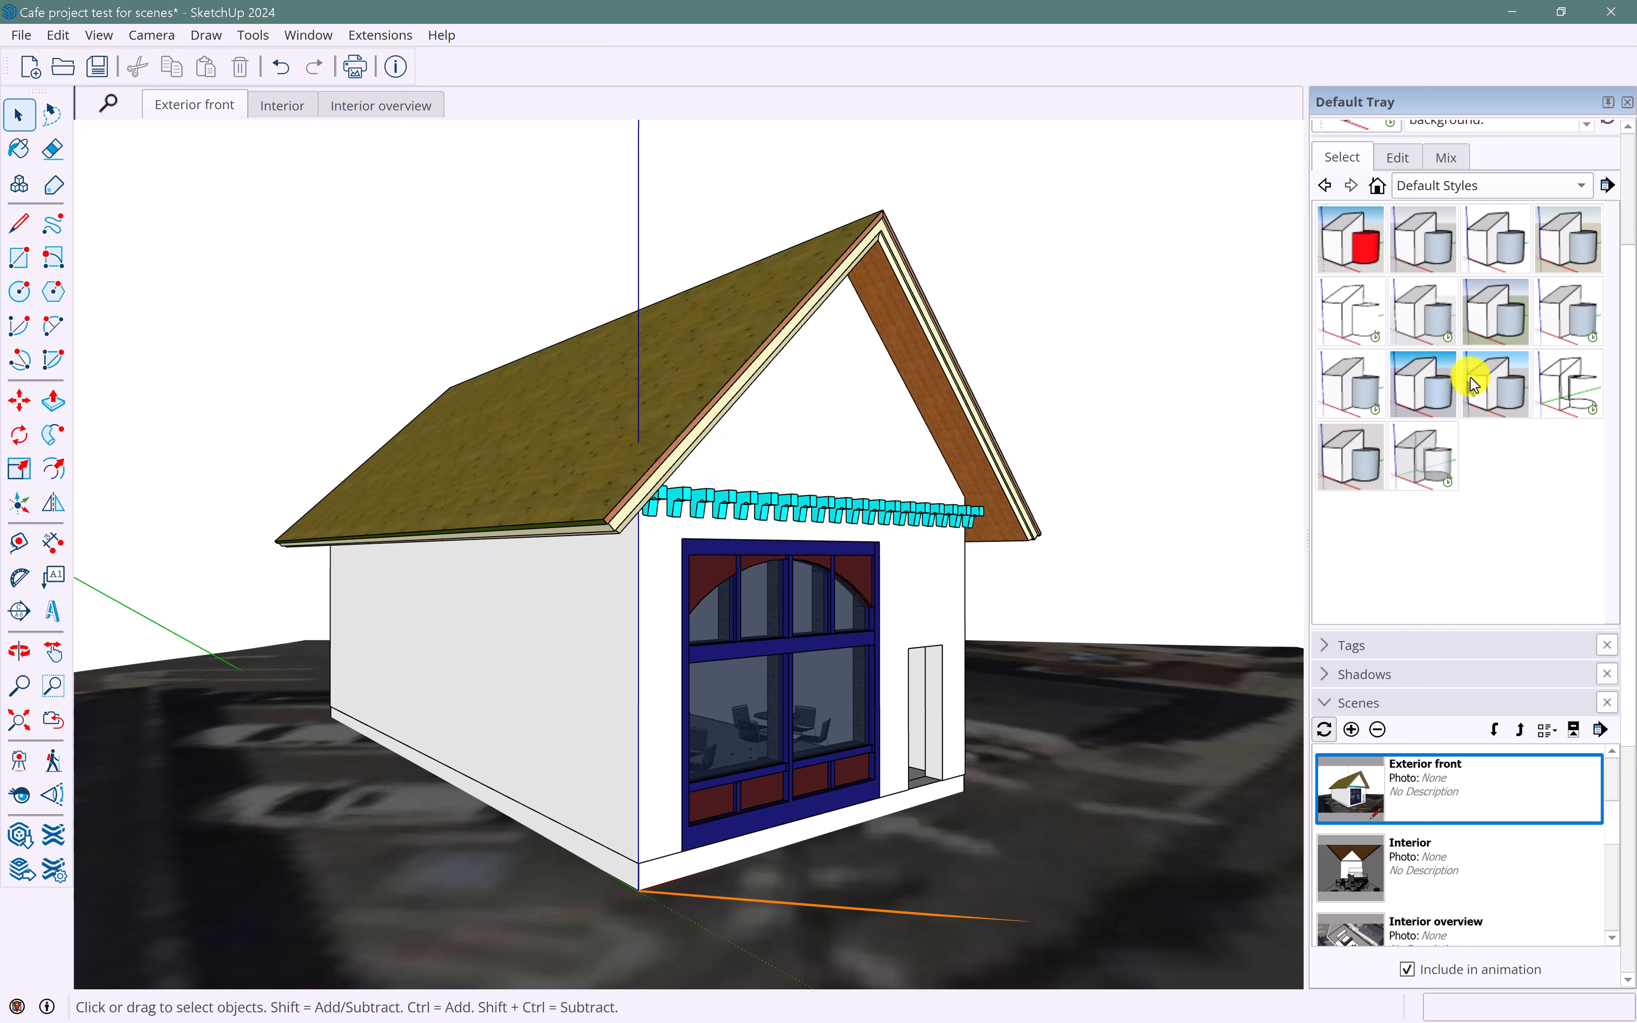
- Show the Sketchy Edges style collection, try two of its black sketch styles on the cafe, and apply Pen Blue
left_click(1492, 183)
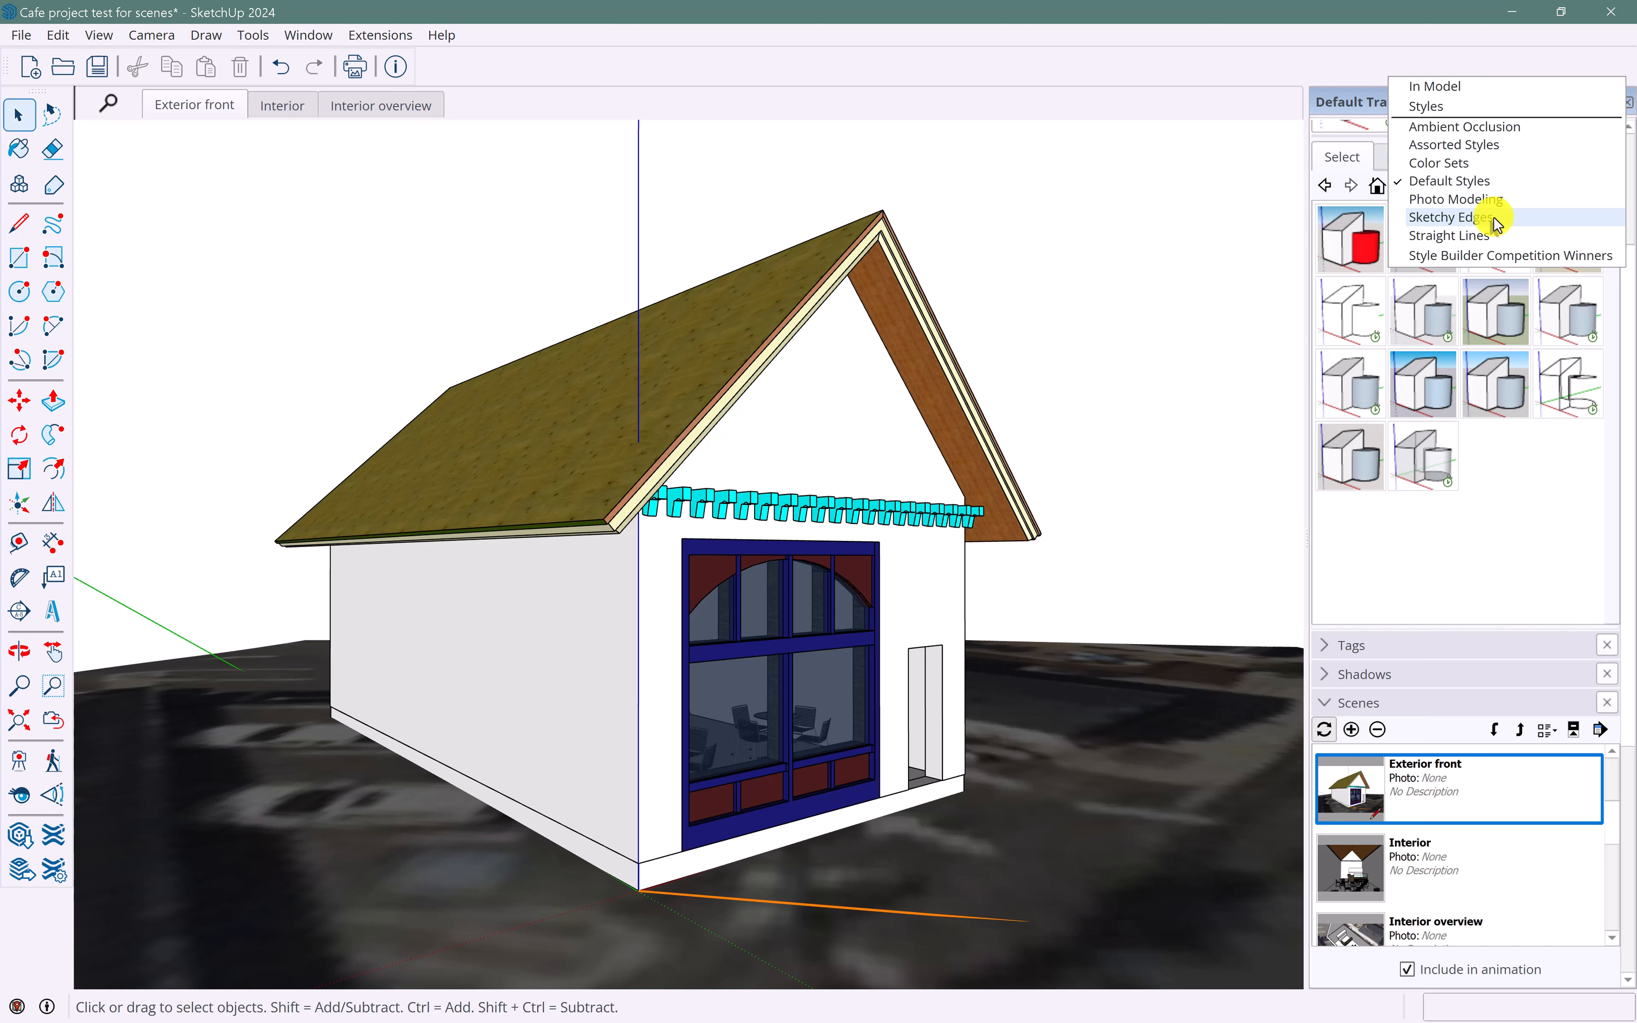
left_click(1494, 216)
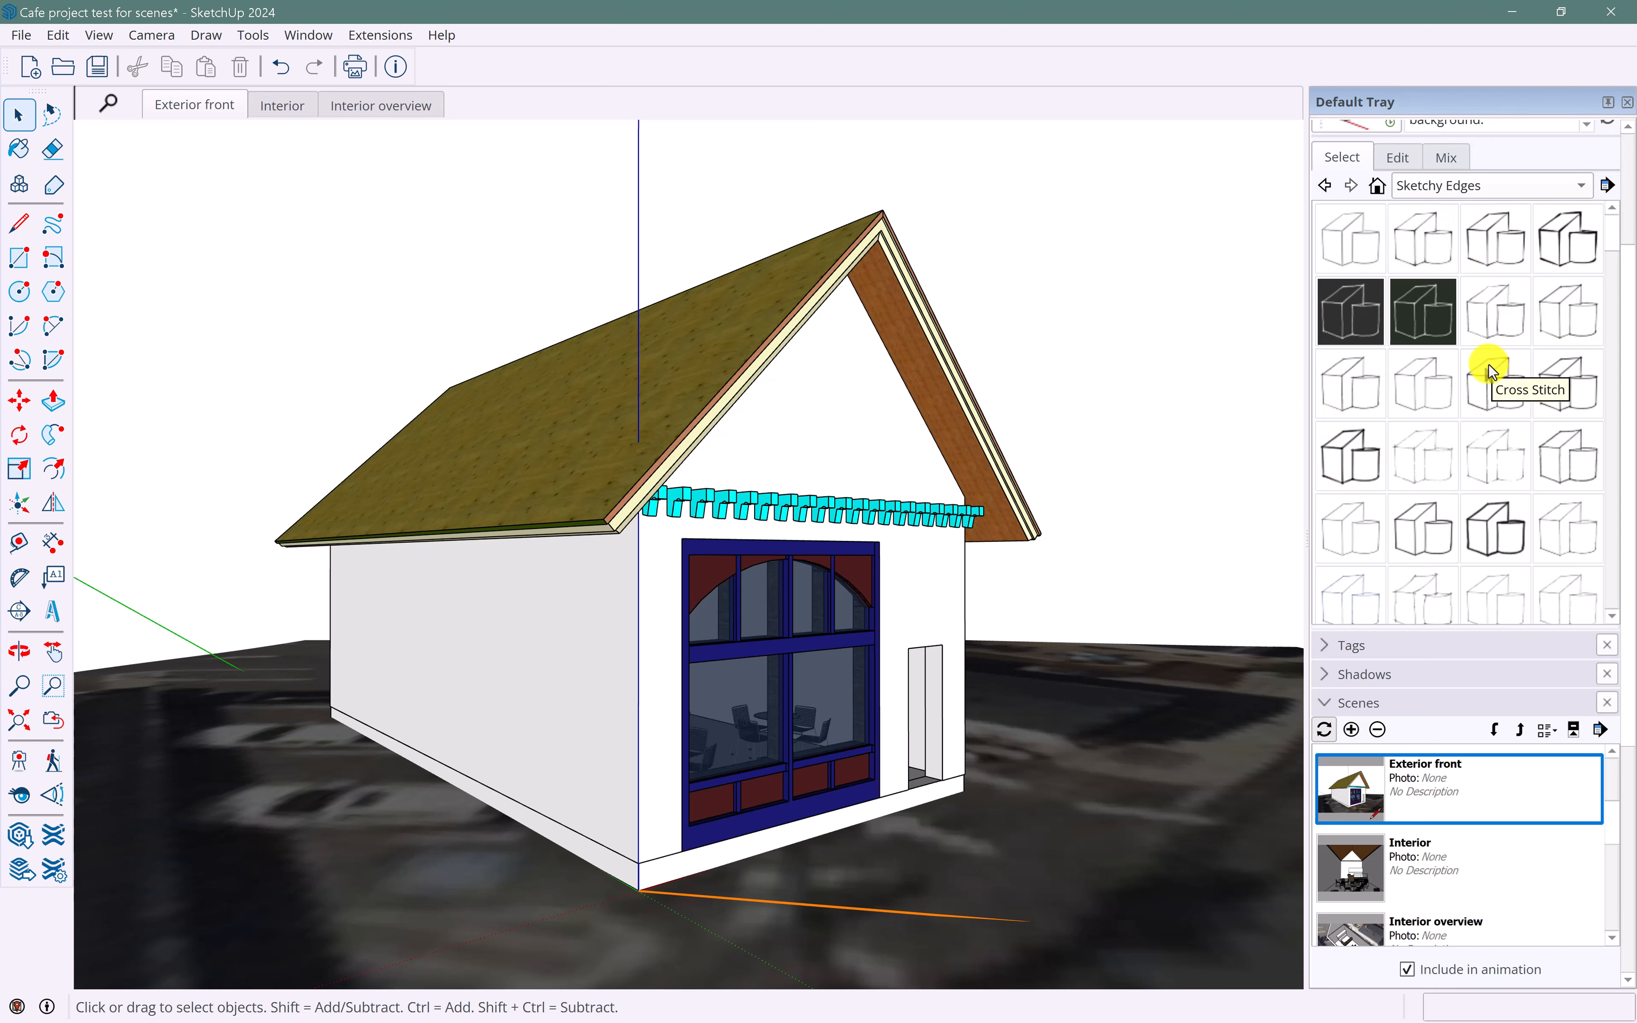
left_click(1473, 528)
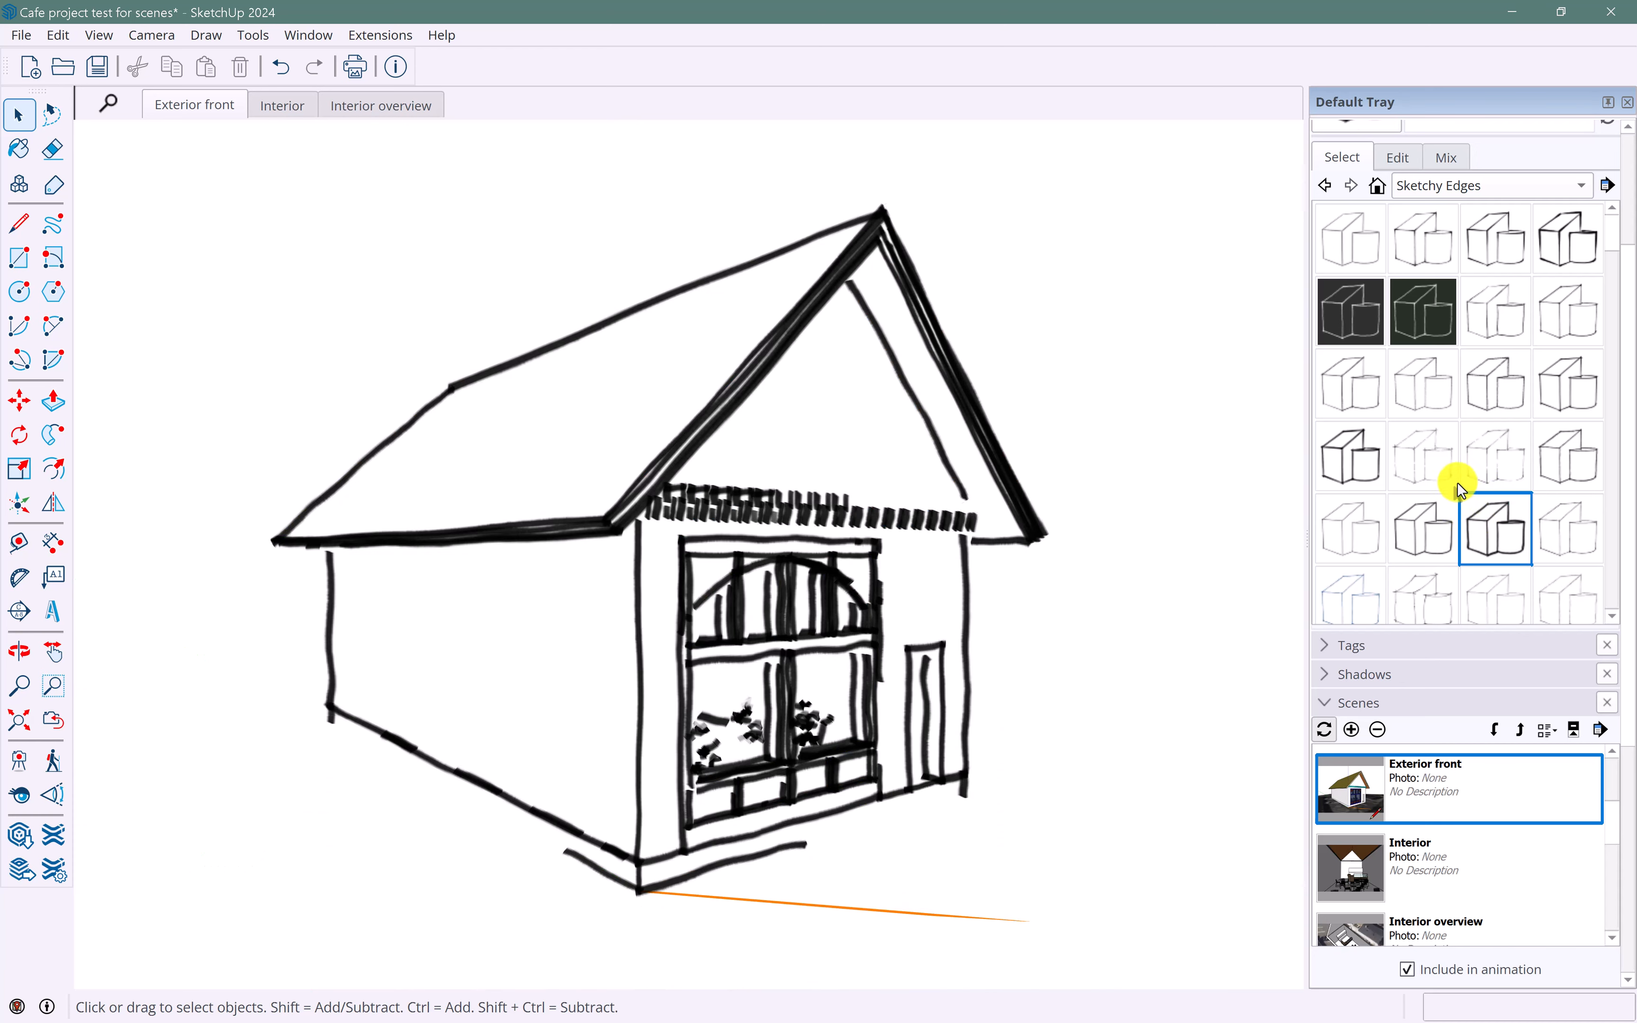
left_click(1433, 593)
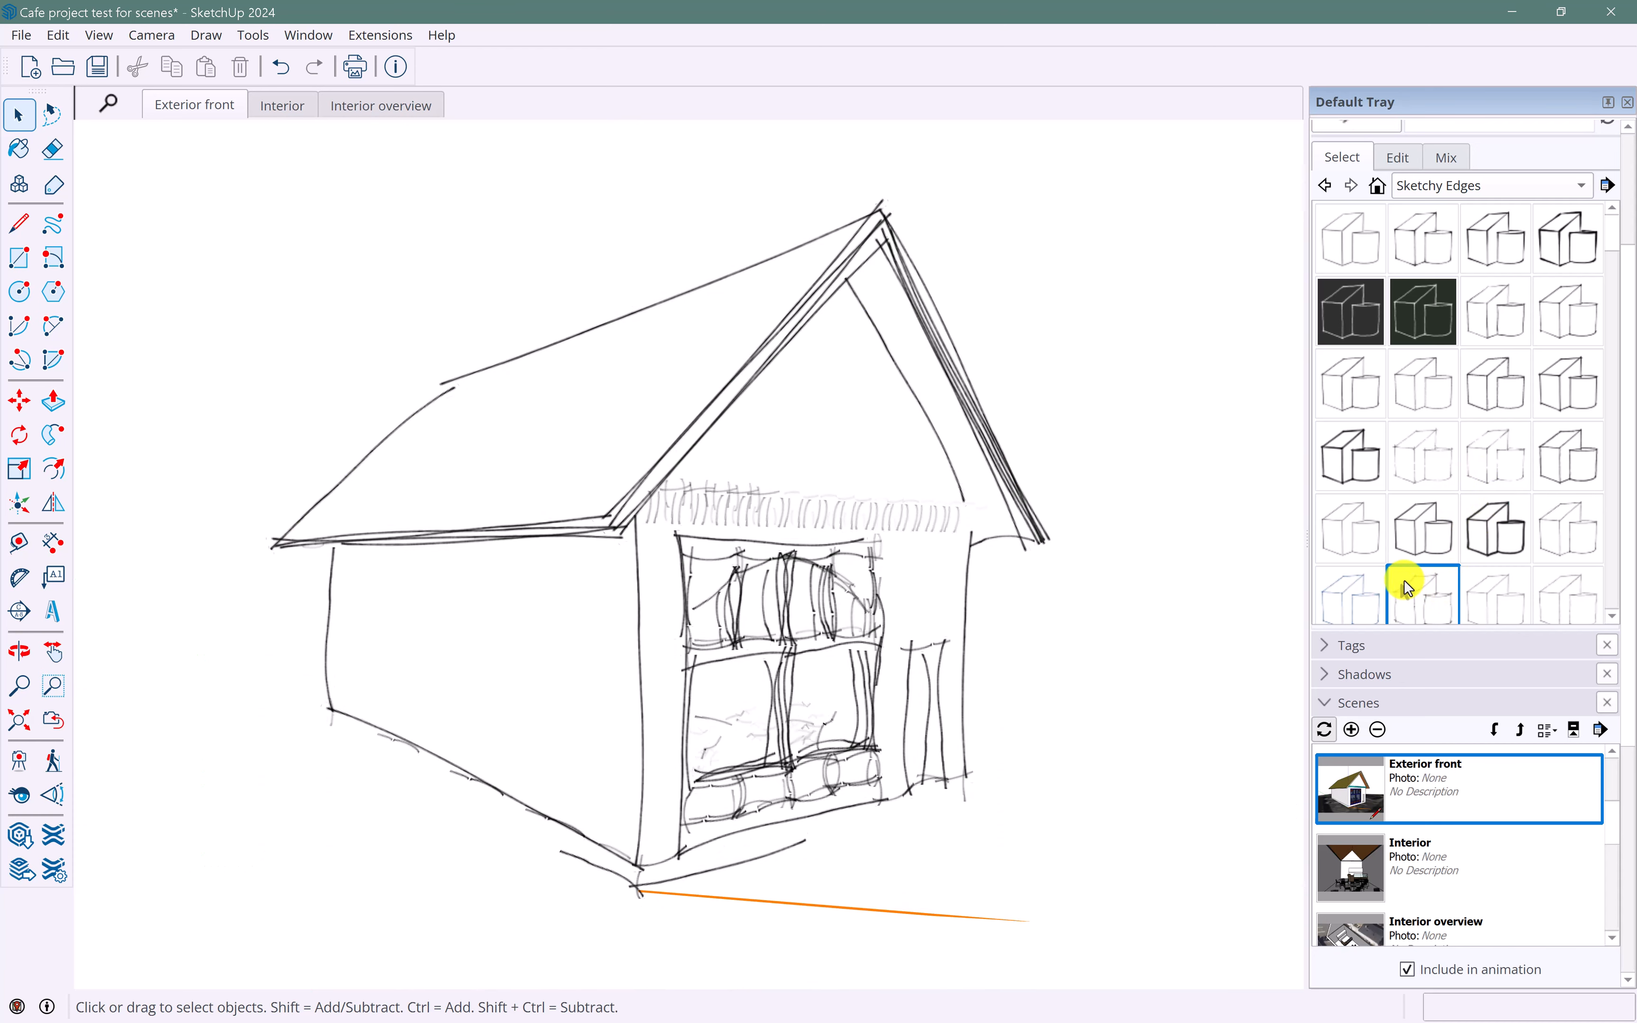
left_click(1342, 593)
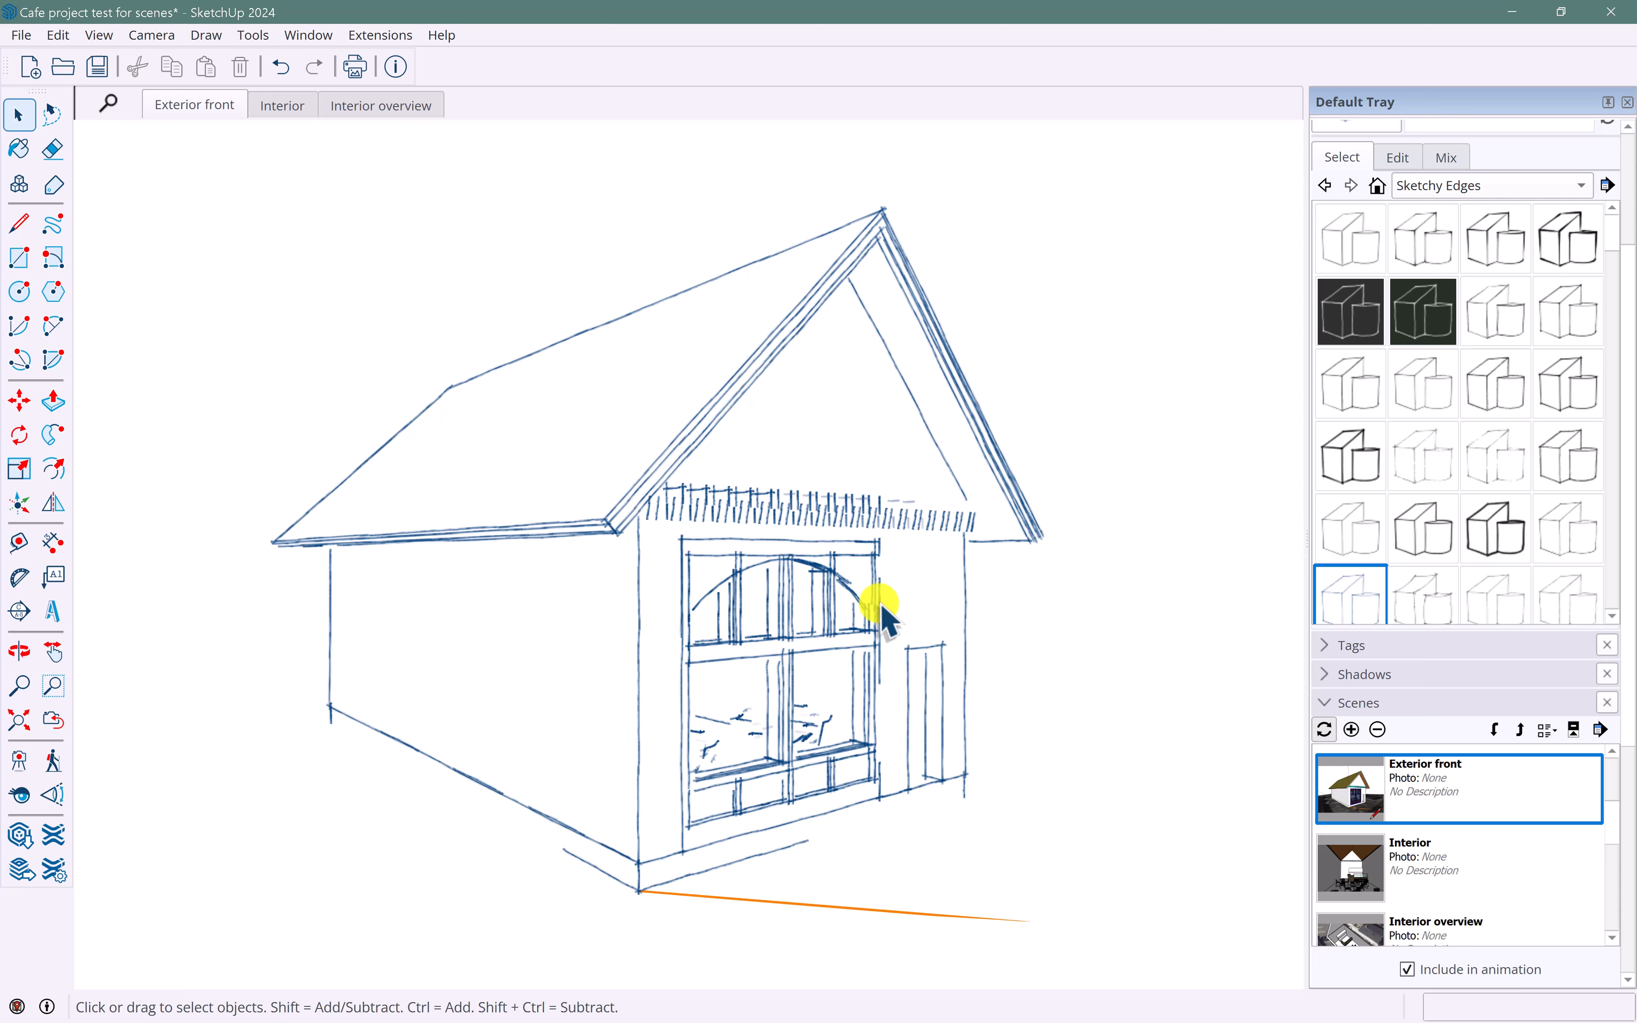
- Edit the style's edges: enable Depth cue and Profiles, set Extension and Halo to 6, and raise Level of Detail to maximum
left_click(1404, 158)
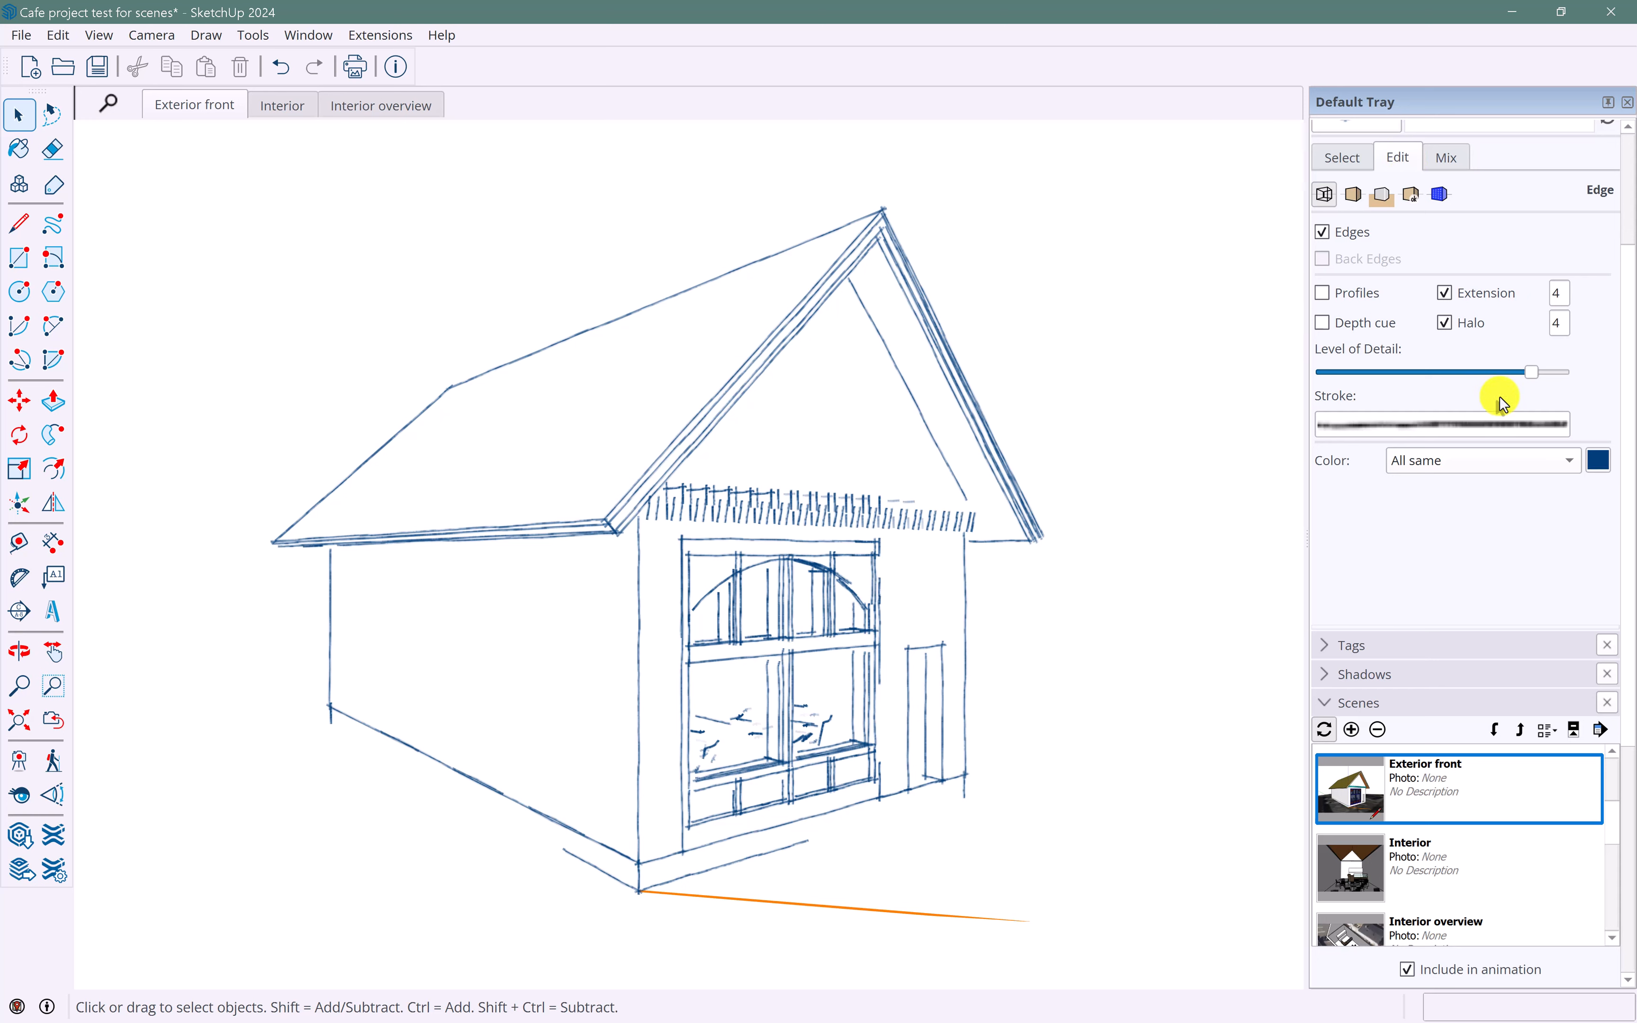
left_click(1326, 324)
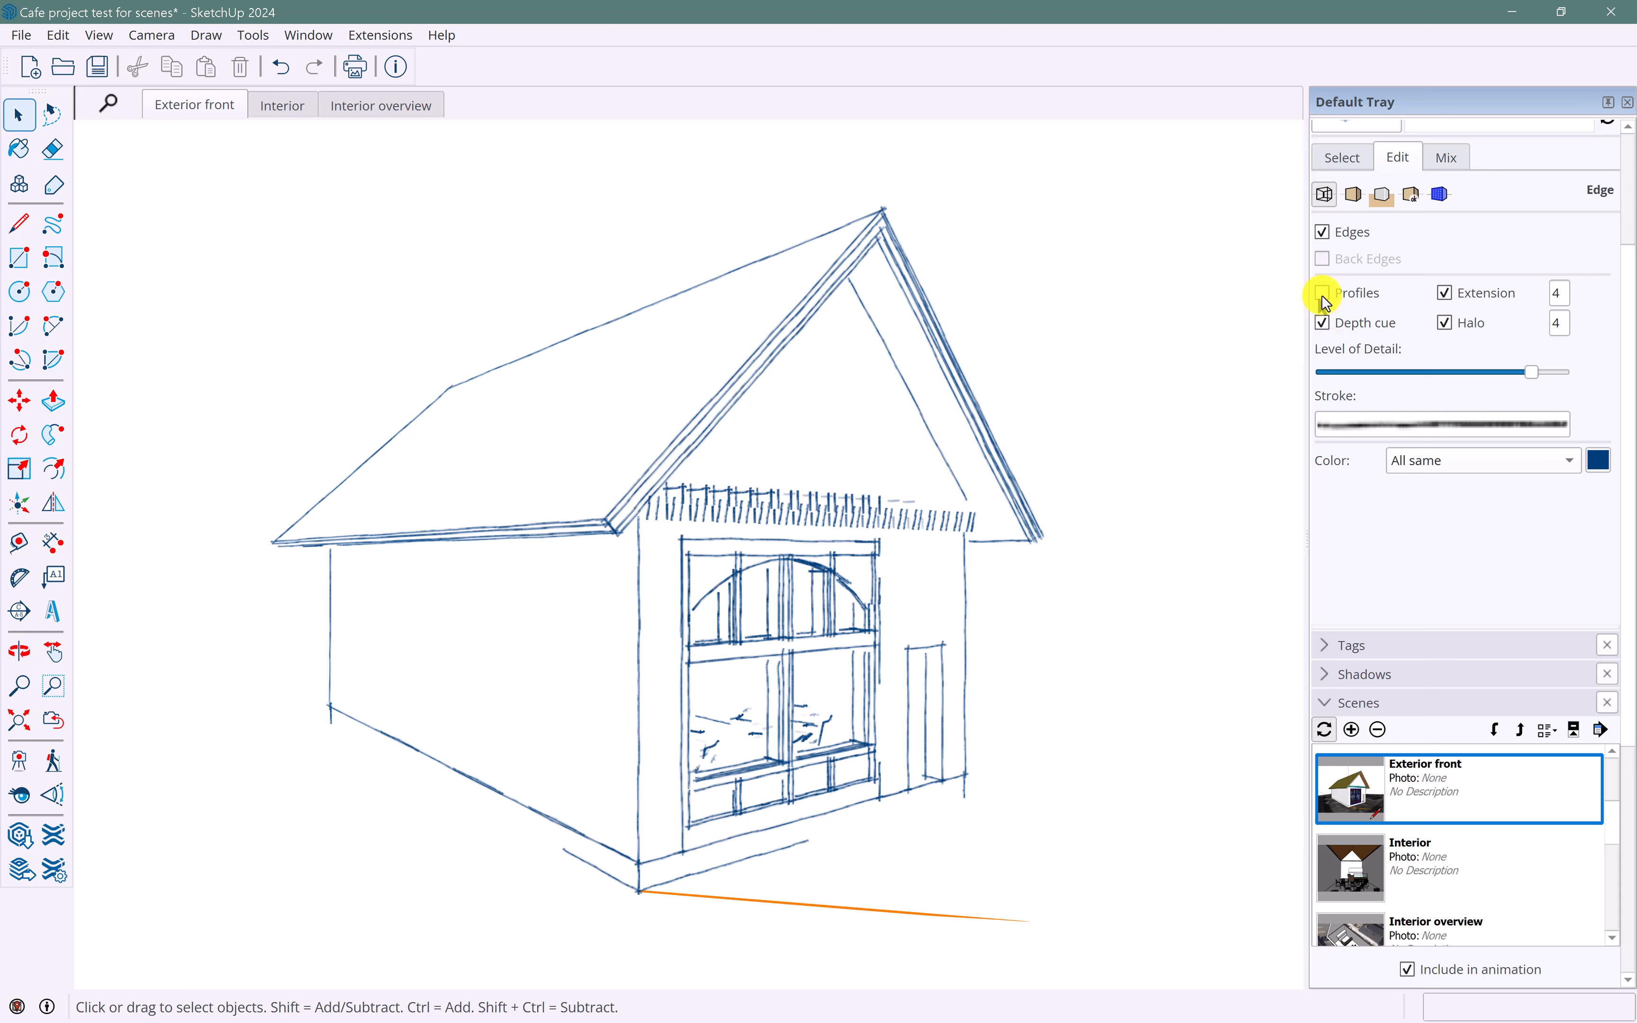
left_click(1324, 296)
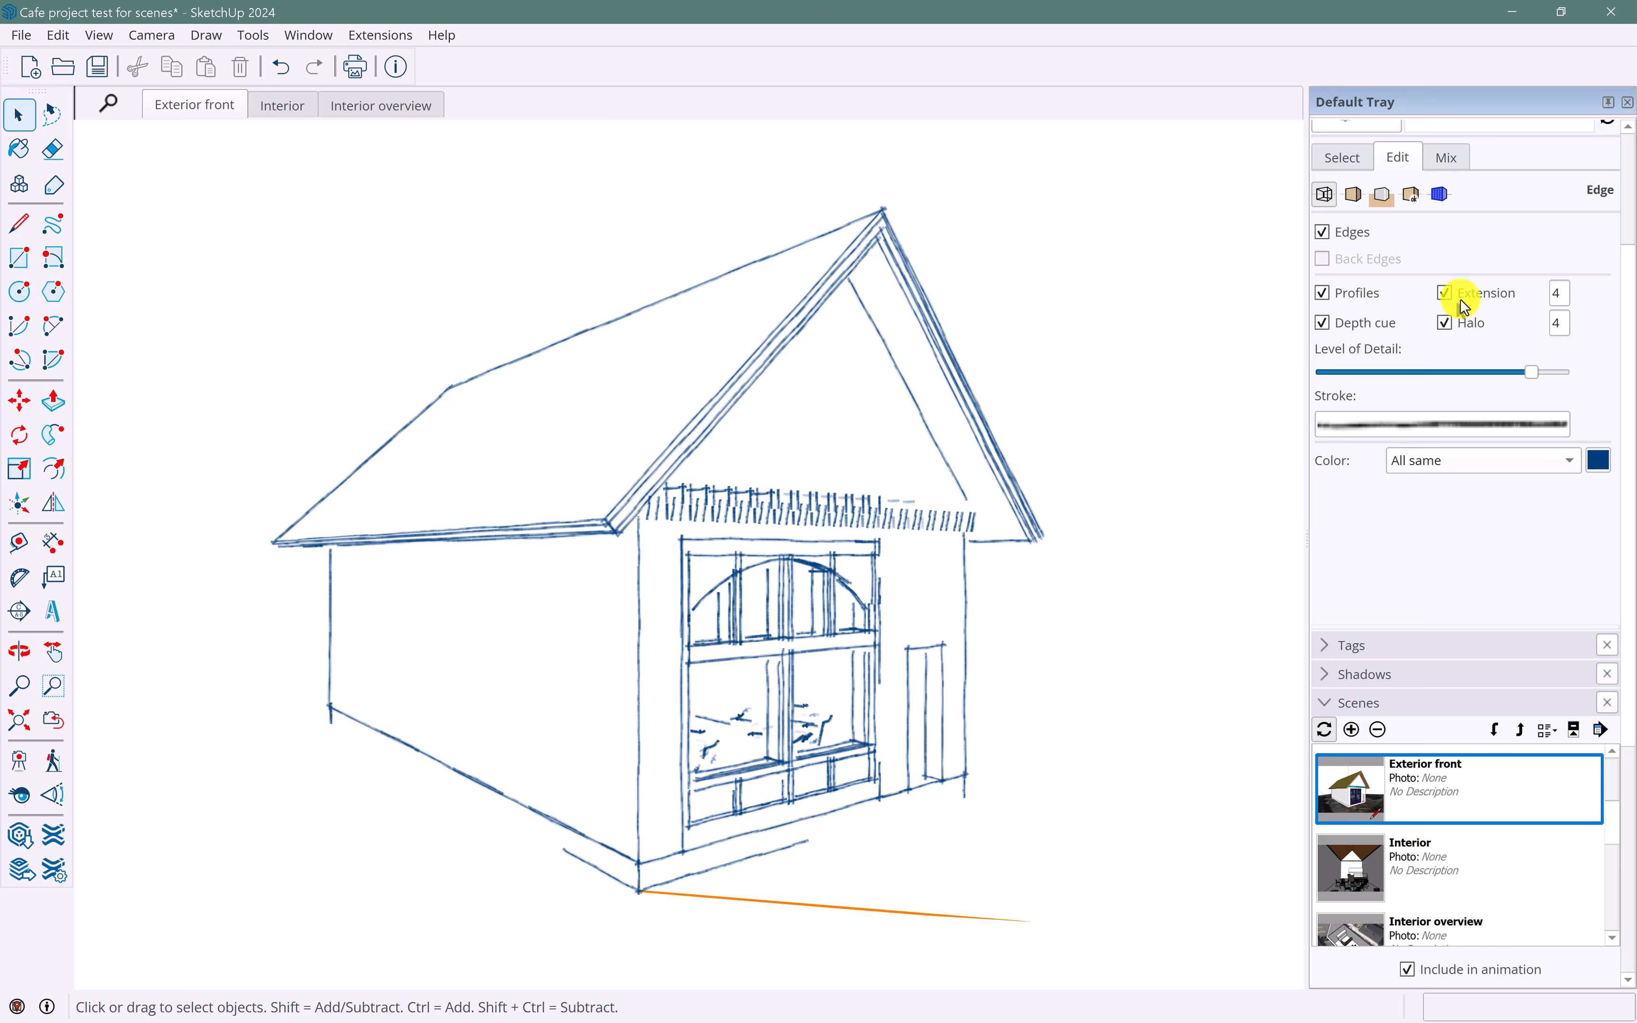
left_click(1558, 293)
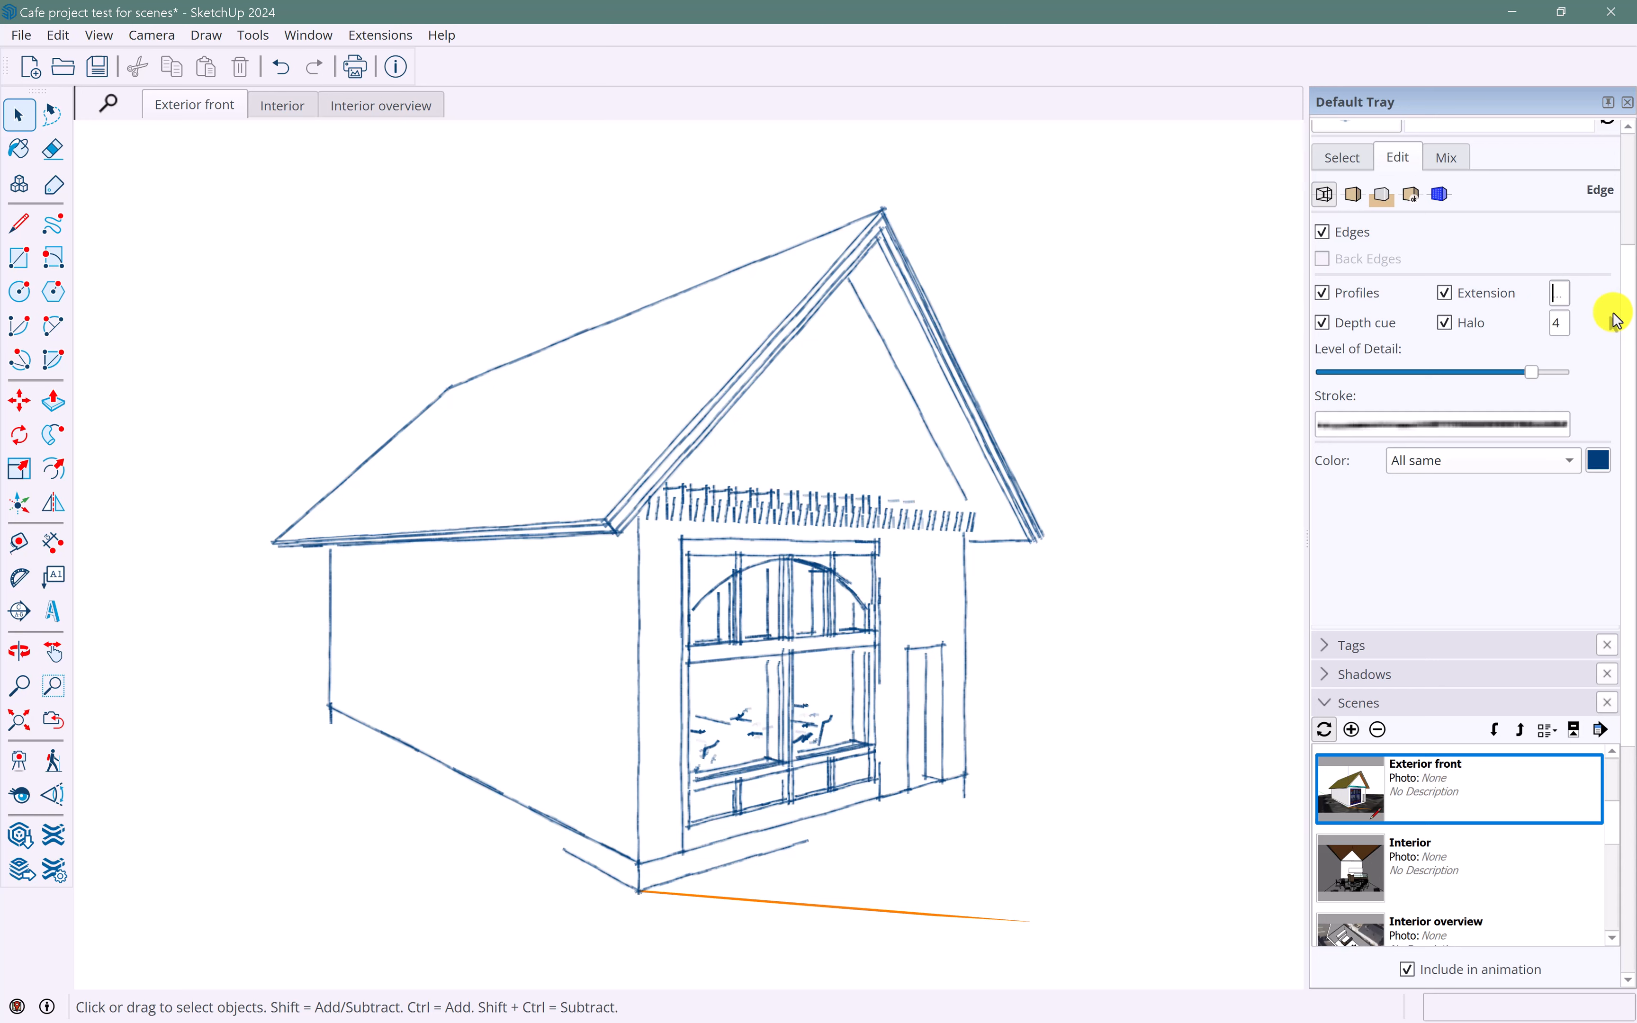
left_click(1563, 325)
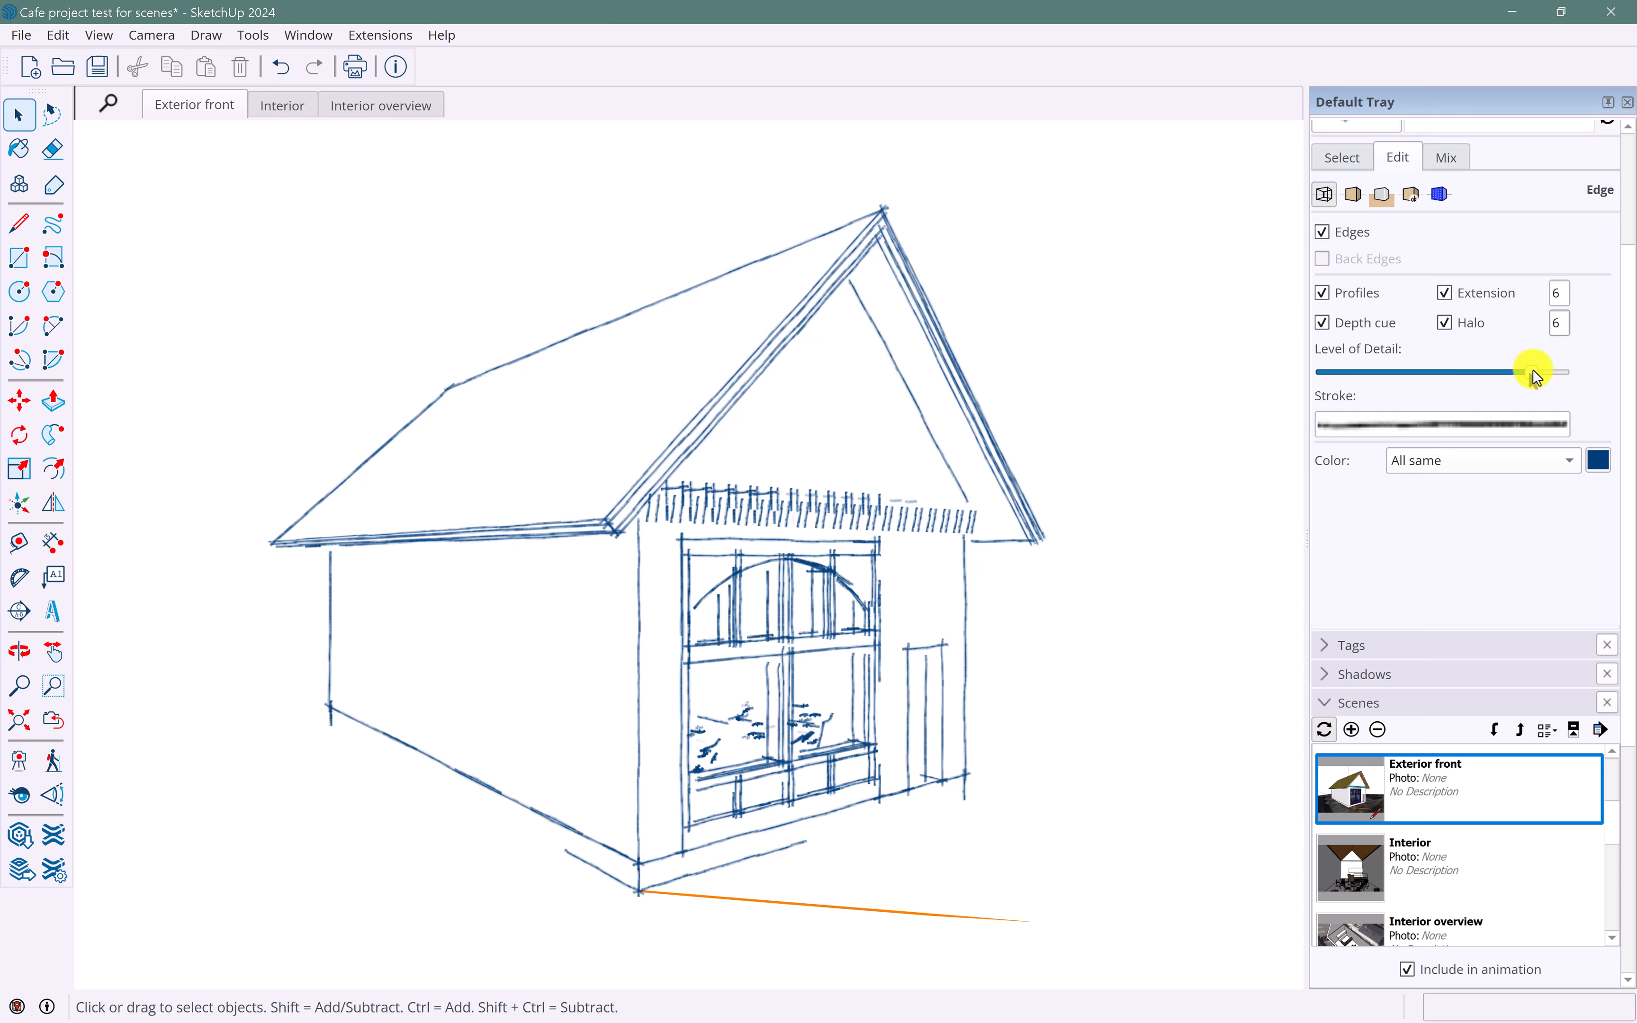
mouse_move(1537, 373)
left_mouse_down()
mouse_move(1586, 380)
mouse_move(1511, 379)
mouse_move(1382, 437)
mouse_move(1627, 409)
left_mouse_up()
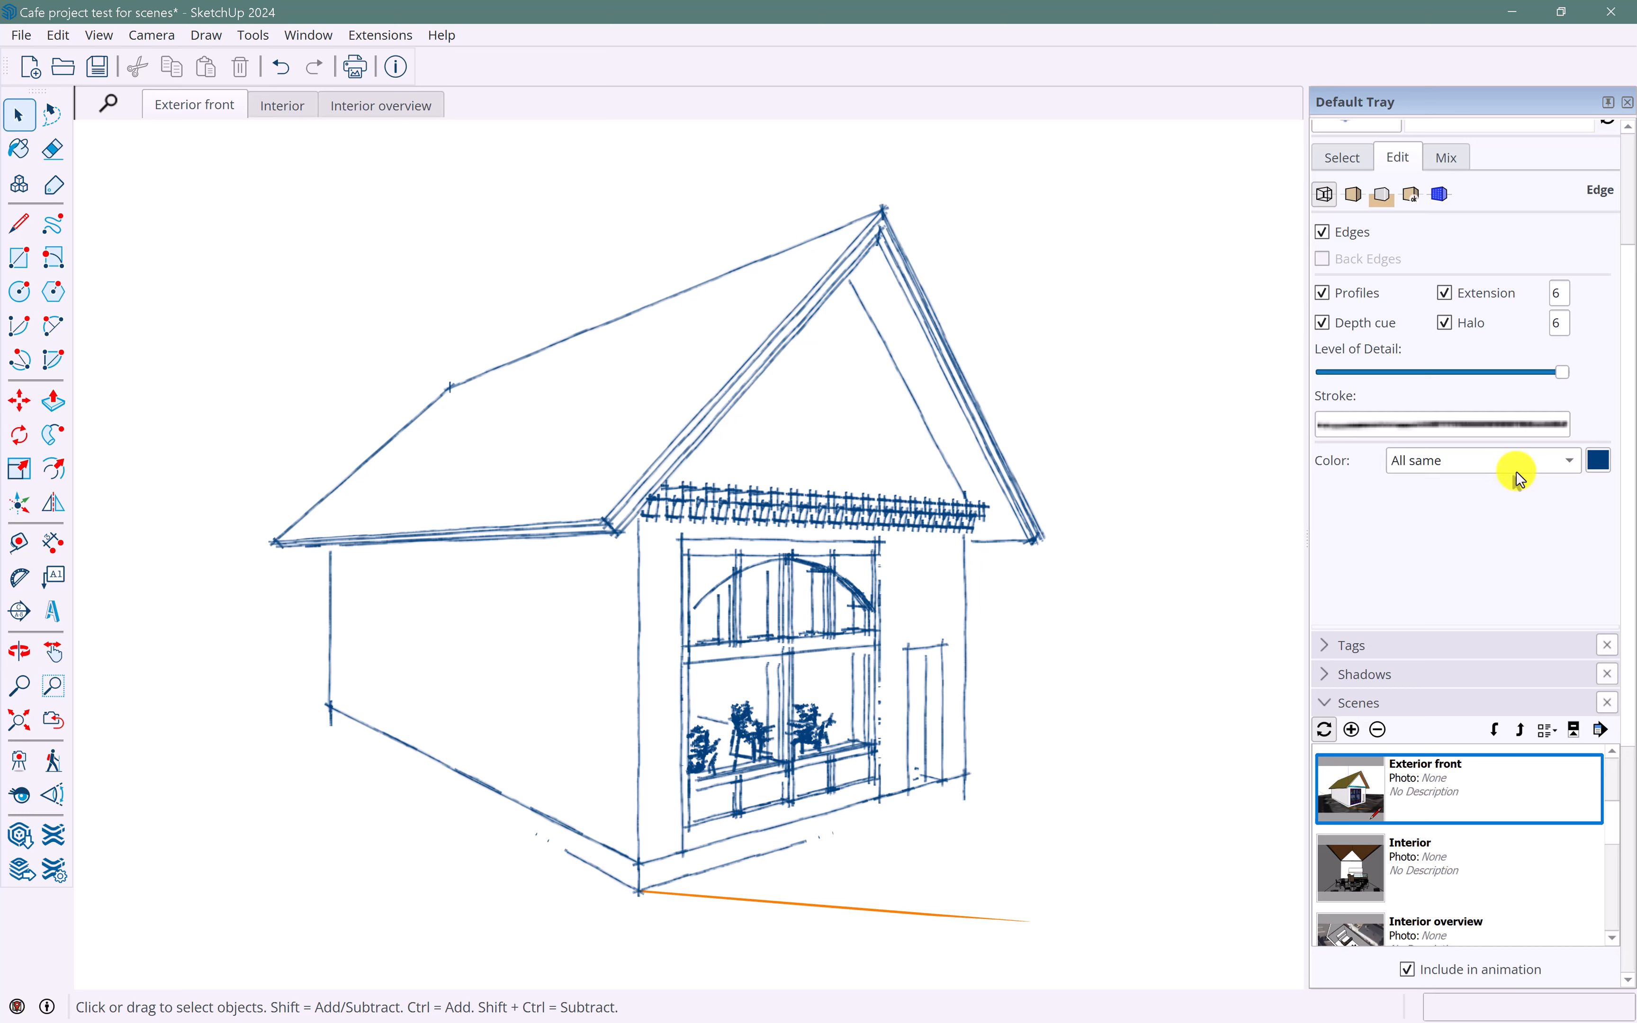
- Change the color of the style's edges to black
left_click(1599, 464)
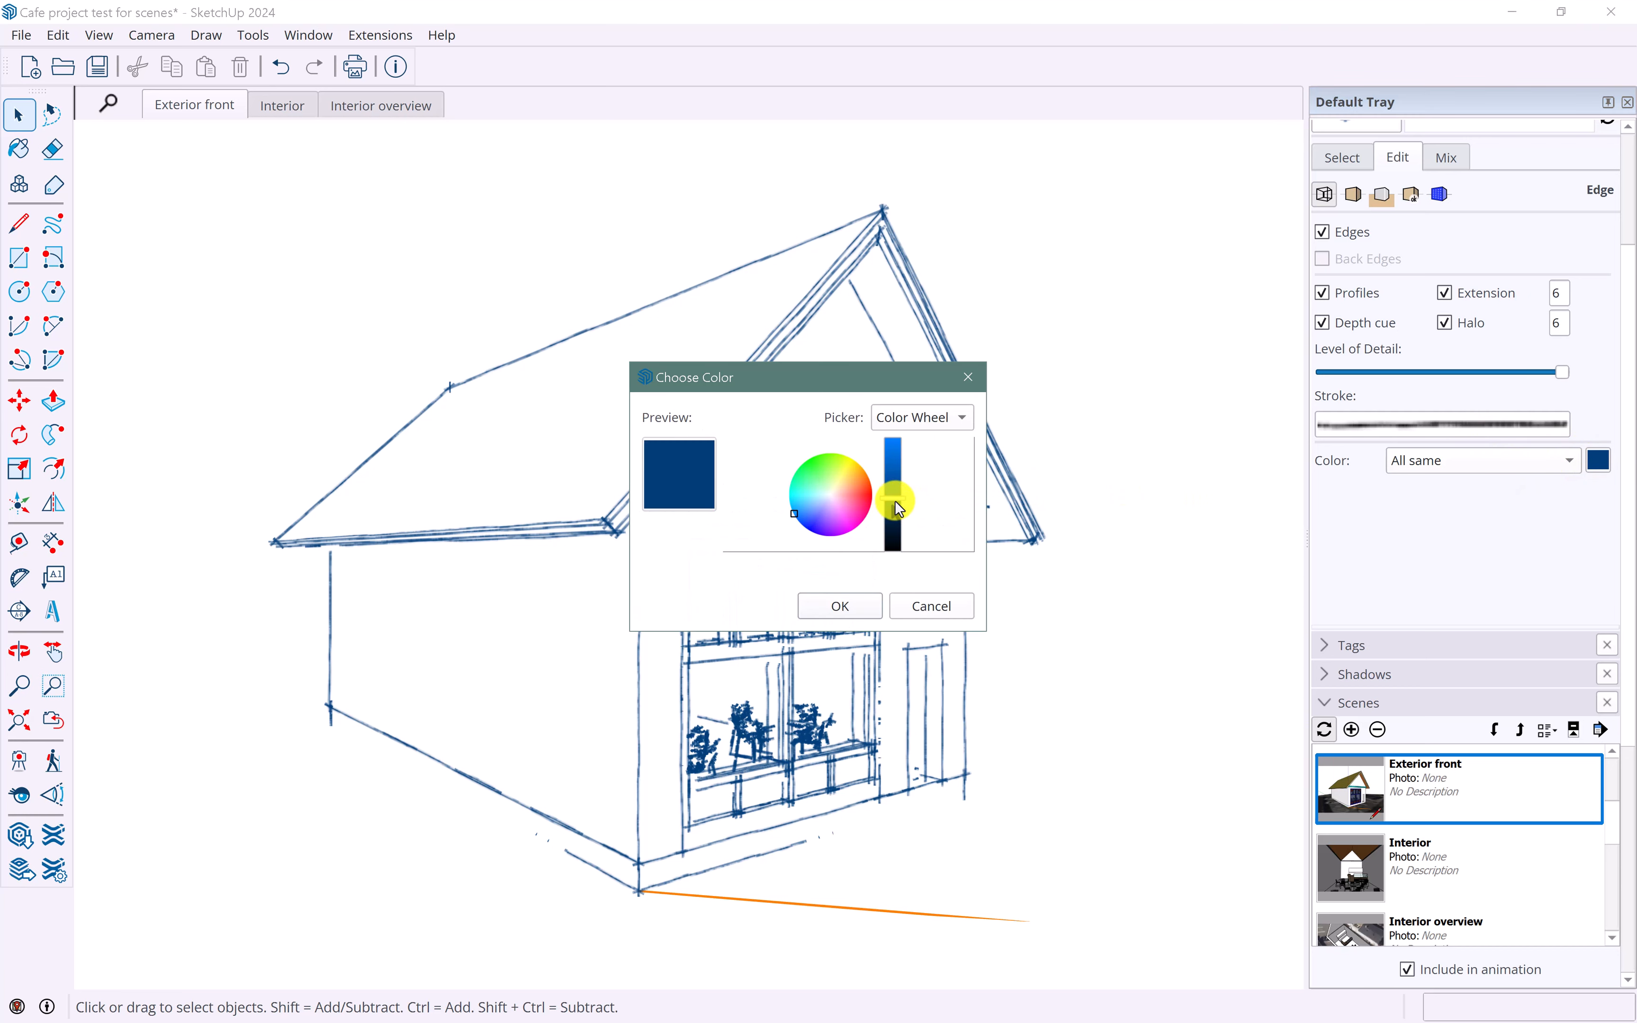
left_click_drag(898, 518, 895, 568)
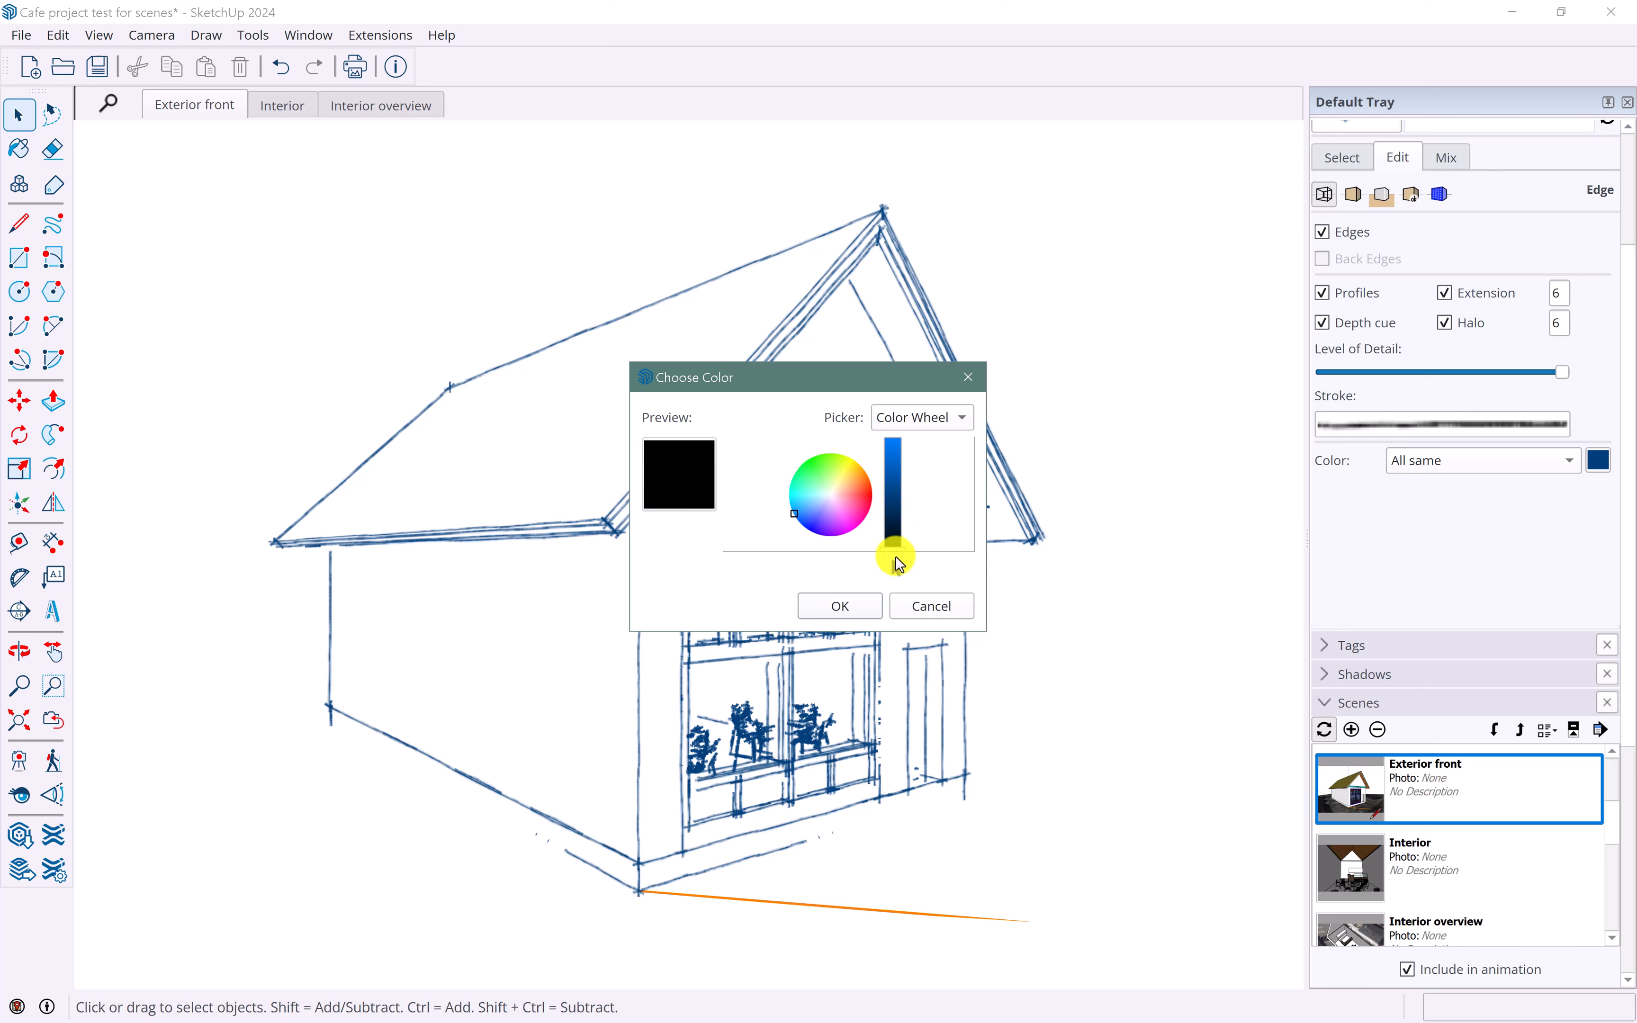
left_click(852, 606)
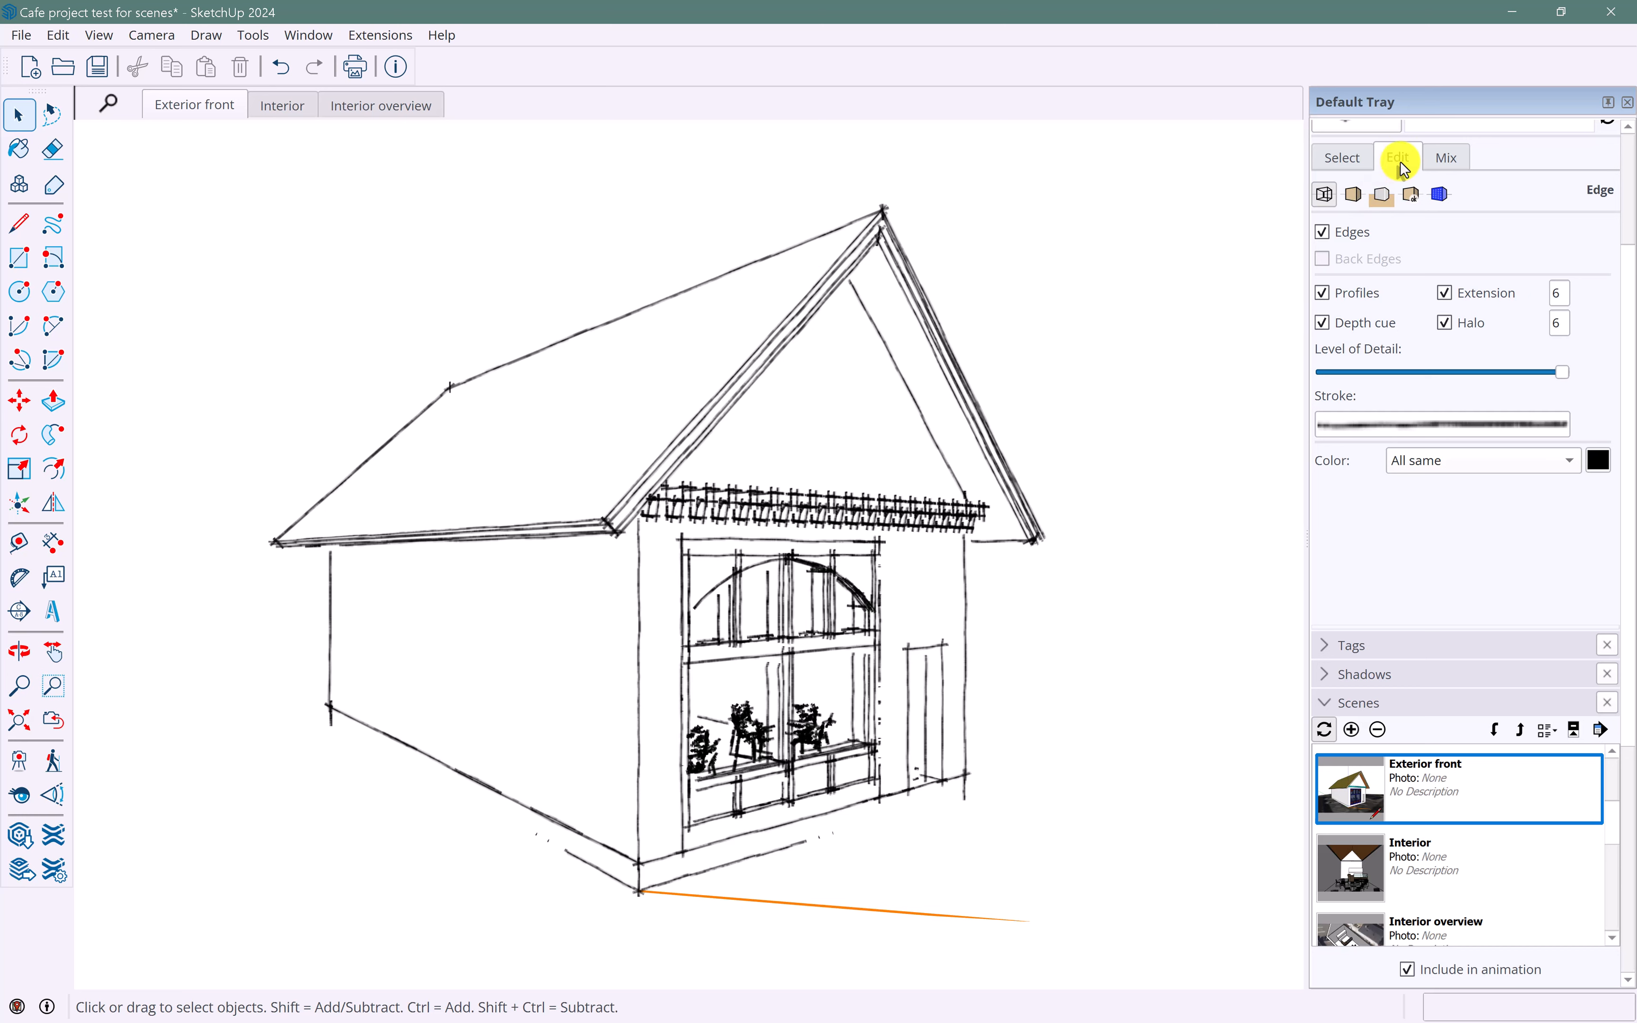
- Turn on the sky and ground in the style's background settings and check them against the cafe exterior
left_click(1356, 198)
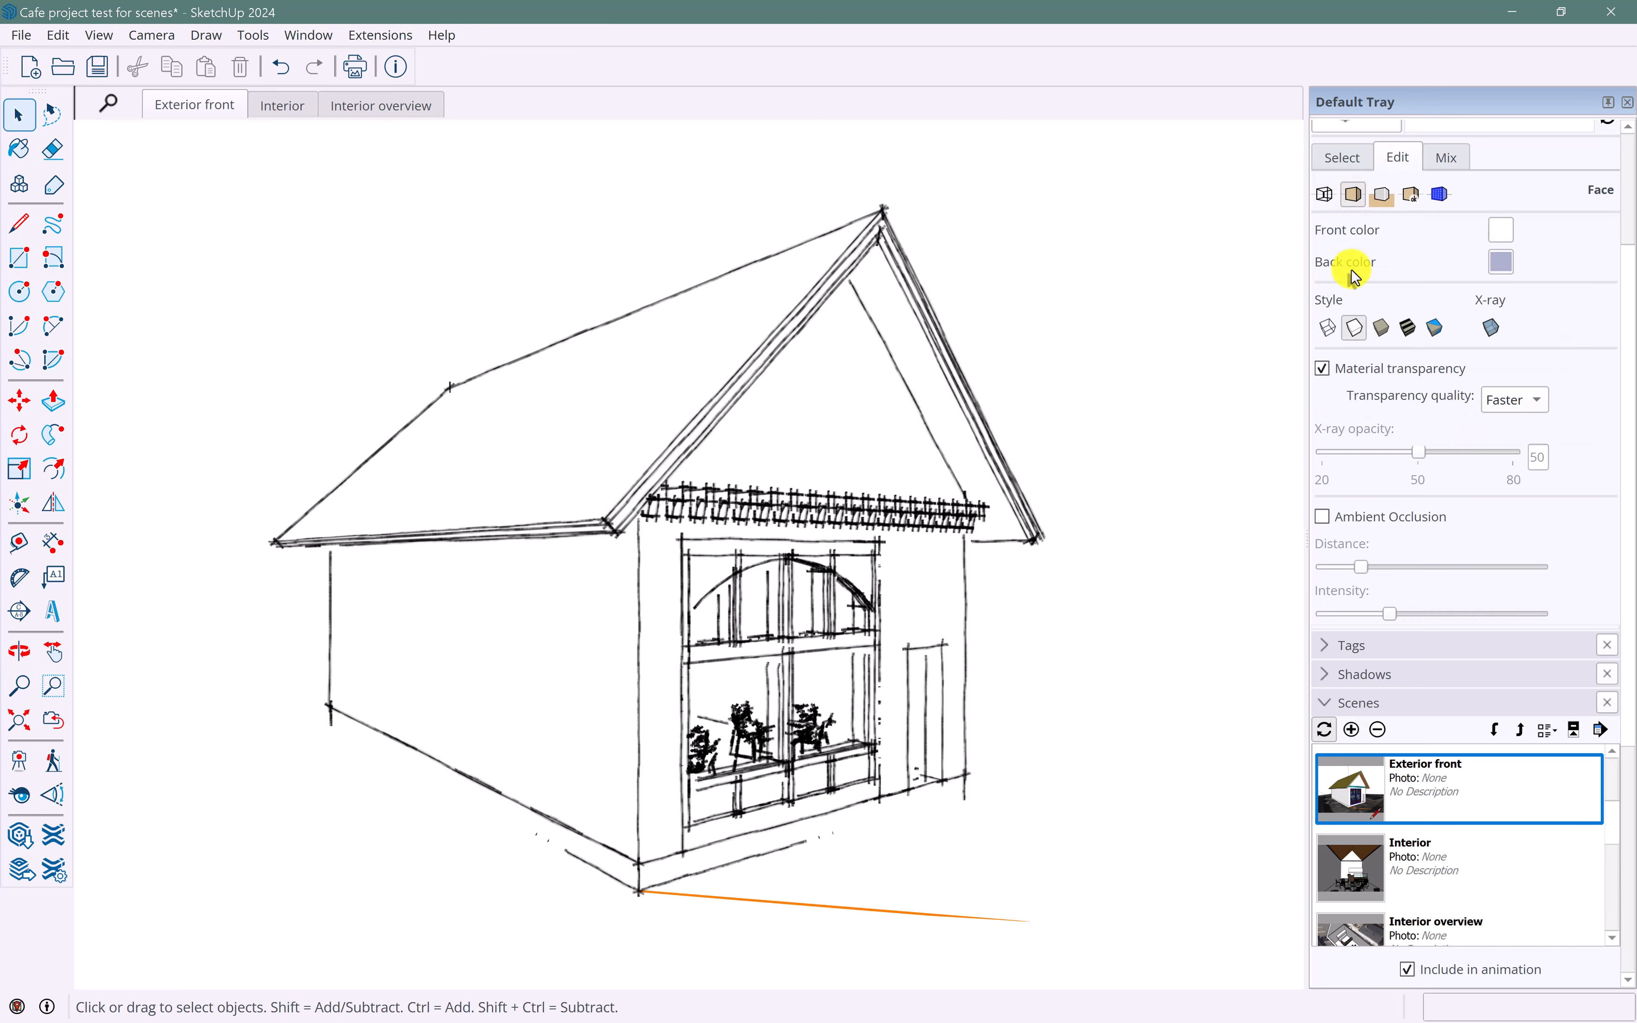
left_click(1395, 201)
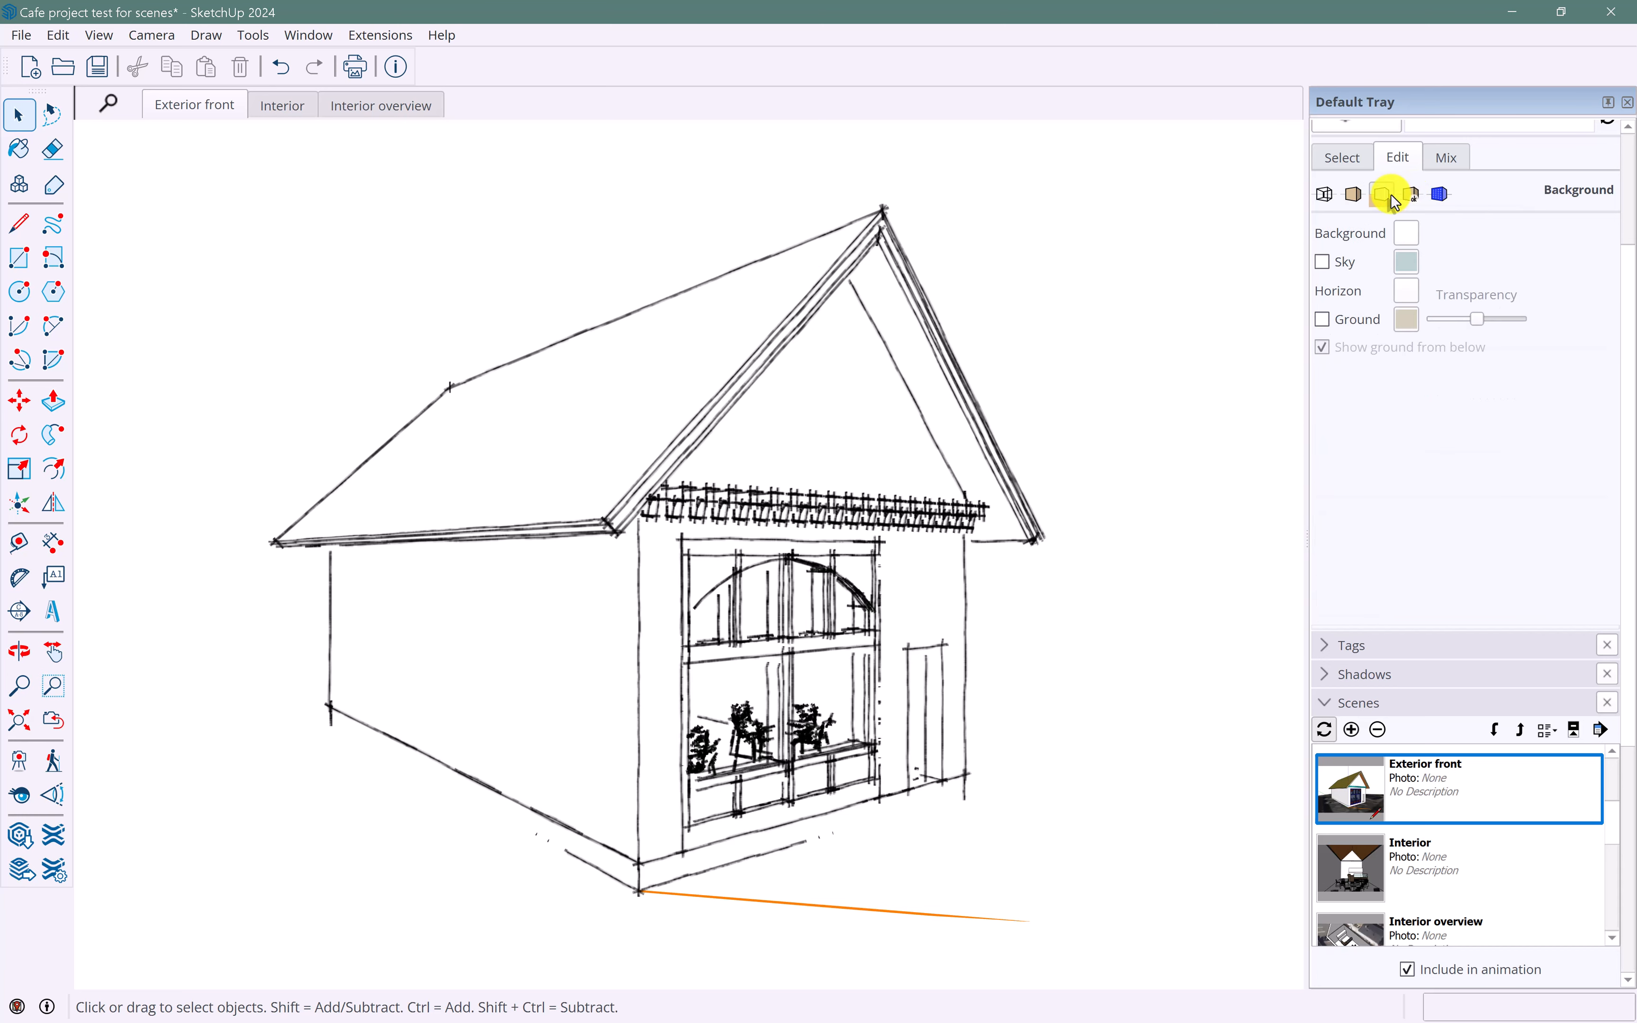
left_click(1324, 264)
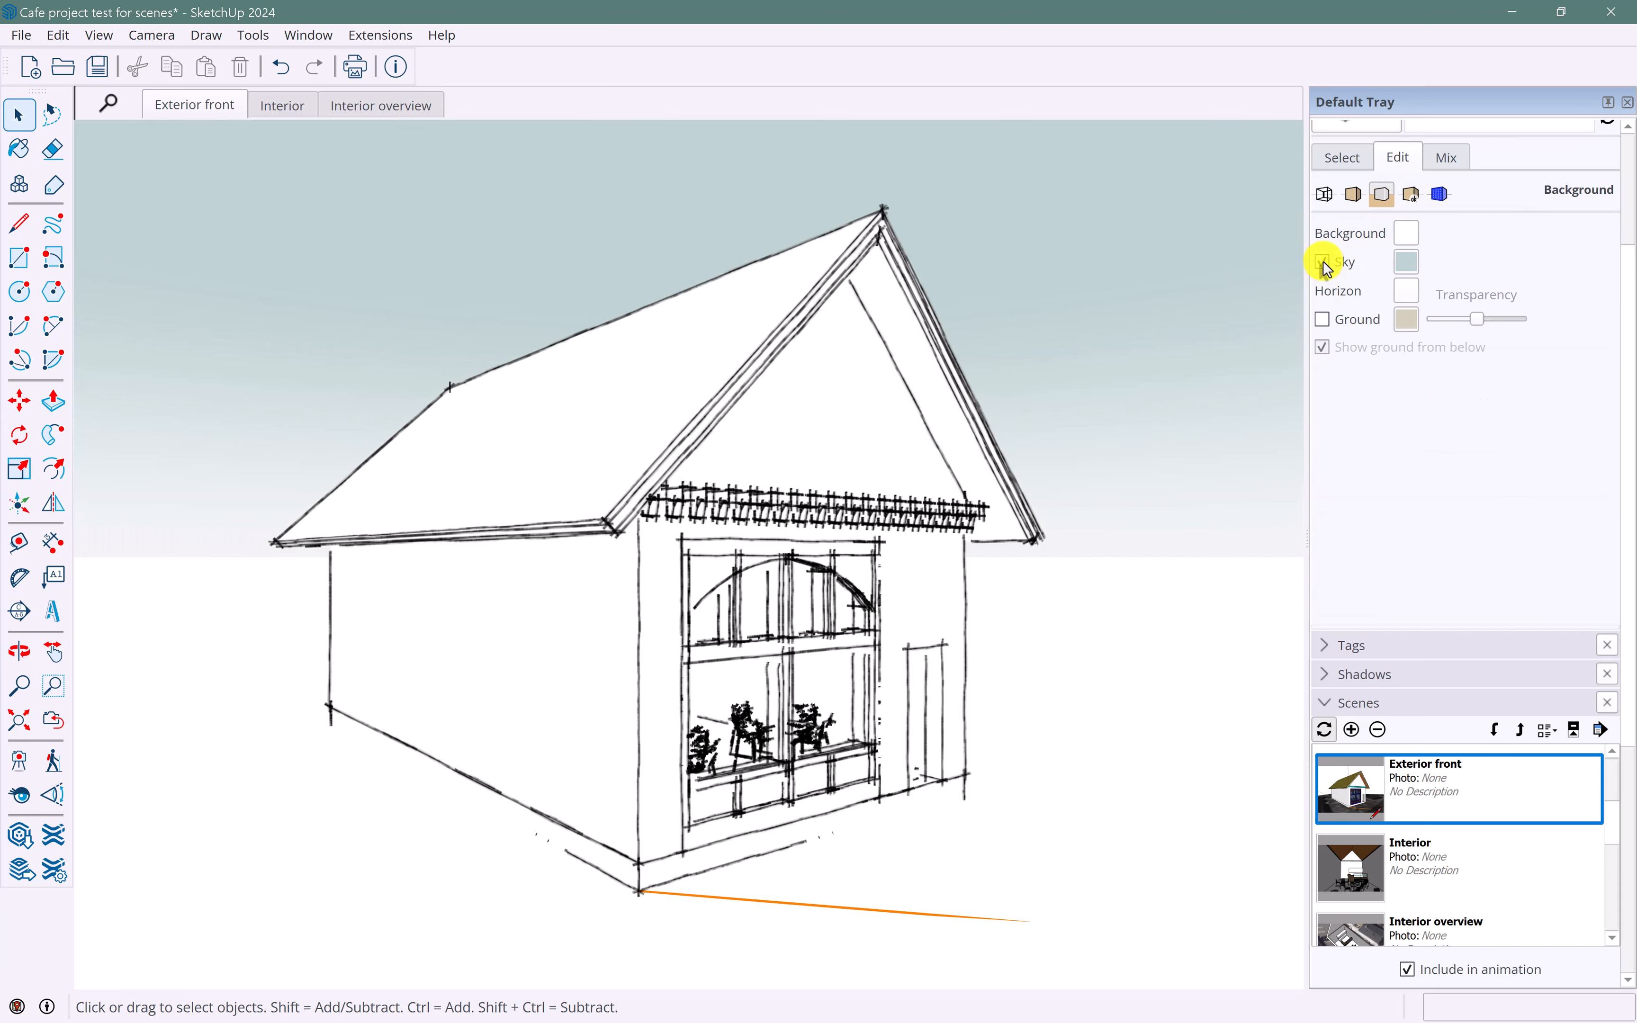
left_click(1323, 321)
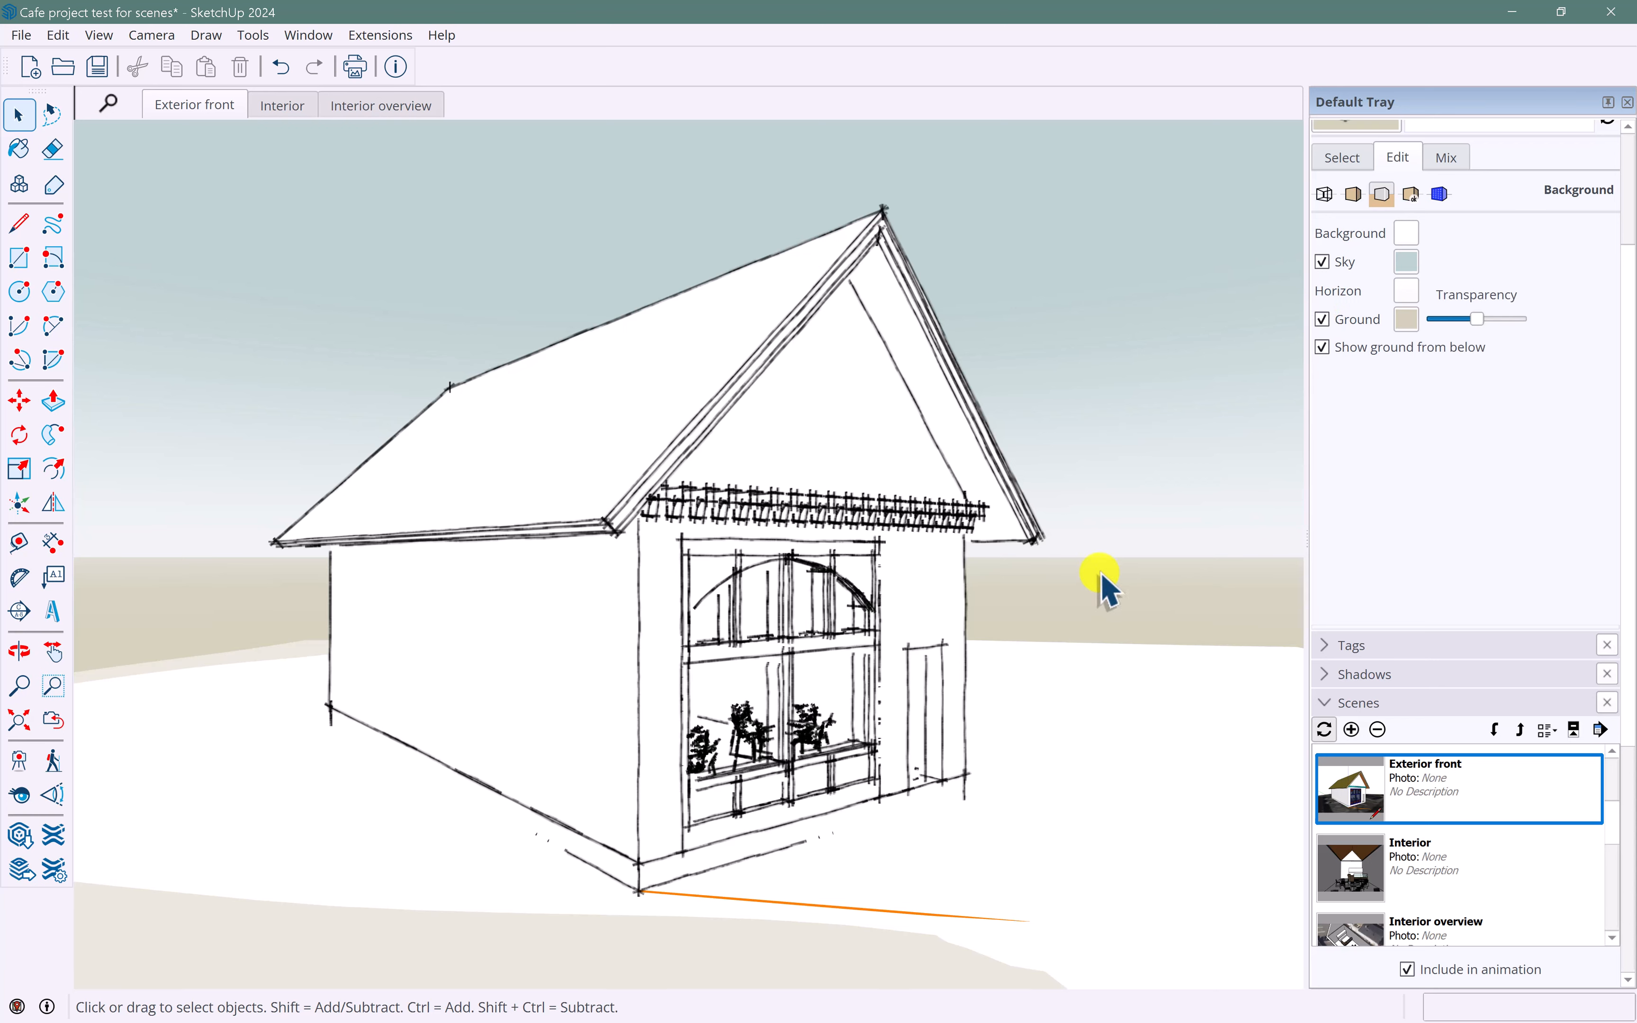
middle_click_drag(933, 486, 940, 501)
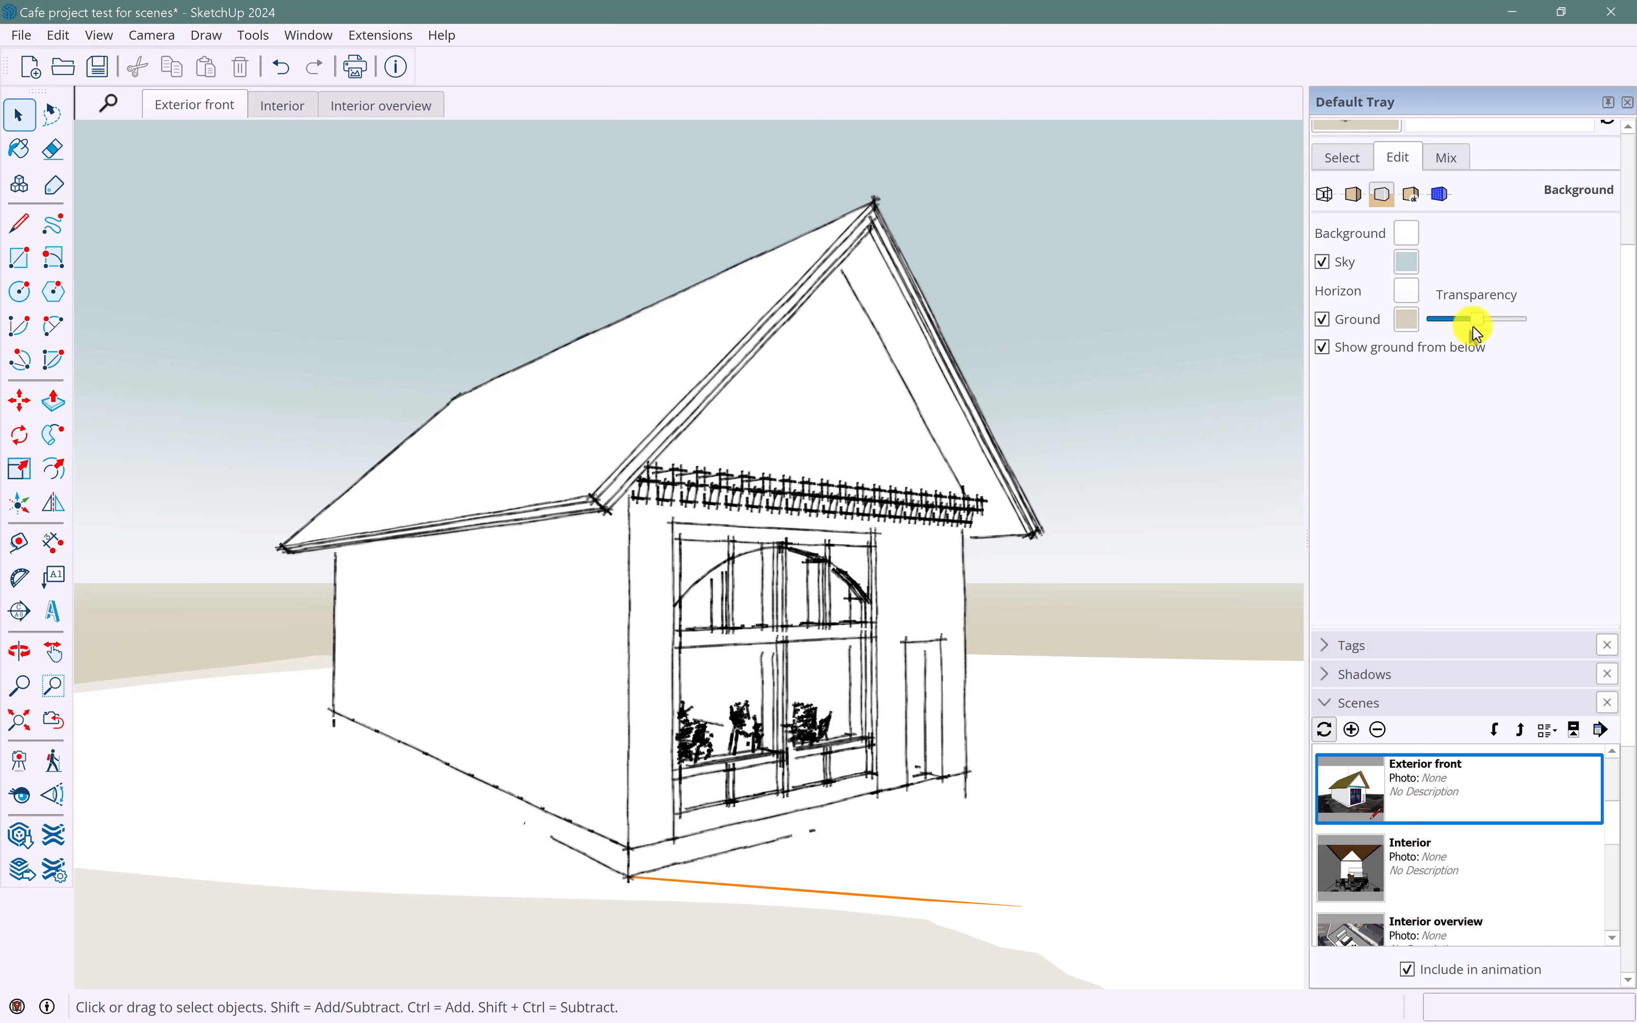
mouse_move(1478, 333)
left_mouse_down()
mouse_move(1428, 329)
mouse_move(1502, 346)
mouse_move(1471, 346)
left_mouse_up()
- Review the watermark settings, then keep the model axes hidden and turn off guides in the style's modeling settings
left_click(1413, 193)
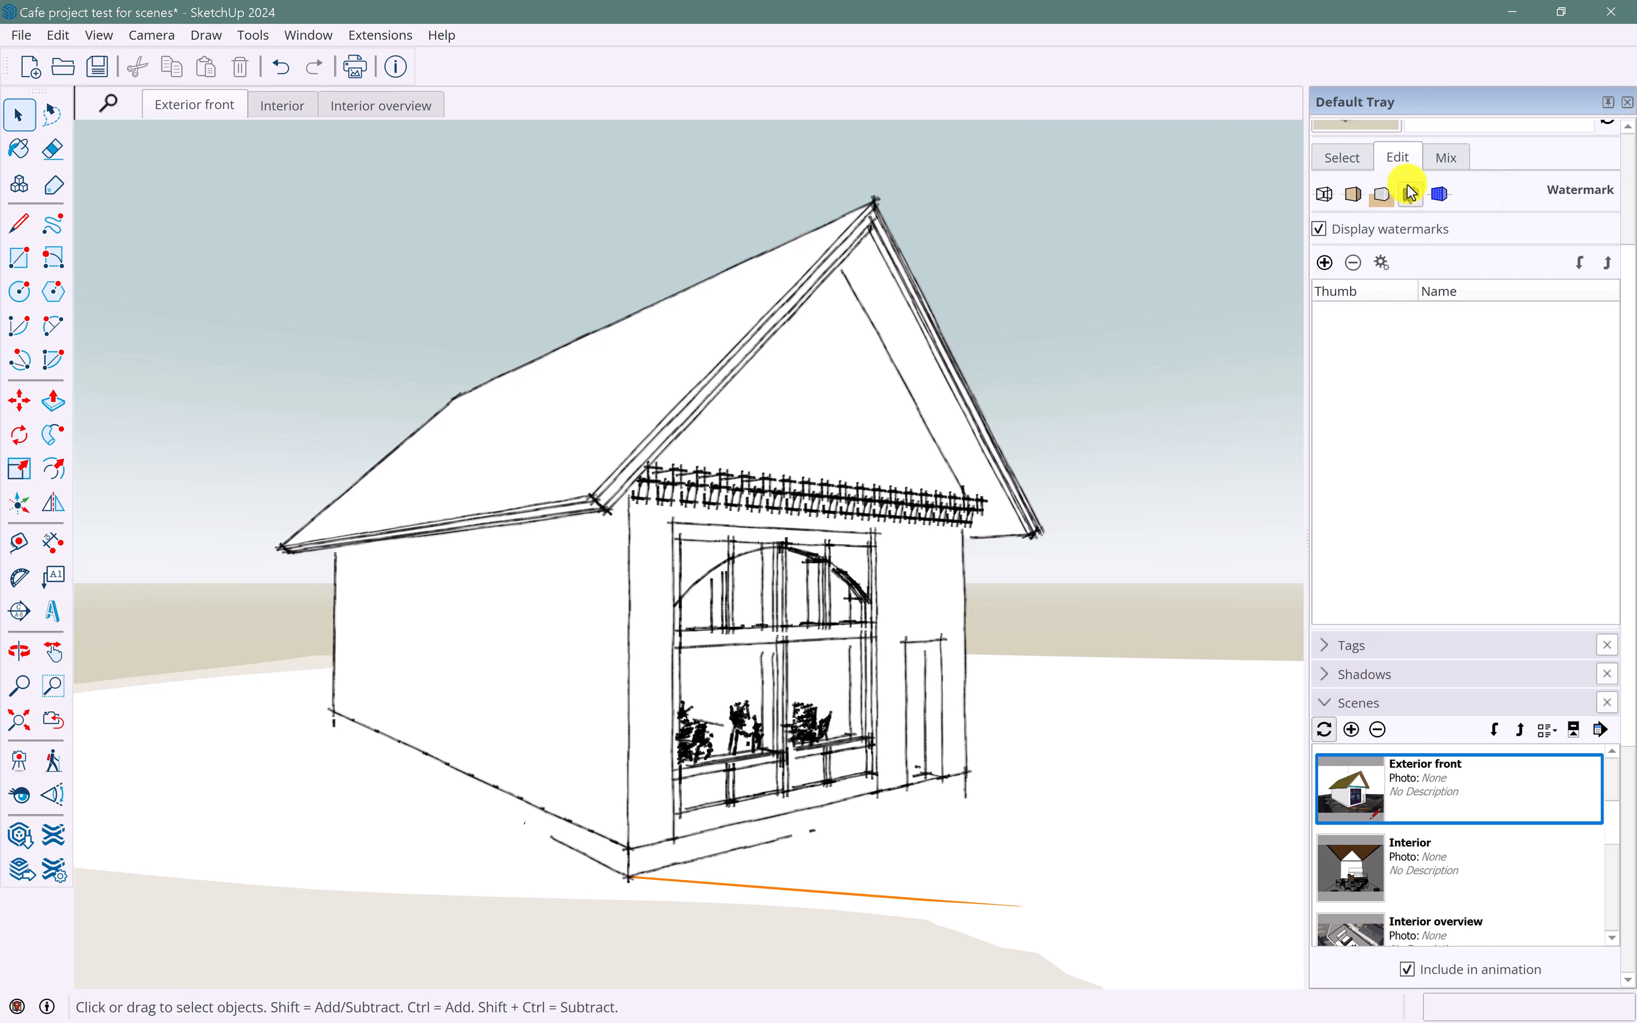
left_click(1444, 198)
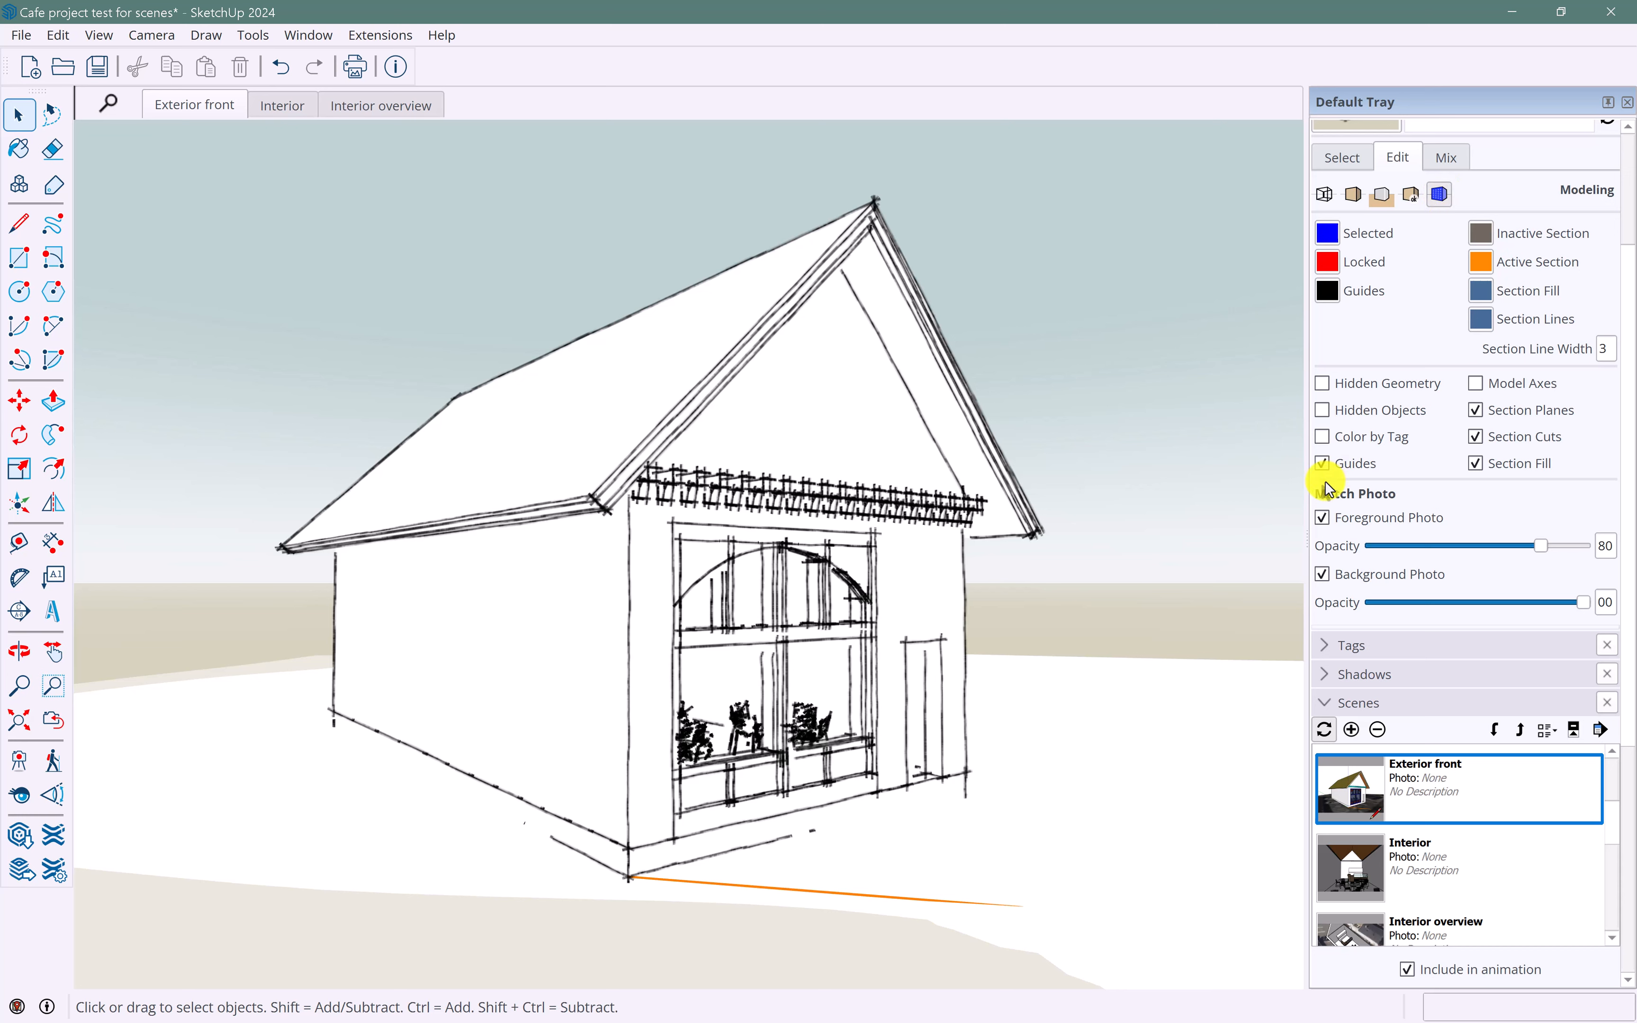
left_click(1476, 384)
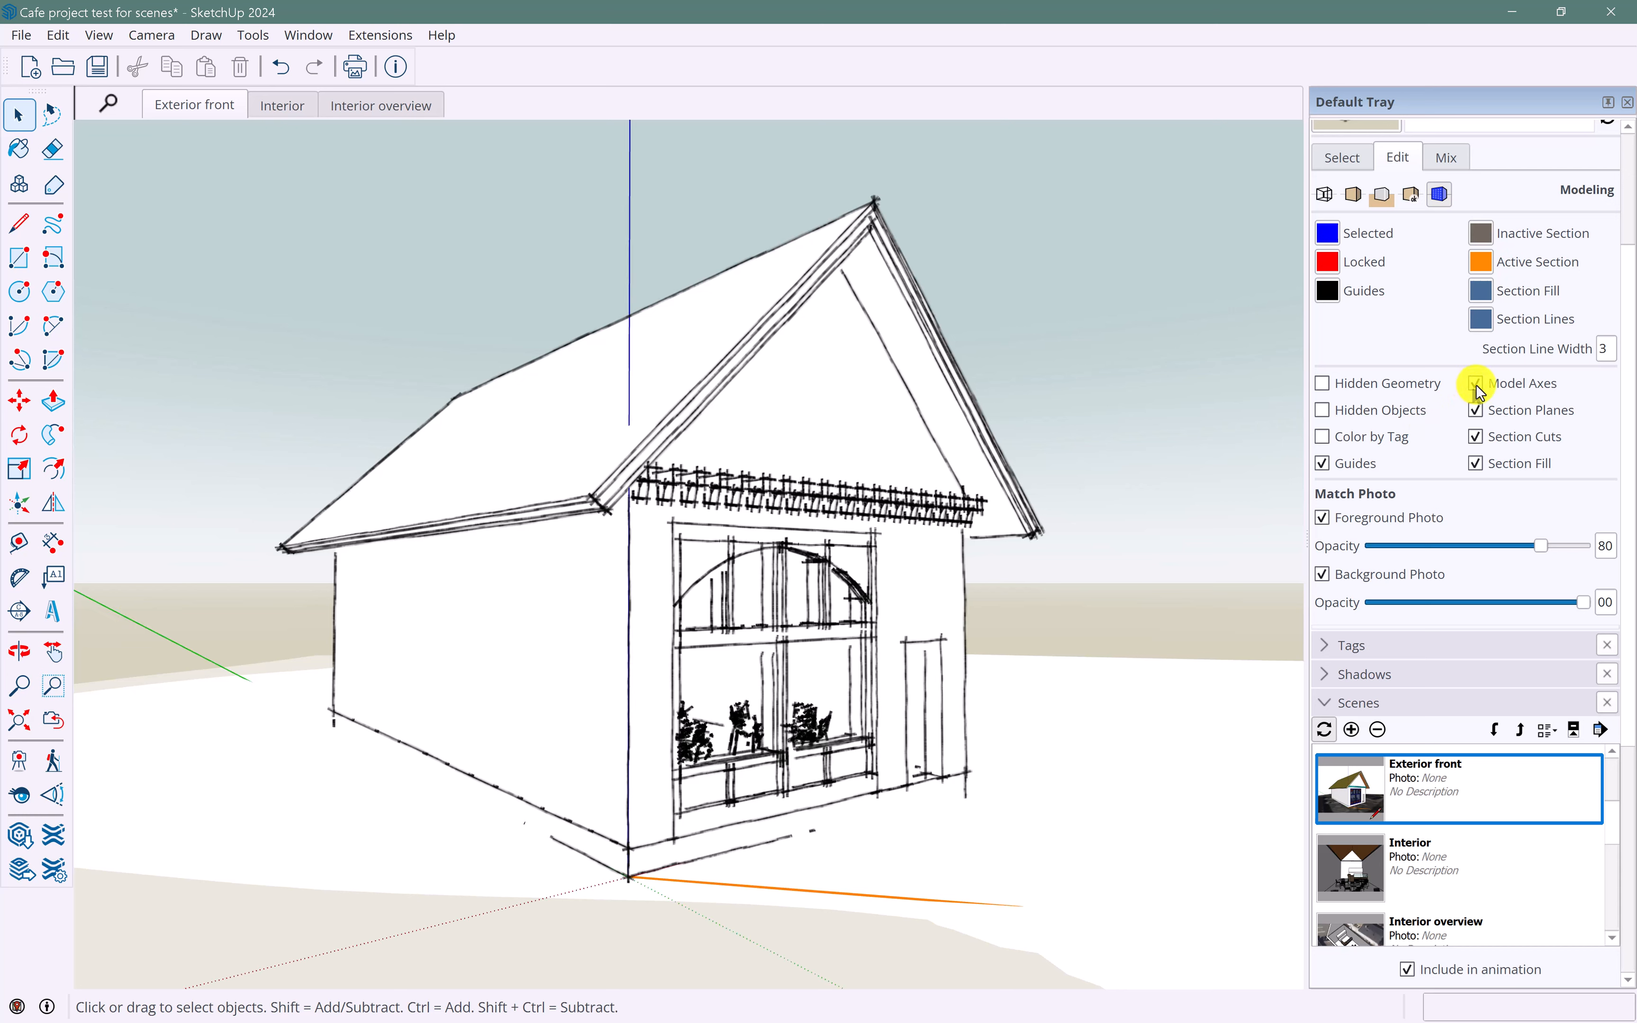
left_click(1477, 385)
left_click(1477, 385)
left_click(1477, 385)
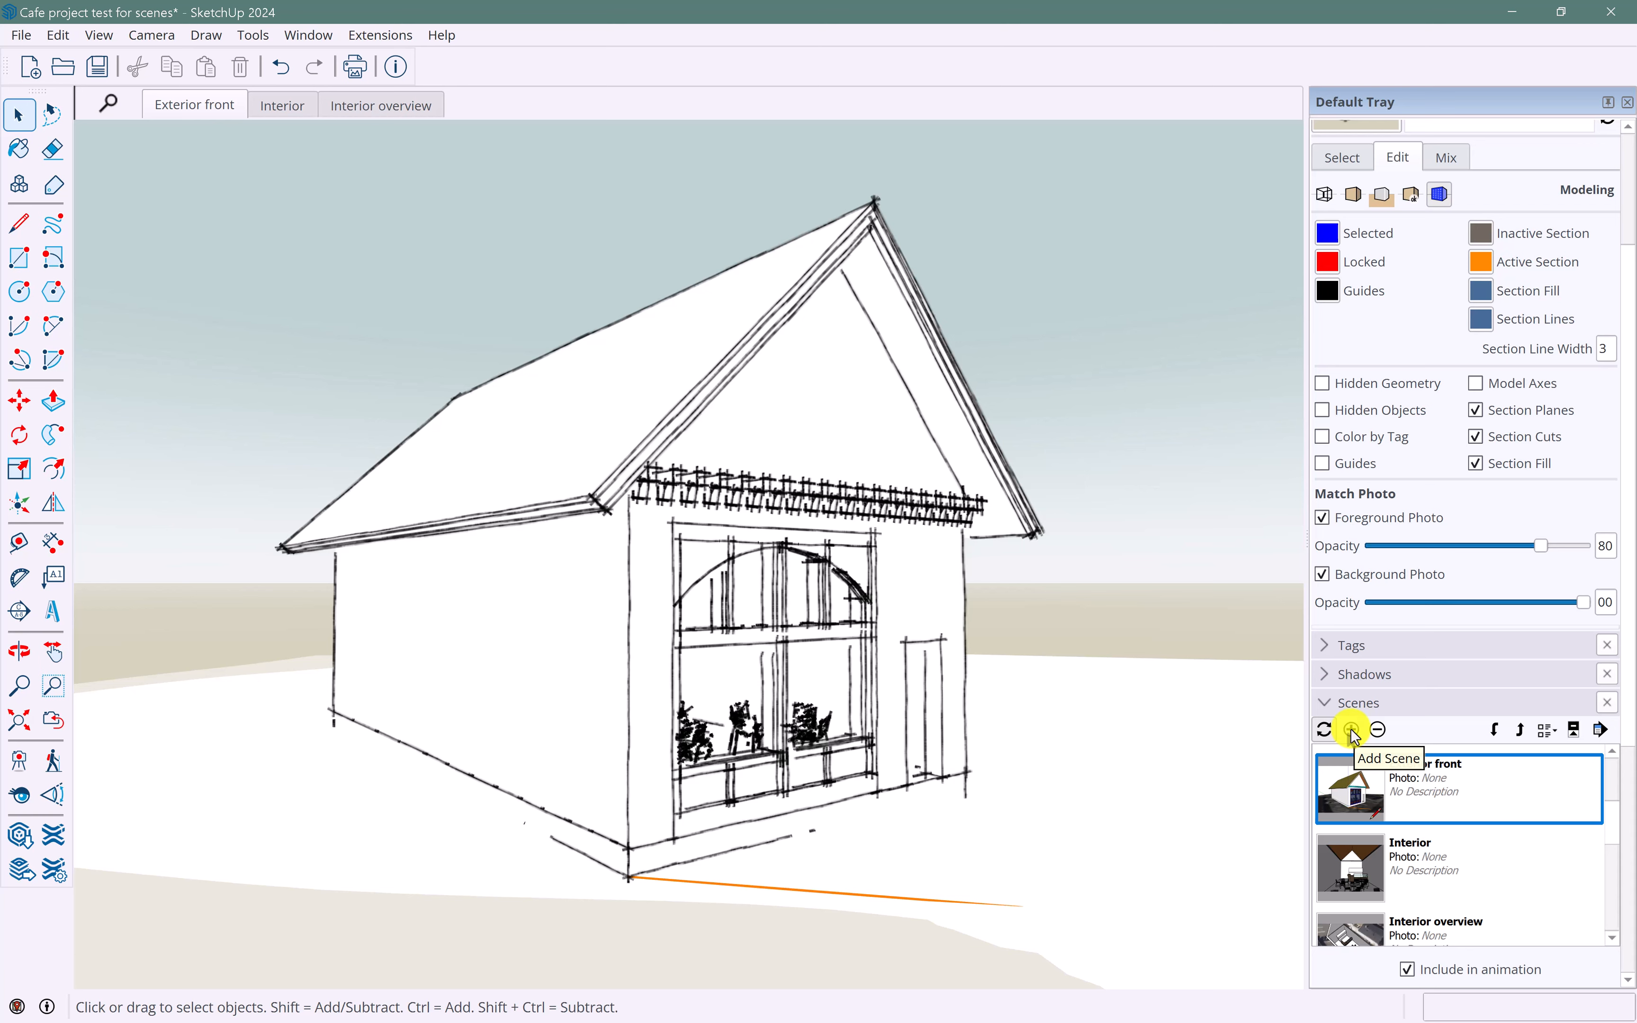
- Add a new scene after Exterior front, updating the selected style with the changes, and return to the Exterior front scene
scroll(1340, 201, "up", 3)
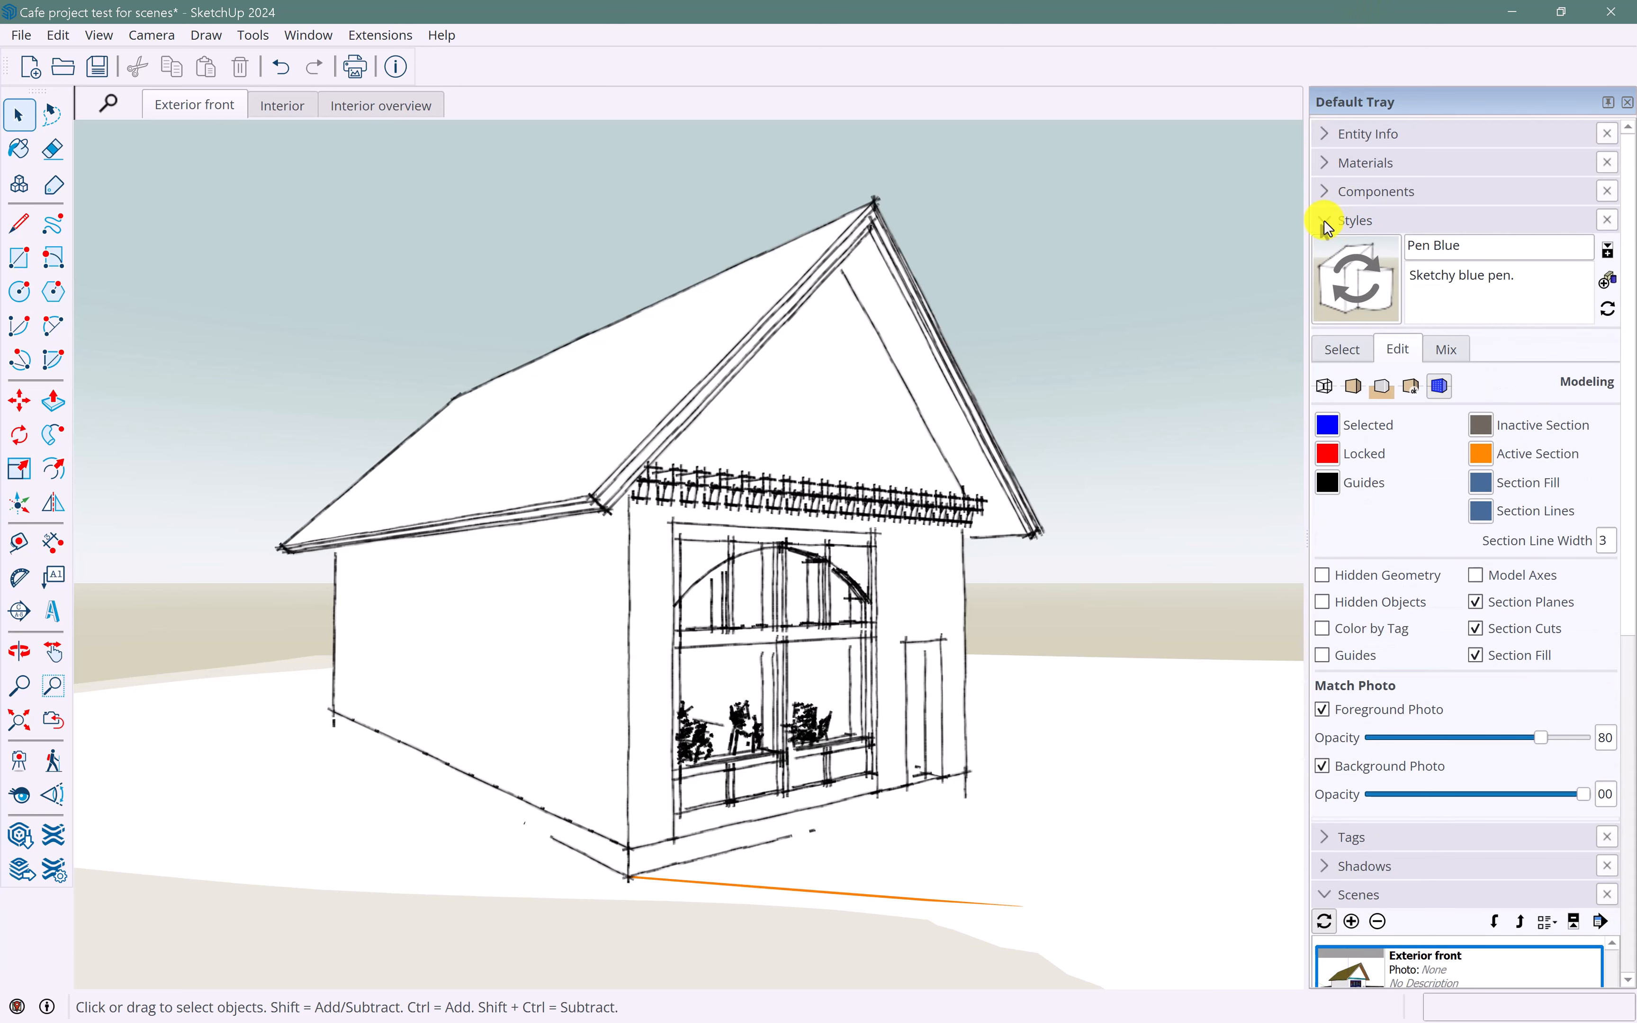
left_click(1326, 222)
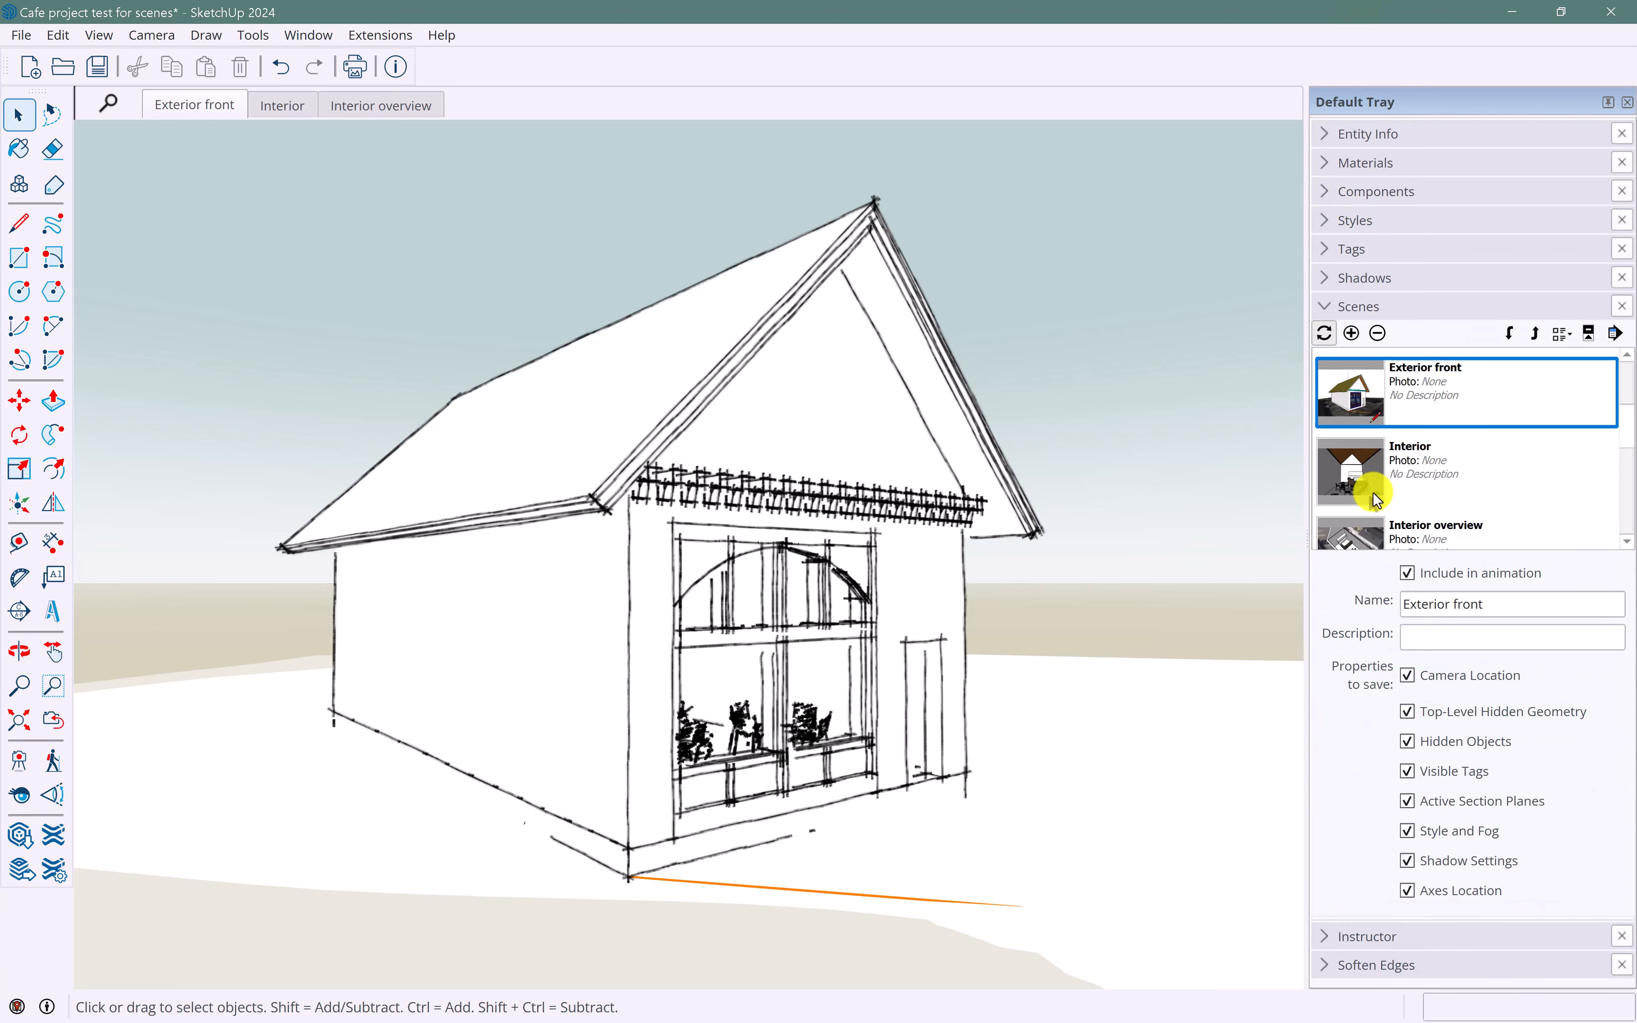
right_click(204, 119)
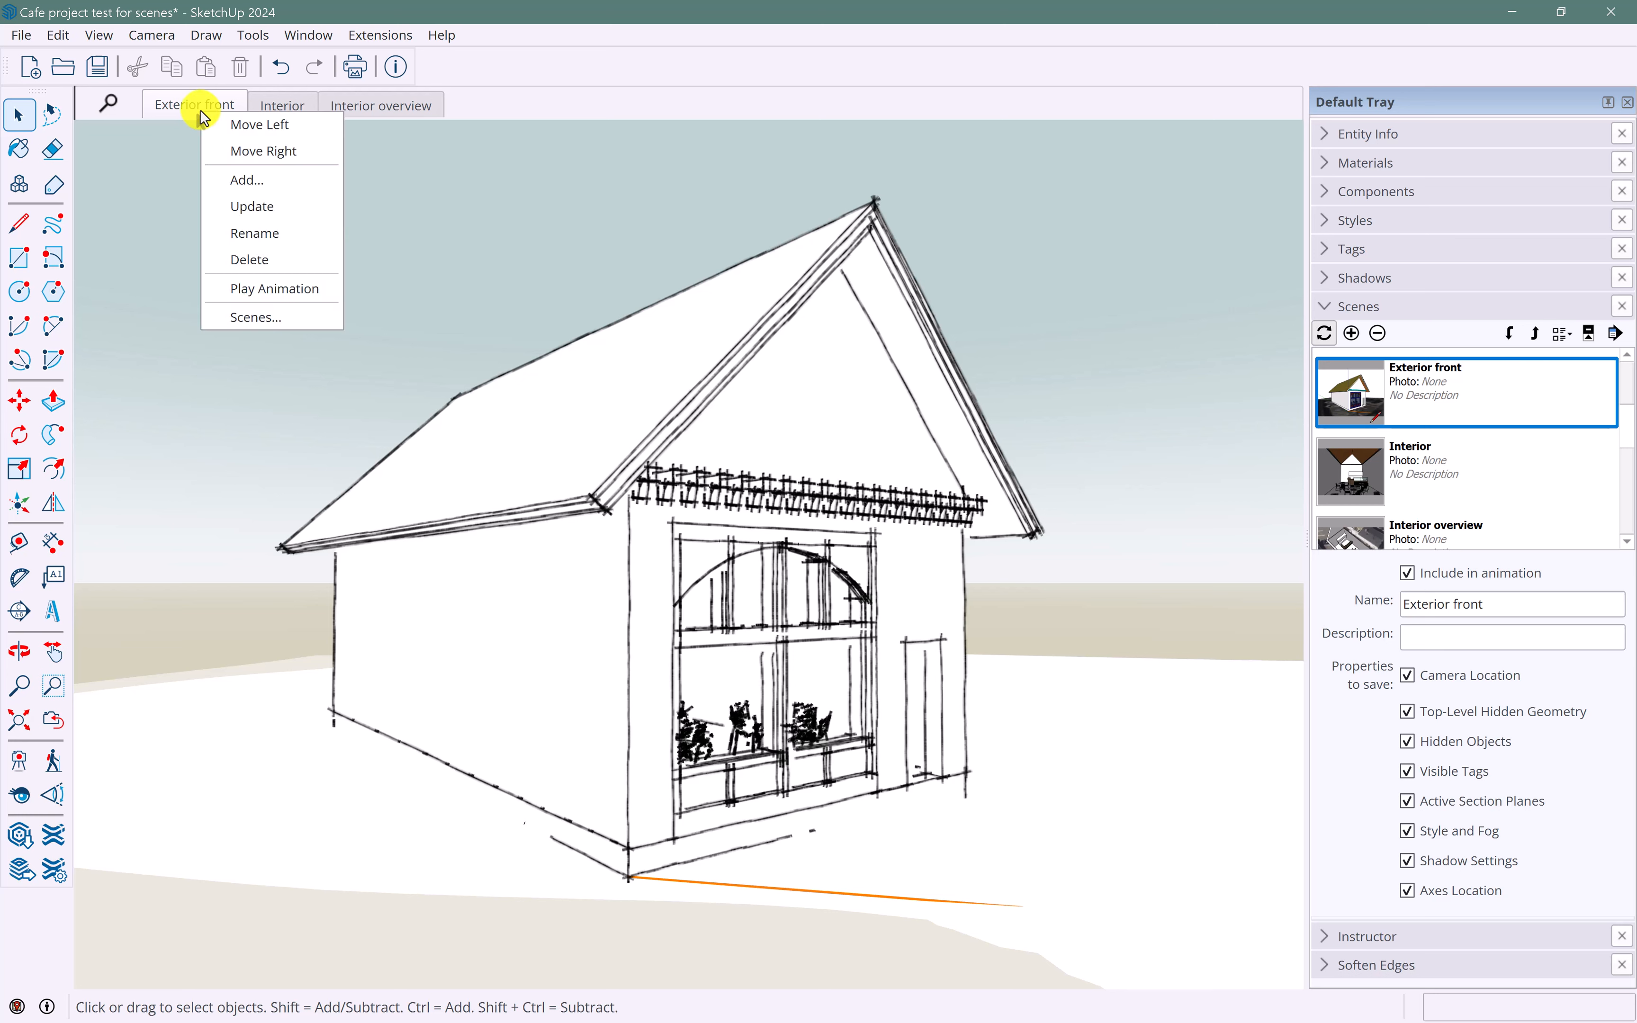
left_click(248, 179)
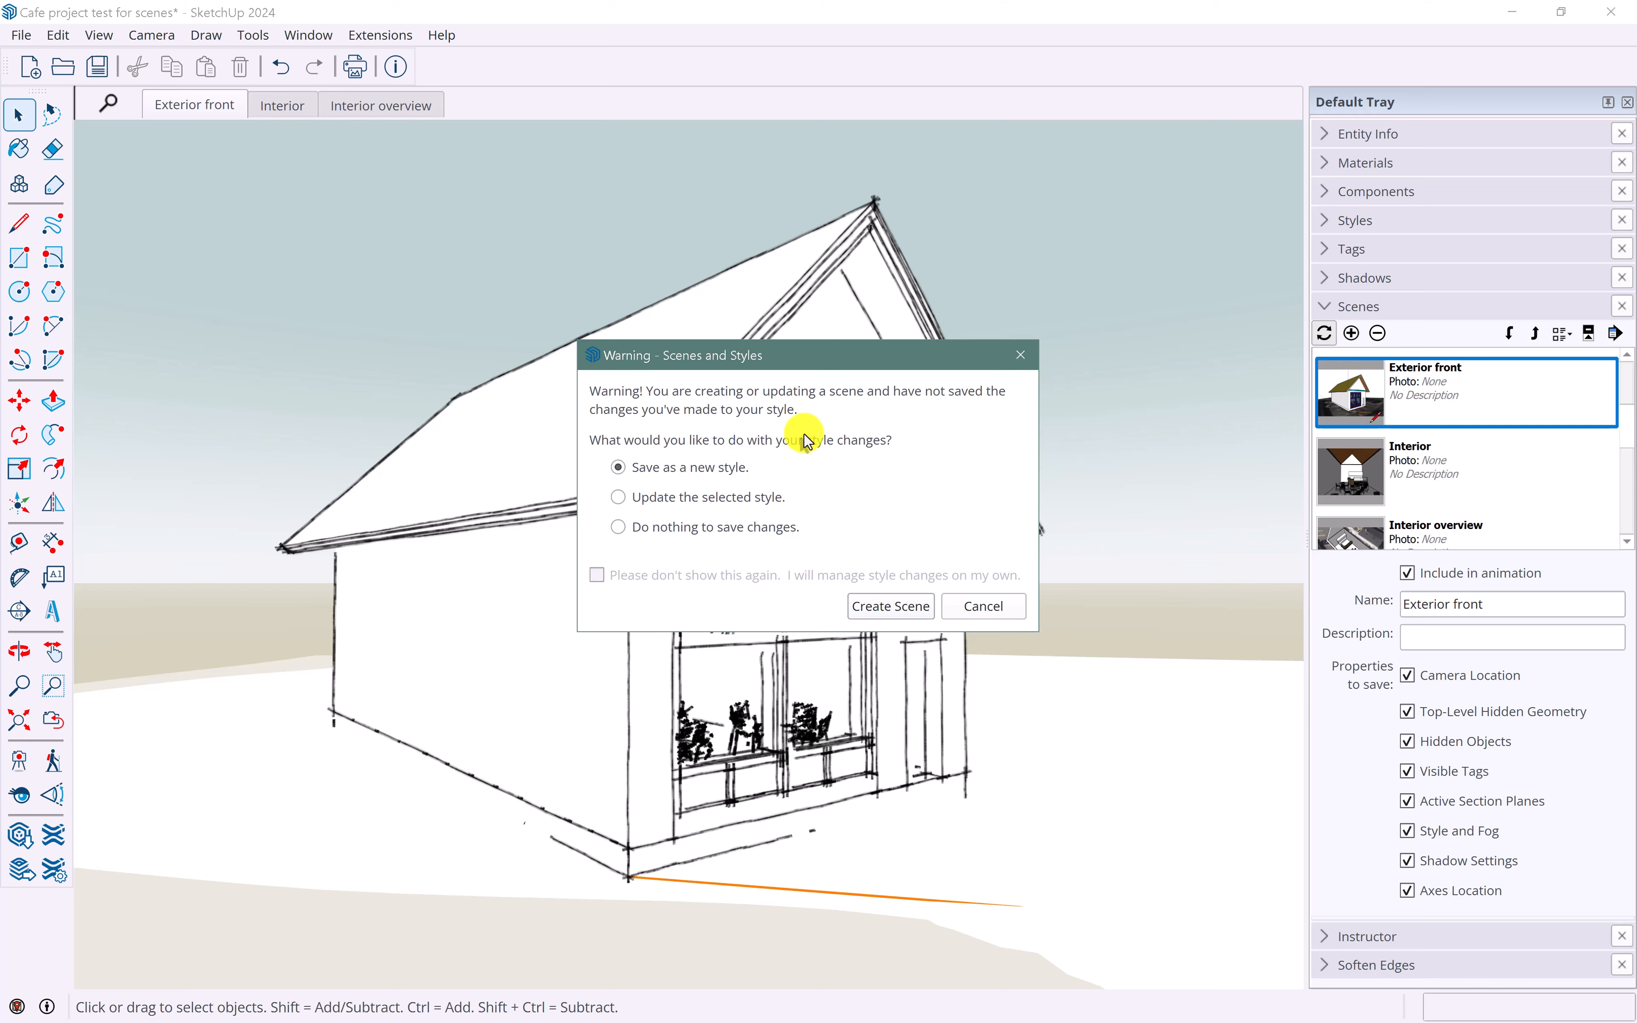
left_click_drag(757, 369, 812, 376)
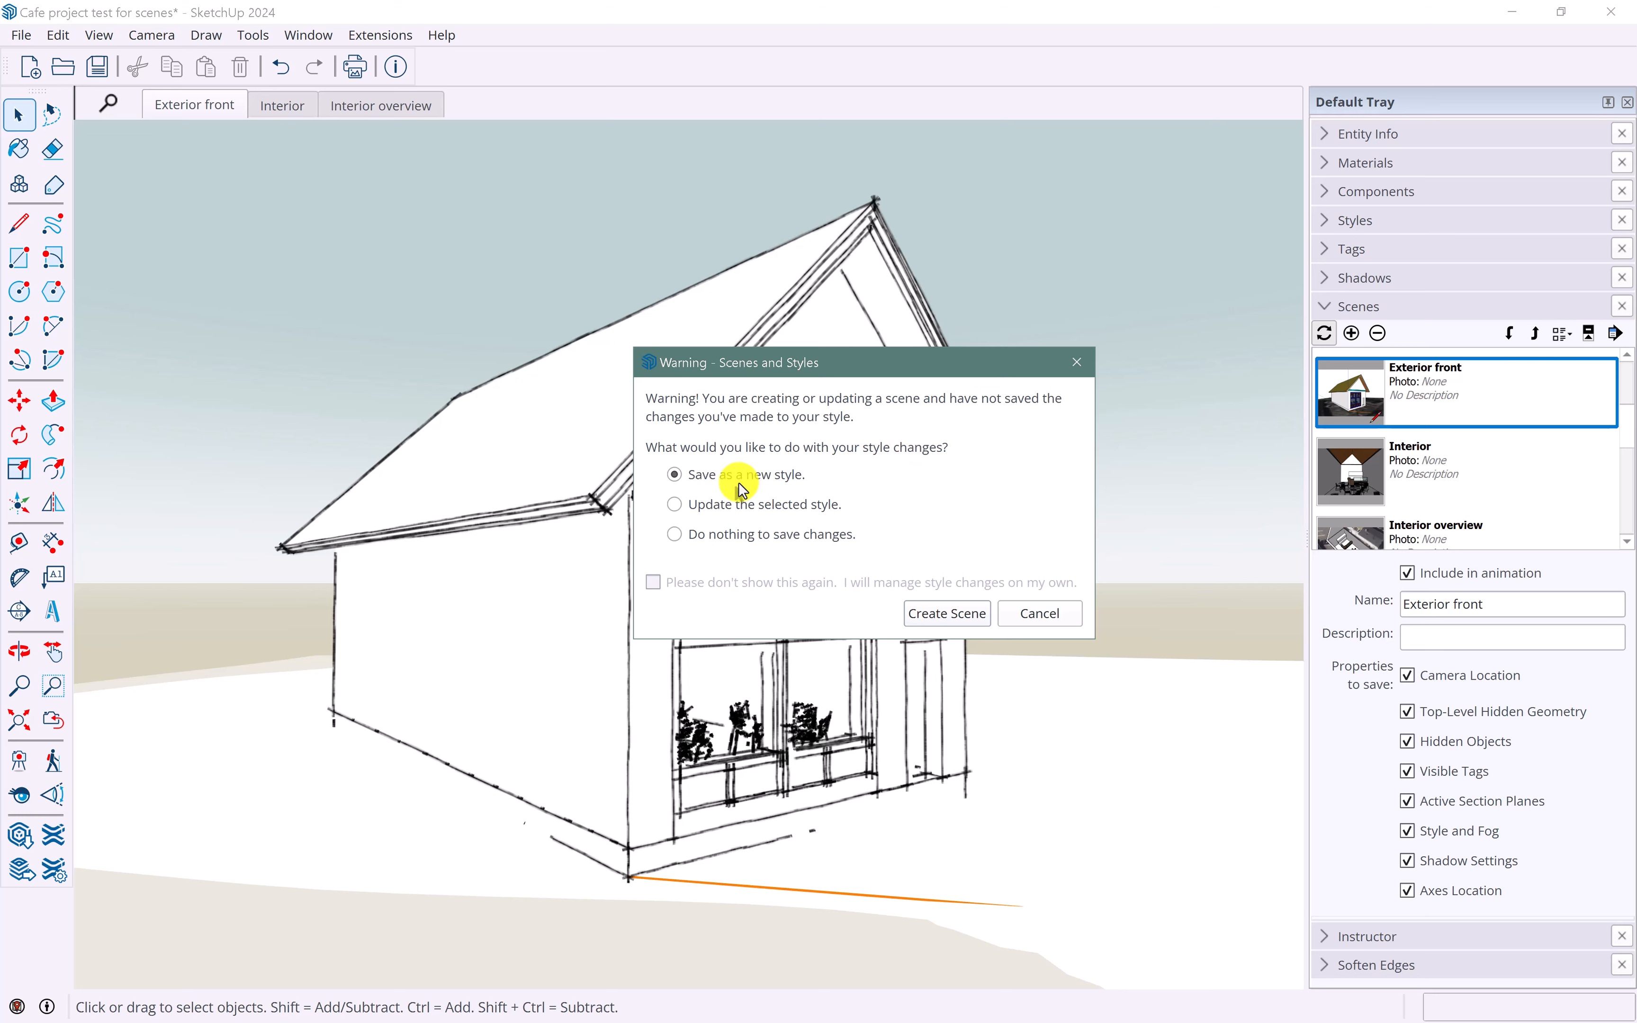
left_click(675, 505)
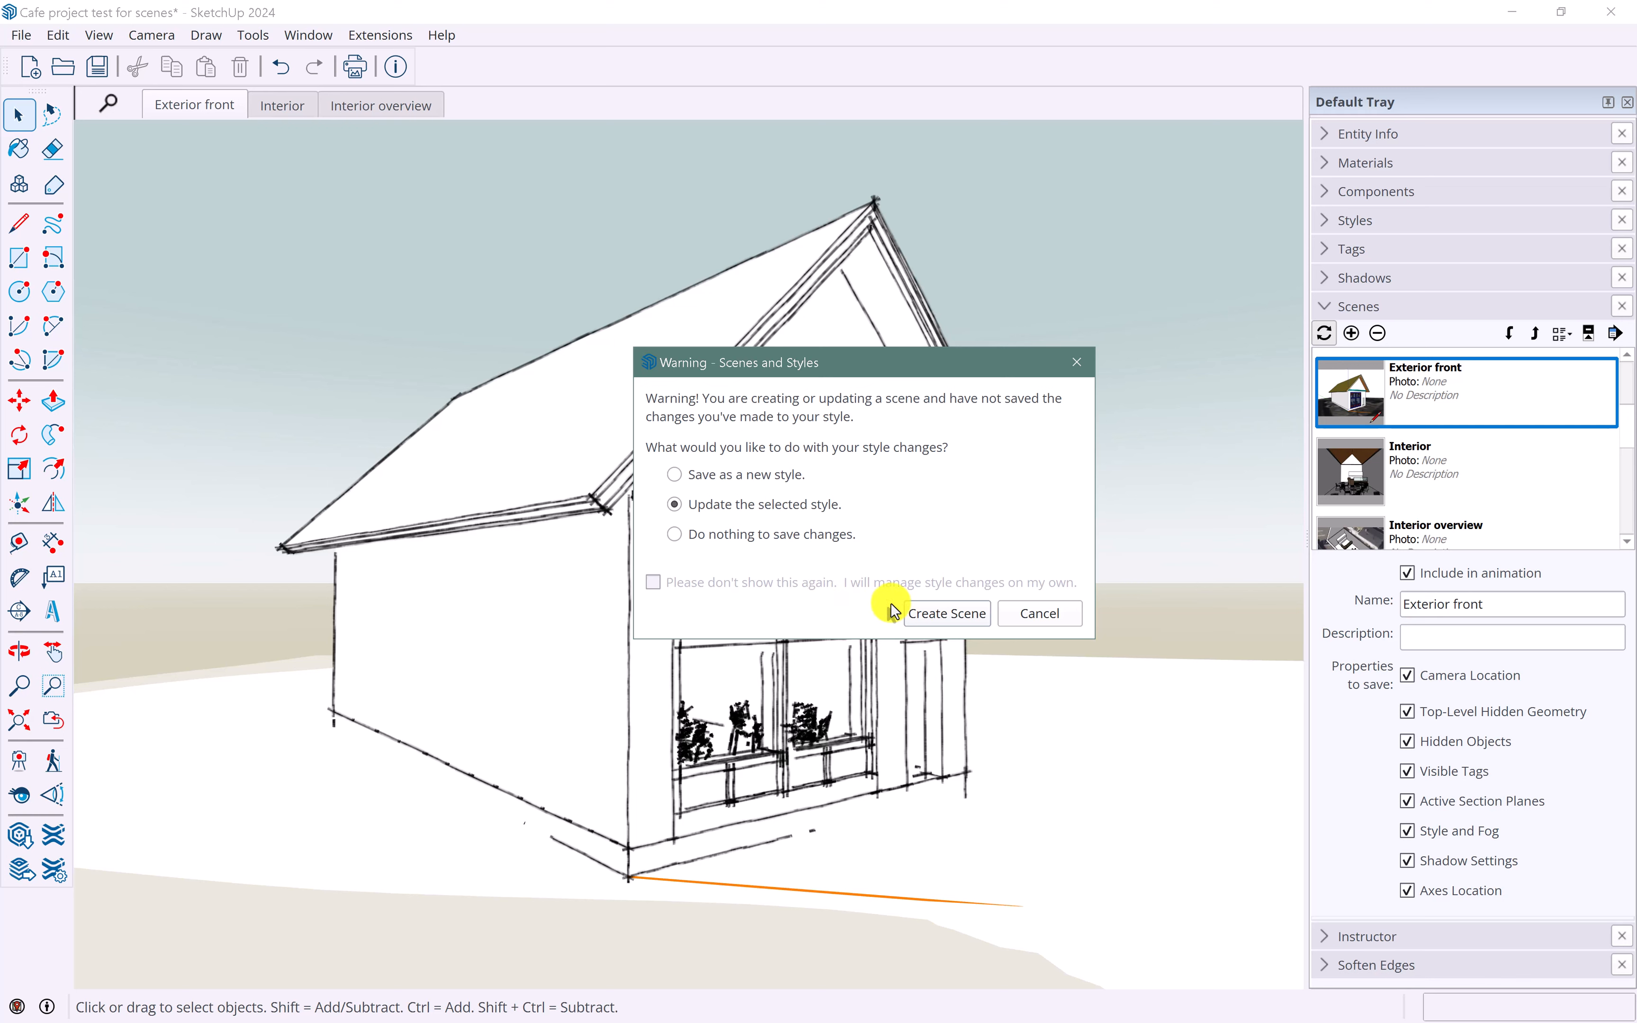
left_click(927, 613)
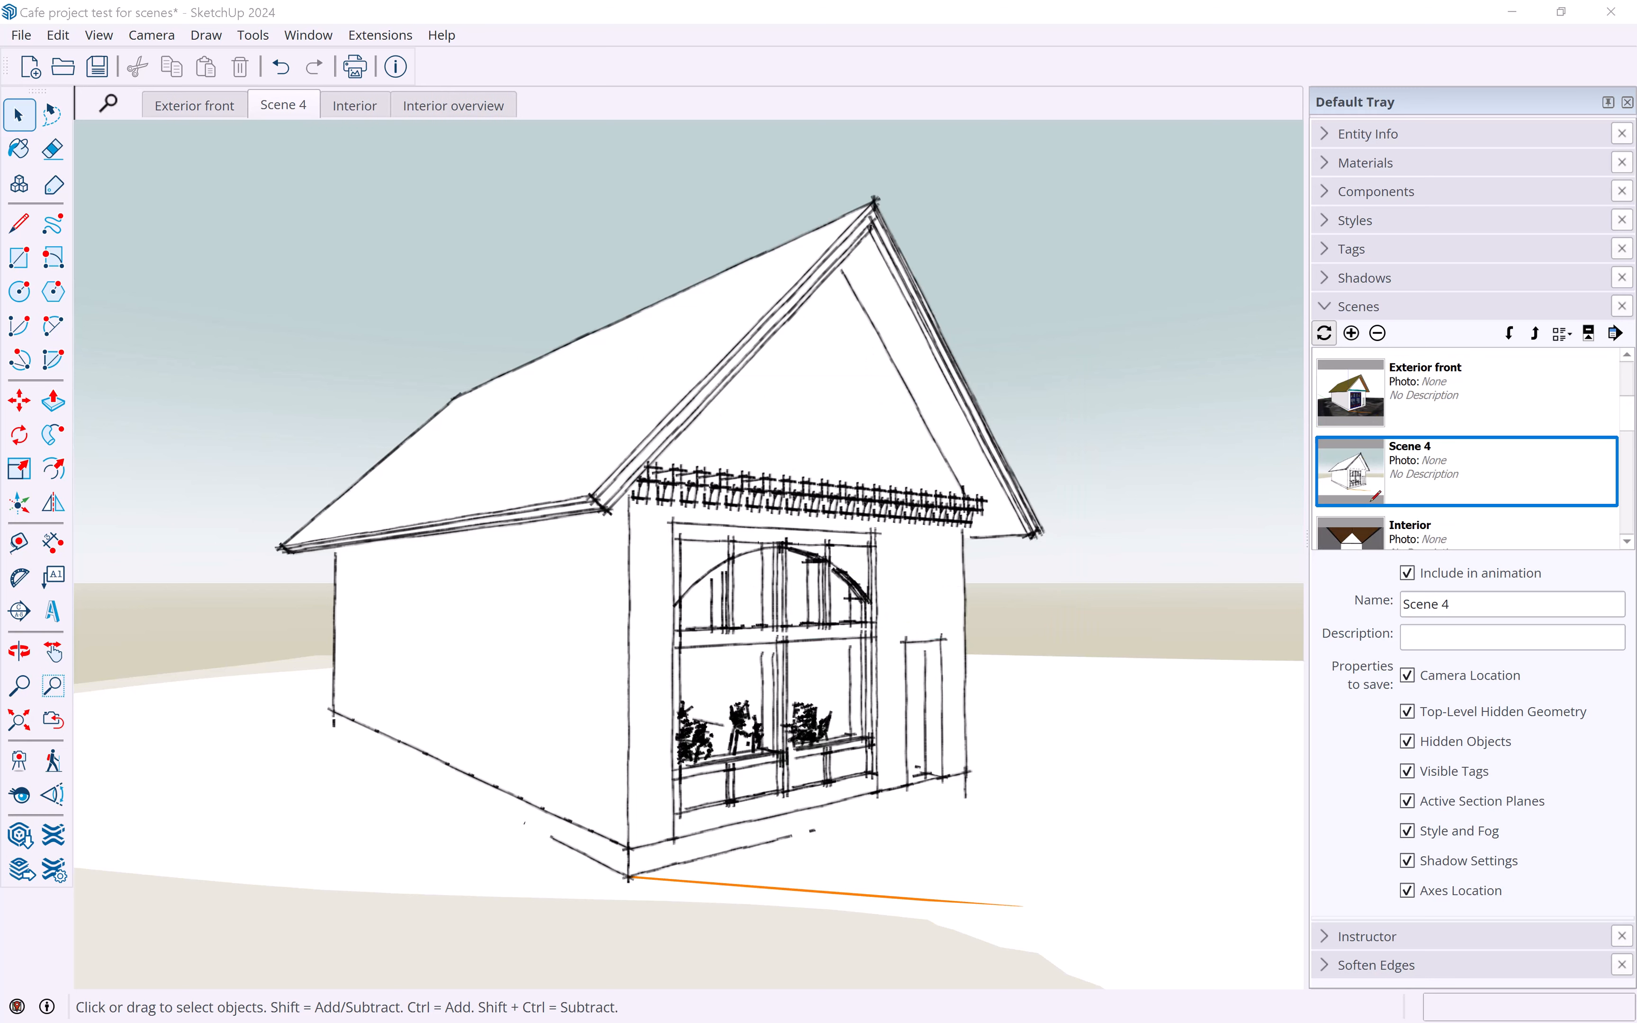
left_click(205, 107)
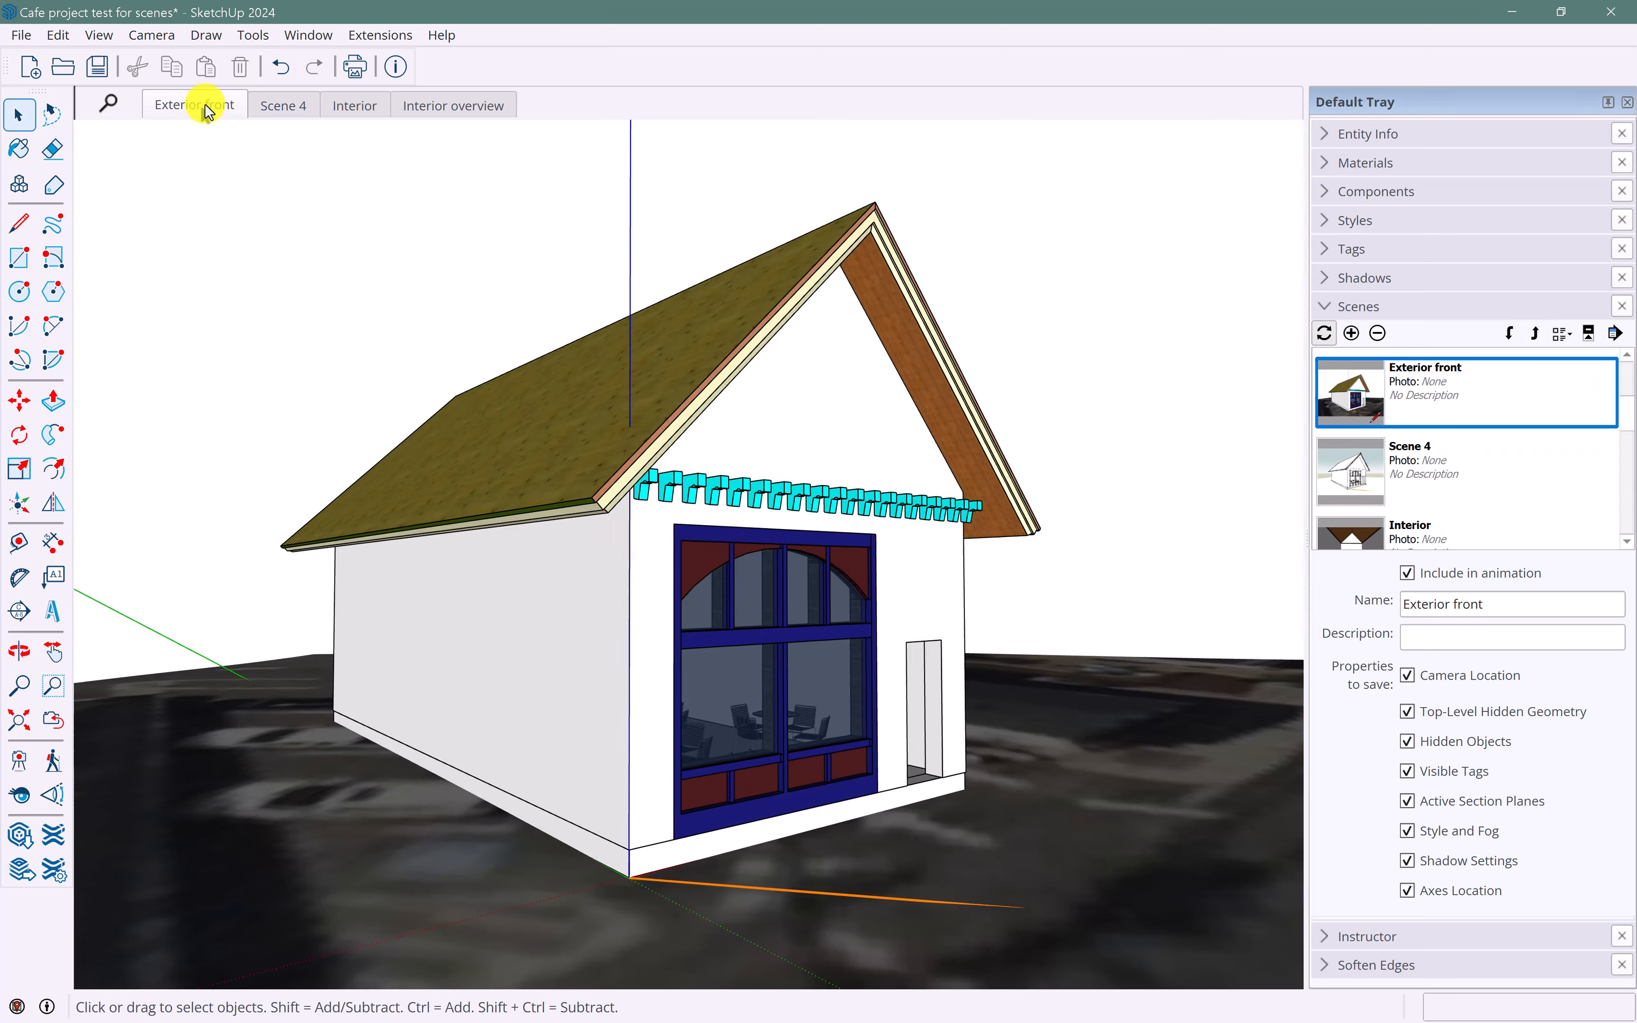
- Compare the sketch-style Scene 4 with the Exterior front scene, checking the sketched cafe up close
left_click(286, 107)
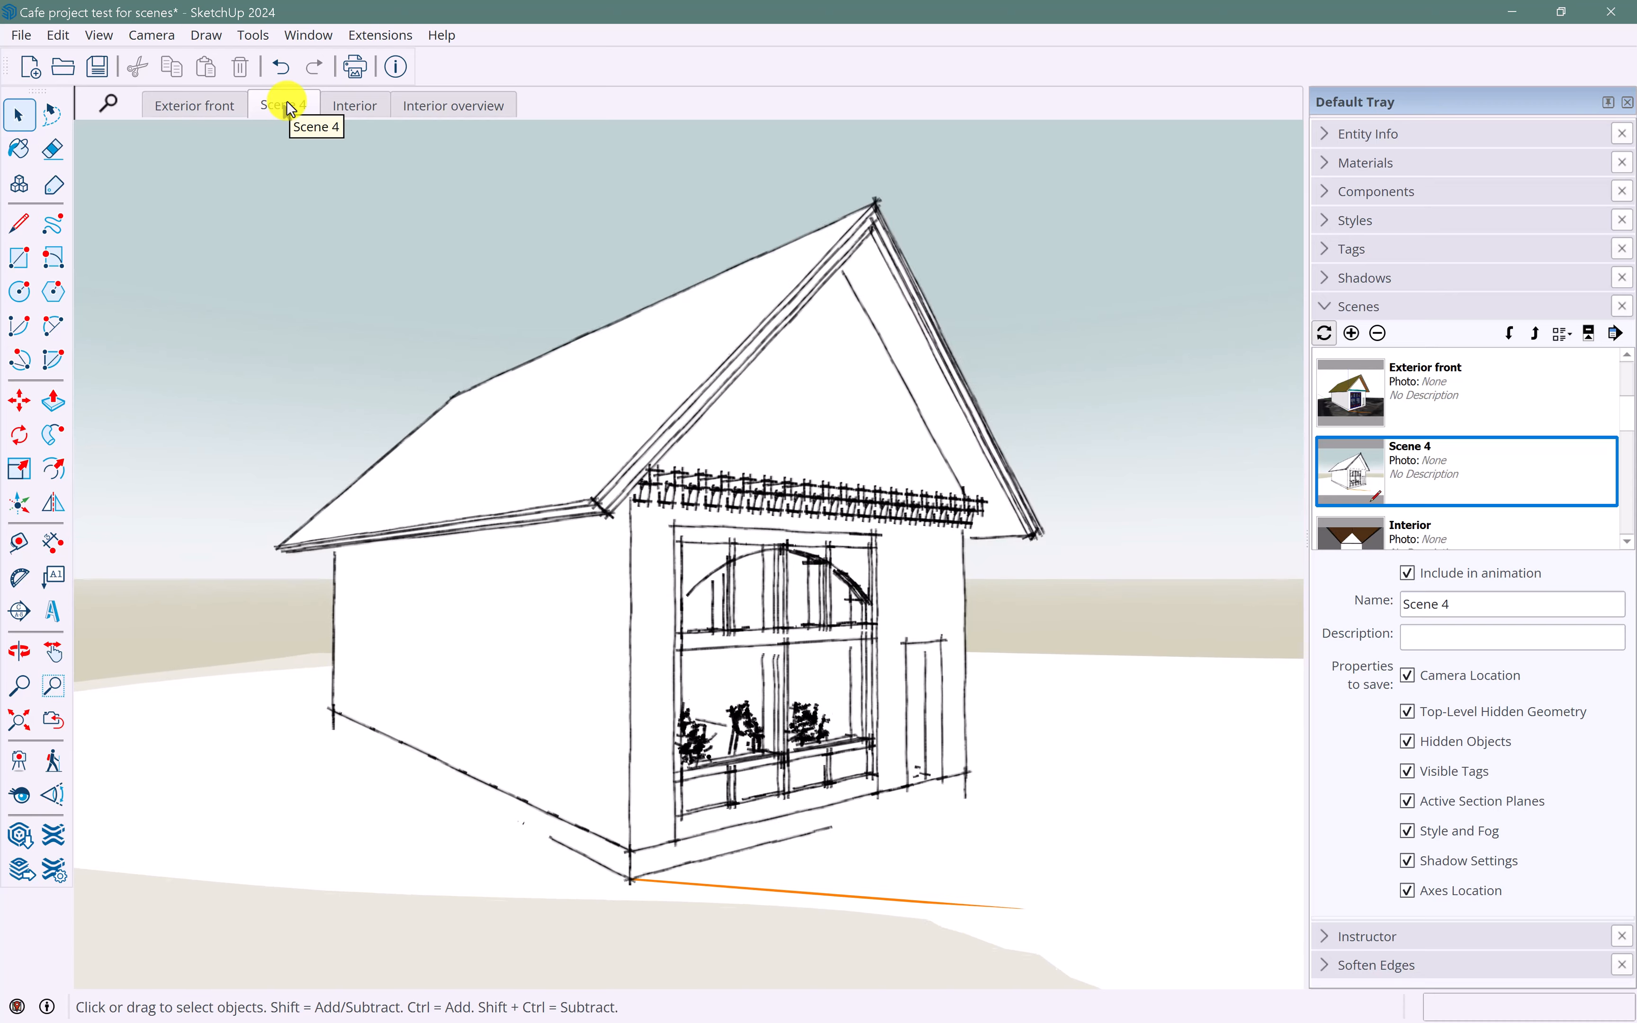
mouse_move(789, 826)
middle_mouse_down()
mouse_move(760, 833)
mouse_move(757, 910)
mouse_move(788, 840)
middle_mouse_up()
scroll(676, 693, "up", 2)
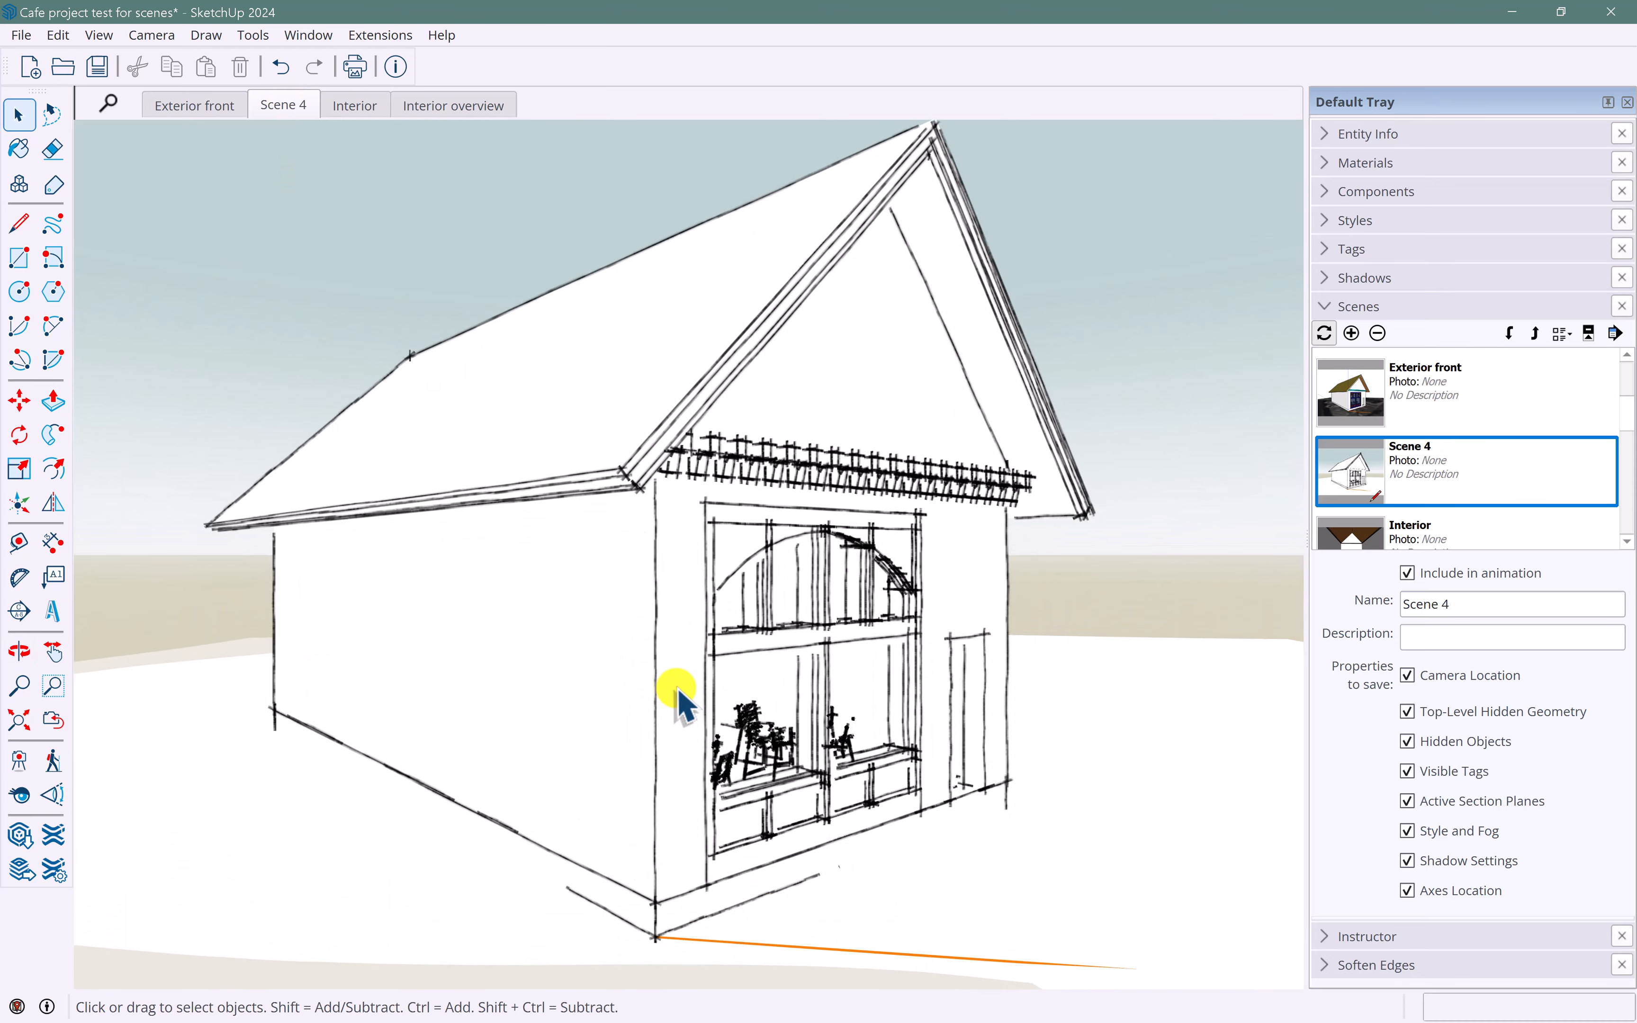
scroll(676, 694, "down", 1)
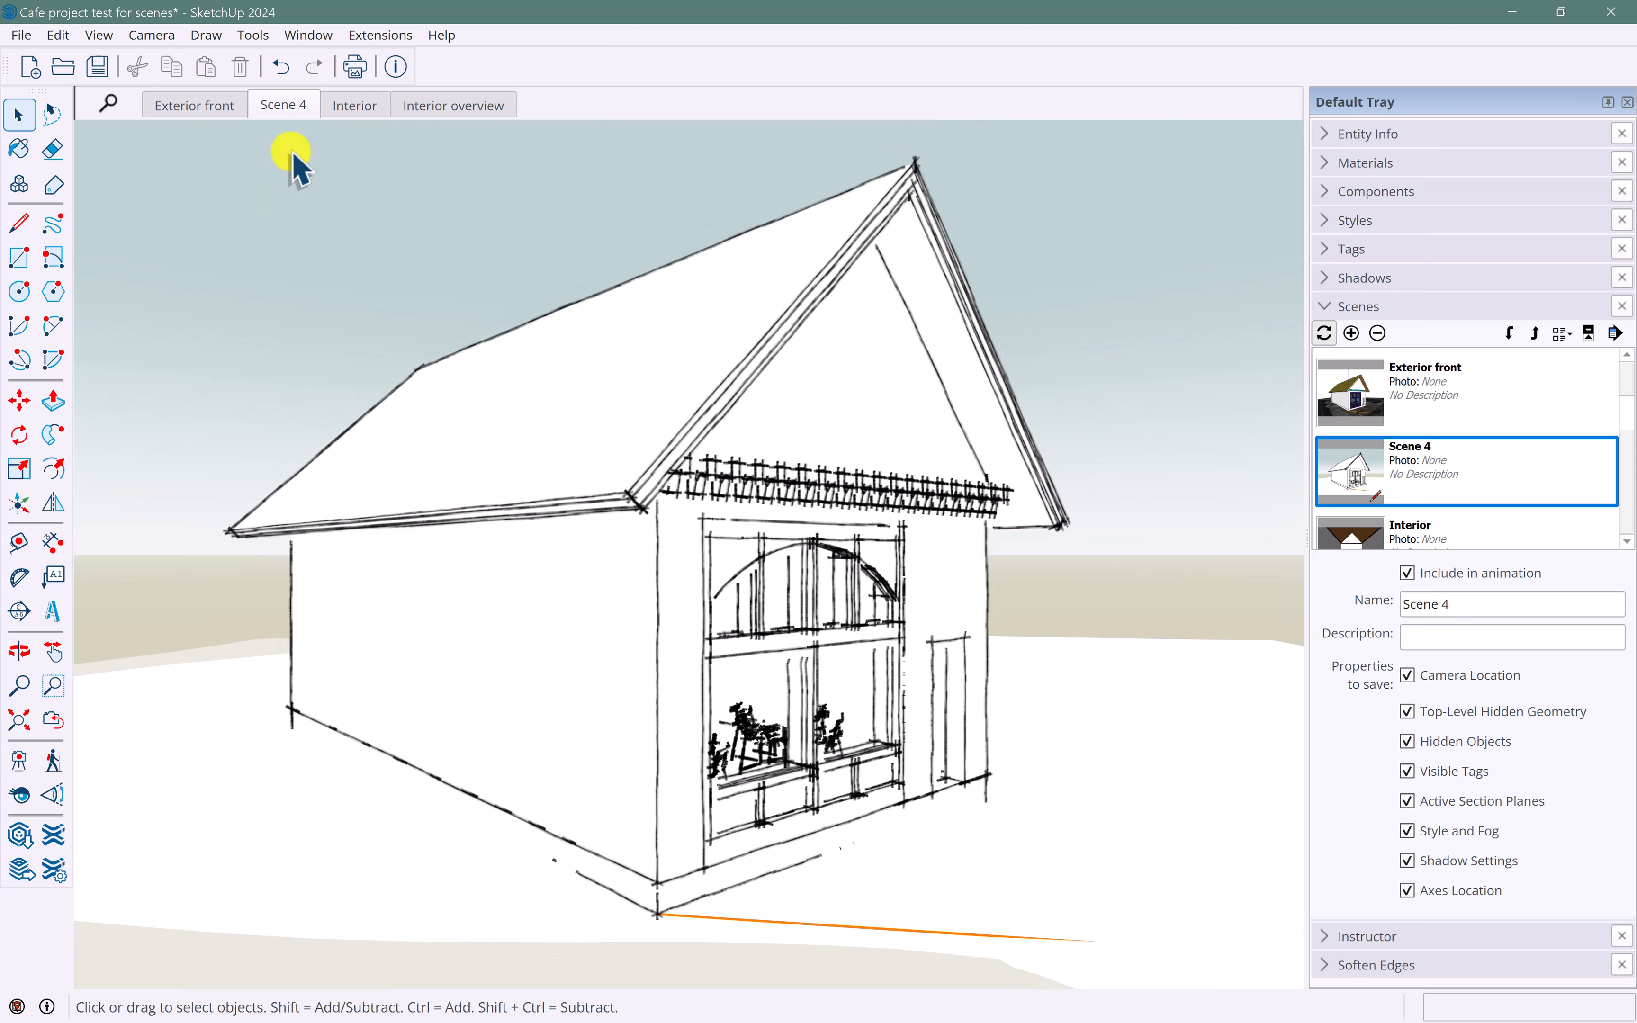
left_click(193, 106)
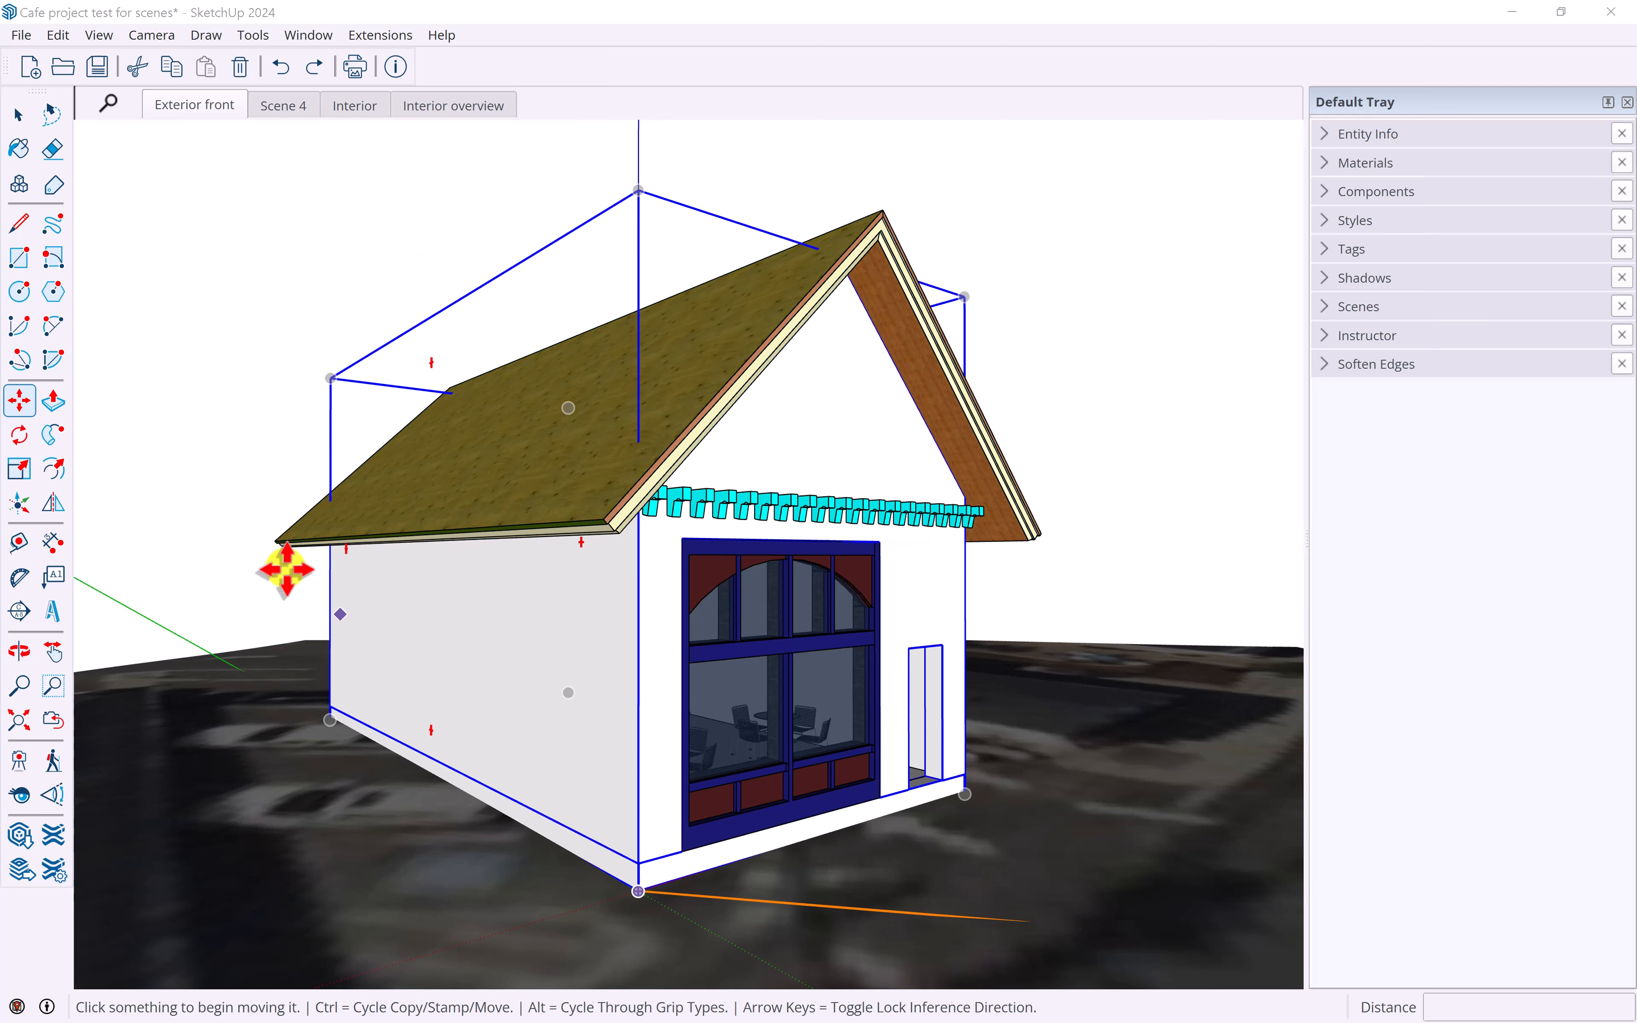
- Place a section plane through the cafe, locked parallel to its front facade, and accept the default name Section 3 and symbol 3
middle_click_drag(435, 592, 431, 658)
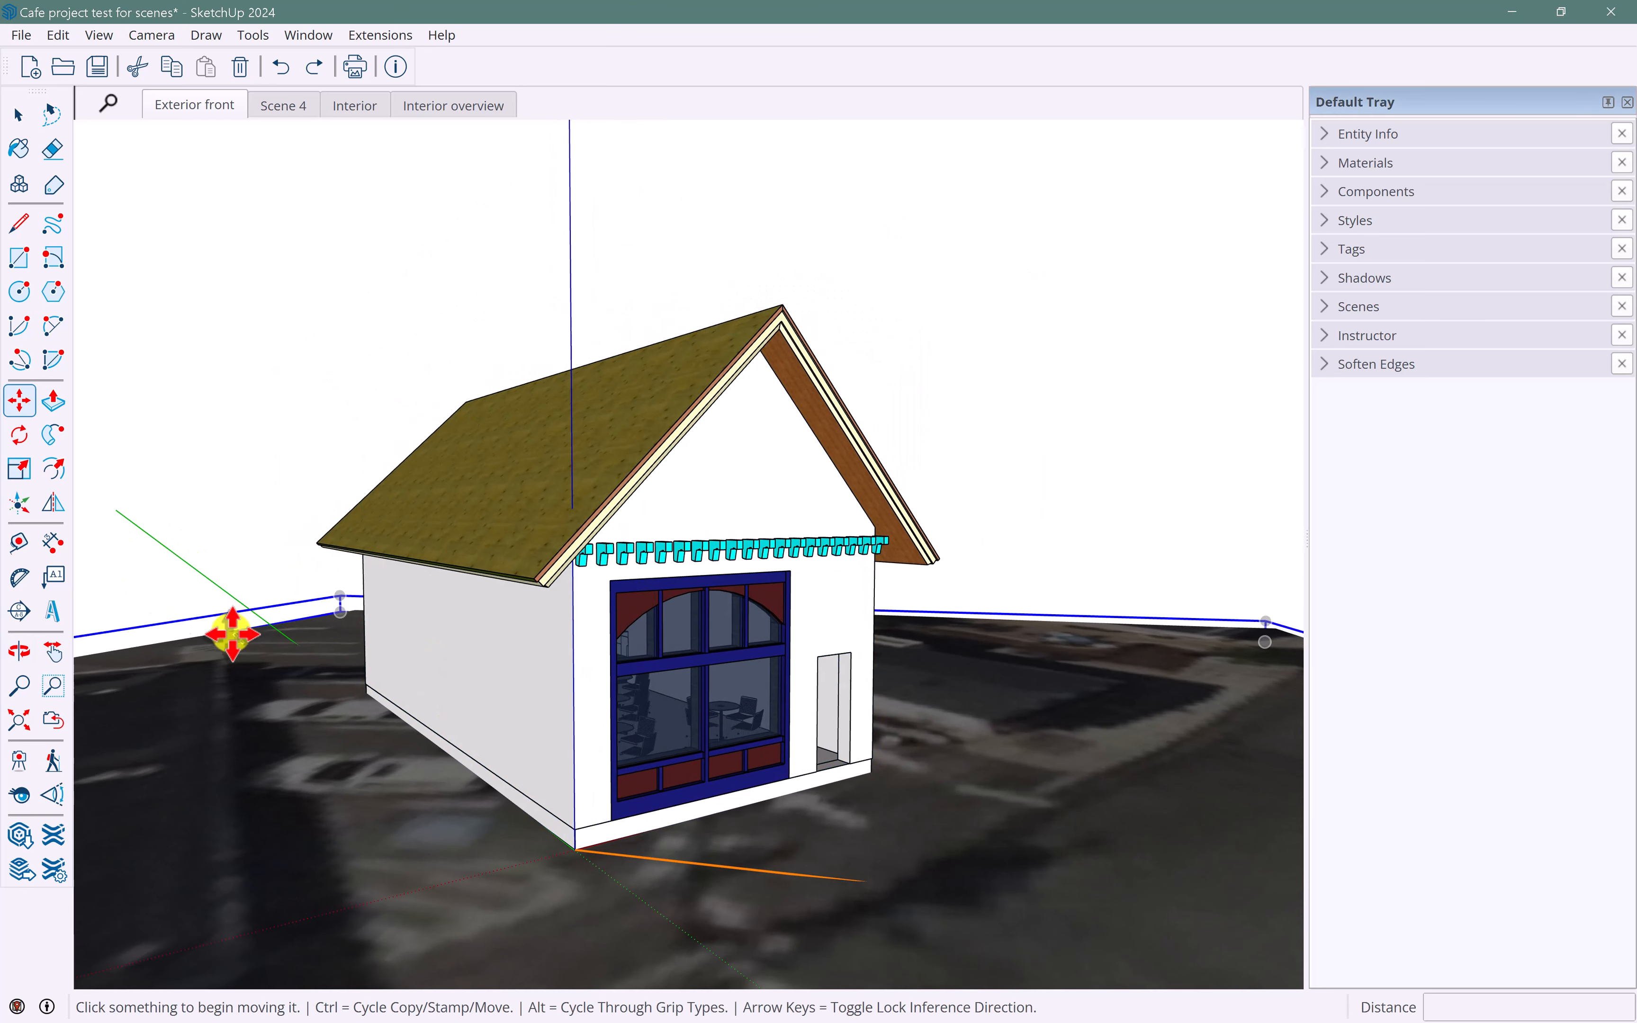
left_click(17, 616)
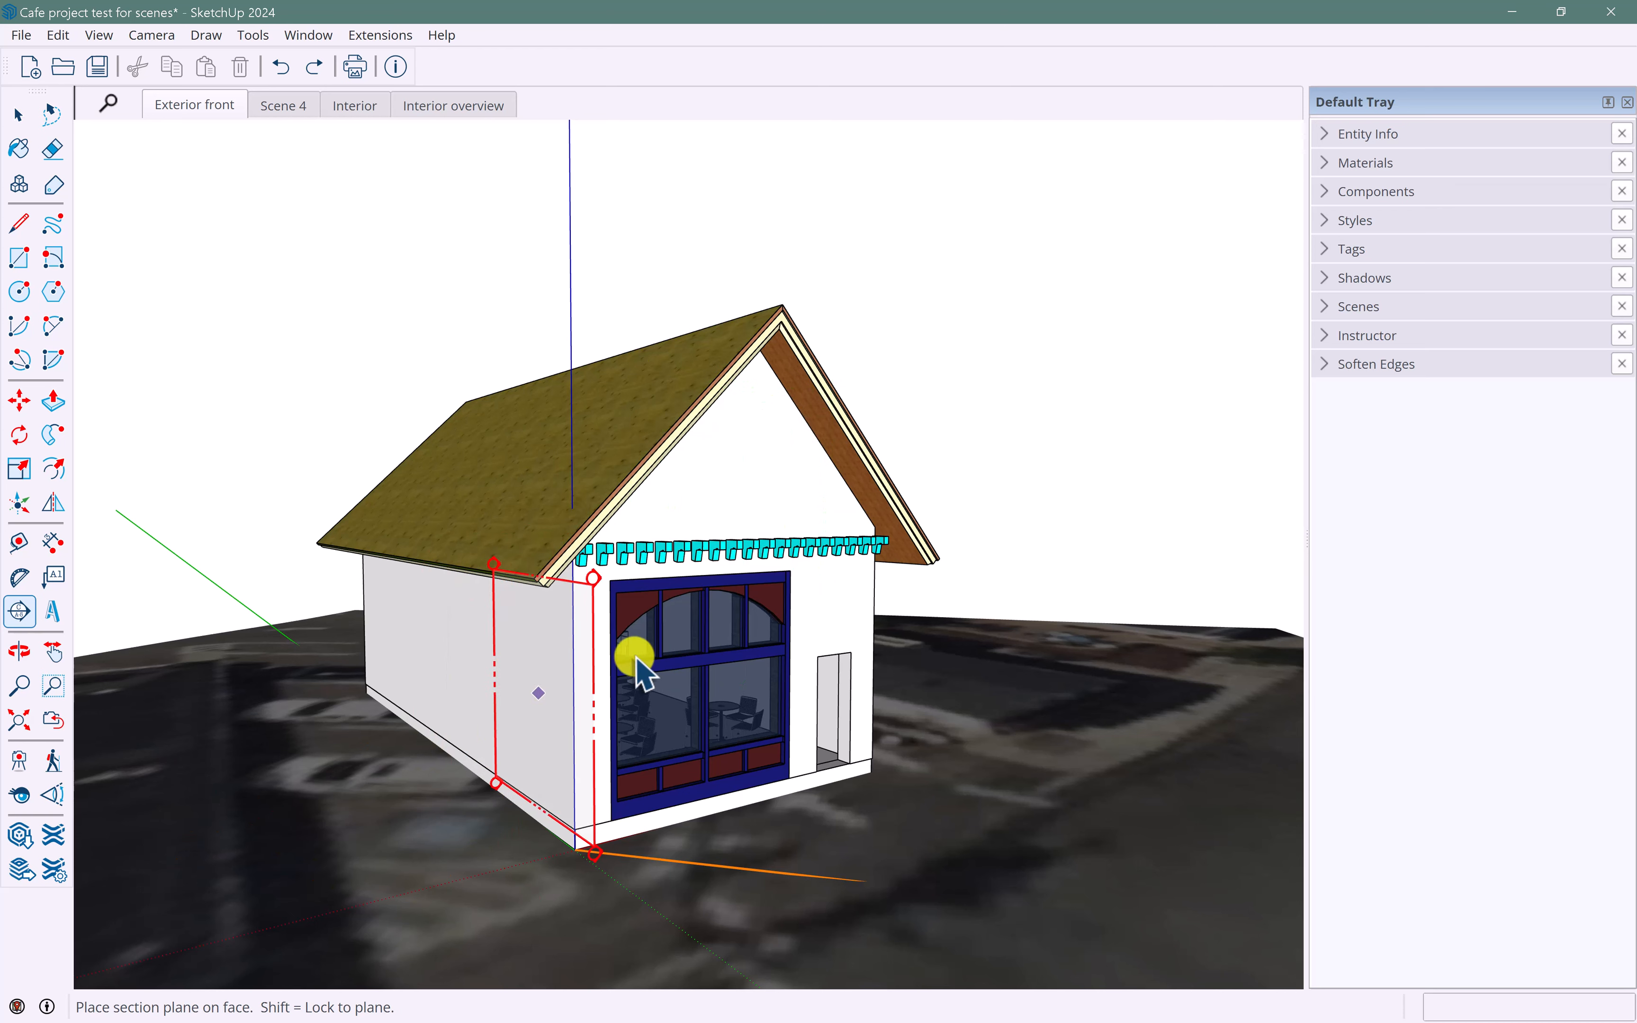
key("shift")
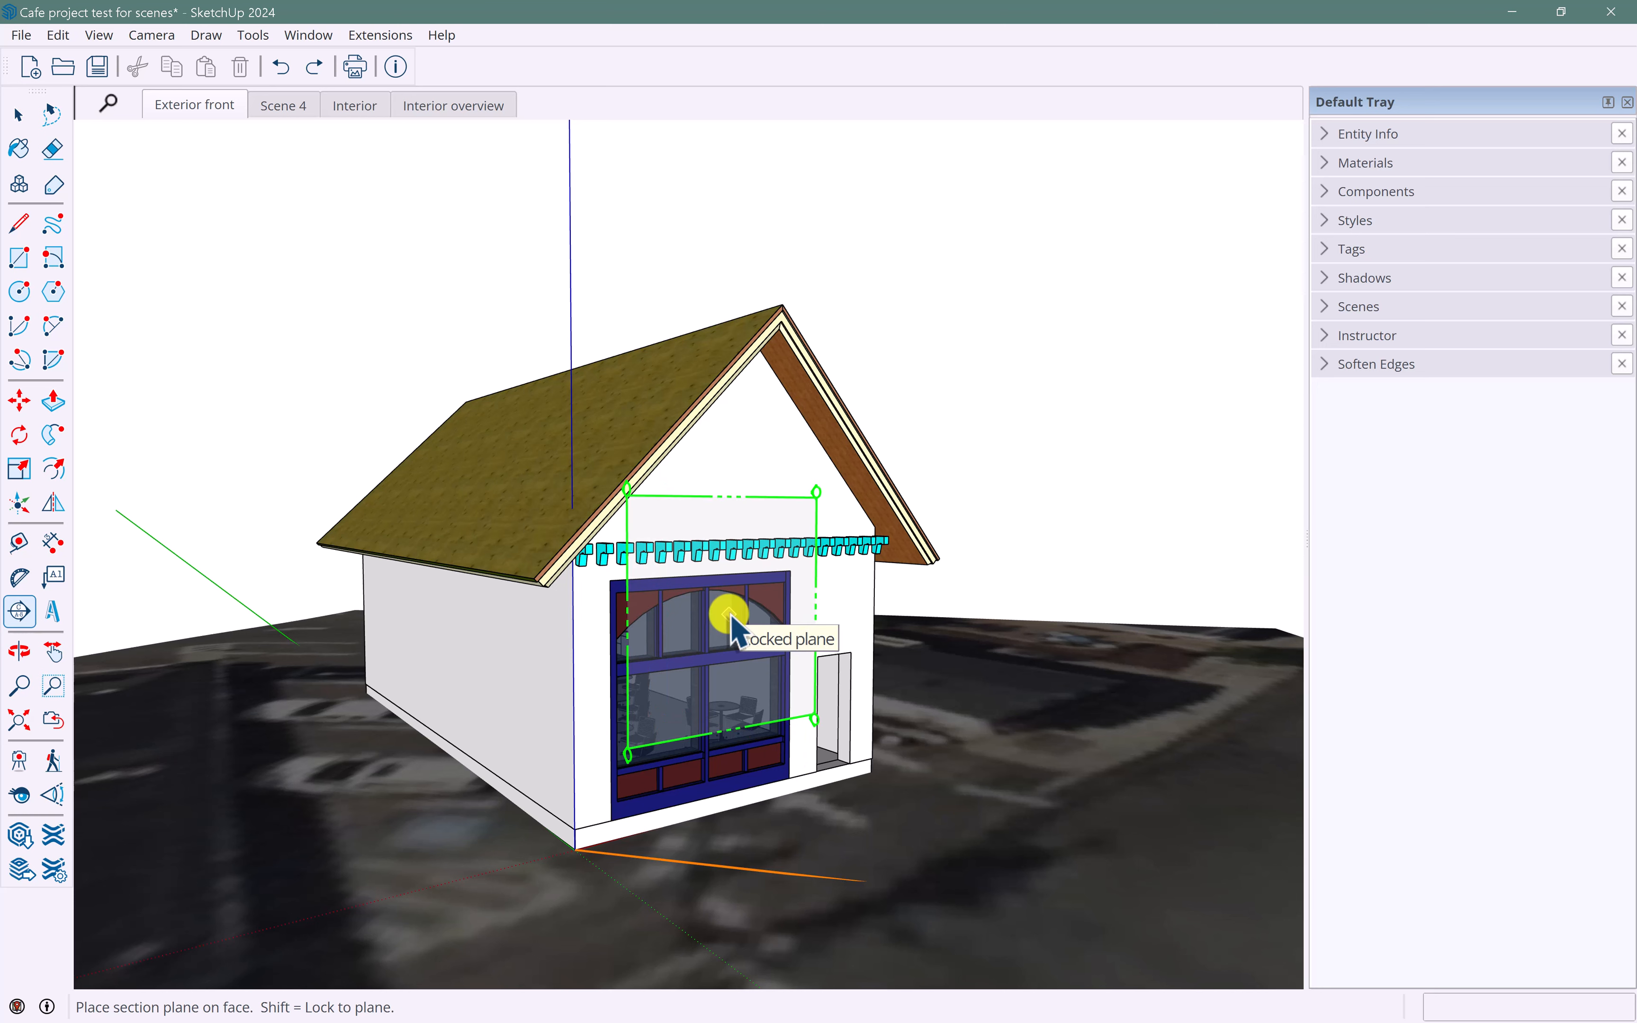
key("Up")
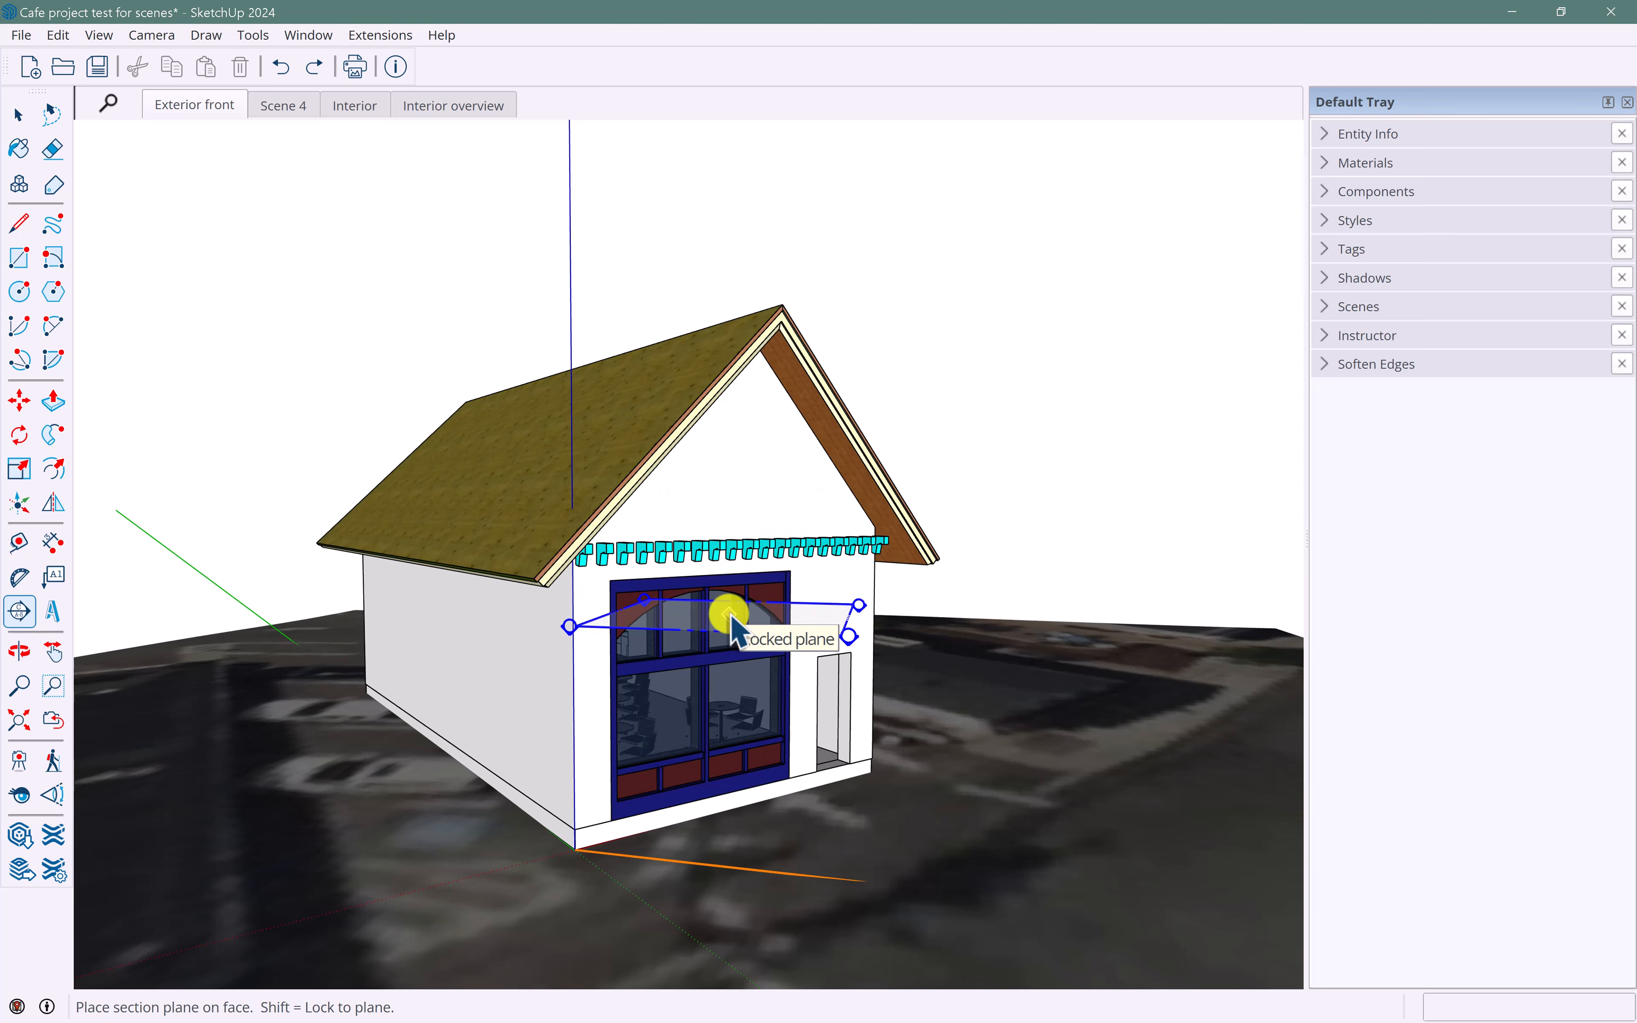
key("Down")
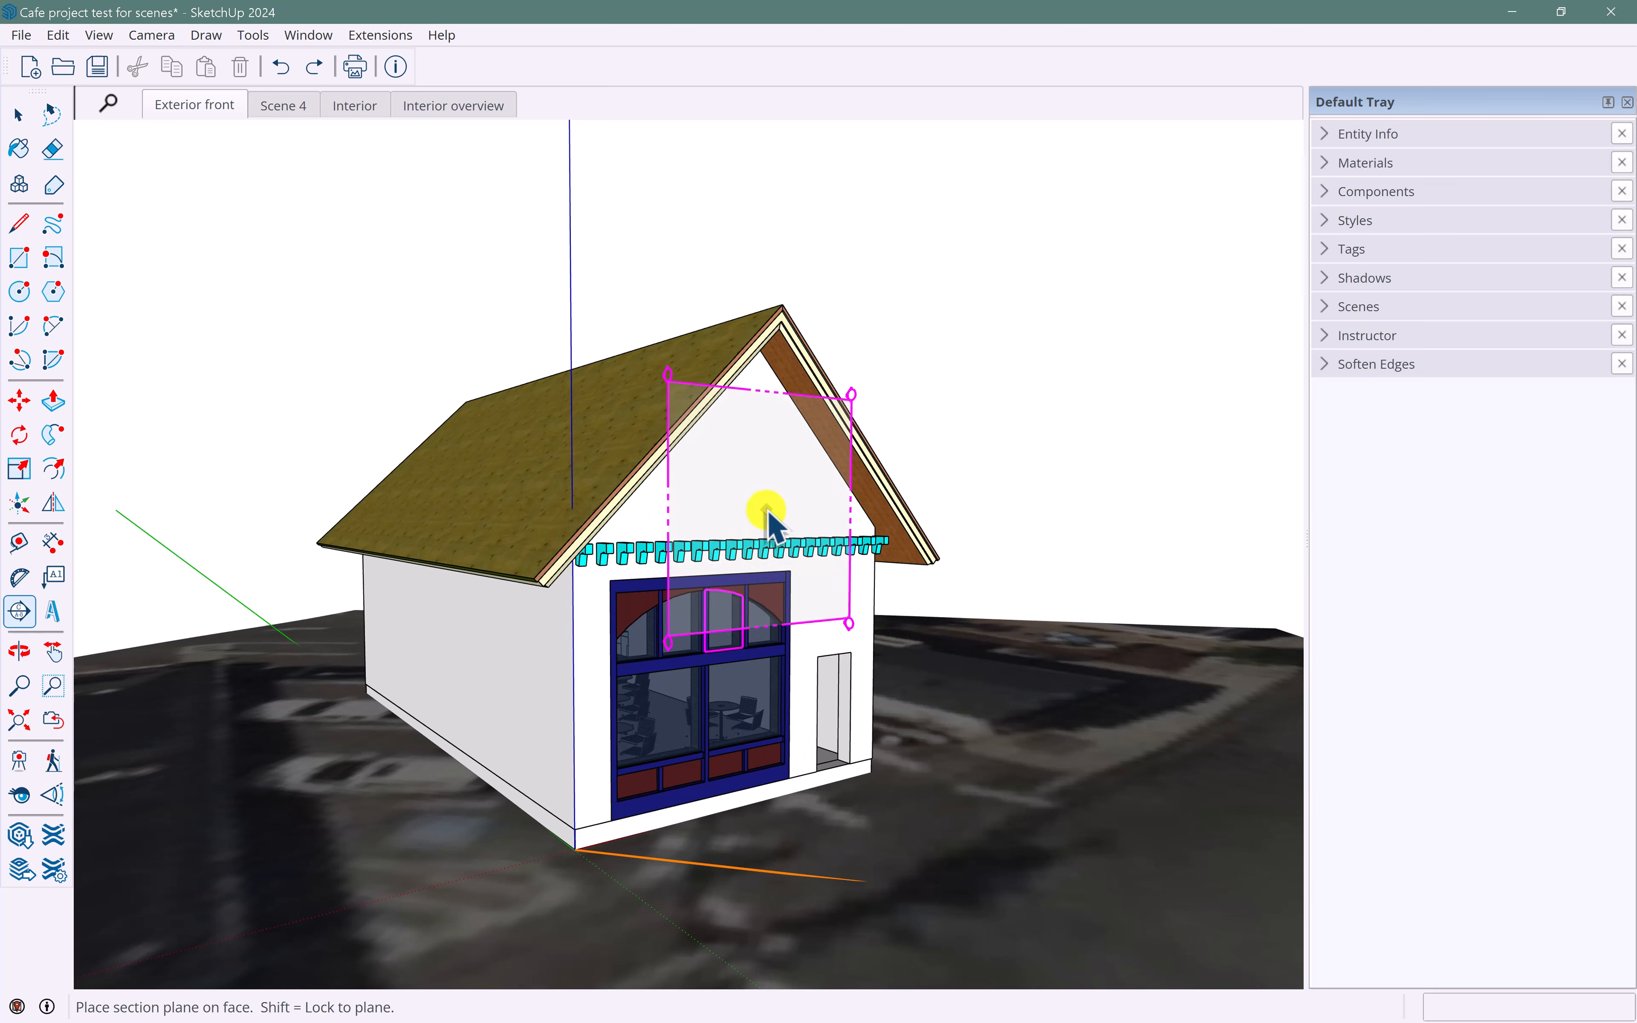
key("Right")
key("Left")
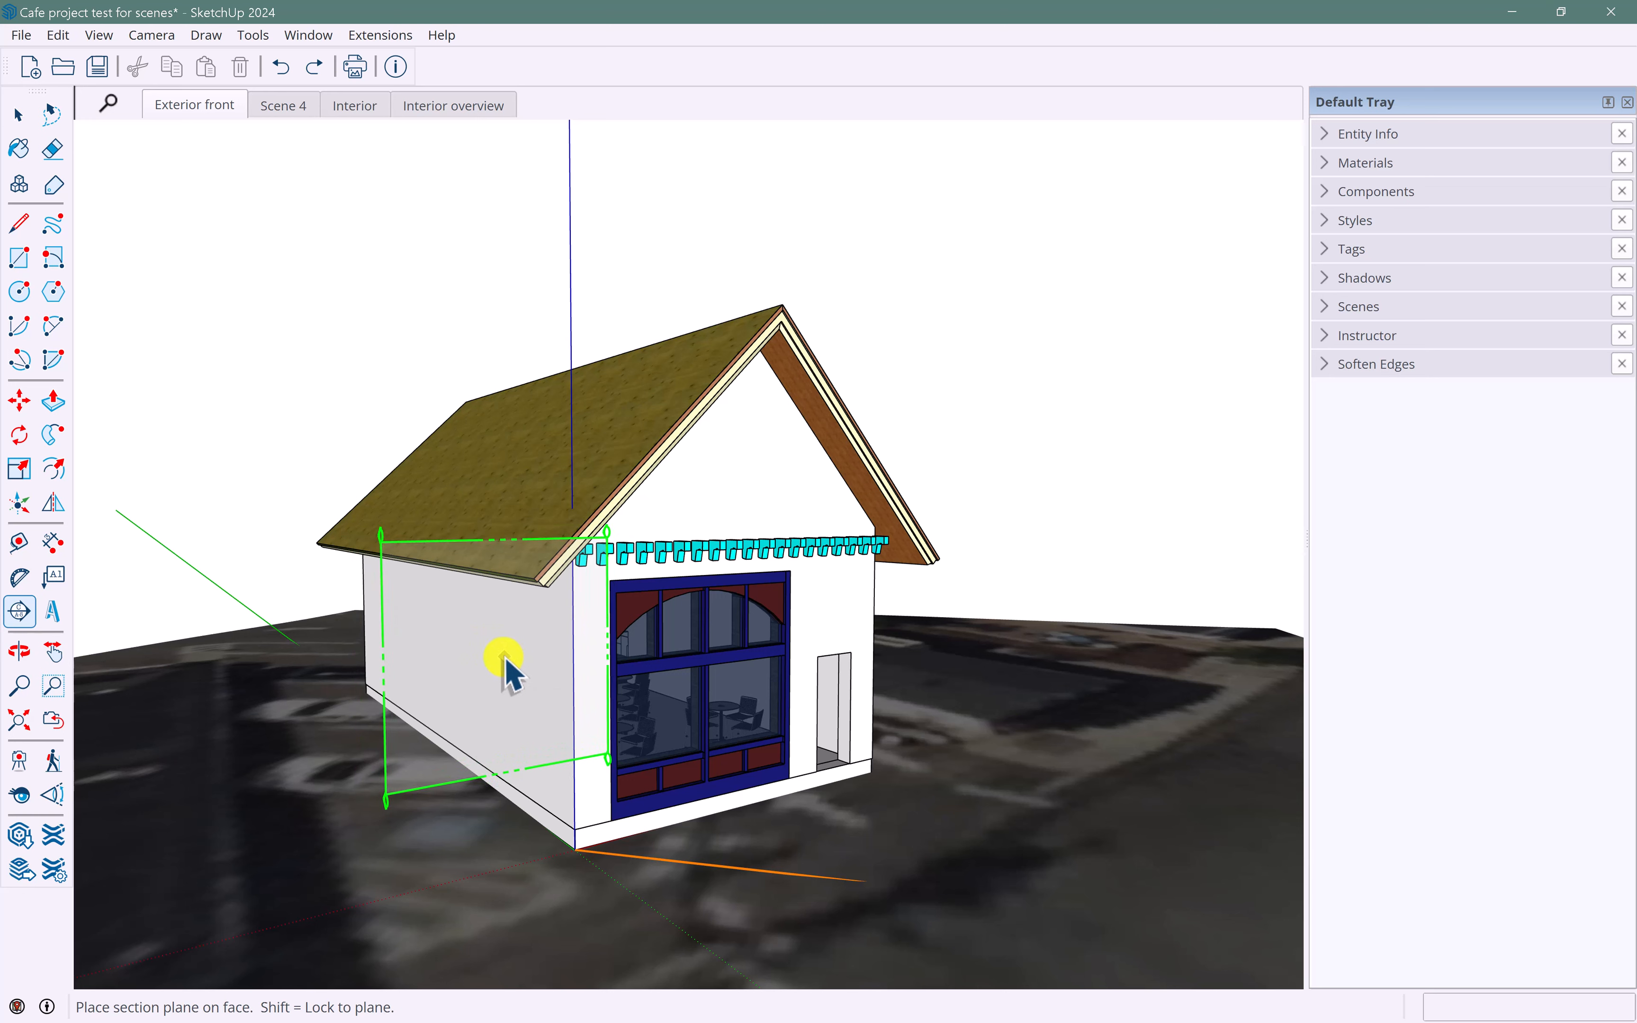
left_click(455, 741)
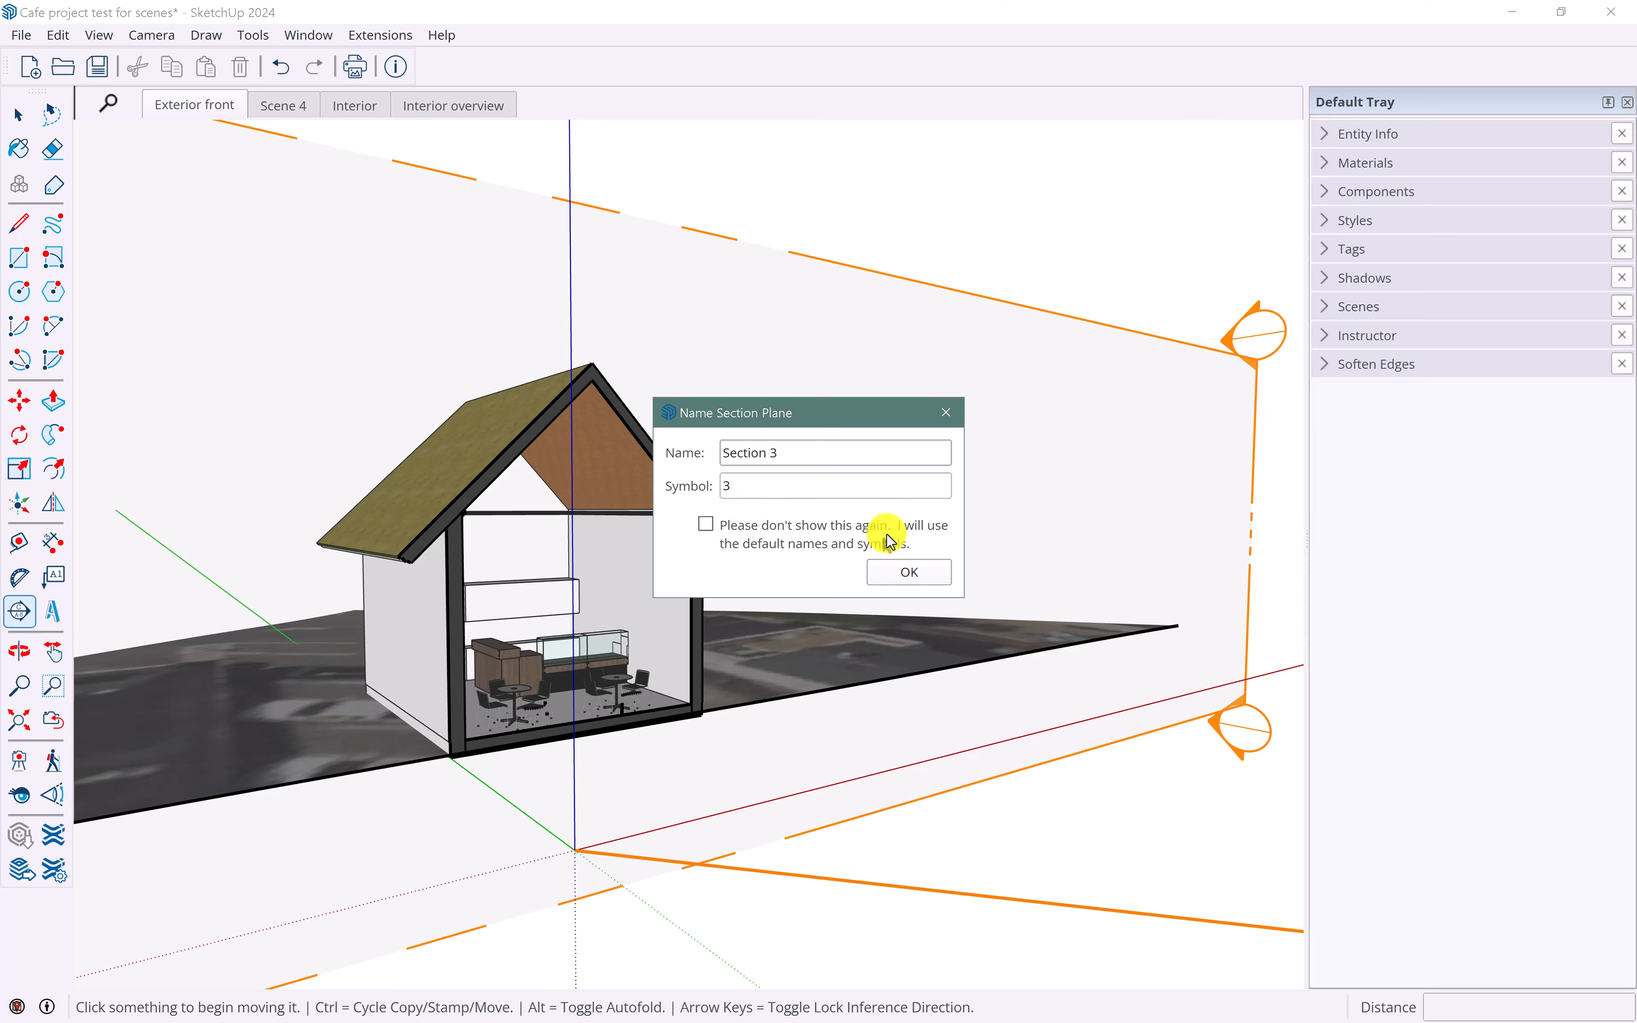
left_click(904, 575)
- Move the section plane along the green axis towards the cafe's front so the cut takes in more of the seating area
middle_click_drag(717, 574, 428, 493)
key("m")
scroll(676, 622, "up", 3)
scroll(578, 611, "up", 3)
scroll(576, 601, "down", 5)
scroll(434, 486, "up", 3)
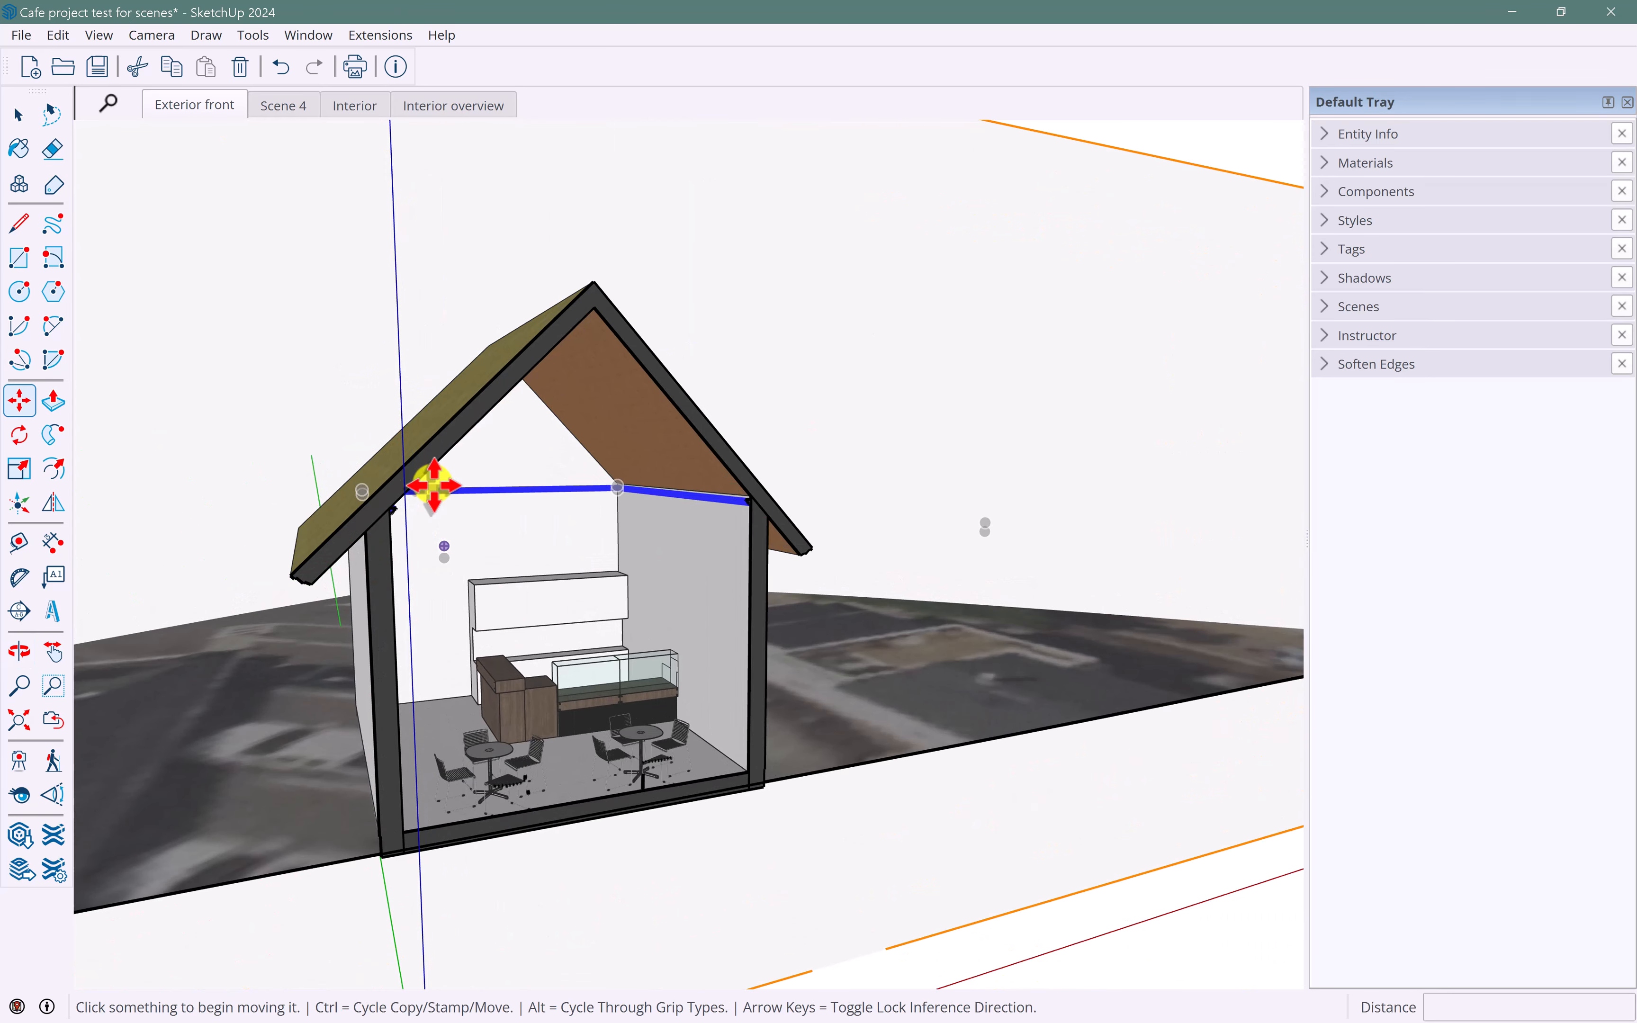
scroll(684, 591, "down", 2)
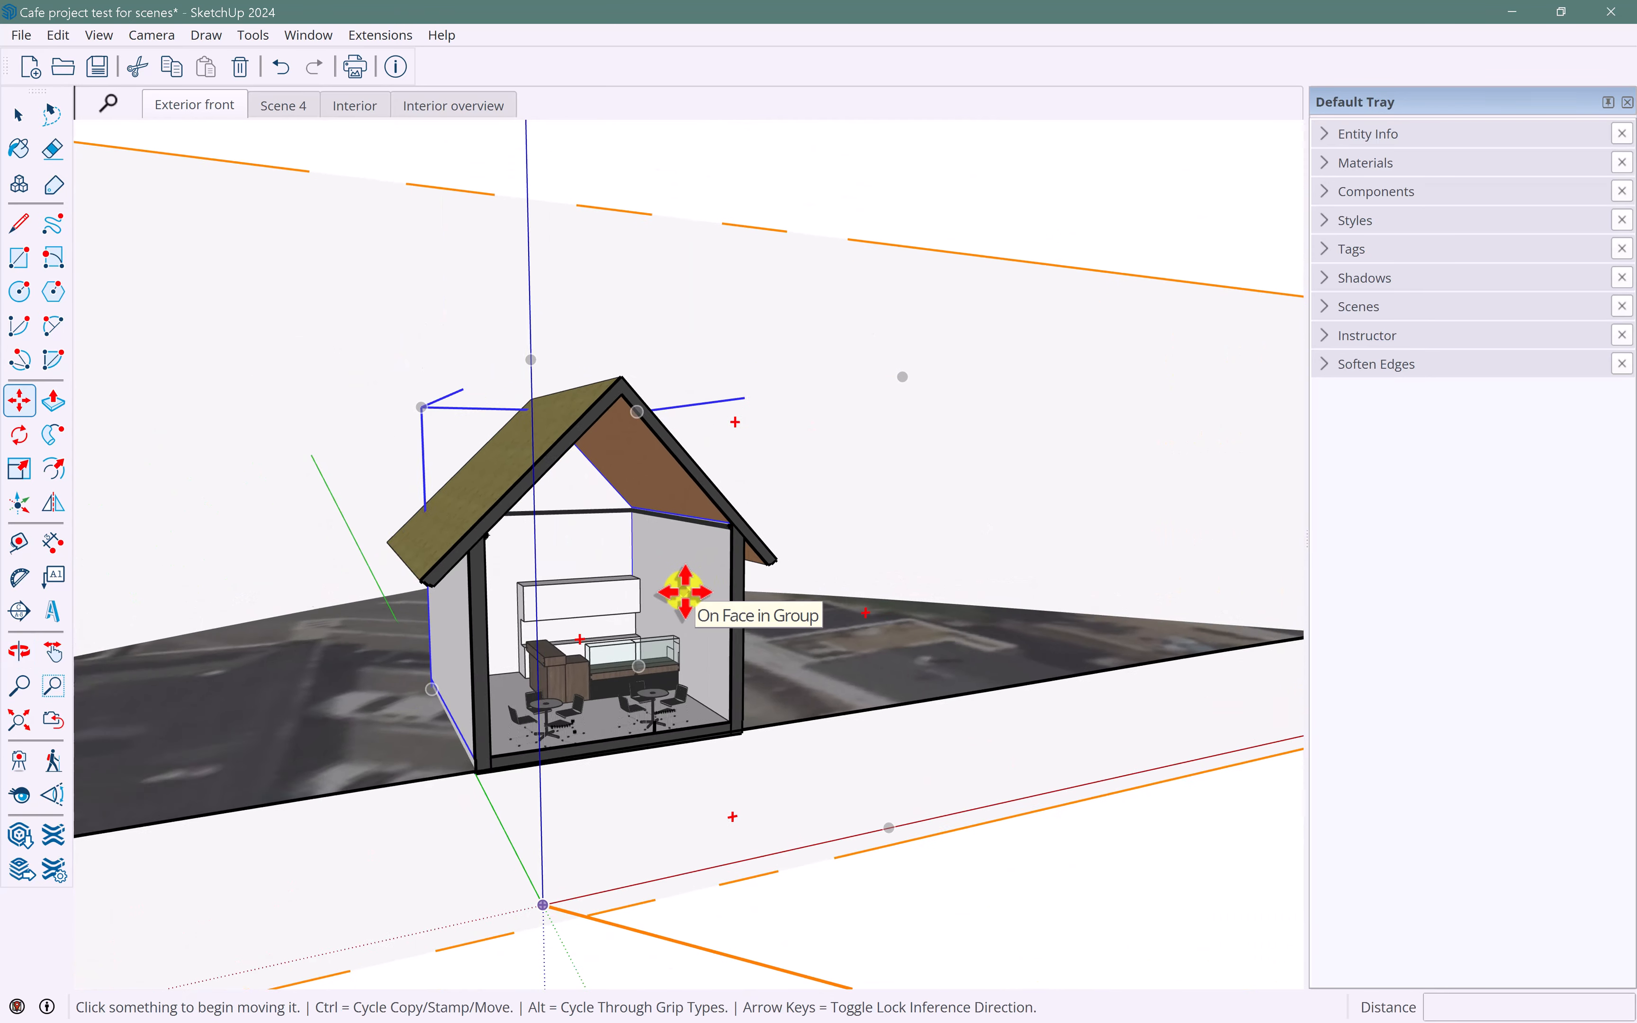
scroll(684, 590, "down", 3)
middle_click_drag(592, 650, 904, 630)
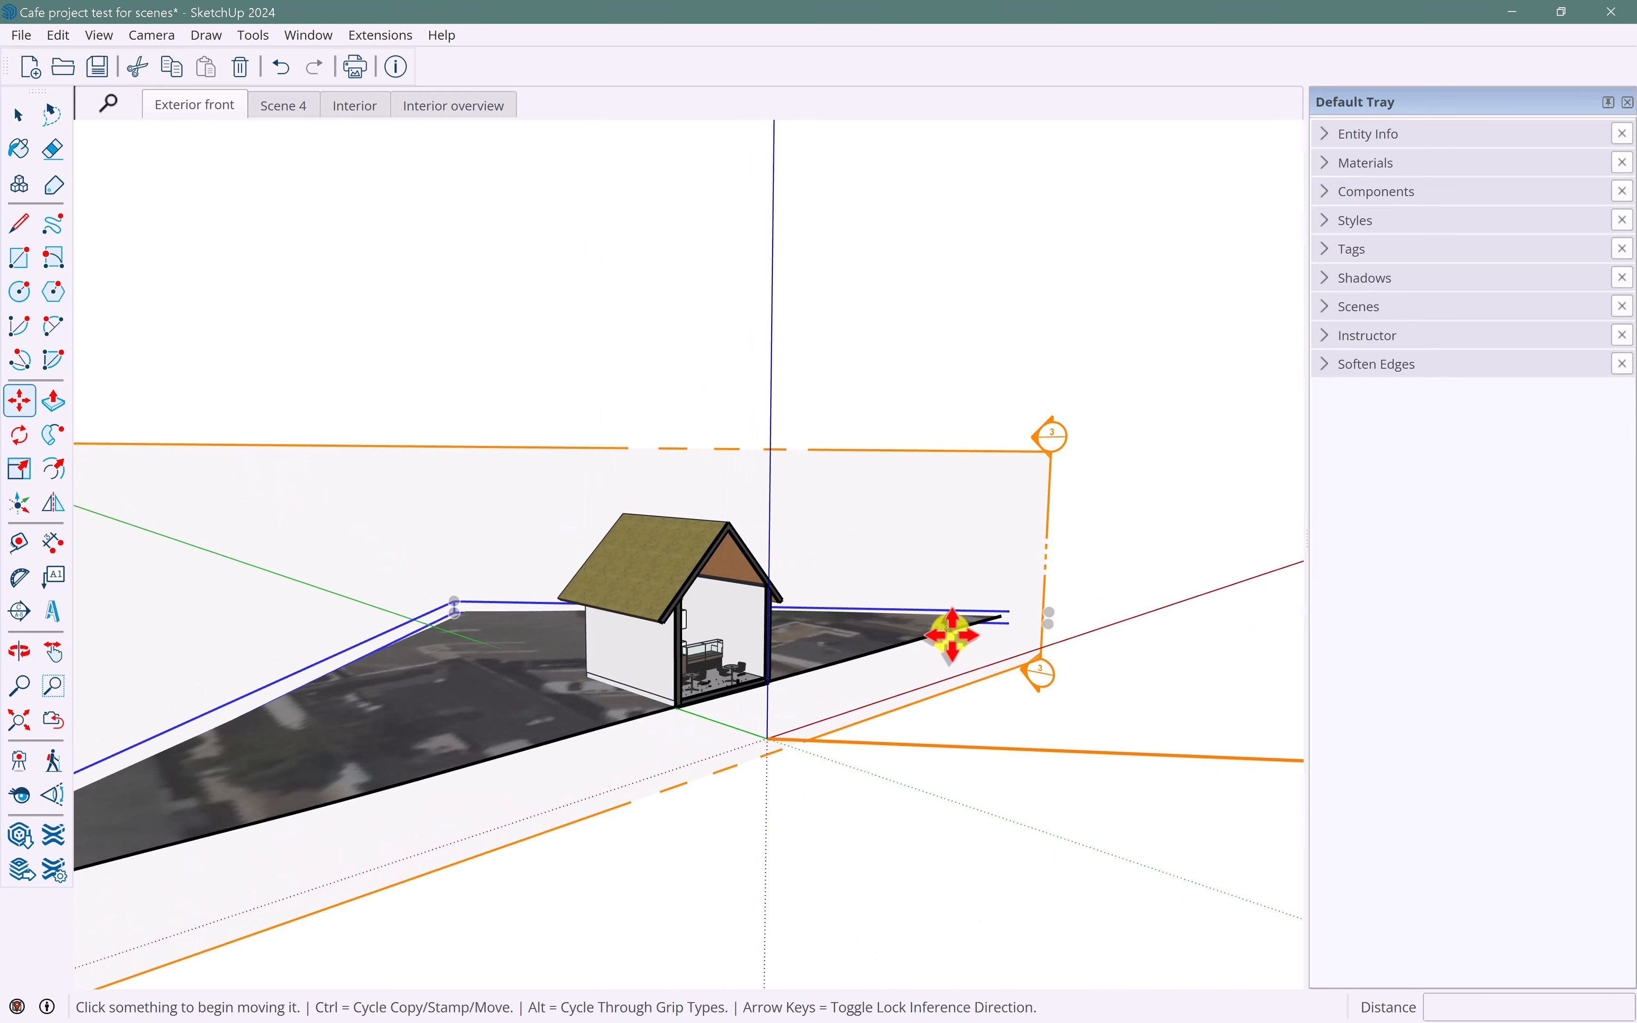
left_click(979, 686)
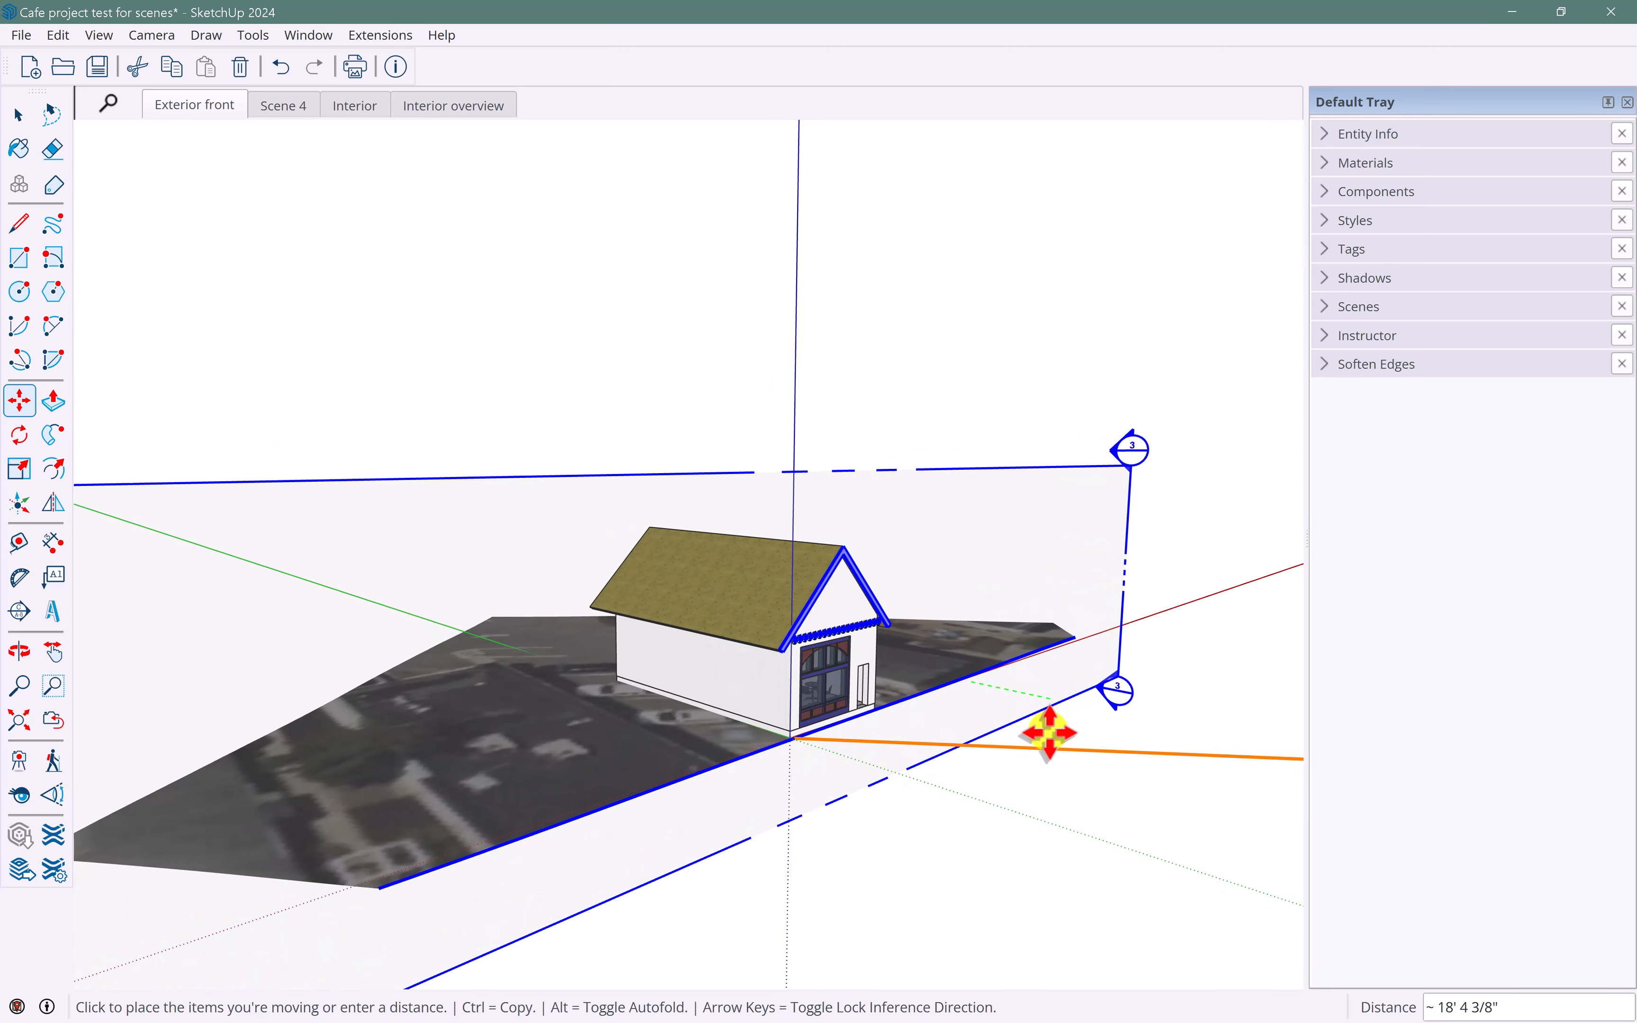
left_click(1021, 725)
- Examine the cafe interior, furniture and cut walls through the repositioned section plane
middle_click_drag(1016, 723, 732, 699)
scroll(834, 592, "up", 5)
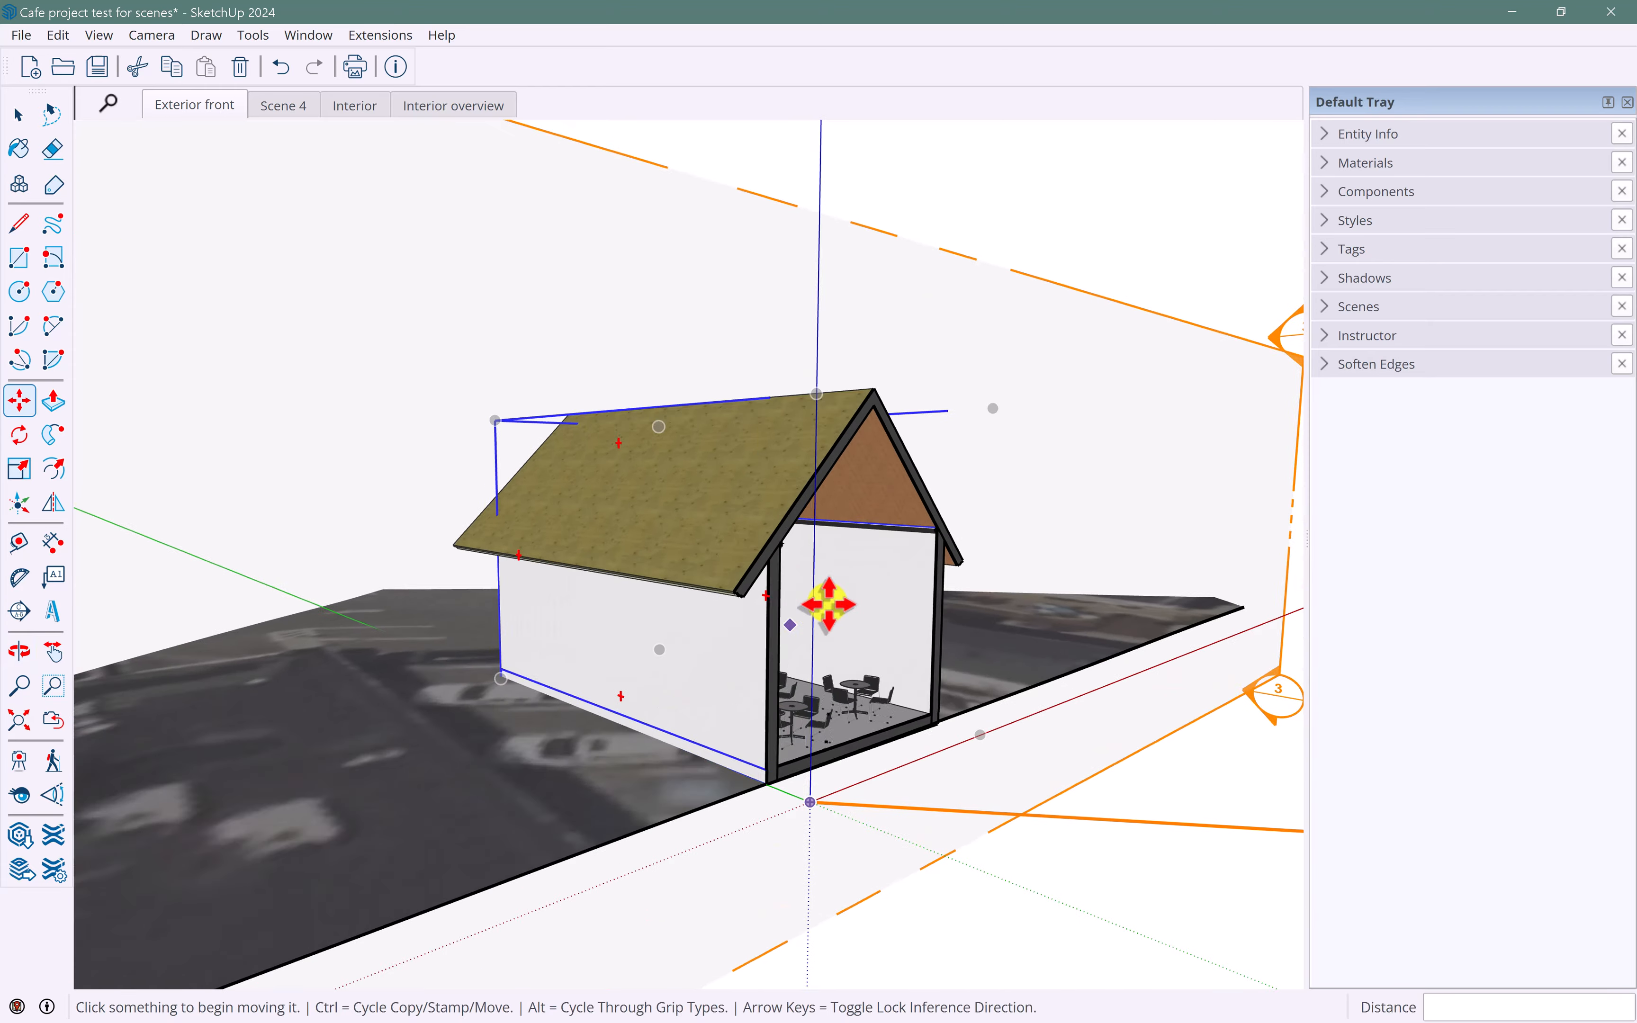
middle_click_drag(833, 593, 649, 575)
scroll(578, 602, "down", 3)
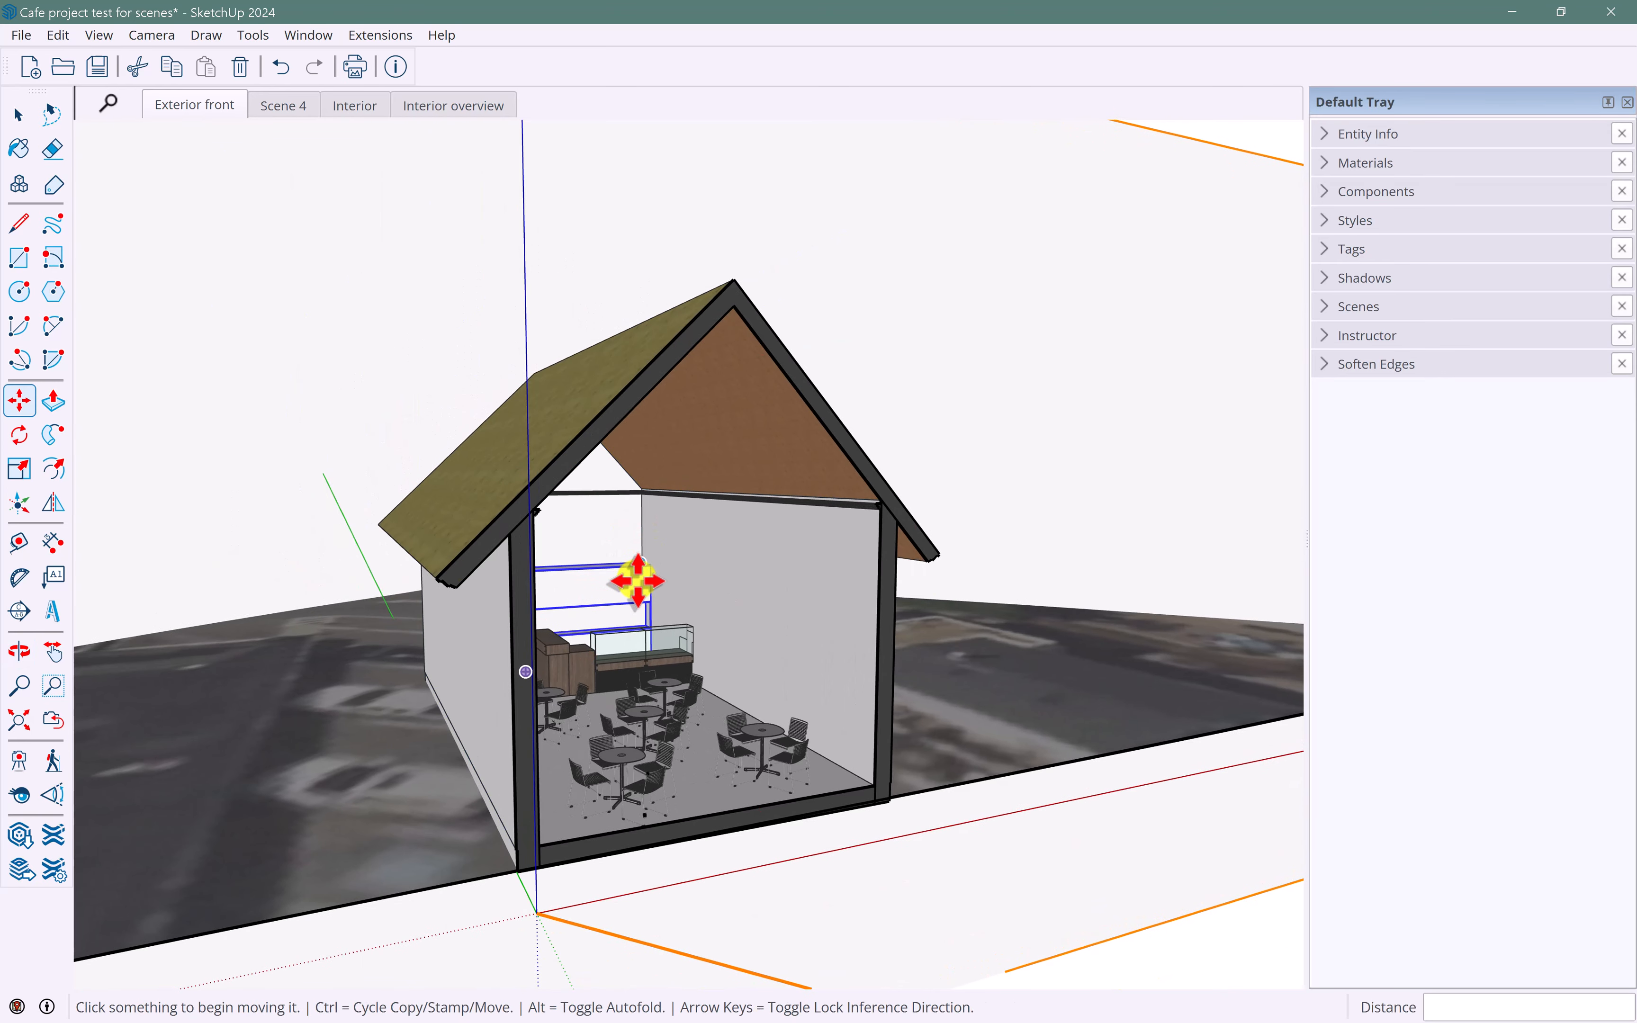
scroll(638, 577, "down", 1)
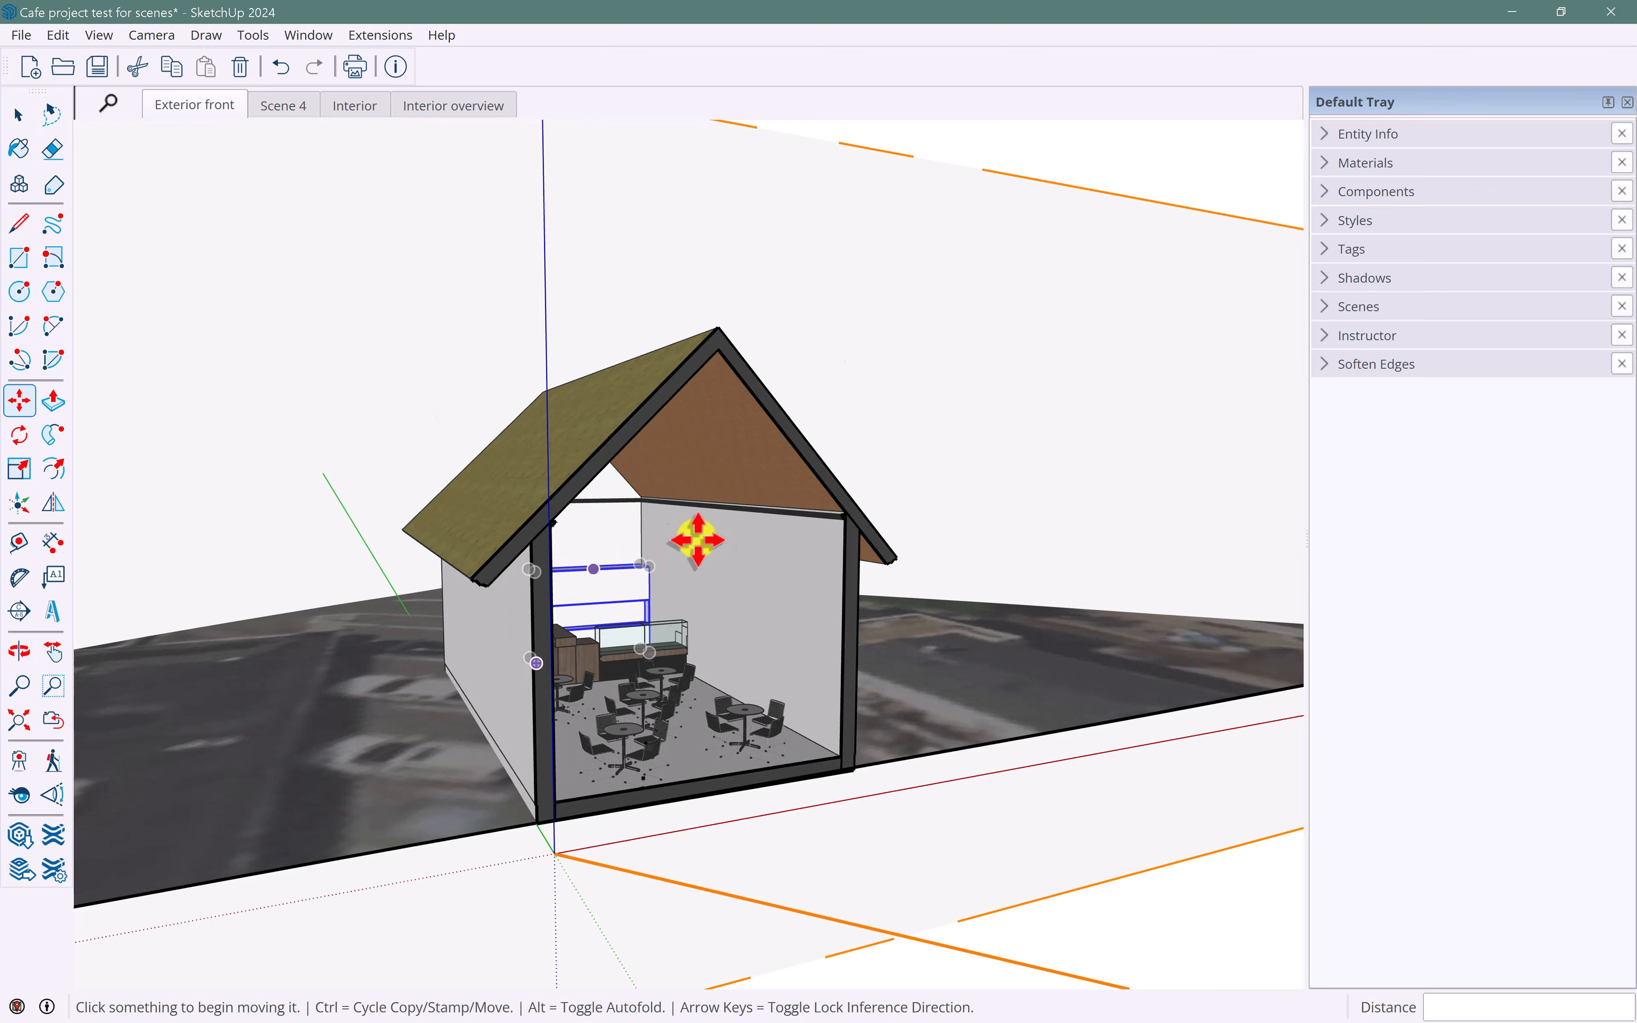
middle_click_drag(735, 559, 771, 610)
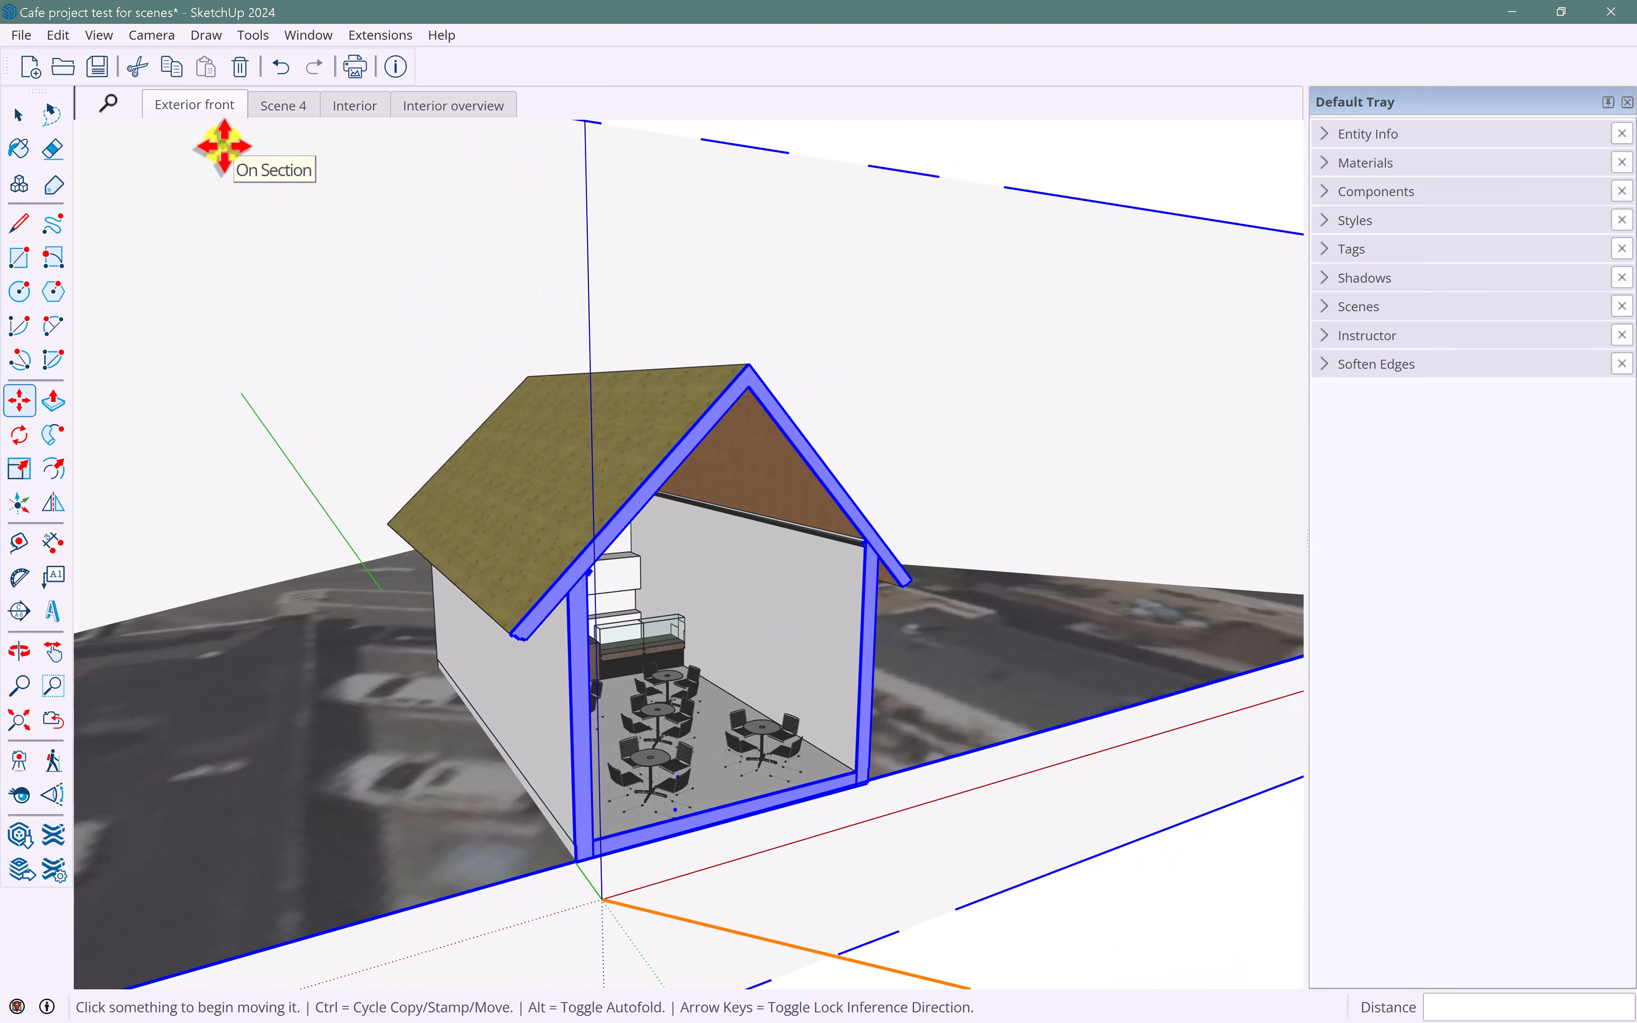
- Show the Views toolbar and dock it in line with the Standard toolbar
right_click(482, 64)
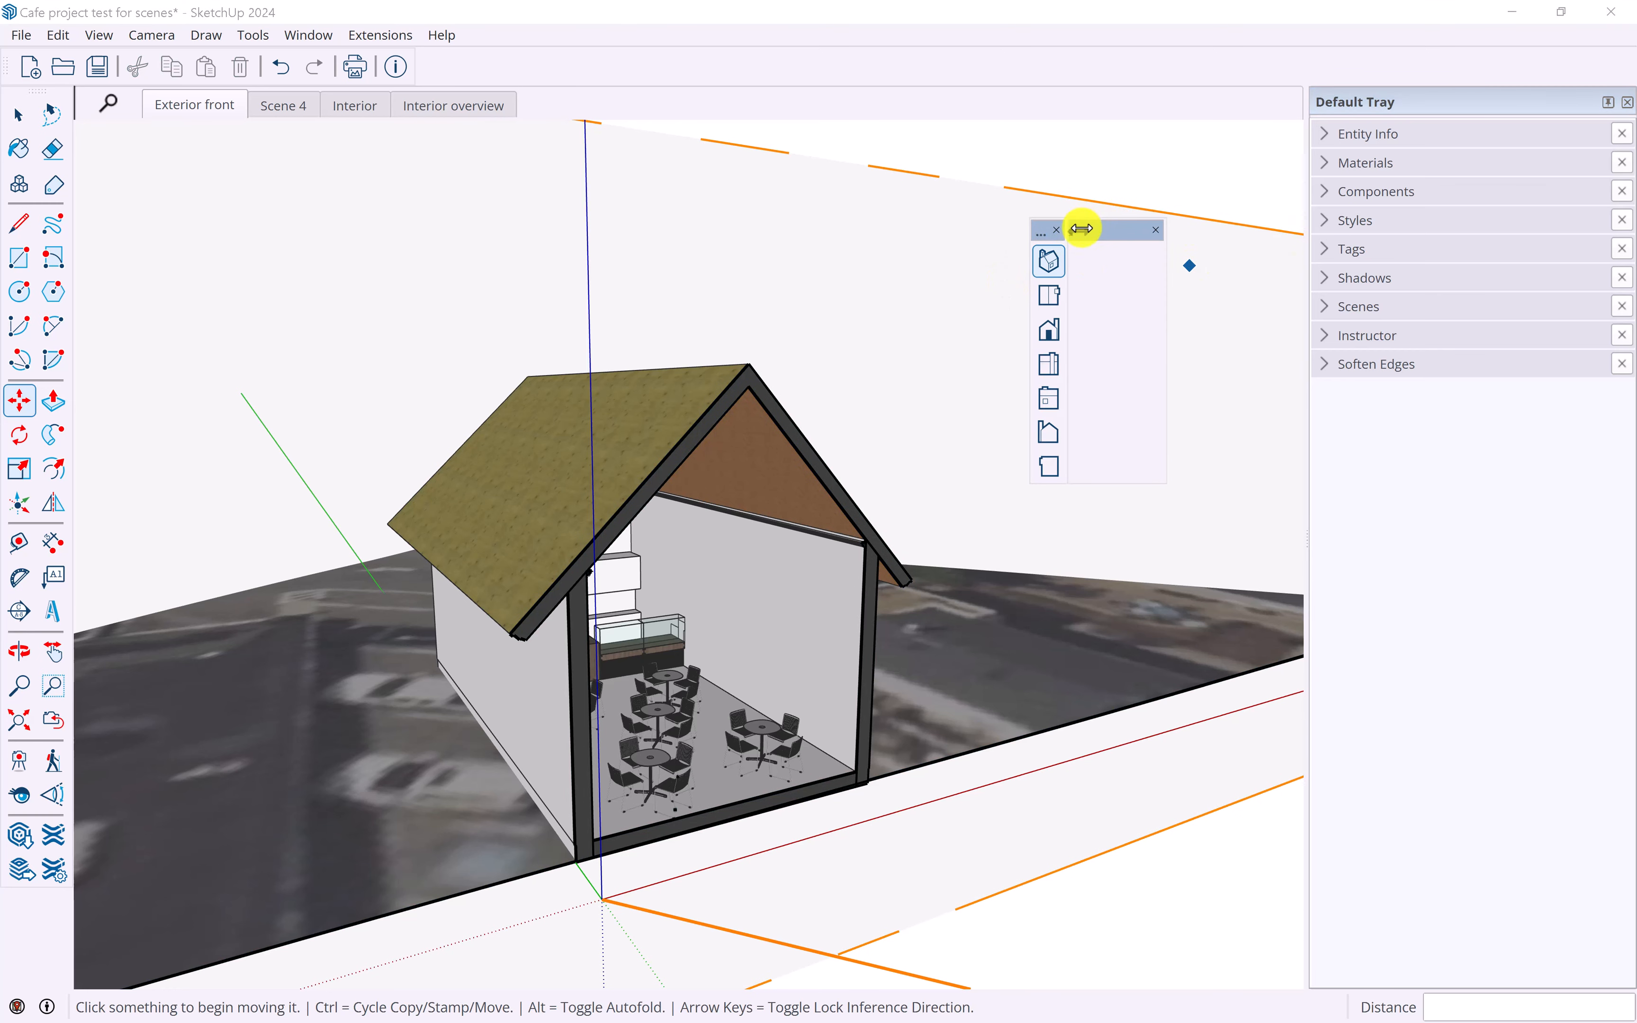
left_click_drag(1045, 233, 950, 194)
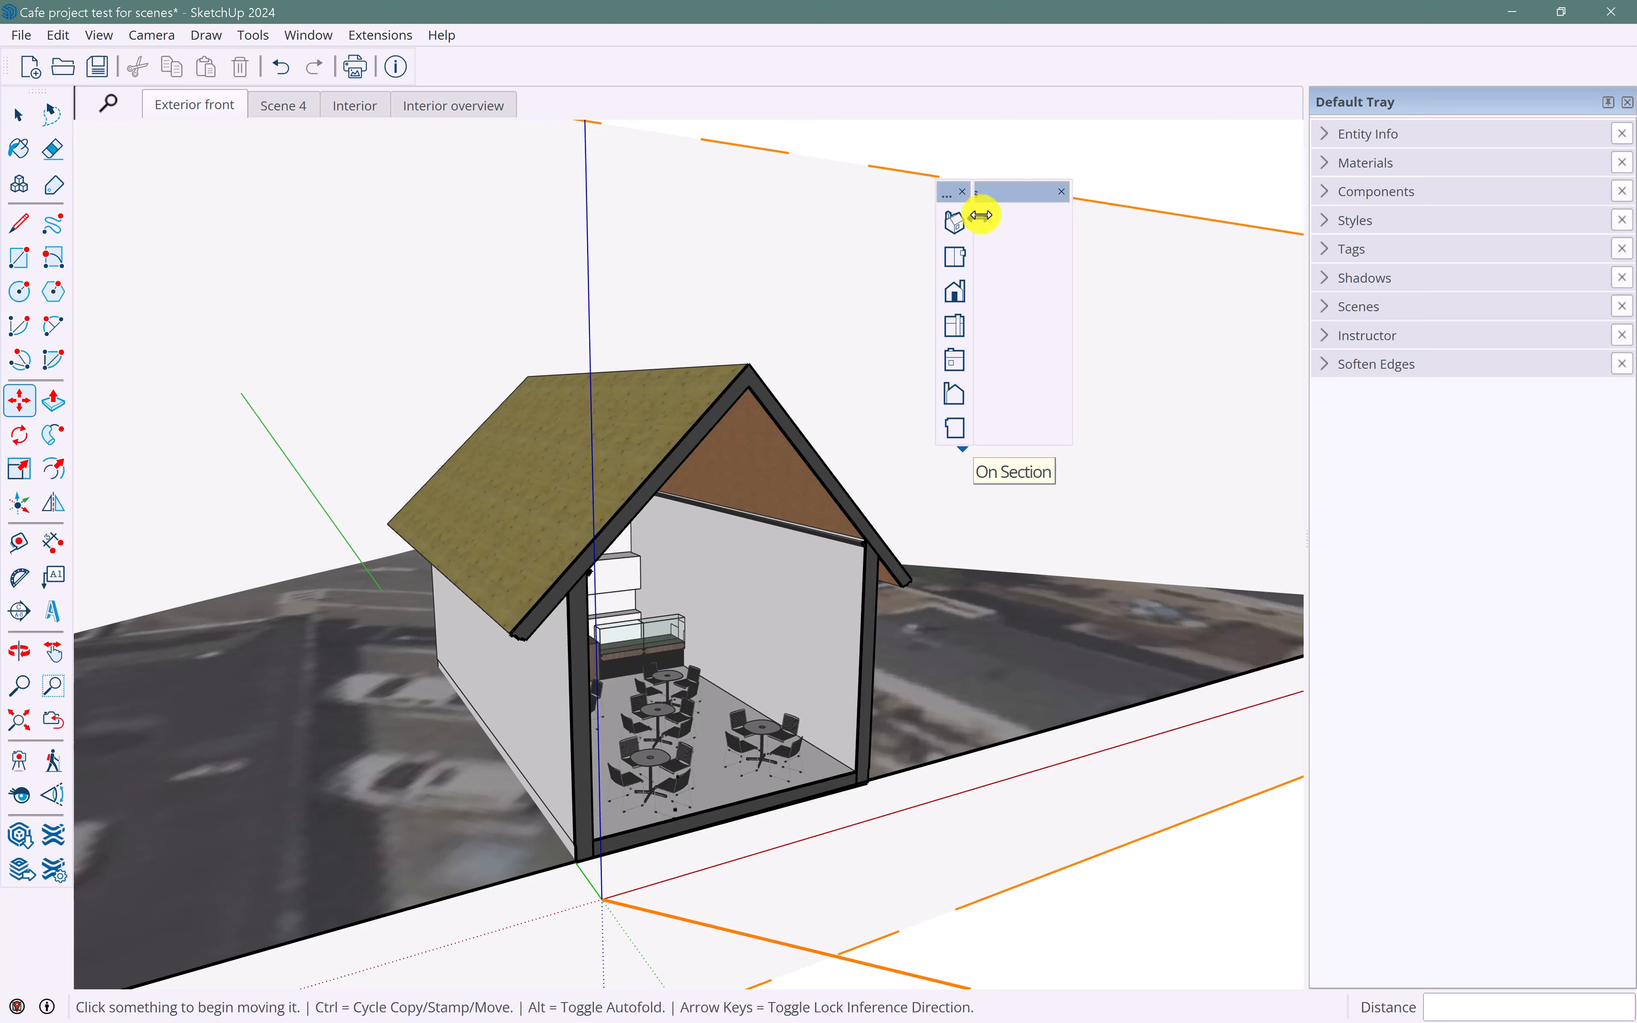
left_click_drag(980, 215, 662, 51)
double_click(663, 53)
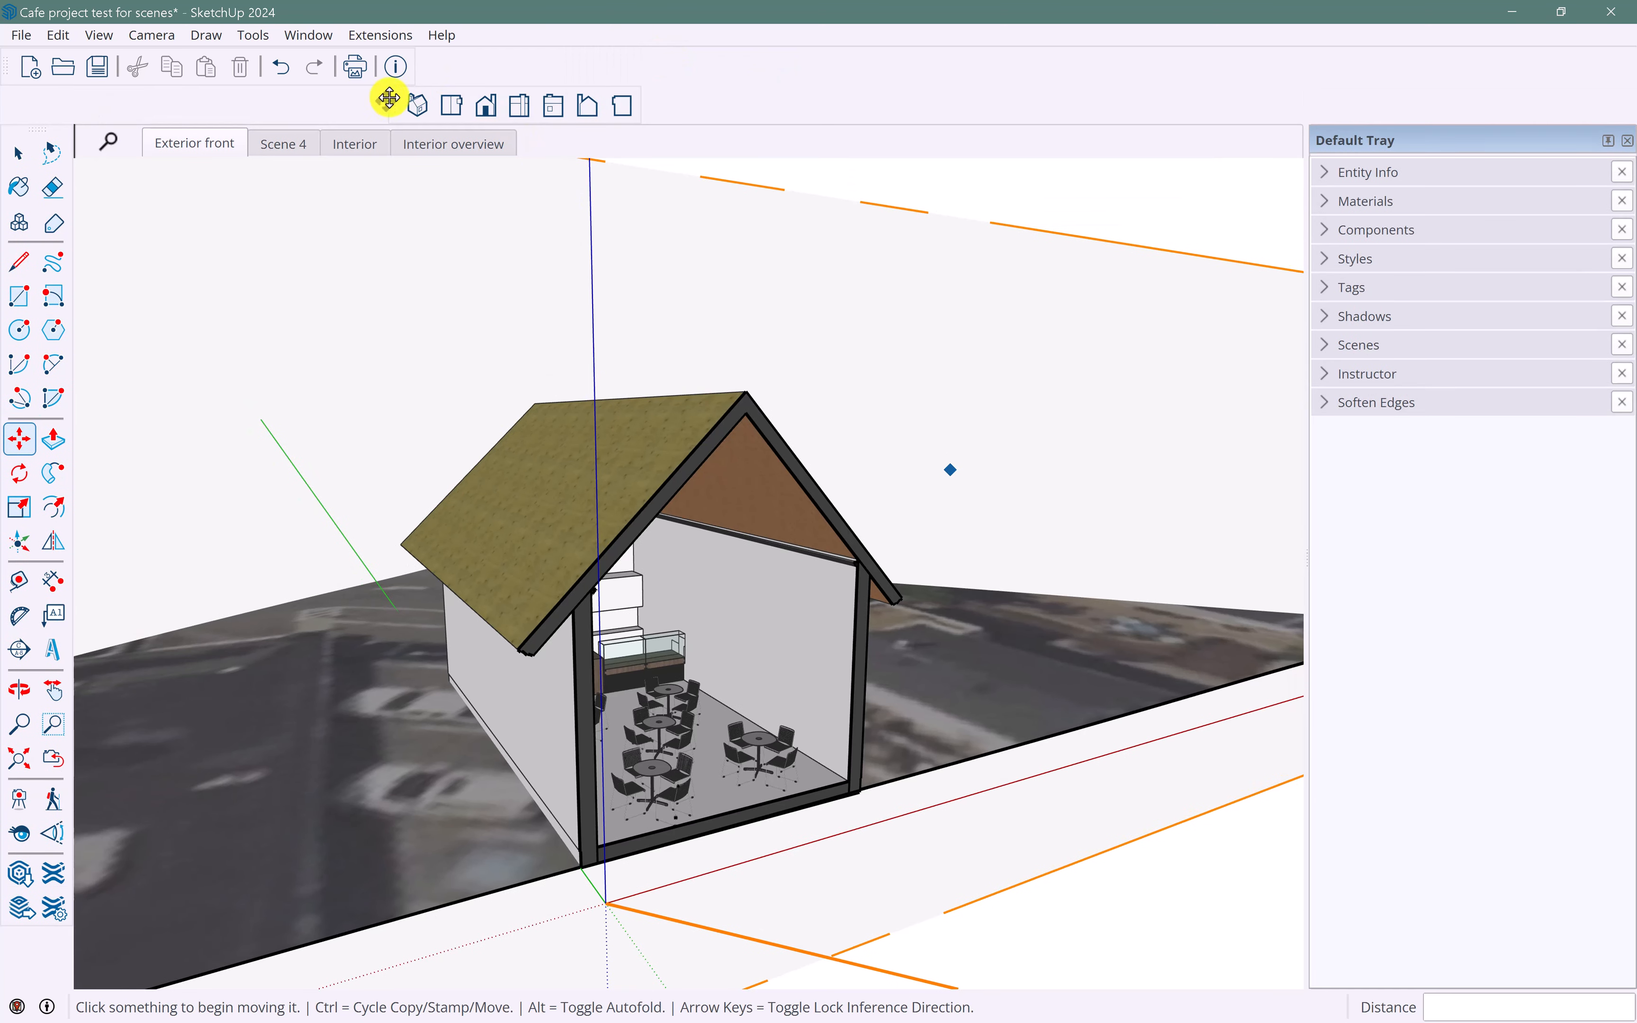
left_click_drag(391, 108, 424, 62)
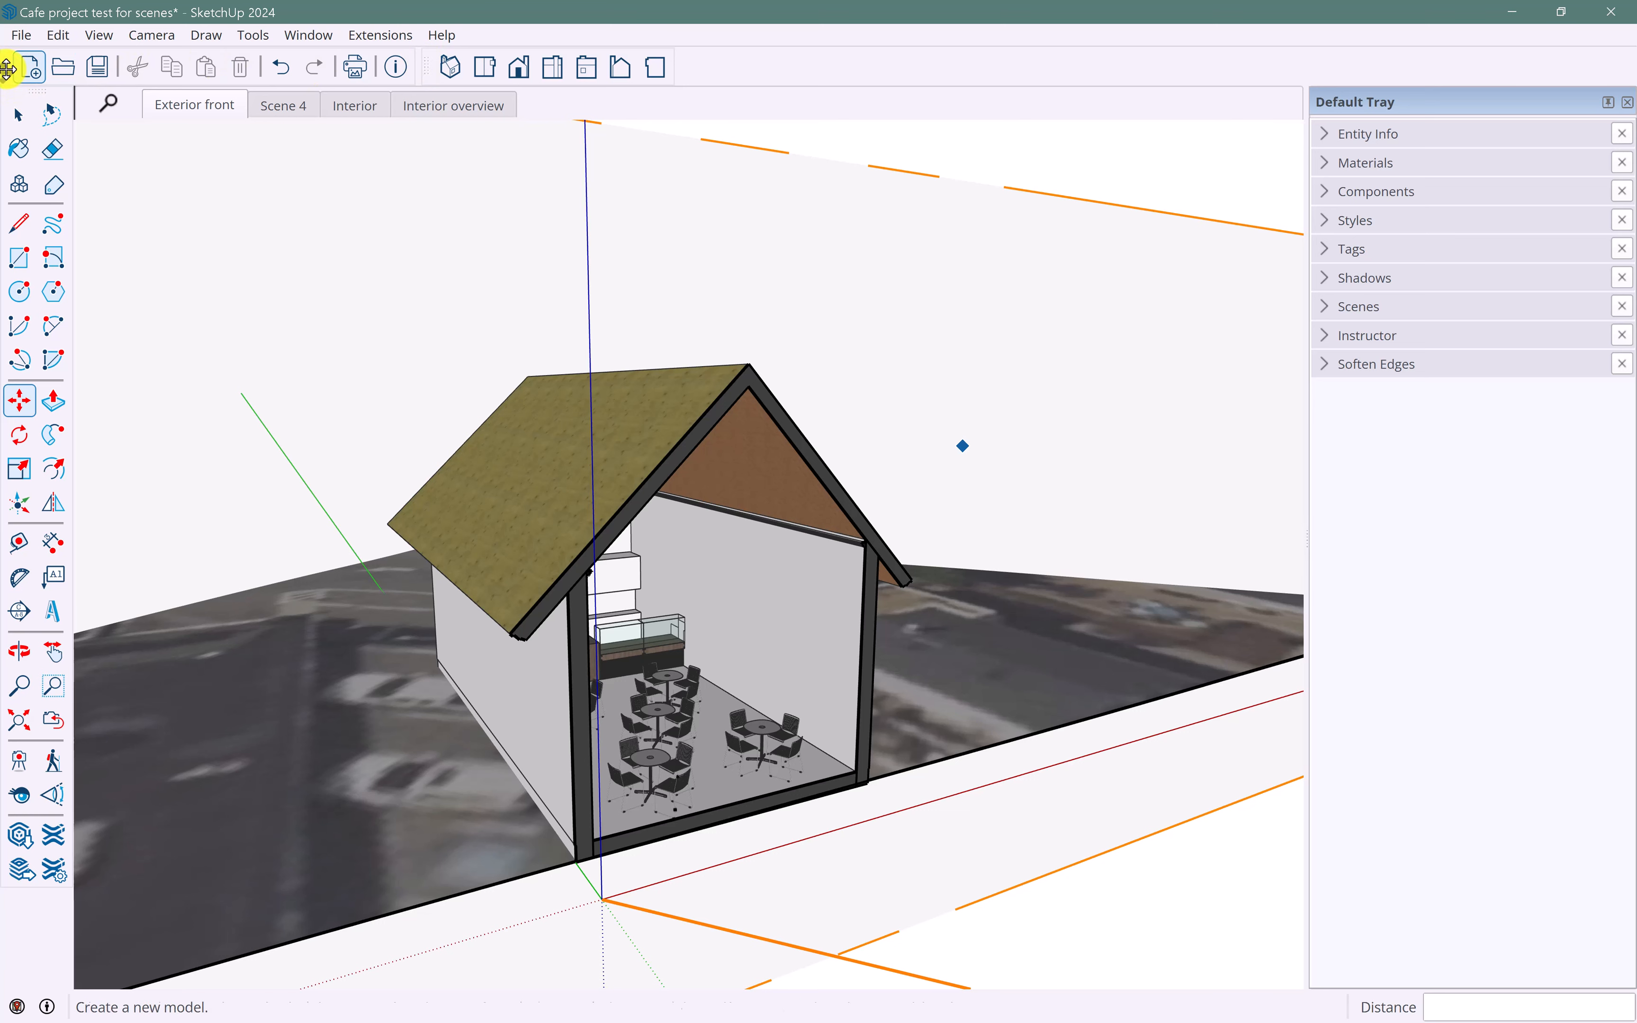
- Undock the Standard toolbar and dock it back beside the Views toolbar
left_click_drag(5, 66, 183, 156)
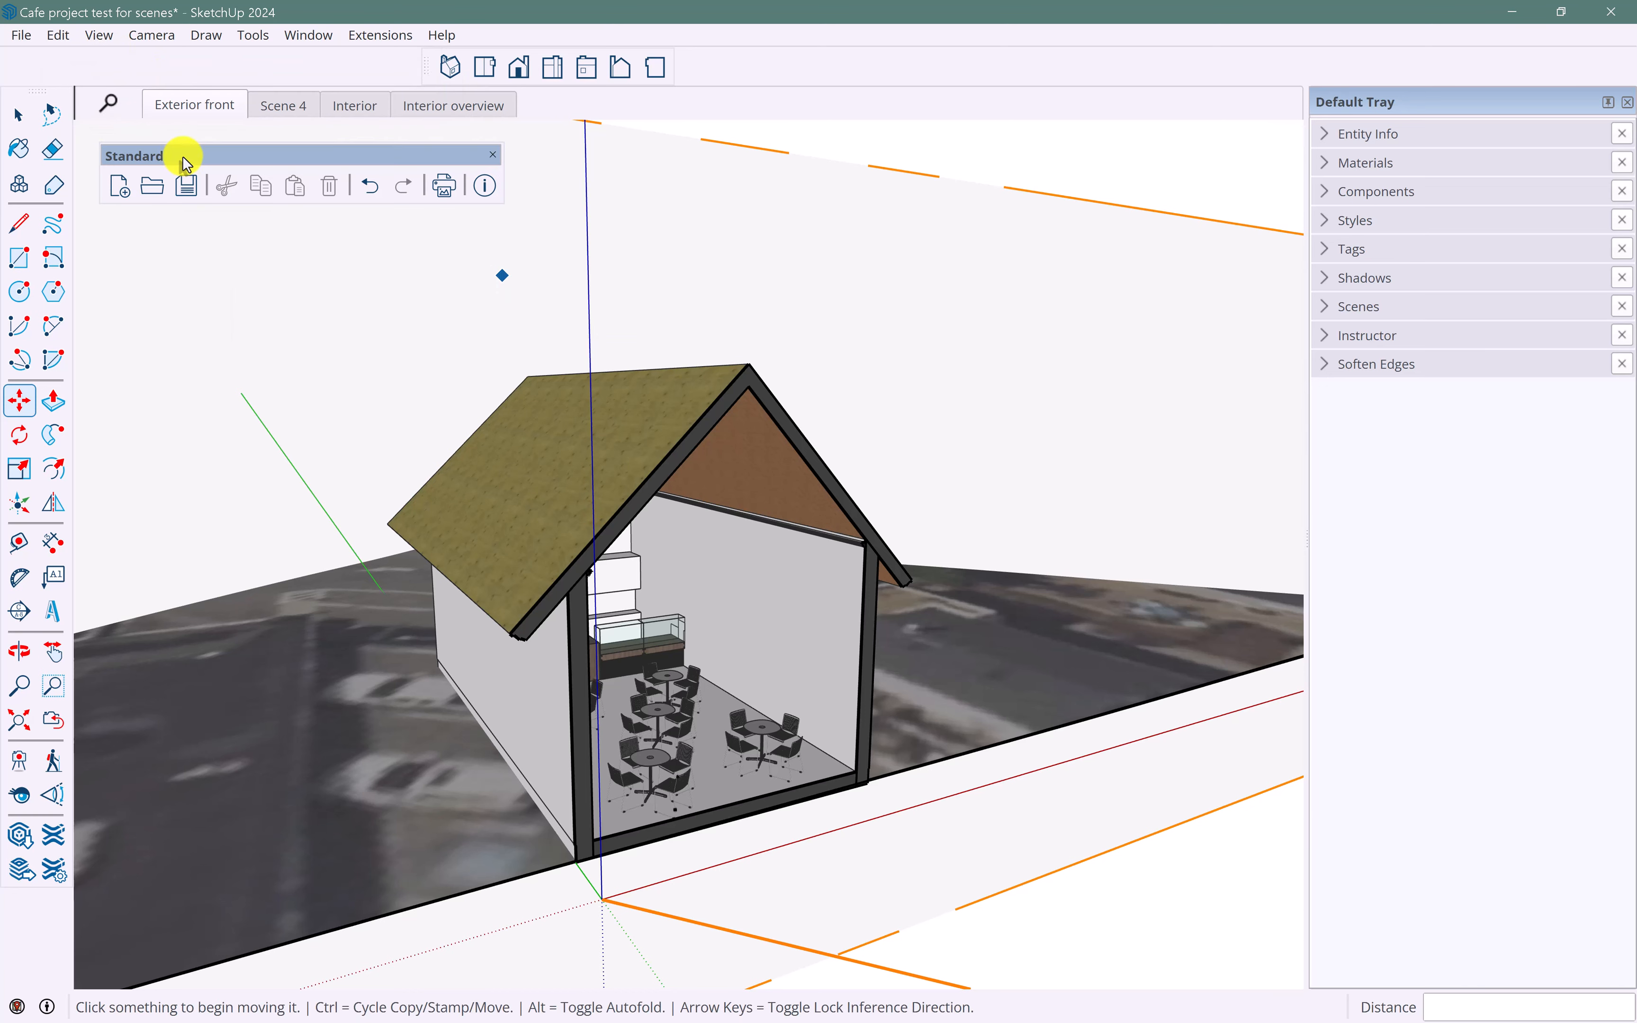
double_click(183, 156)
left_click_drag(110, 102, 29, 58)
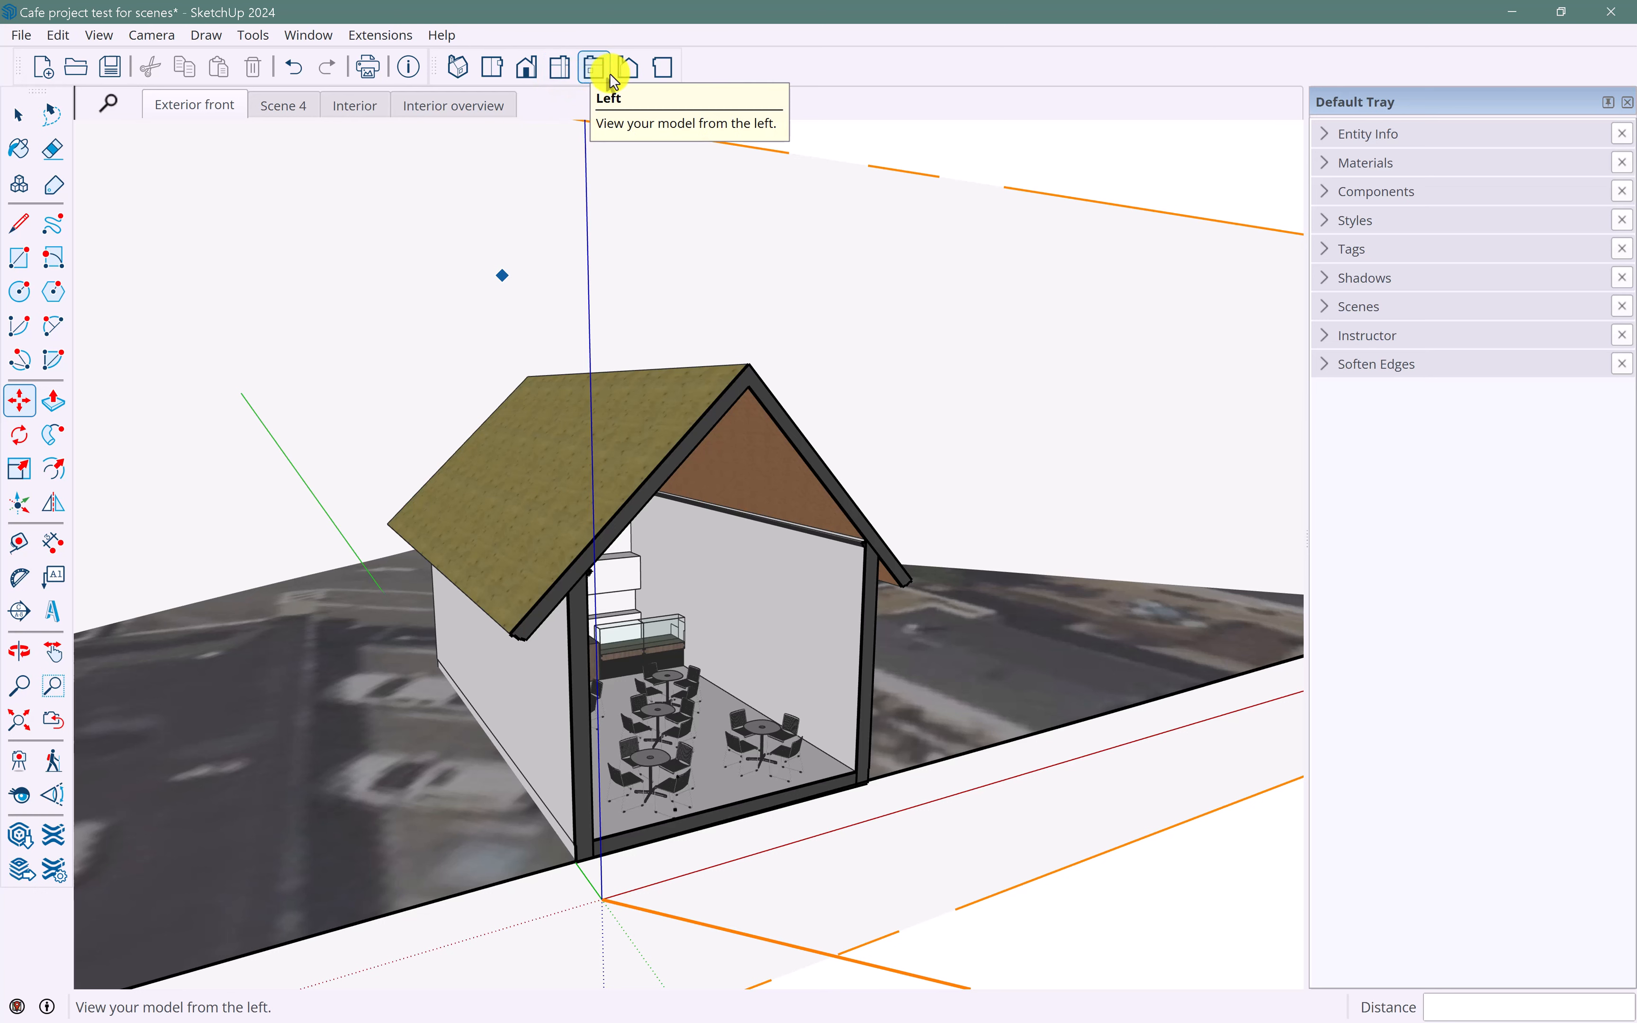
- Show the sectioned cafe in the standard Front view with parallel projection, framed closely on the building
left_click(527, 66)
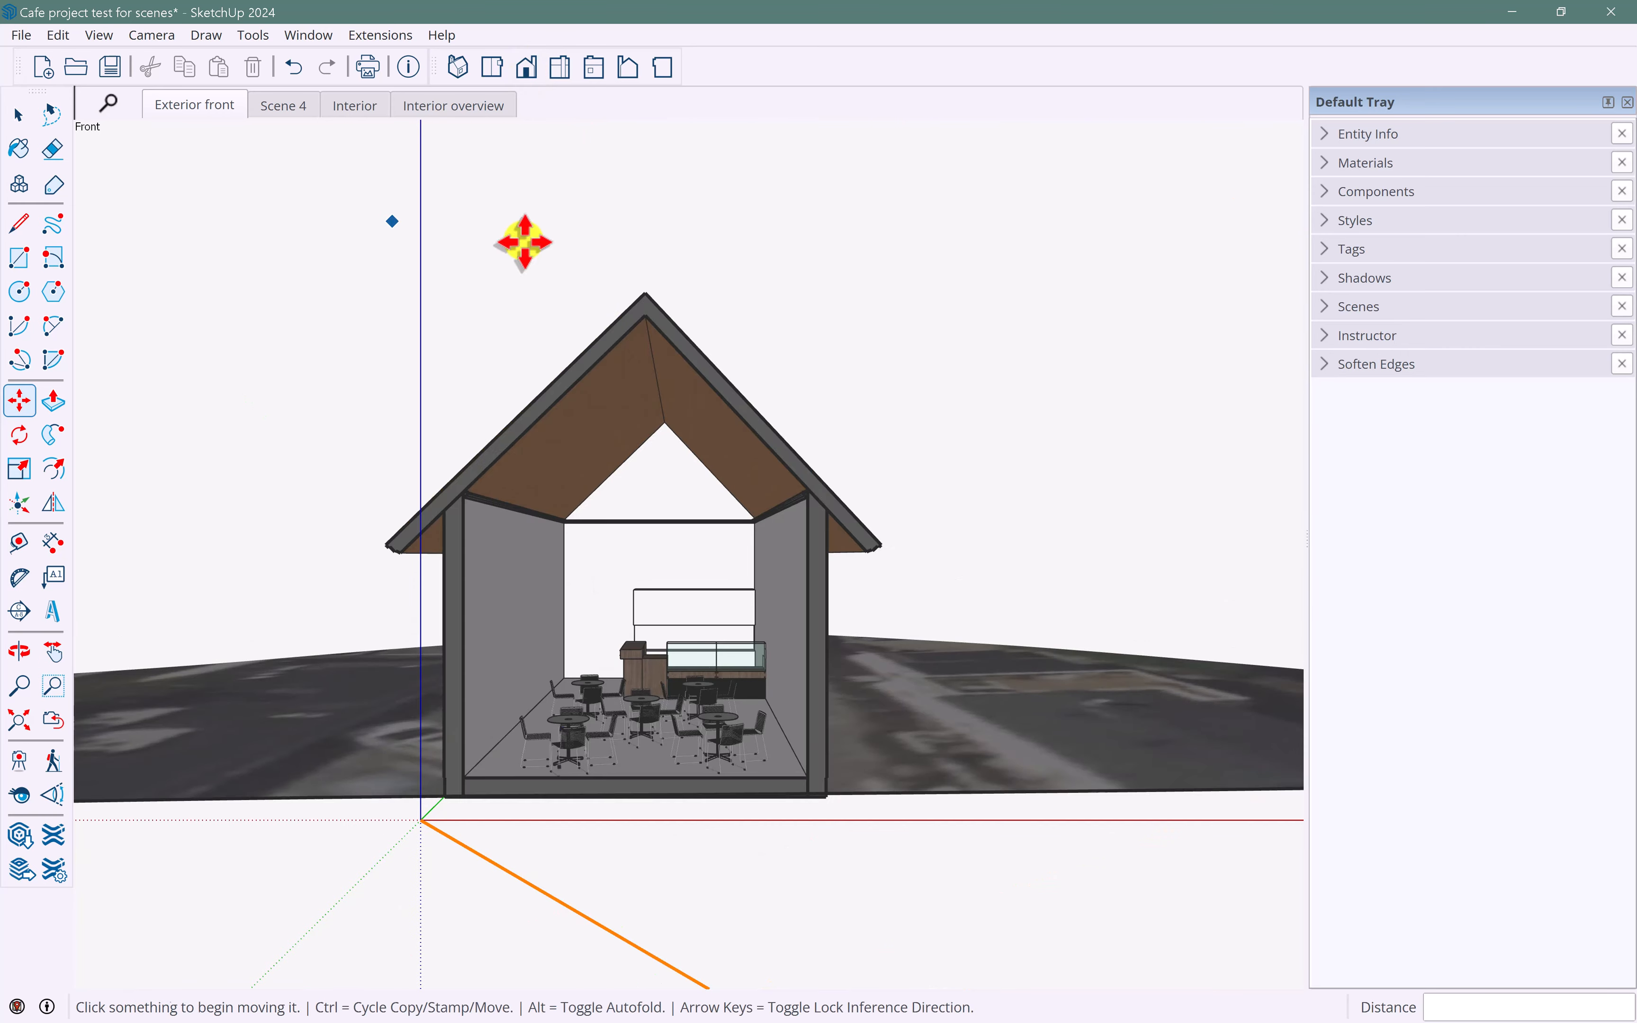
scroll(638, 549, "up", 3)
scroll(639, 548, "down", 1)
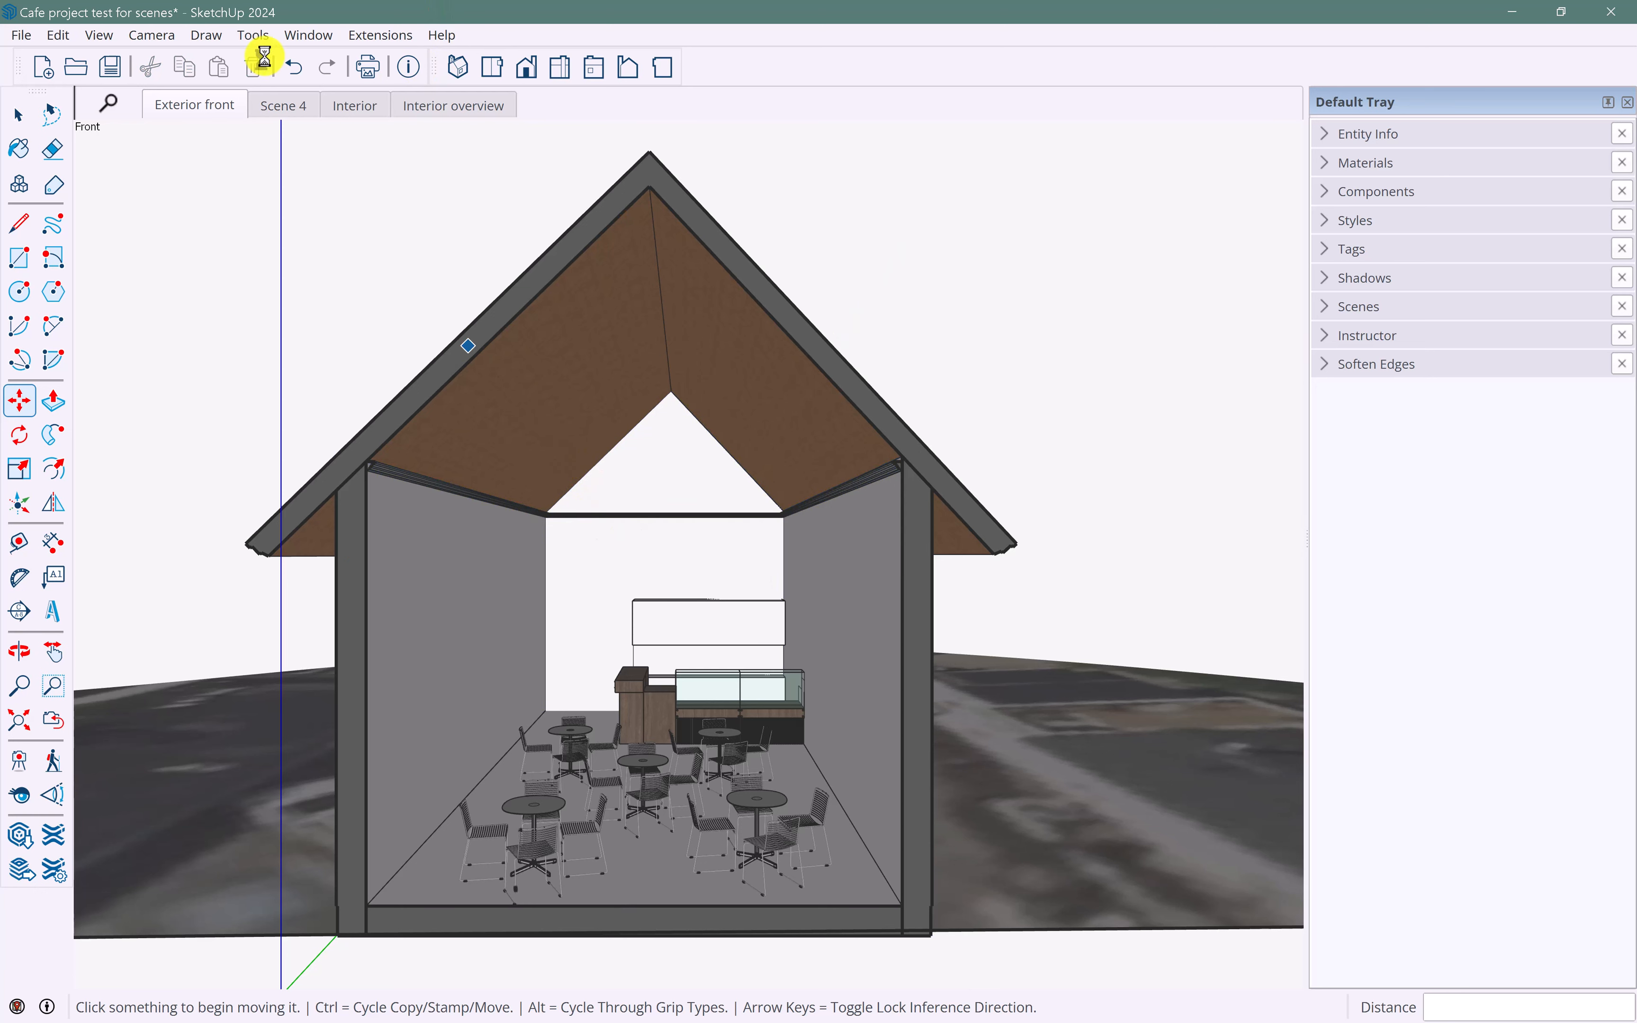
left_click(153, 35)
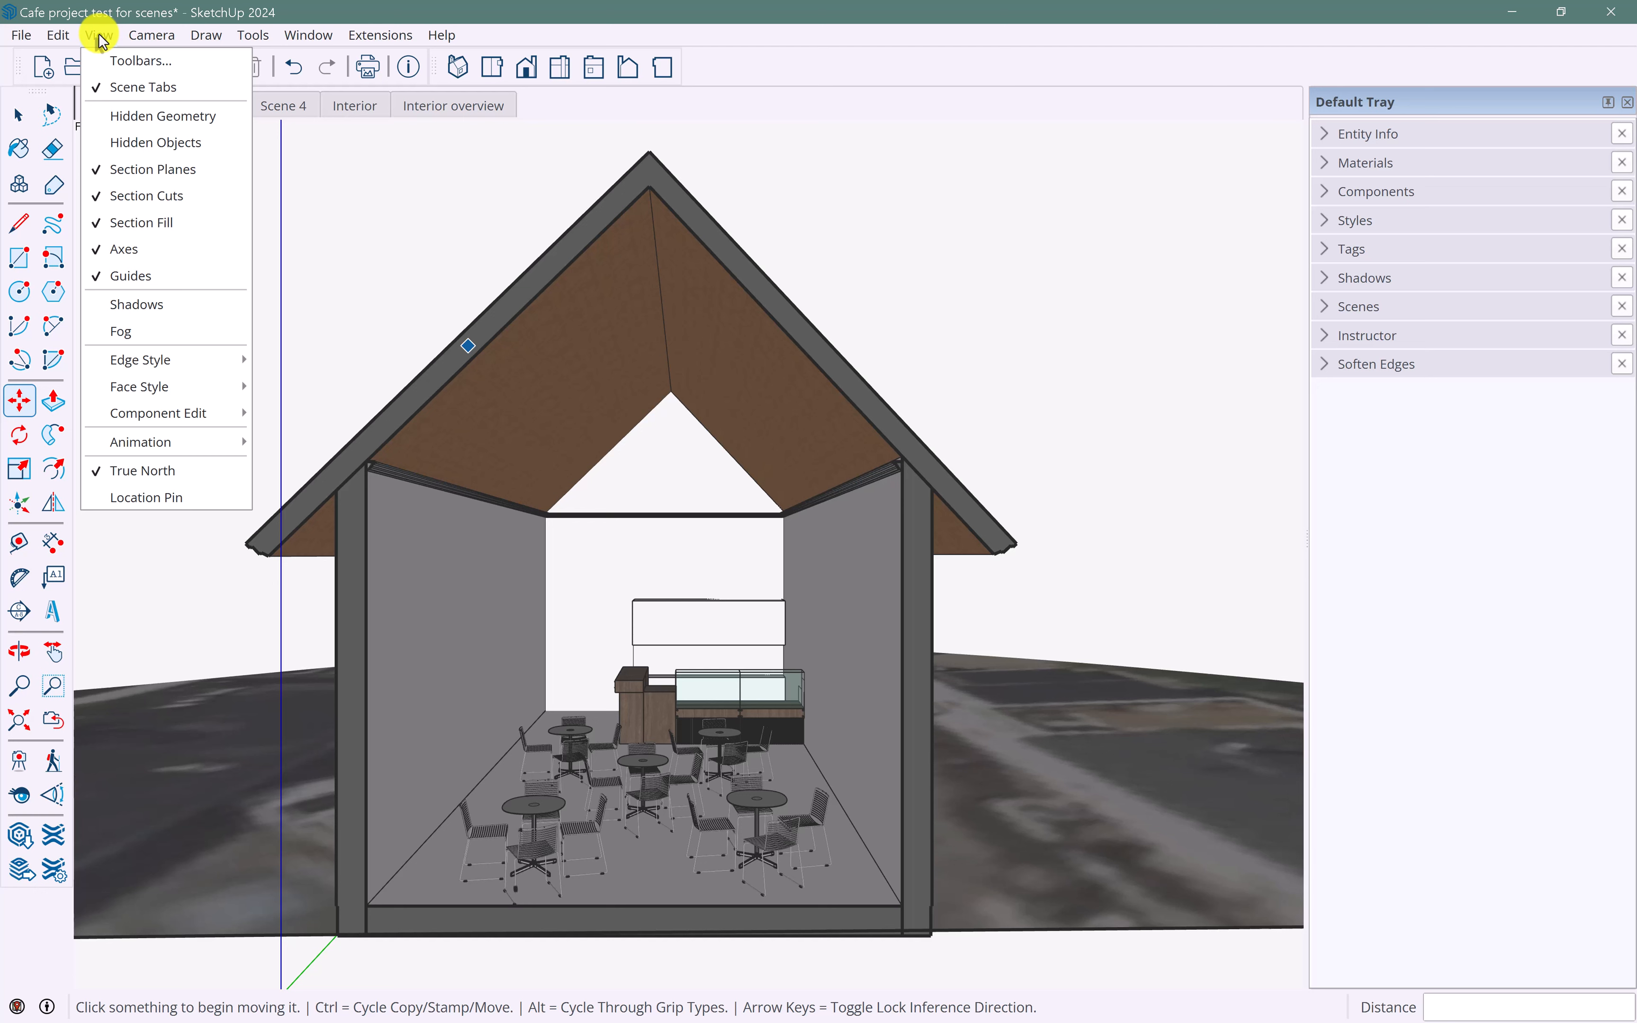
left_click(101, 39)
left_click(150, 37)
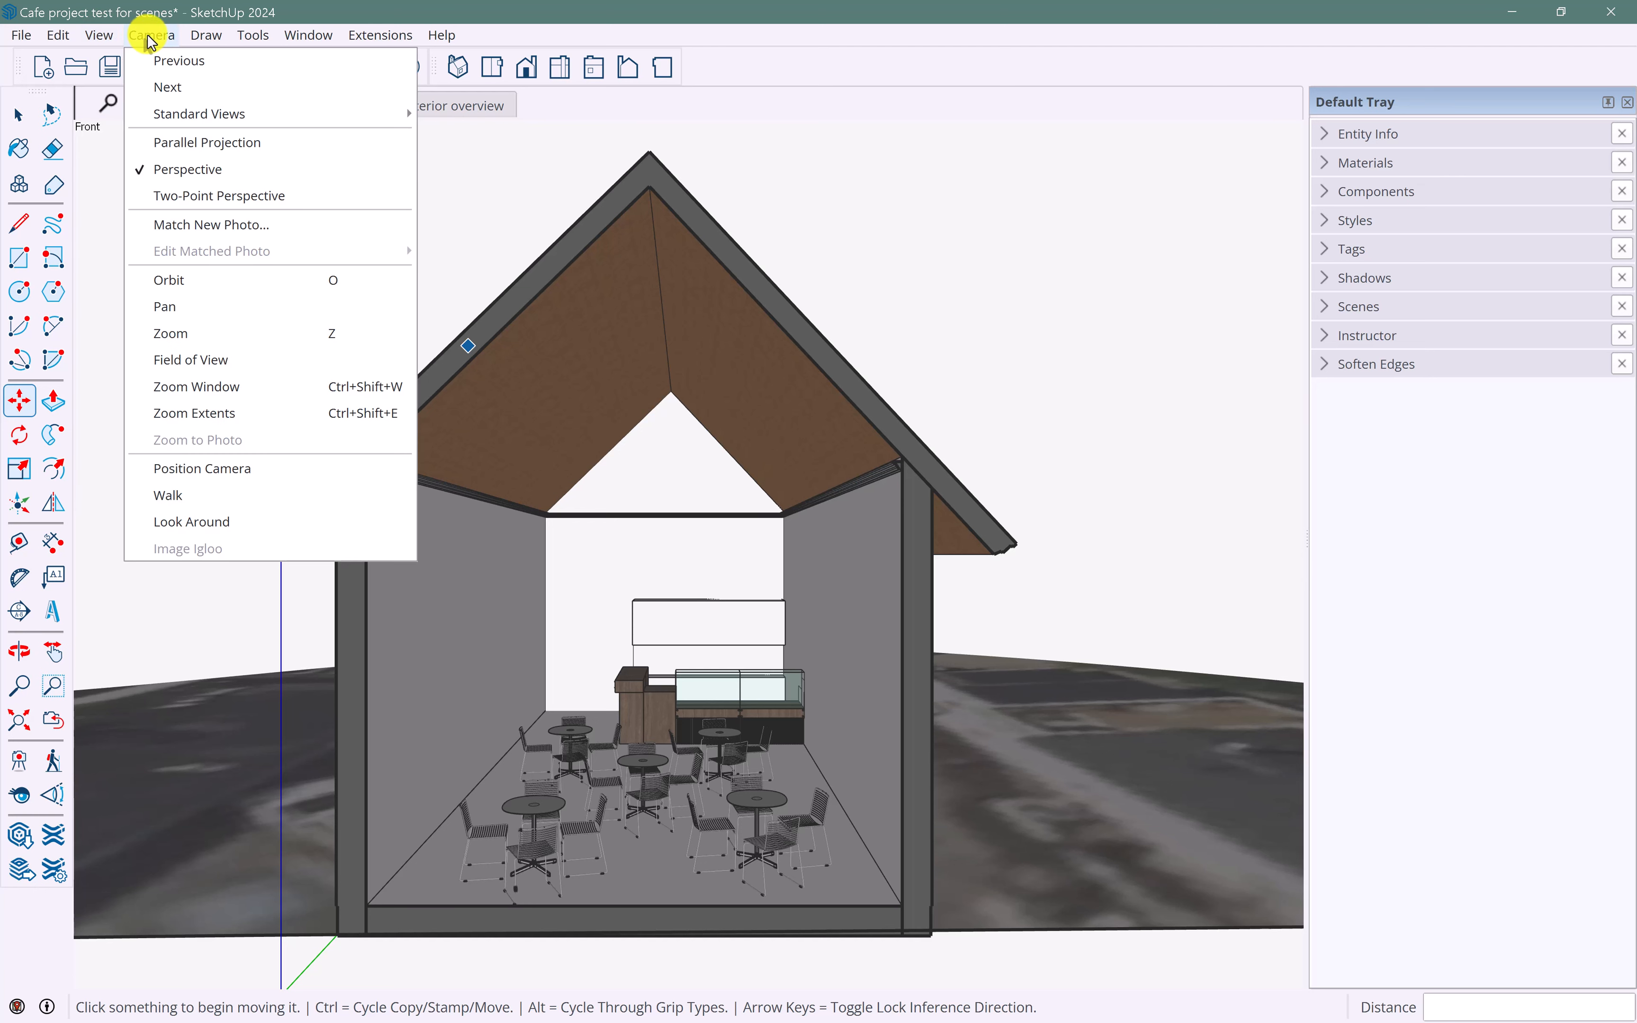
left_click(193, 153)
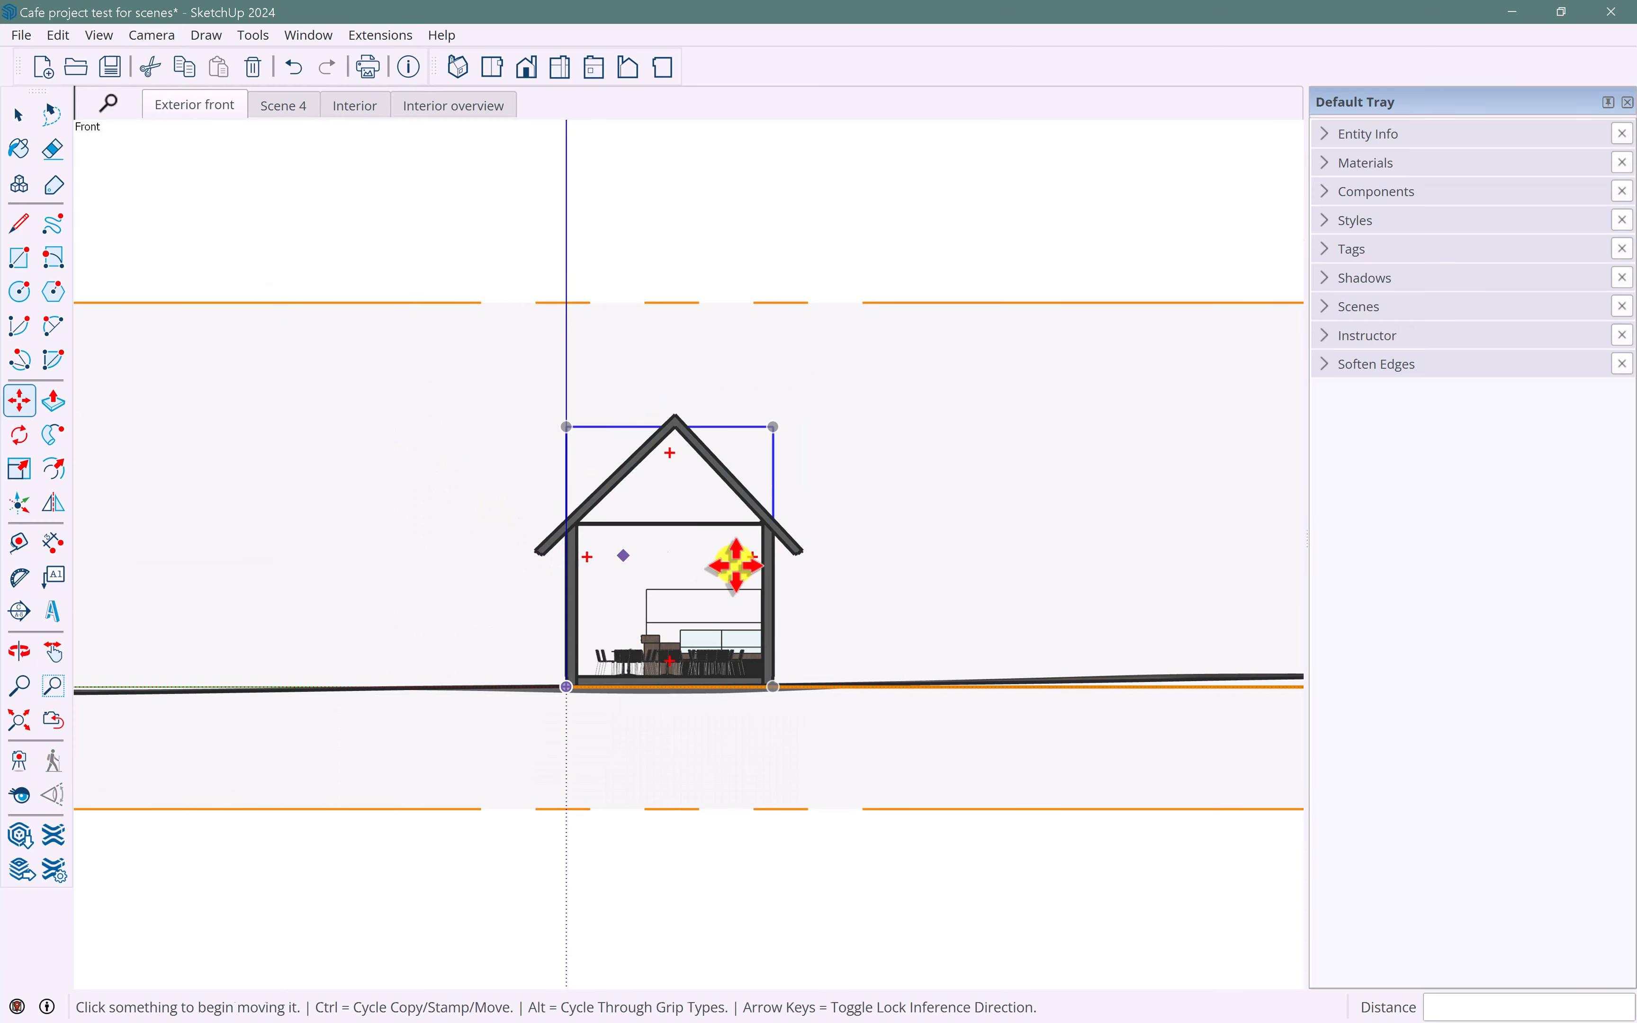
scroll(707, 551, "up", 5)
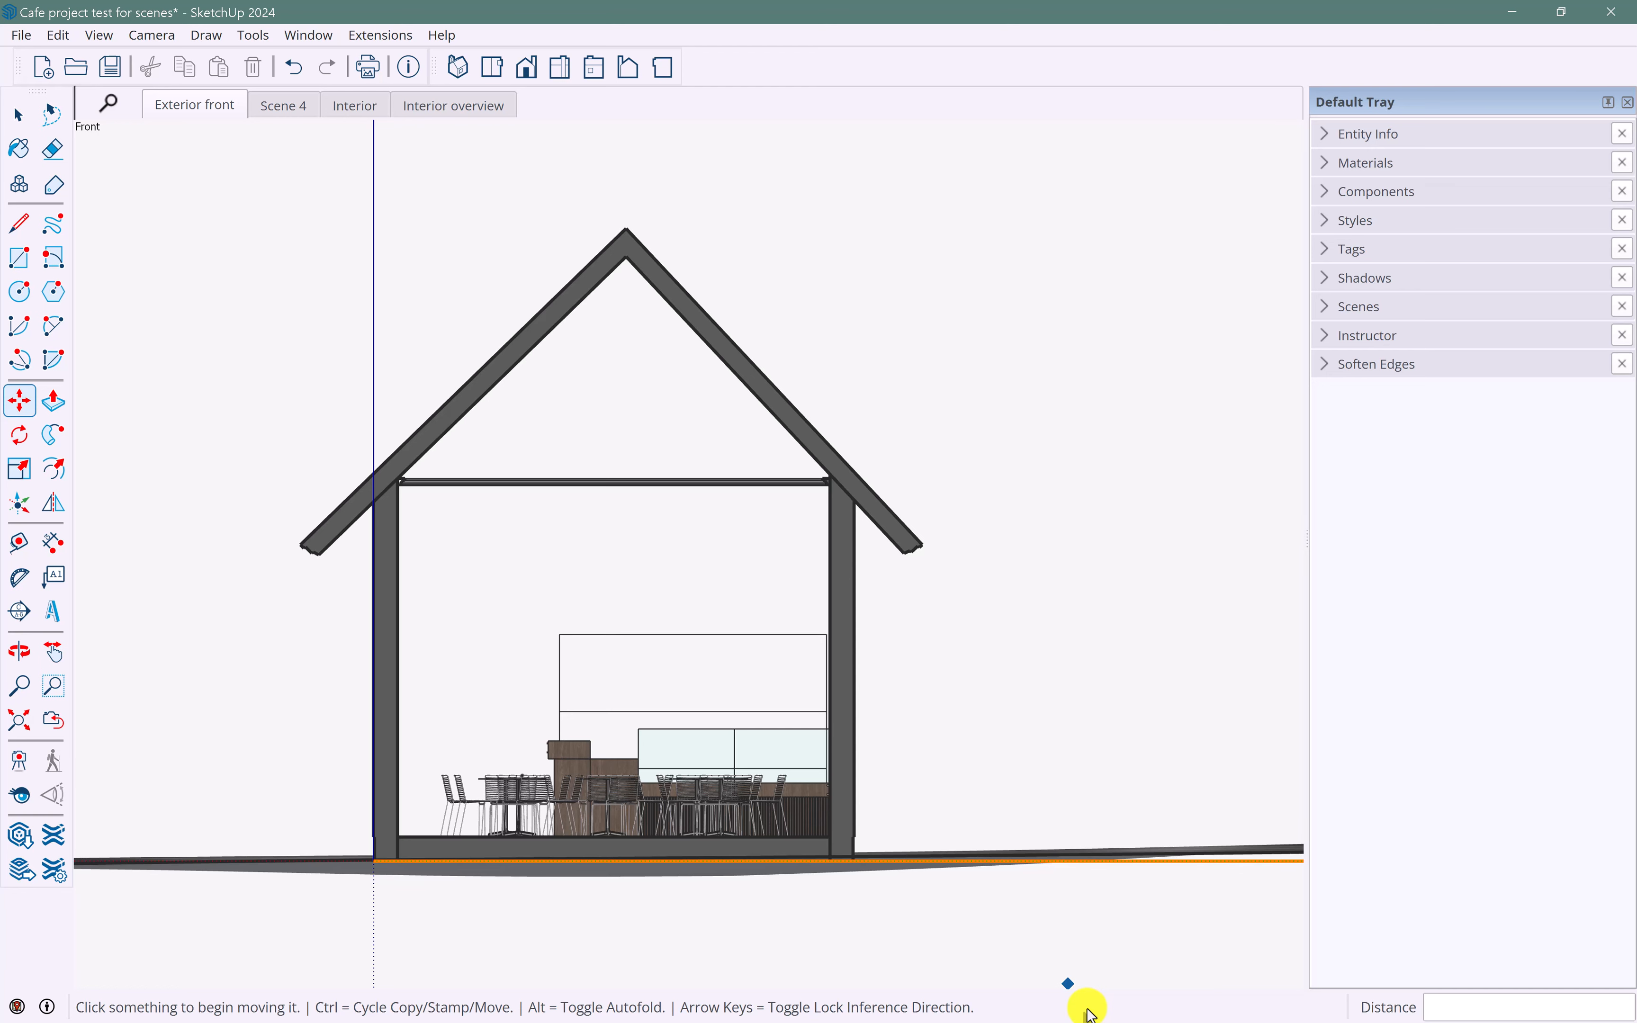
scroll(596, 639, "up", 1)
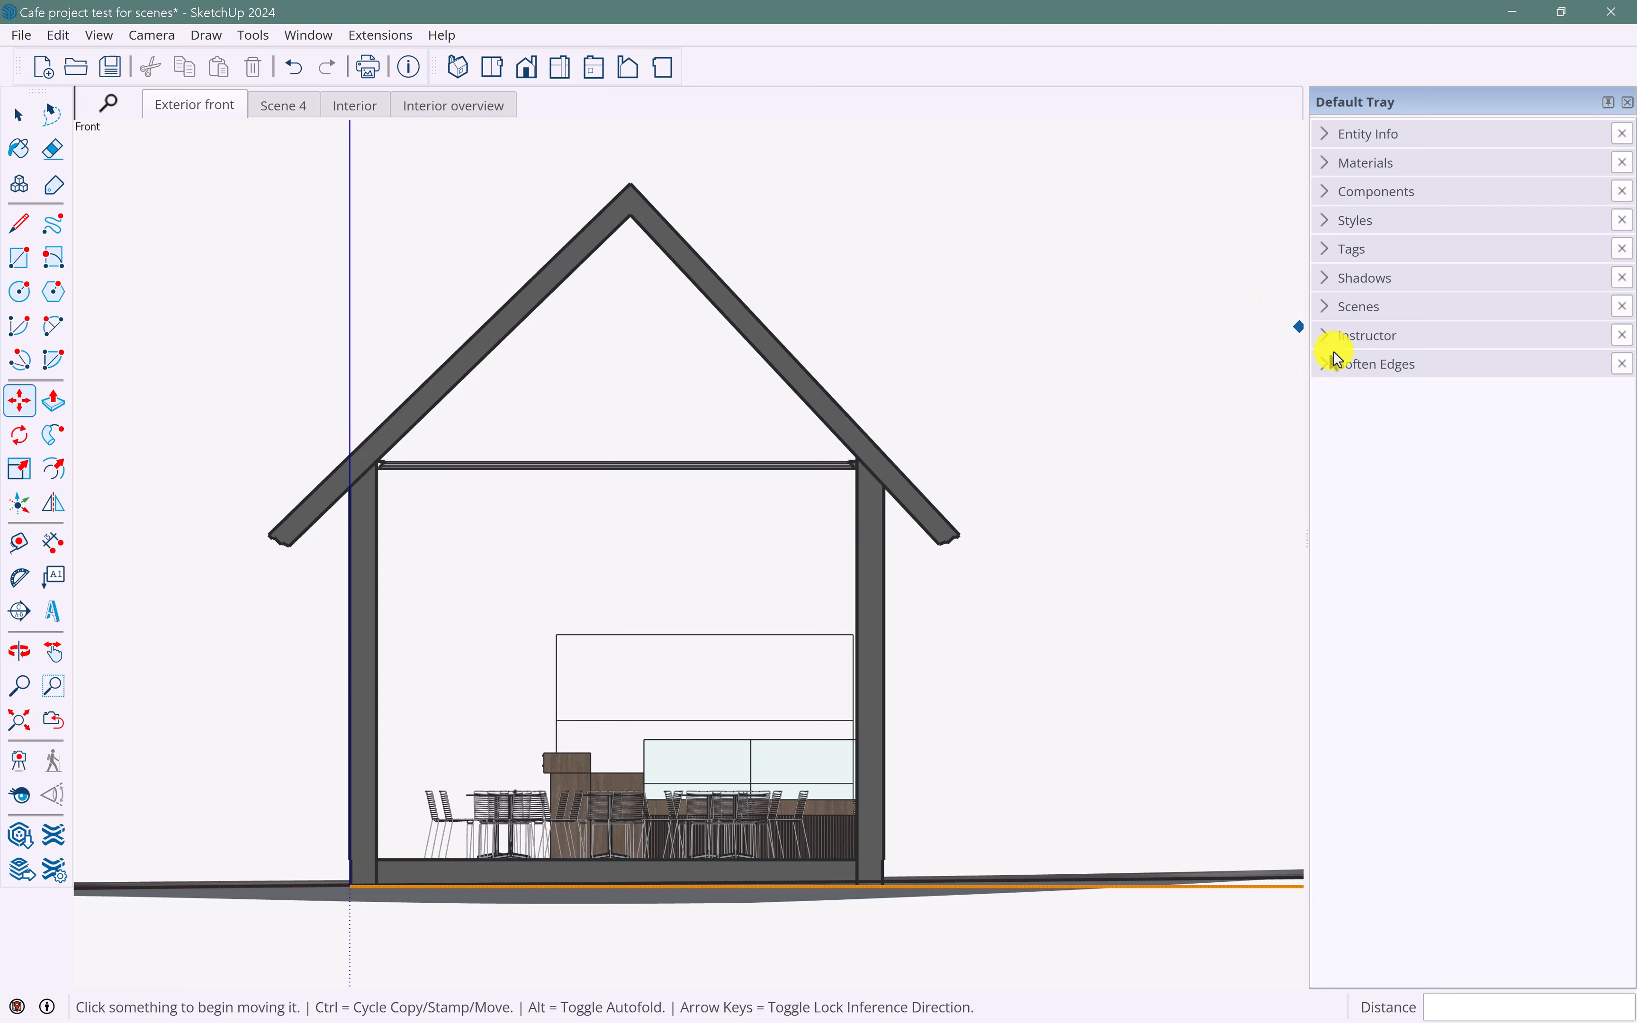
- Add a new scene of the front section after Exterior front, saving the style changes as a new style
left_click(1334, 306)
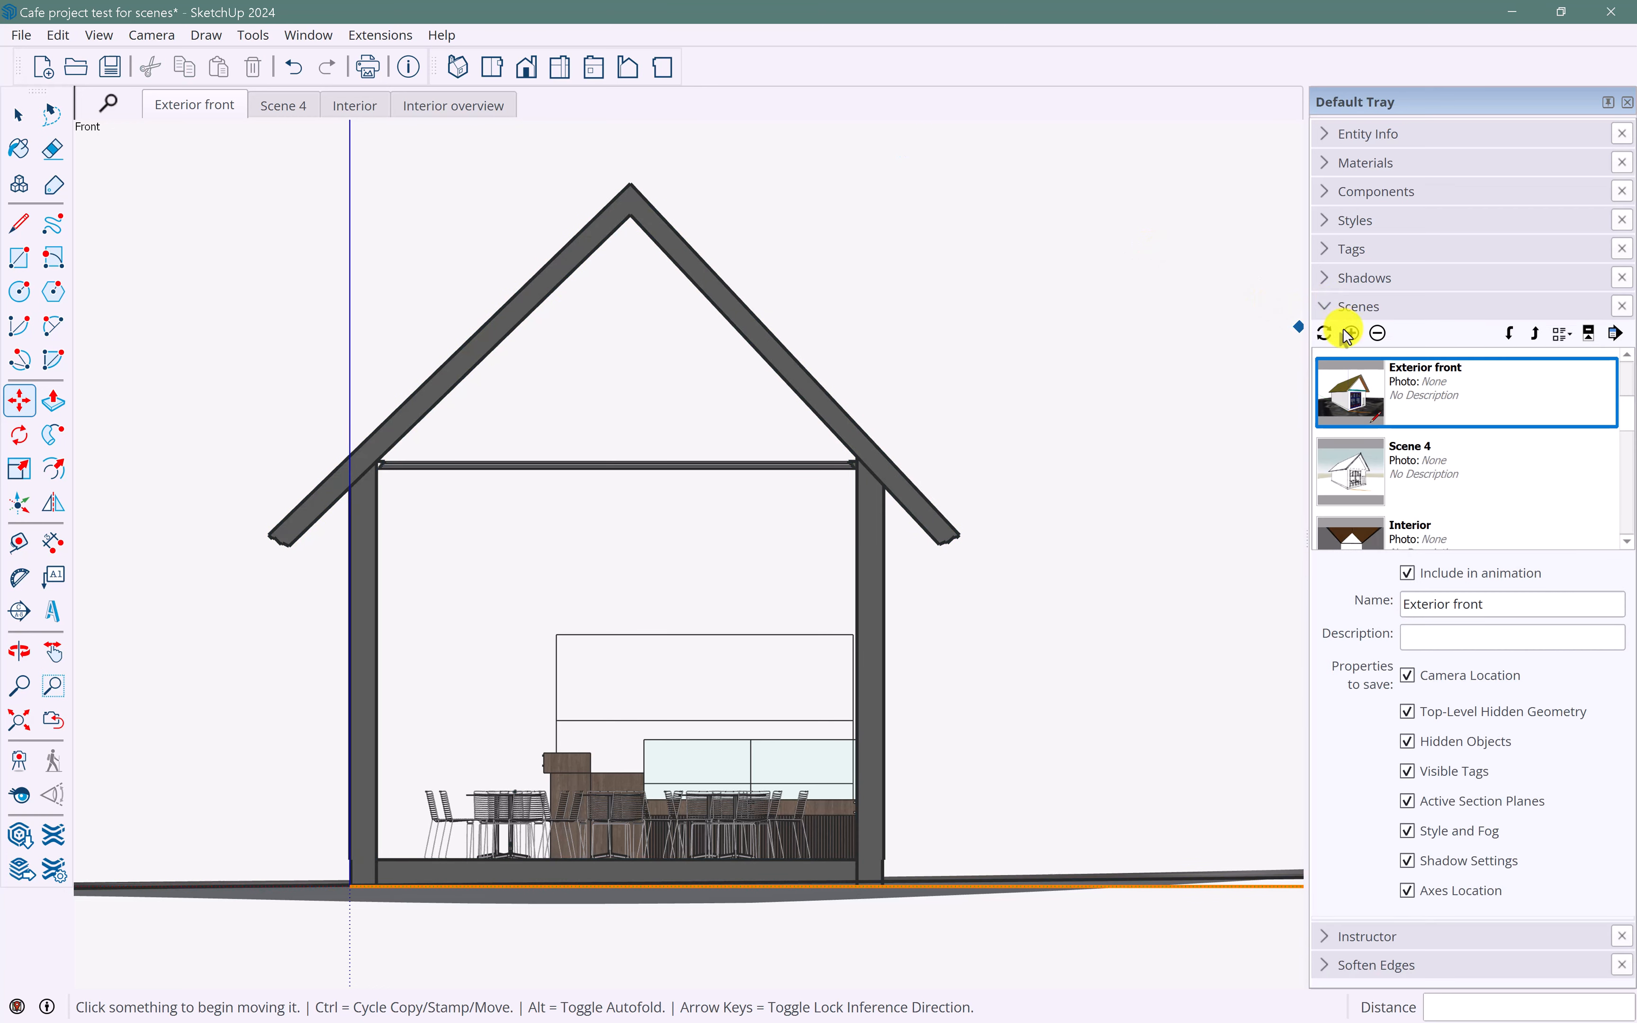
left_click(1350, 333)
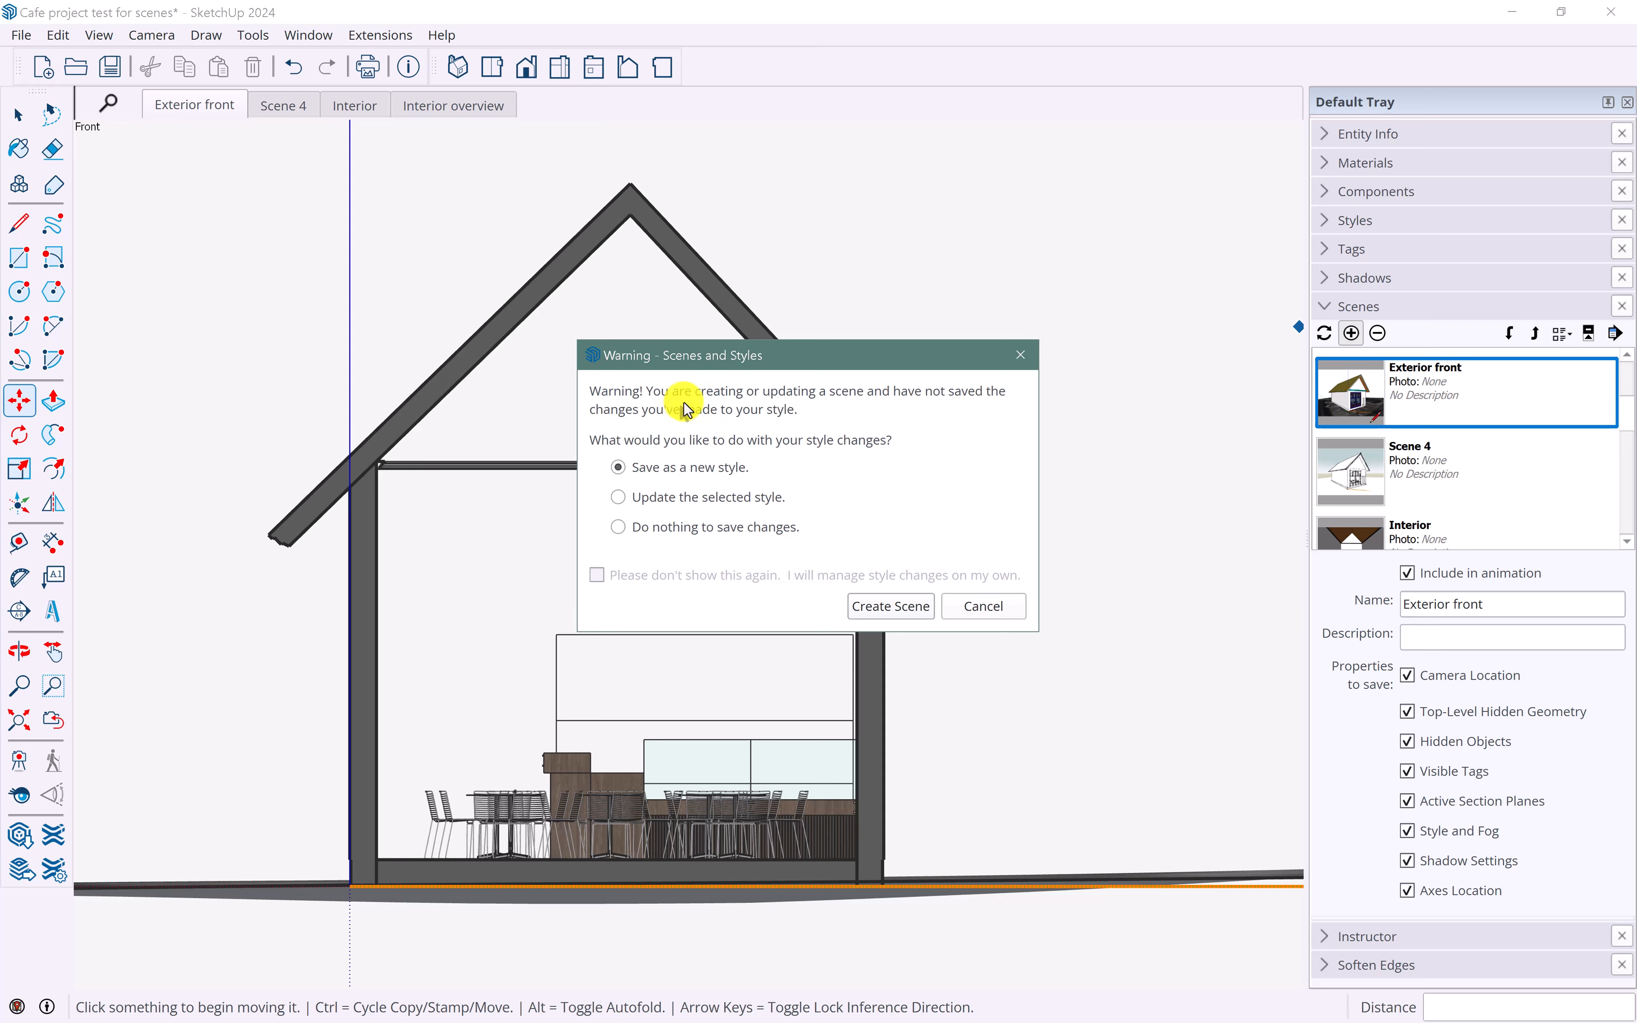
left_click(897, 608)
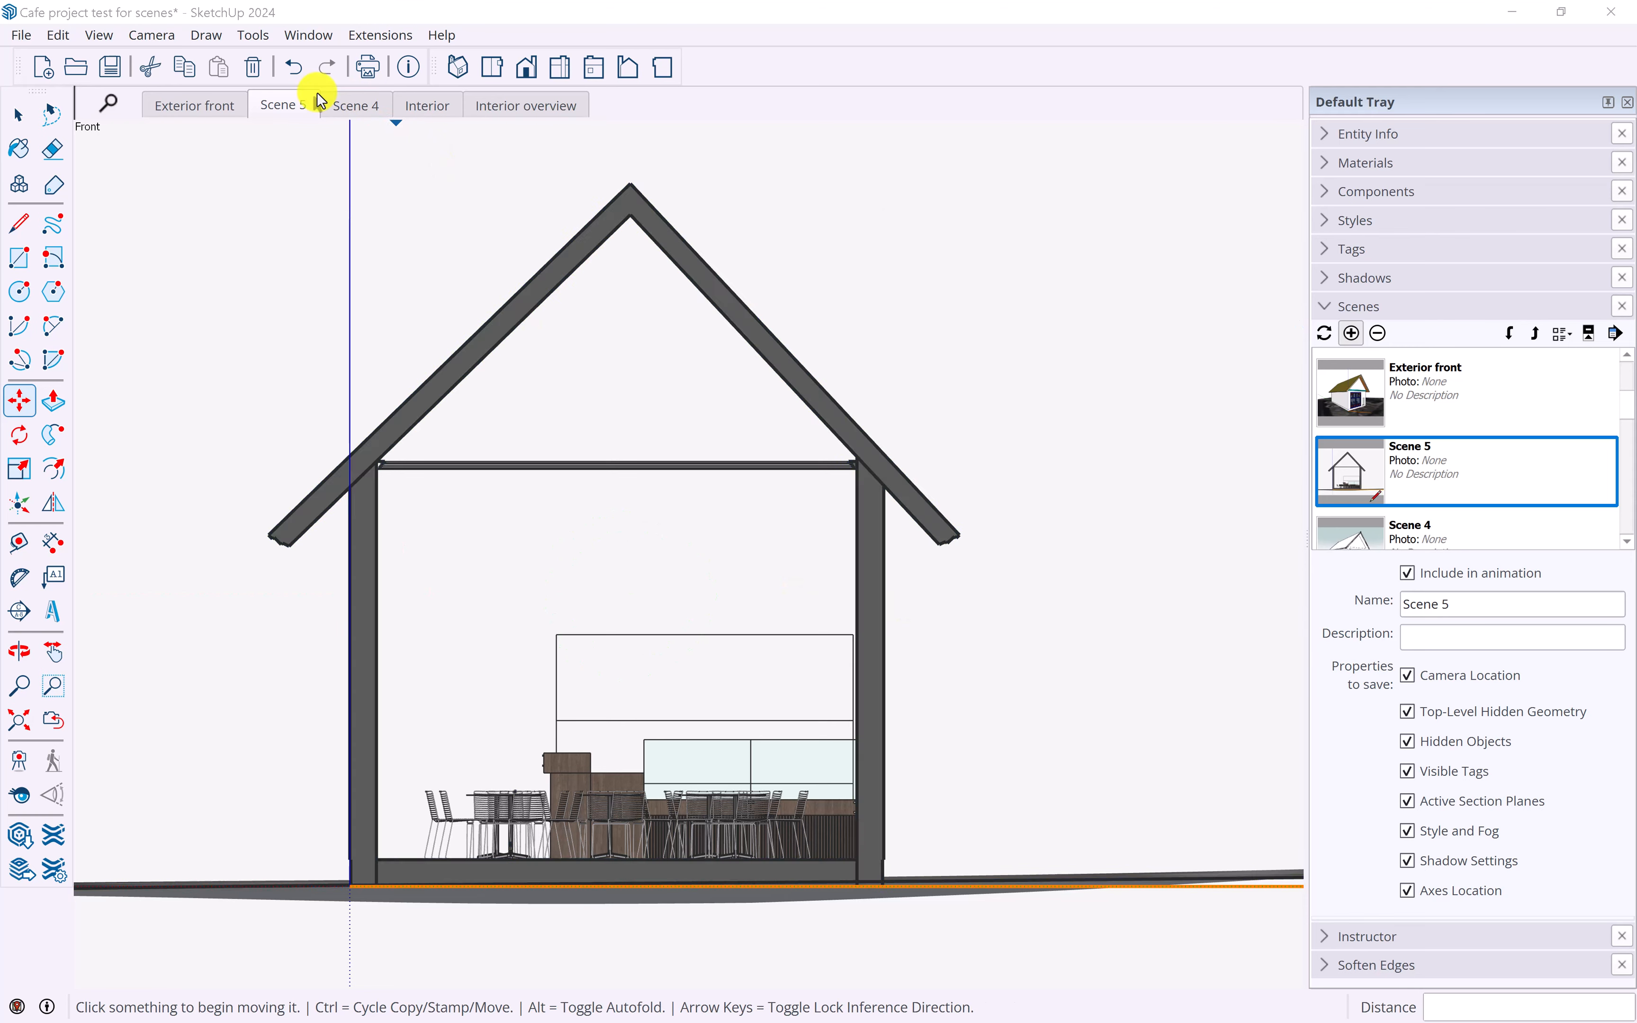
- Compare the Exterior front scene with the new section scene, and rename the section scene as Section N-S
left_click(191, 108)
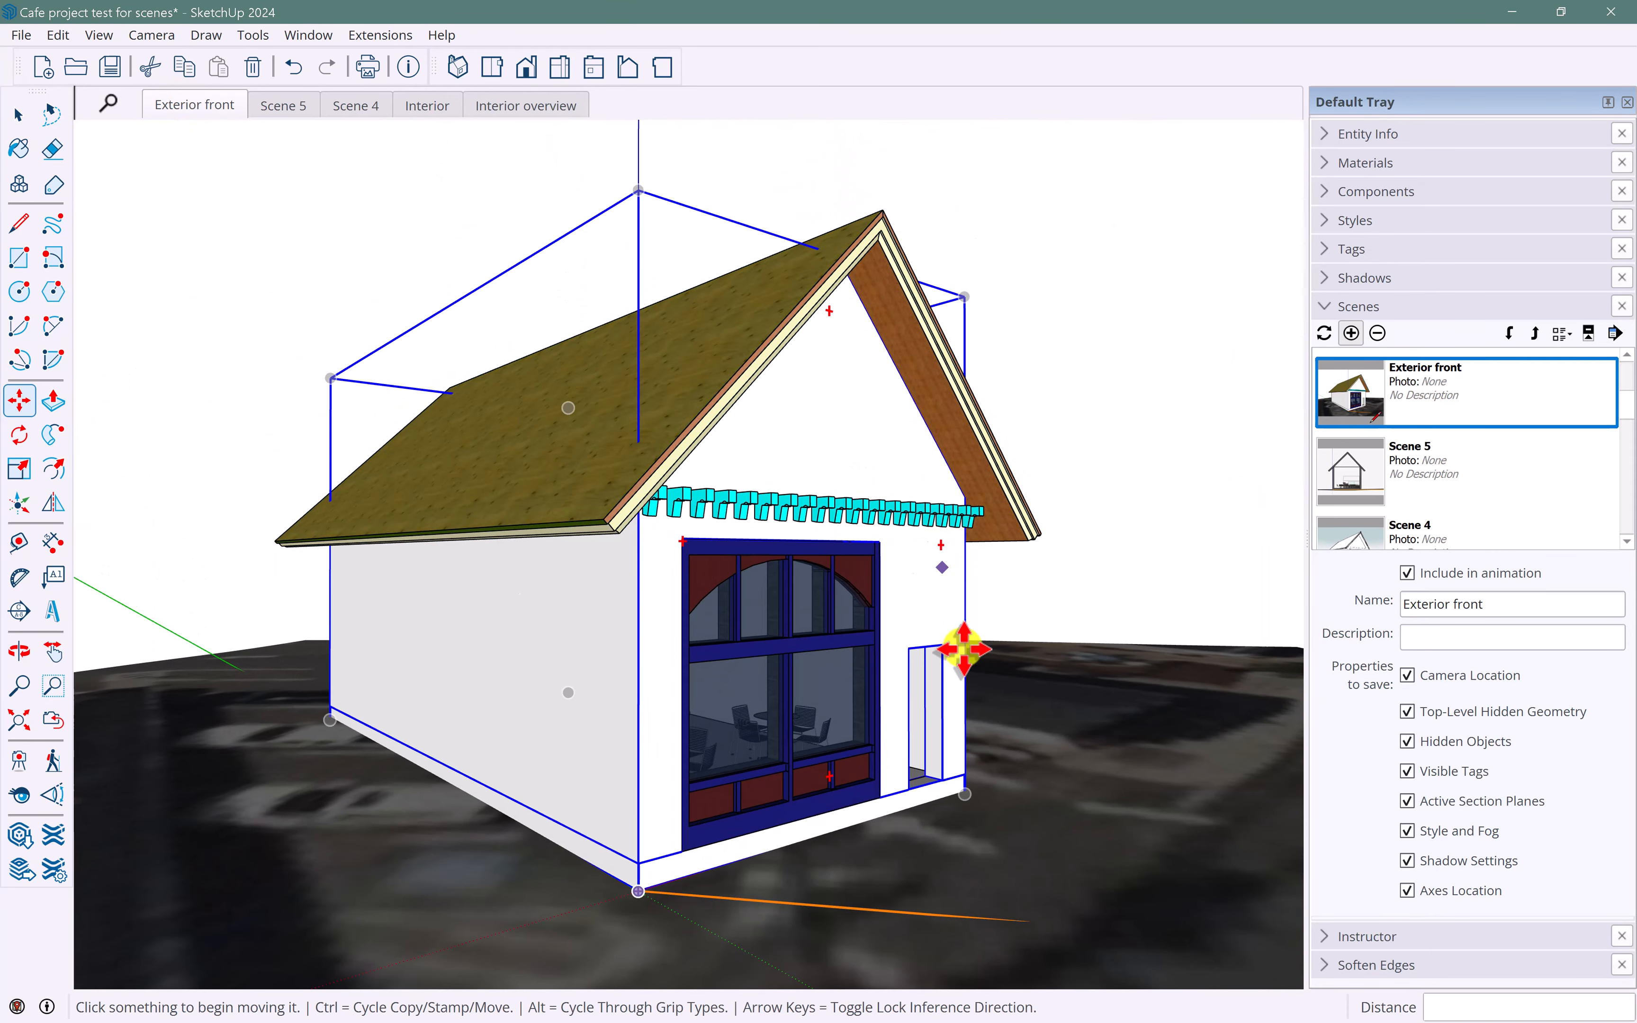
left_click(291, 111)
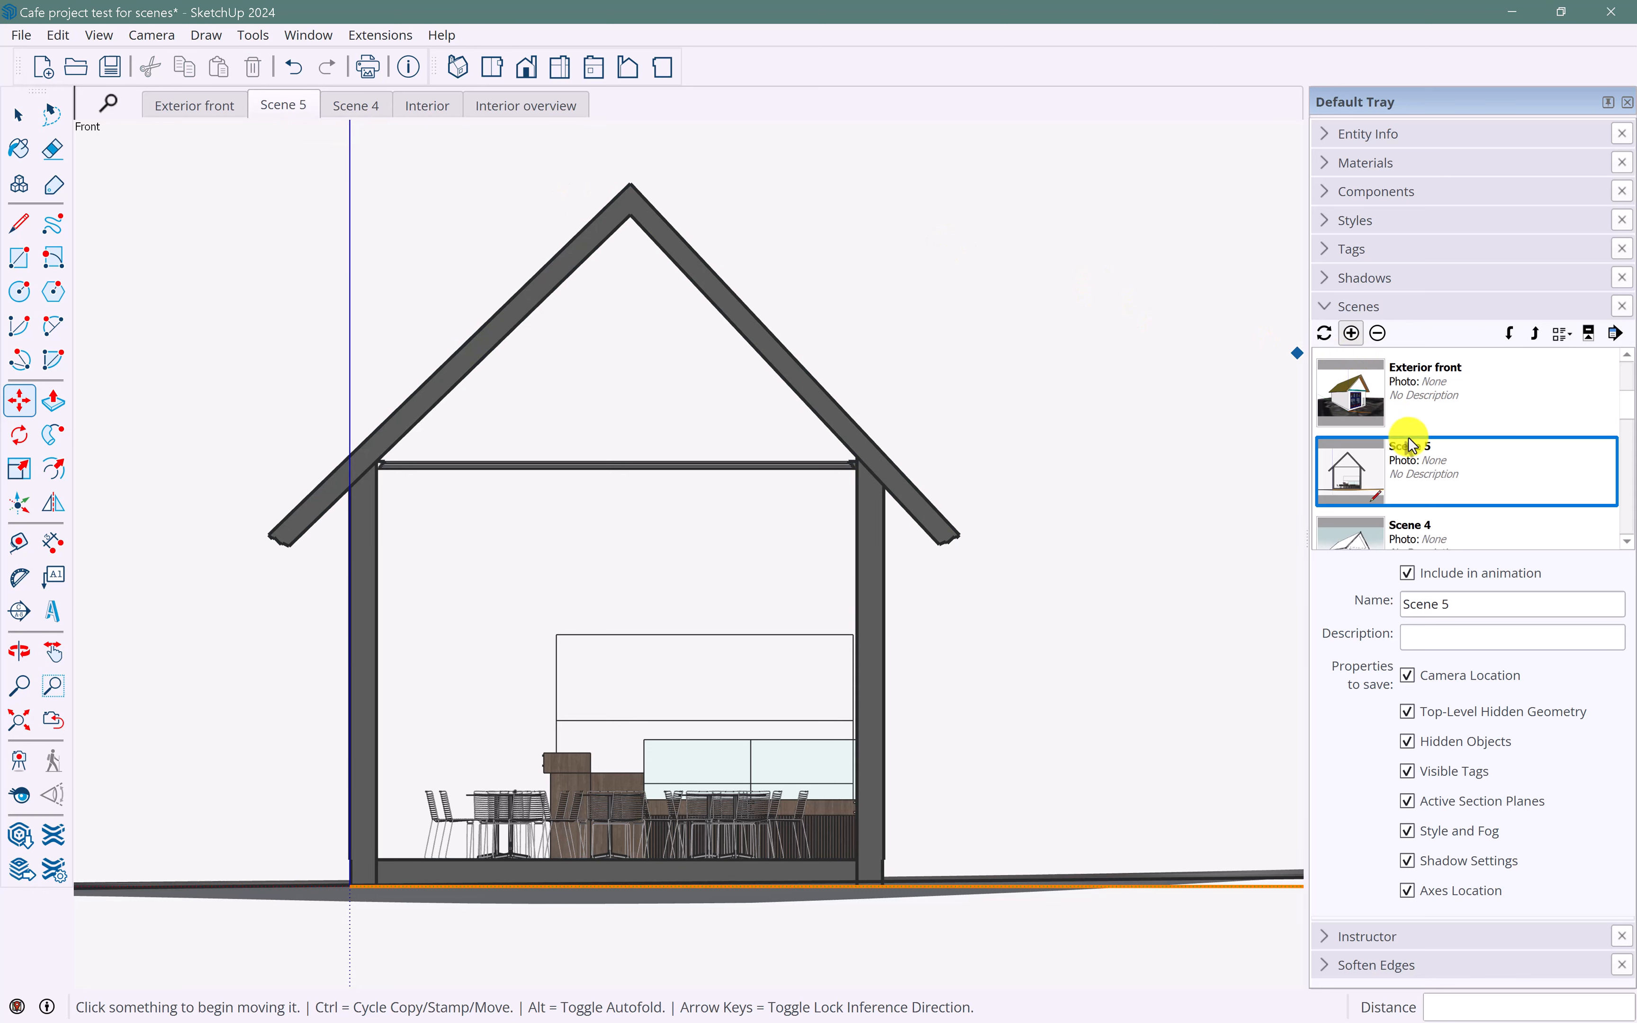
left_click_drag(1458, 606, 1399, 606)
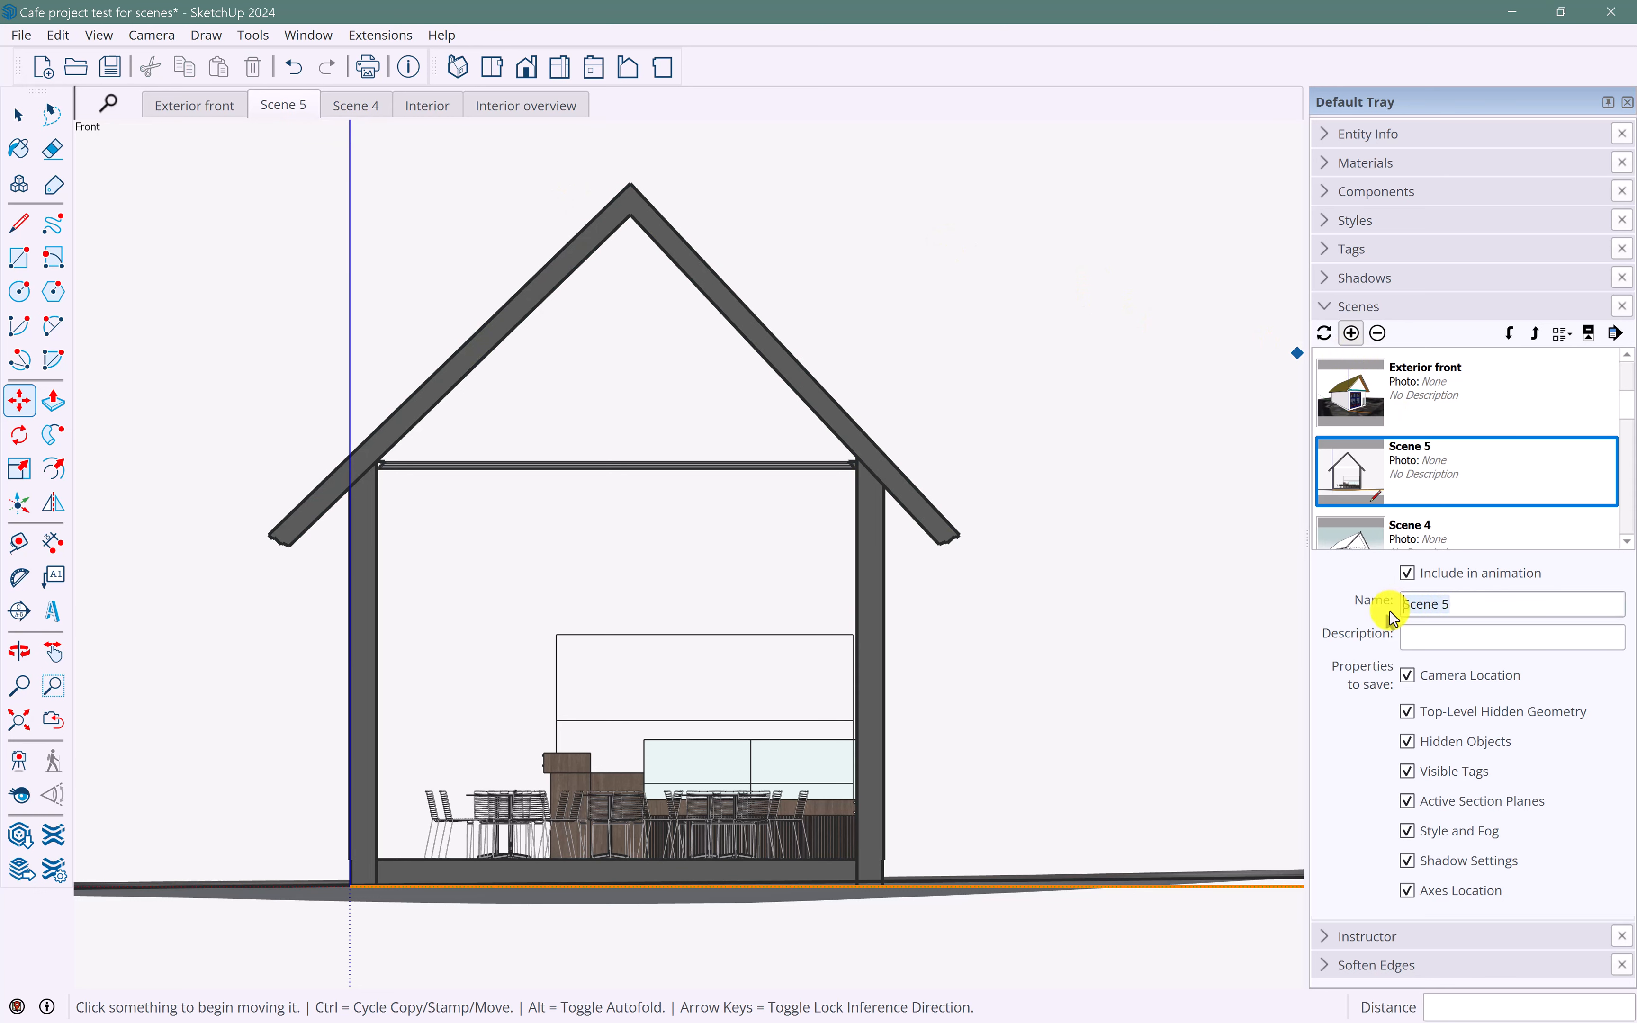
type("Sec")
type("\\")
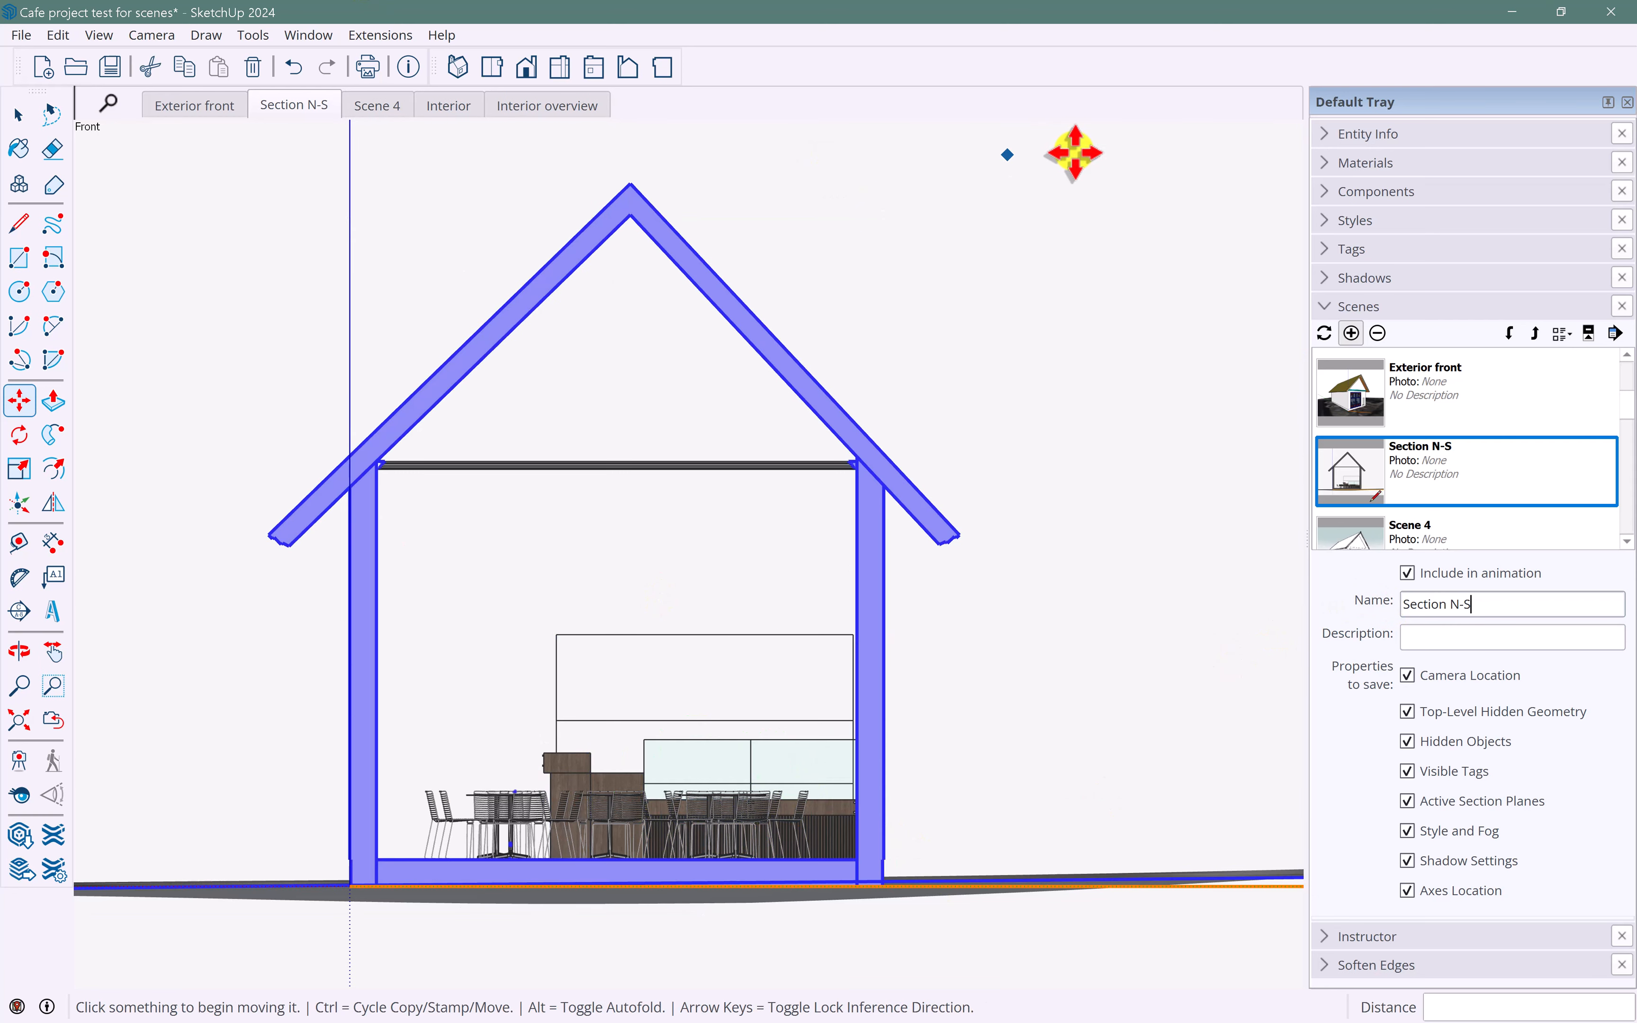
- Change the section fill colour of the current style to dark red
left_click(1333, 221)
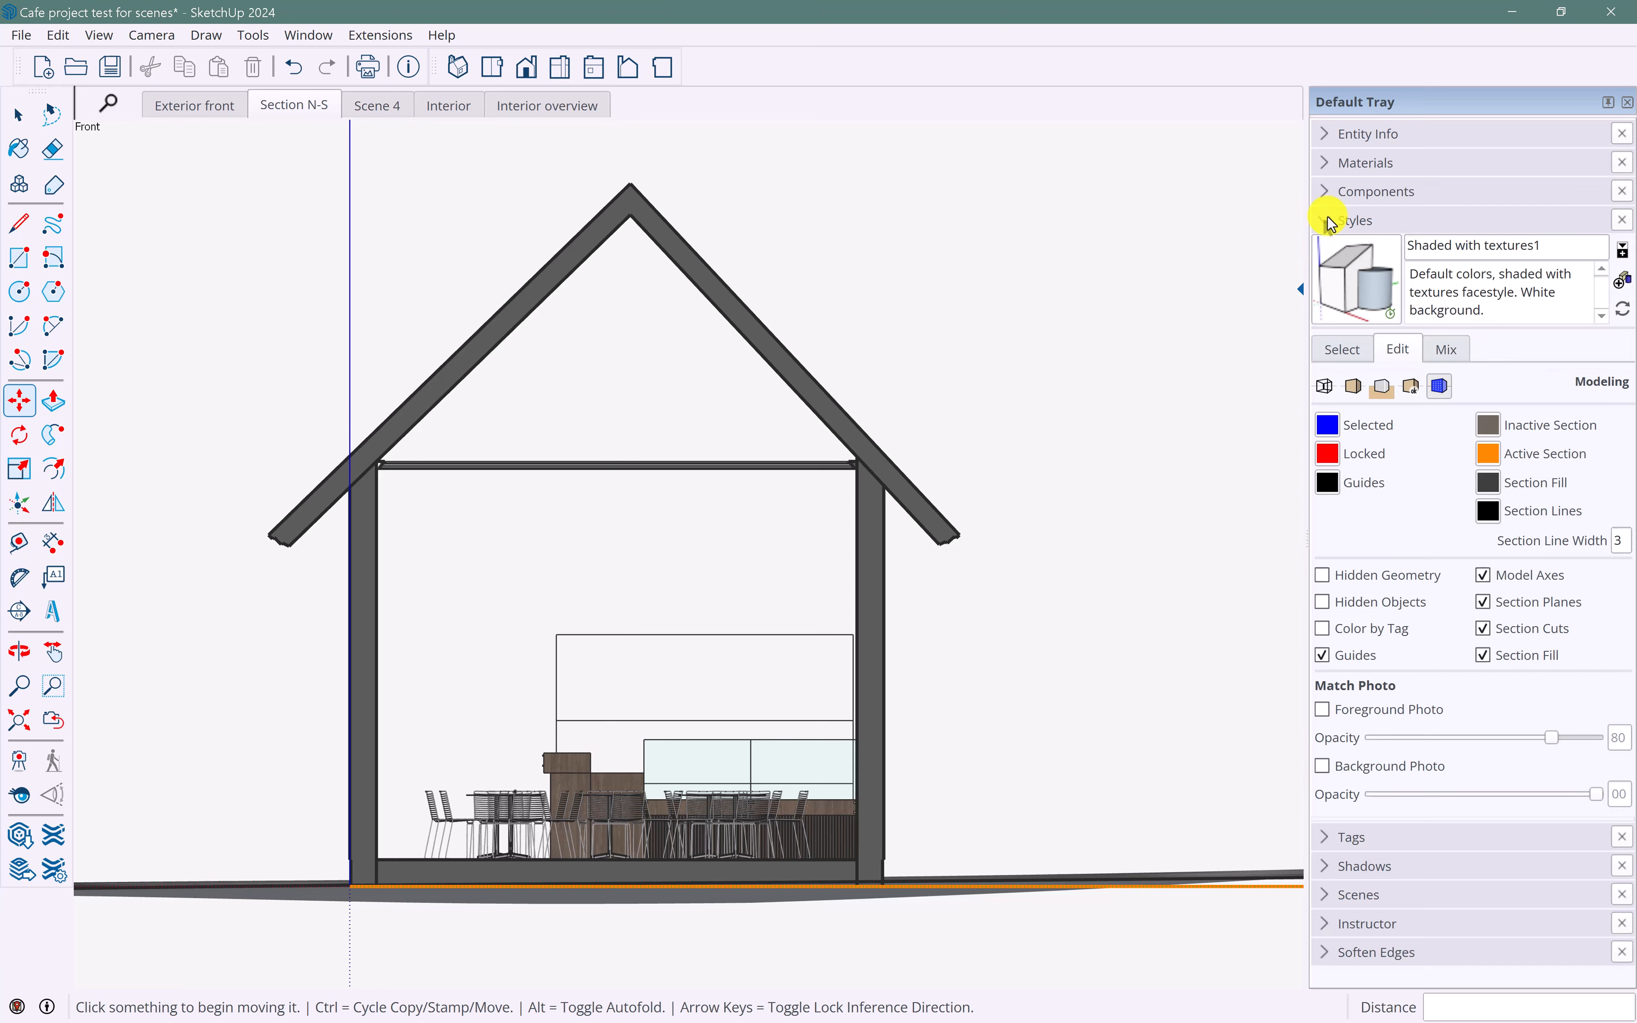
left_click(1490, 485)
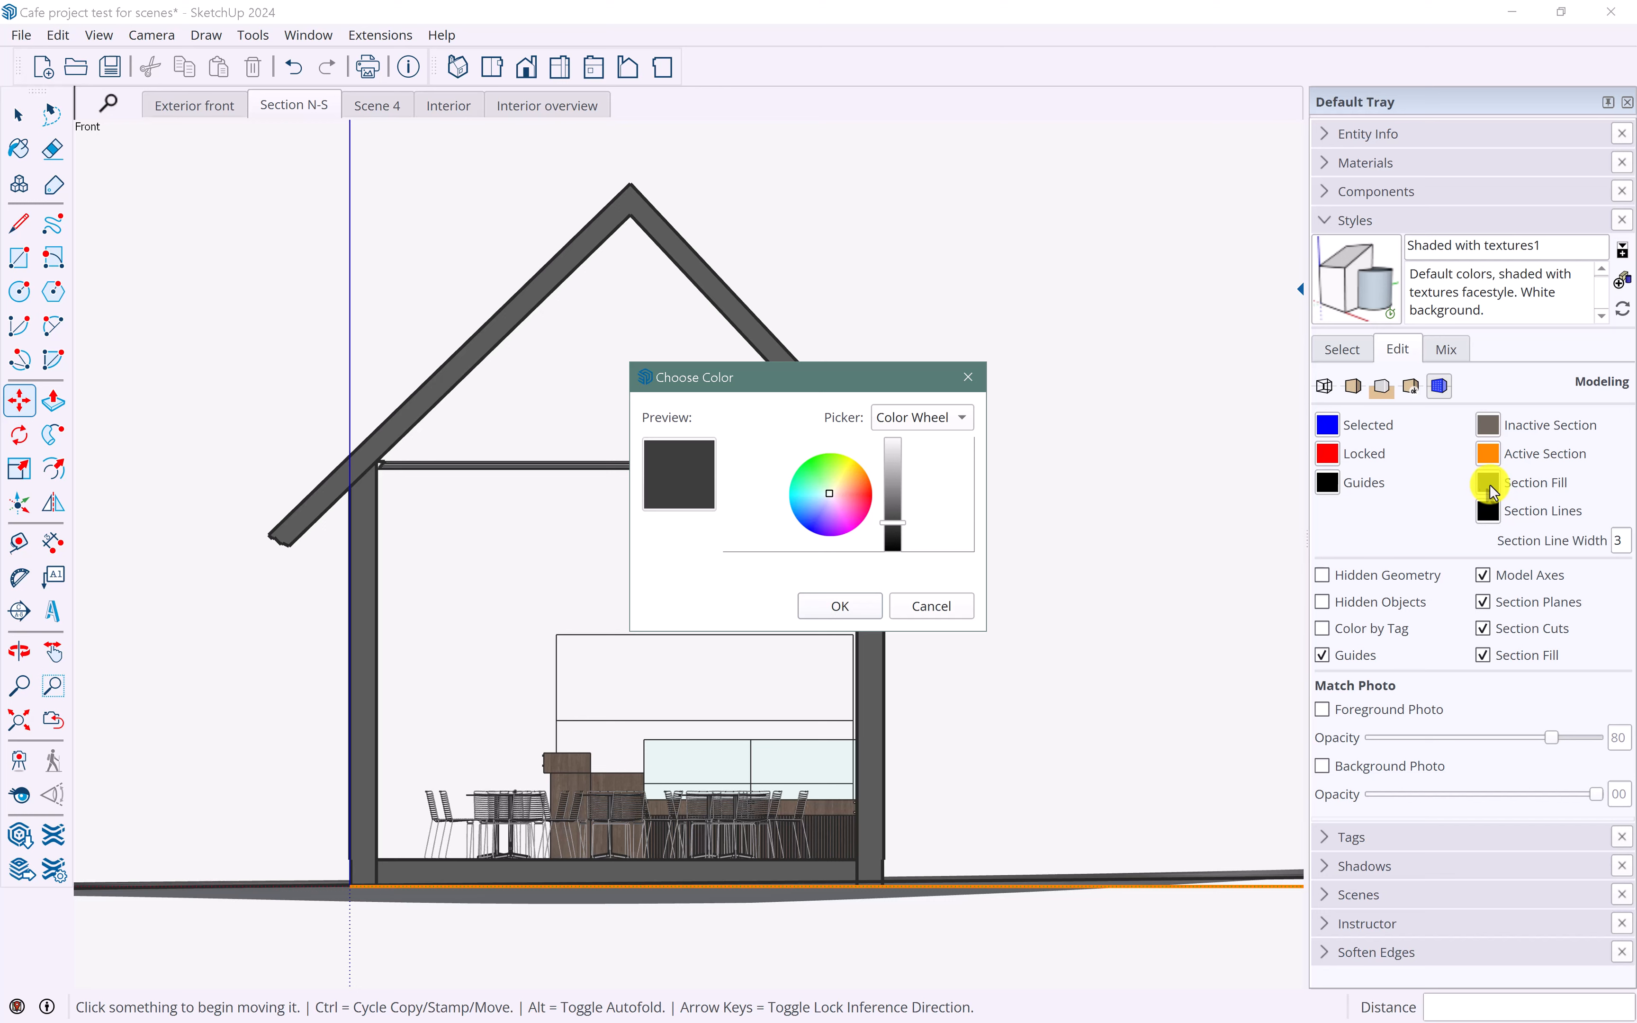
mouse_move(831, 507)
left_mouse_down()
mouse_move(866, 489)
mouse_move(900, 508)
mouse_move(898, 494)
left_mouse_up()
left_click(853, 606)
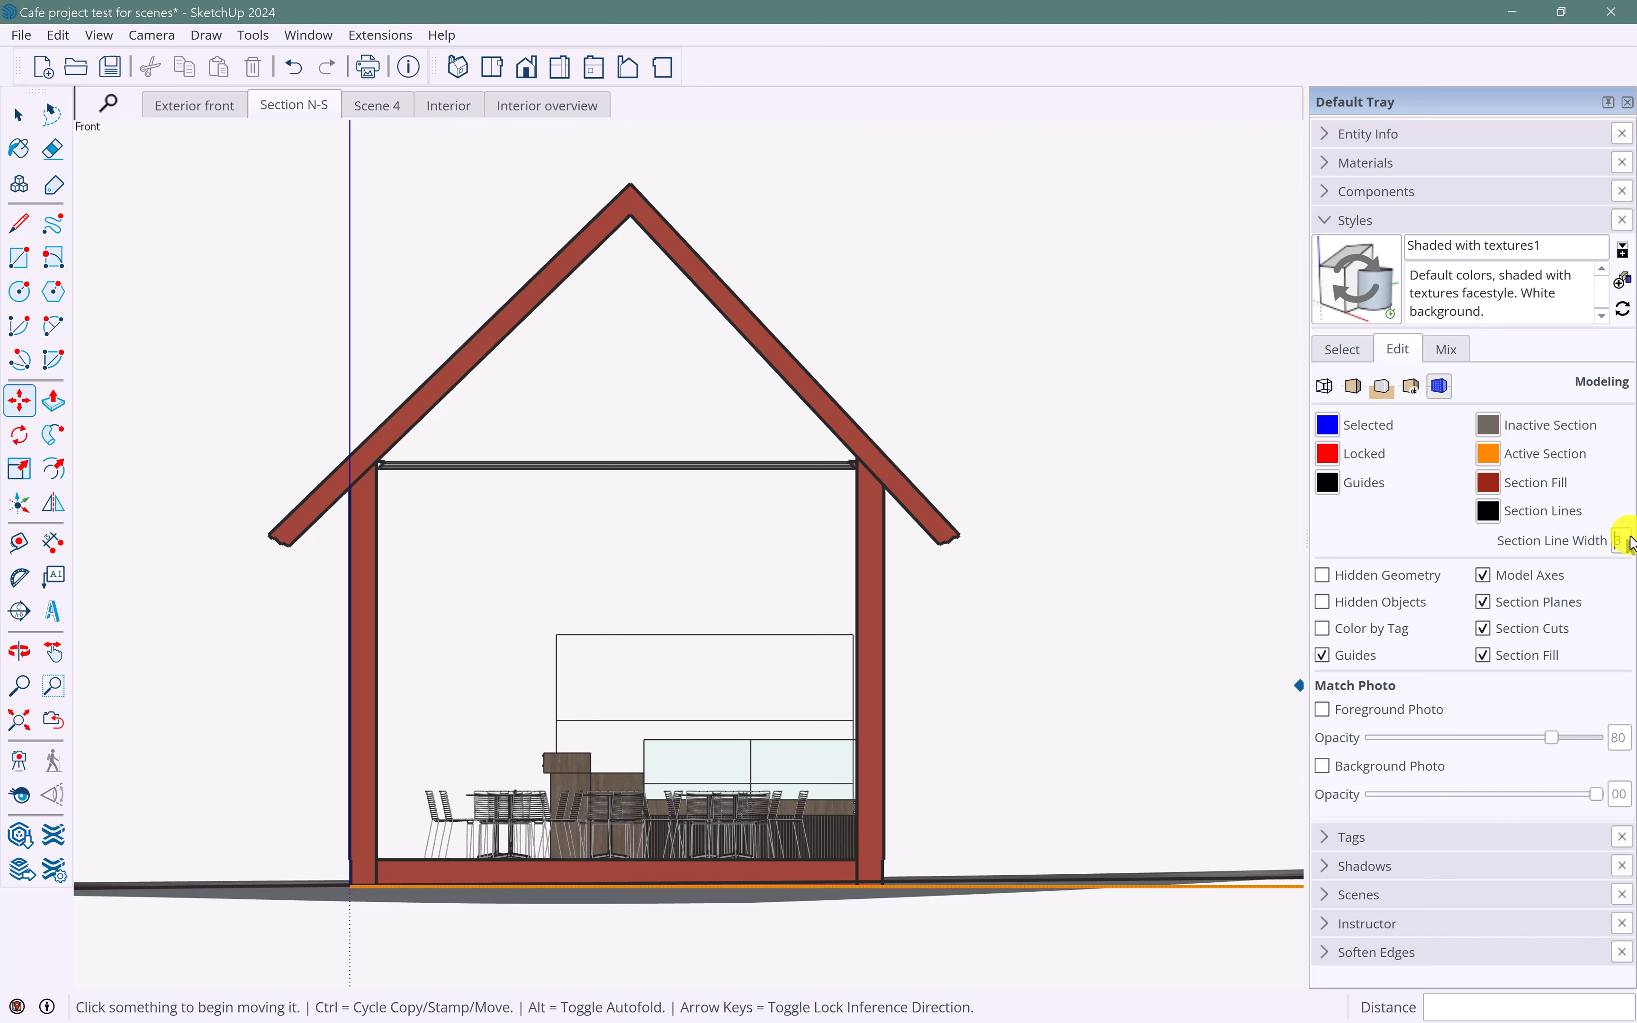
- Set the section line width to 5, hide the guides and model axes, and update the style with these changes
key("Delete")
type("5")
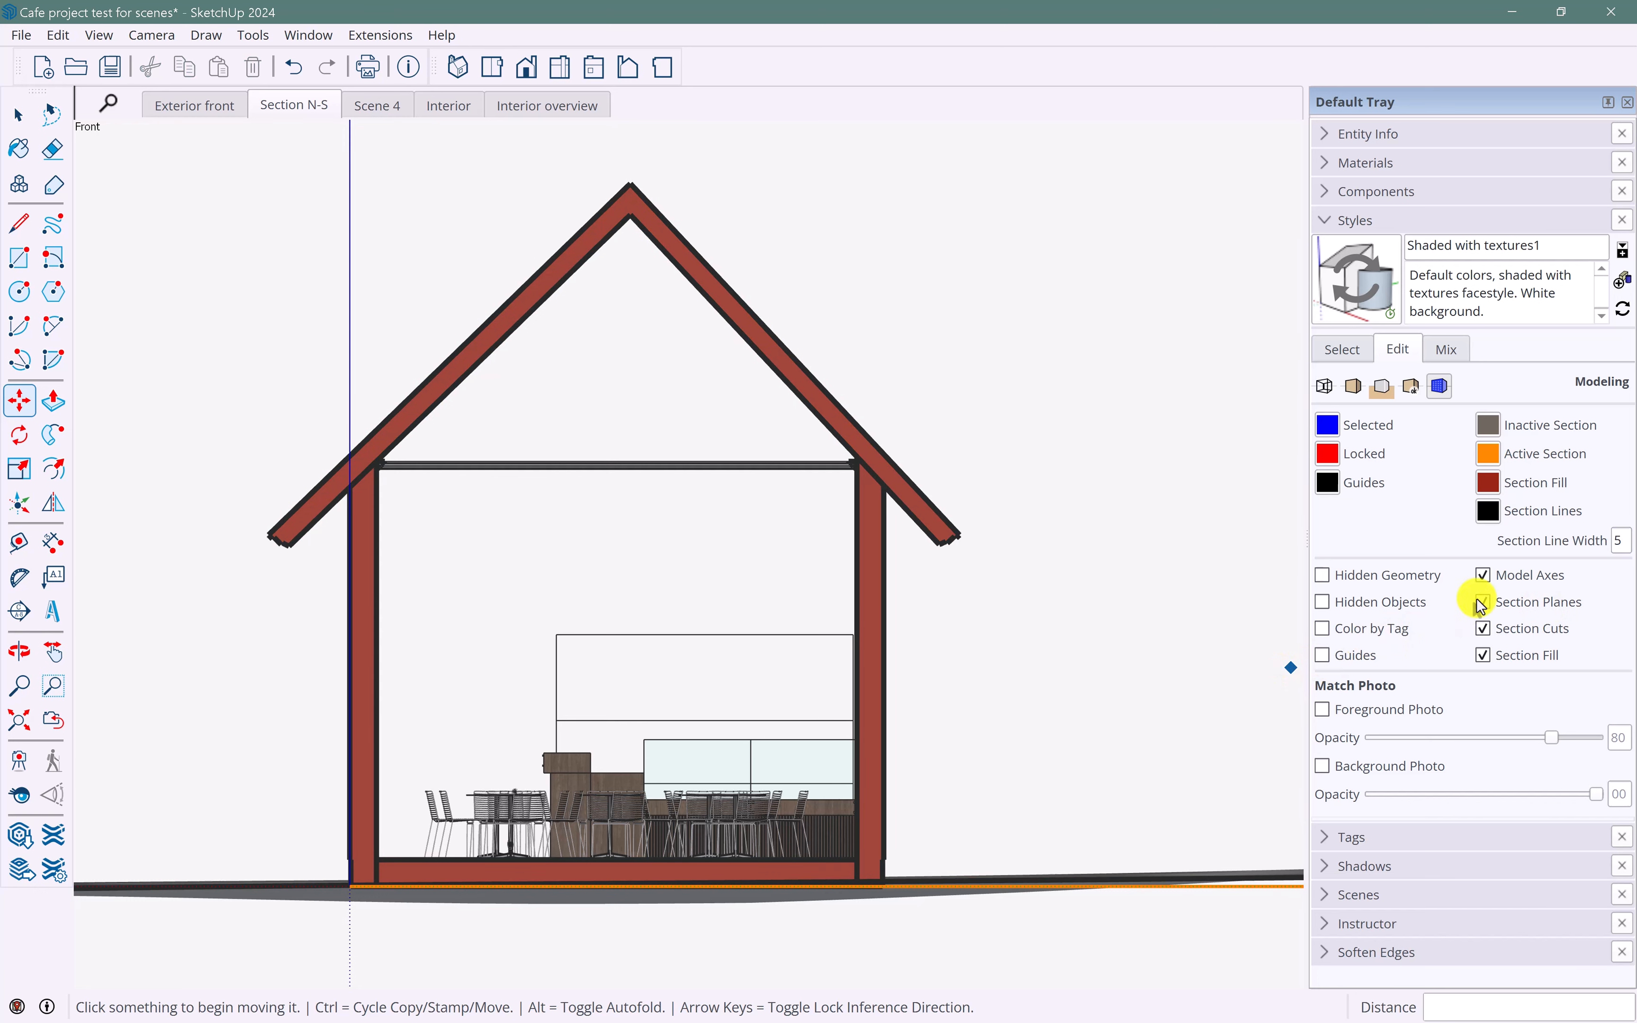
left_click(1485, 576)
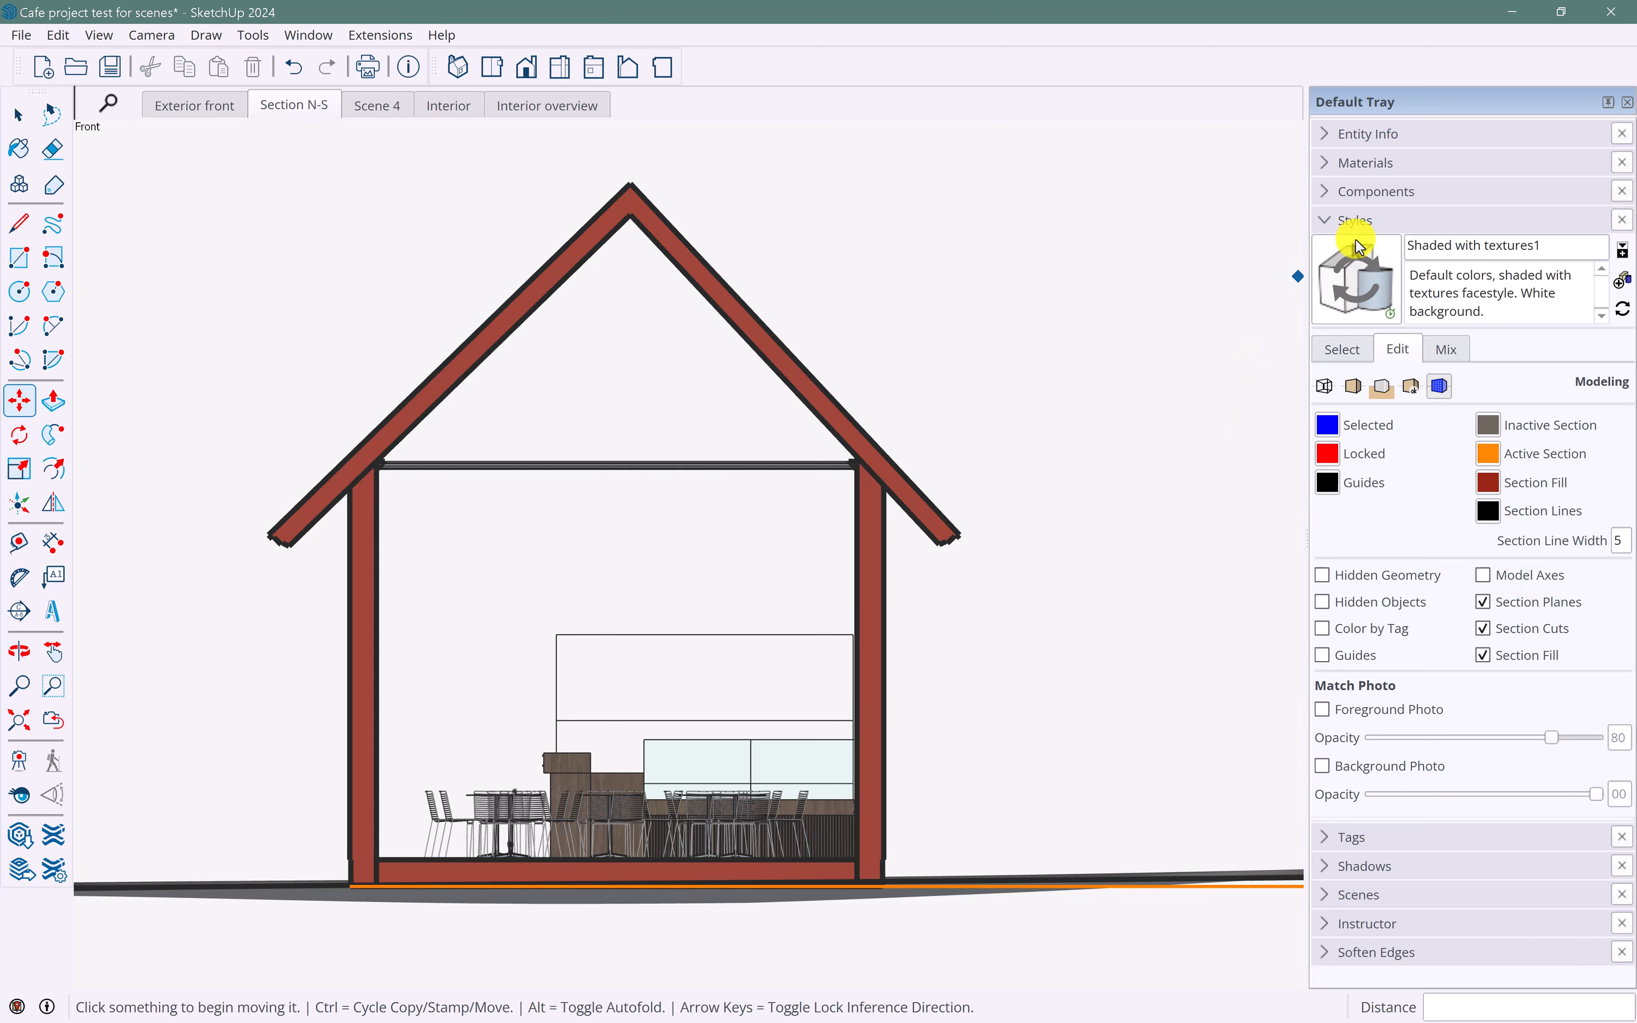
left_click(1361, 288)
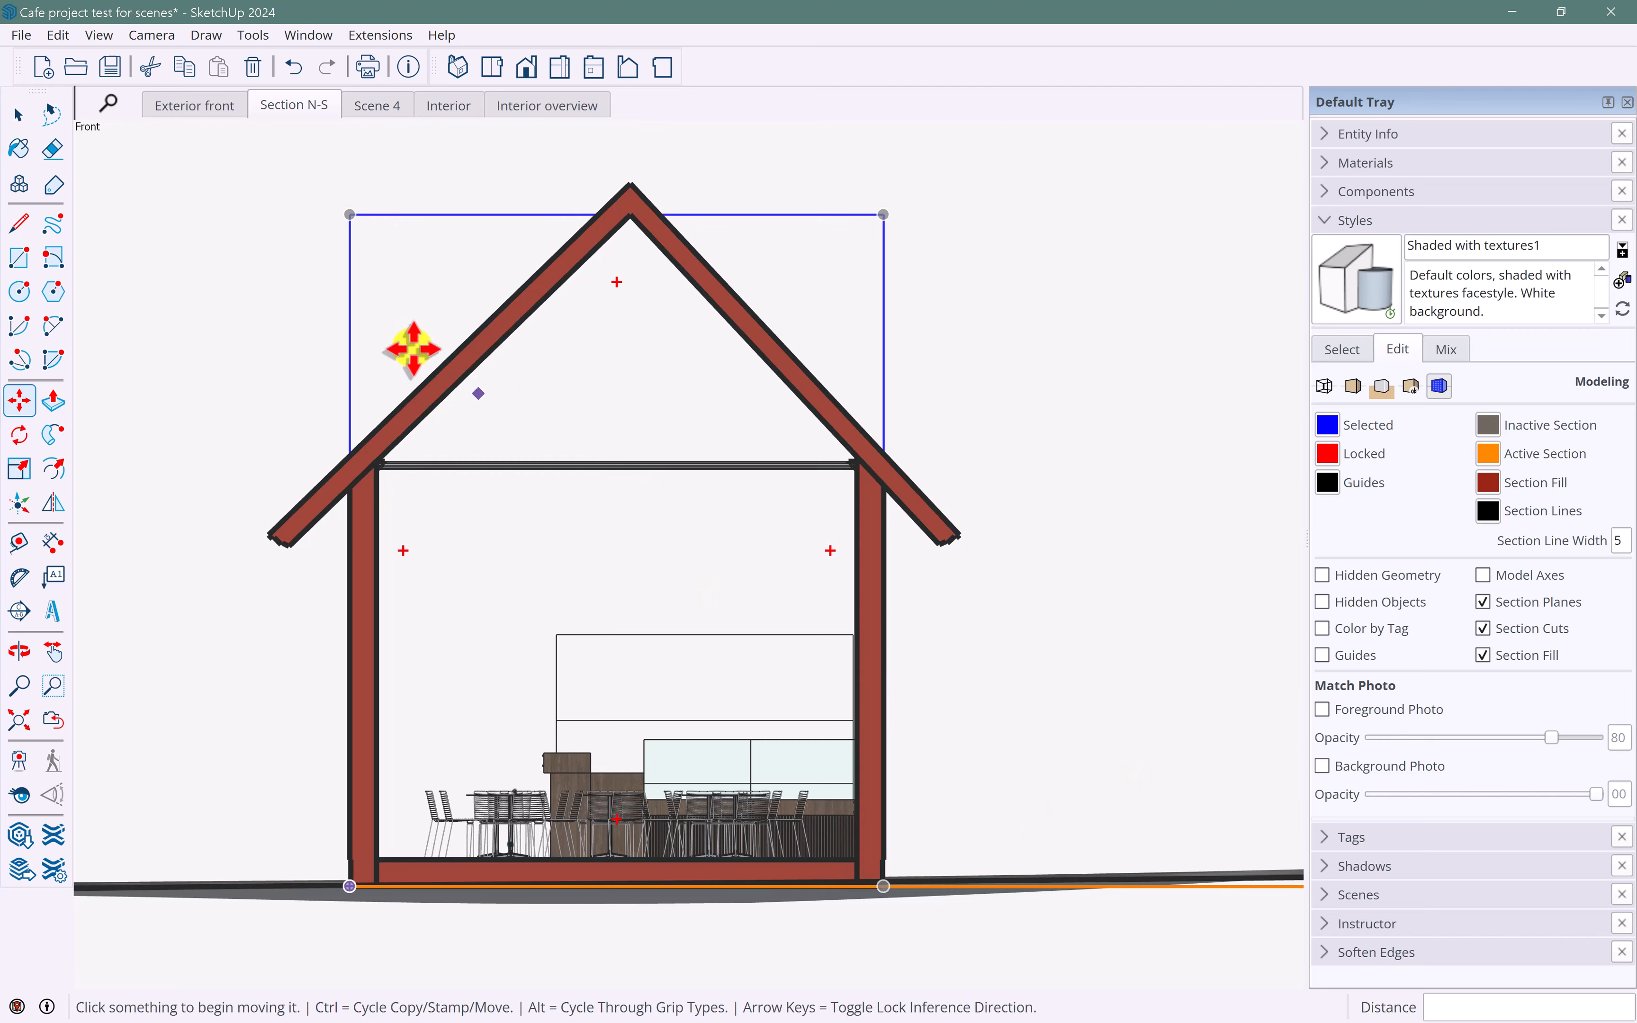
- Place a horizontal section plane through the cafe walls below the roof, keeping the default name and symbol
middle_click_drag(413, 347, 581, 507)
scroll(580, 506, "down", 5)
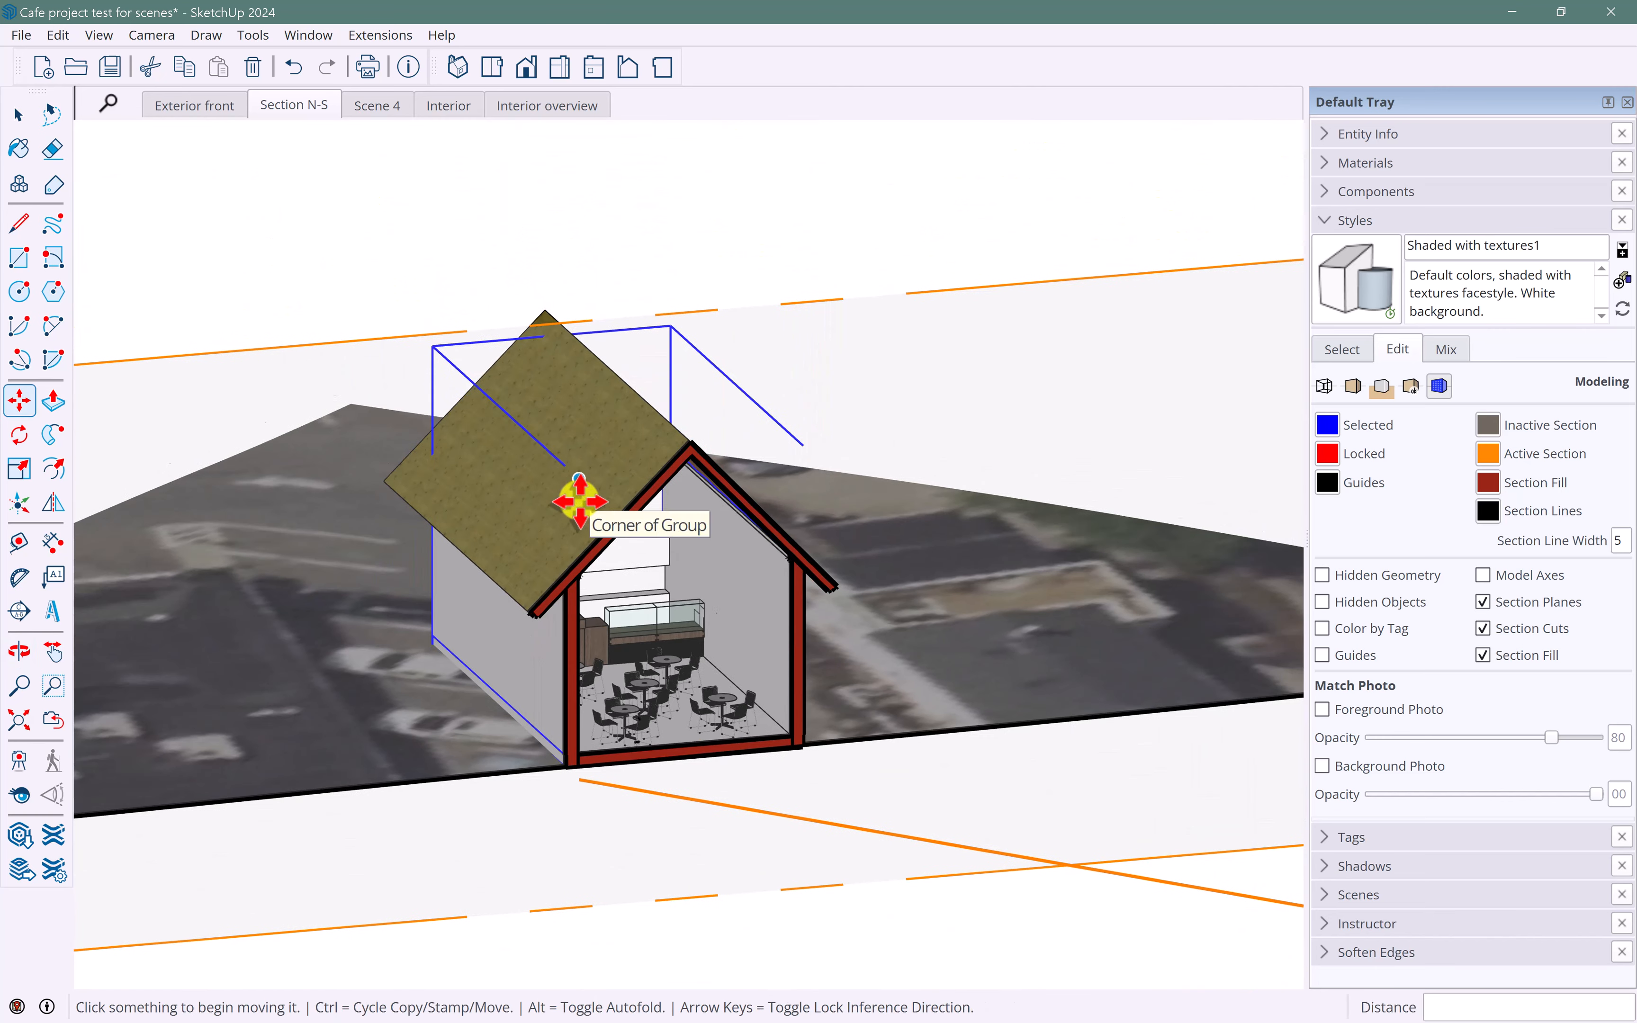
left_click(18, 614)
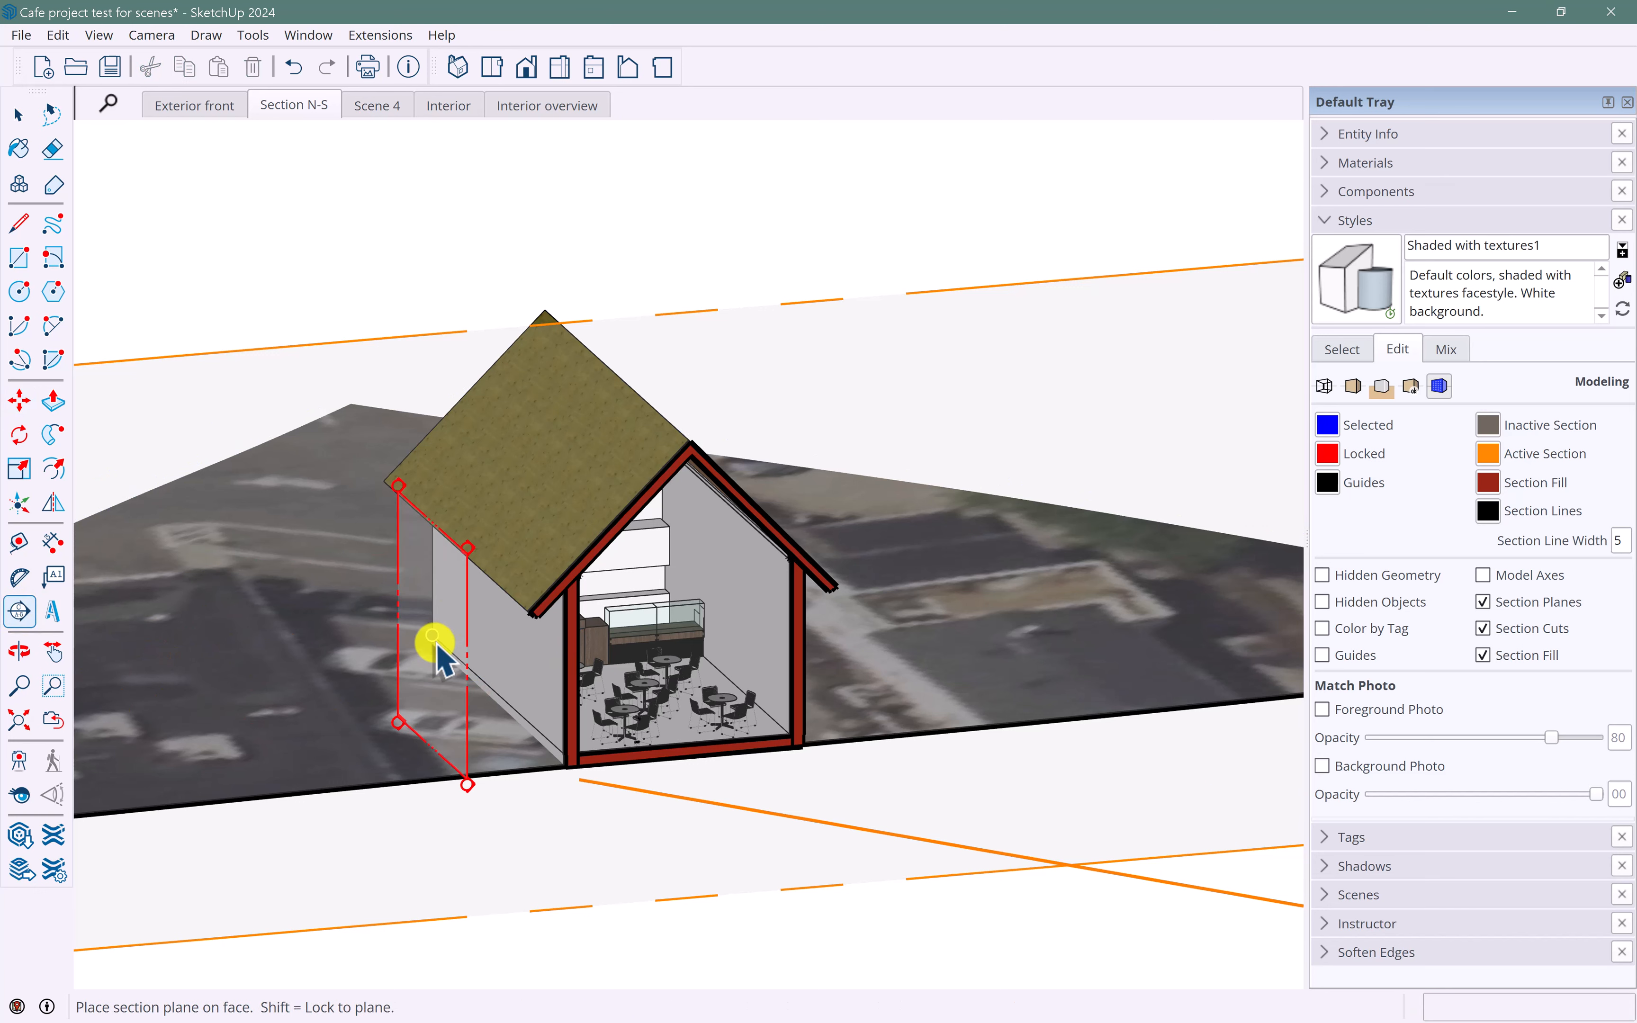
key("shift")
left_click(567, 651)
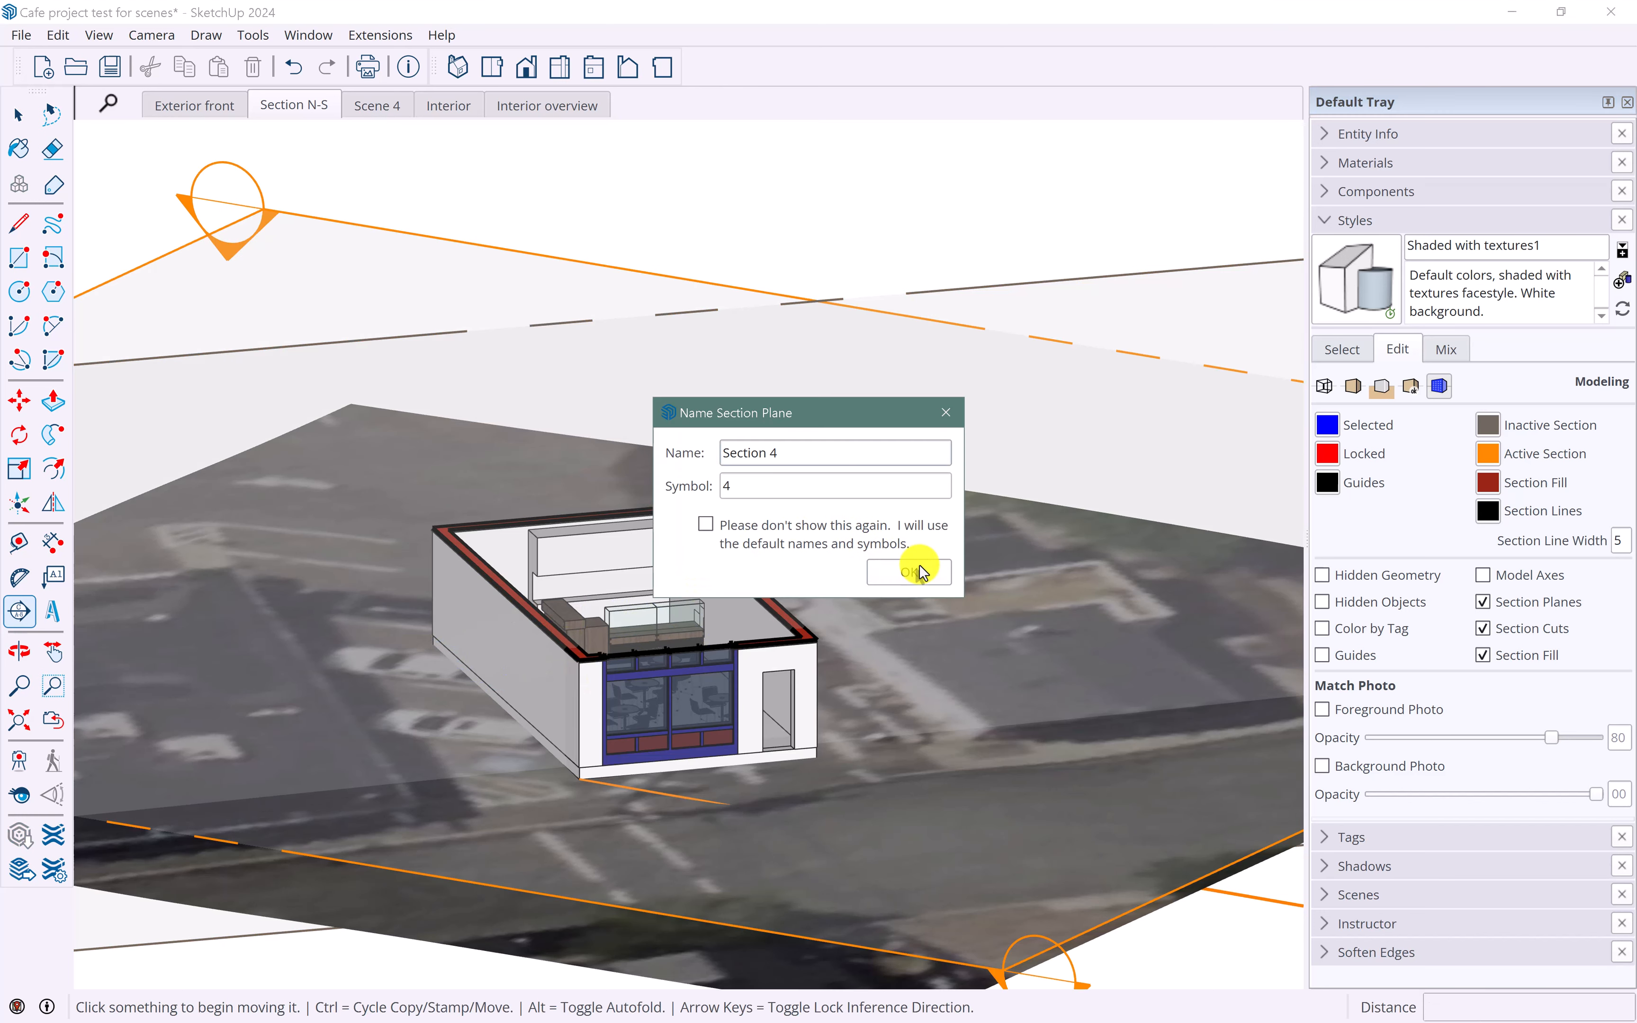
left_click(913, 570)
- Show the horizontally cut cafe in the standard Top view, framed closely on the whole floor plan
middle_click_drag(677, 501, 655, 618)
key("m")
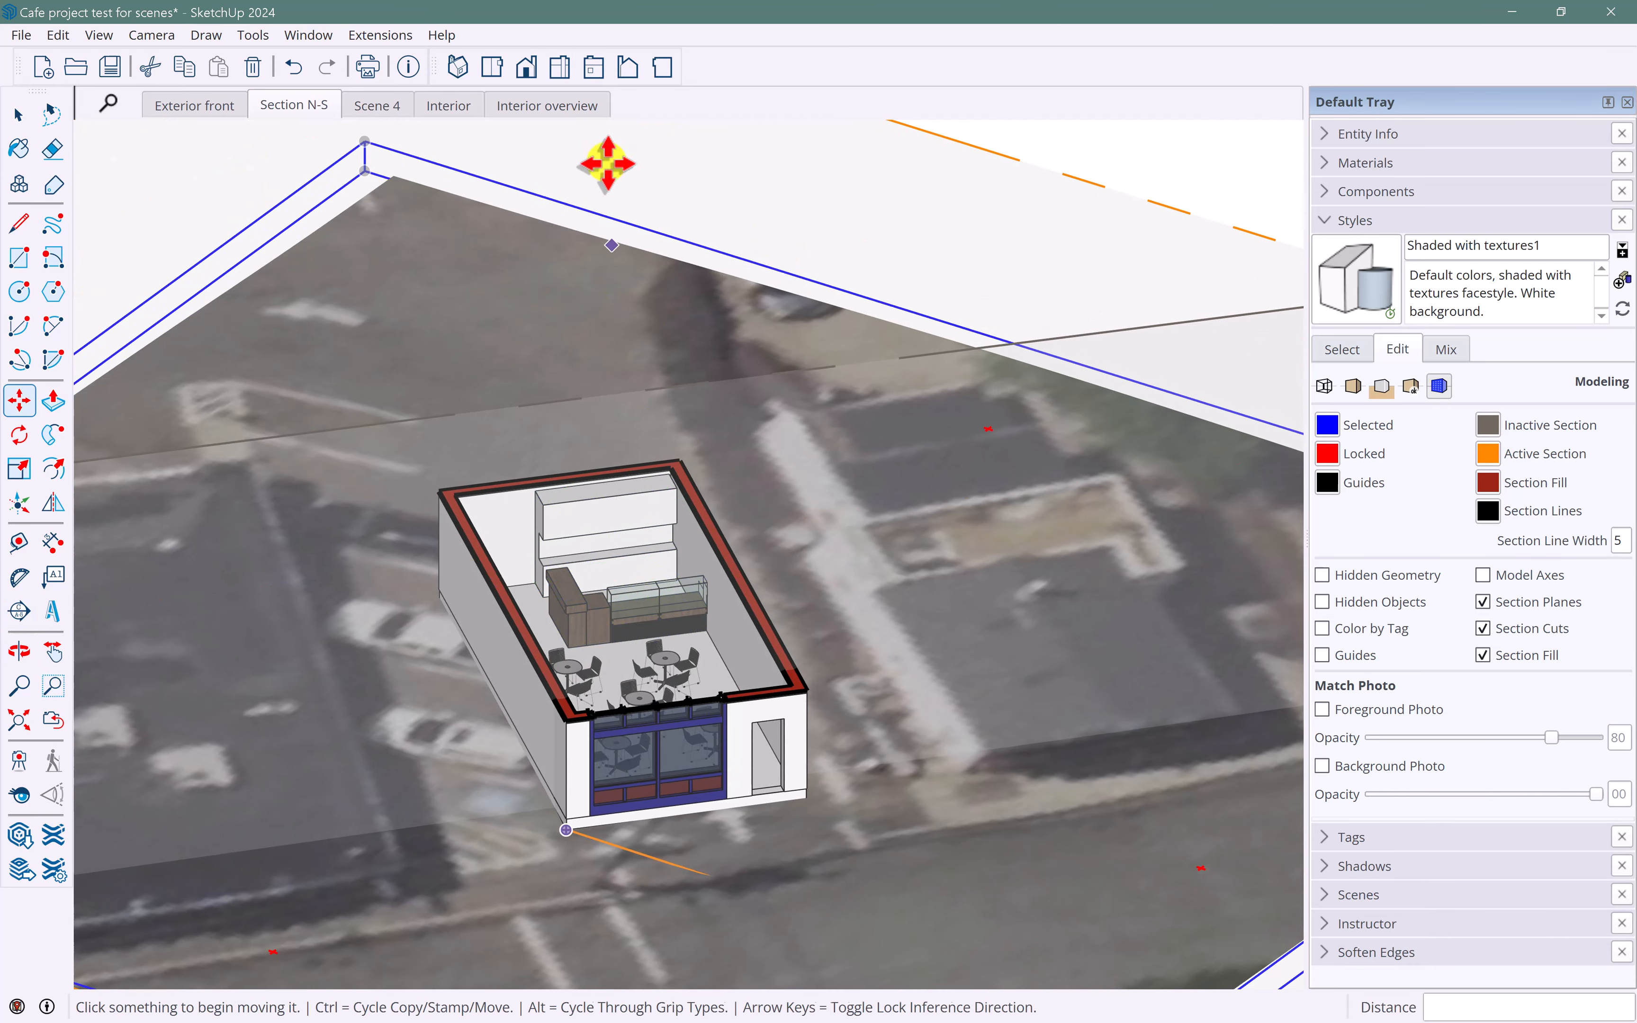
left_click(494, 66)
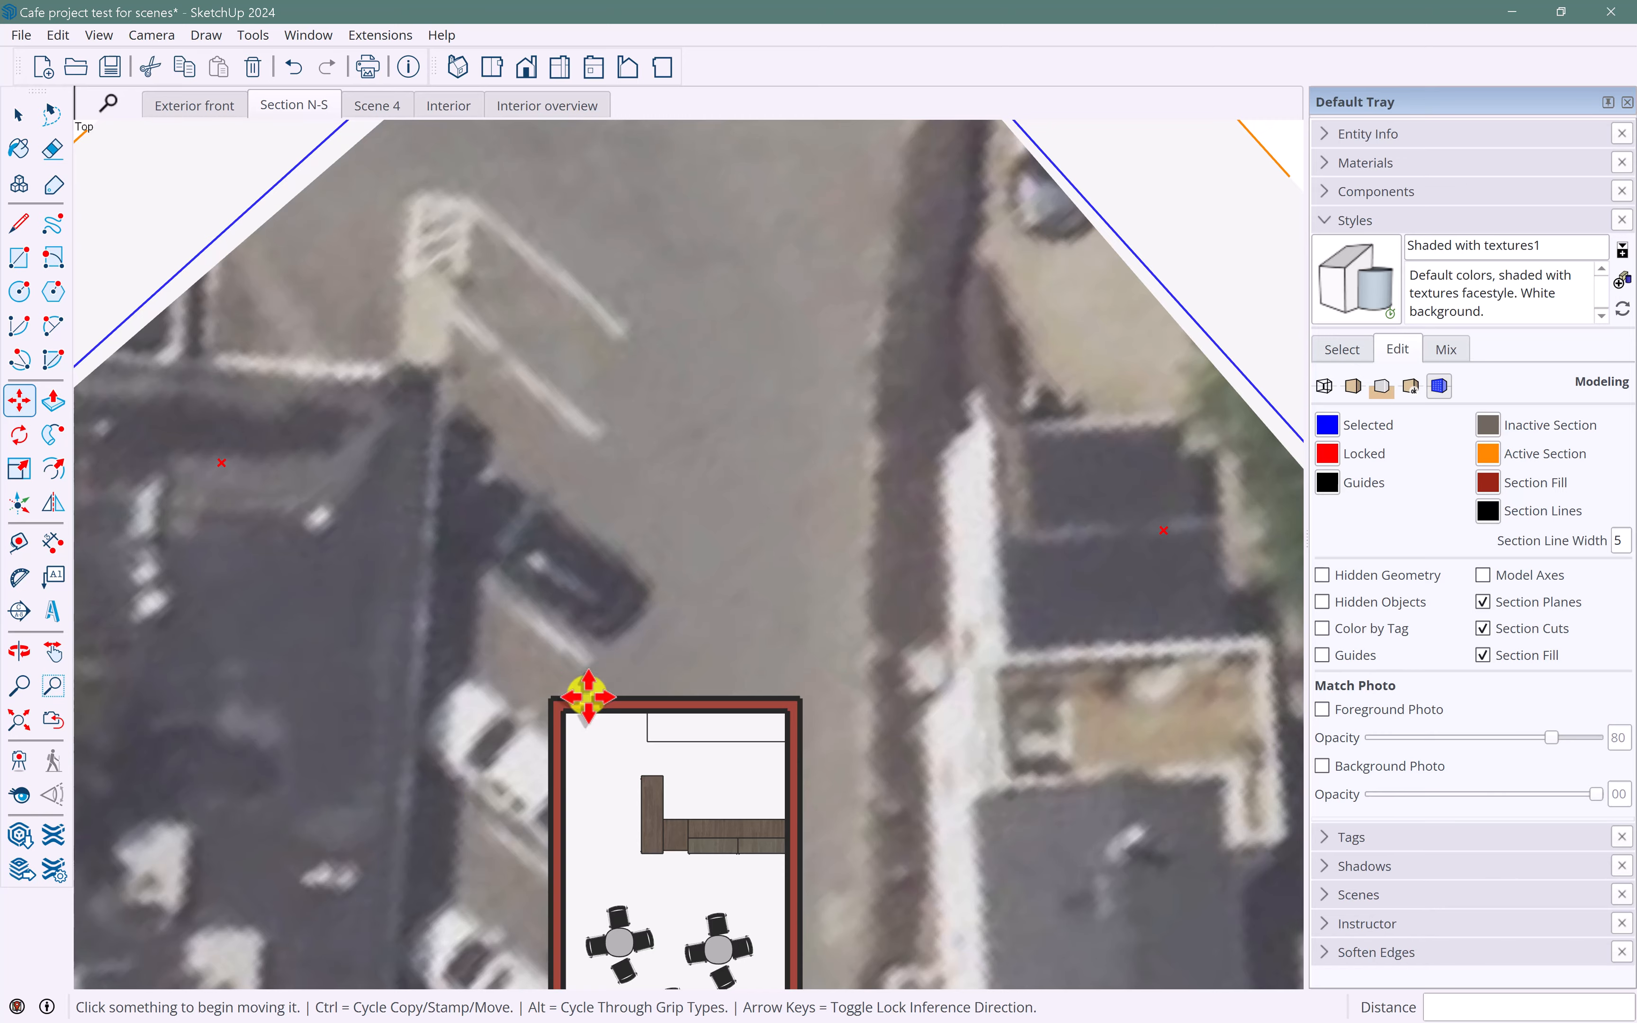
key("o")
middle_click_drag(594, 636, 581, 293, "shift")
key("m")
scroll(613, 425, "up", 3)
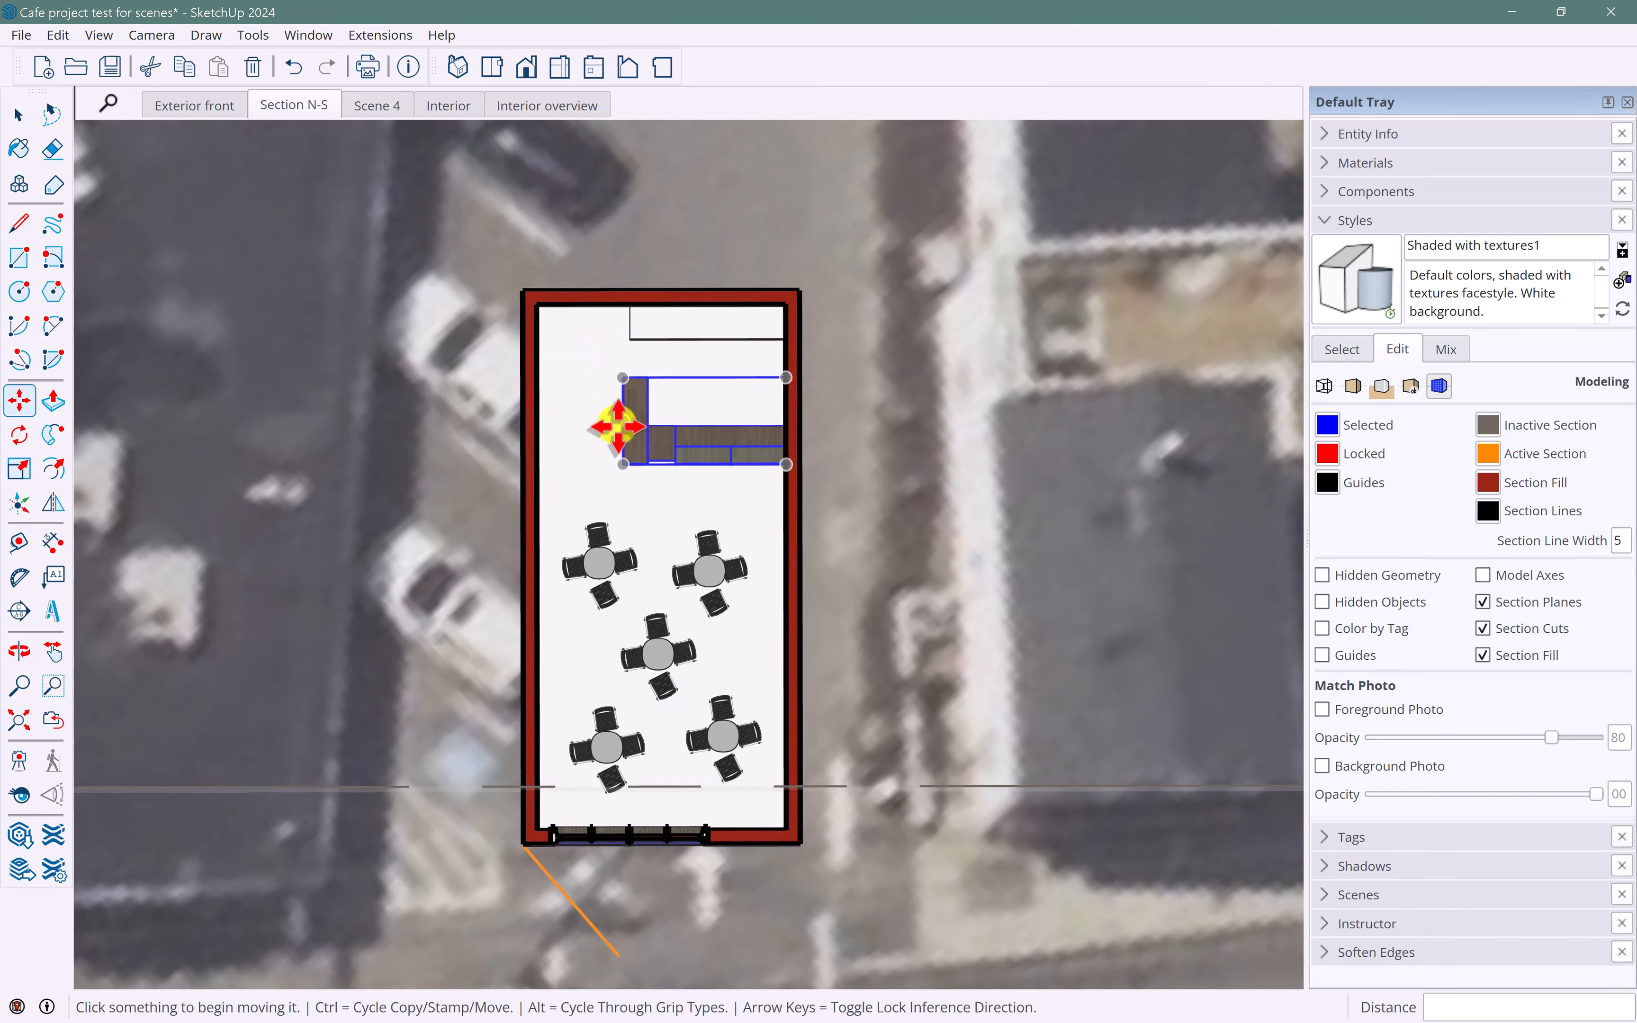
scroll(619, 428, "up", 1)
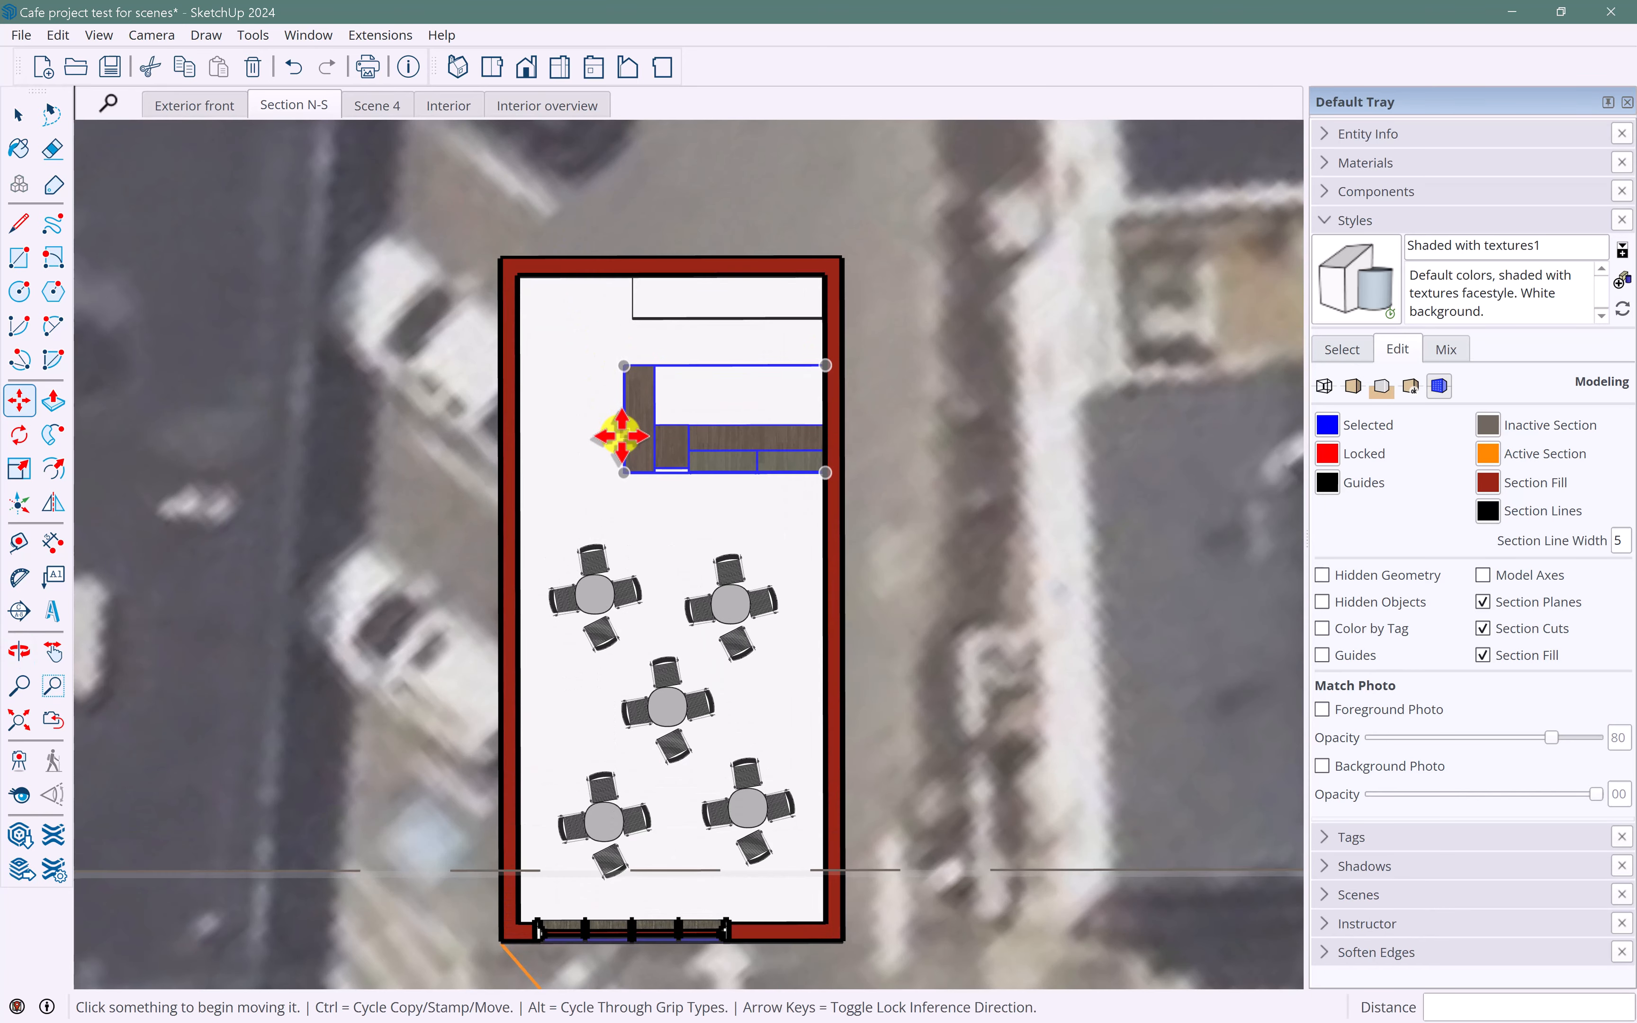
scroll(621, 437, "up", 1)
middle_click_drag(623, 437, 552, 315, "shift")
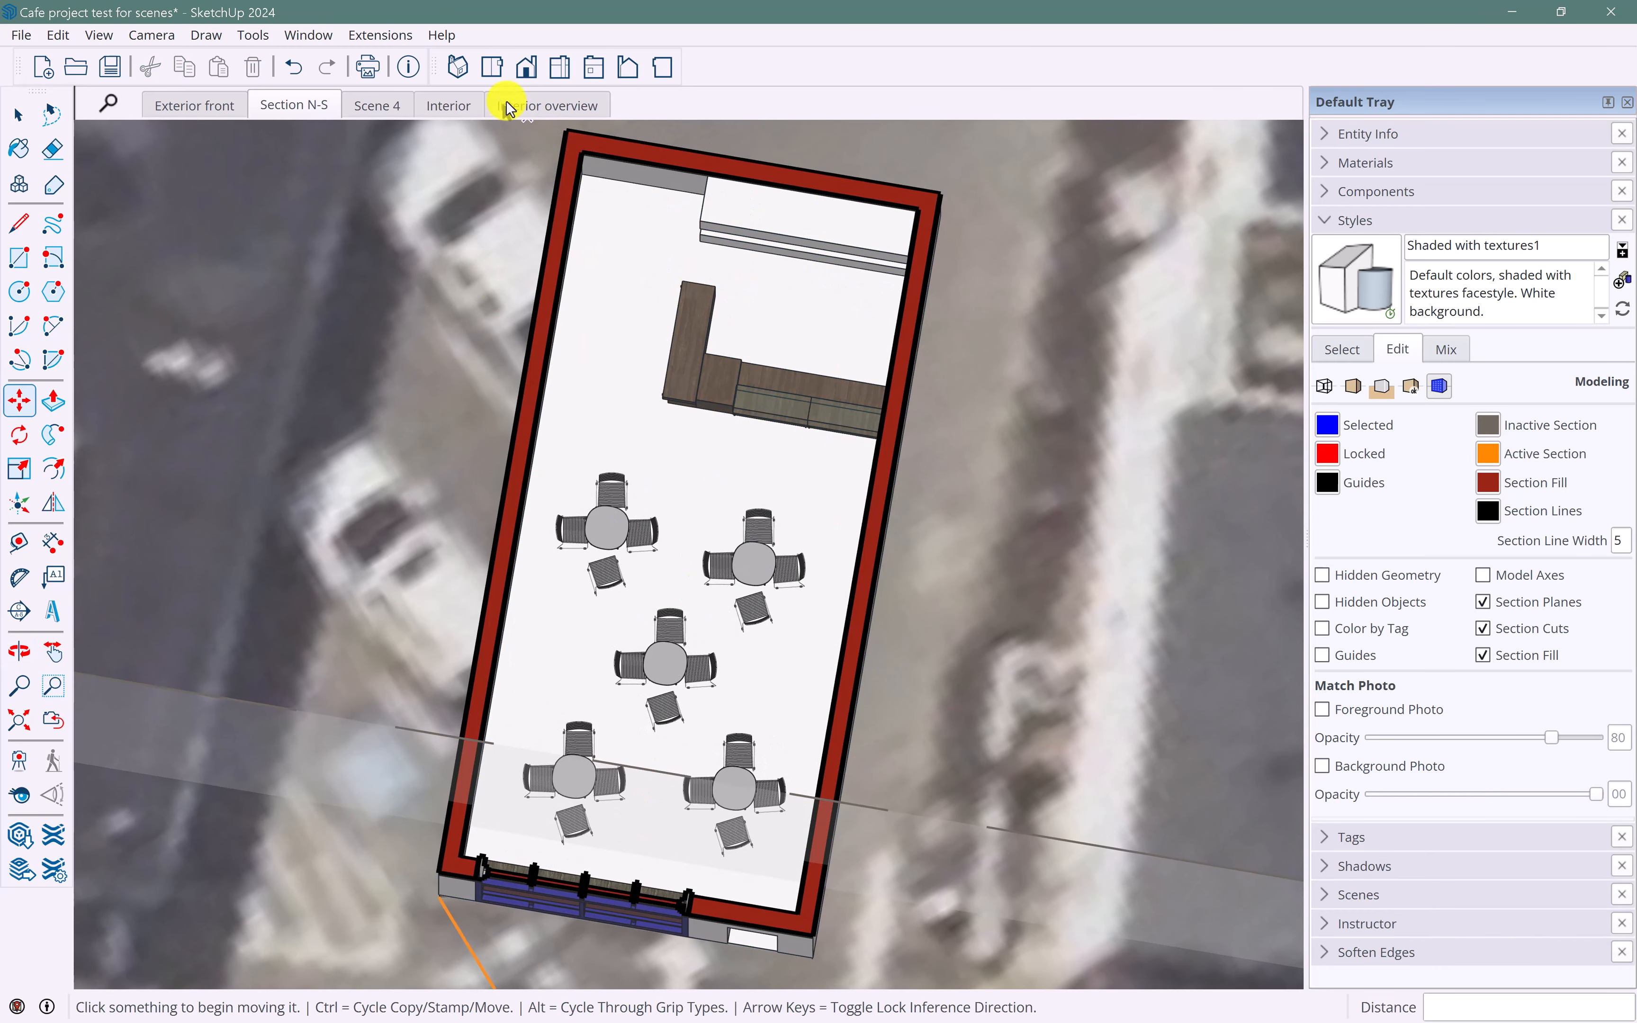
left_click(490, 78)
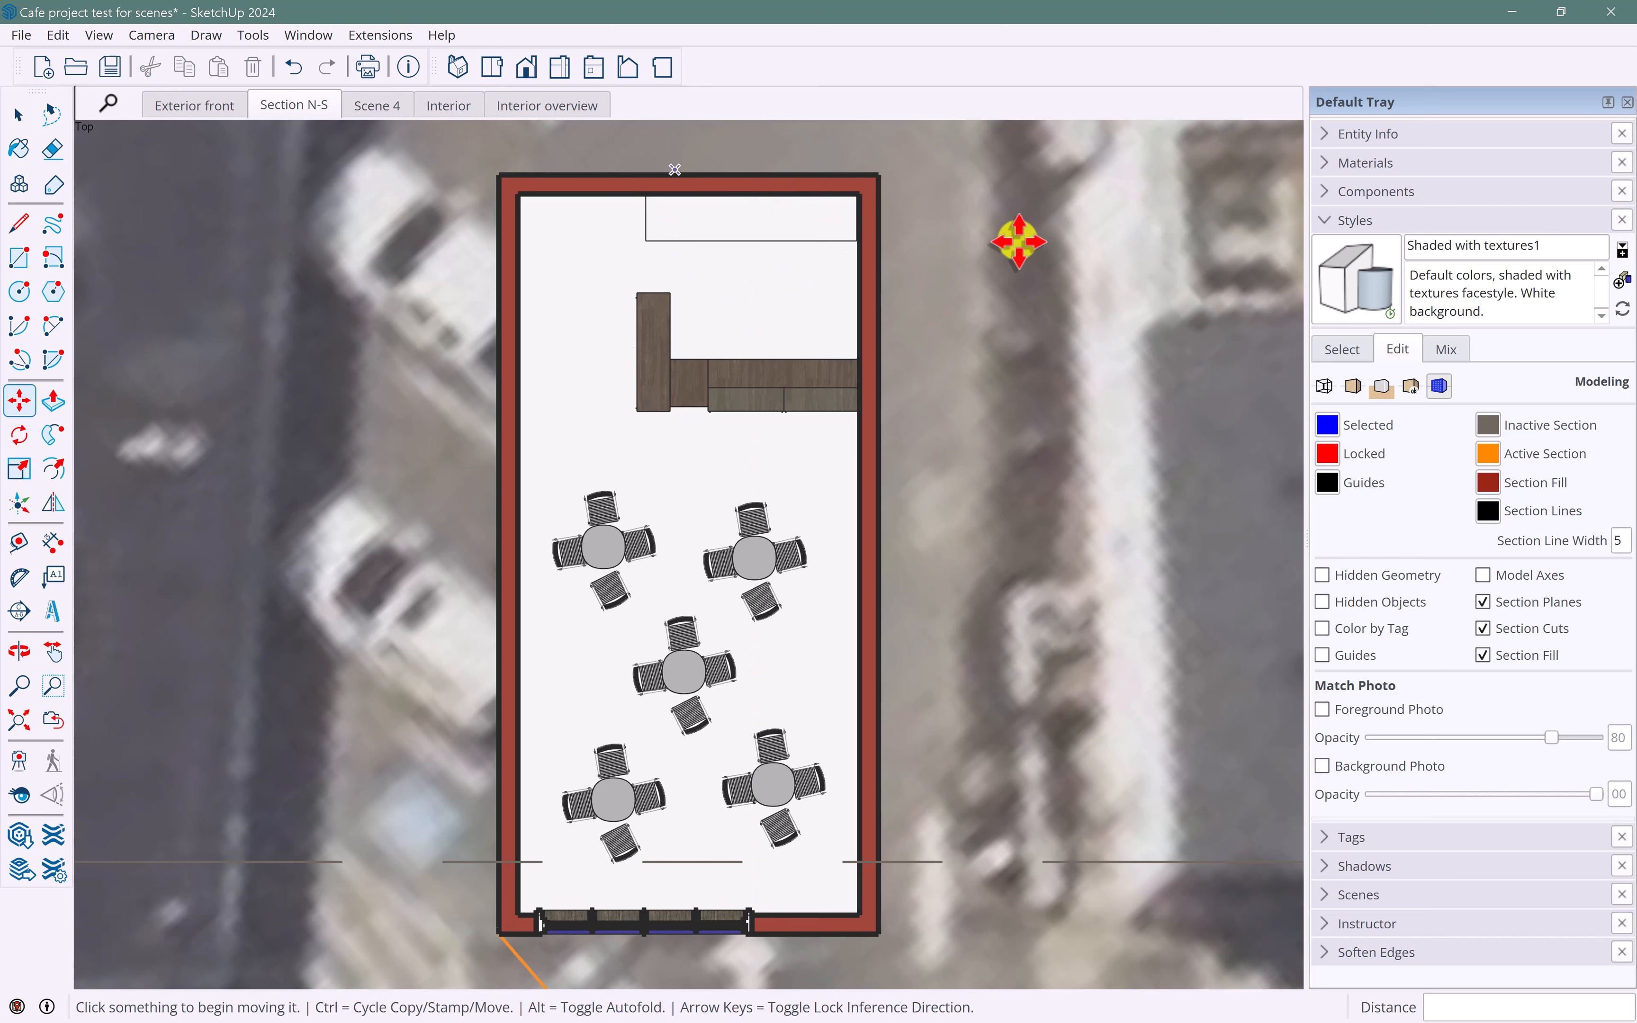
- Add a new scene of the top view after Section N-S and name it Plan
left_click(1328, 223)
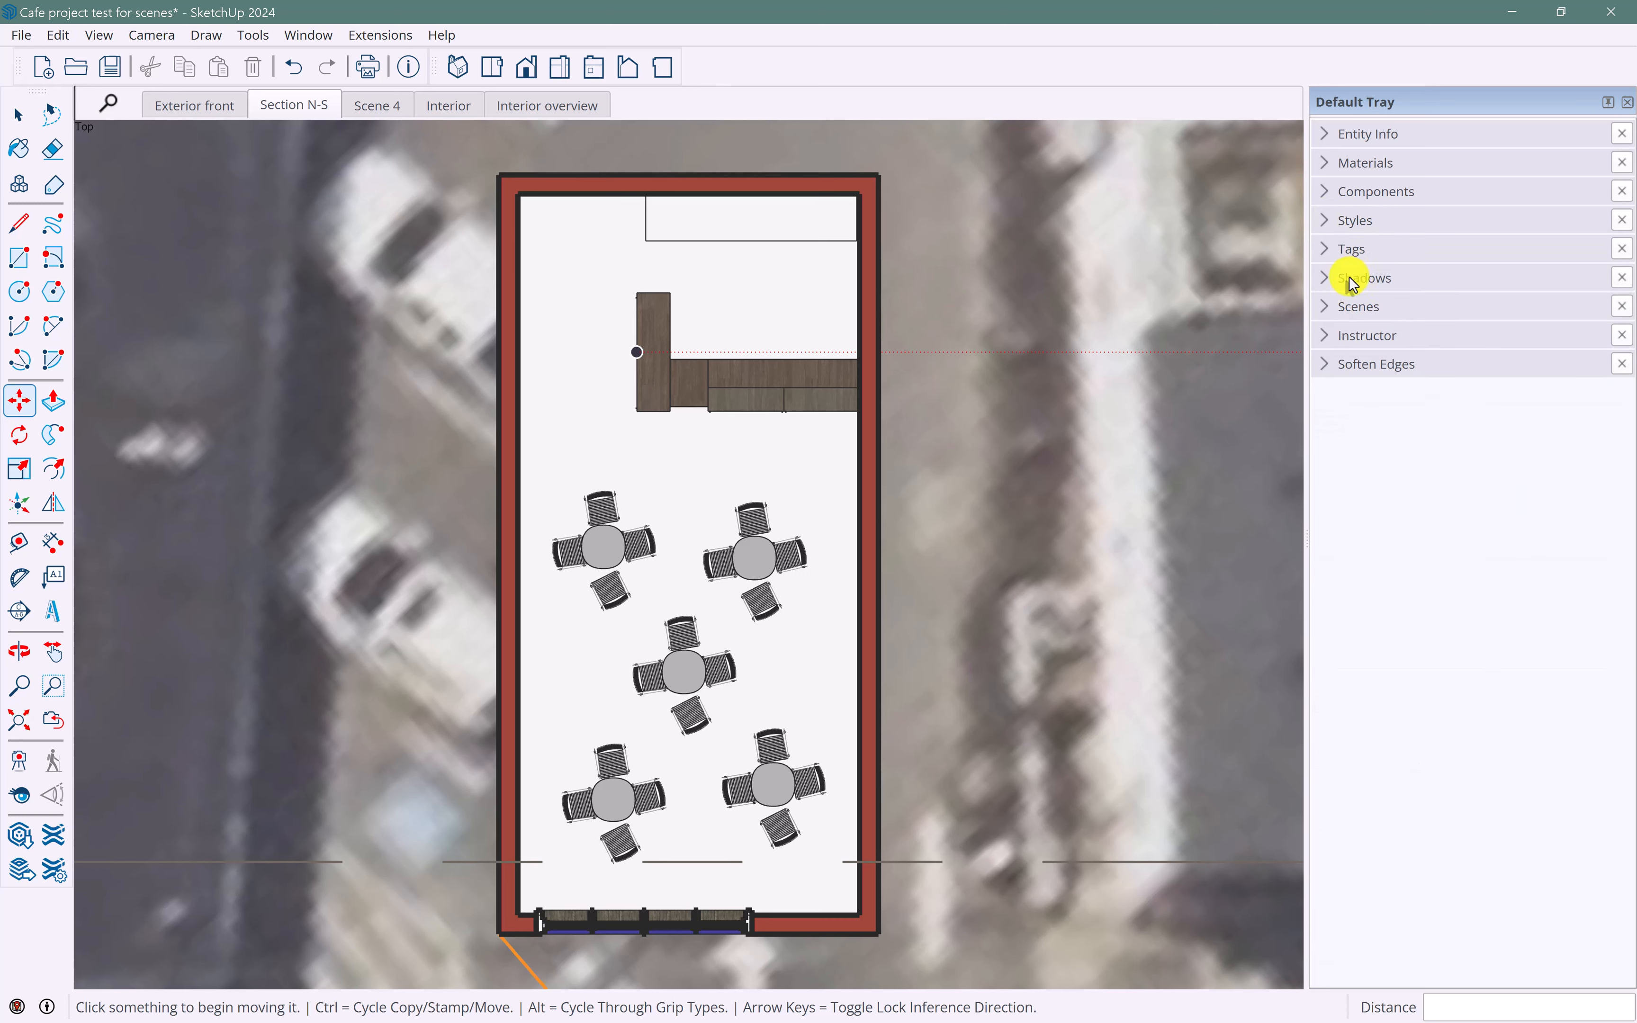
left_click(1329, 308)
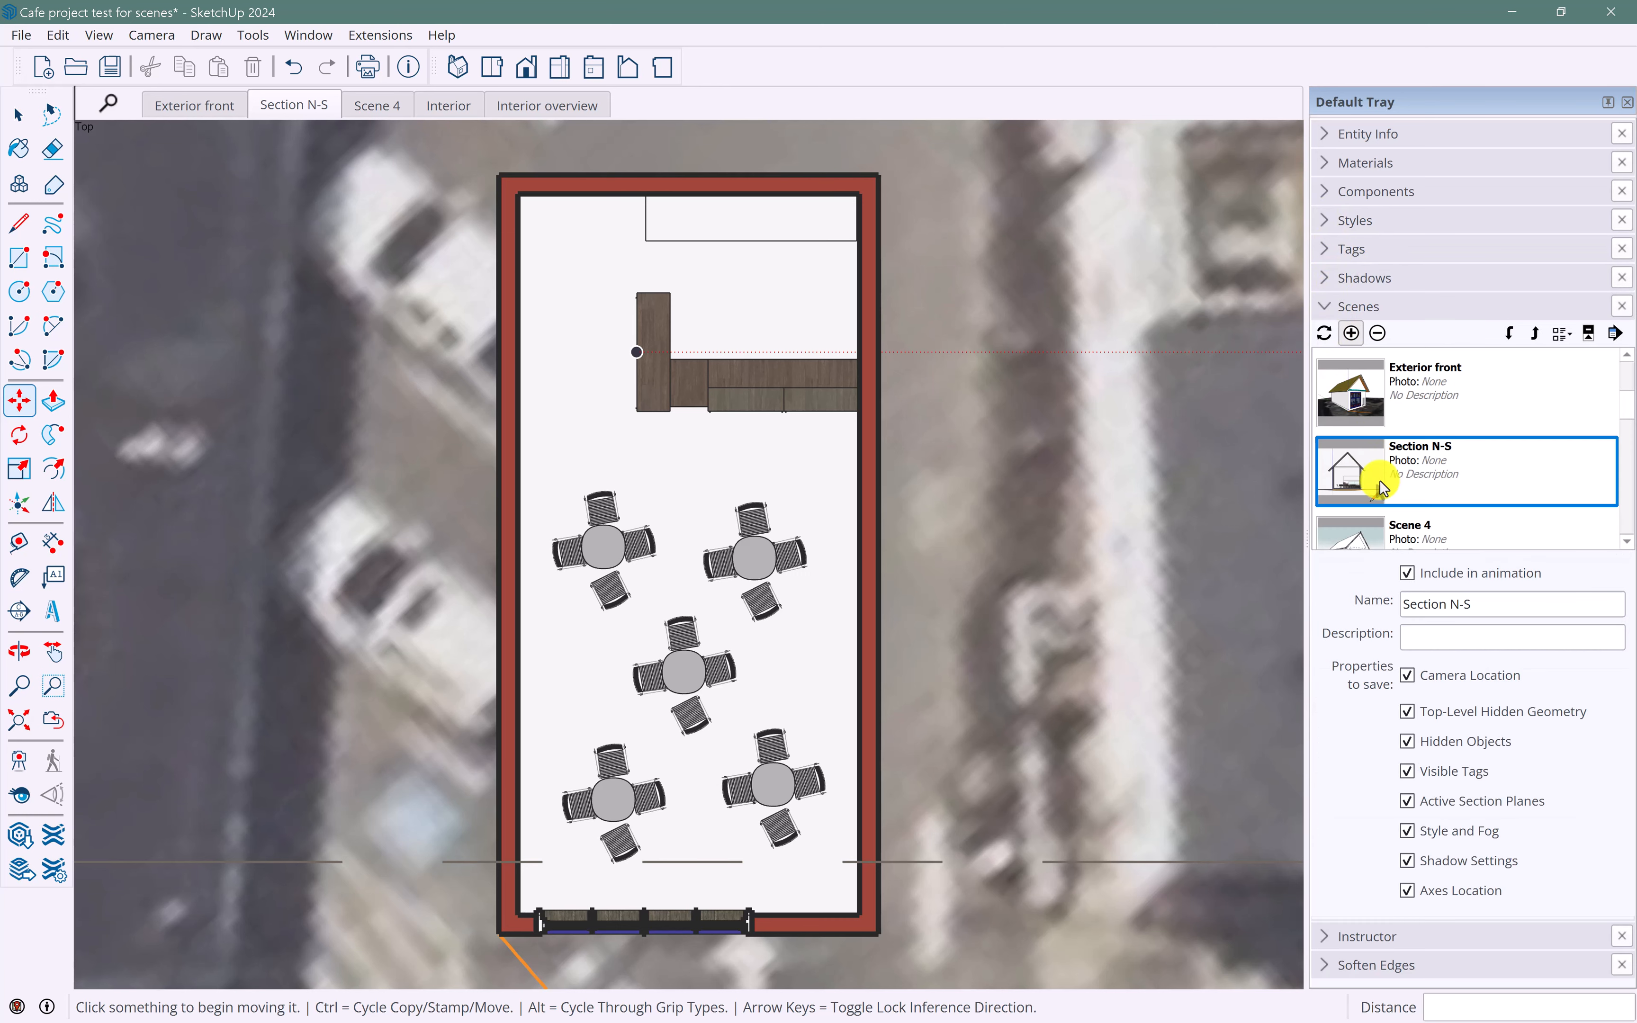
left_click(1351, 333)
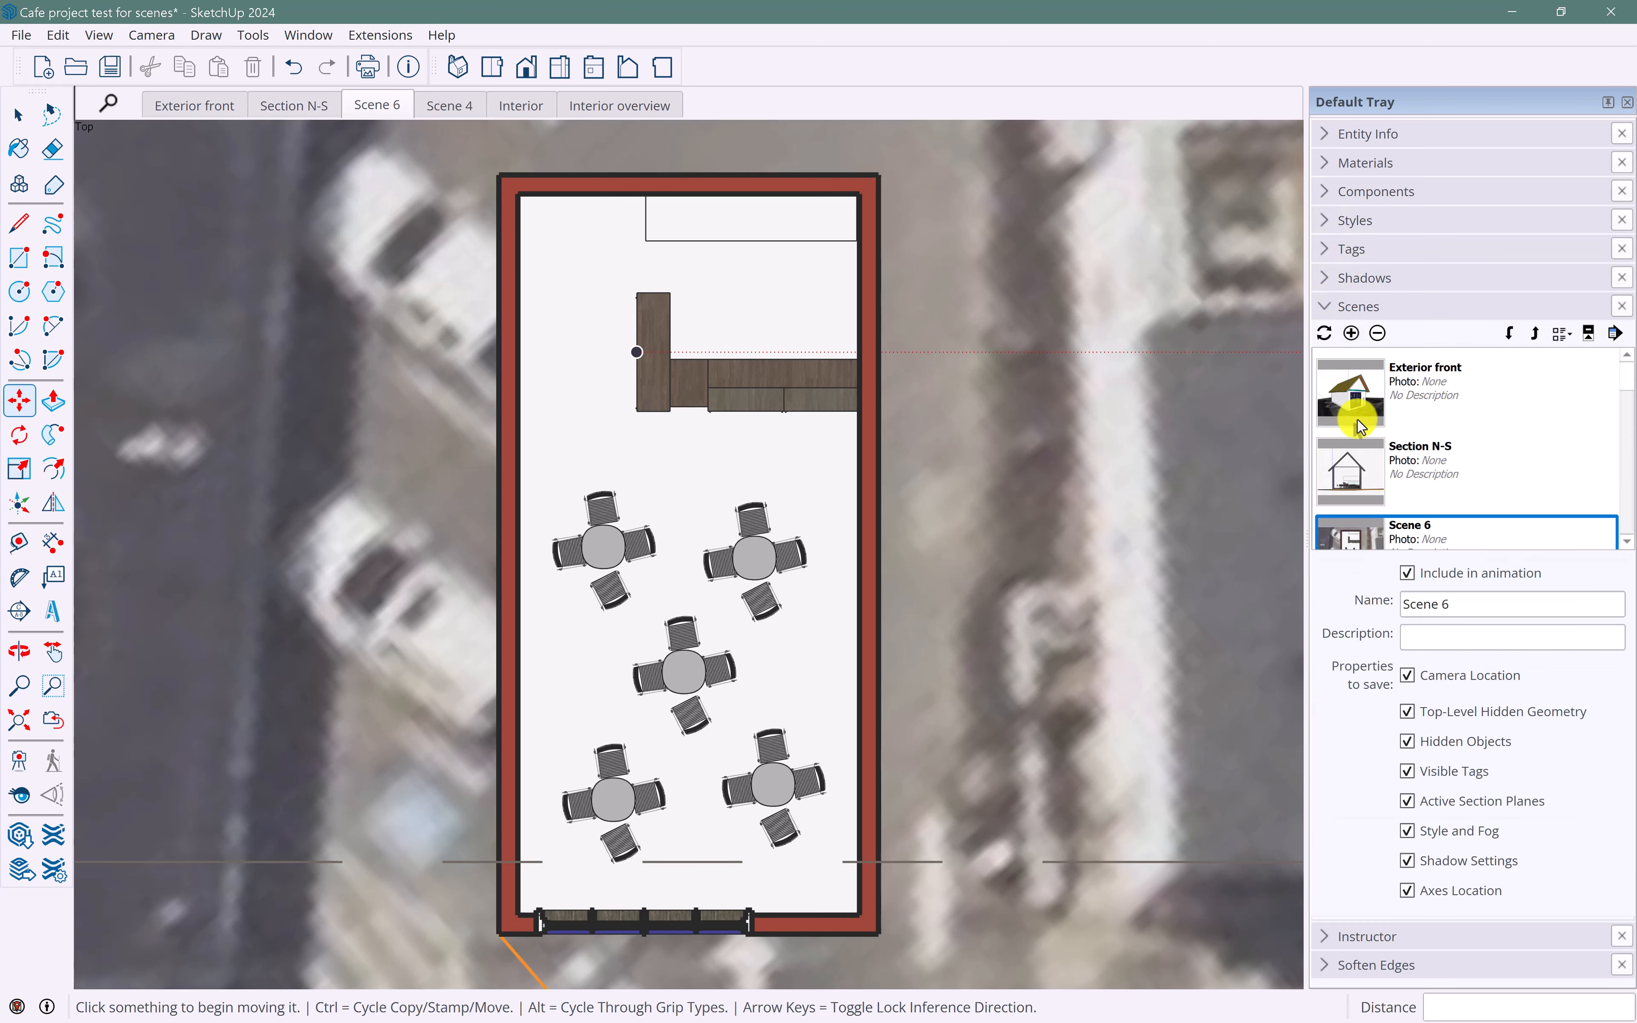
left_click(1510, 603)
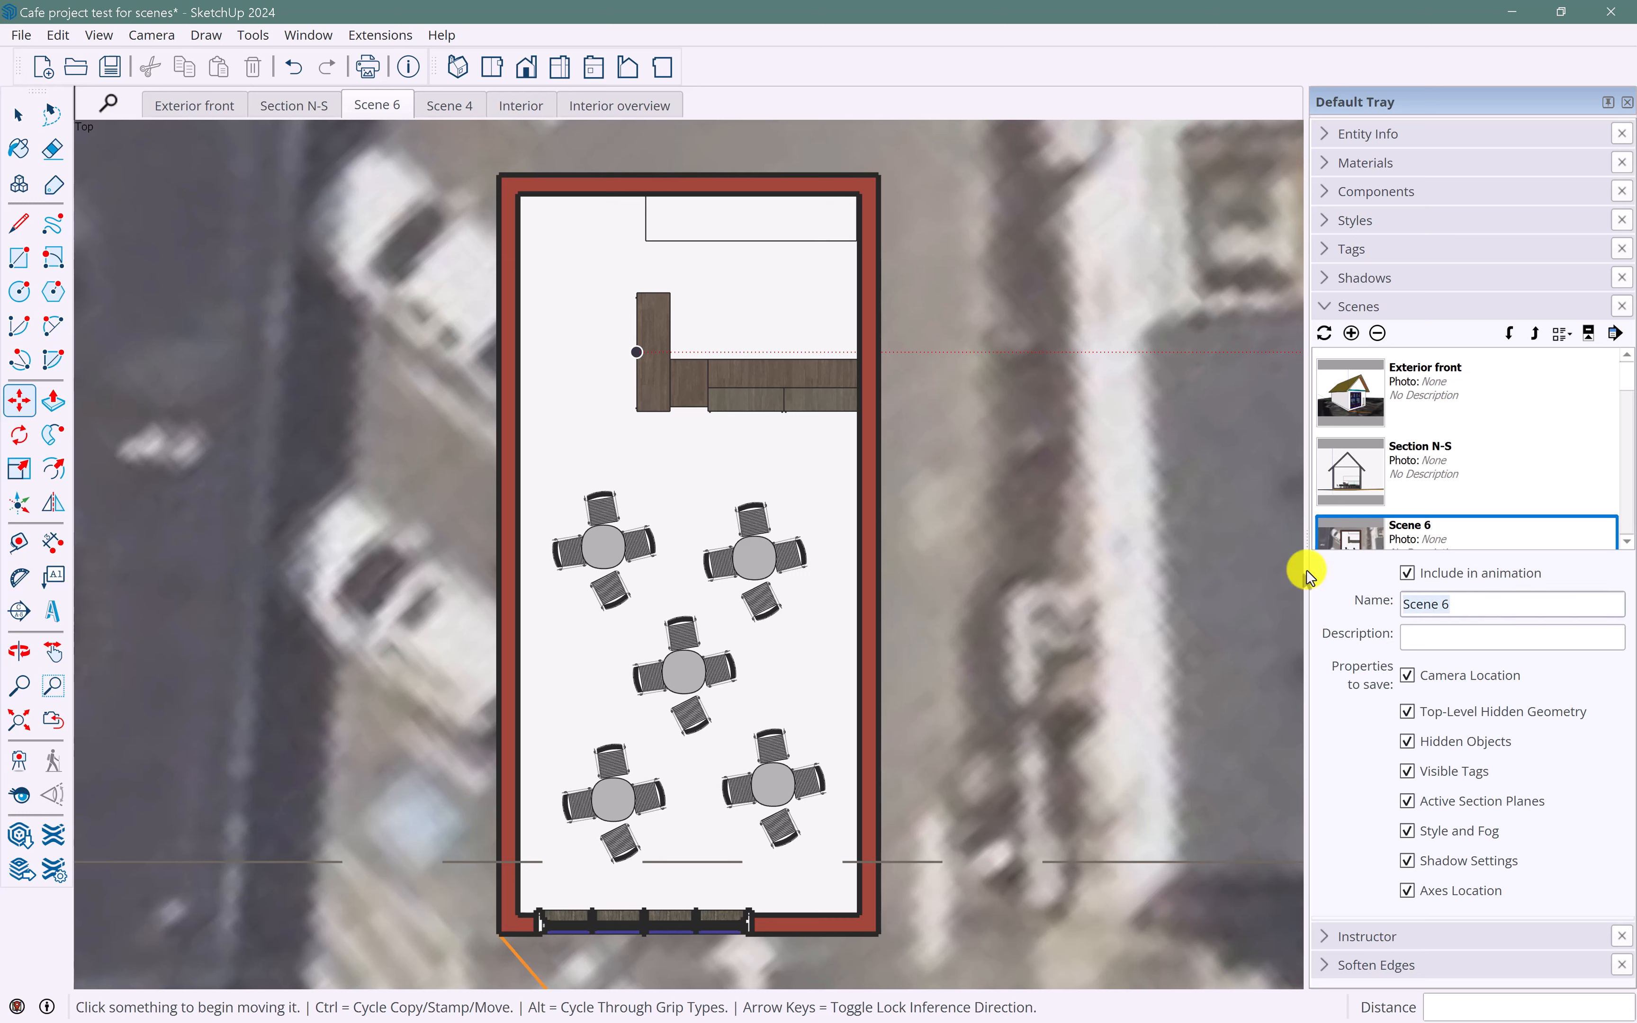
type("Plan")
key("Return")
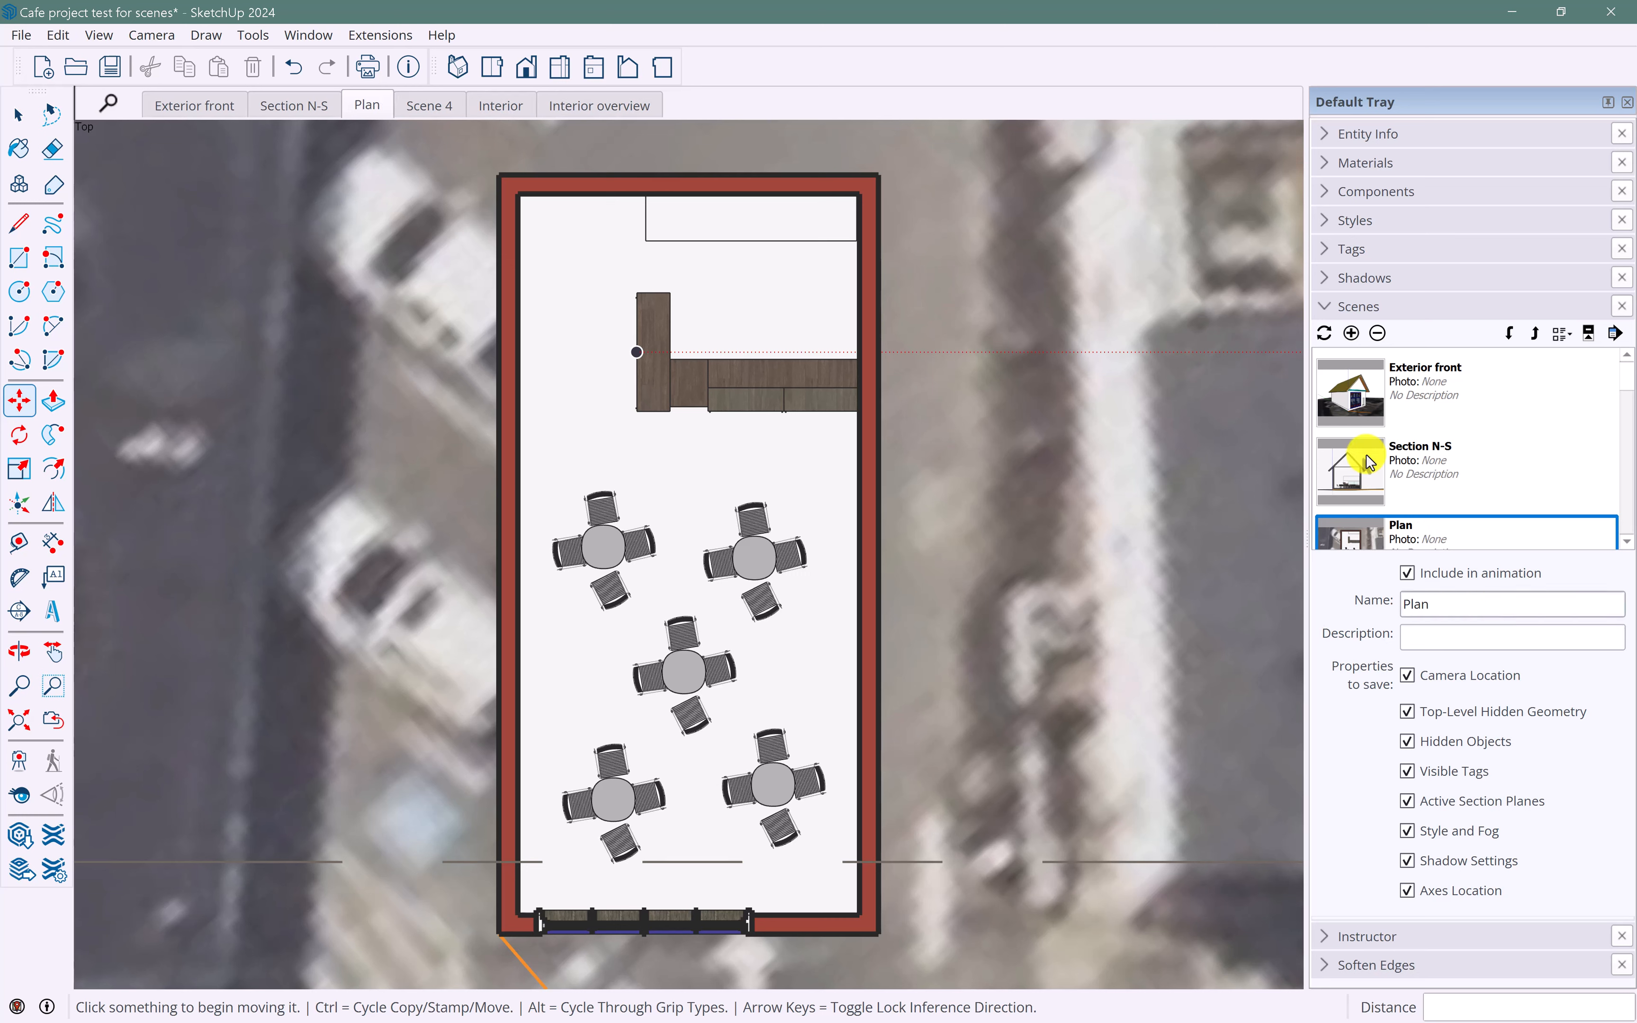
- Keep the scene list in Details view and turn off the scene thumbnail for the Plan scene
left_click(1568, 335)
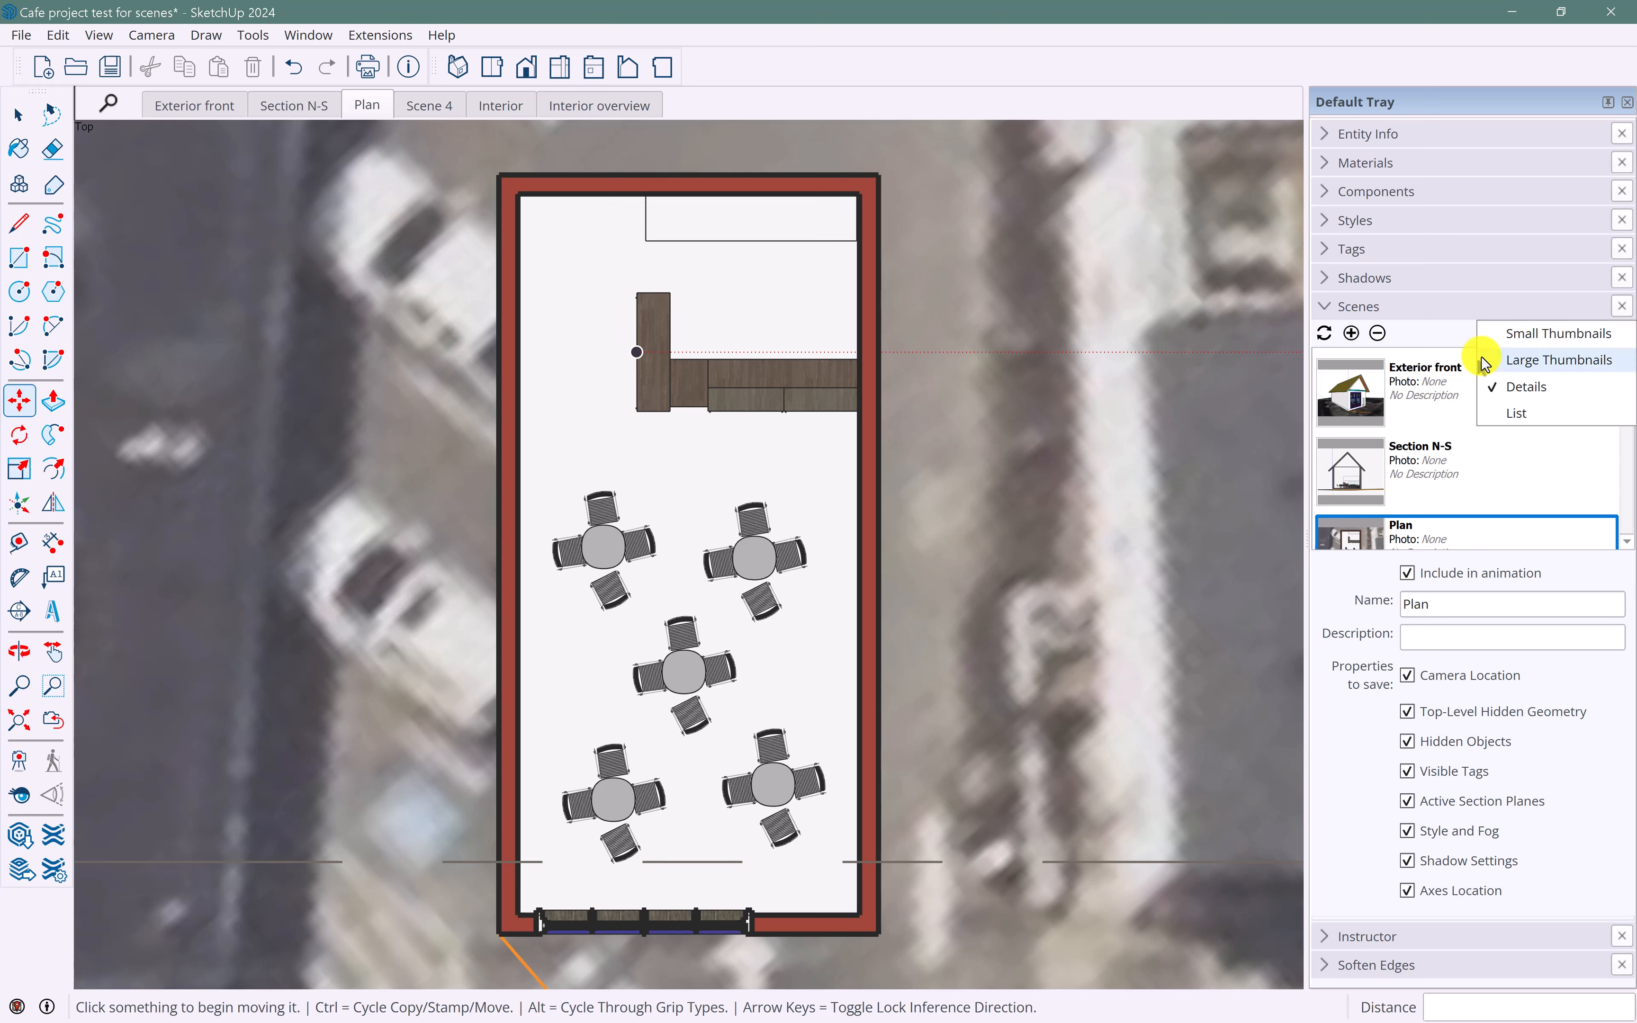
left_click(1506, 384)
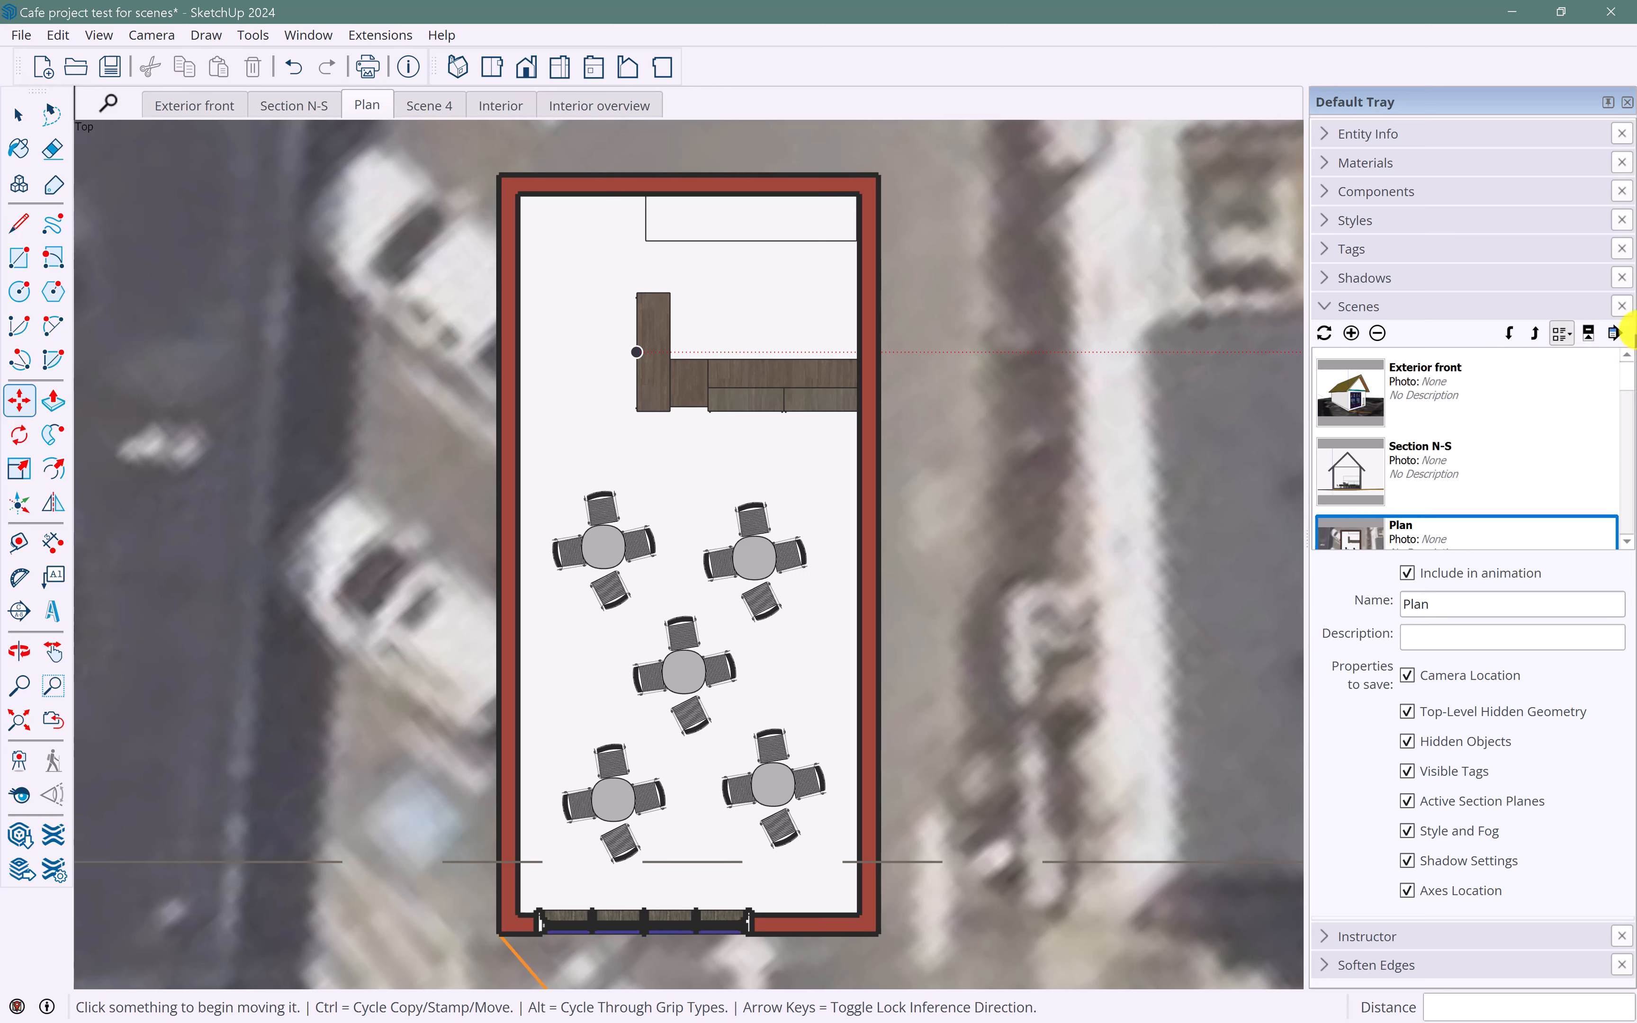
left_click(1615, 335)
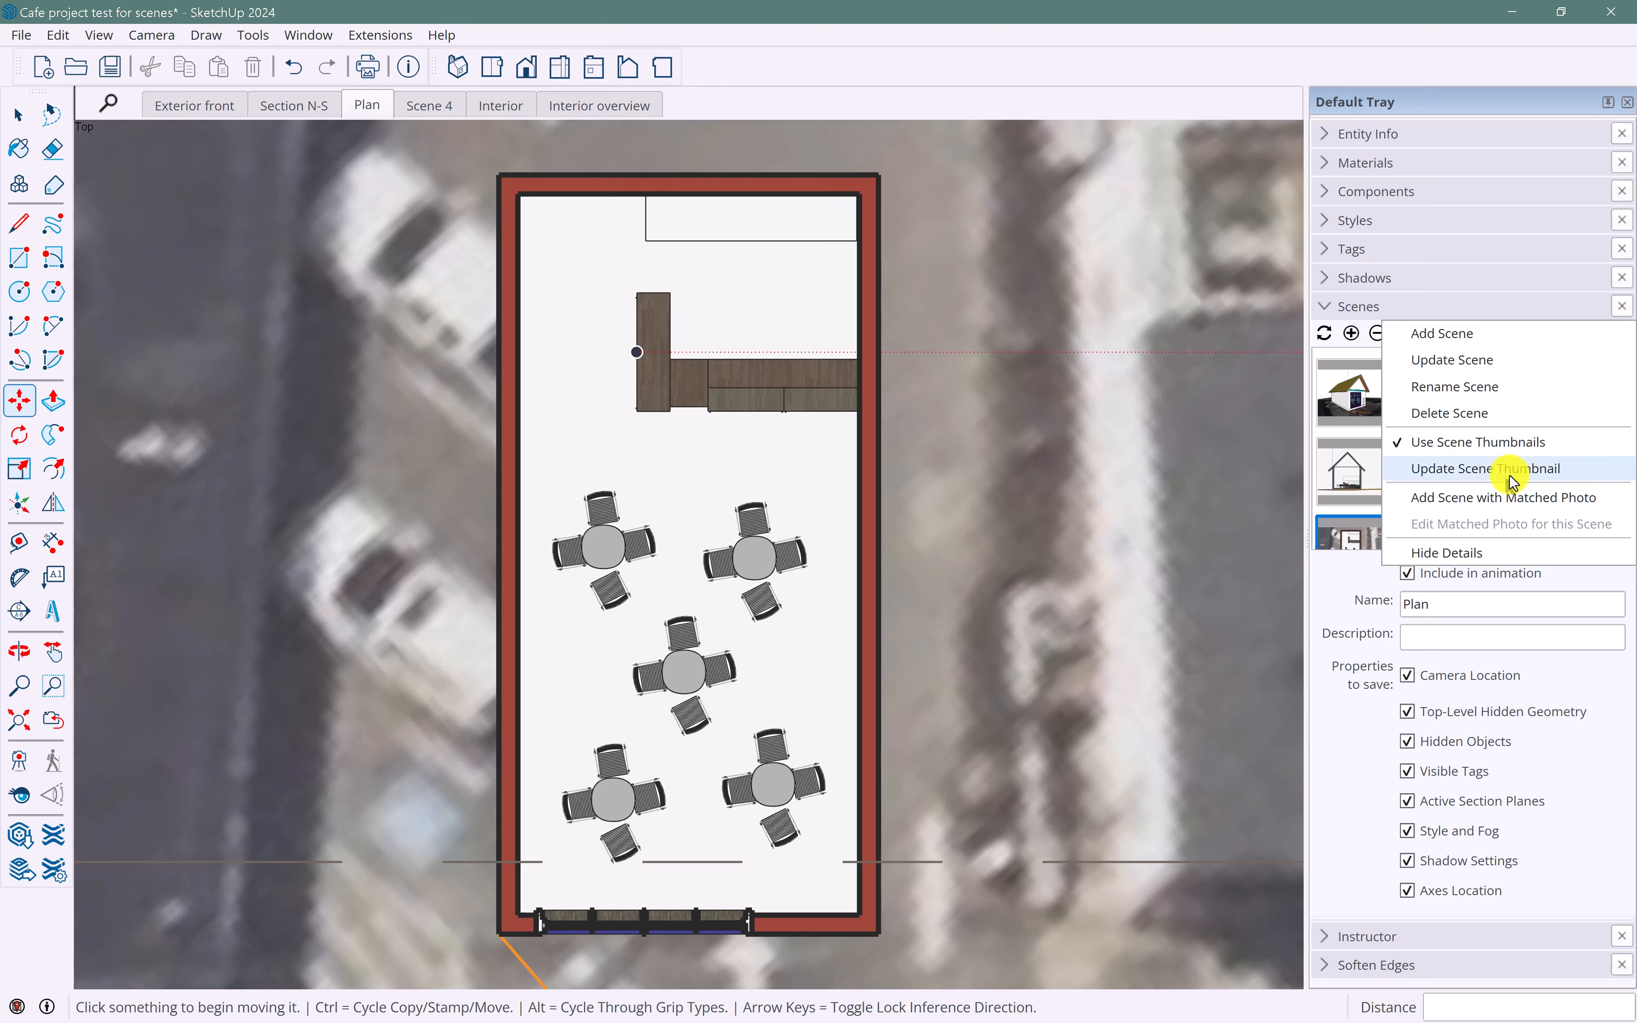
left_click(1481, 443)
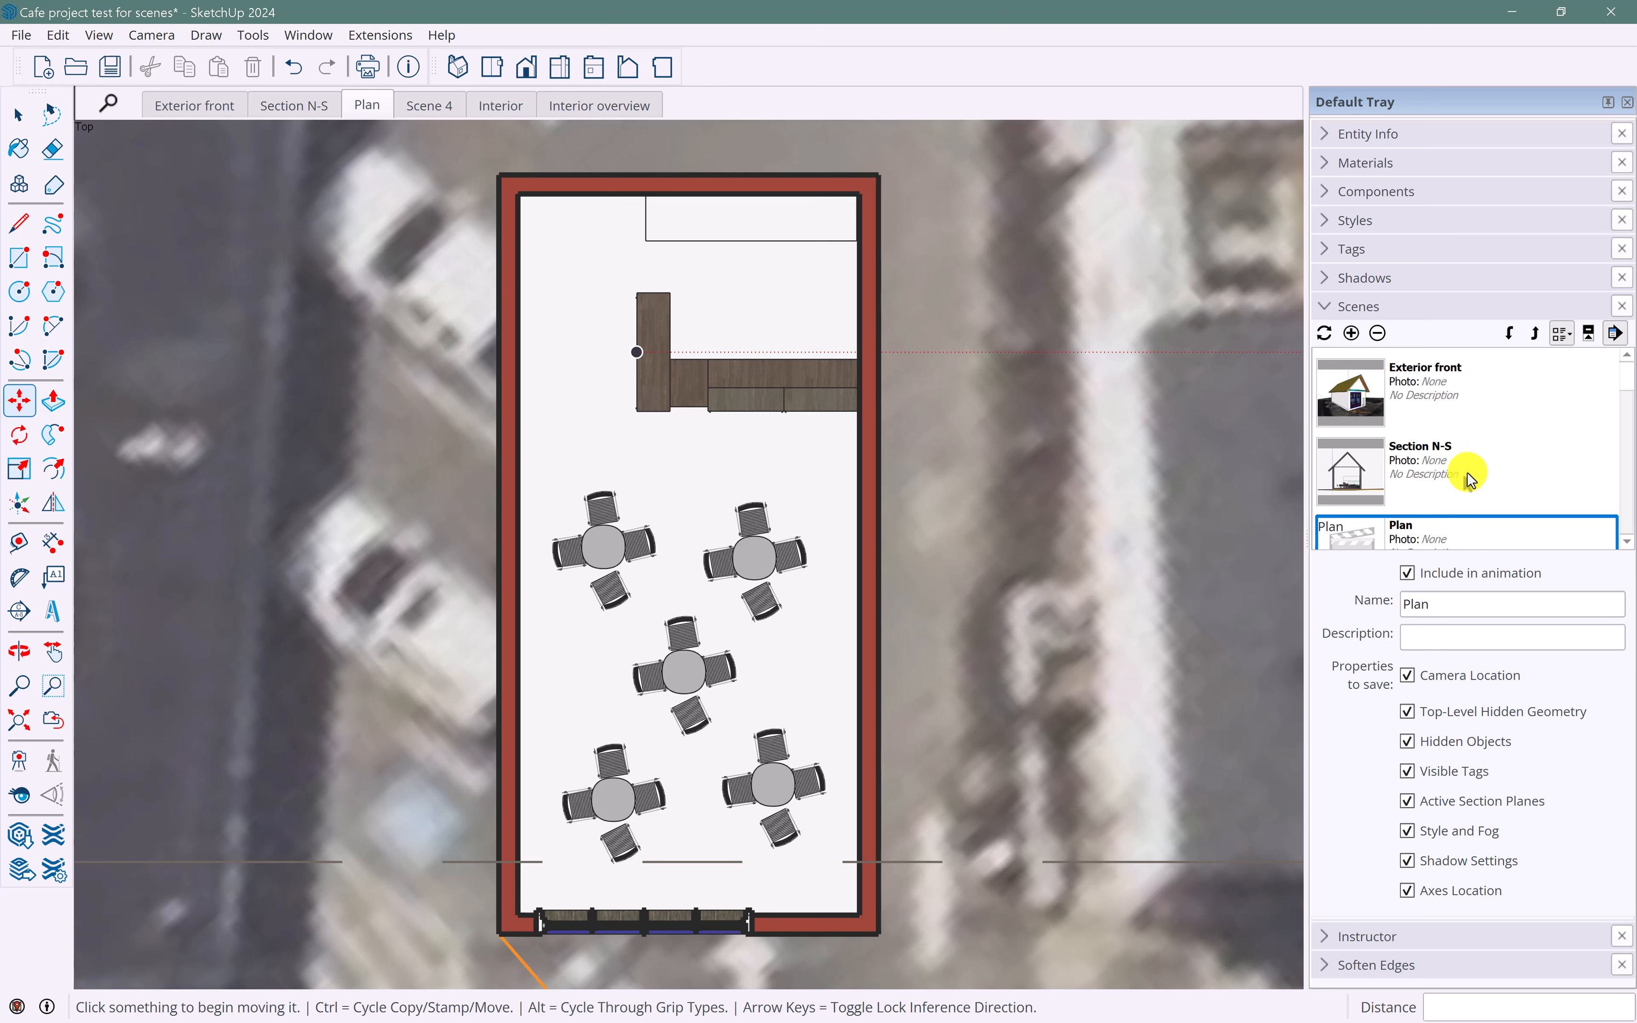
- Select all scenes from Interior overview up to Exterior front and turn off their scene thumbnails
scroll(1478, 473, "down", 3)
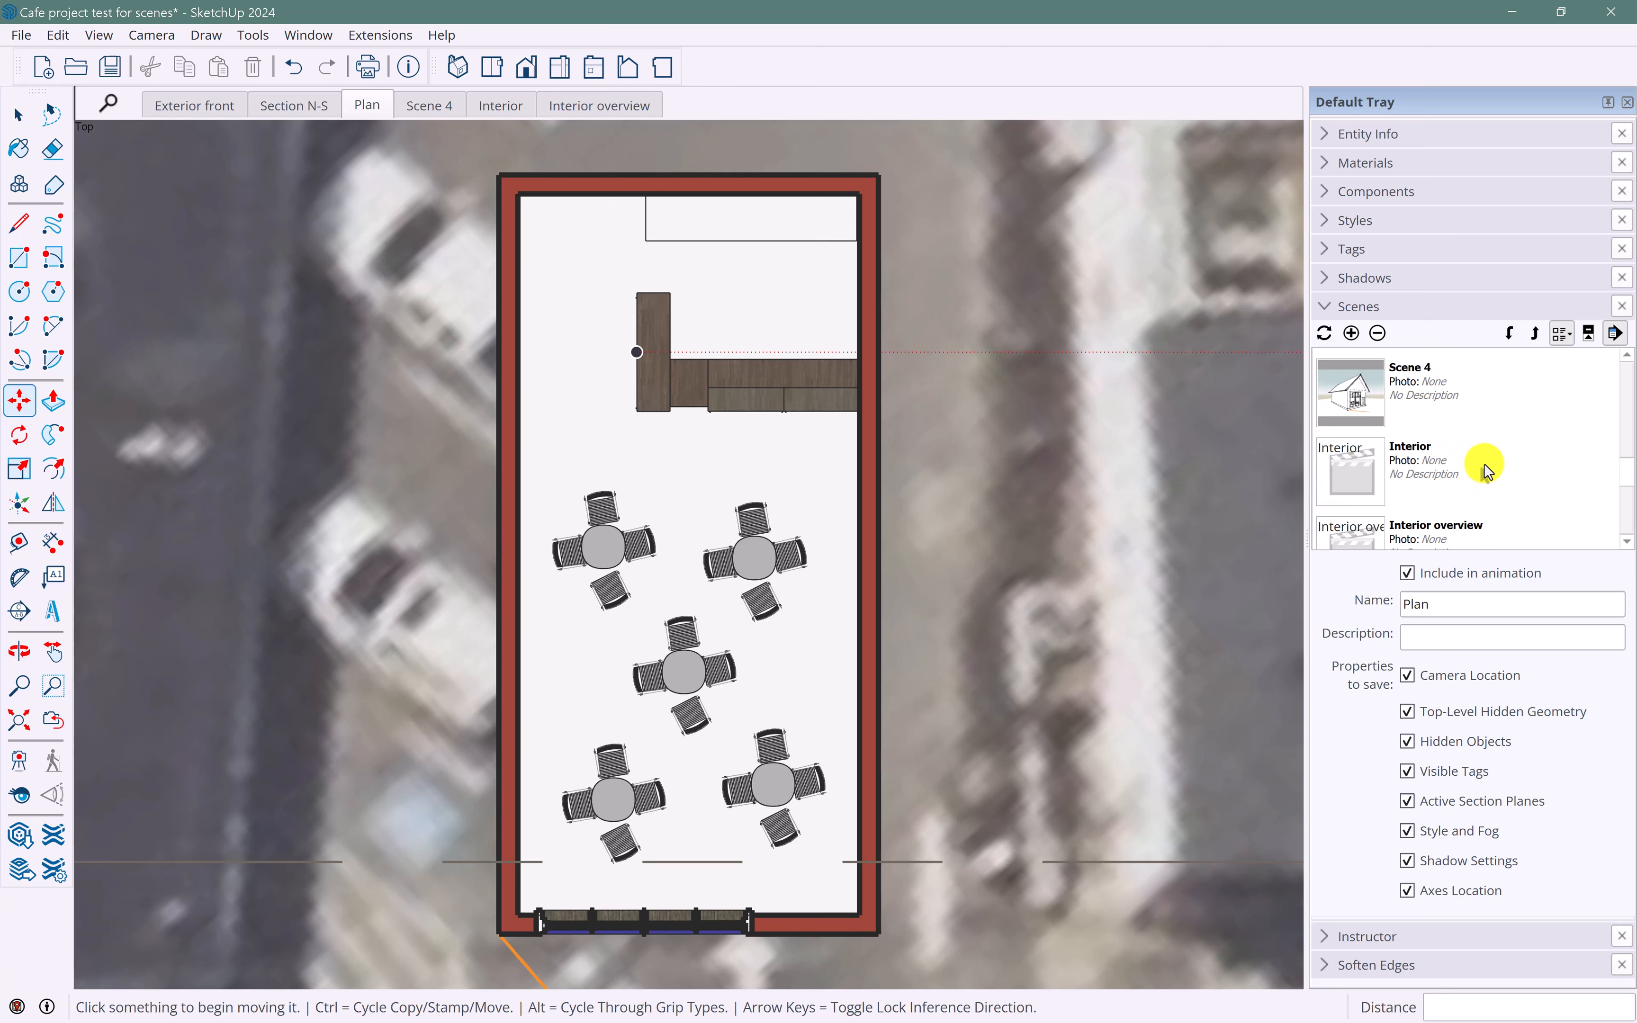
scroll(1482, 471, "up", 2)
scroll(1490, 467, "down", 2)
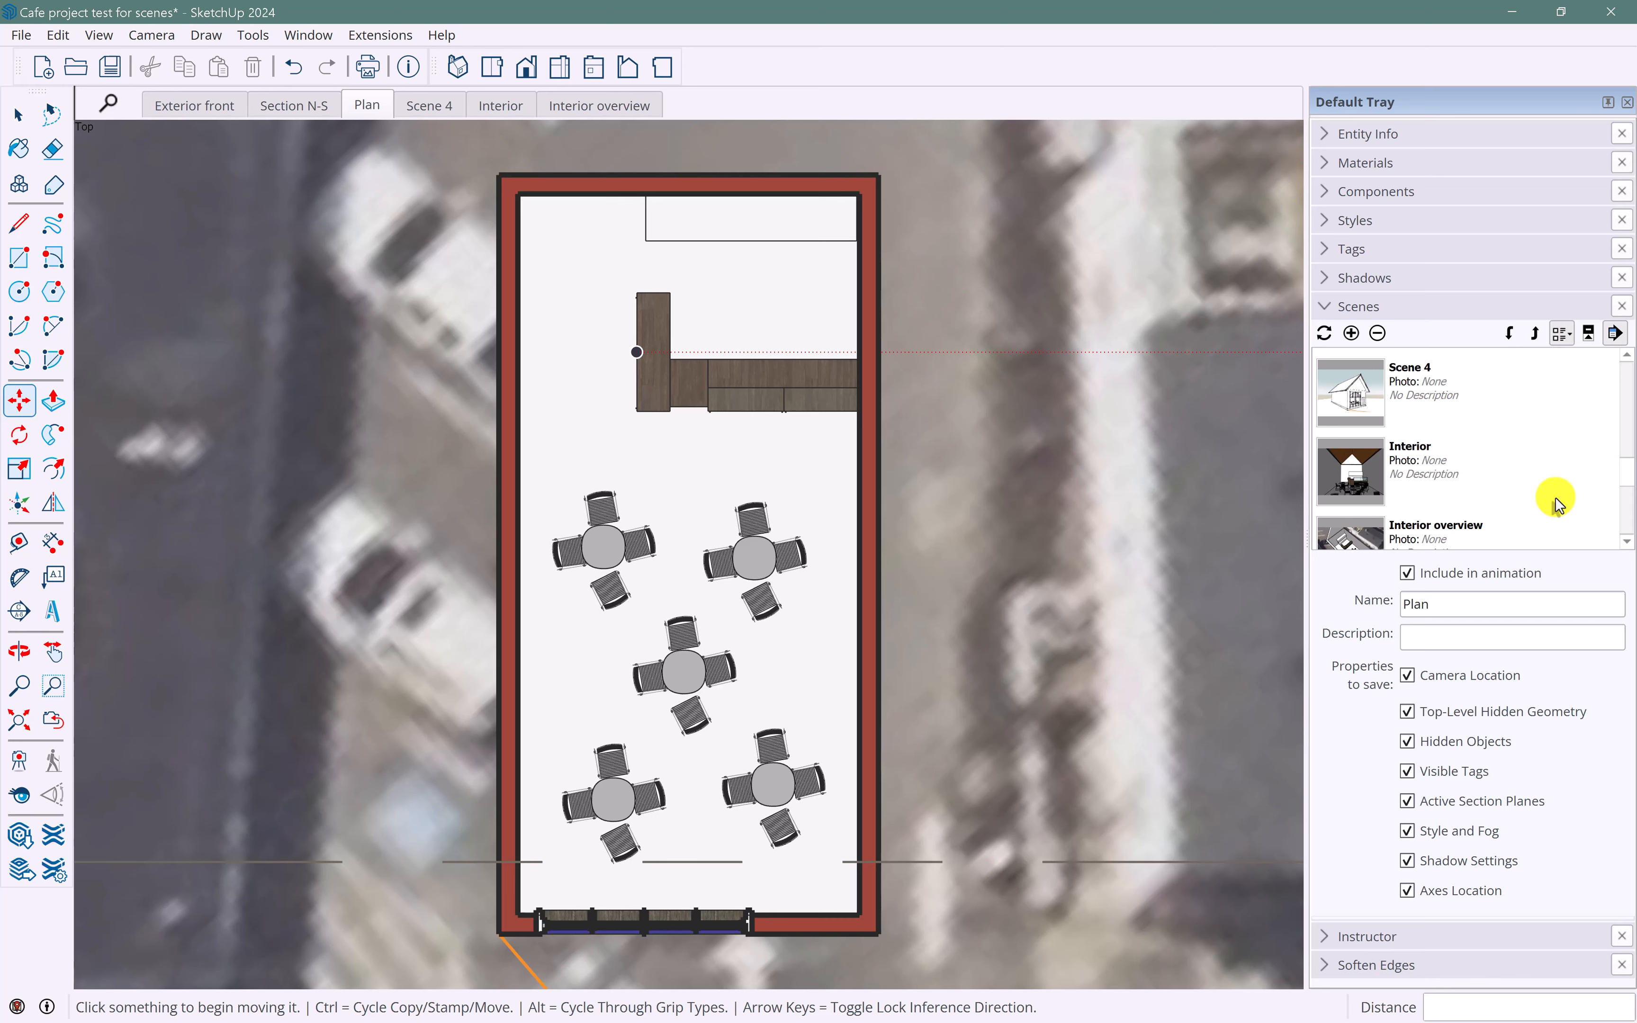
scroll(1539, 427, "up", 2)
scroll(1522, 402, "down", 4)
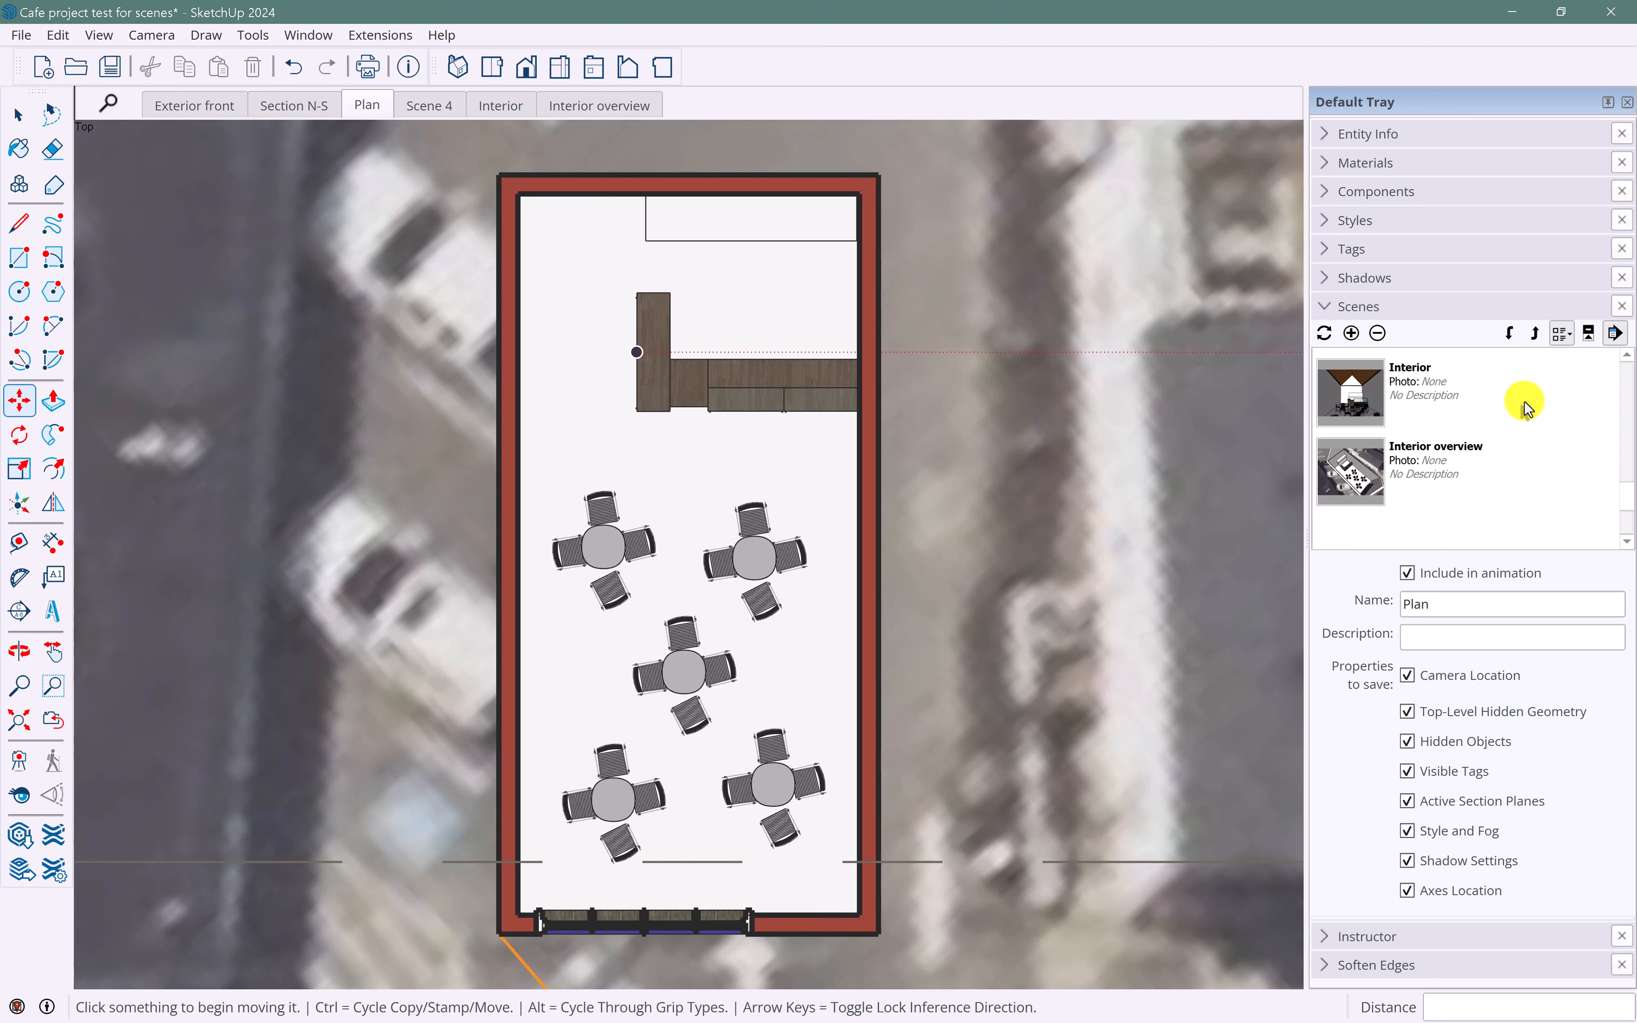
scroll(1495, 467, "up", 2)
scroll(1461, 500, "down", 2)
left_click(1431, 396)
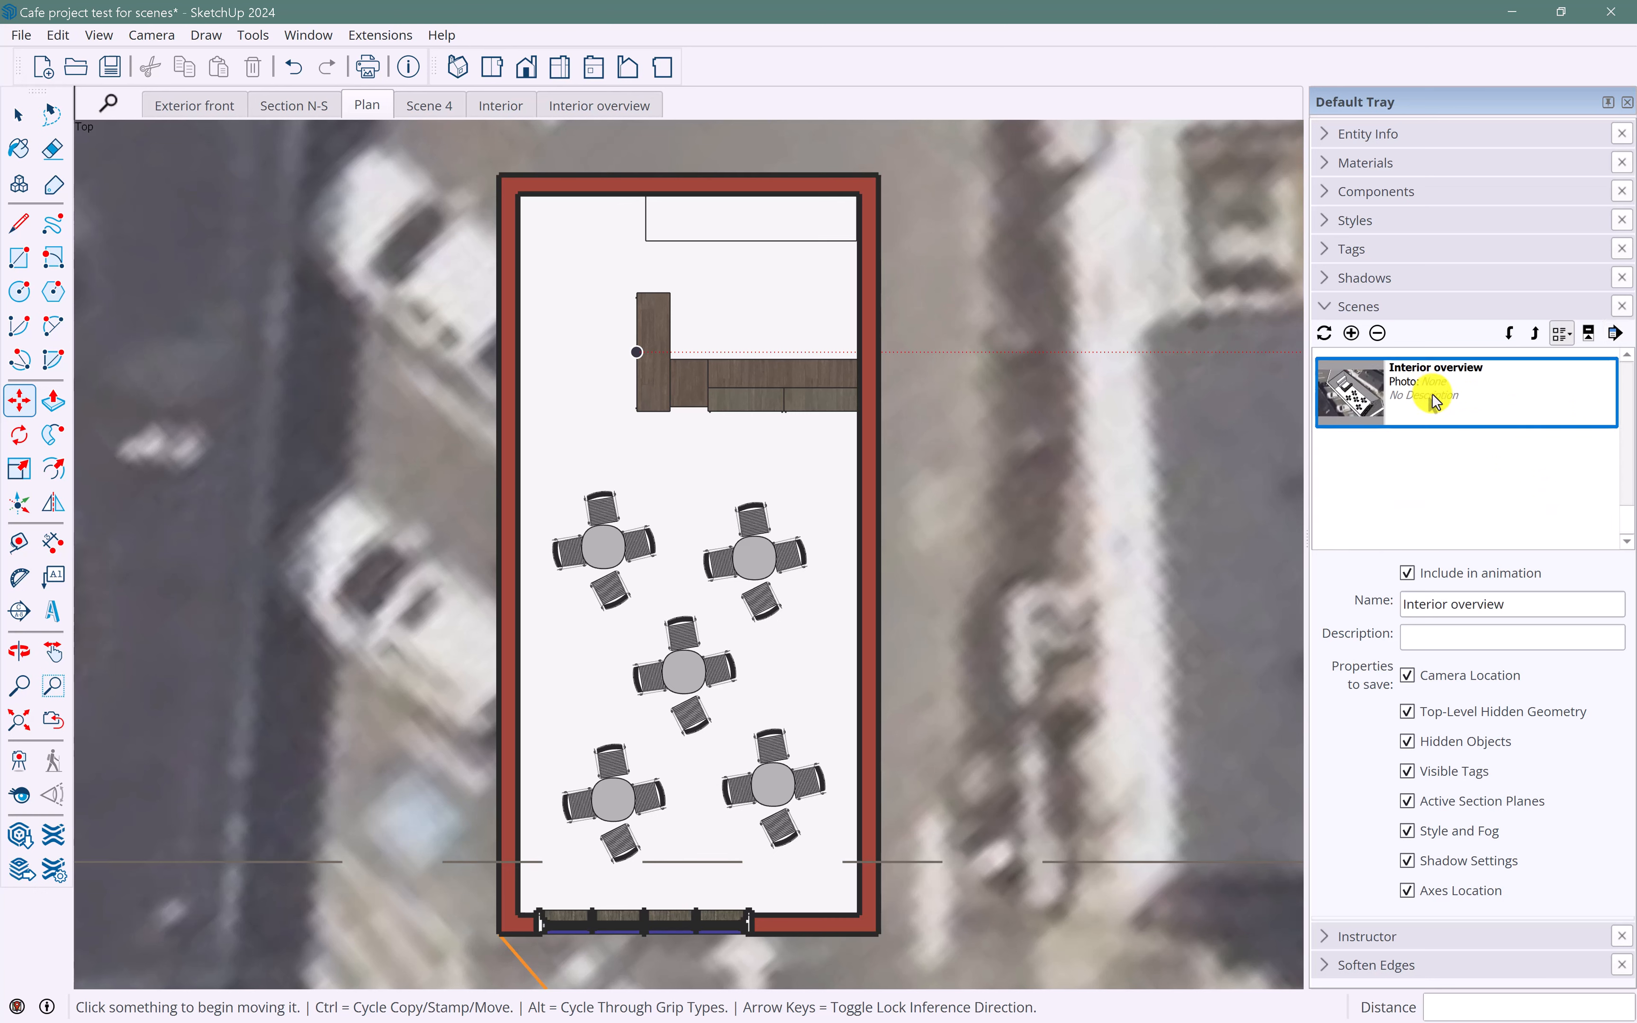
scroll(1444, 405, "up", 5)
left_click(1443, 400, "shift")
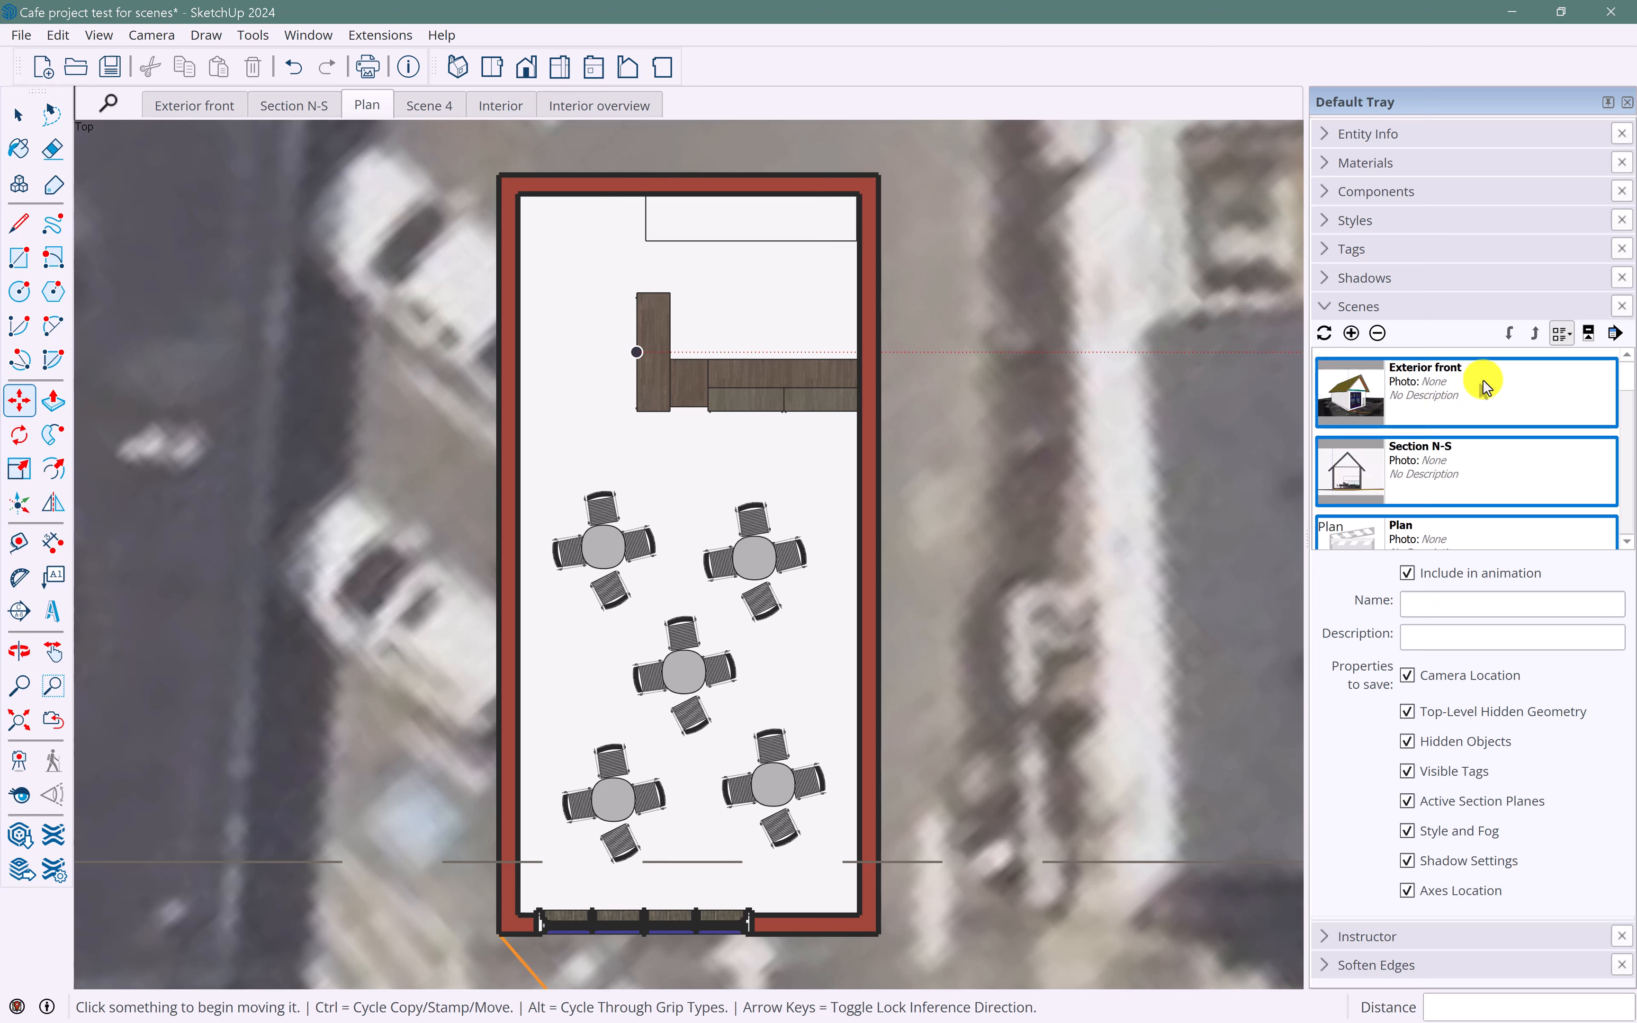
left_click(1617, 333)
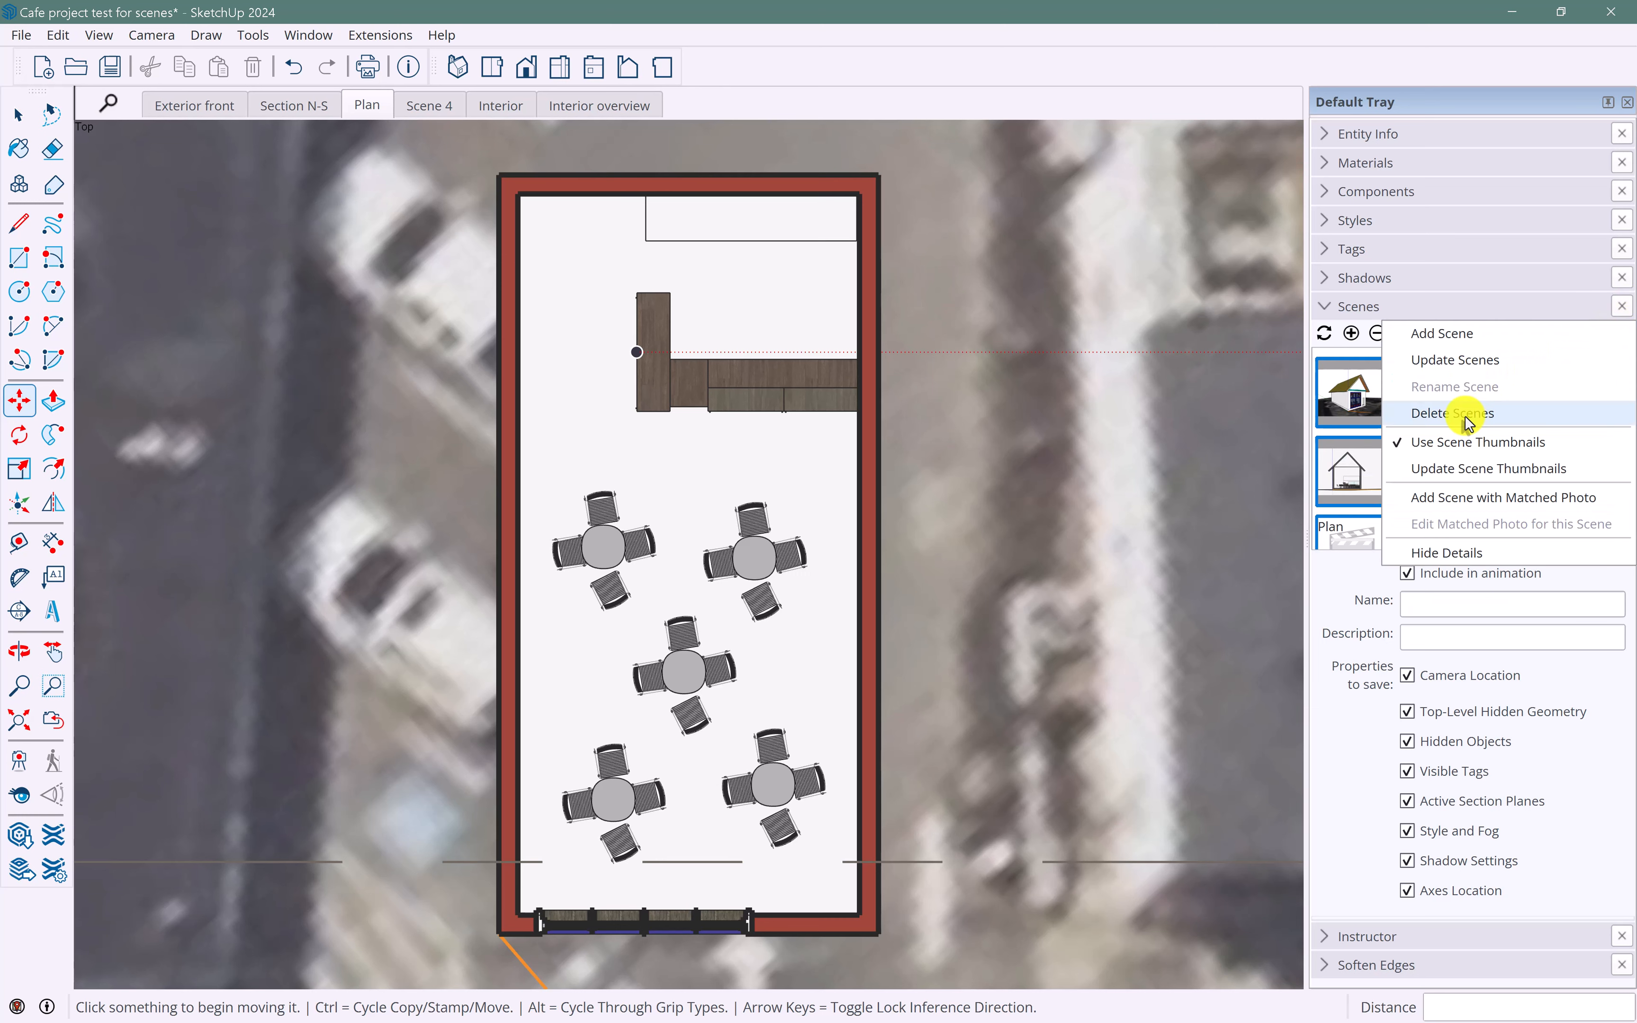
left_click(1473, 442)
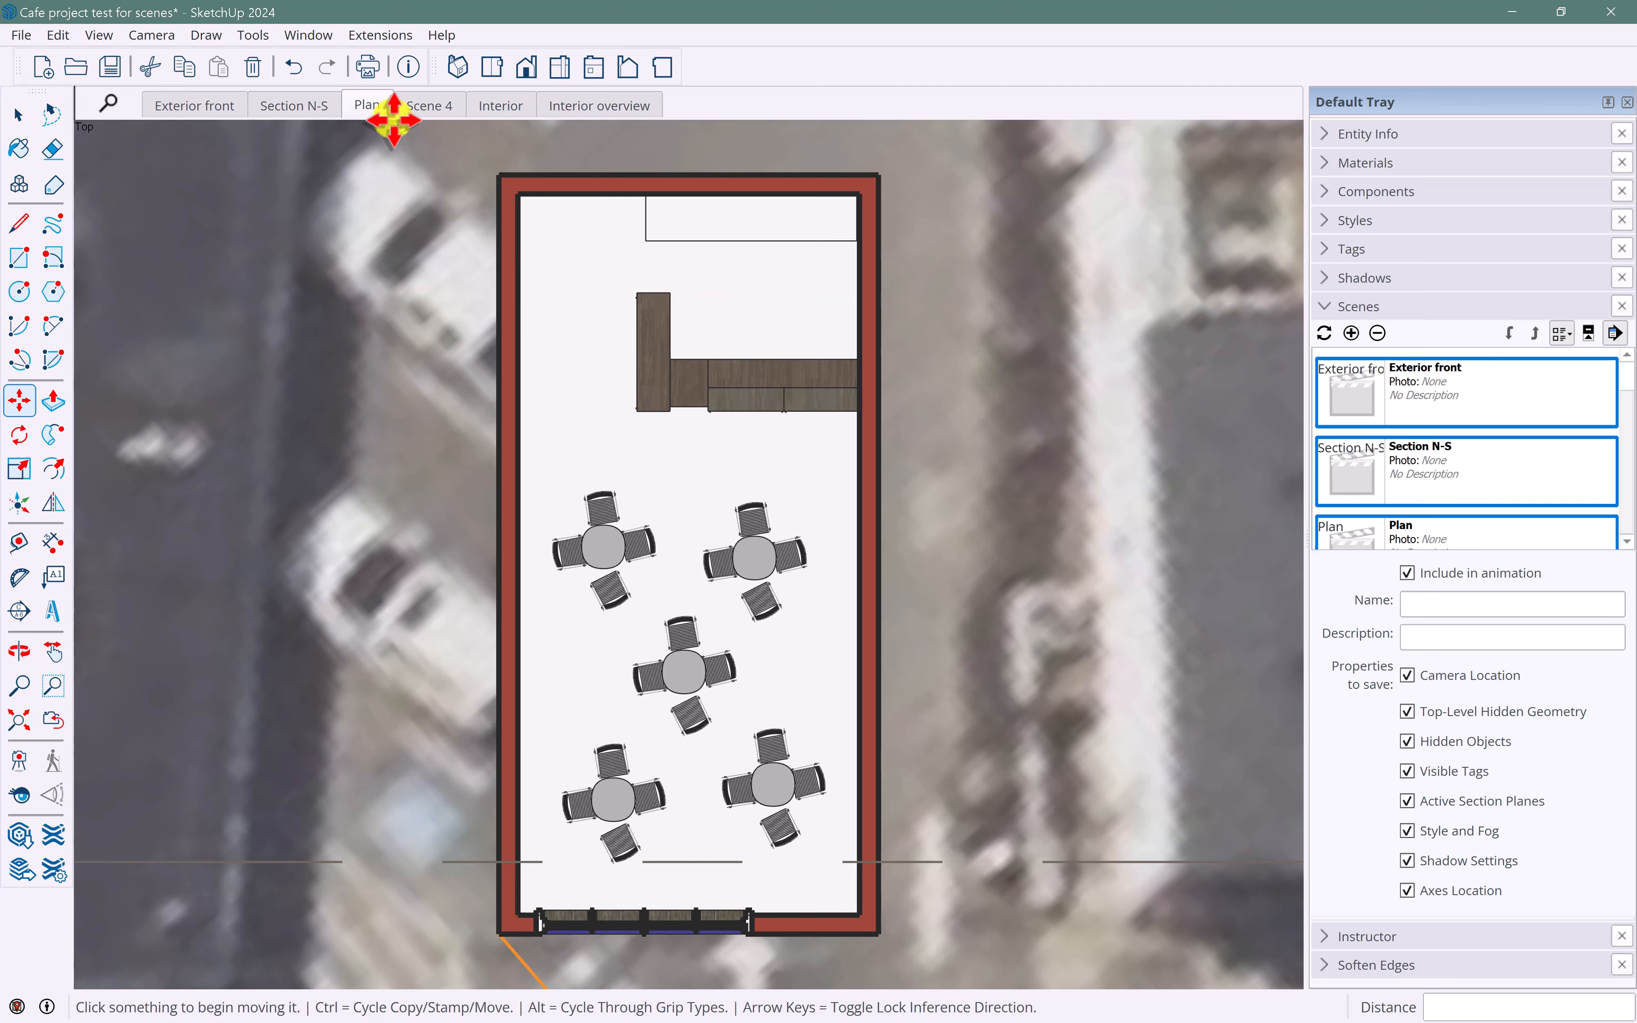
- Show the Section N-S scene and switch the scene list to the plain List view
left_click(304, 109)
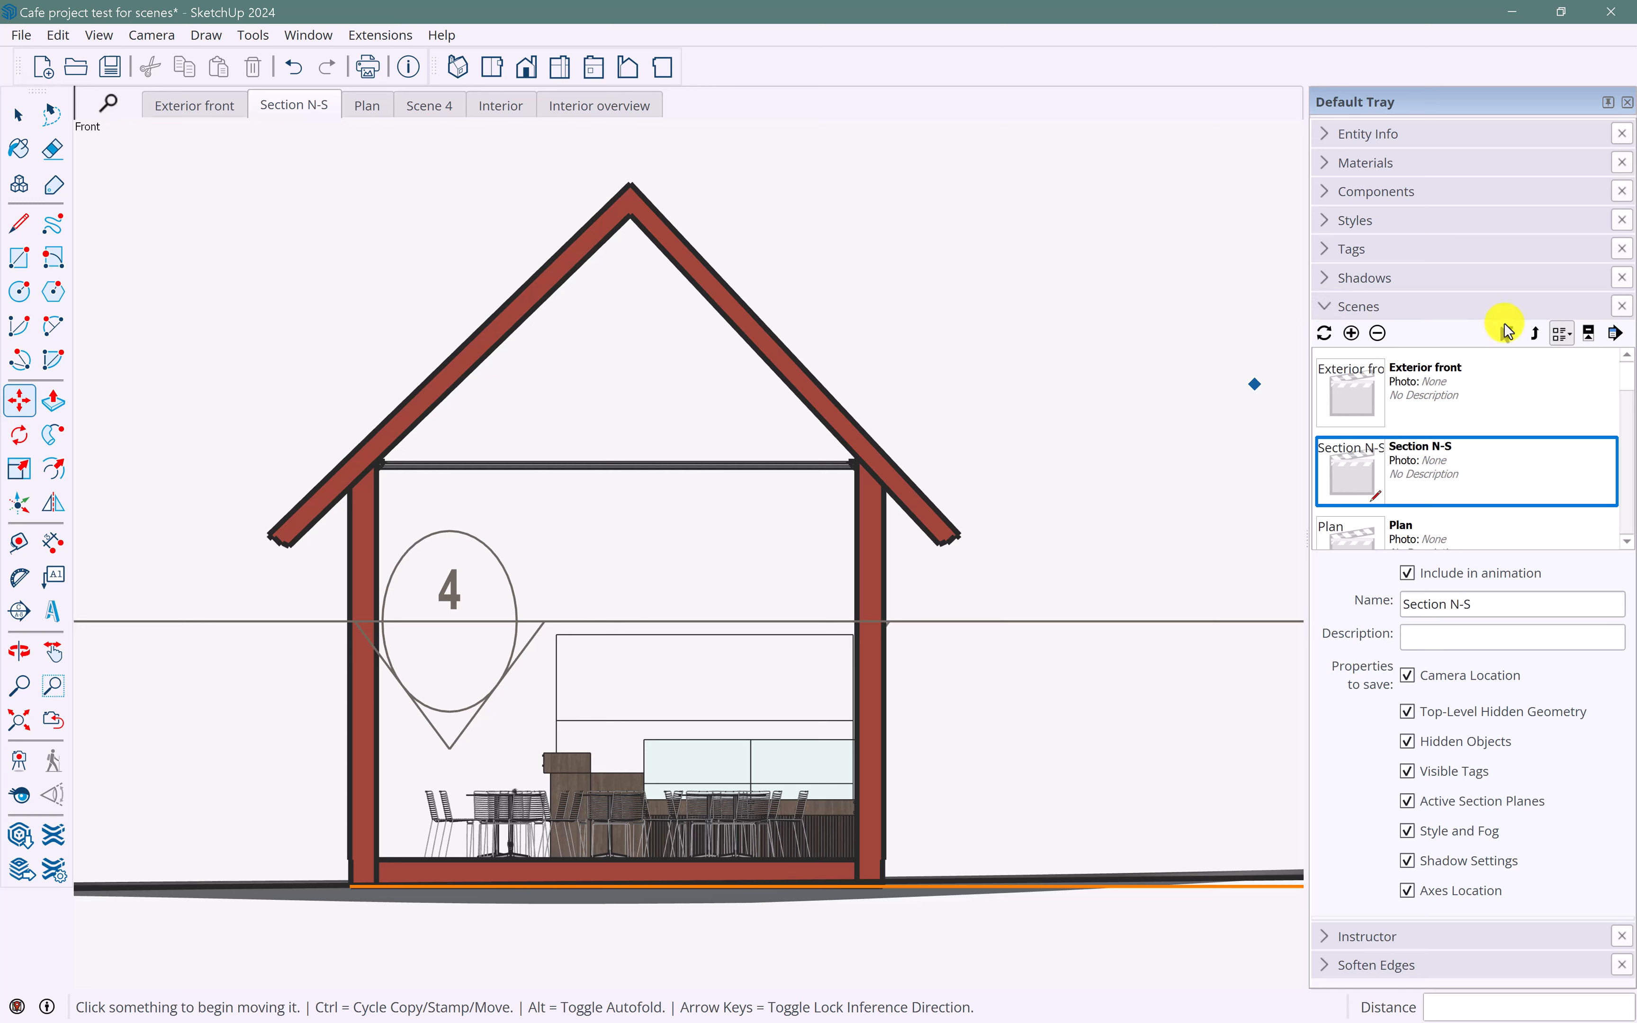
left_click(1563, 337)
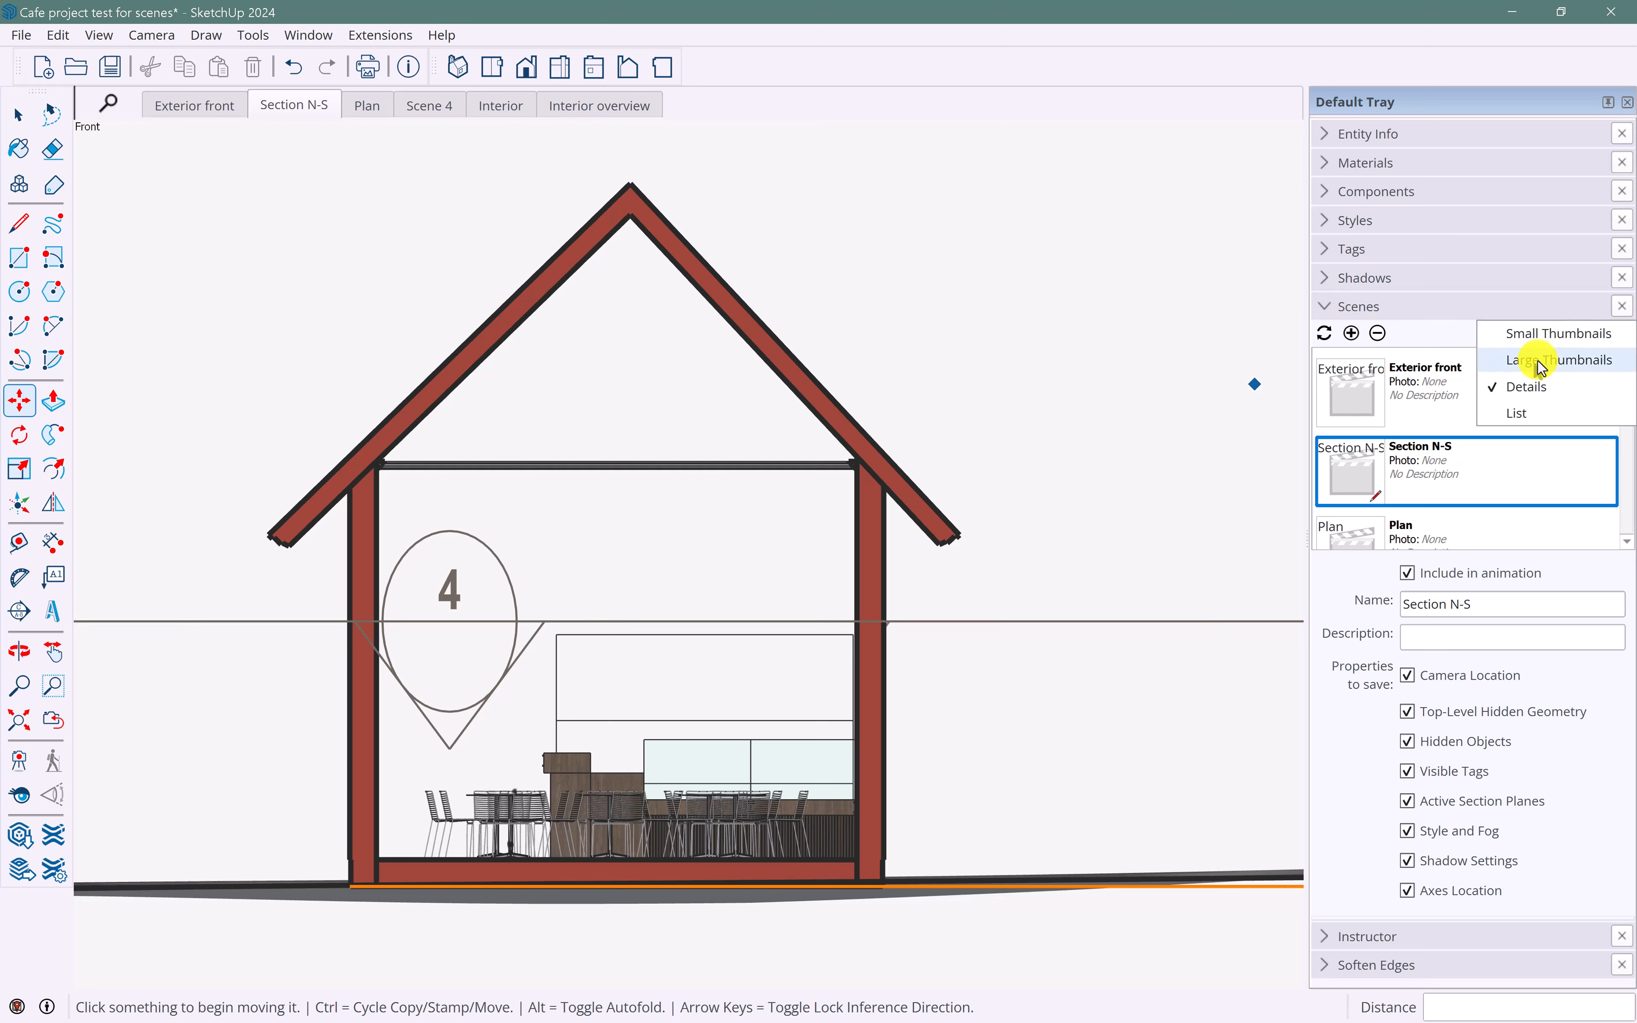
left_click(1539, 411)
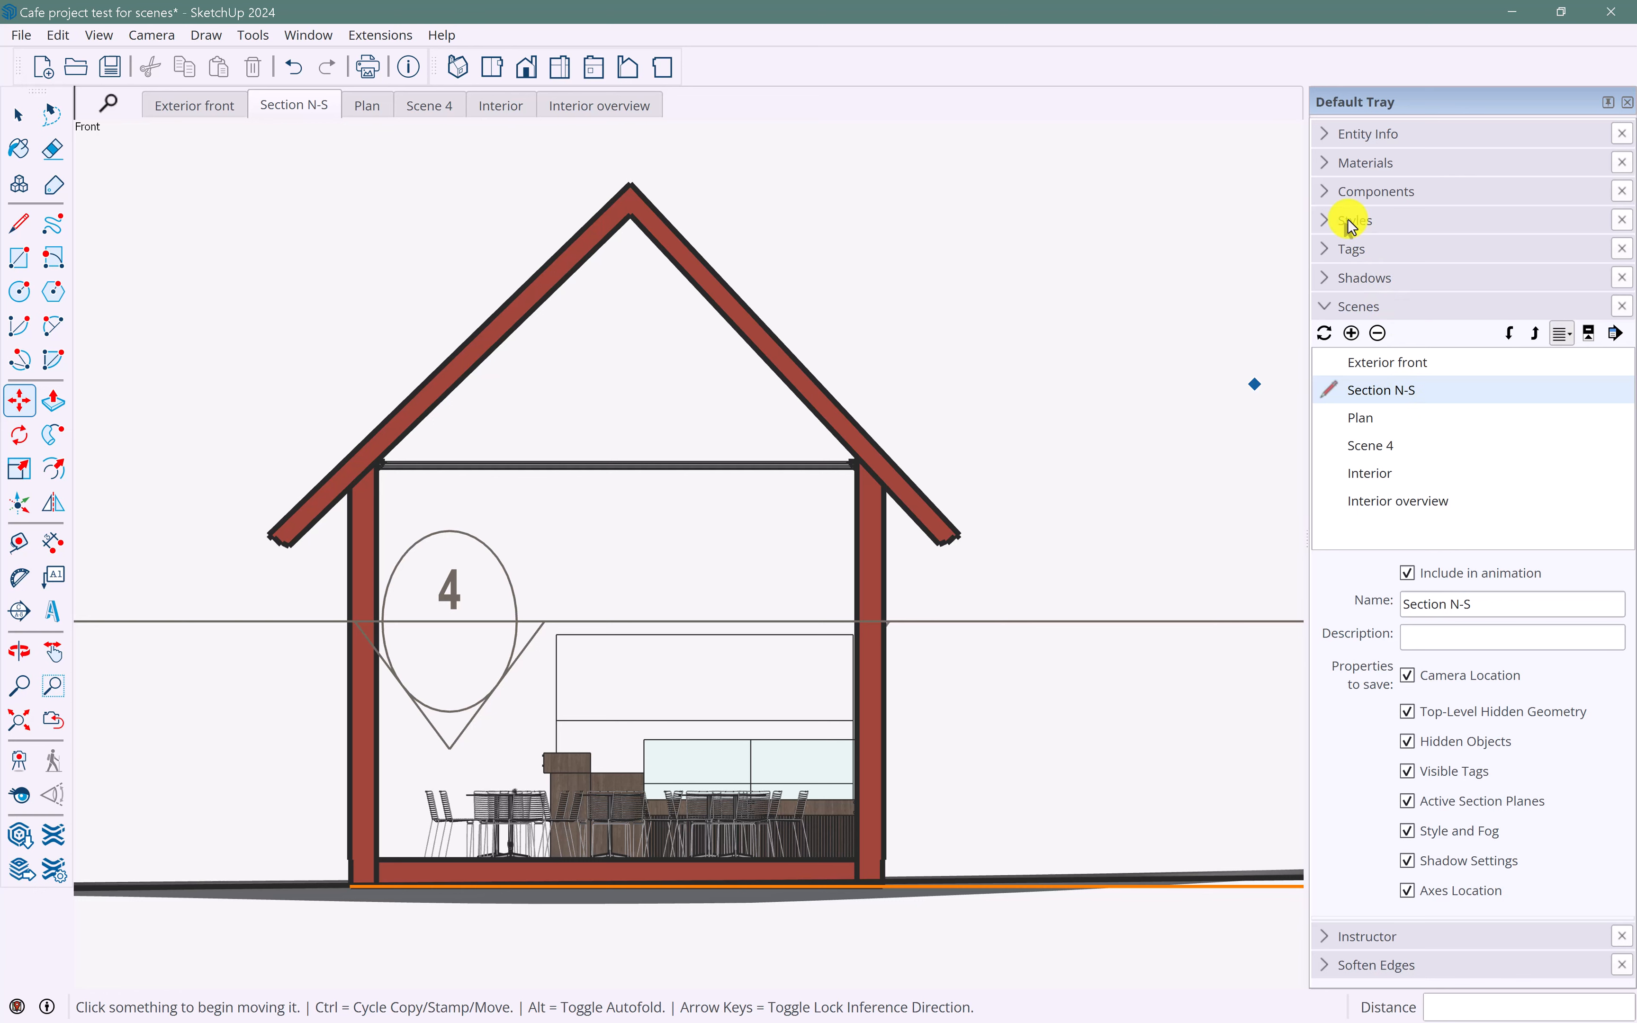
- Turn off Section Planes in the Shaded with textures1 style, update the style, and return to the Section N-S scene
left_click(1332, 223)
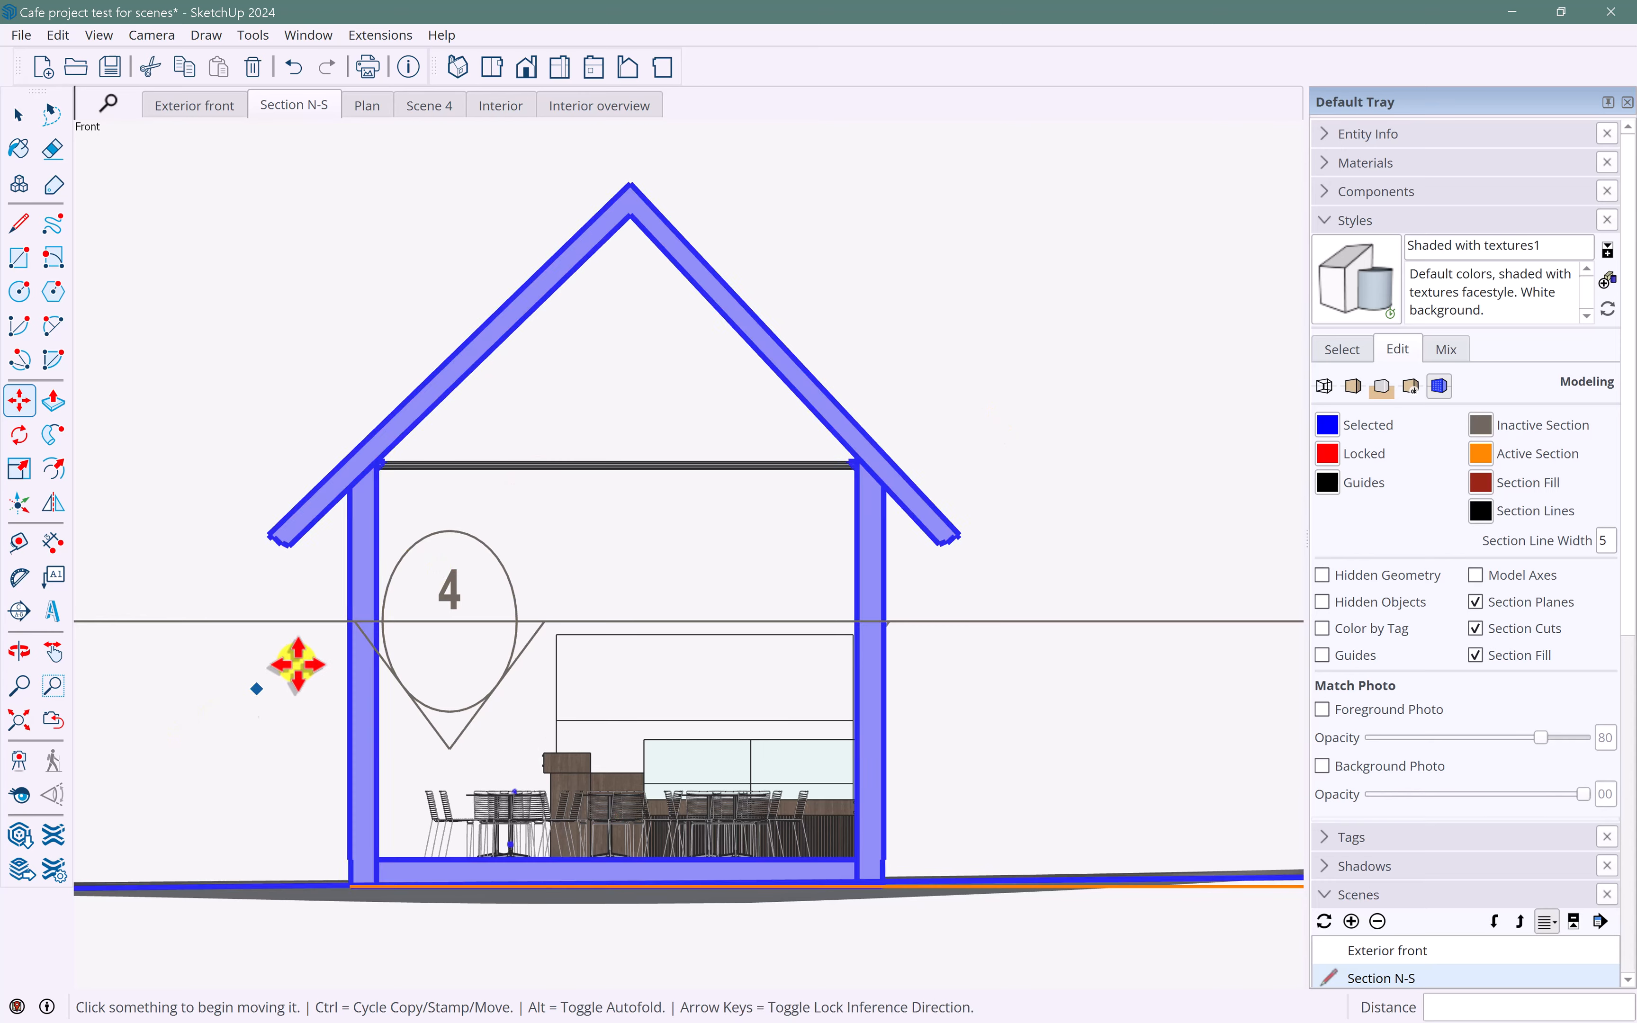
scroll(445, 621, "up", 4)
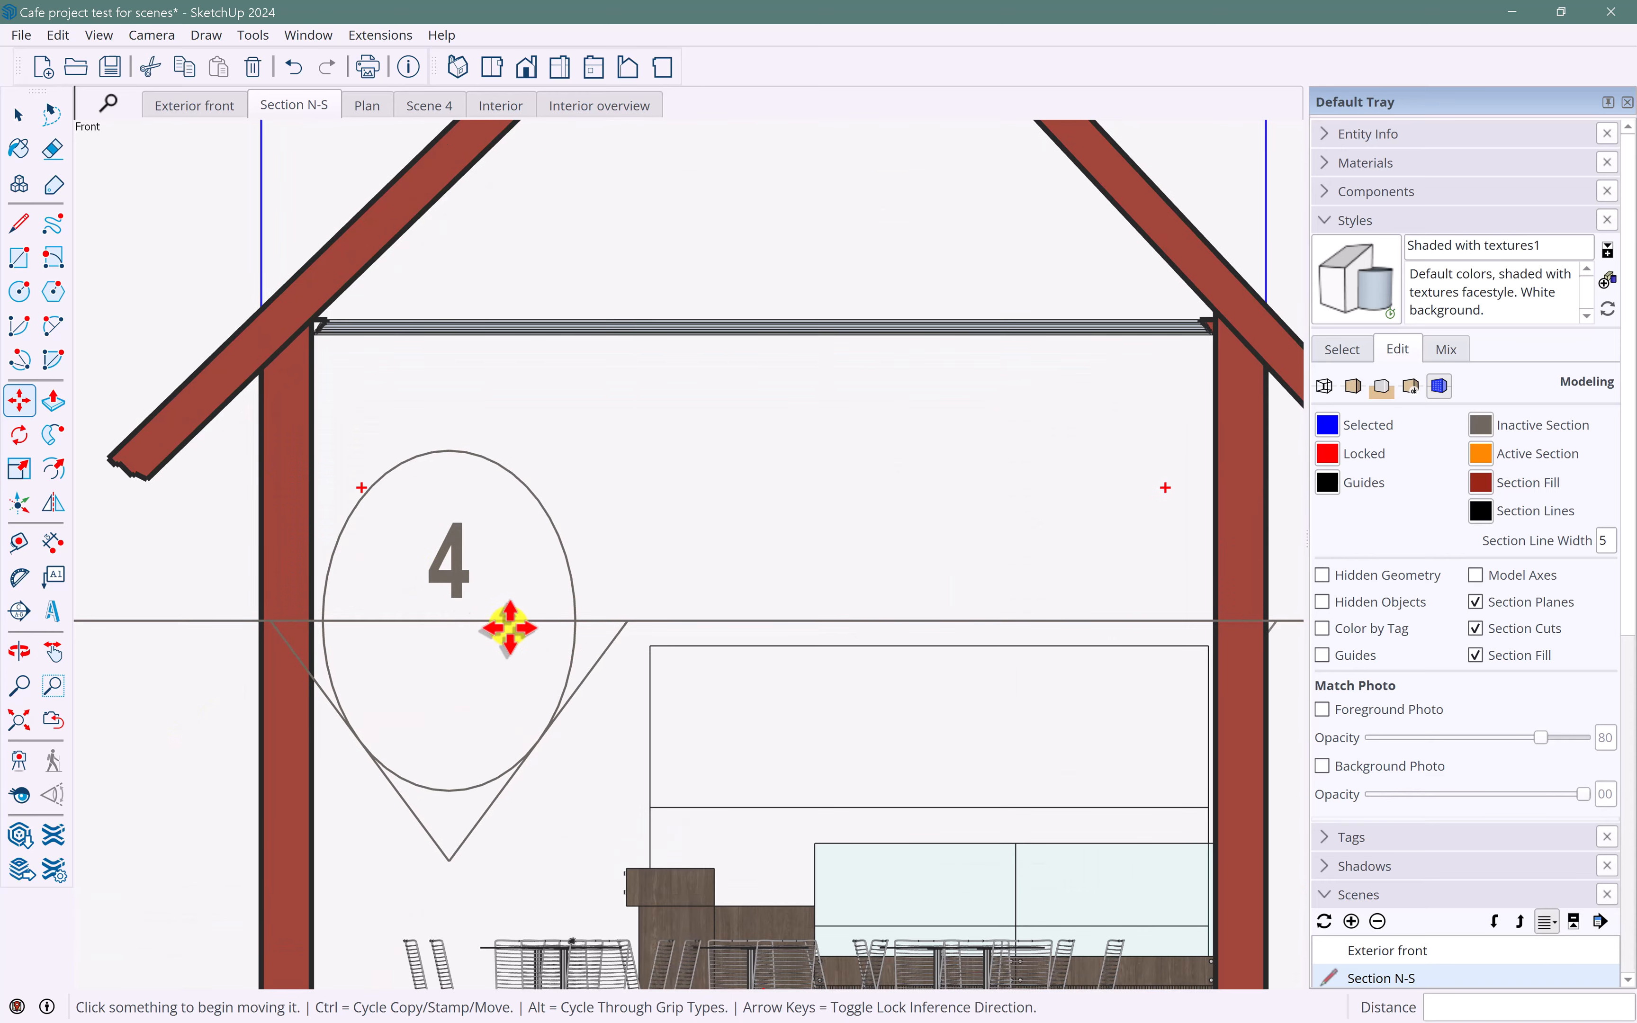
middle_click_drag(522, 614, 577, 600)
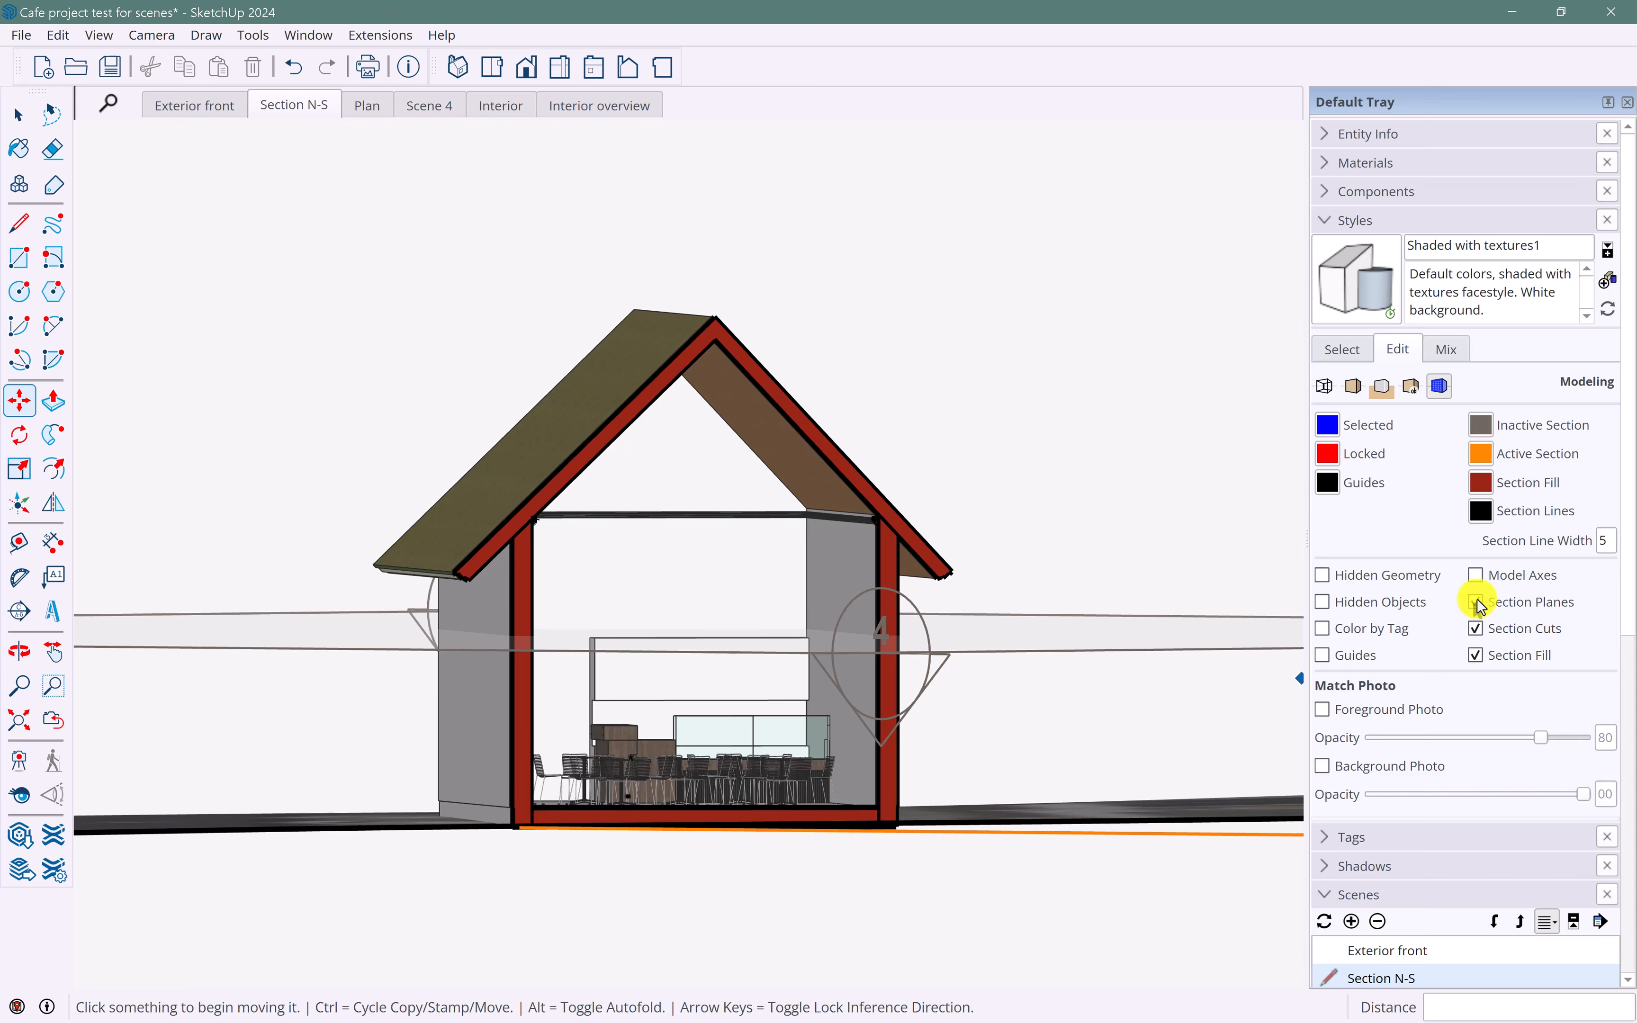
left_click(1477, 602)
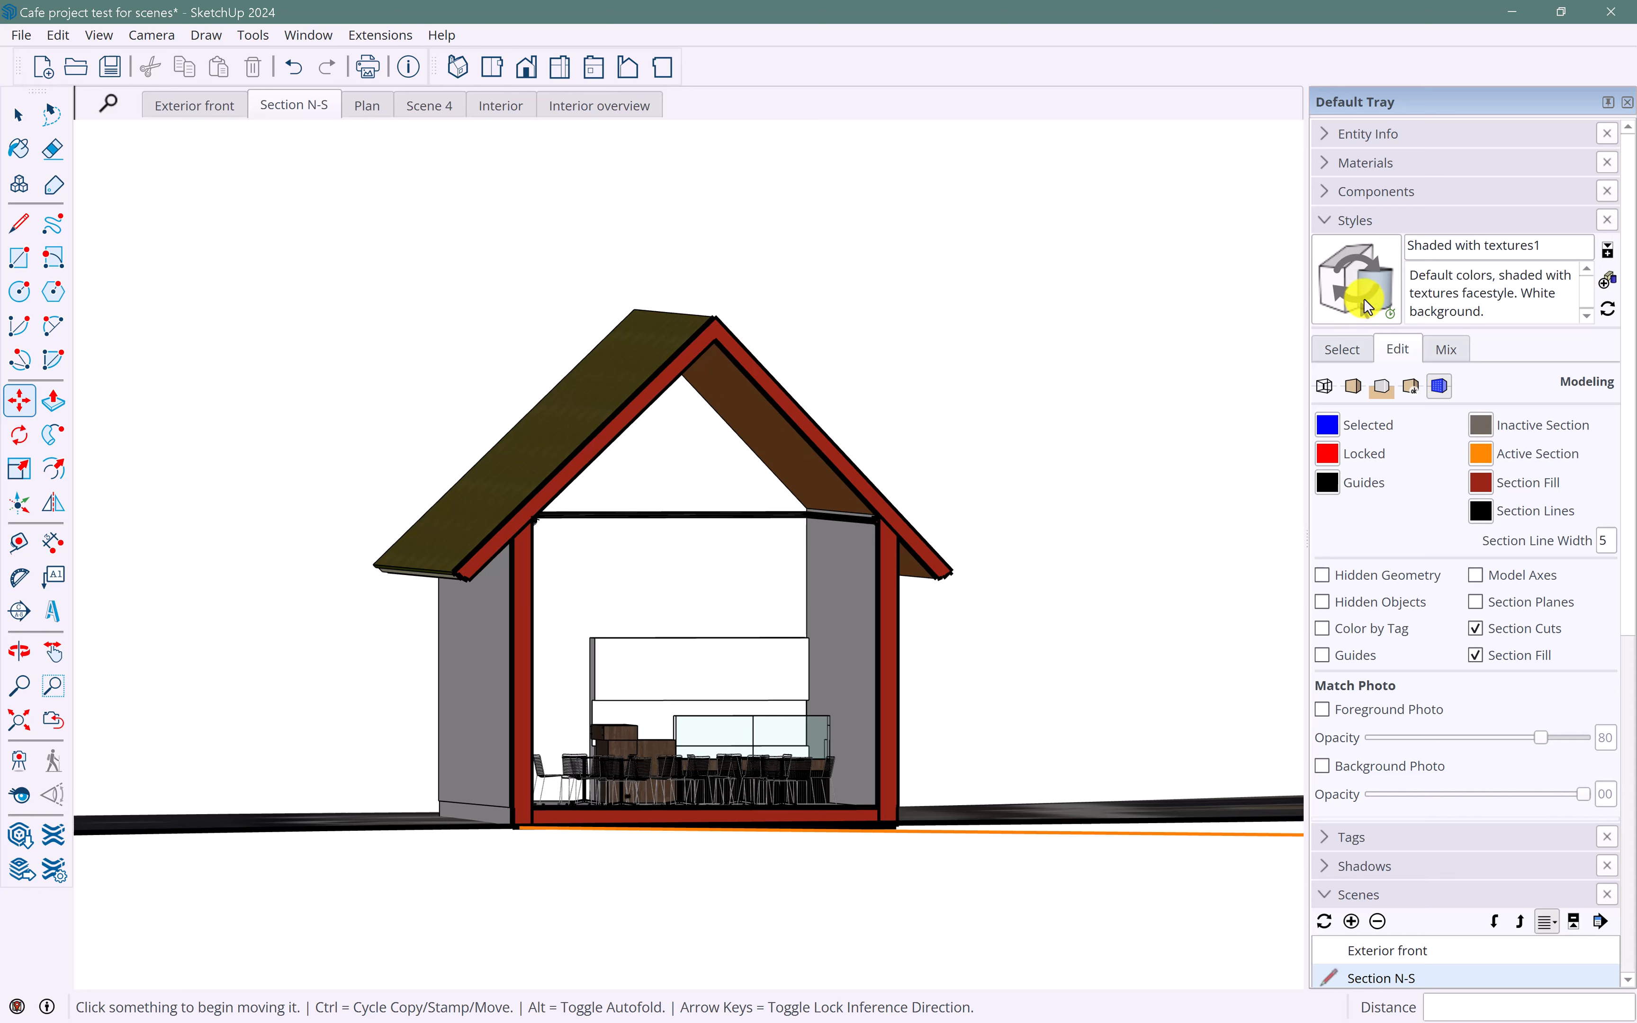
left_click(1351, 280)
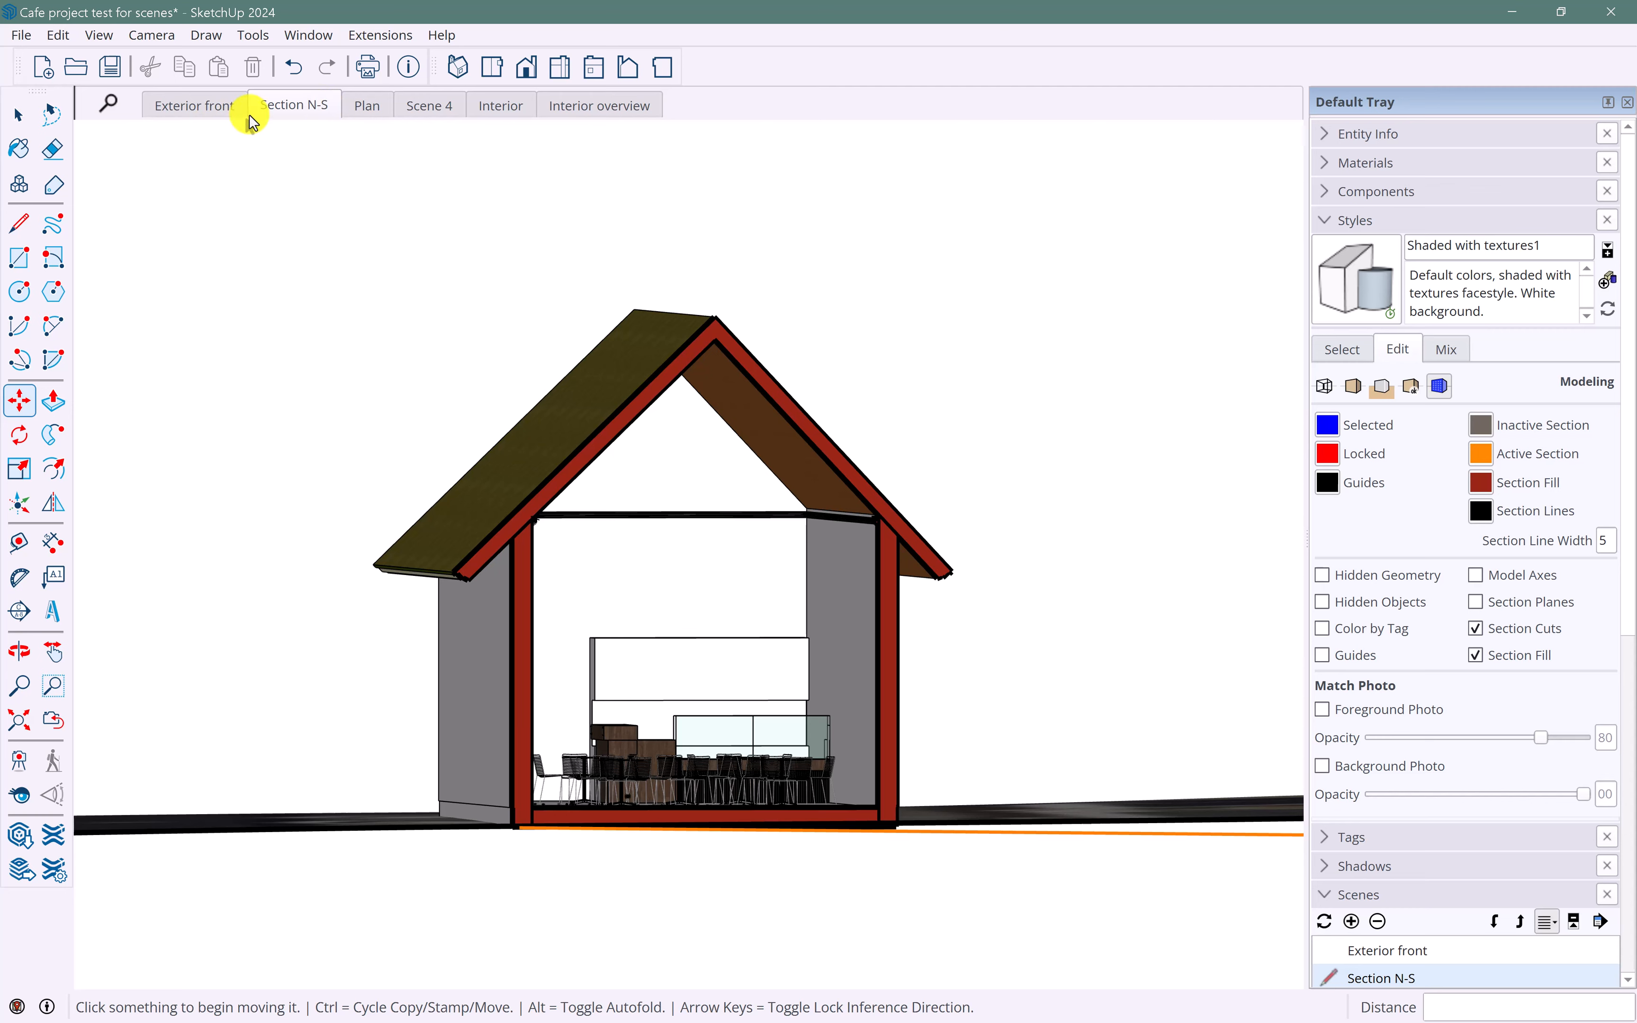
left_click(289, 106)
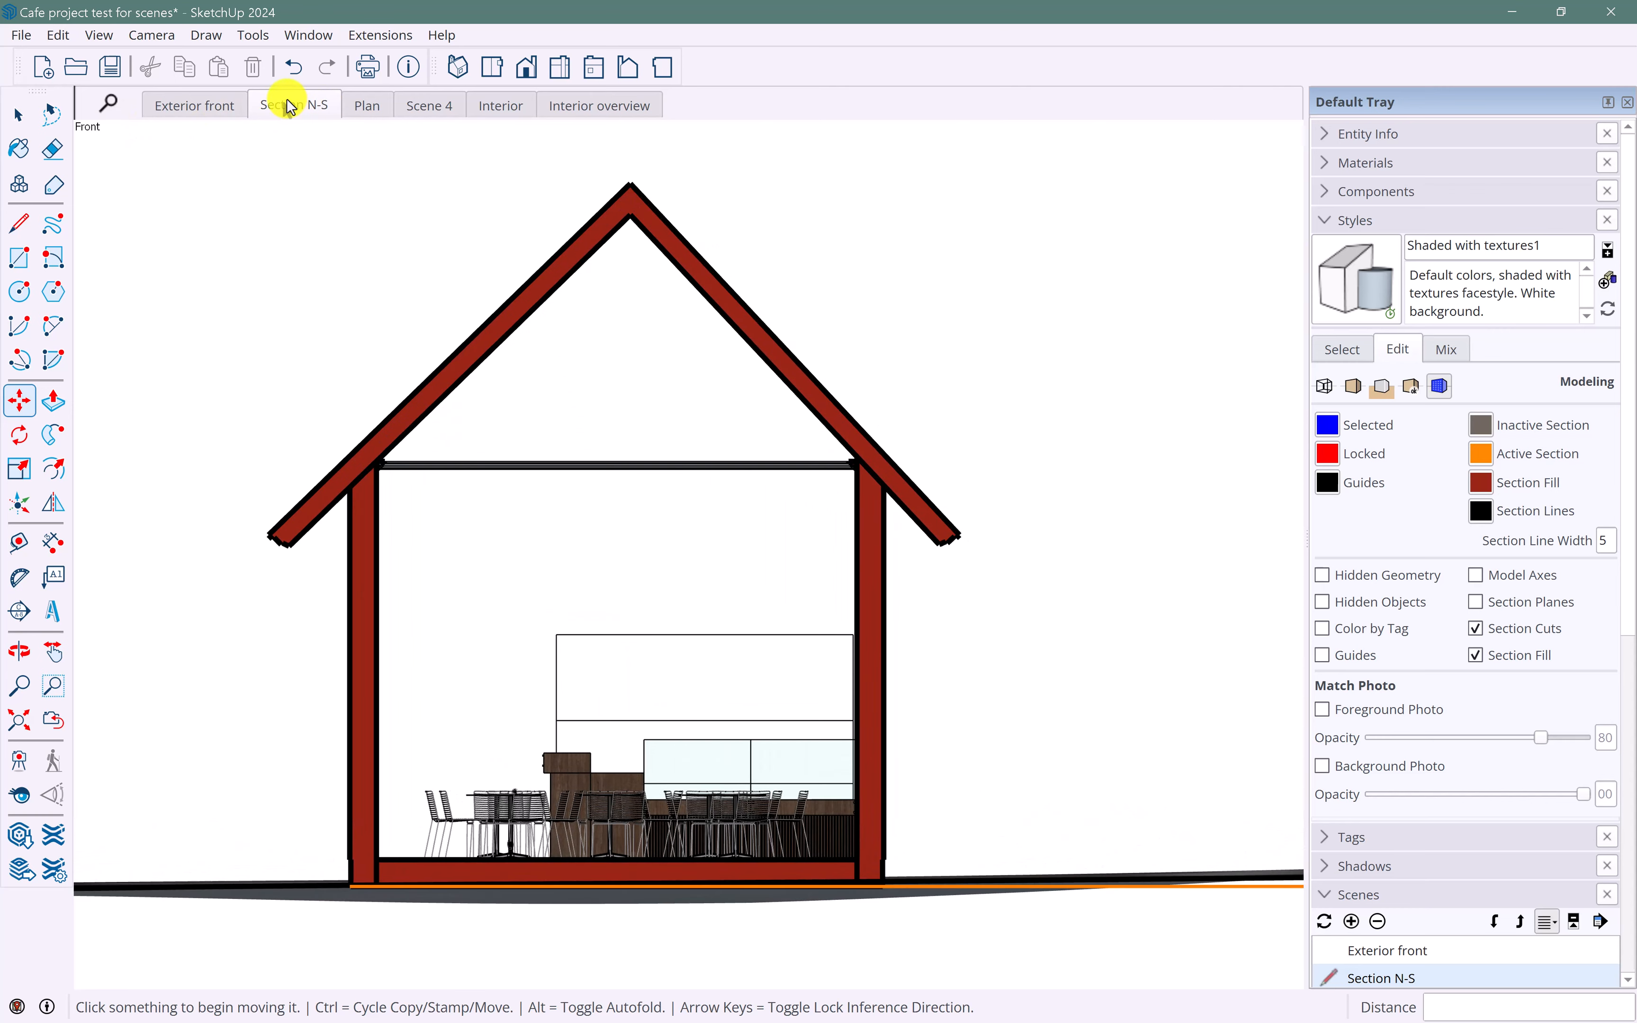
- Show the Plan scene and try its style without Section Fill, restoring the fill
left_click(369, 107)
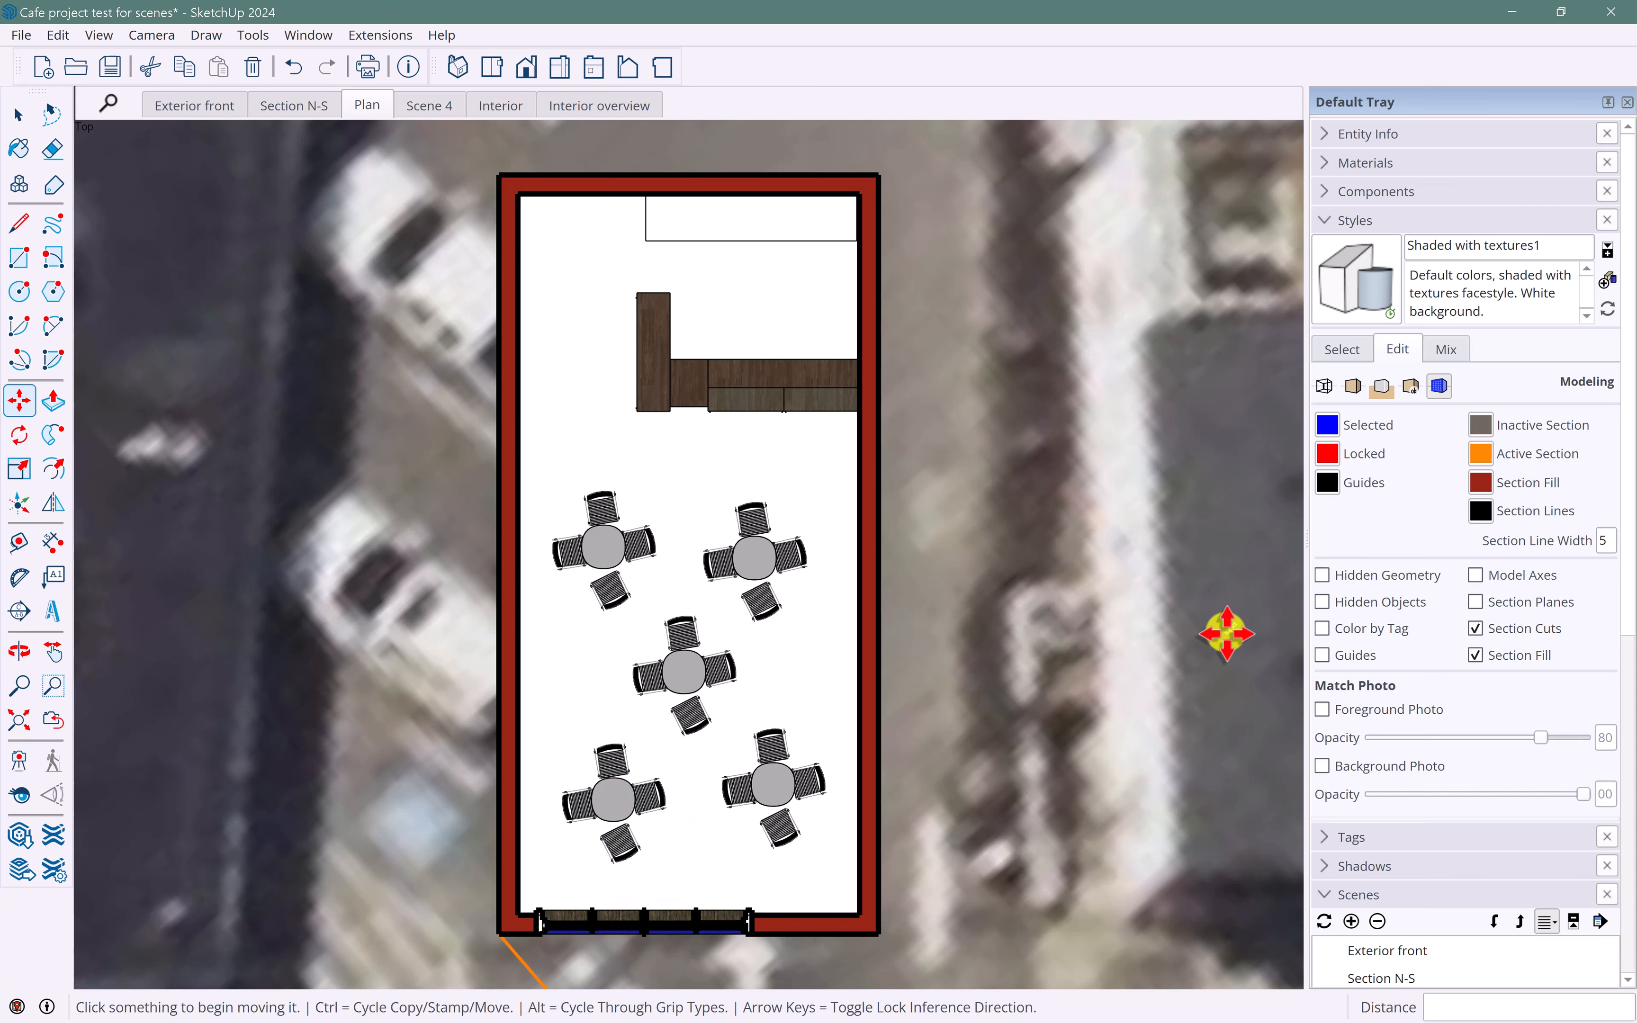
left_click(1476, 655)
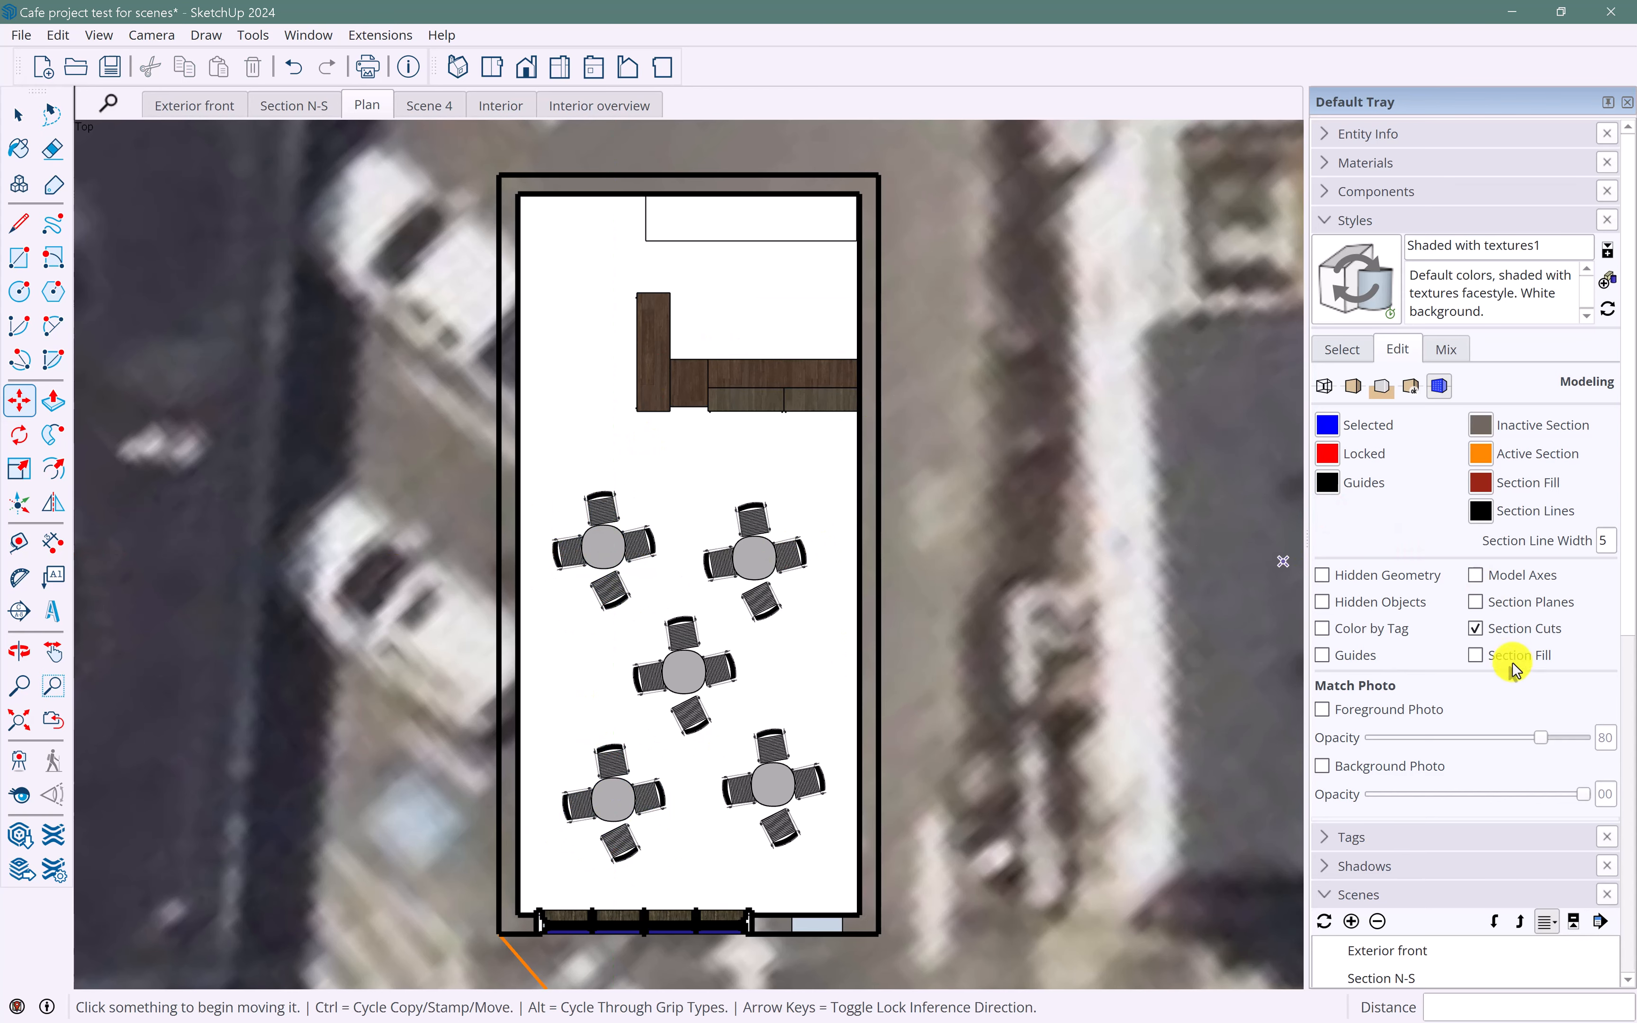
left_click(1475, 655)
- Examine the horizontally cut cafe from several angles, return to the Plan scene, and view the floor plan within its surroundings
key("o")
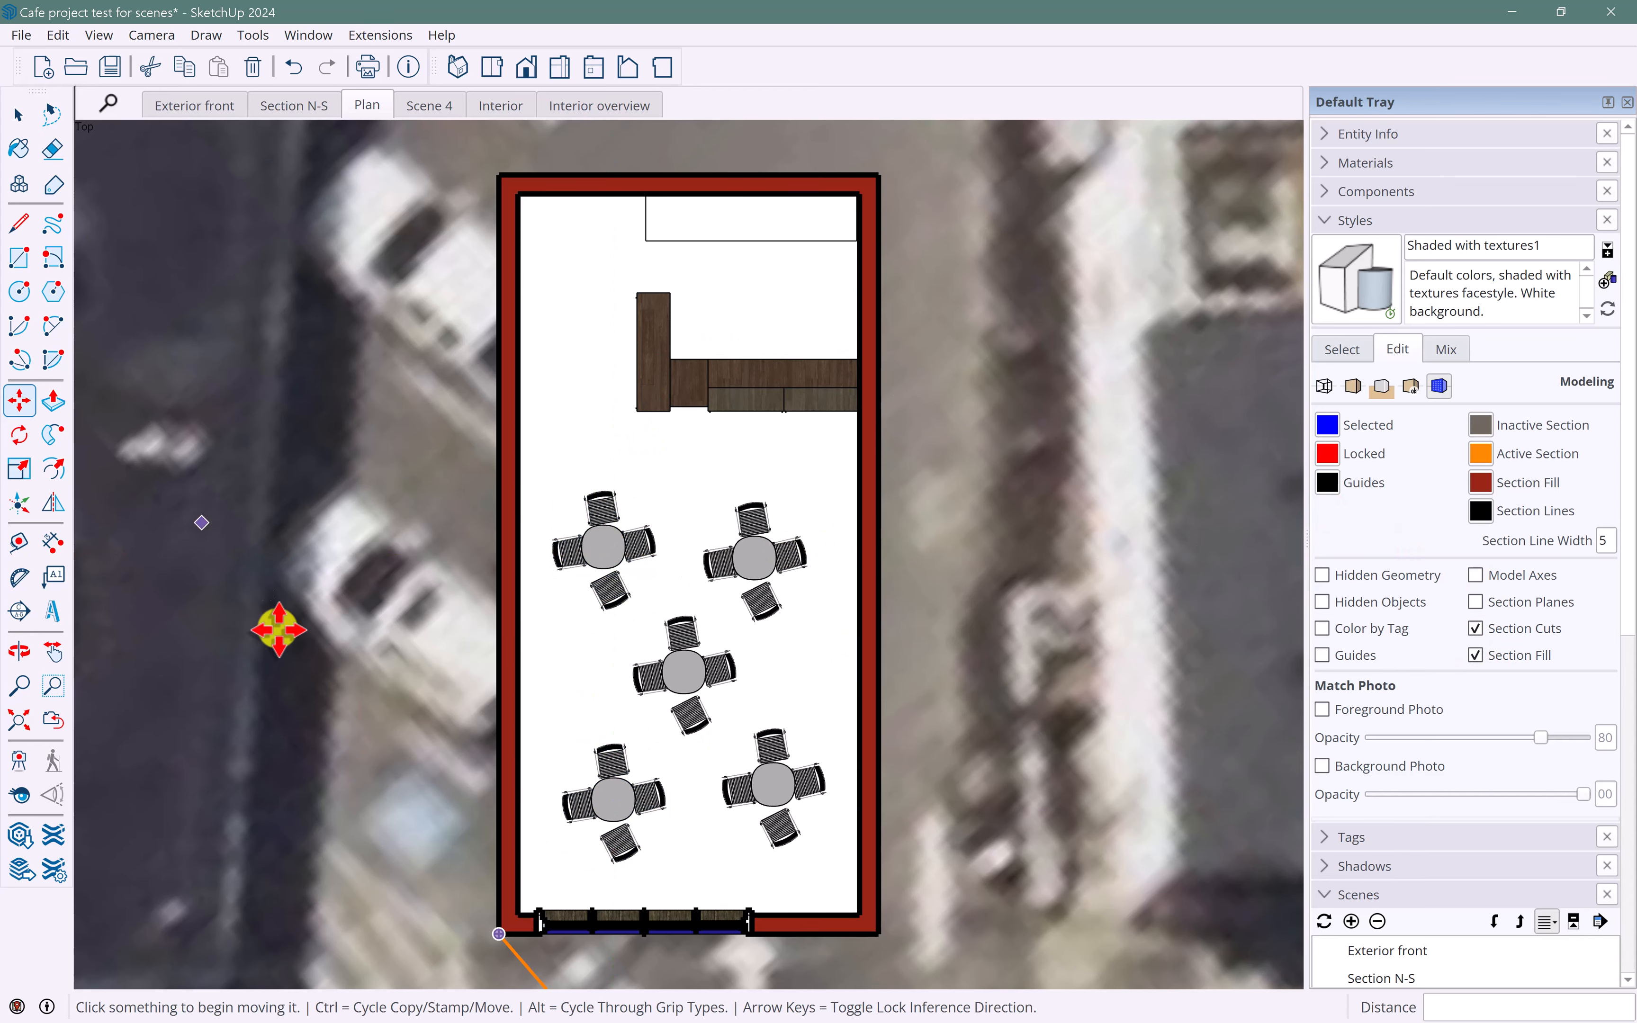
left_click_drag(273, 629, 453, 342)
middle_click_drag(453, 341, 408, 444)
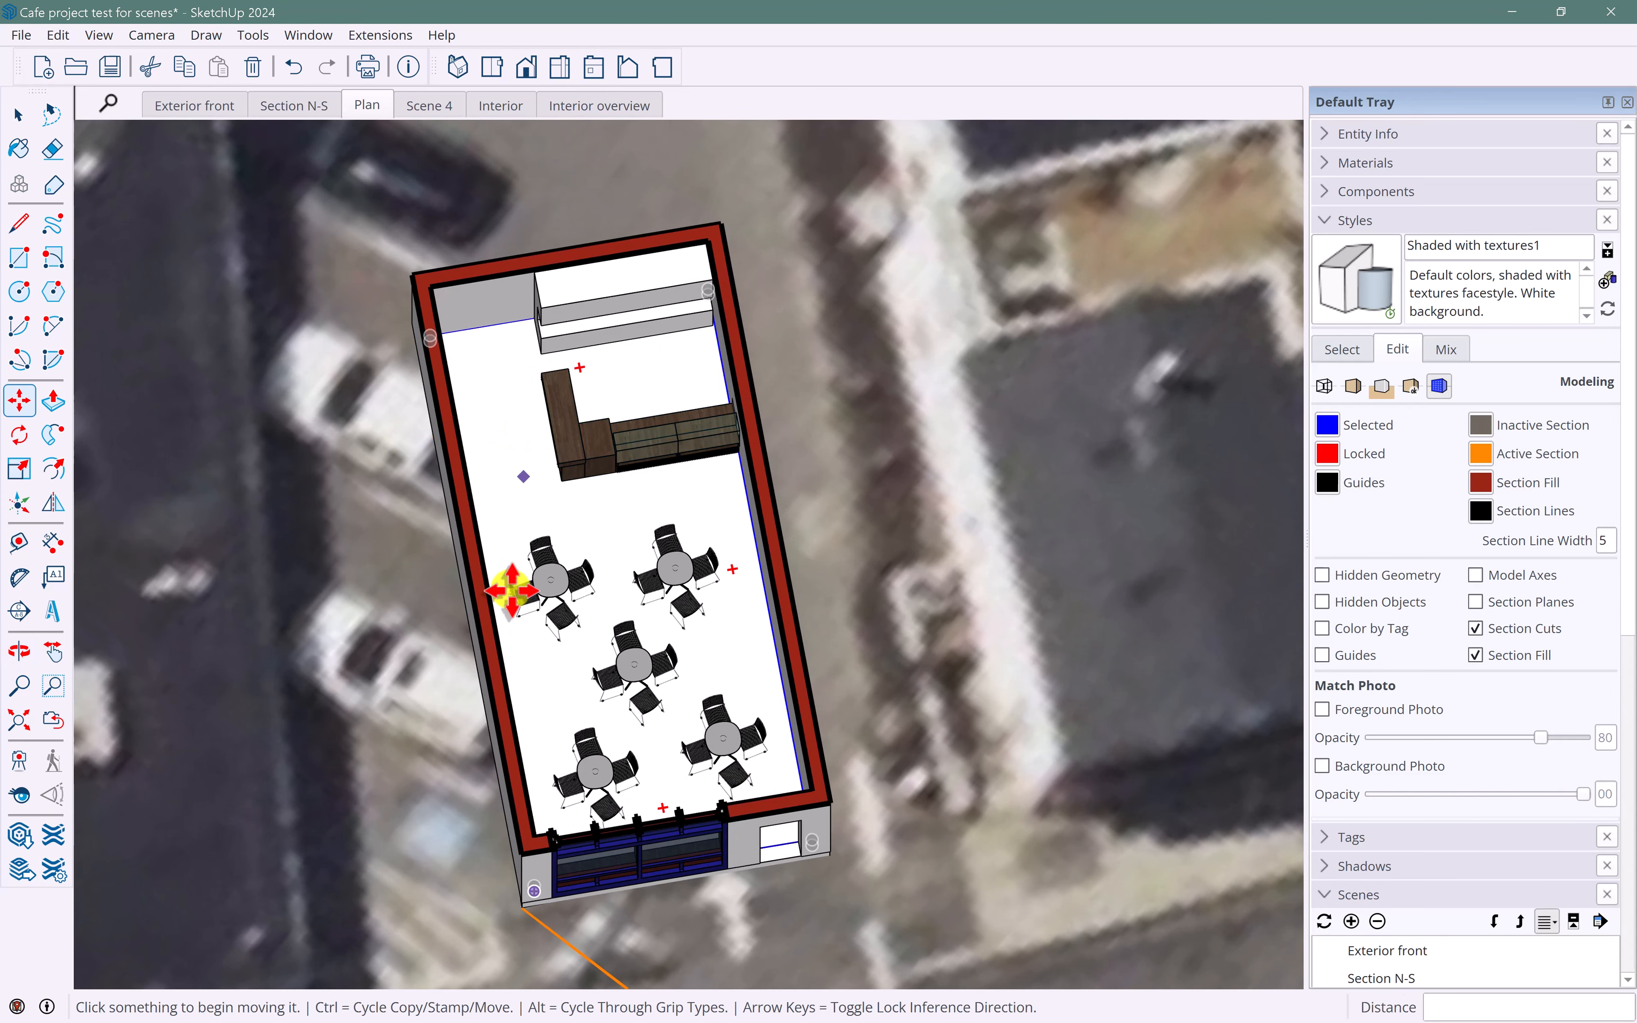
middle_click_drag(517, 590, 408, 354)
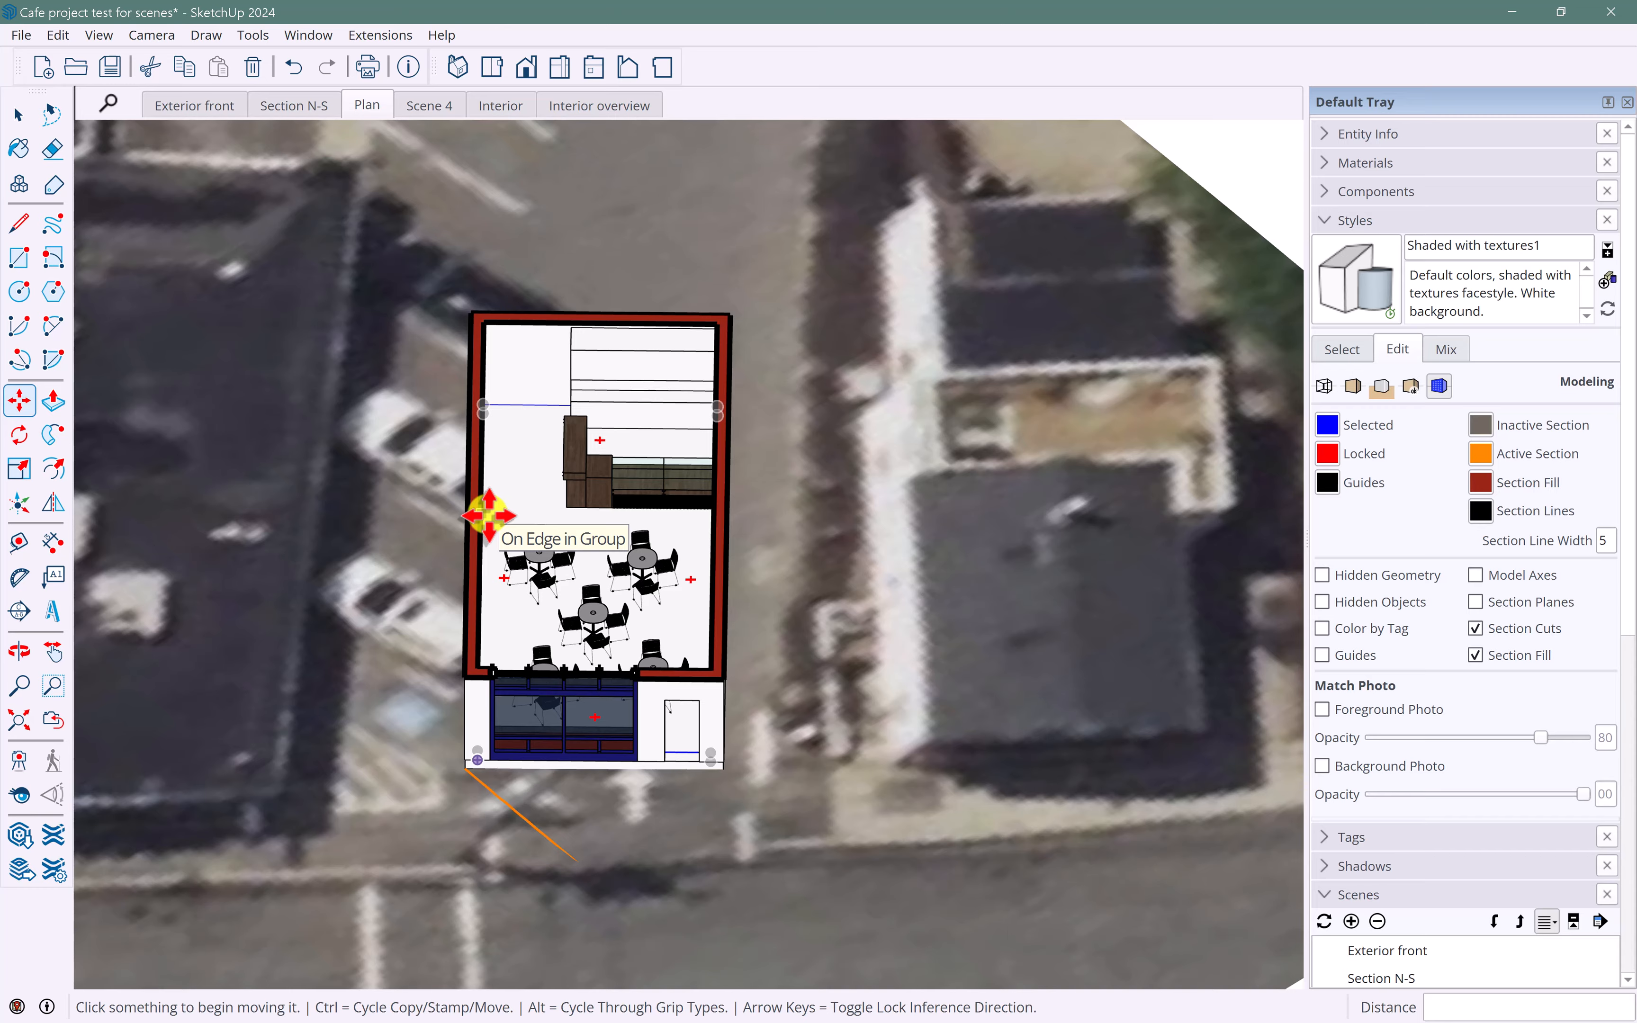
middle_click_drag(488, 516, 535, 625)
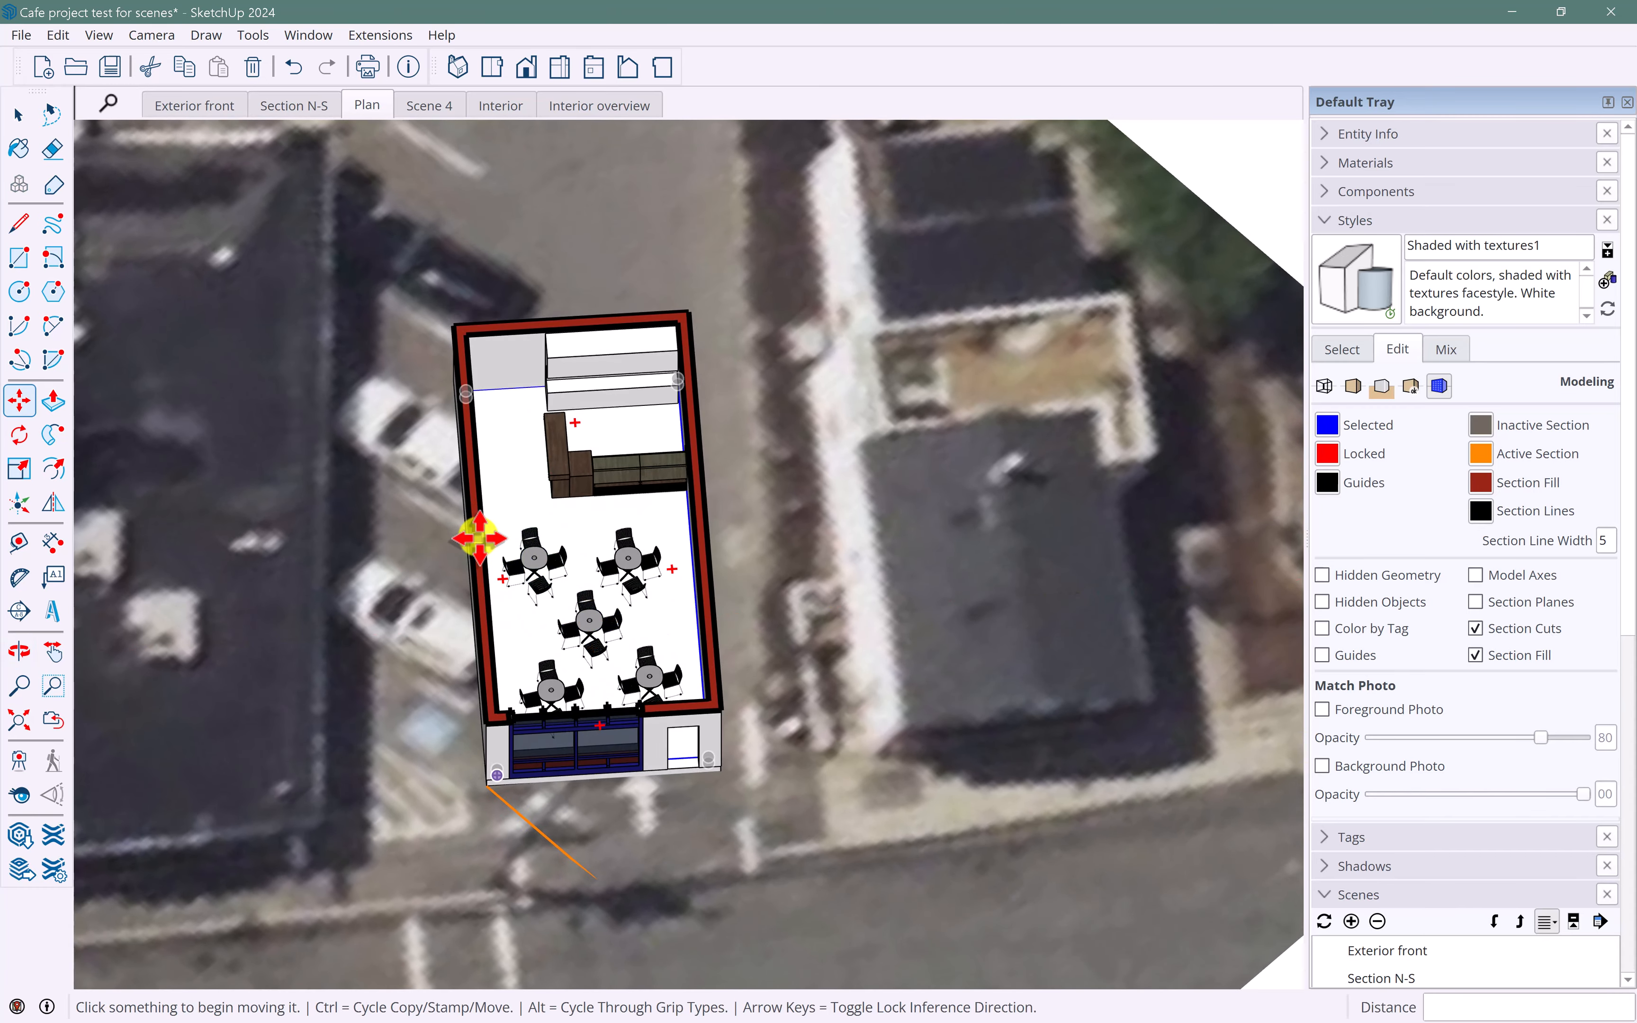
mouse_move(479, 538)
middle_mouse_down()
mouse_move(683, 355)
mouse_move(683, 381)
mouse_move(507, 552)
middle_mouse_up()
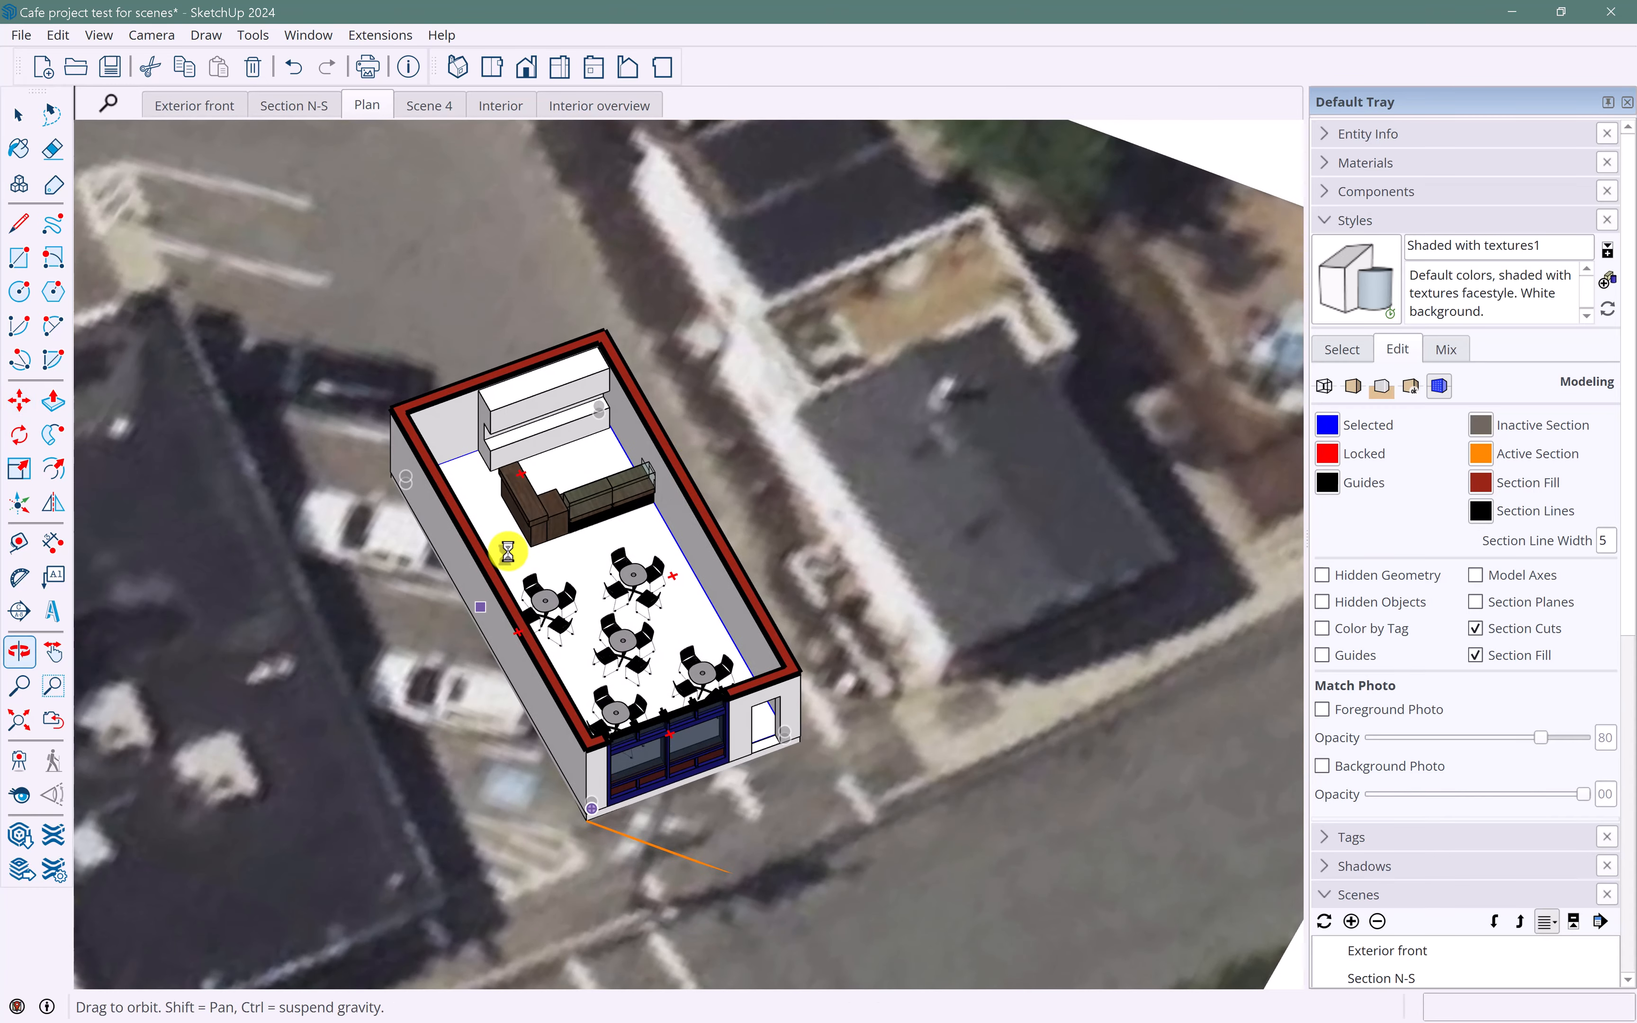
key("m")
left_click(365, 105)
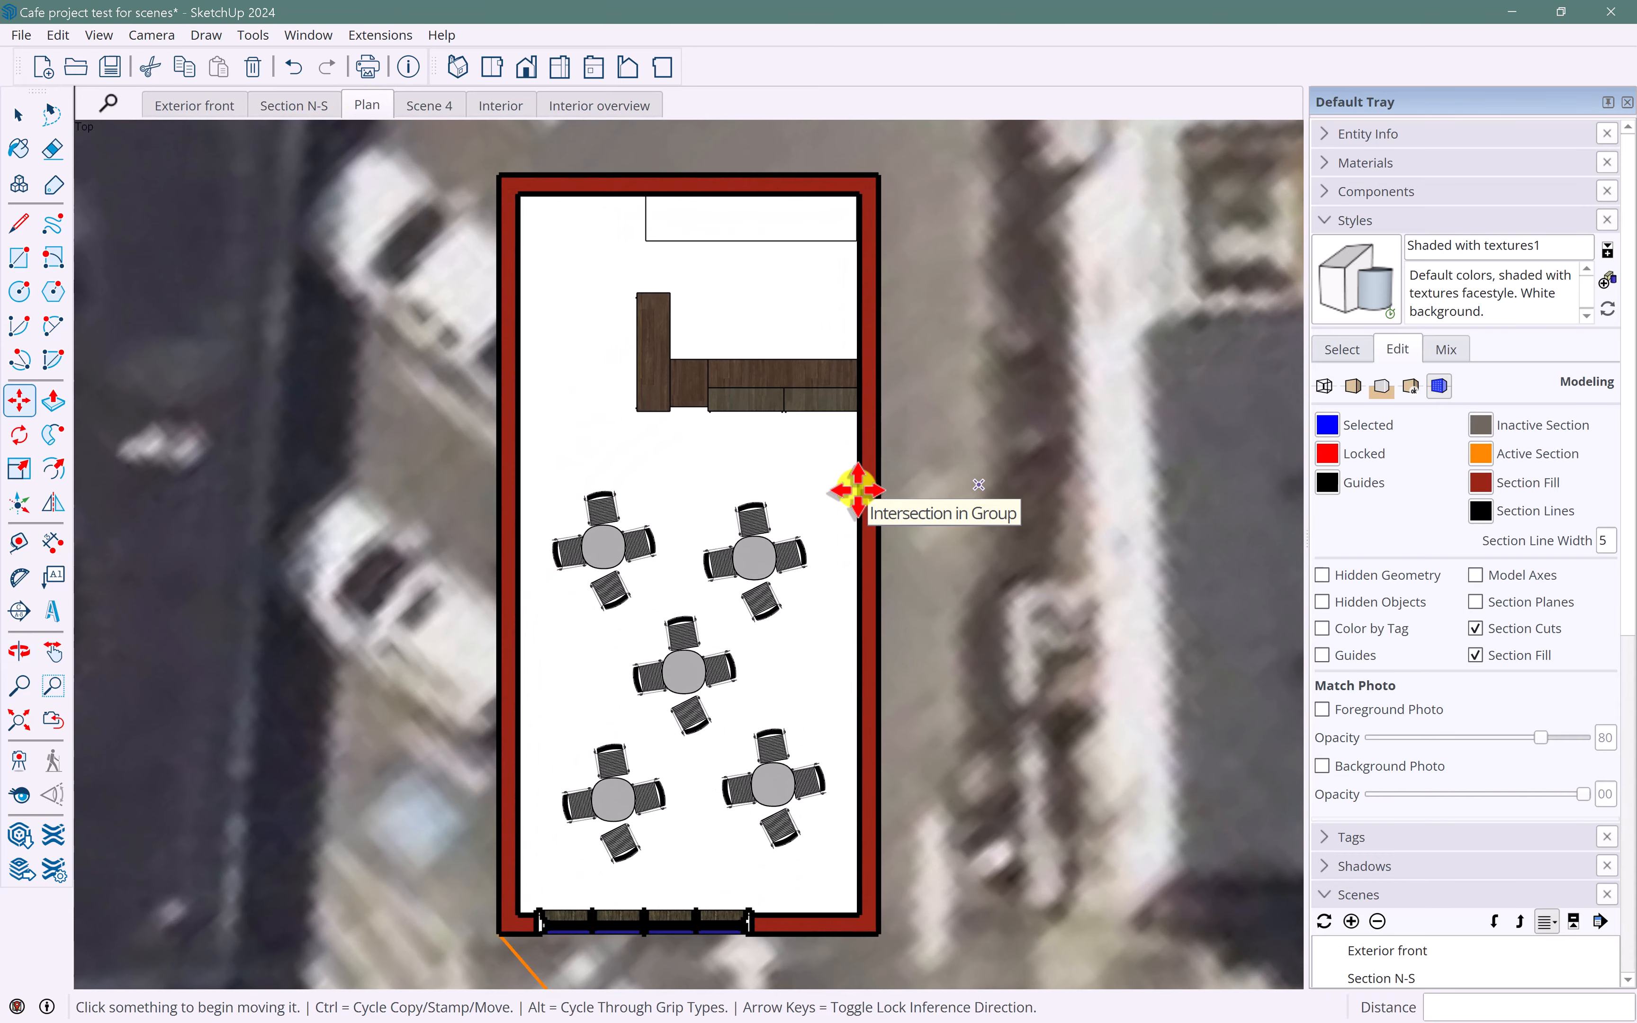
scroll(858, 489, "down", 4)
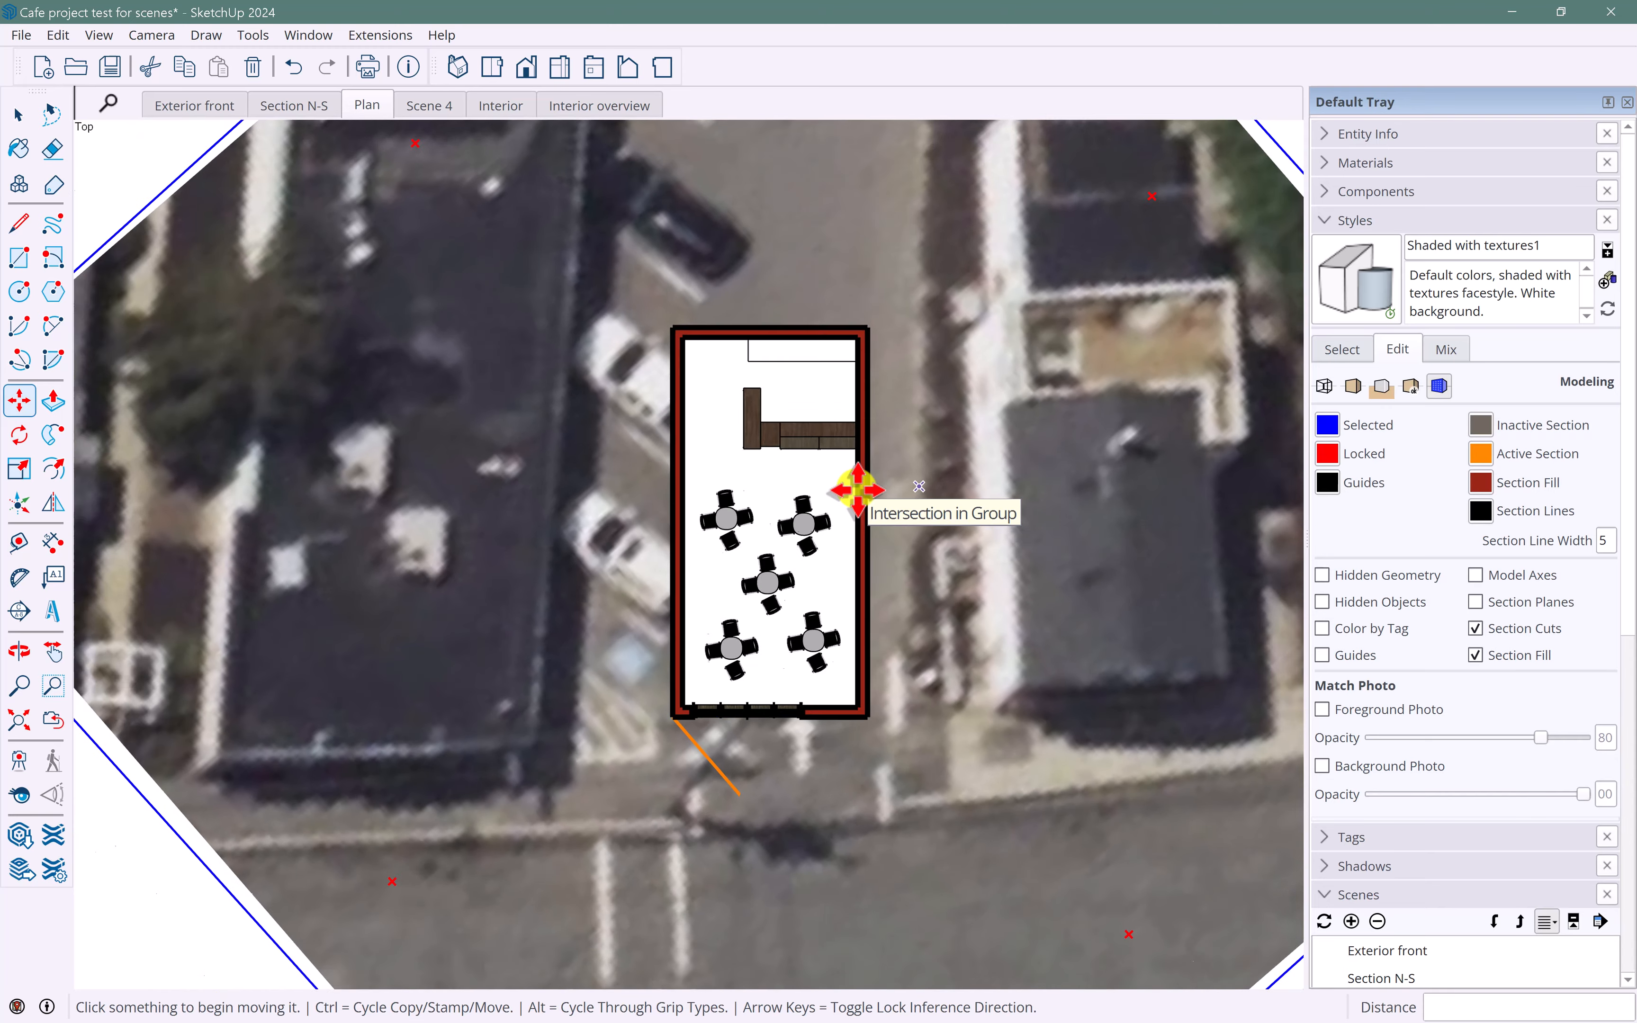
scroll(857, 488, "up", 1)
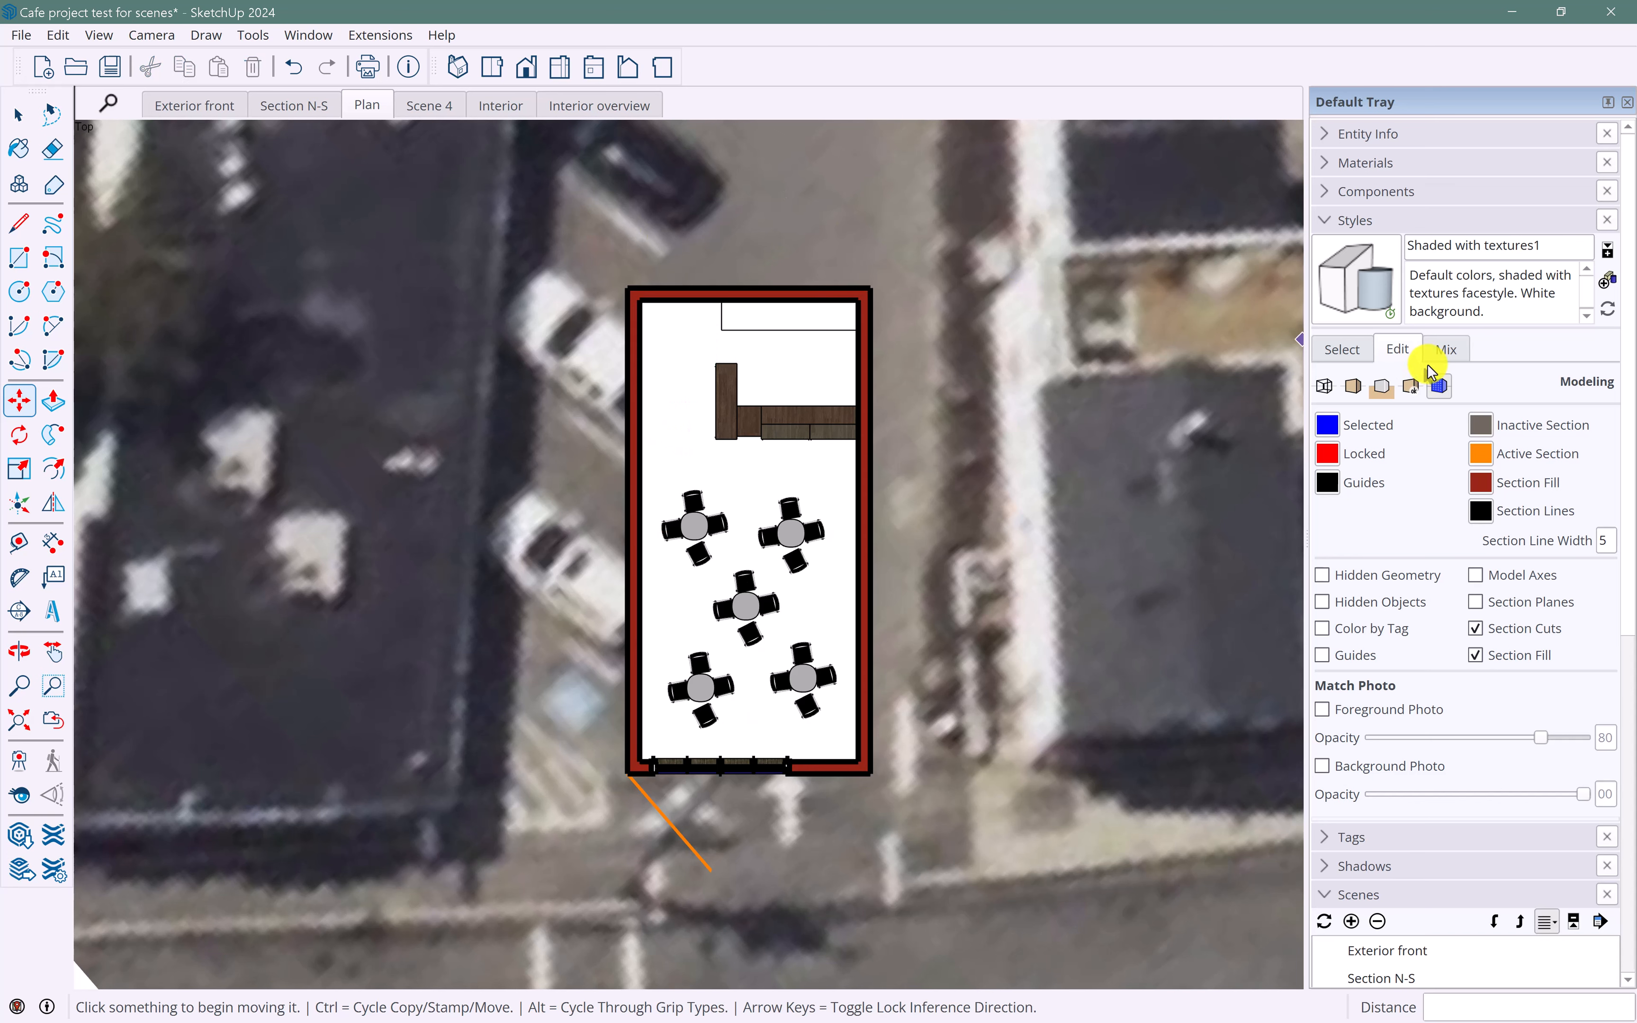
- Show the styles used In Model and purge the unused ones
left_click(1340, 350)
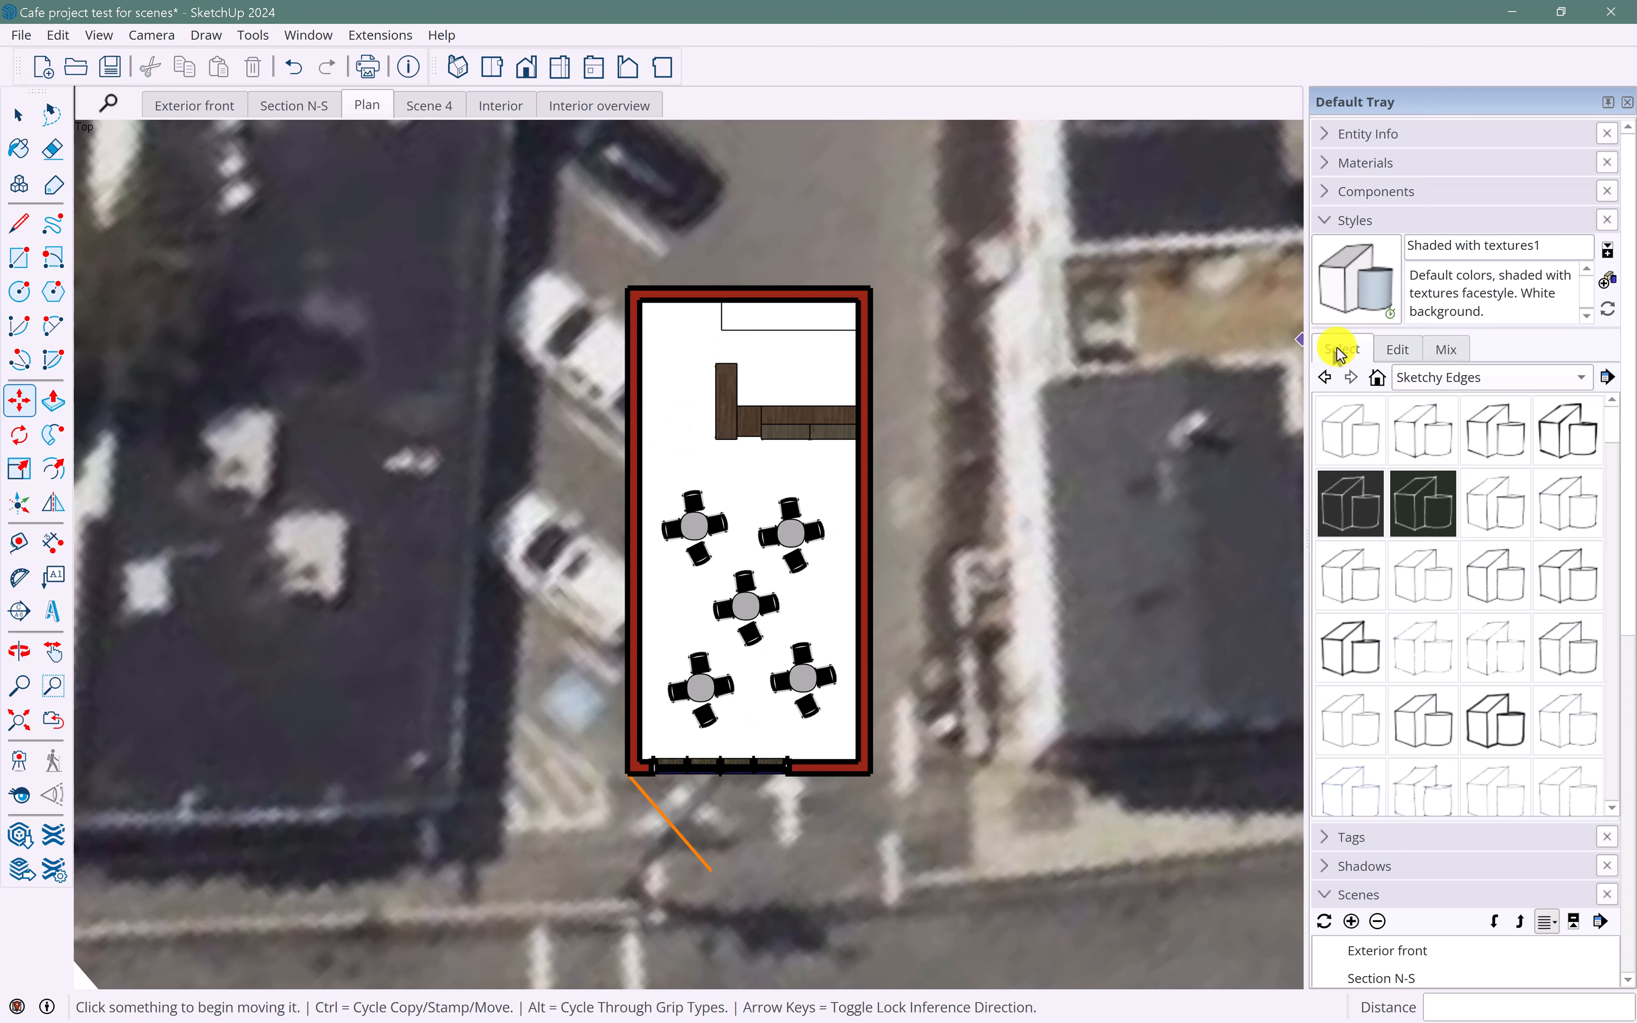
left_click(1526, 379)
left_click(1462, 244)
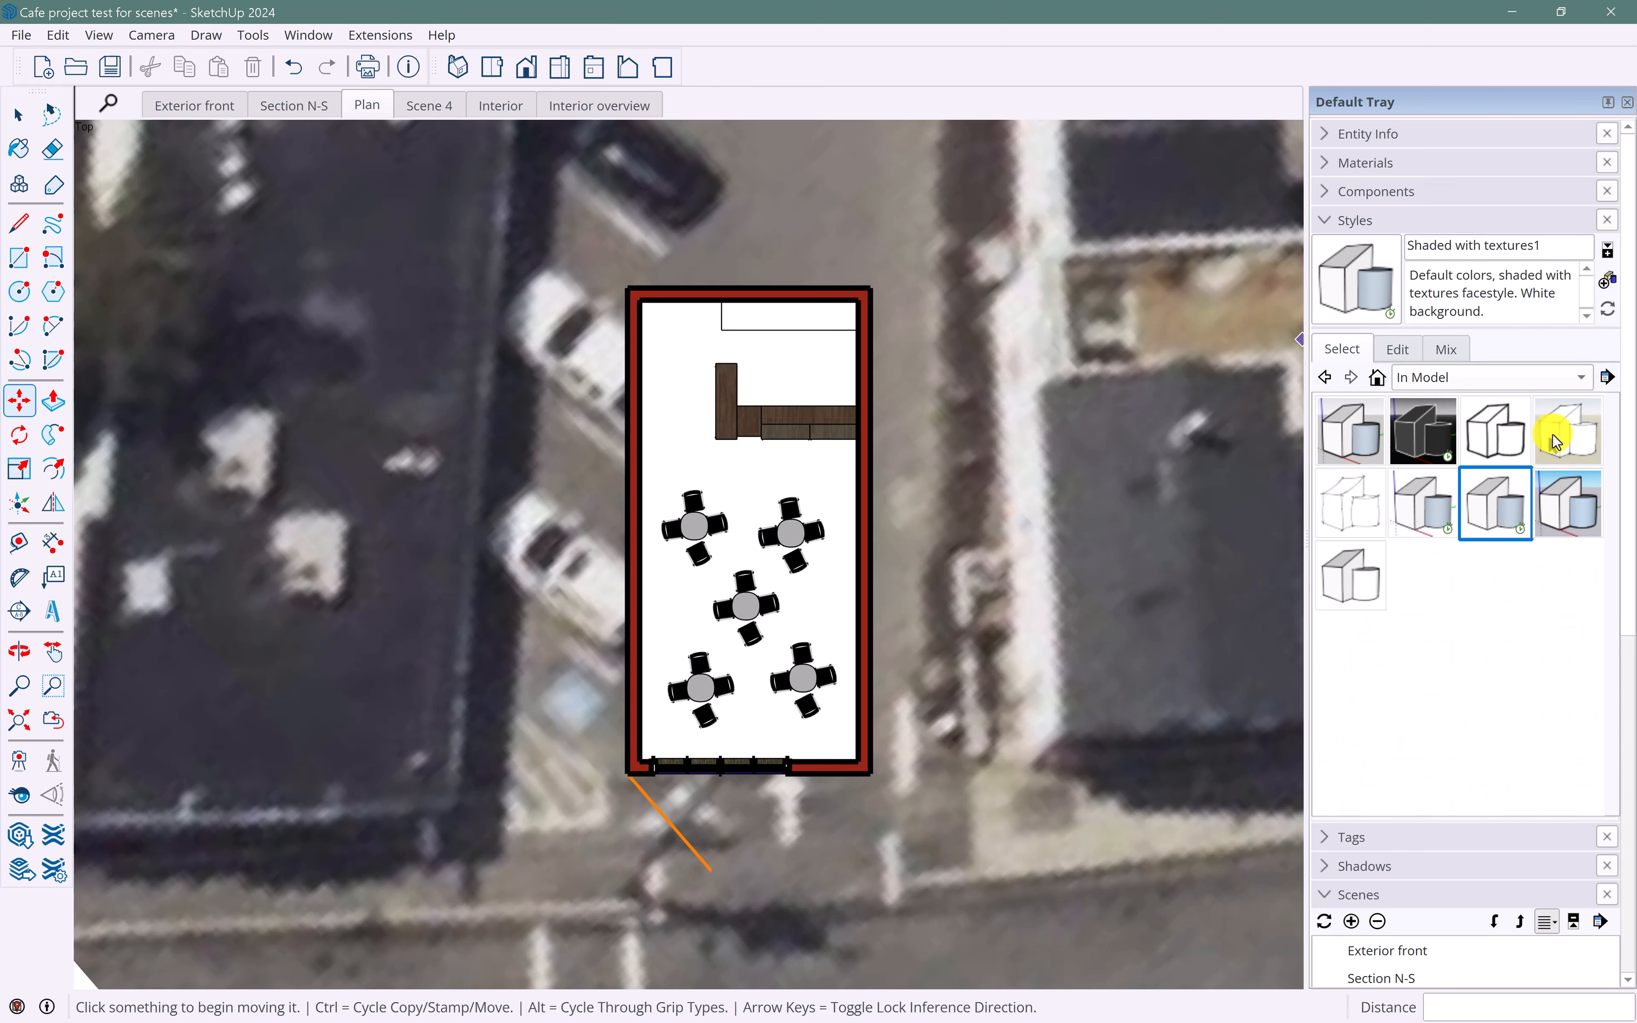
left_click(1609, 377)
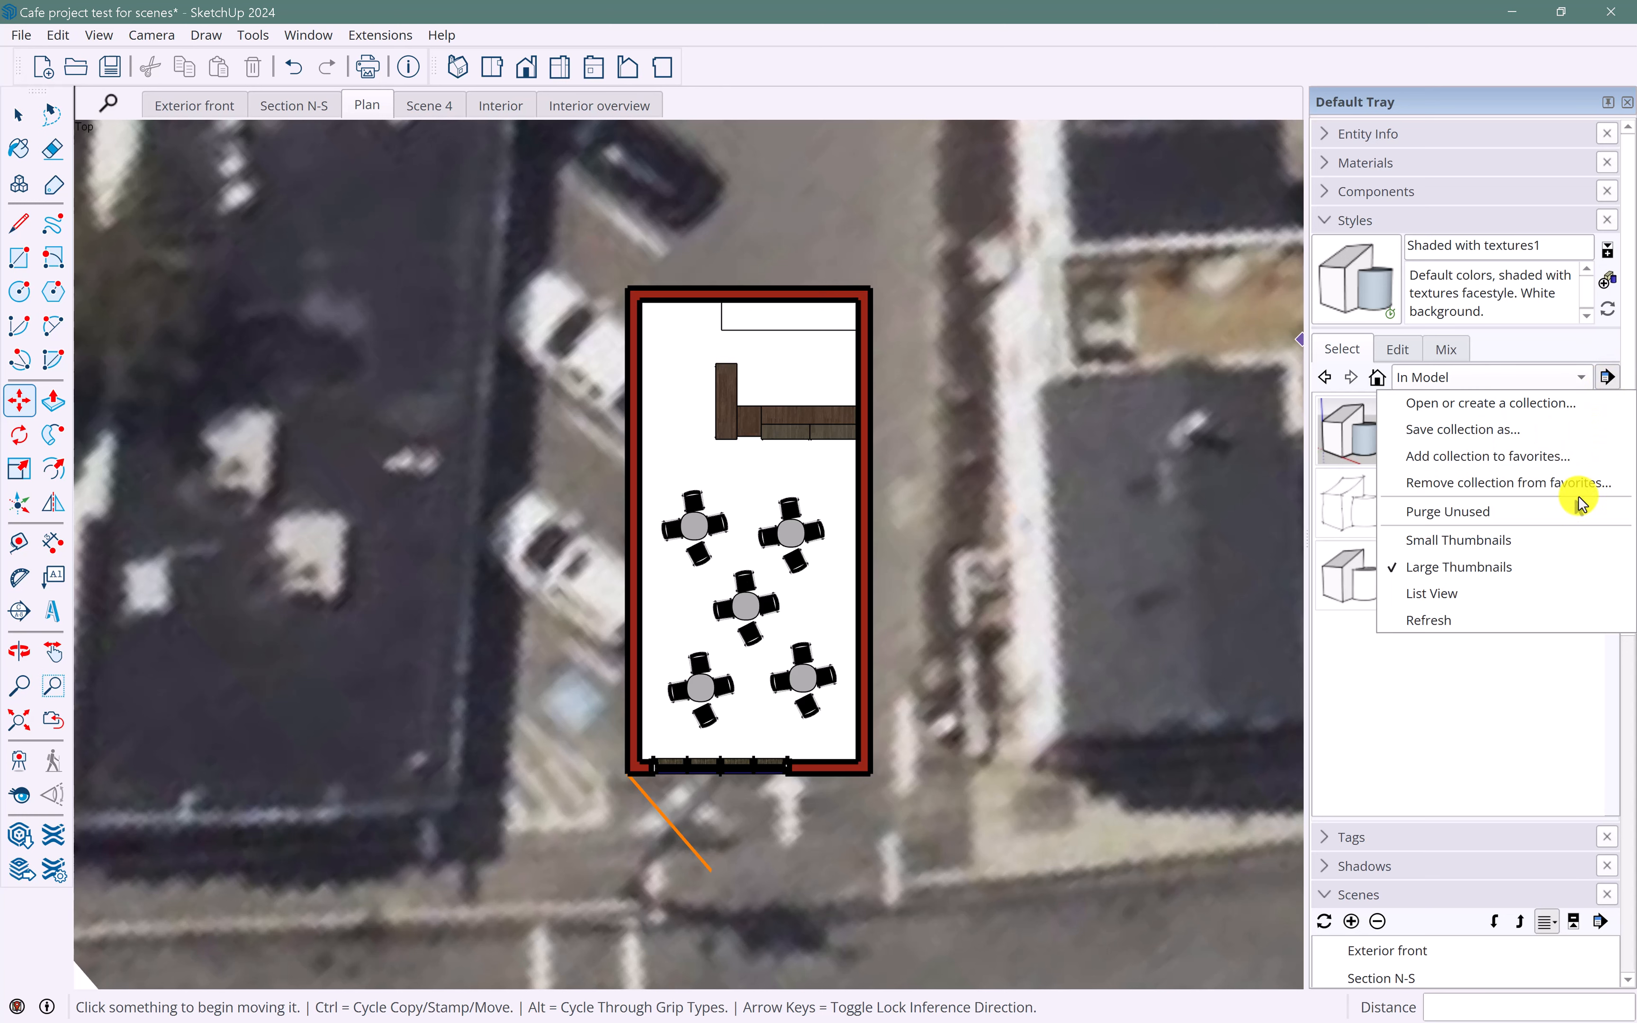
left_click(1548, 515)
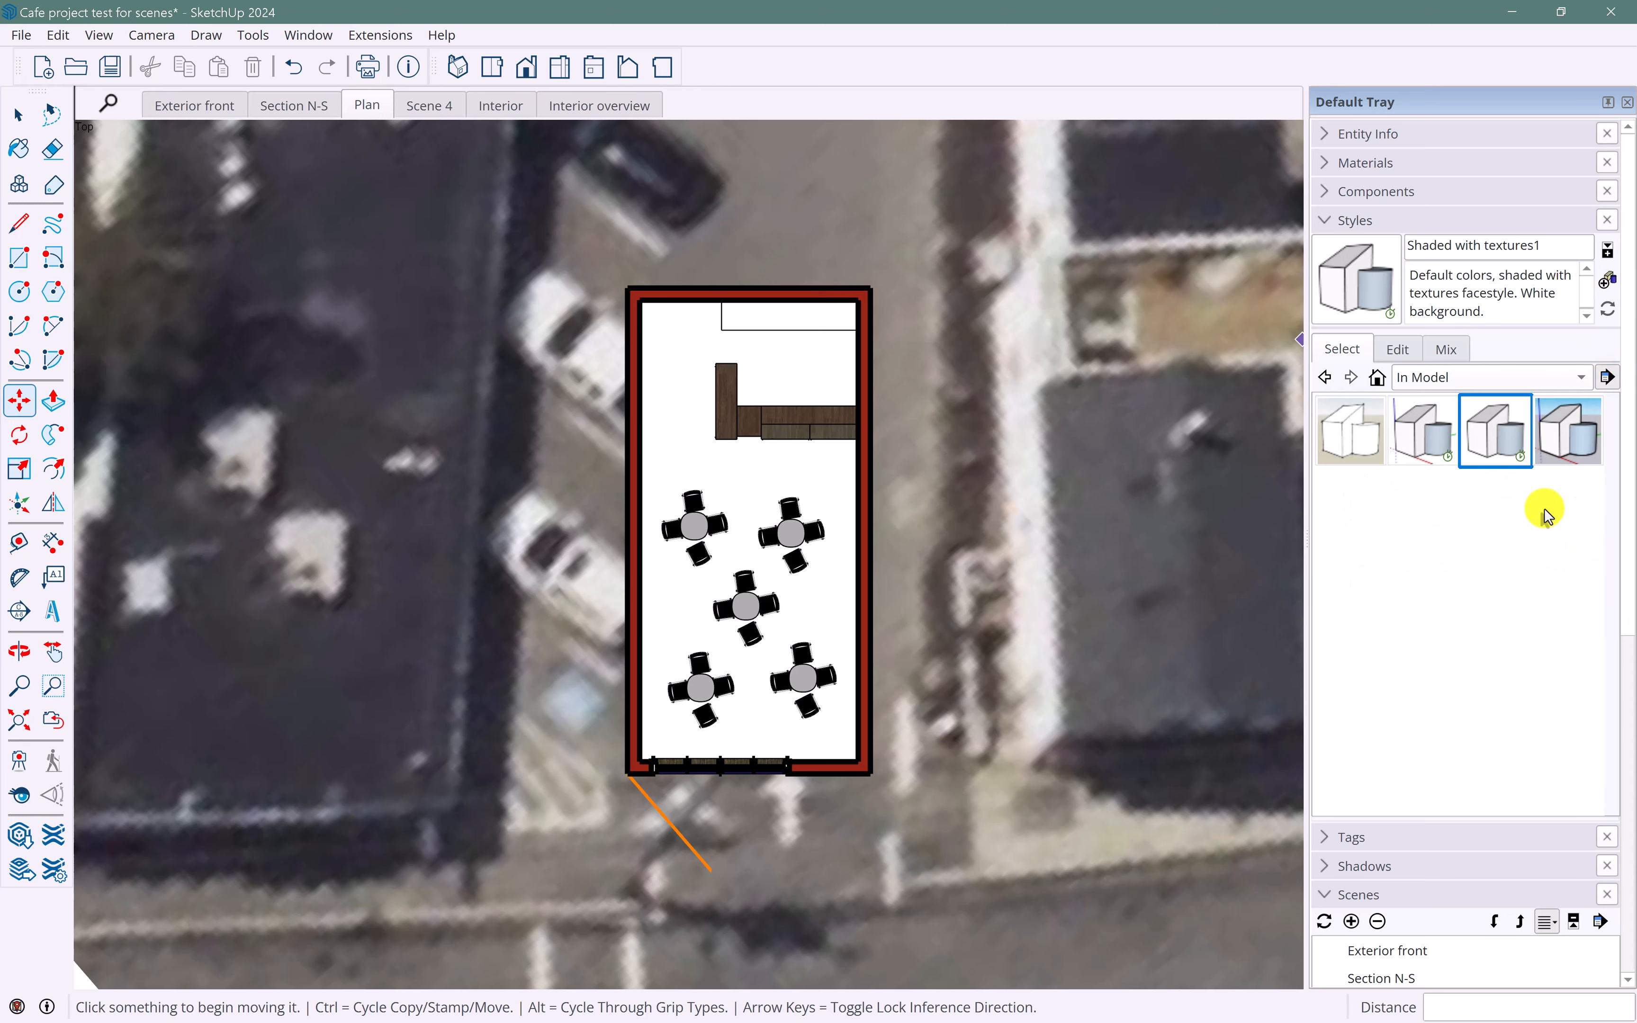
- Compare the remaining in-model styles on the floor plan, and check the styles of the Exterior front and Plan scenes
left_click(1436, 447)
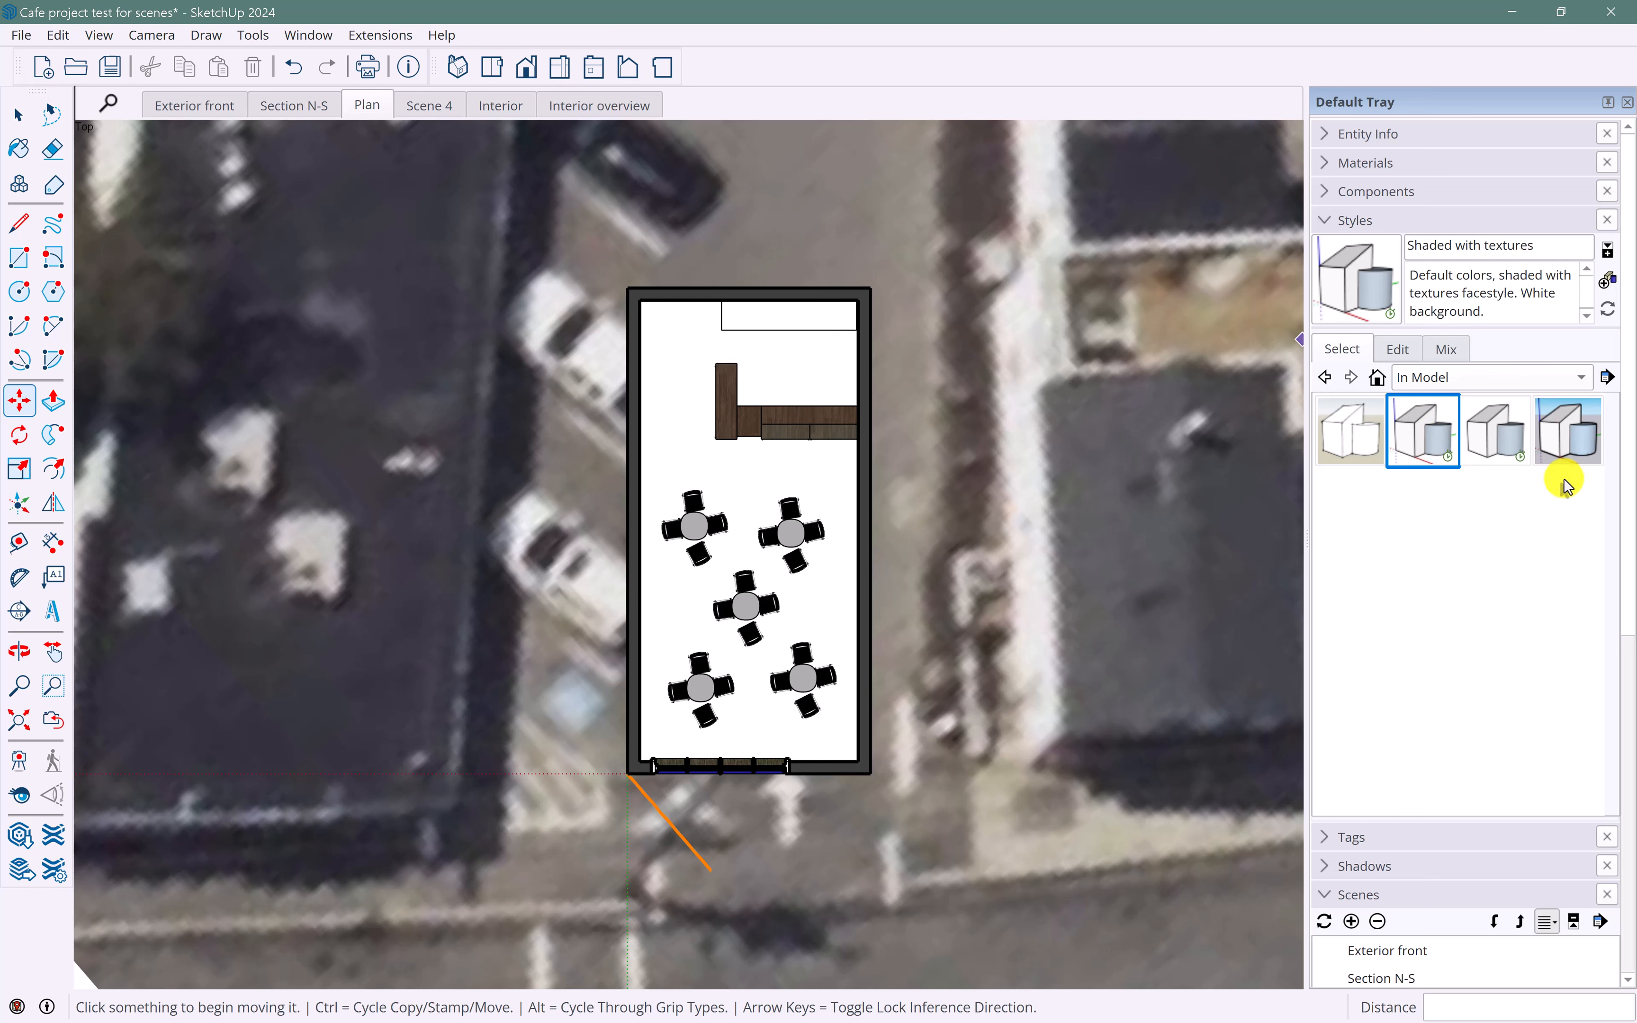
left_click(1591, 440)
left_click(1427, 443)
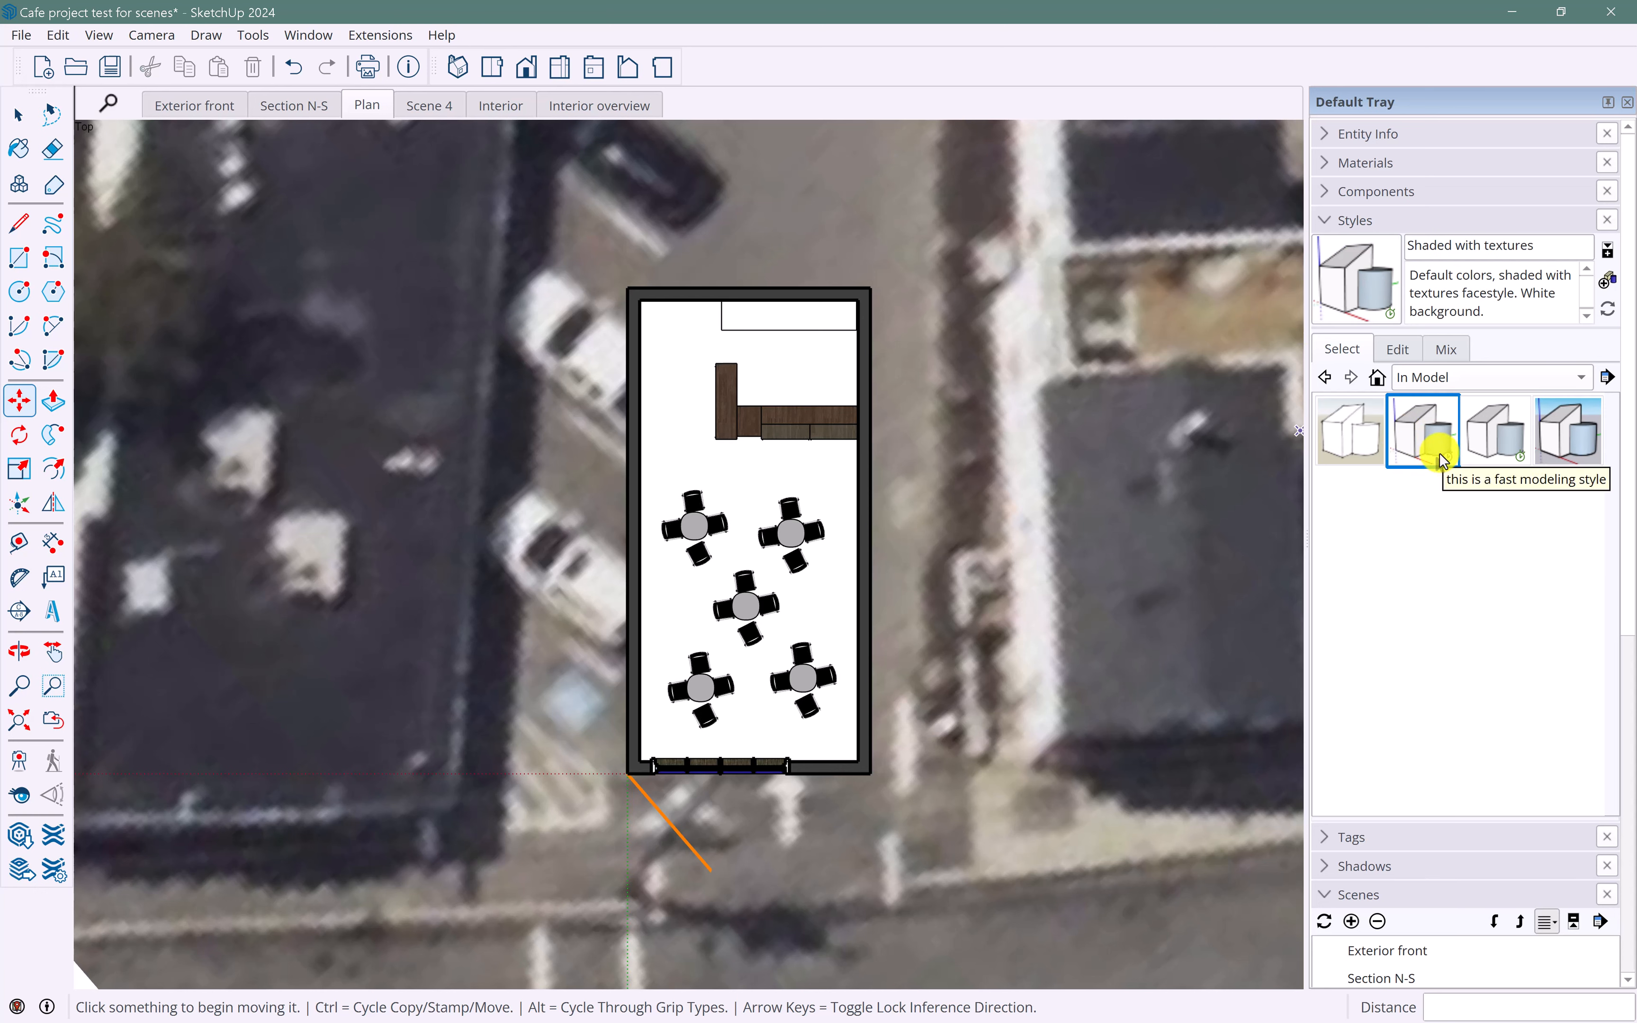
left_click(198, 108)
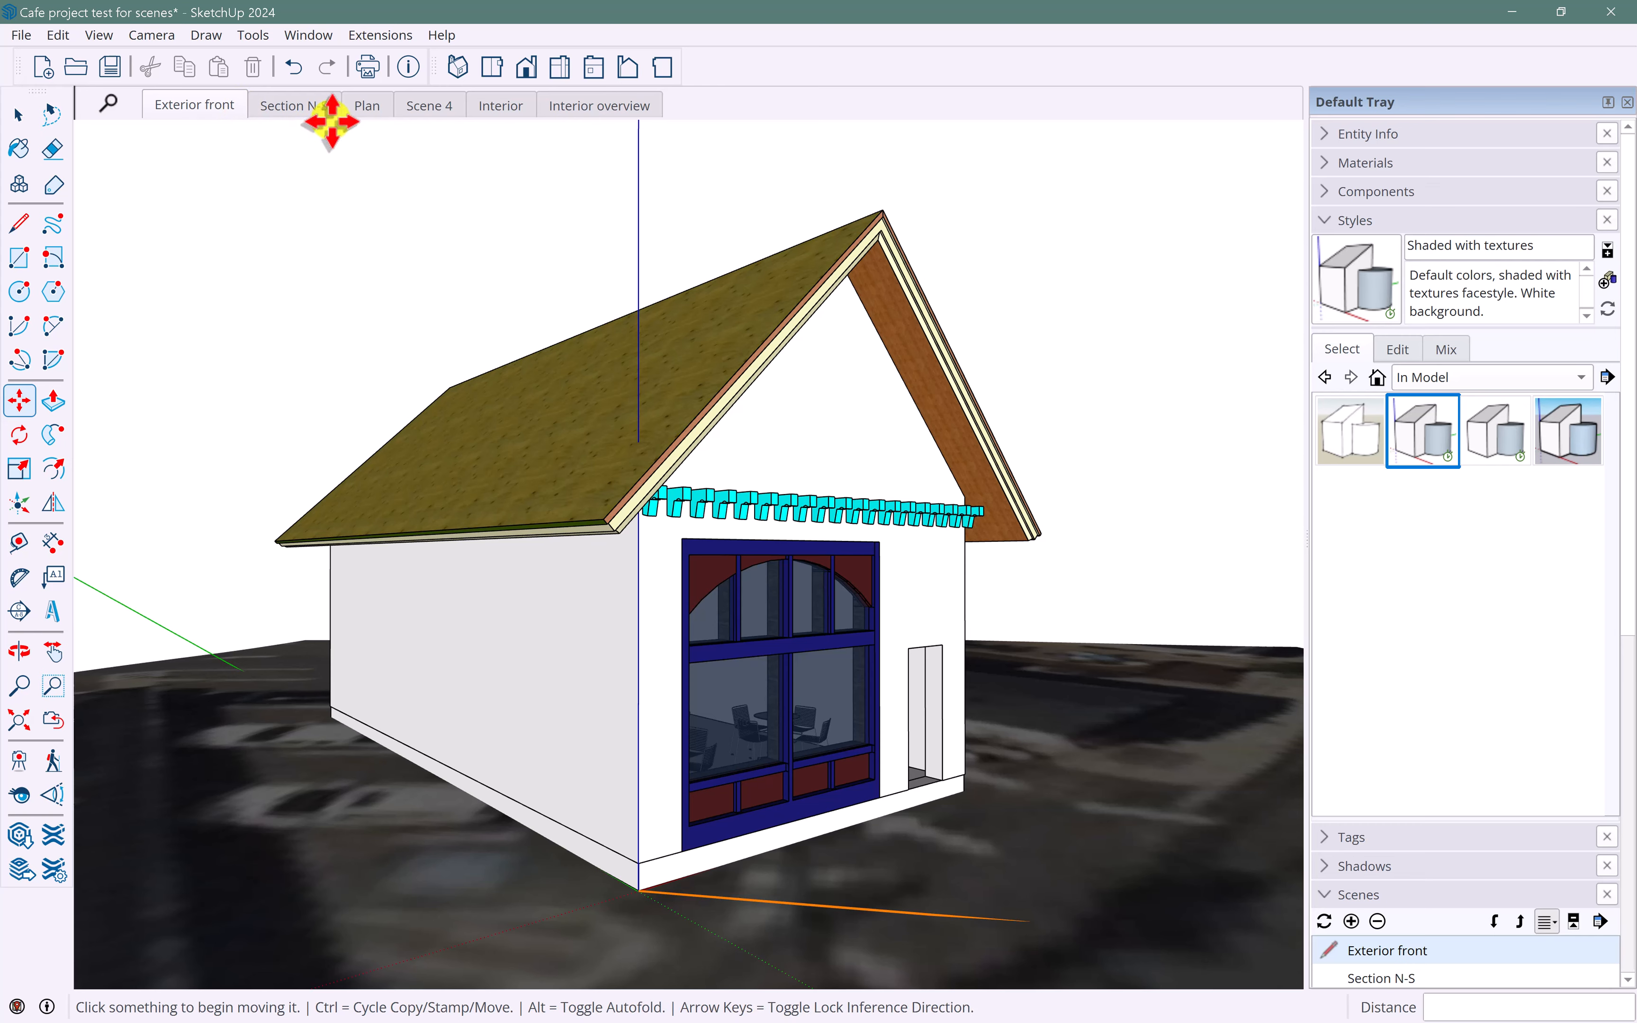
left_click(367, 108)
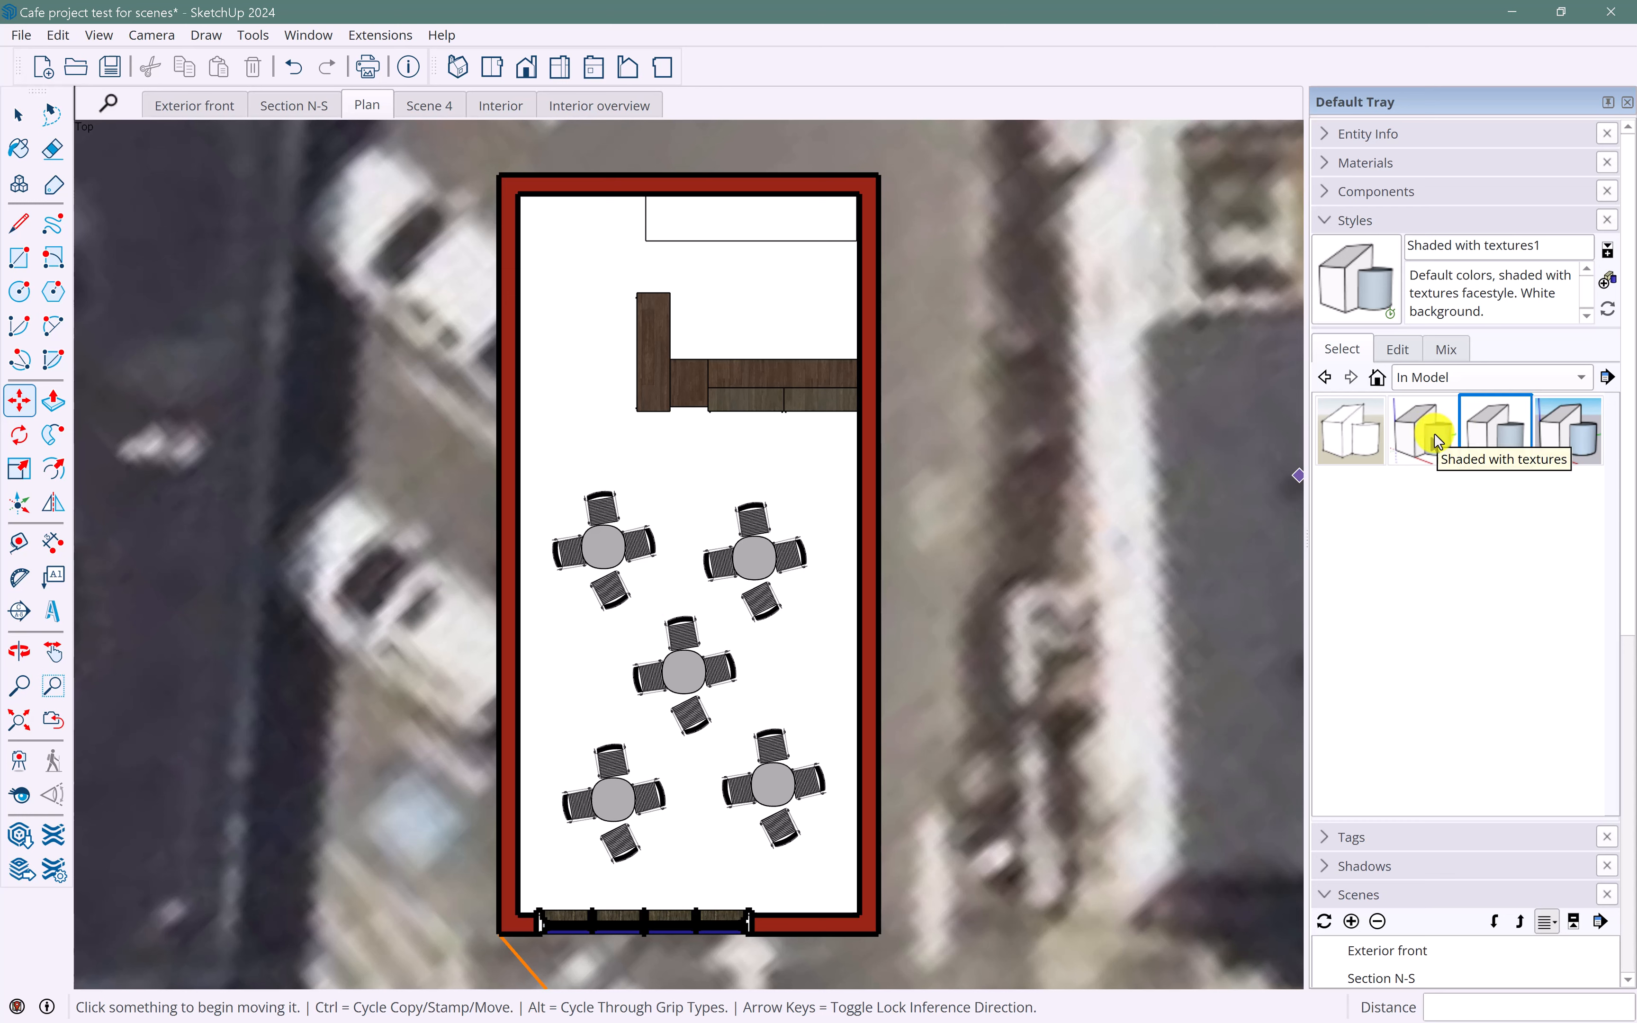
- Apply the Shaded with textures style to the top view, turn off its Section Cuts and Section Fill, and update the style
left_click(1438, 440)
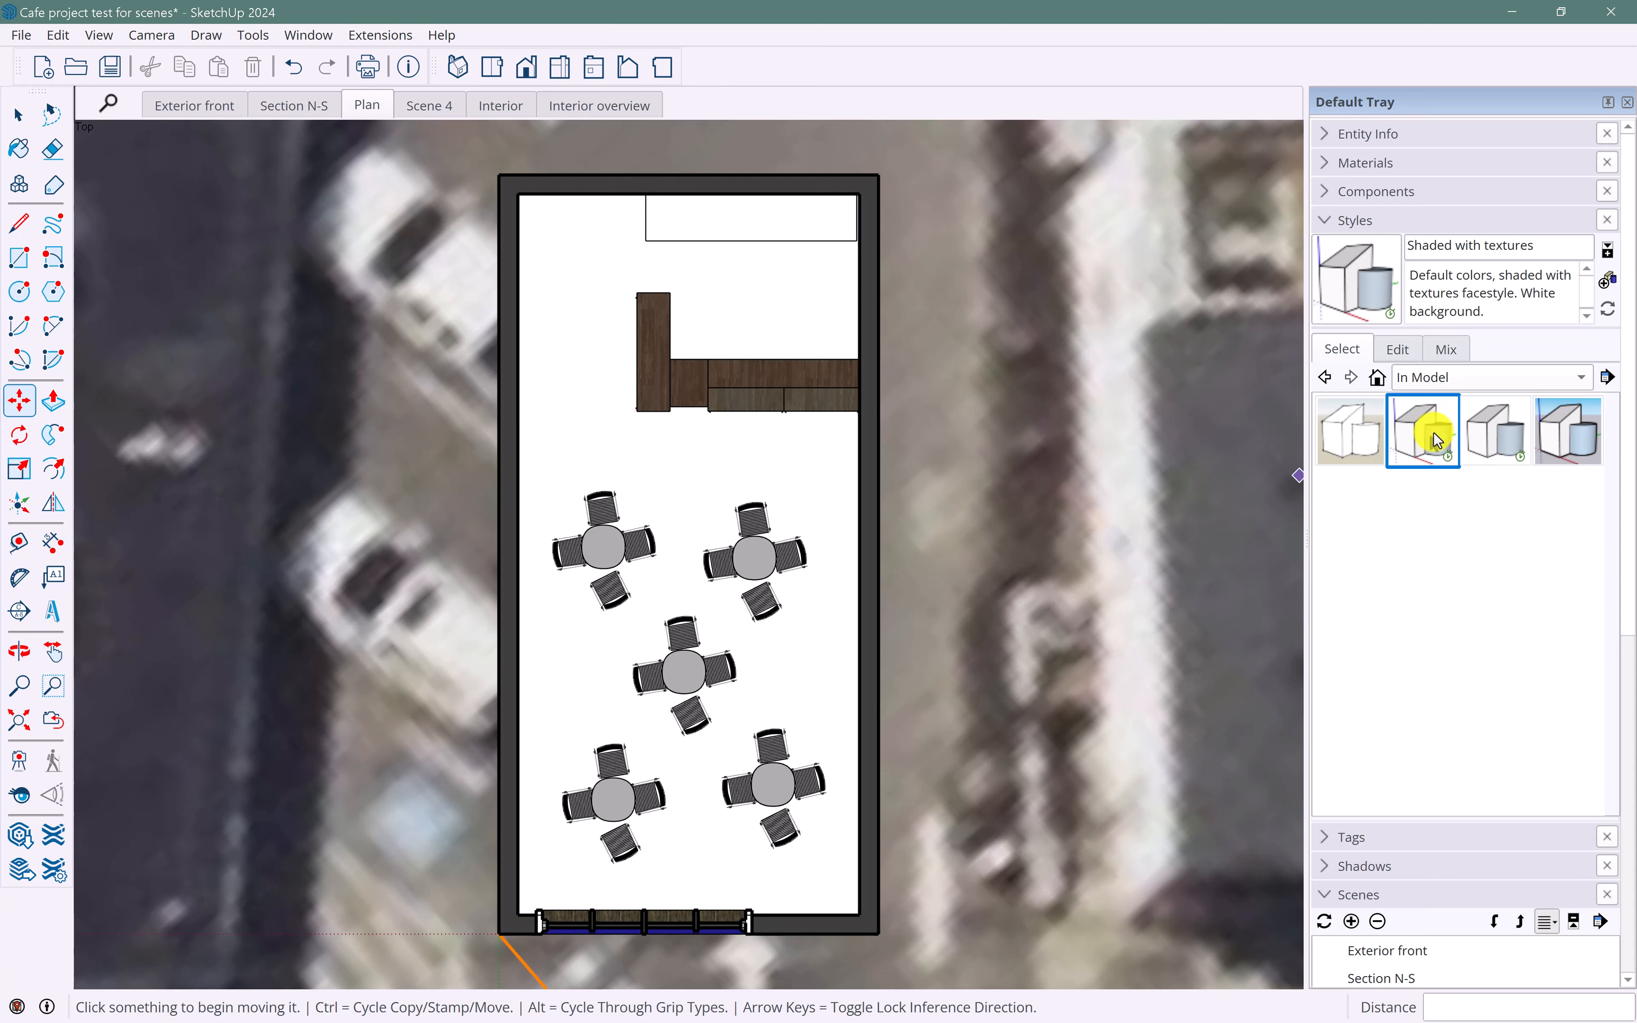
left_click(1400, 350)
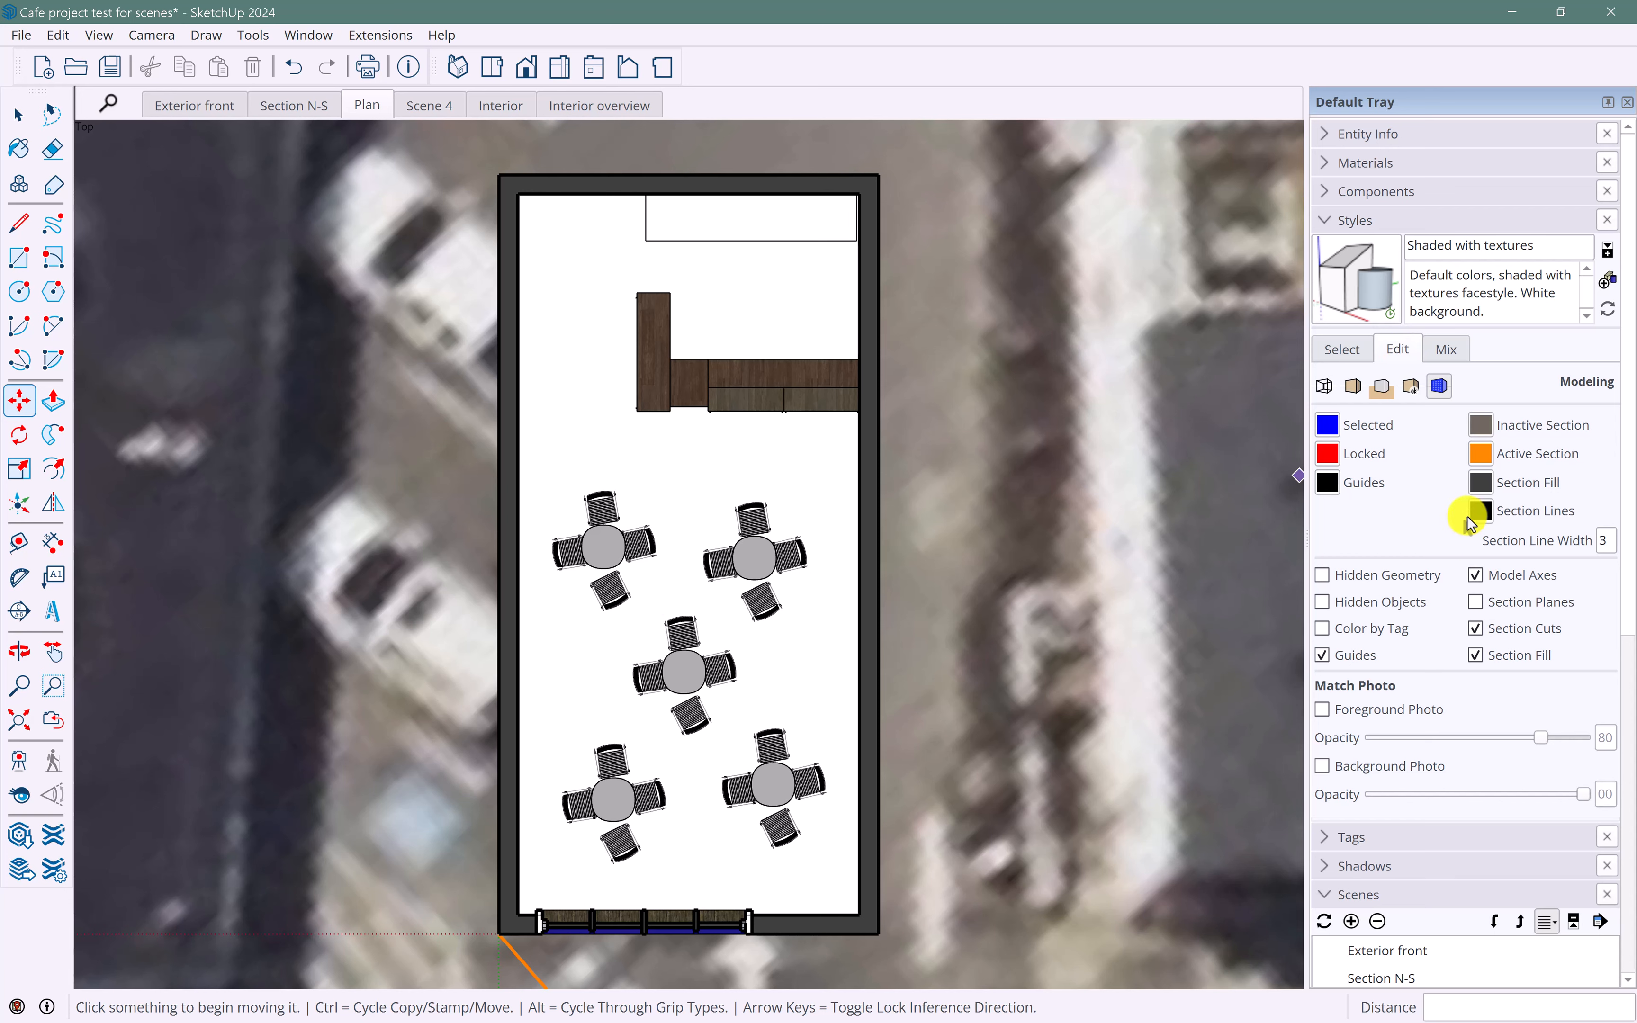
left_click(1478, 628)
left_click(1477, 655)
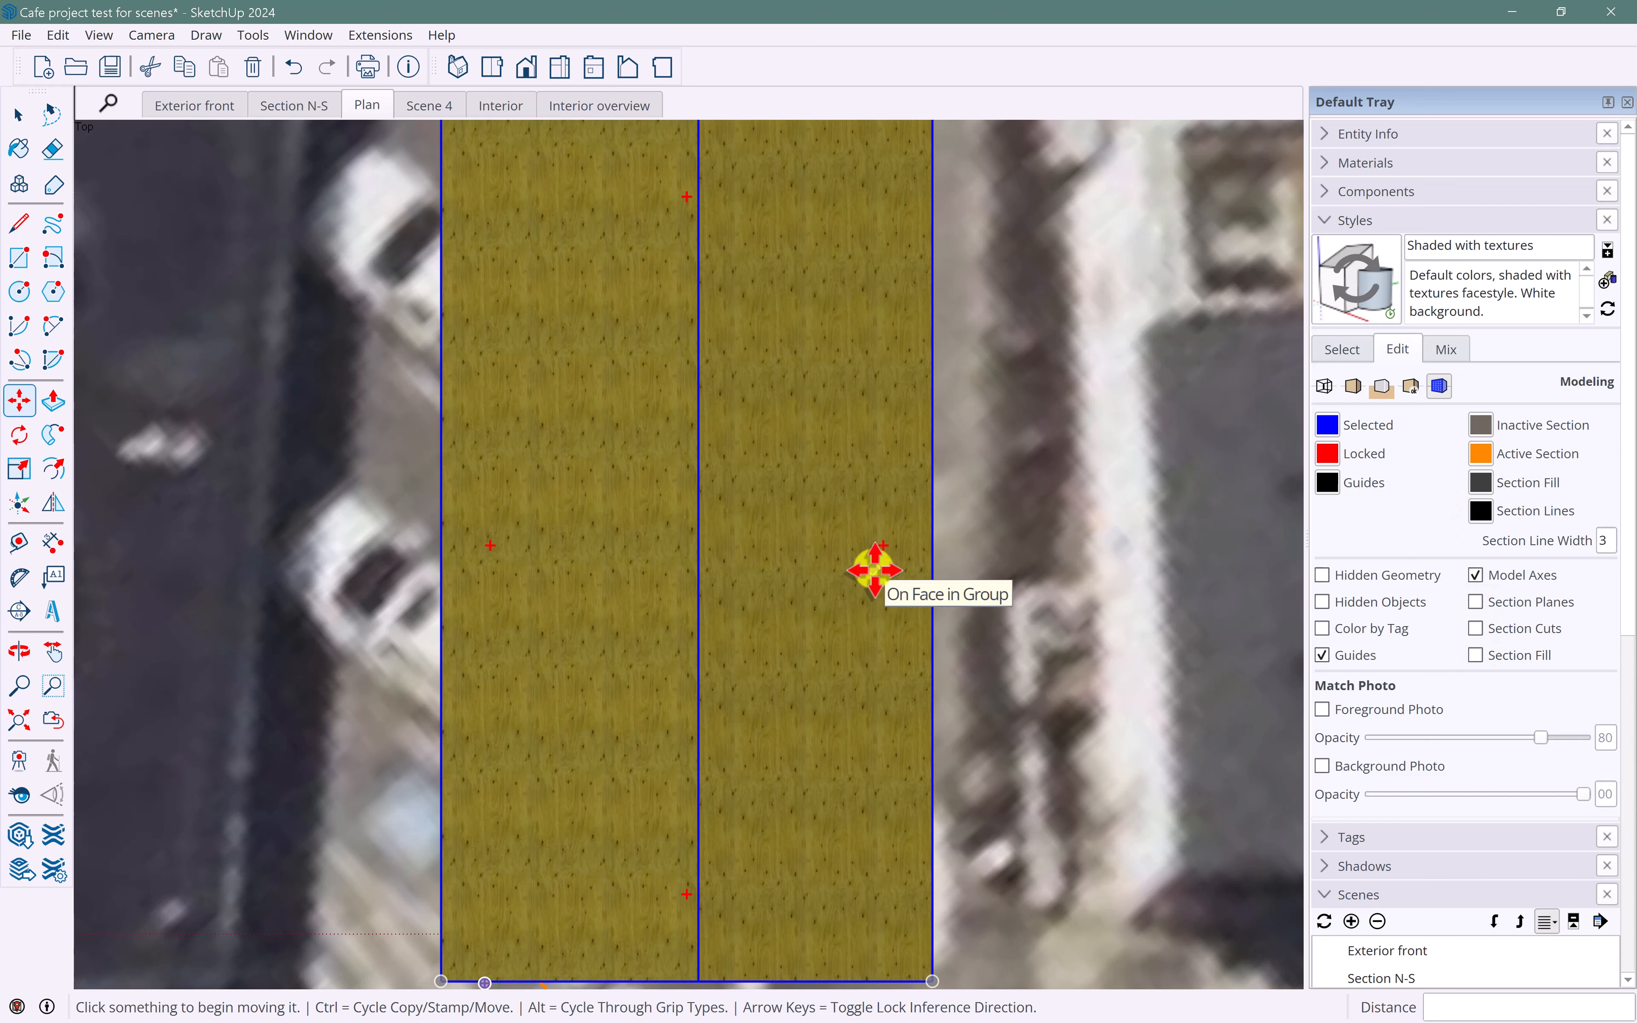
scroll(869, 562, "down", 3)
key("q")
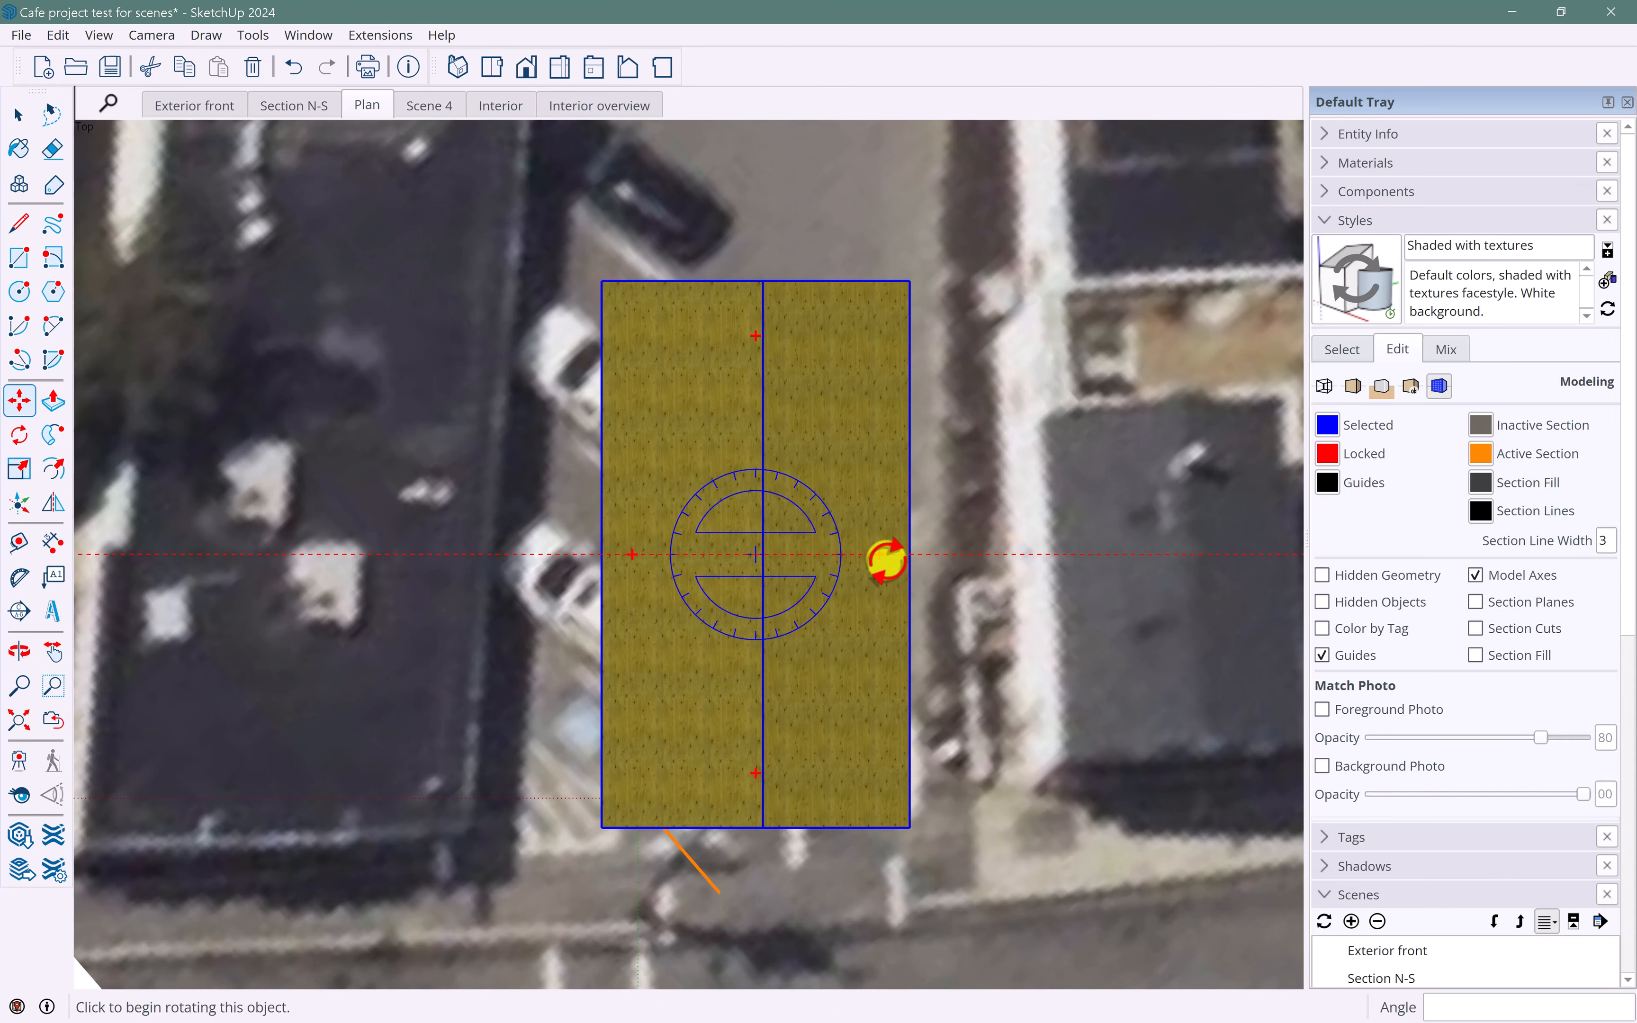
key("m")
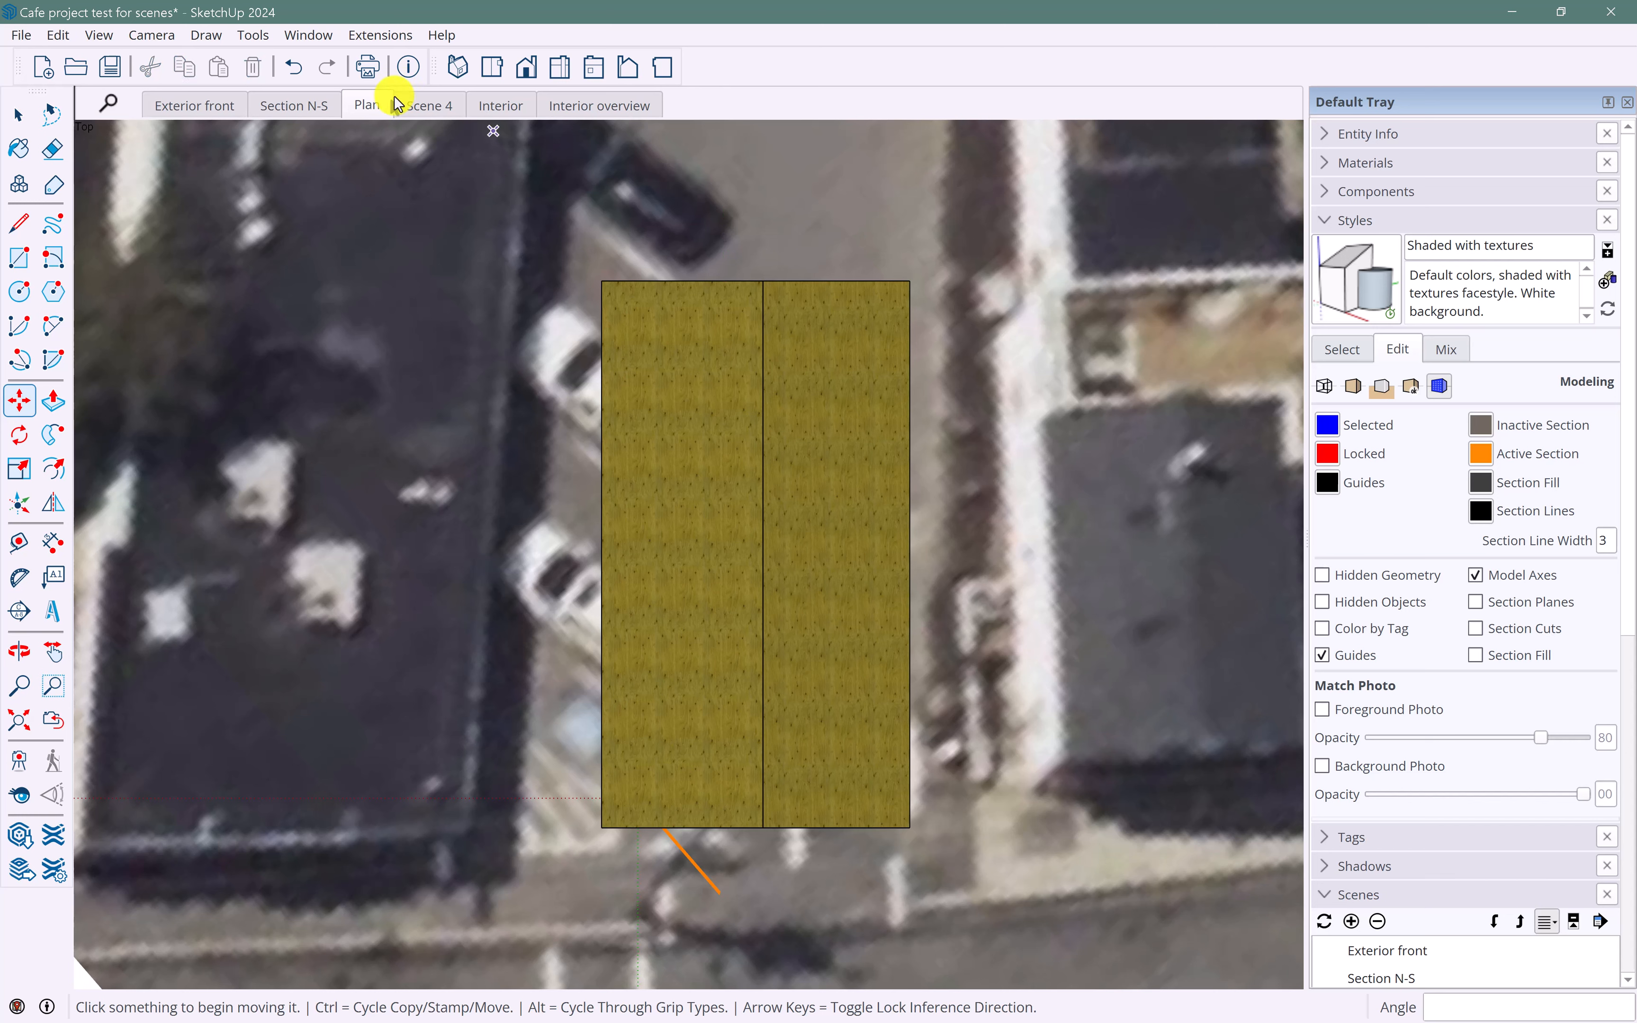
- Add a new scene of the roof top view directly after the Plan scene
right_click(366, 109)
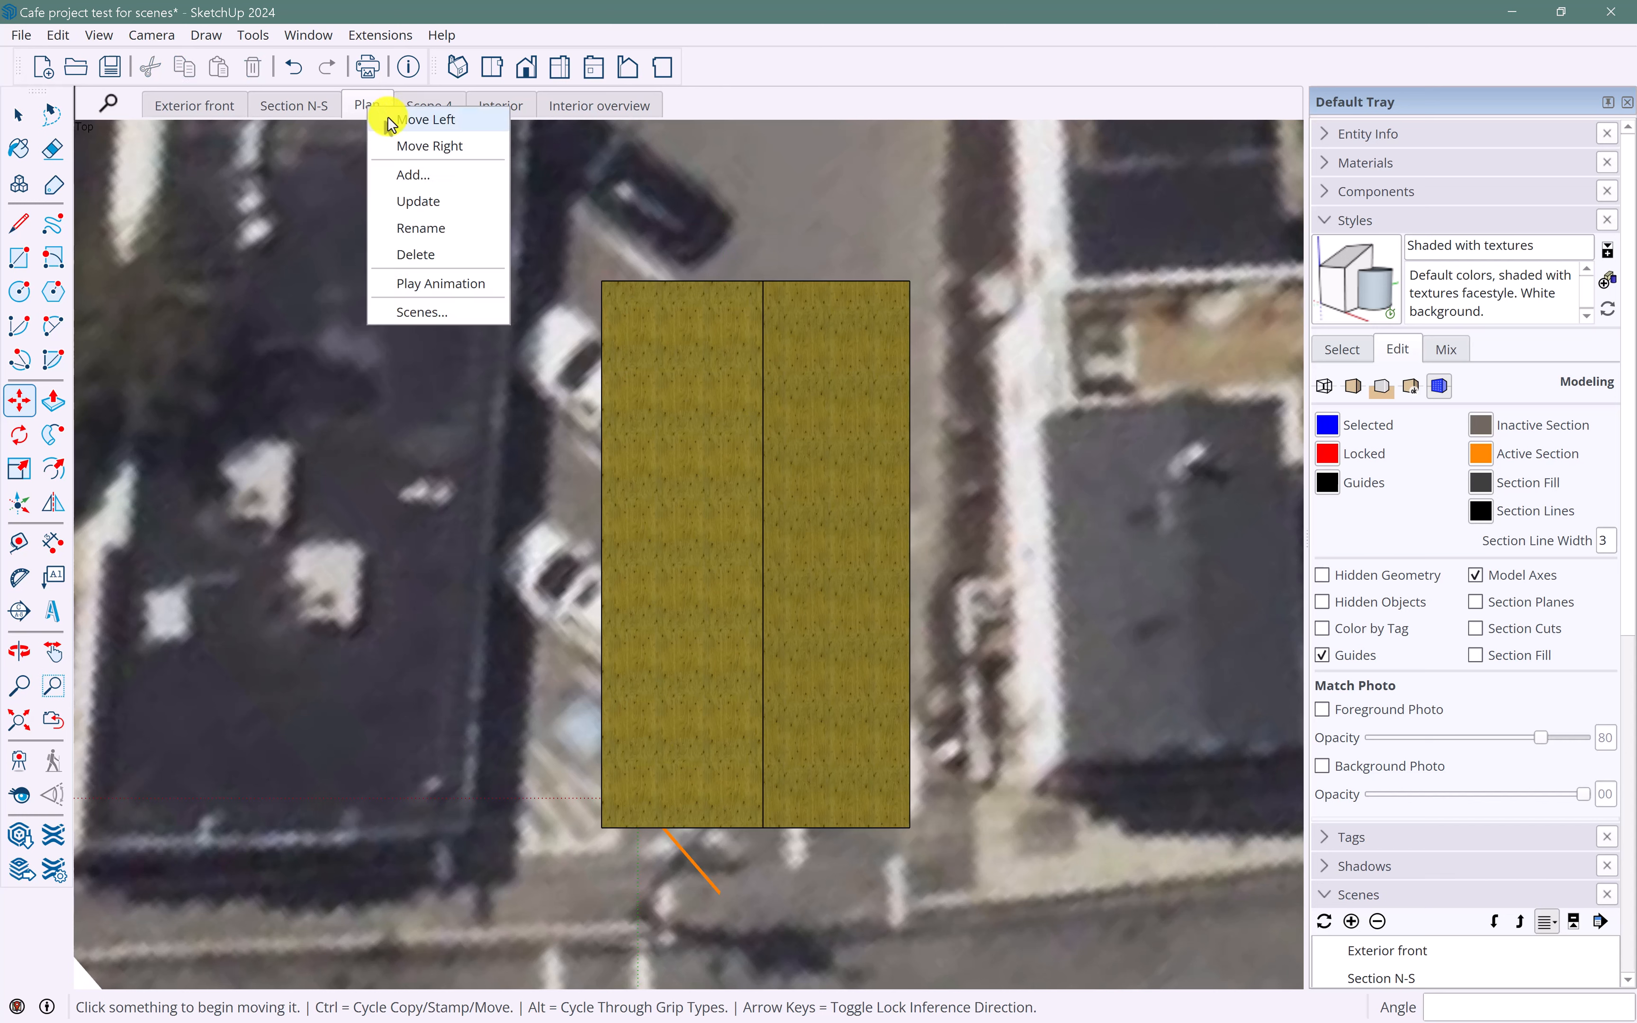
left_click(453, 175)
right_click(427, 108)
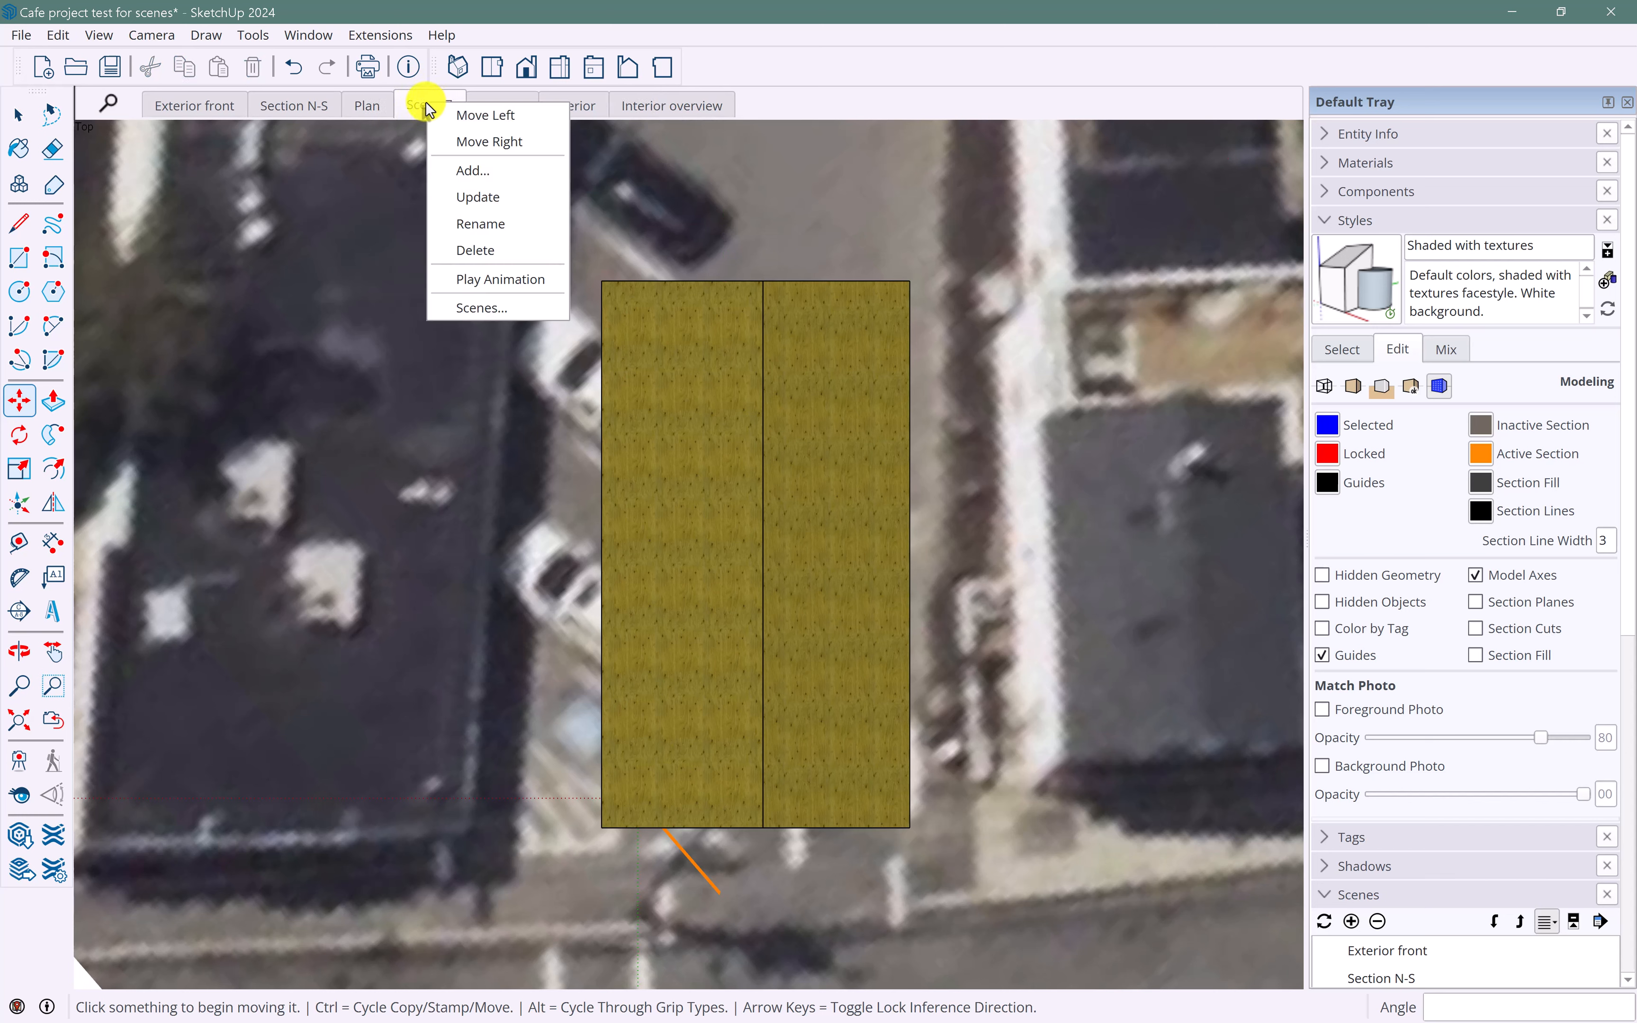
left_click(506, 224)
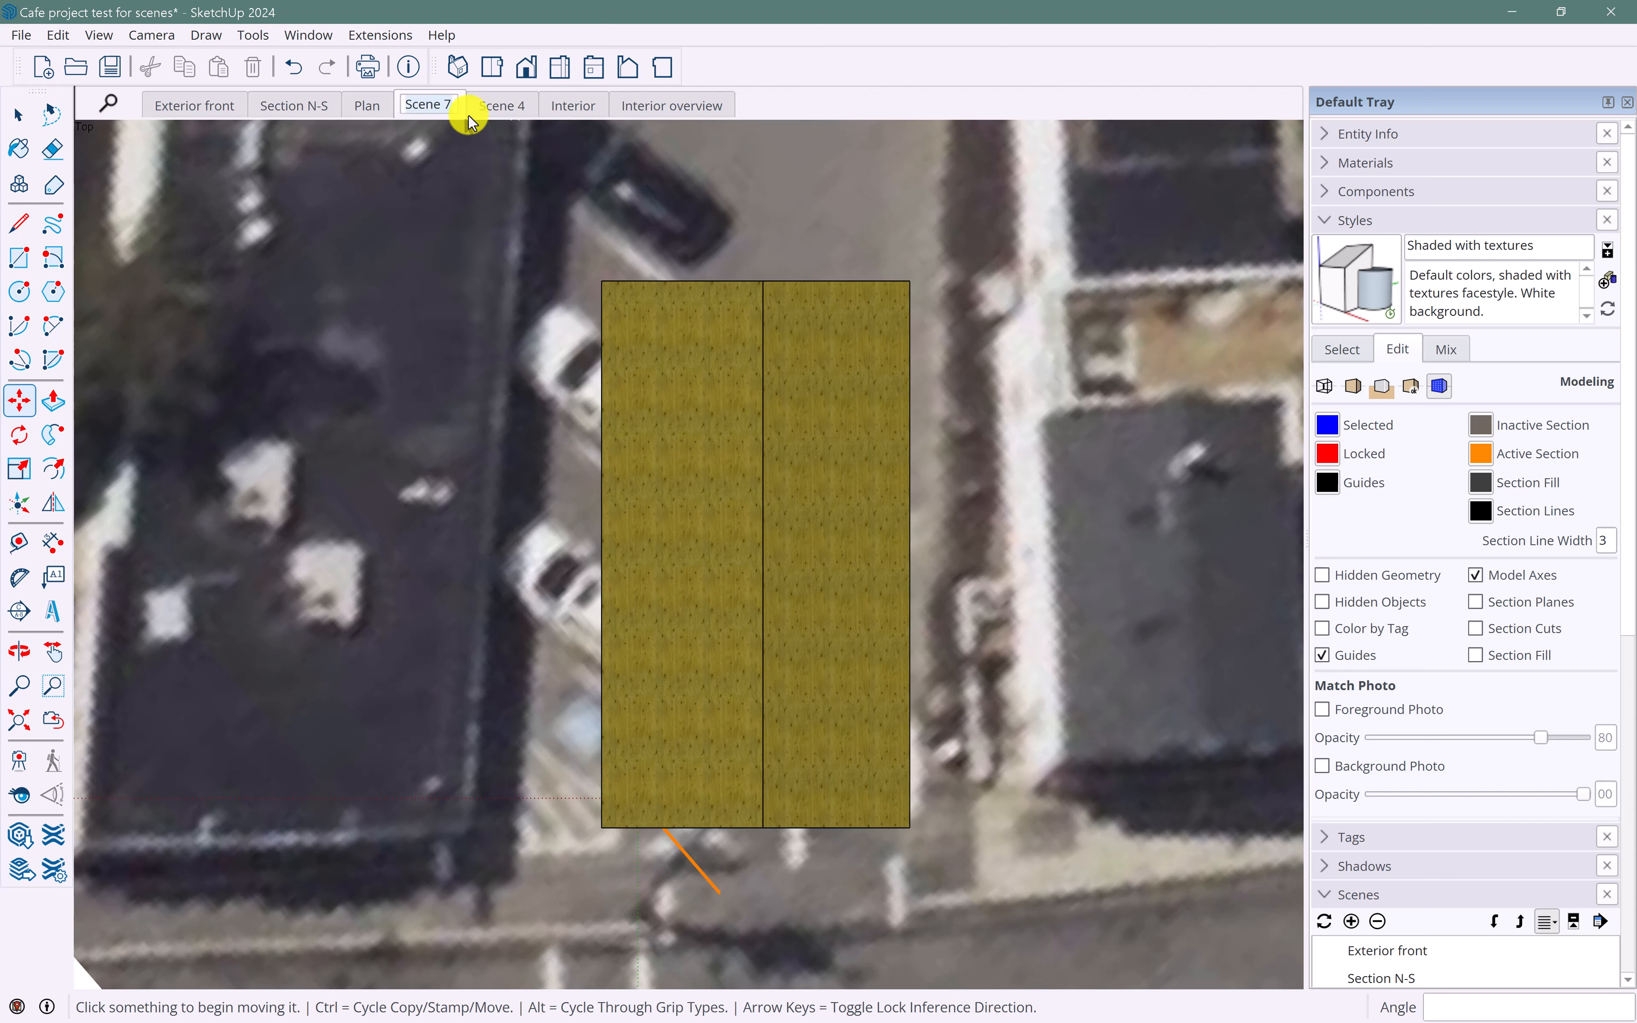
key("Return")
key("Return")
right_click(428, 106)
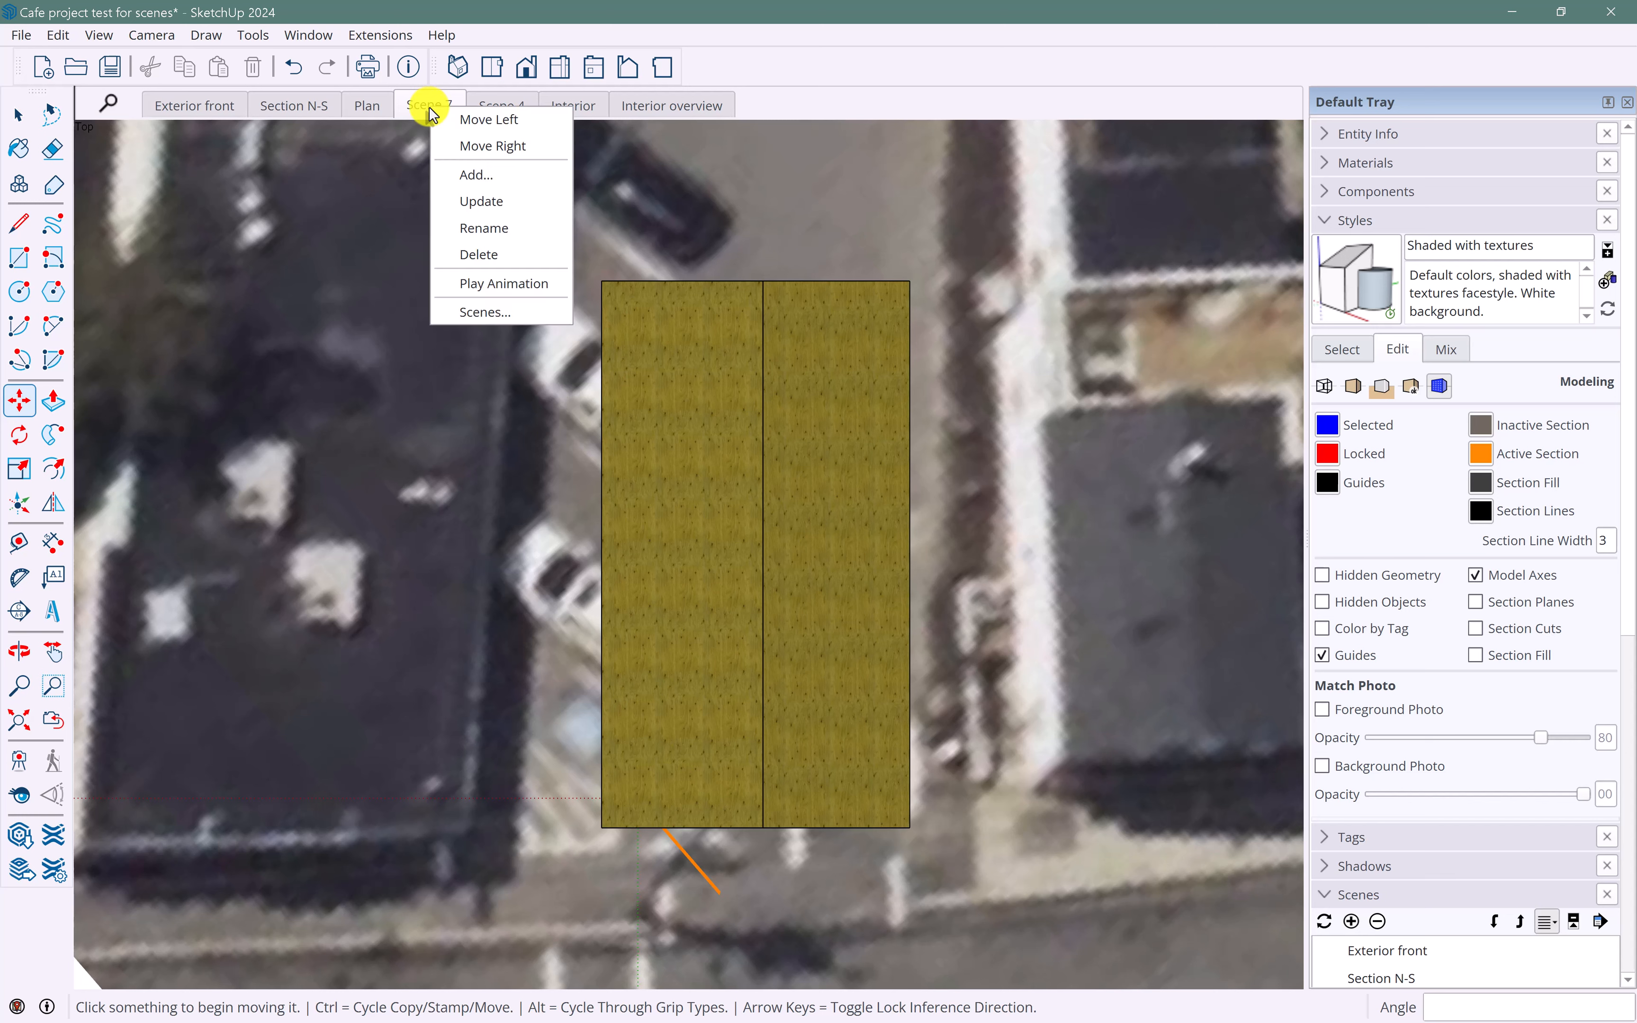
left_click(474, 228)
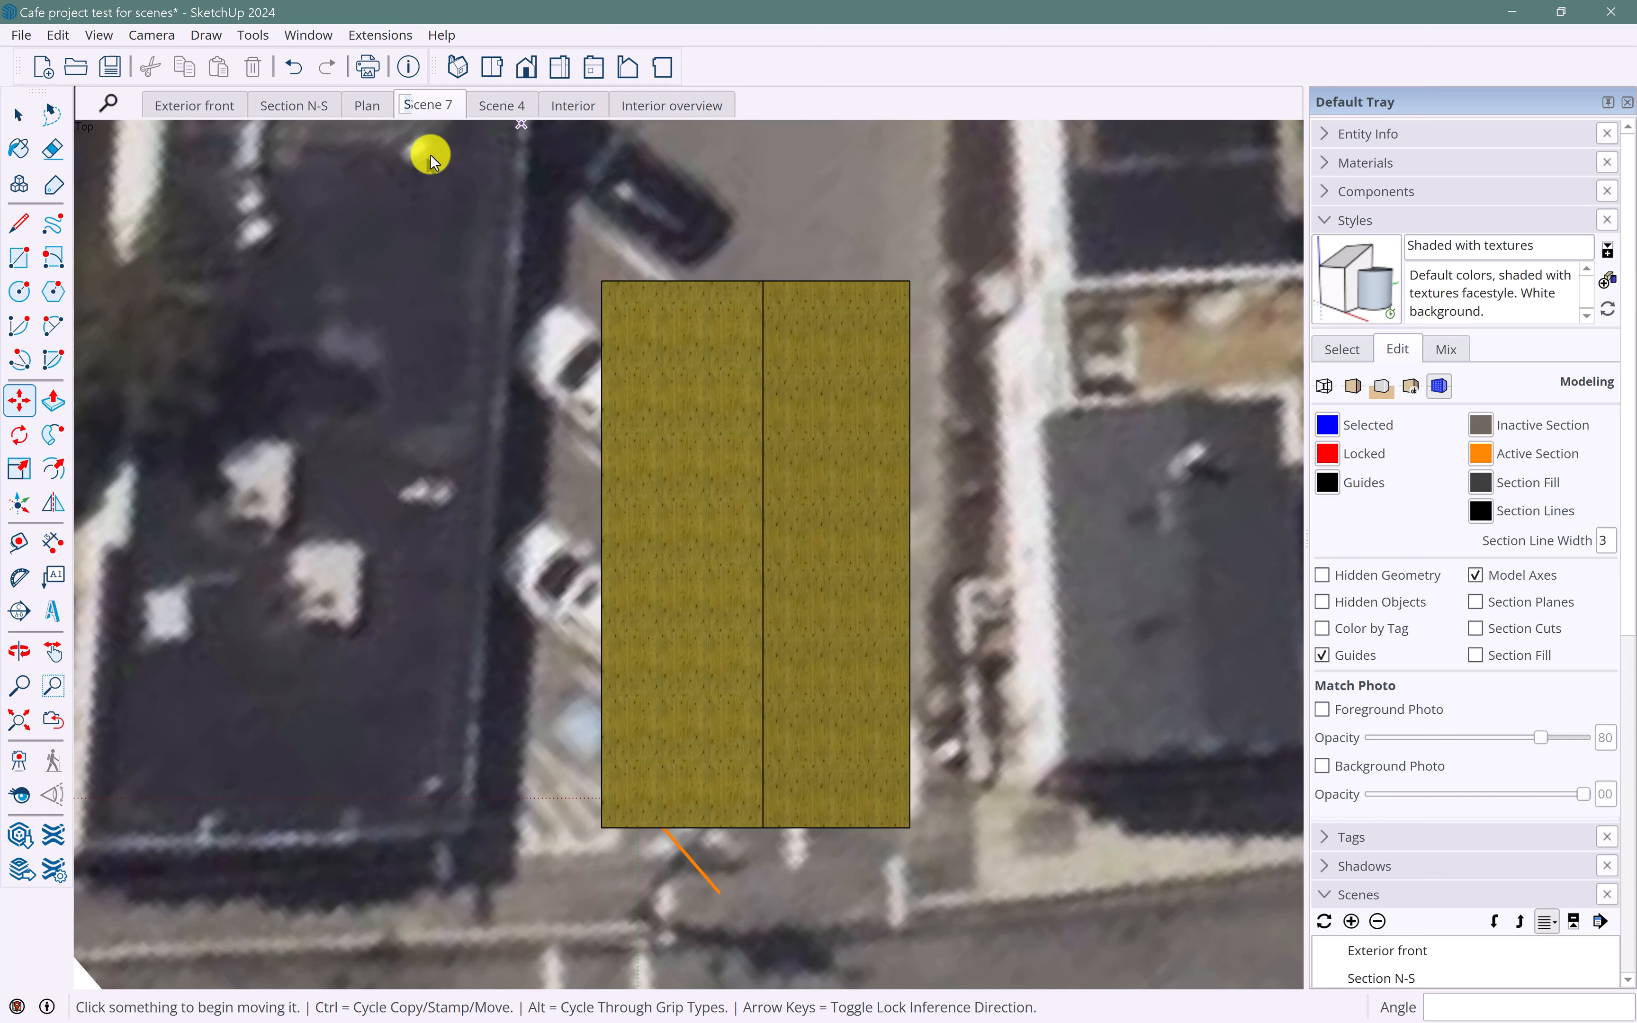
key("Return")
key("Return")
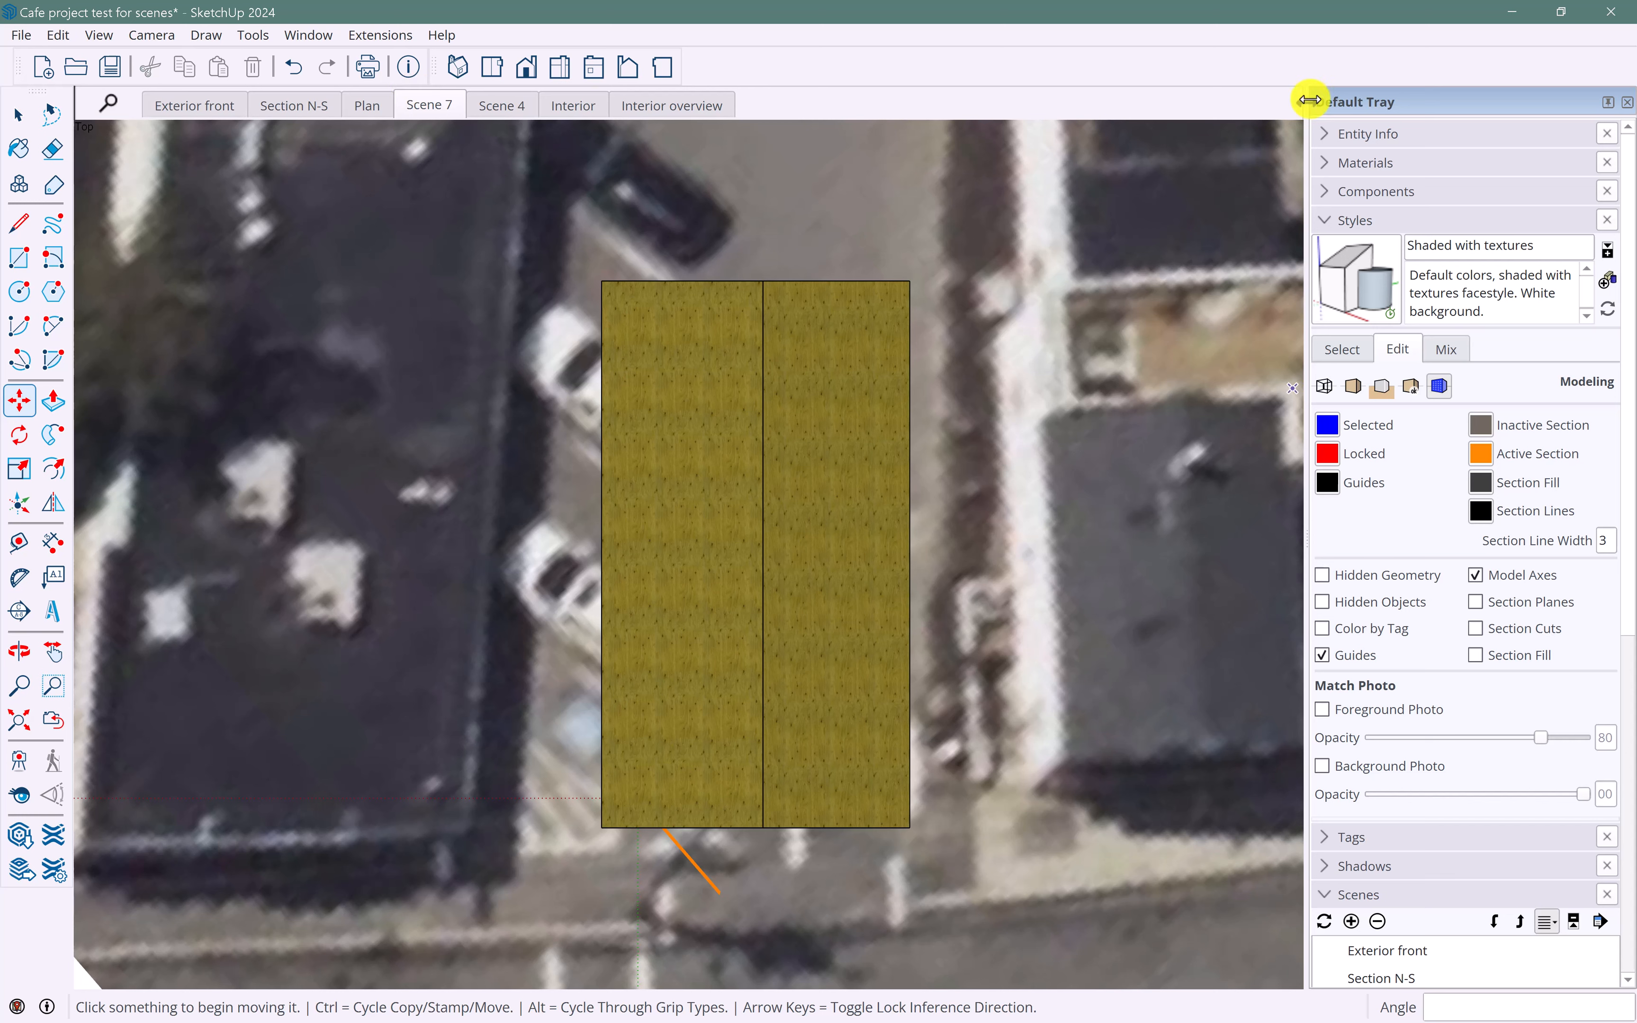
- Rename the newly added top-view scene as Site plan in the scene properties
left_click(1327, 221)
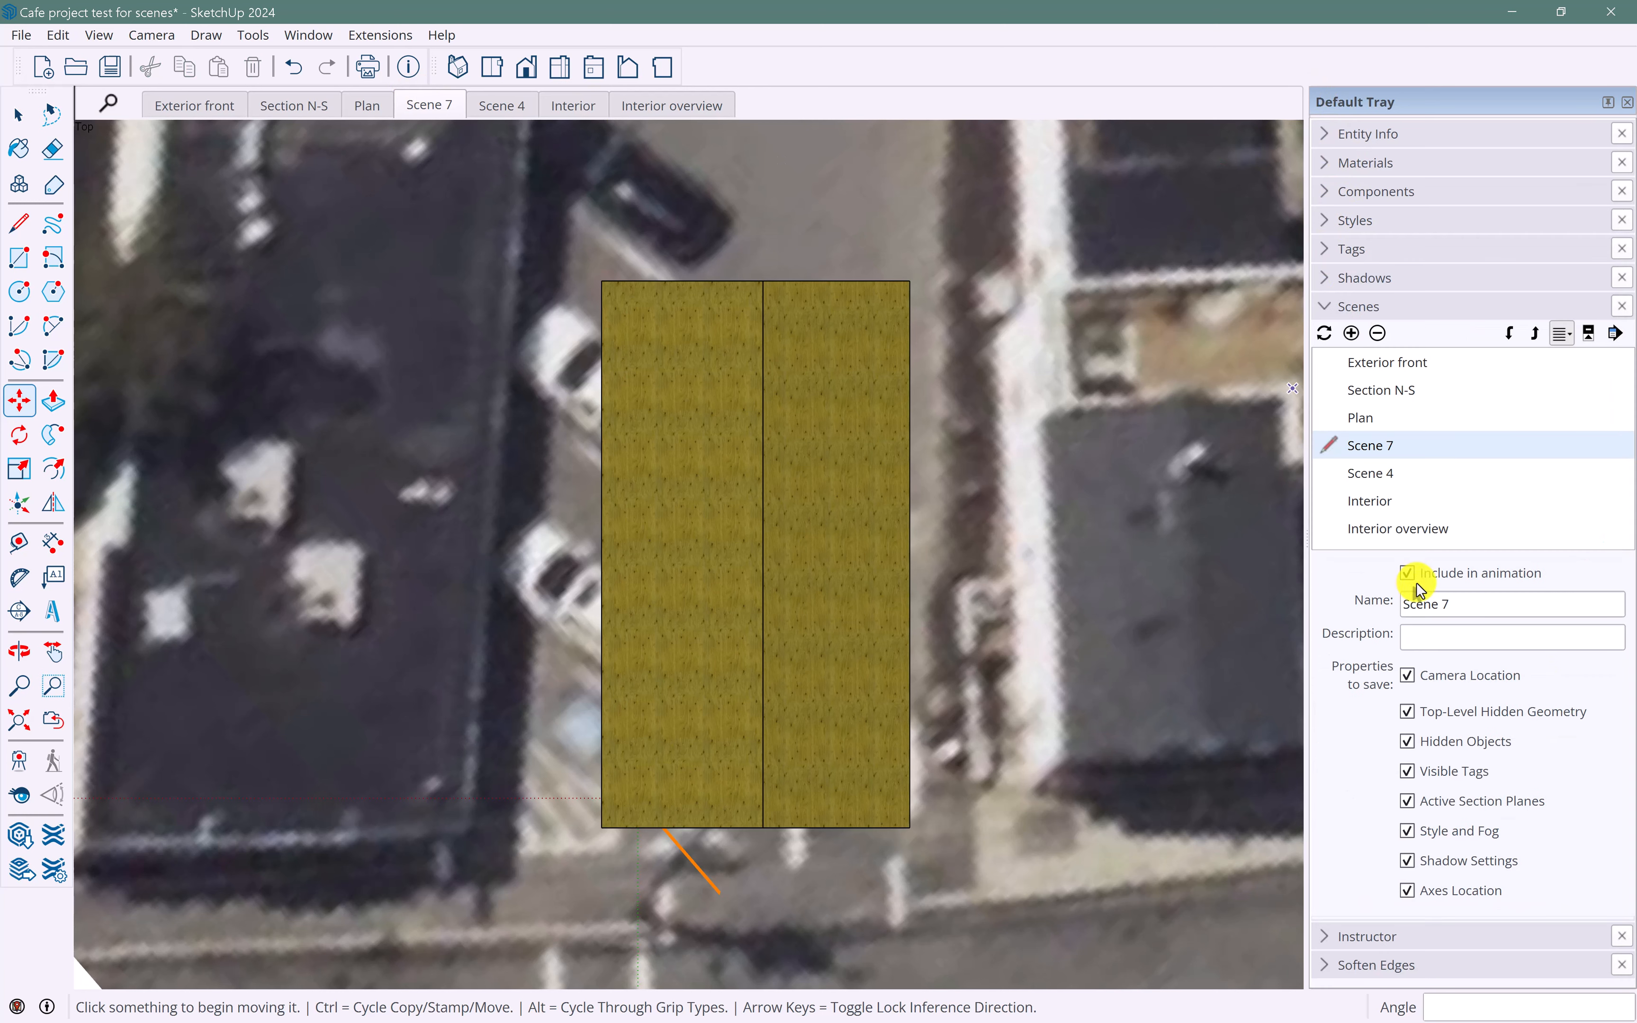
left_click_drag(1466, 604, 1403, 600)
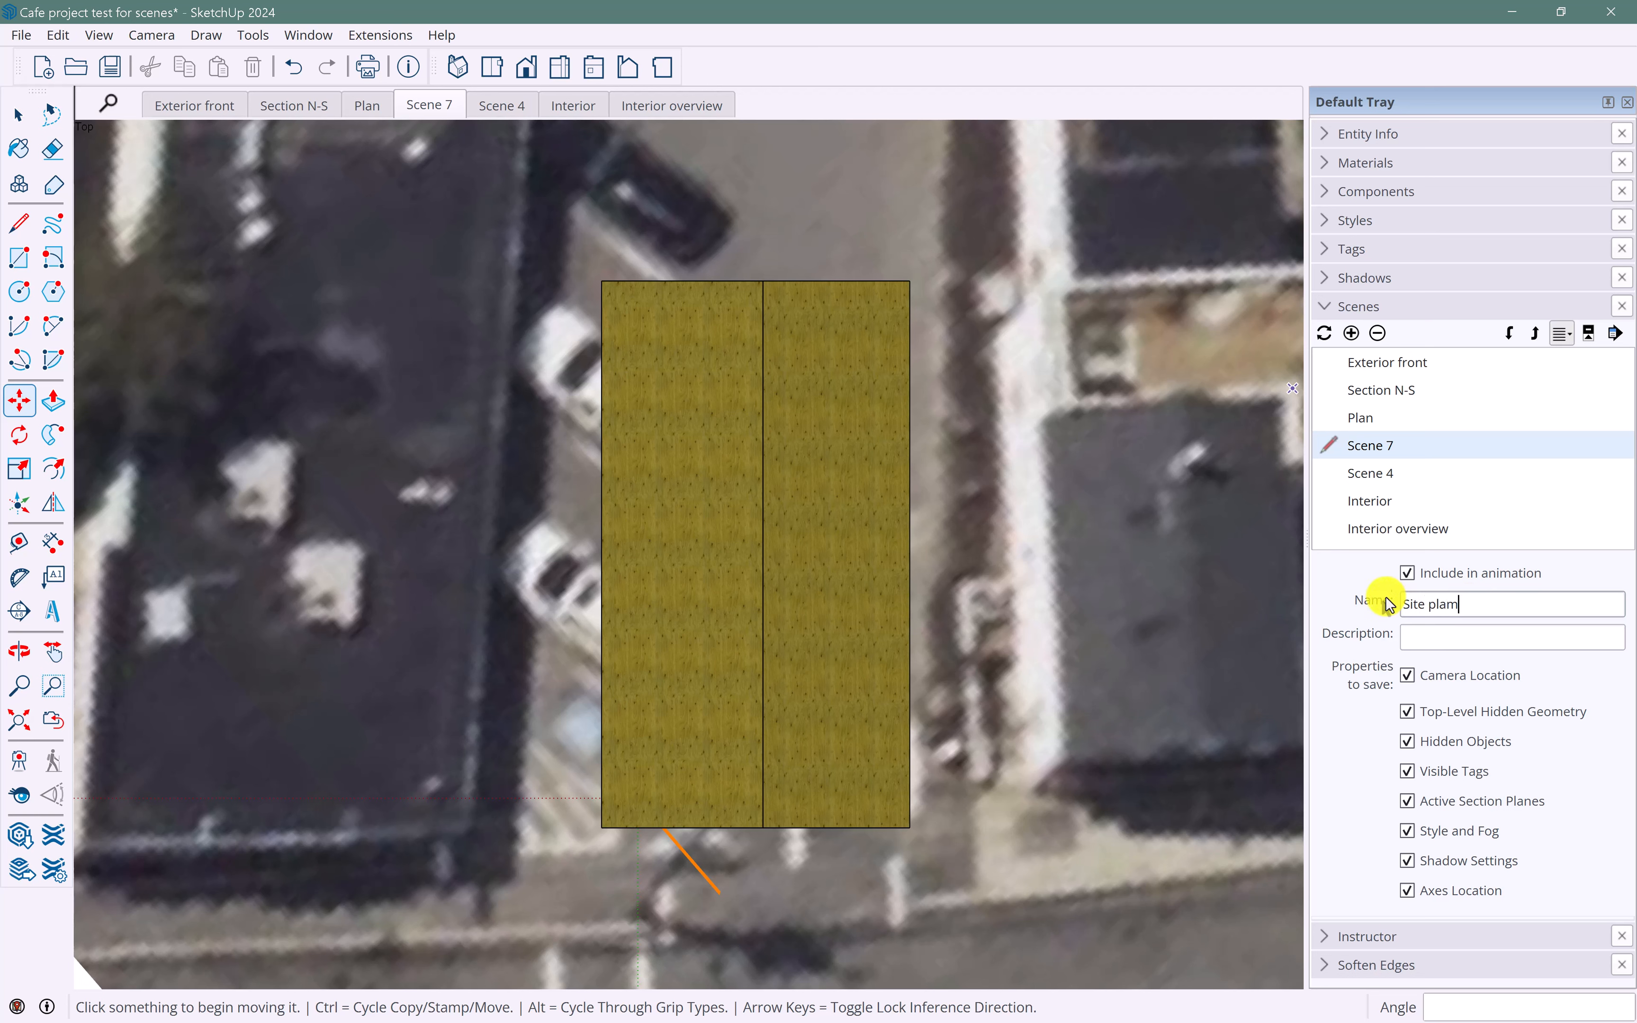
key("Return")
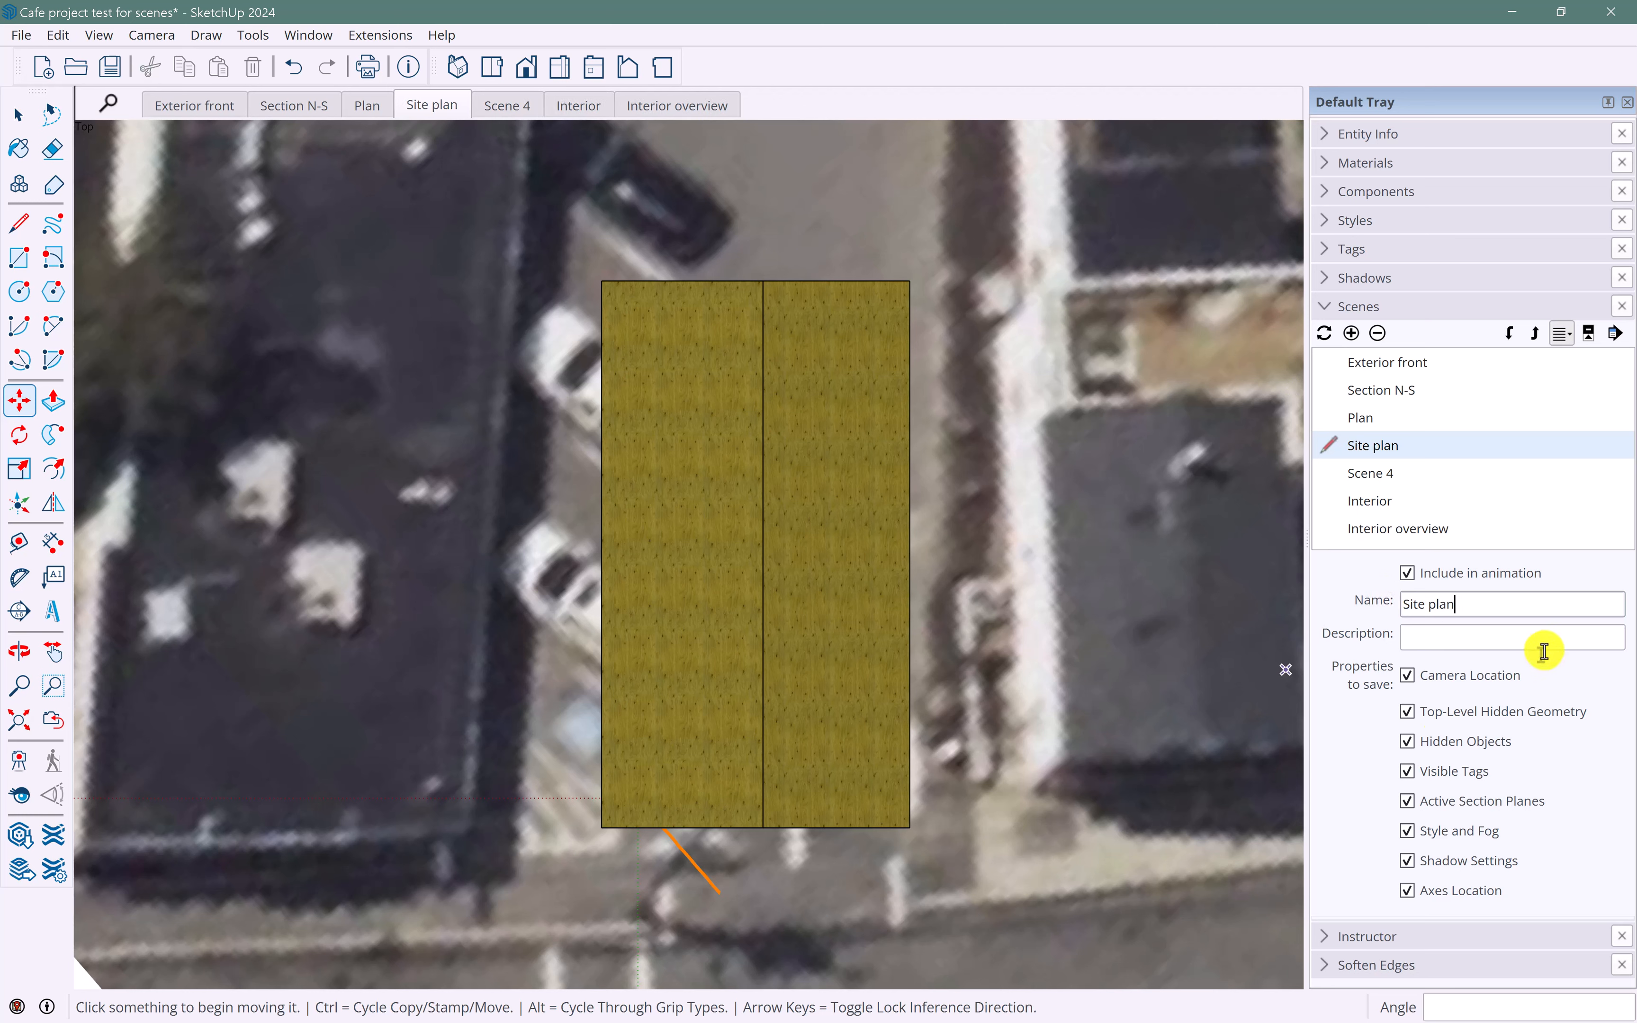
left_click(1505, 637)
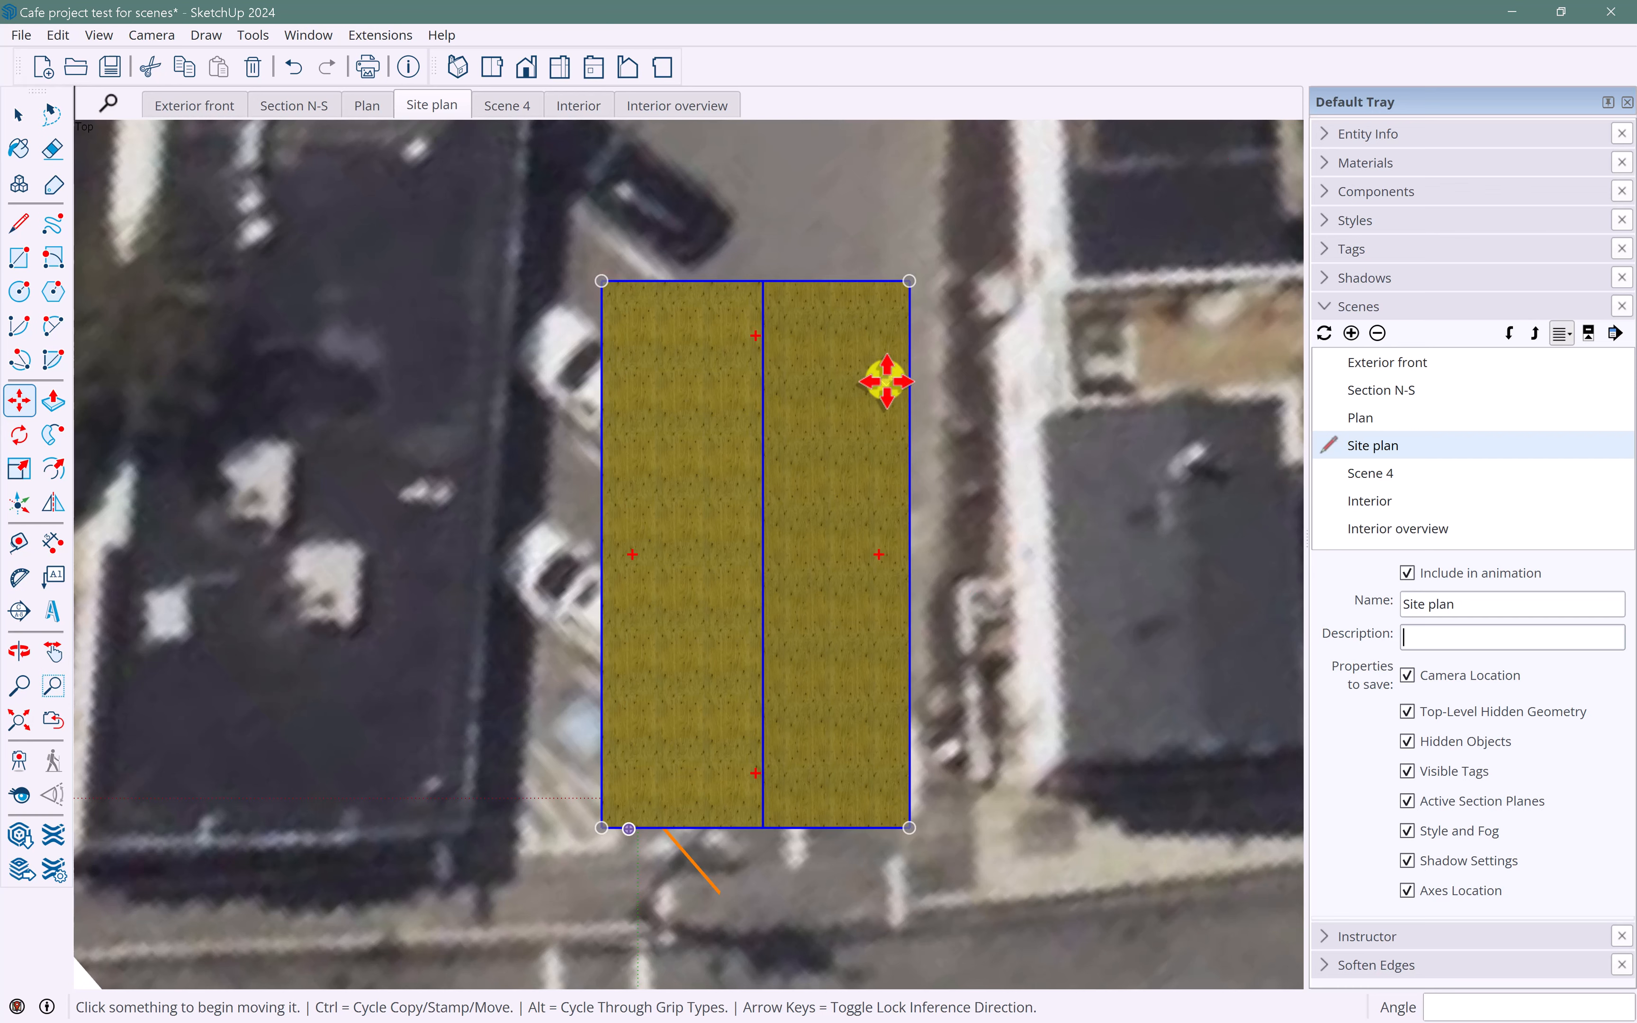
- Compare the Plan and Site plan scenes, view the cafe in perspective, and check the Exterior front, Interior overview and Interior scenes
left_click(369, 108)
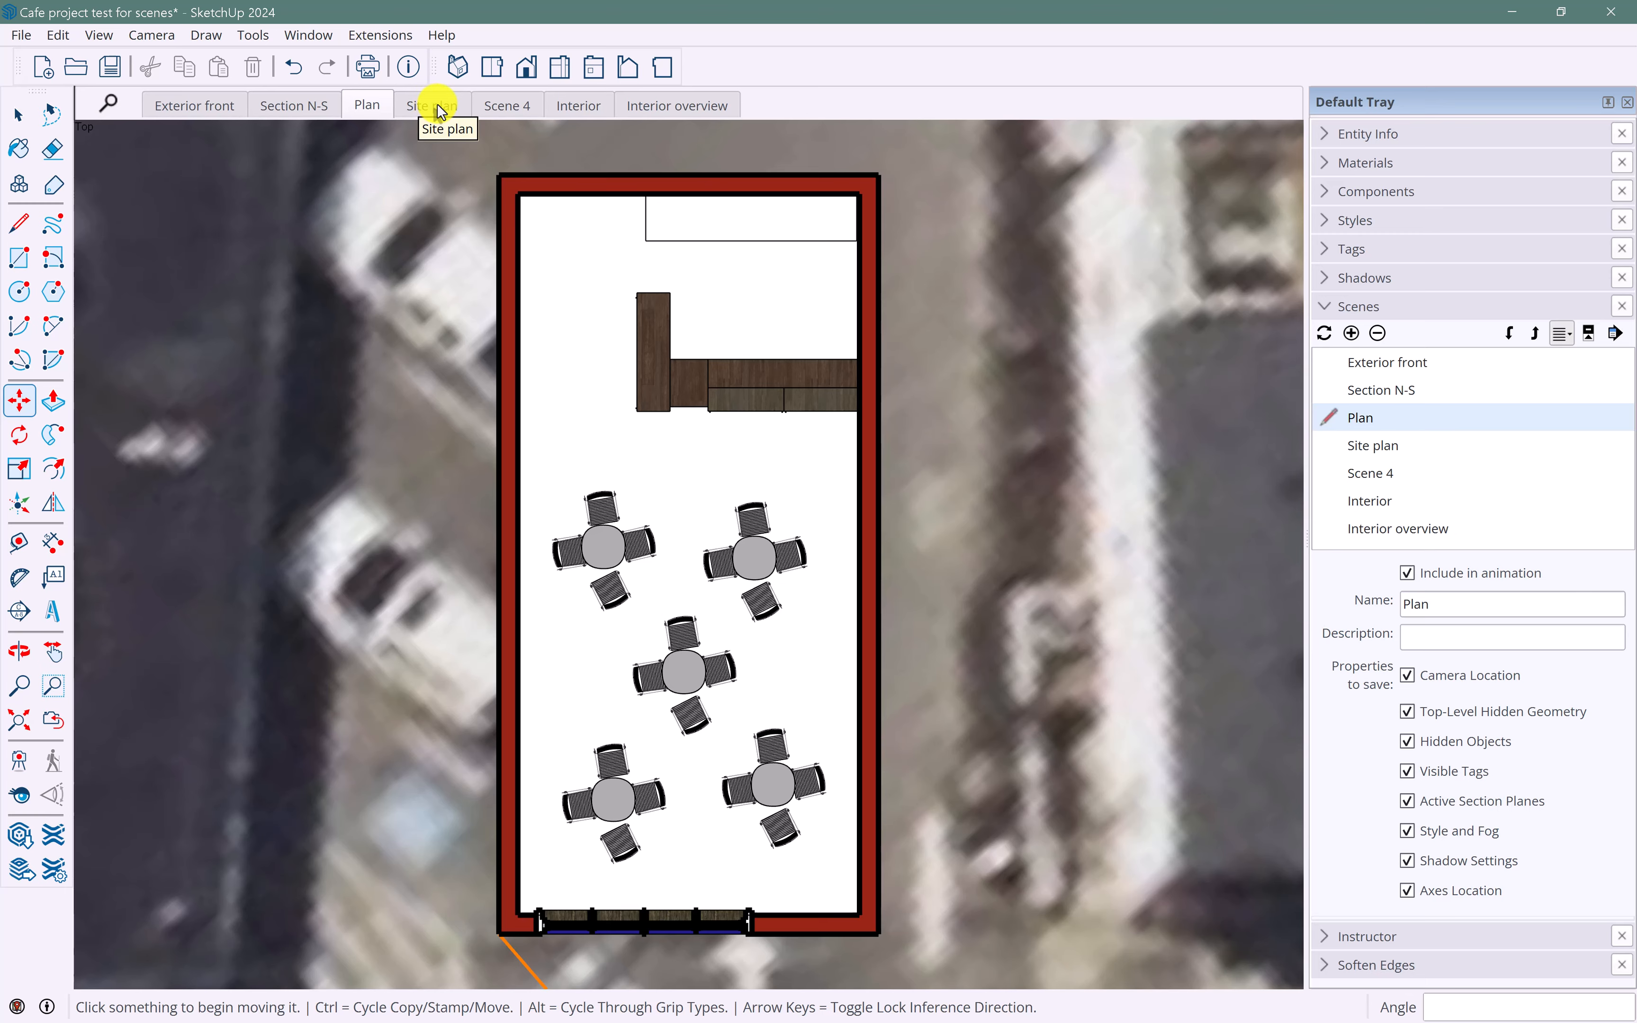
left_click(436, 107)
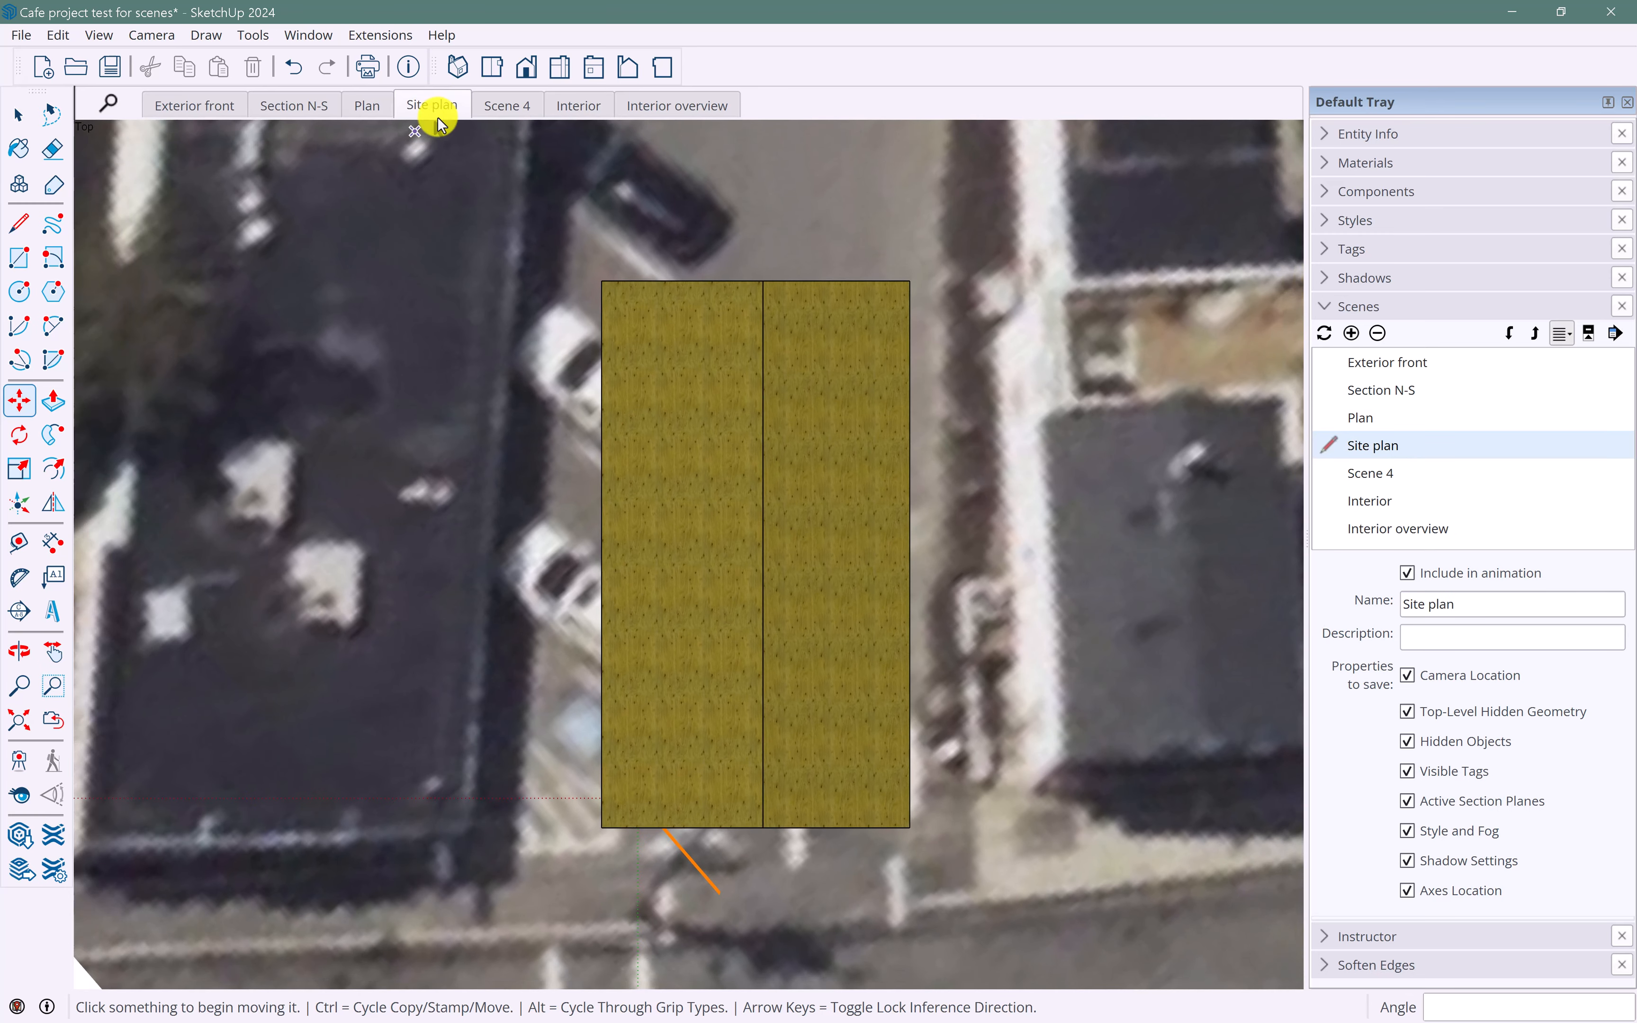
middle_click_drag(500, 406, 669, 277)
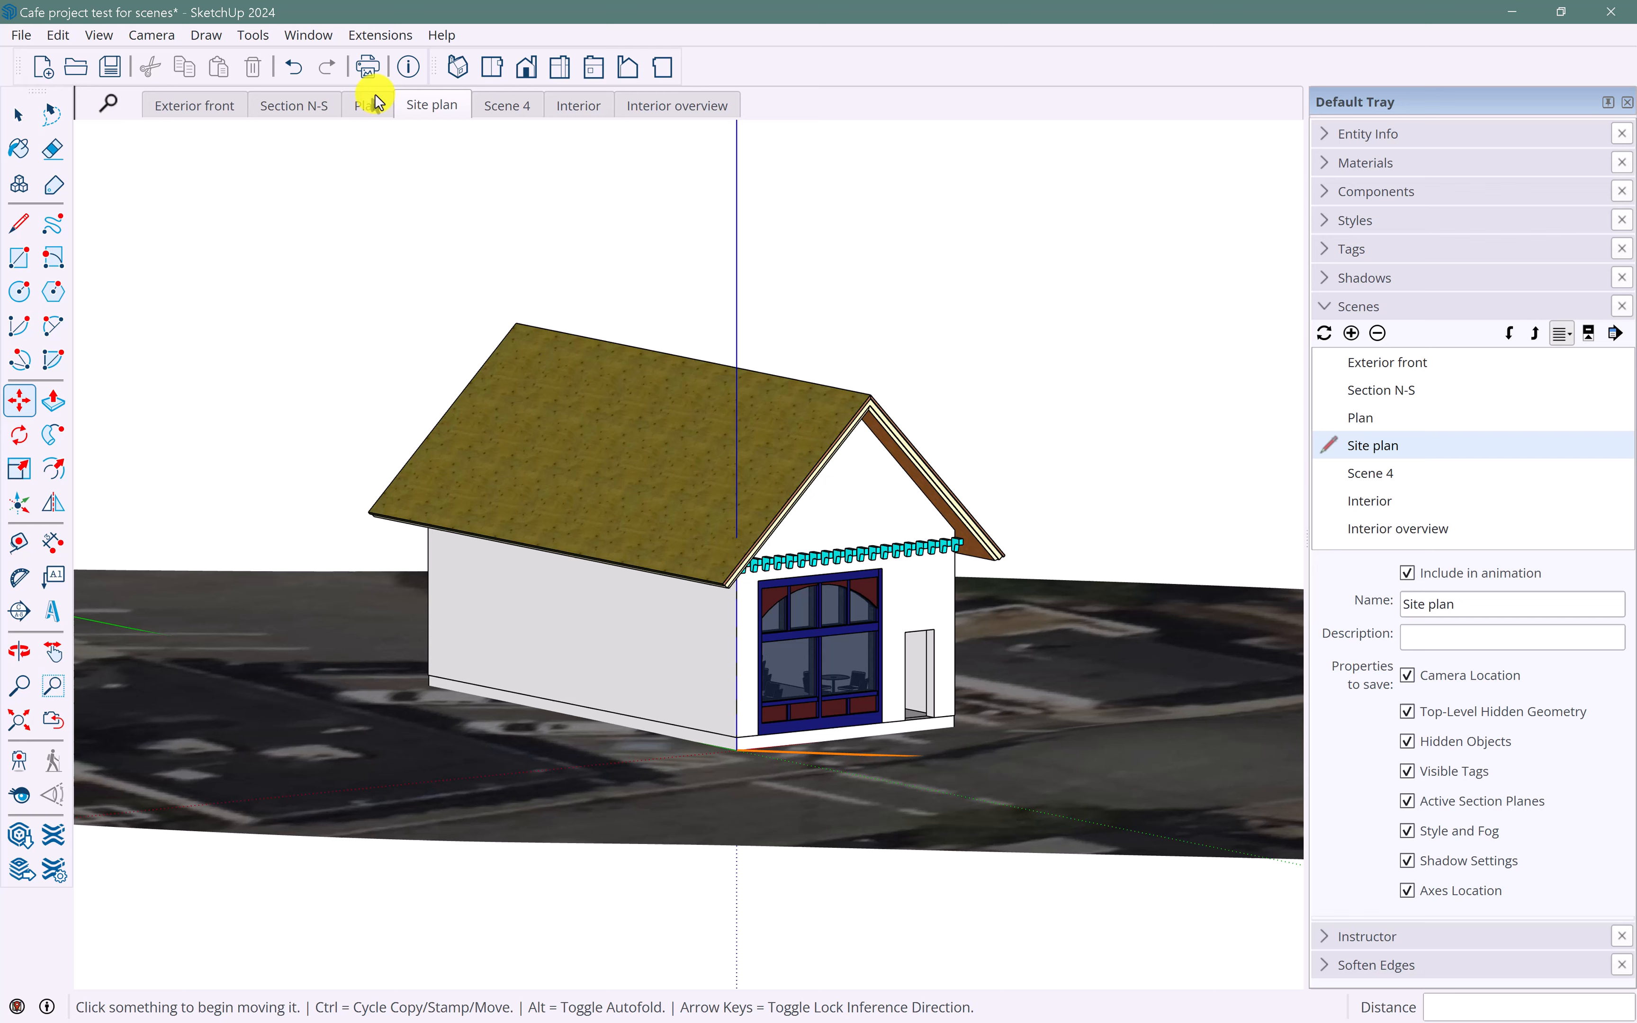
left_click(191, 109)
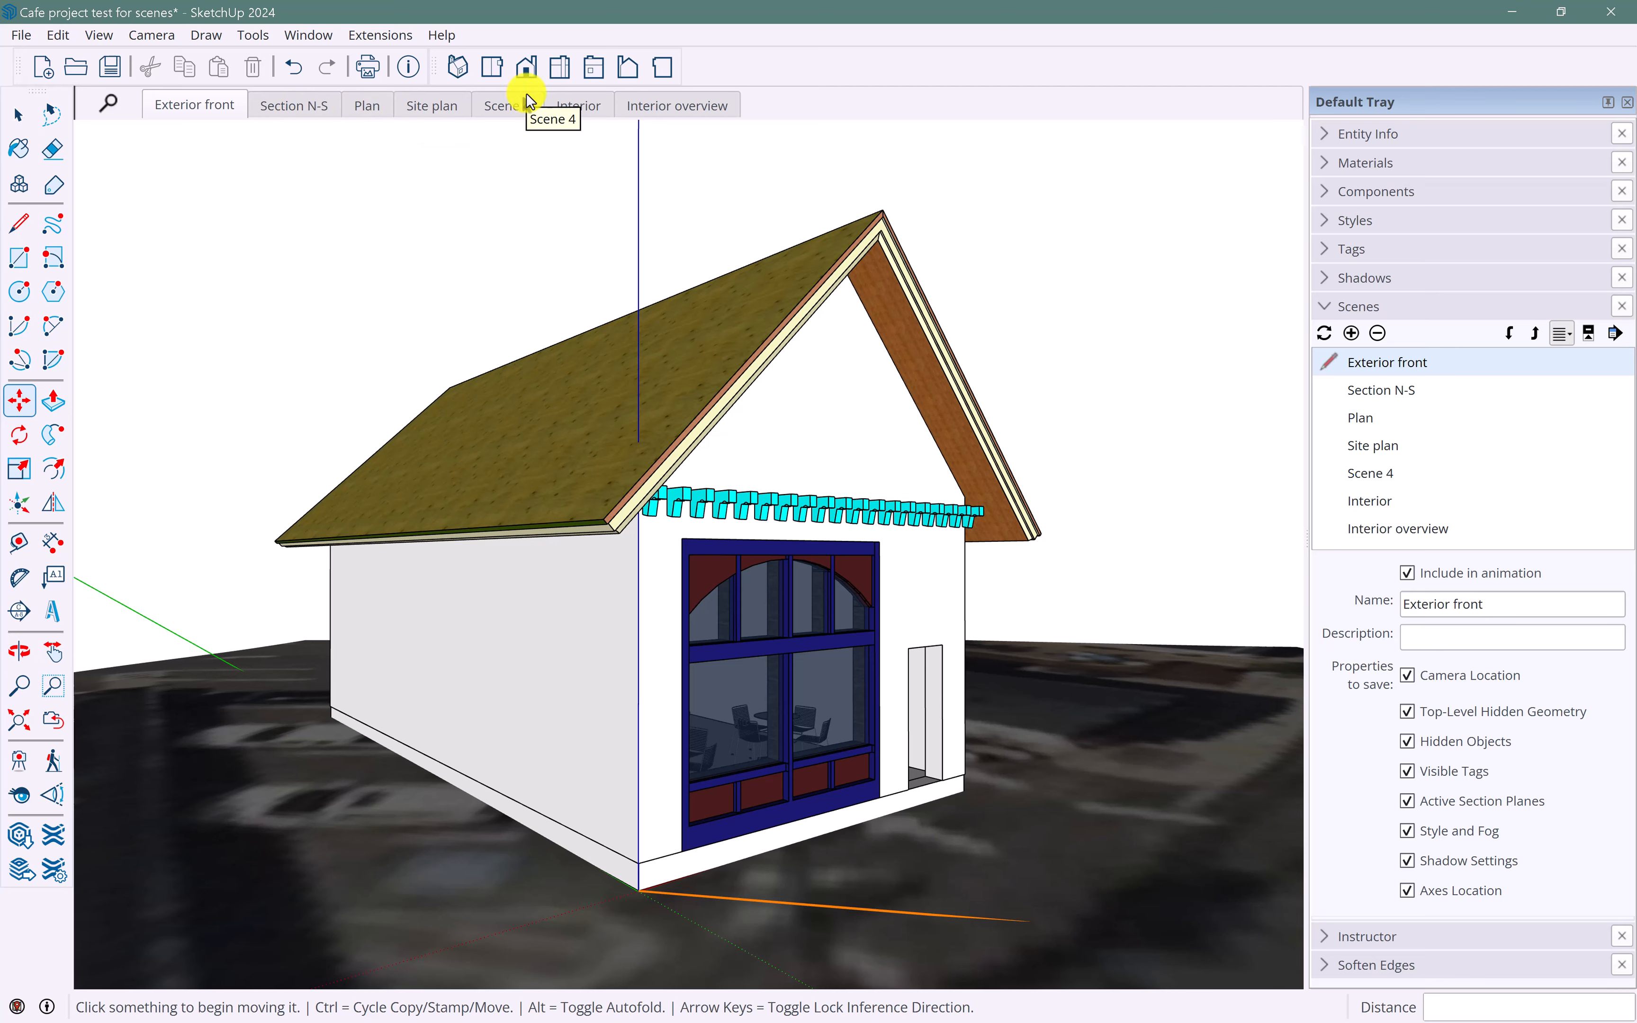
left_click(667, 106)
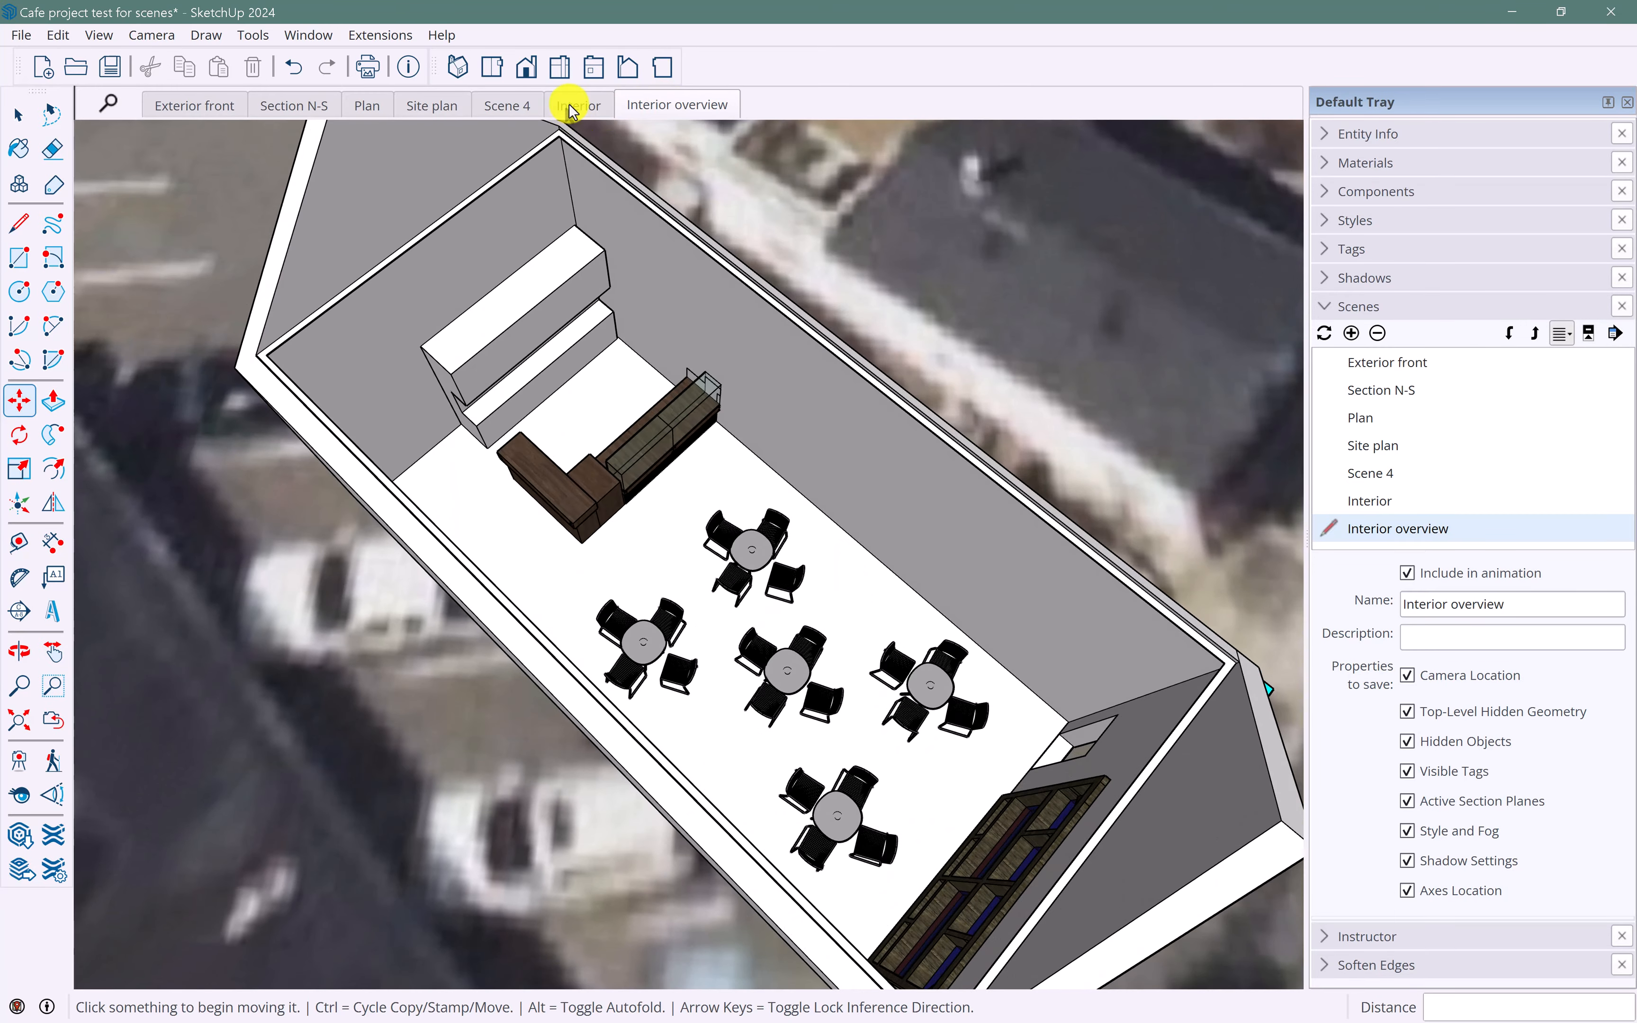
left_click(570, 107)
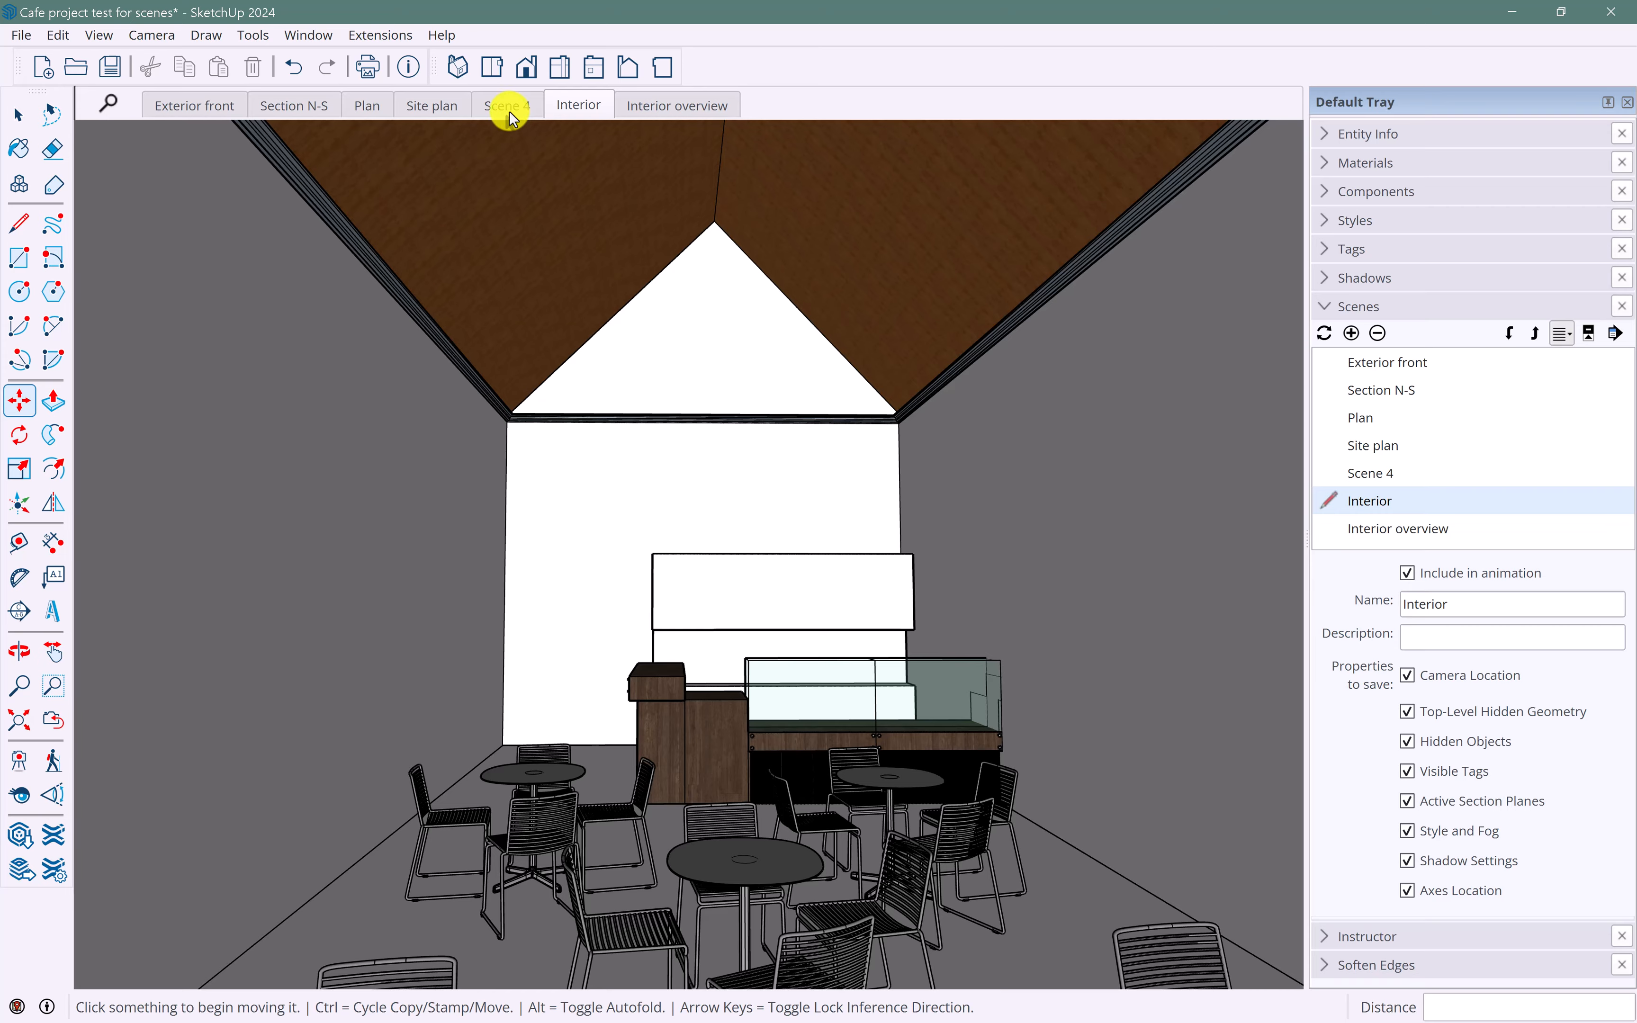
- Rename Scene 4, the hand-drawn exterior view, as Sketchy view
left_click(510, 113)
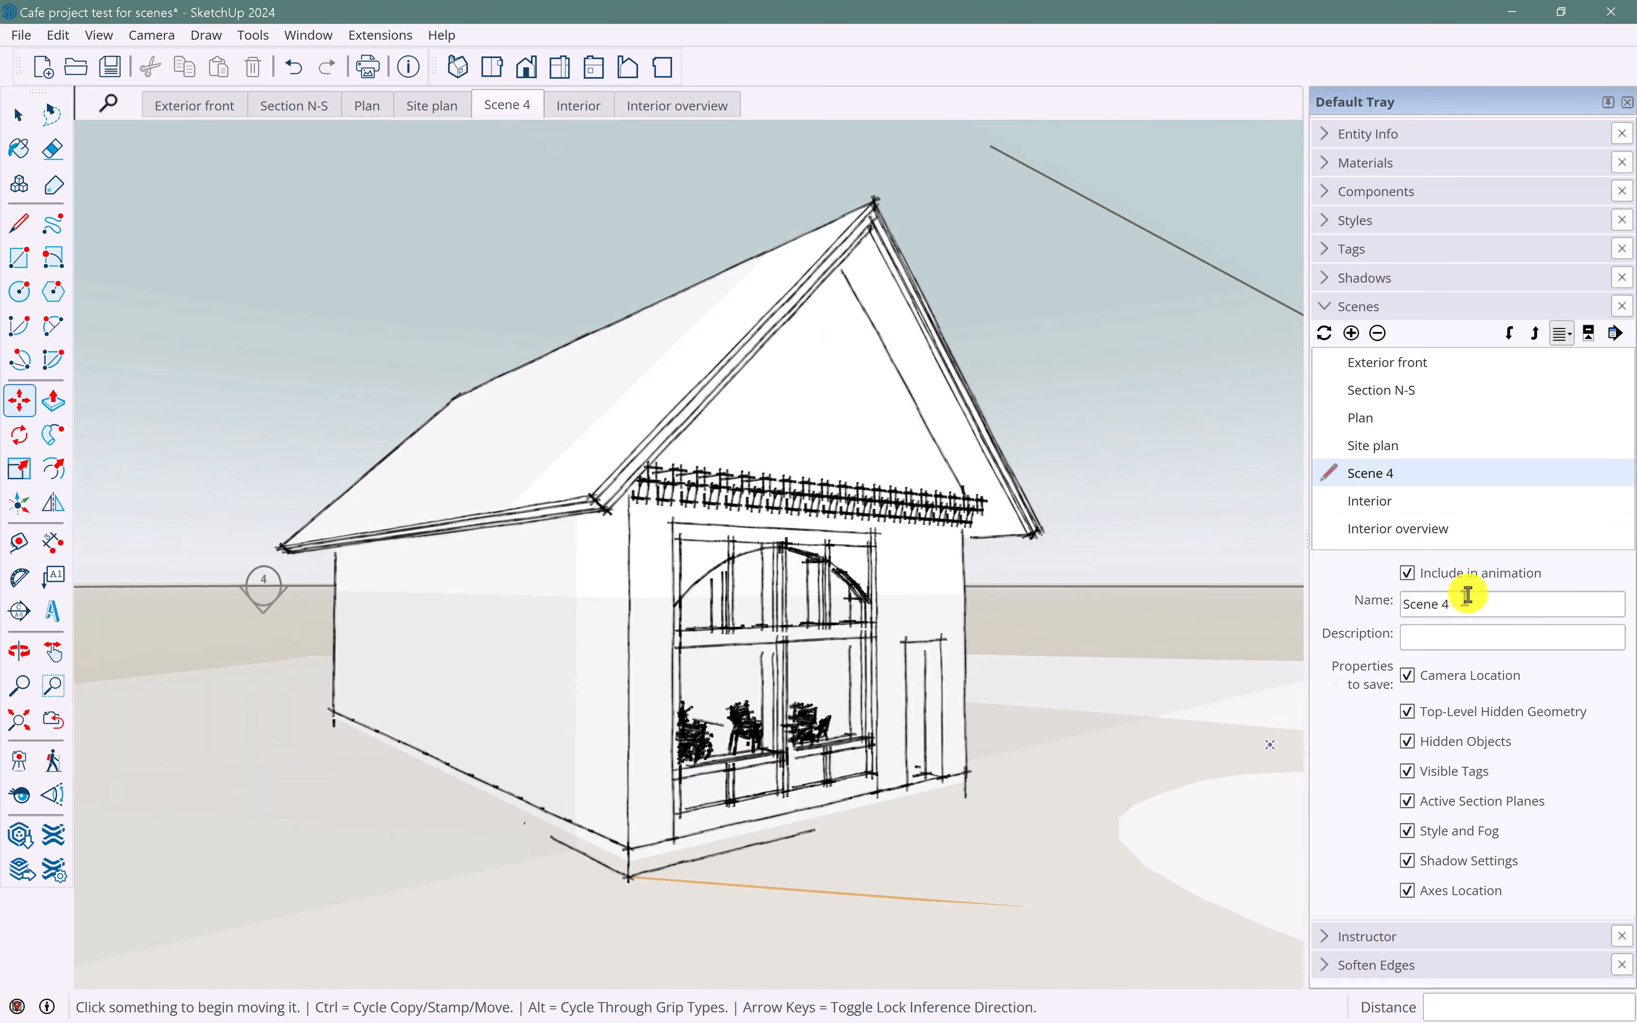
left_click_drag(1465, 602, 1412, 604)
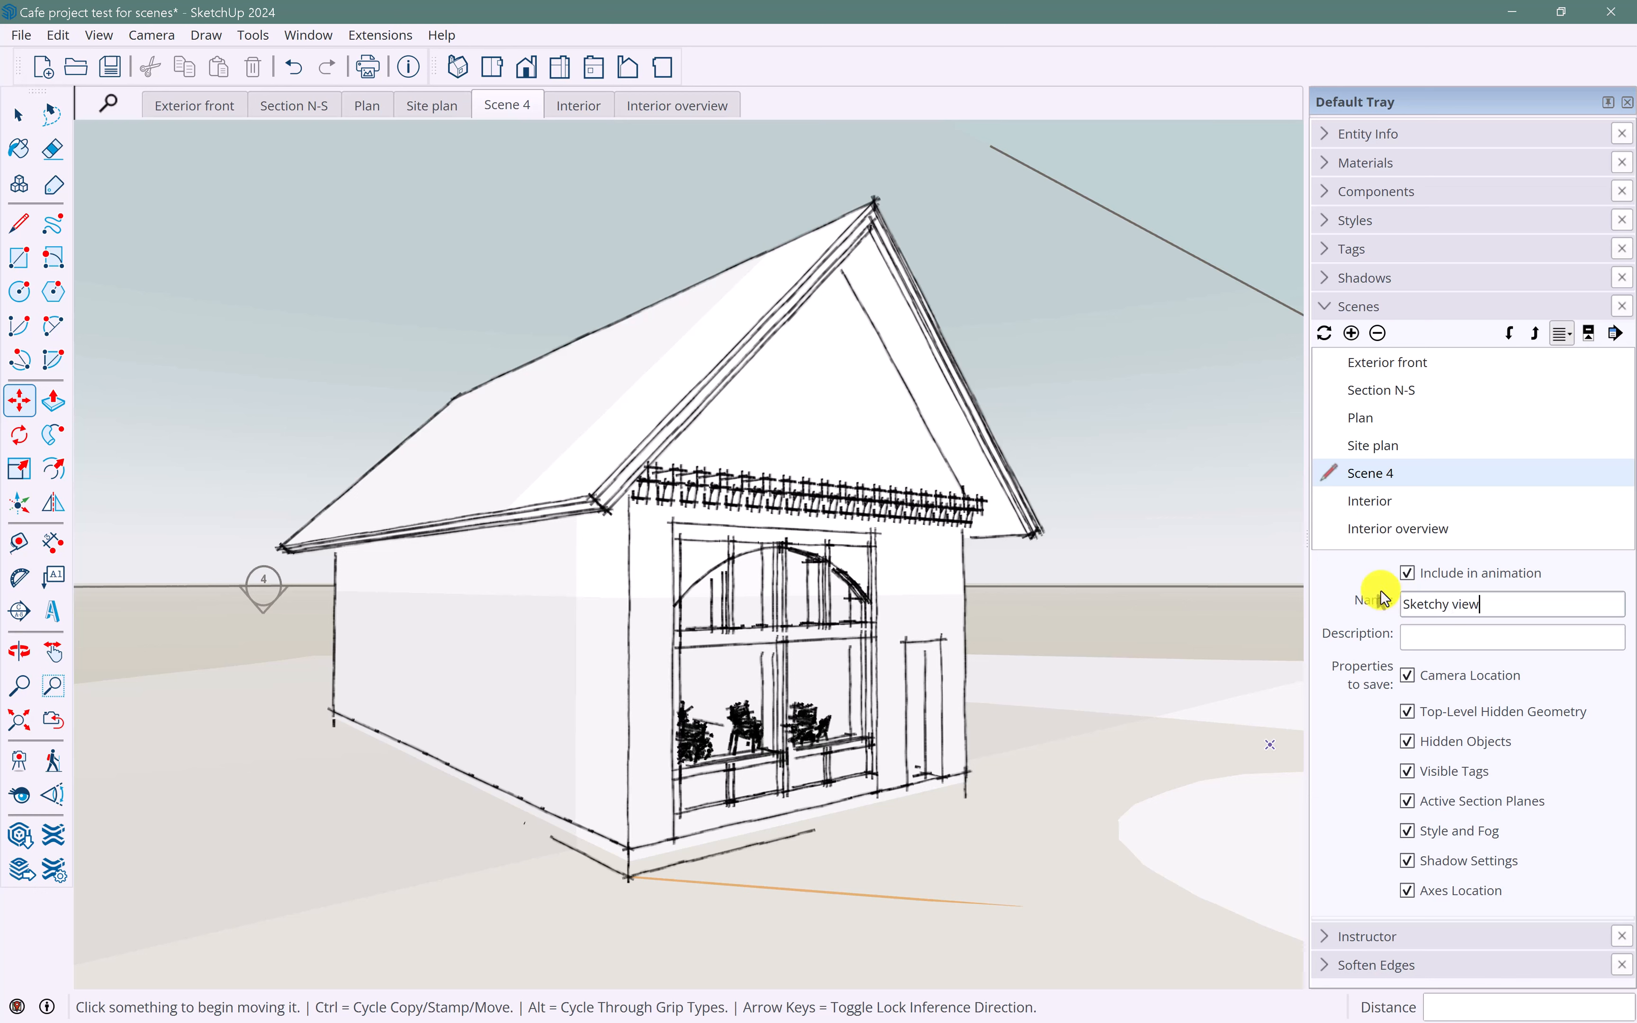
key("Return")
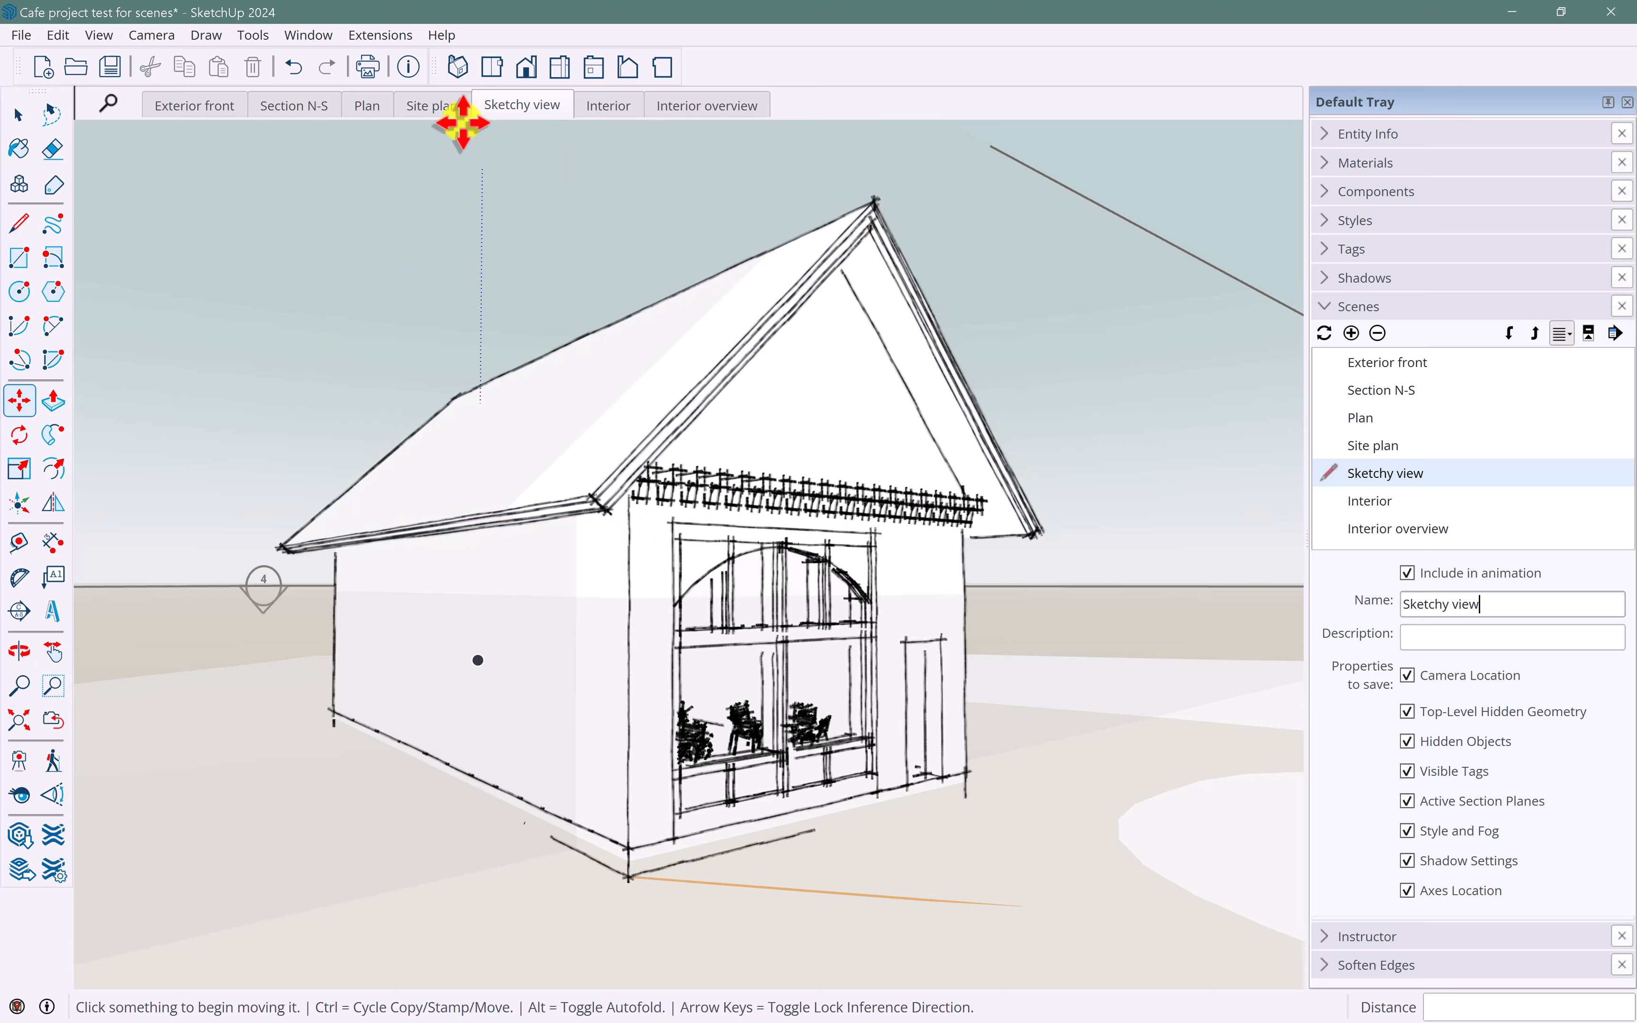
- Review the Site plan, Plan and Section N-S scenes one after another
left_click(427, 108)
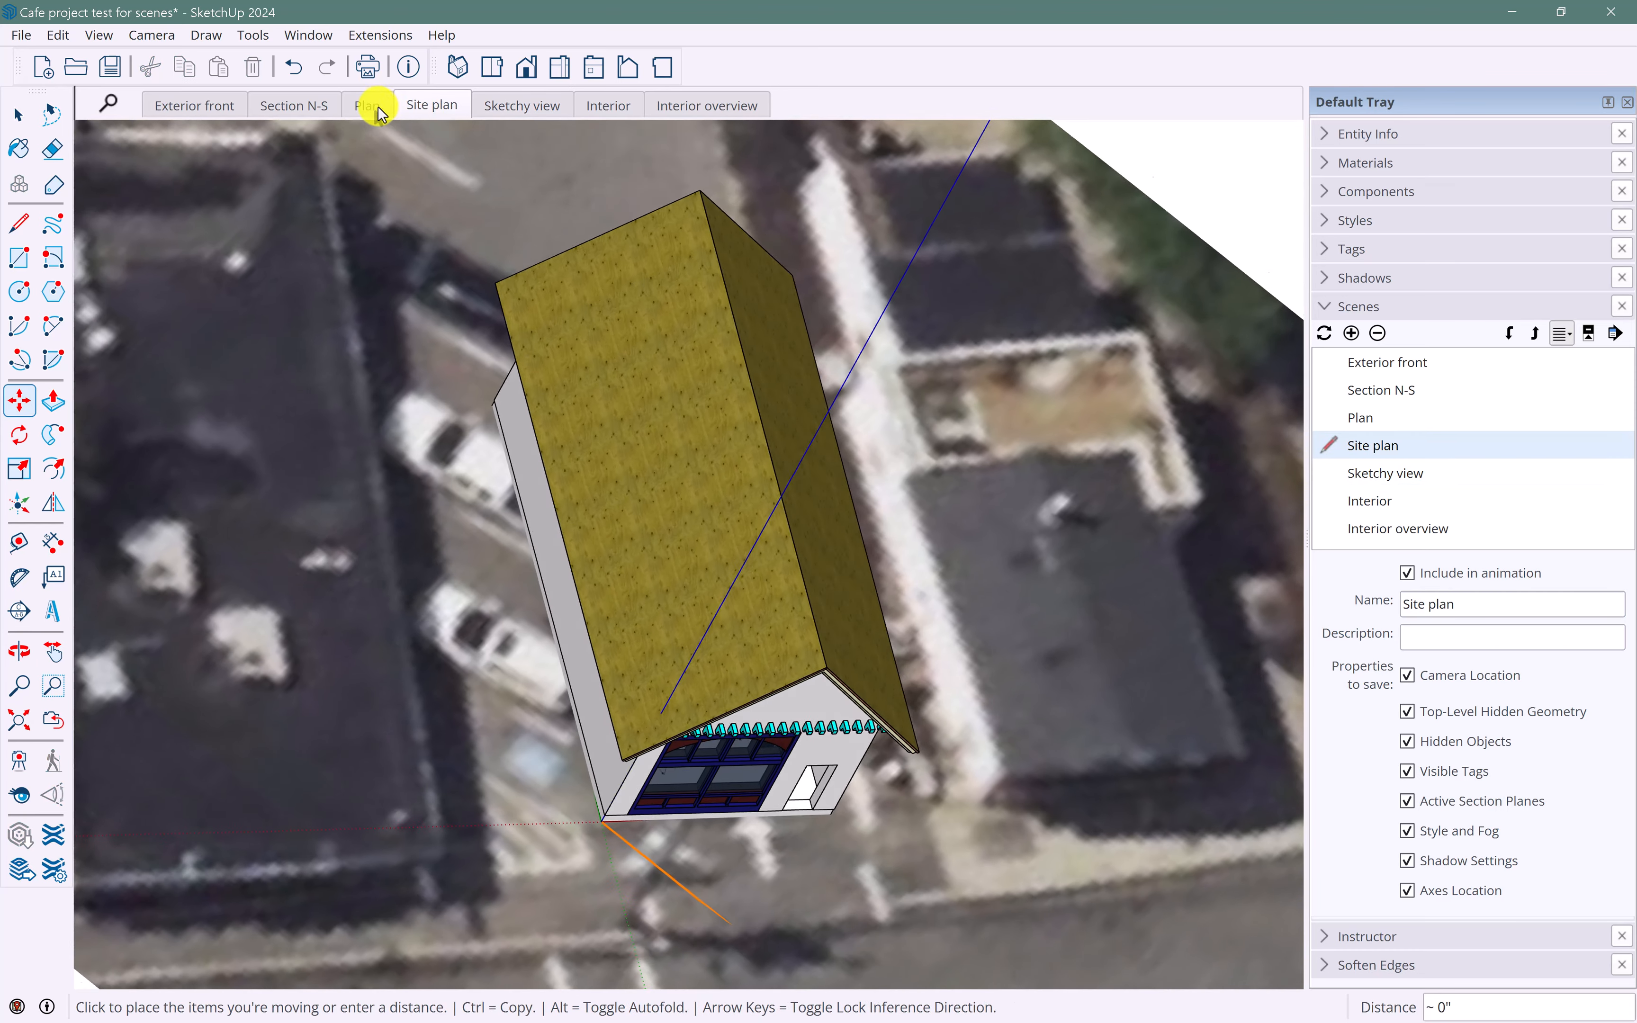
left_click(365, 105)
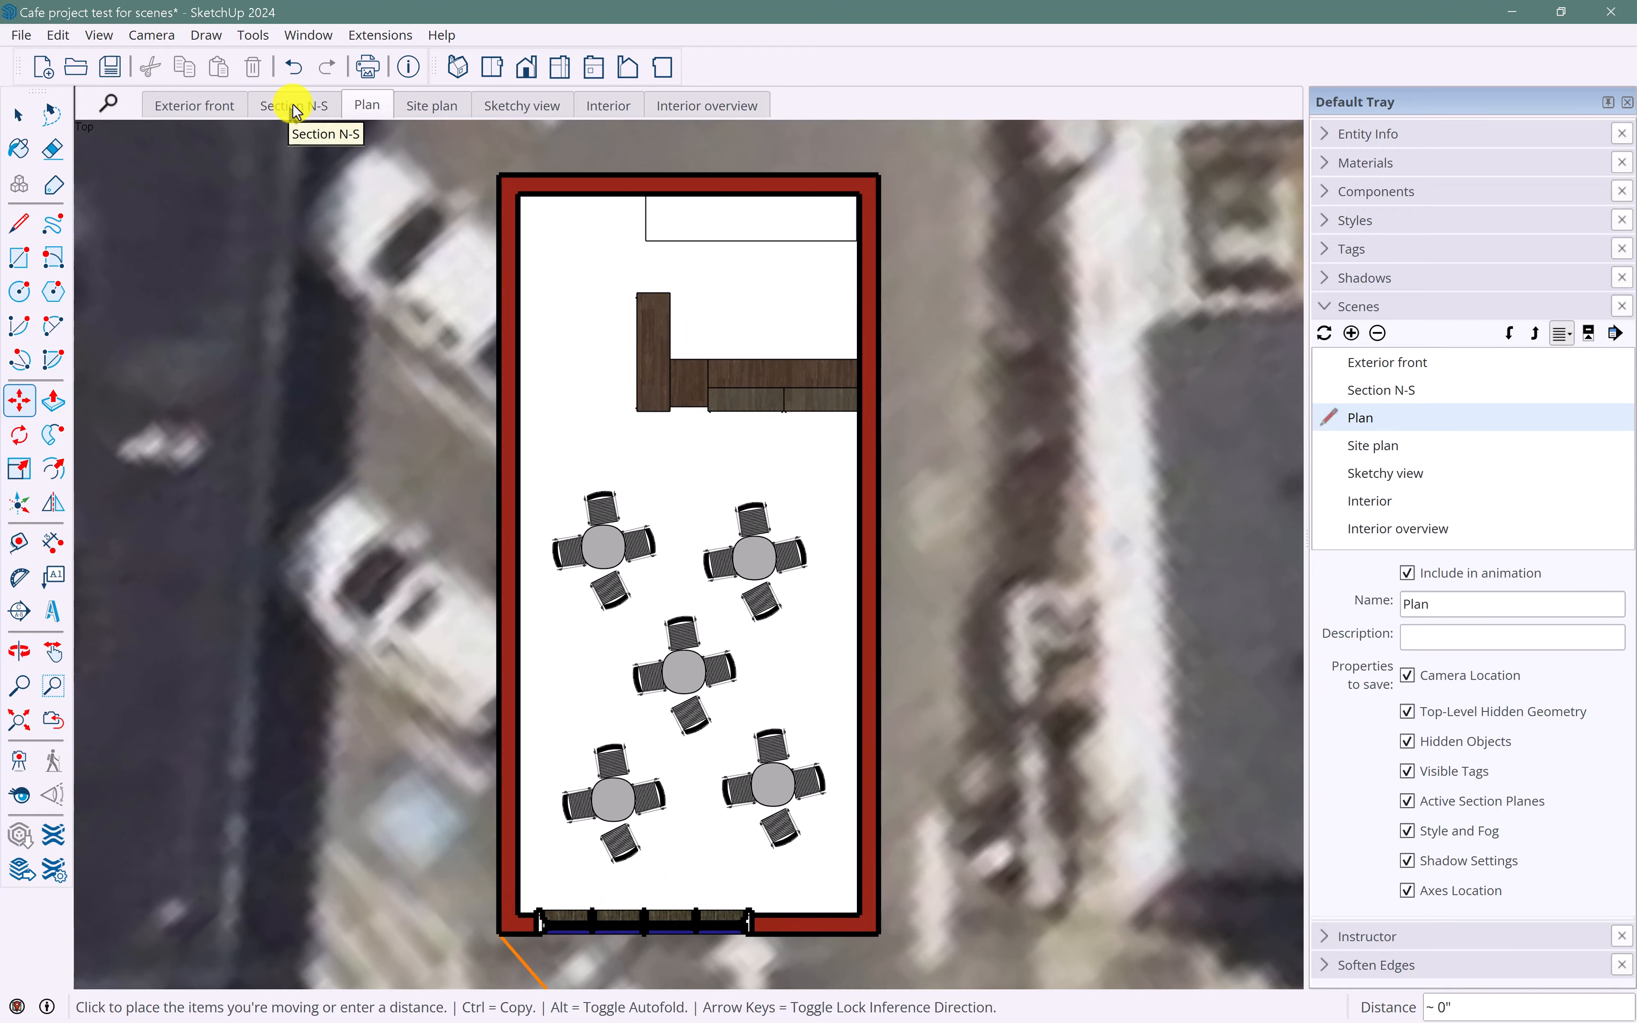
left_click(294, 108)
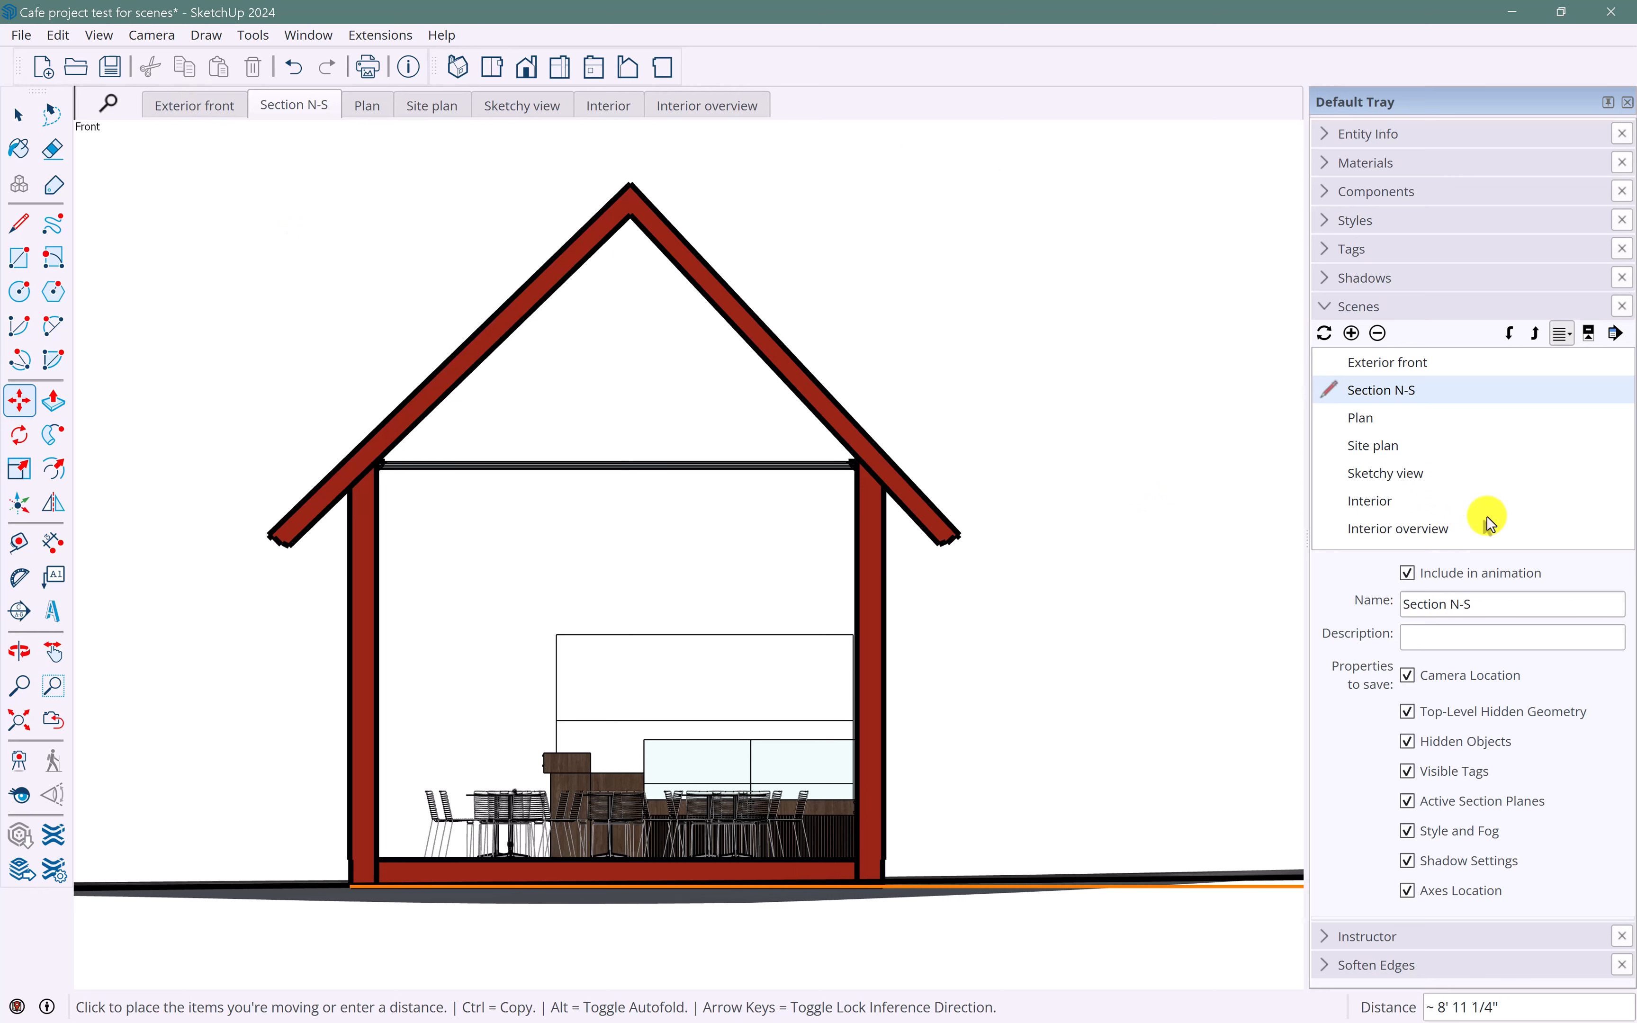
- Move the Sketchy view scene up the scene order to directly after Exterior front
left_click(1357, 371)
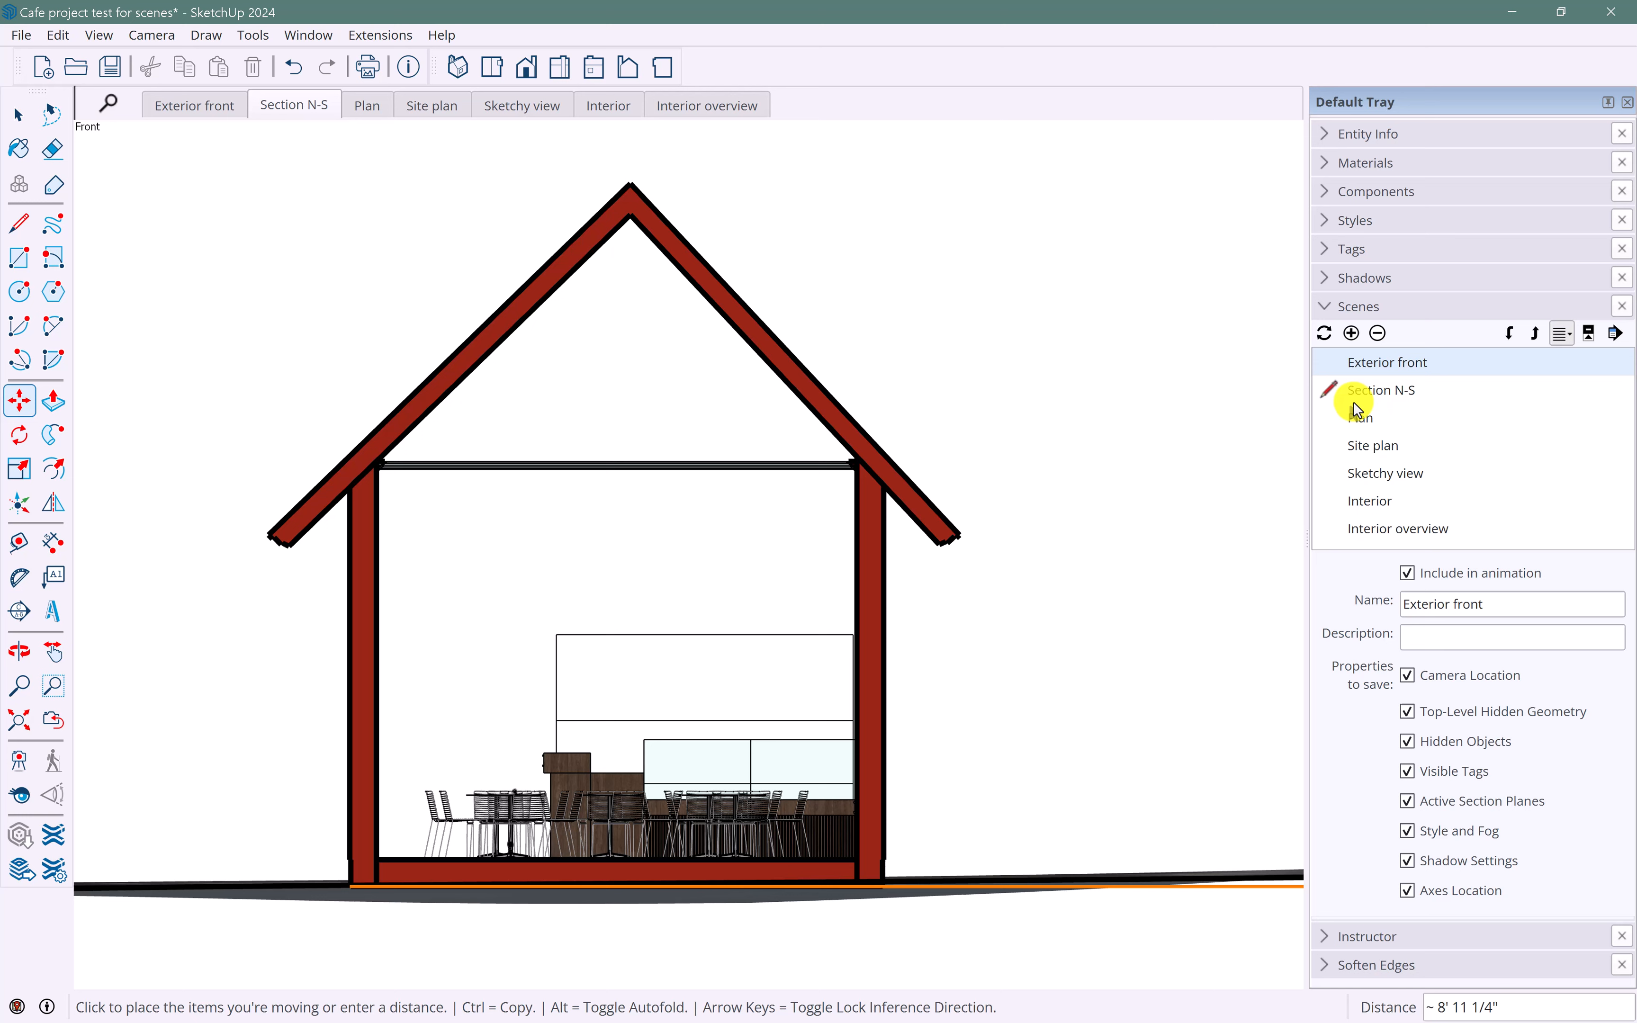
left_click(1369, 477)
left_click(1536, 334)
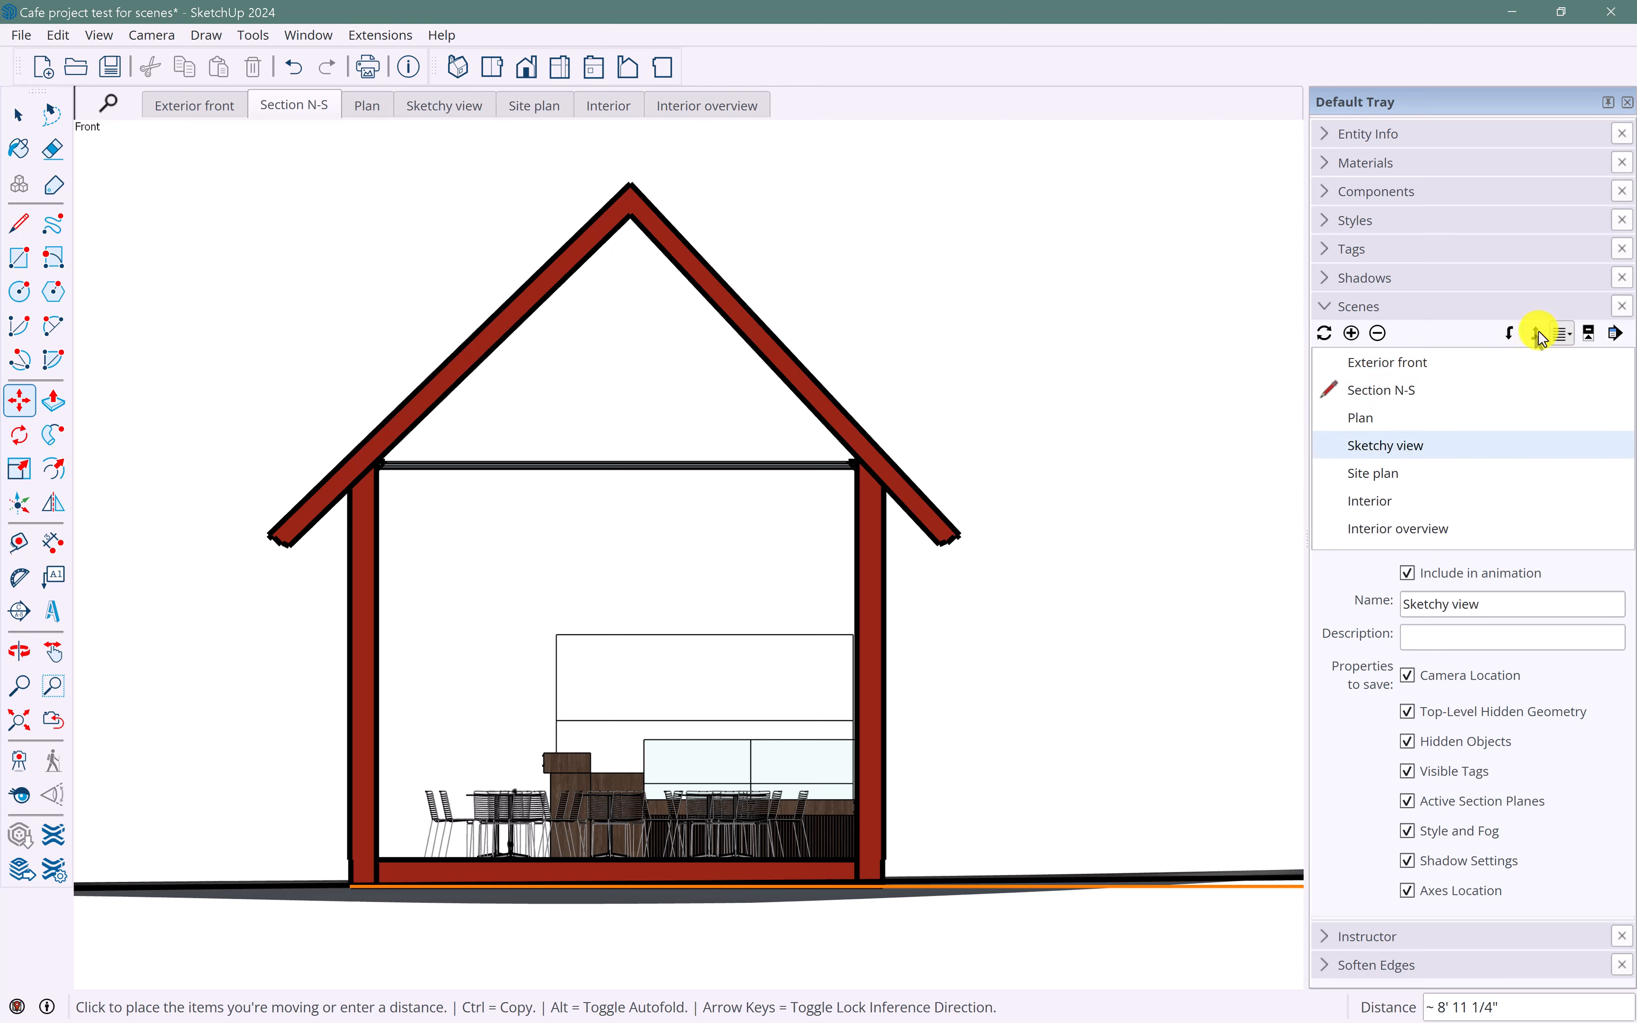
left_click(1536, 333)
left_click(1536, 333)
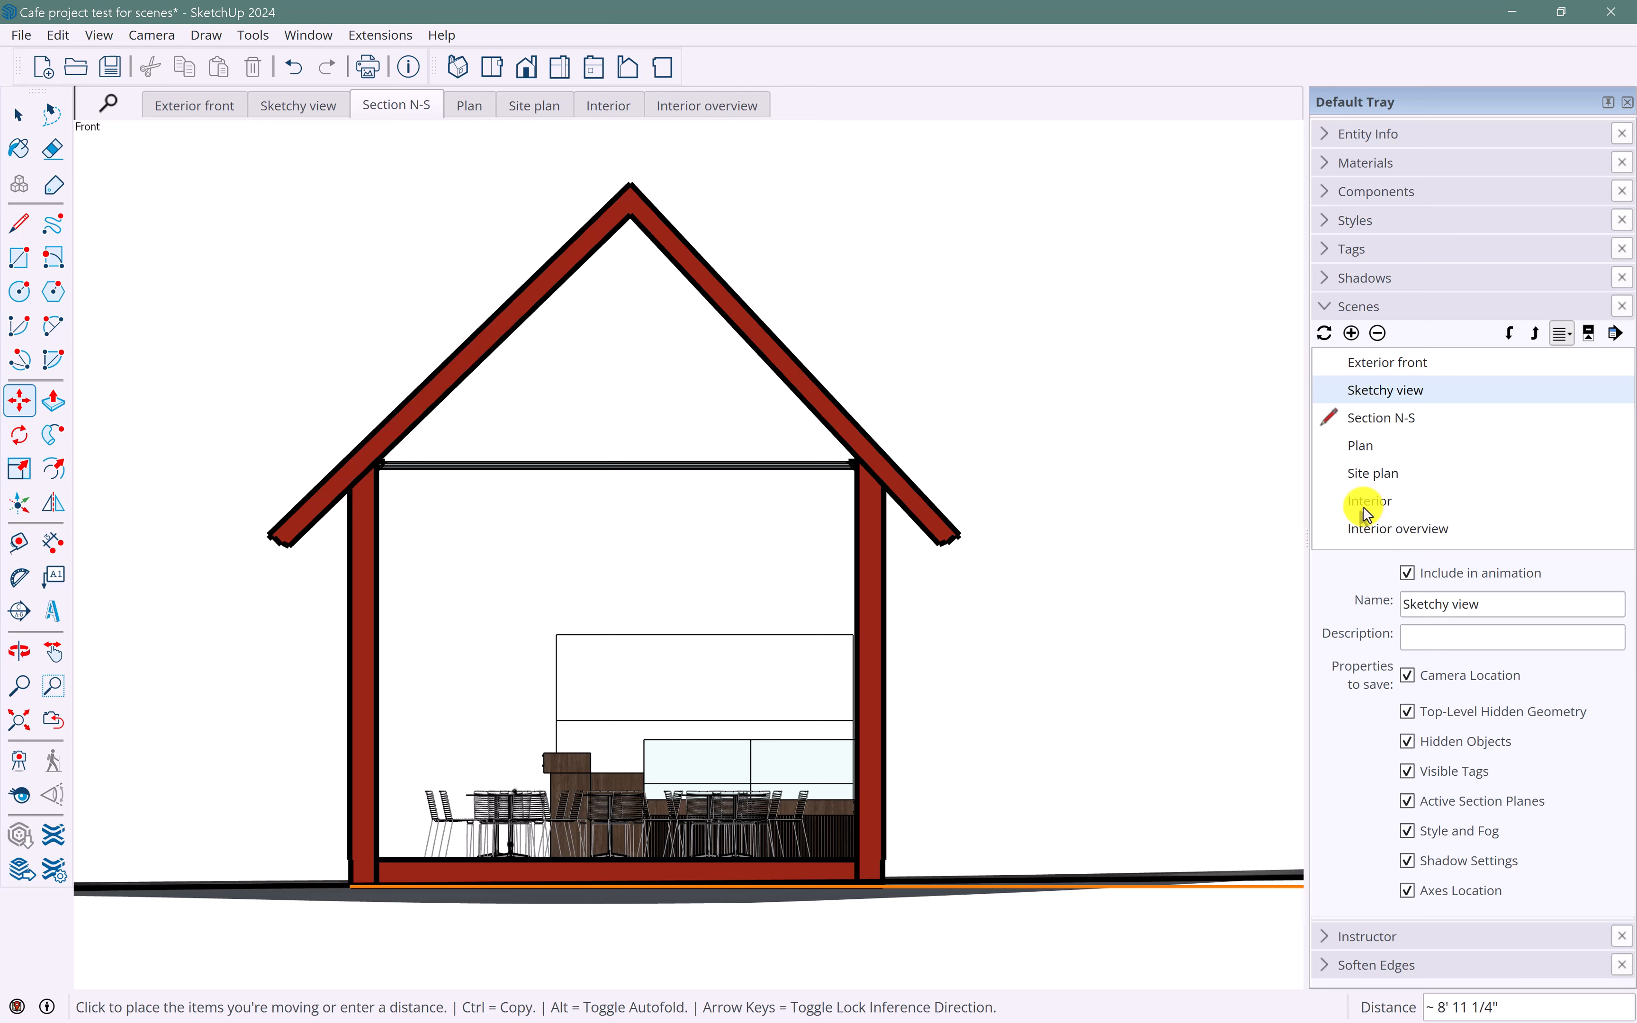
- Move the Interior overview scene up the scene order to directly after Sketchy view
left_click(1370, 531)
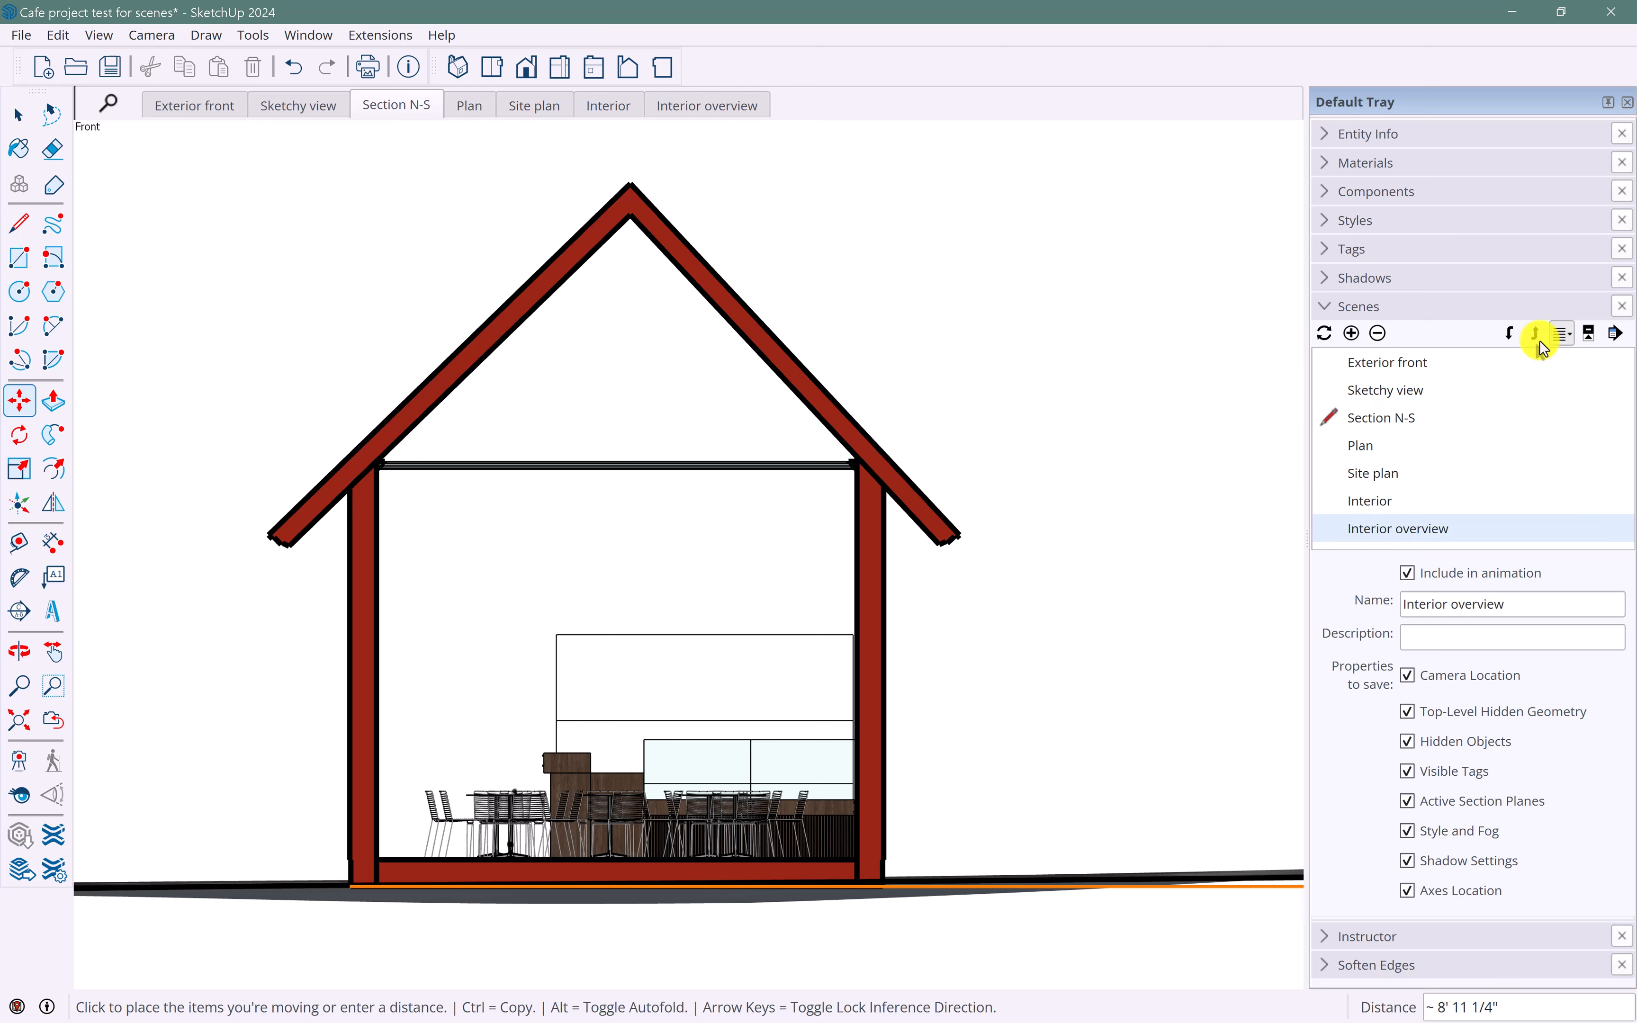
left_click(1537, 334)
left_click(1536, 333)
left_click(1536, 333)
left_click(1536, 333)
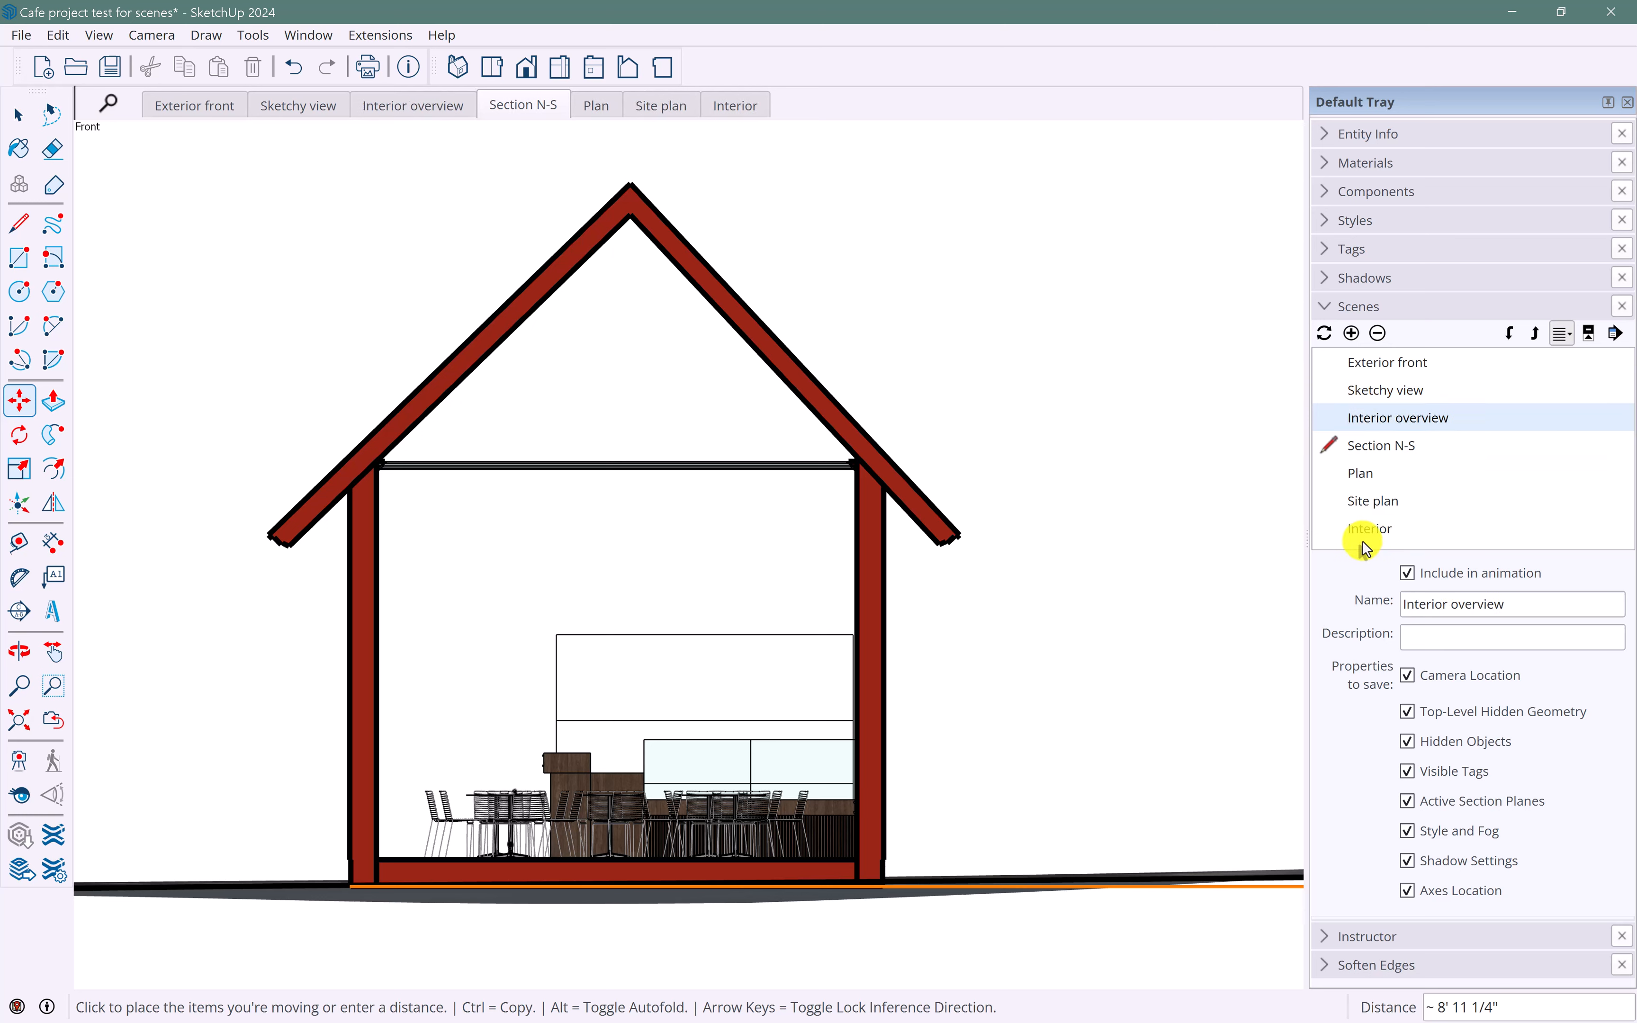
- Move the Interior scene up the scene order to directly after Interior overview
left_click(1367, 530)
left_click(1530, 333)
left_click(1530, 333)
left_click(1530, 334)
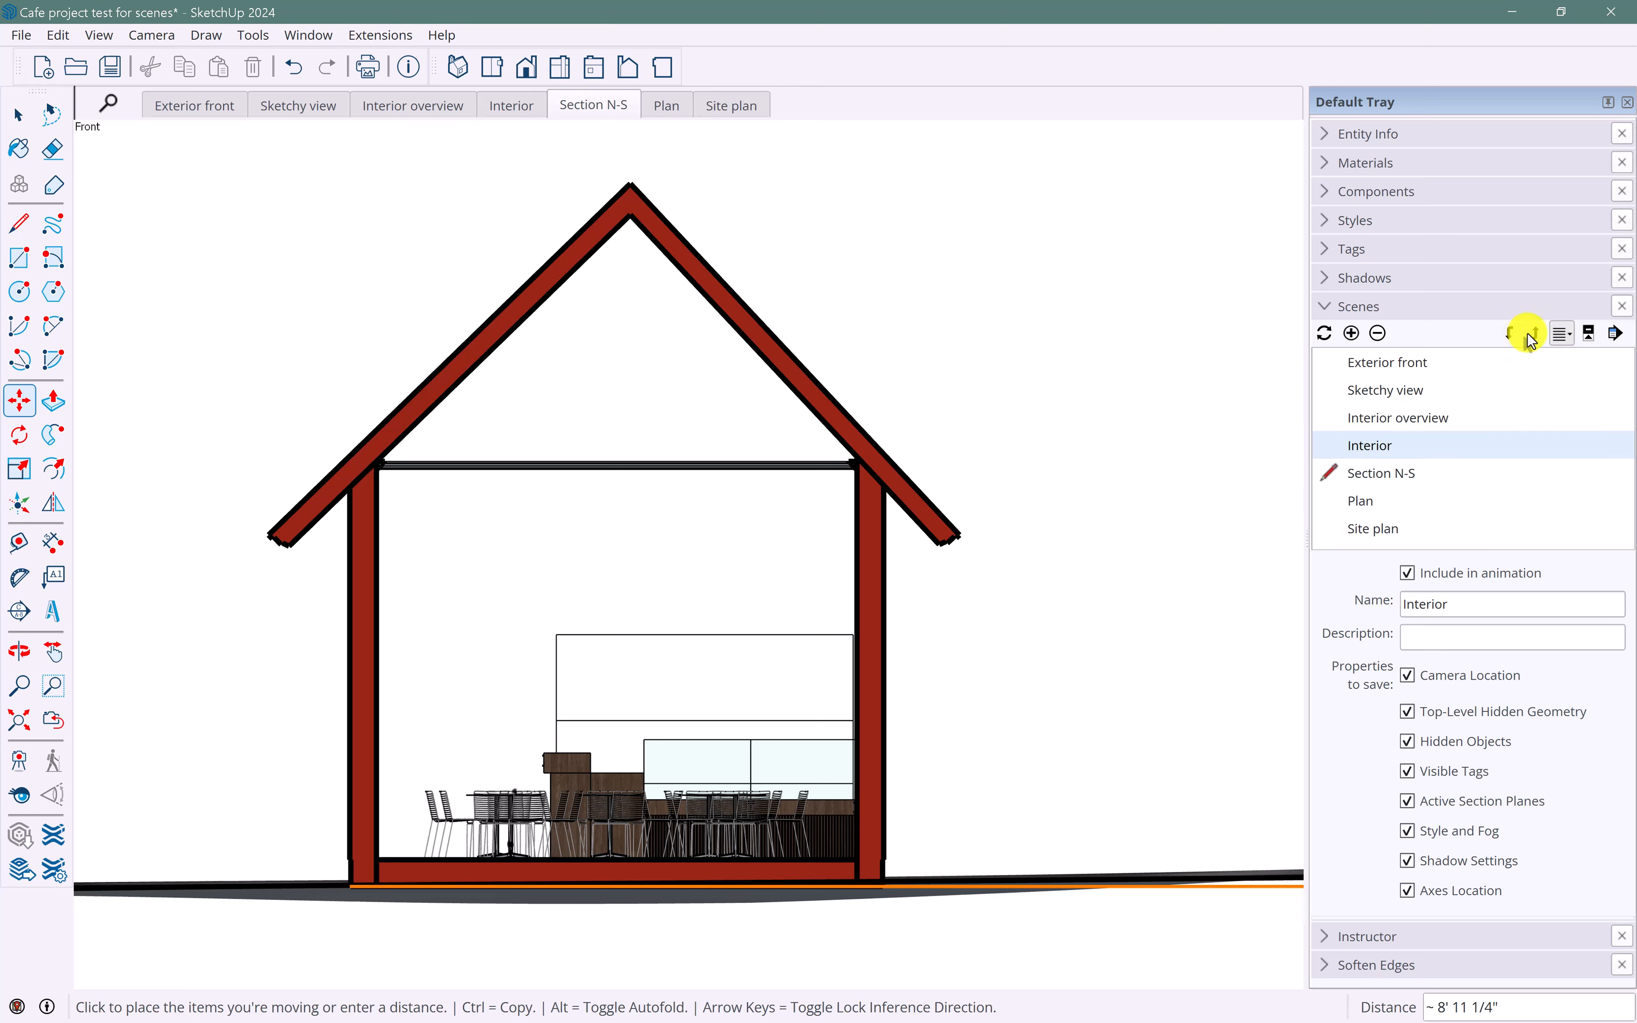
- Move the Site plan scene up the scene order, ahead of Section N-S and Plan
left_click(1377, 485)
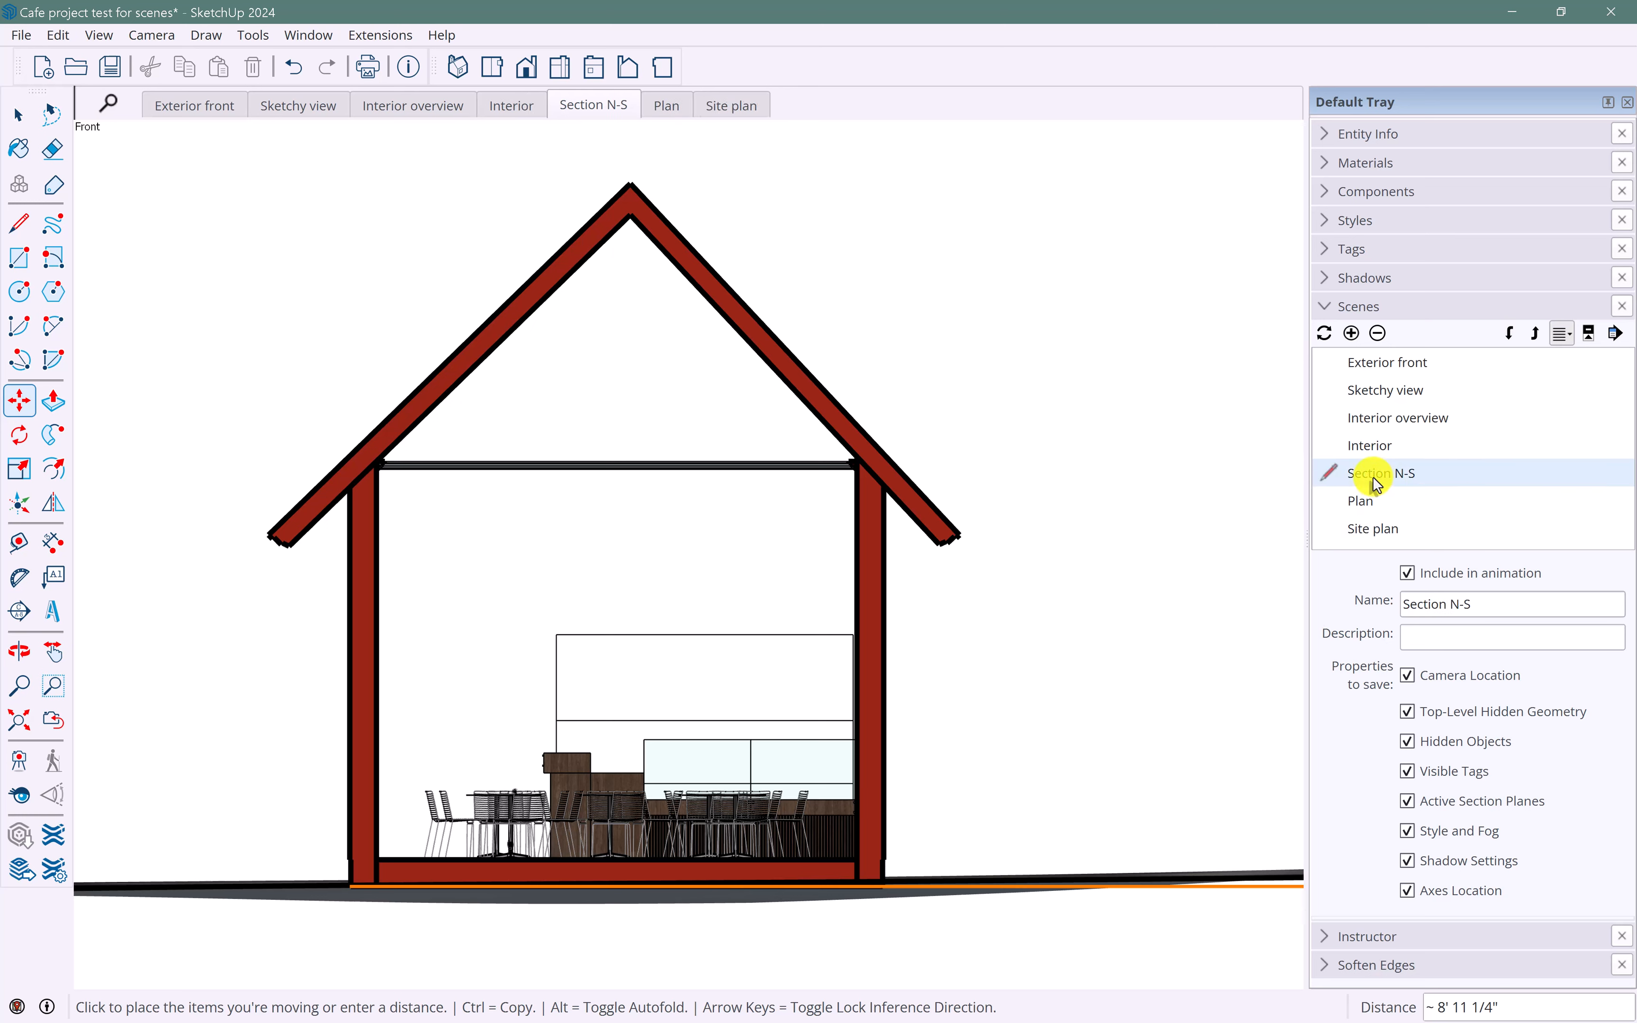
left_click(1380, 529)
left_click(1378, 501, "shift")
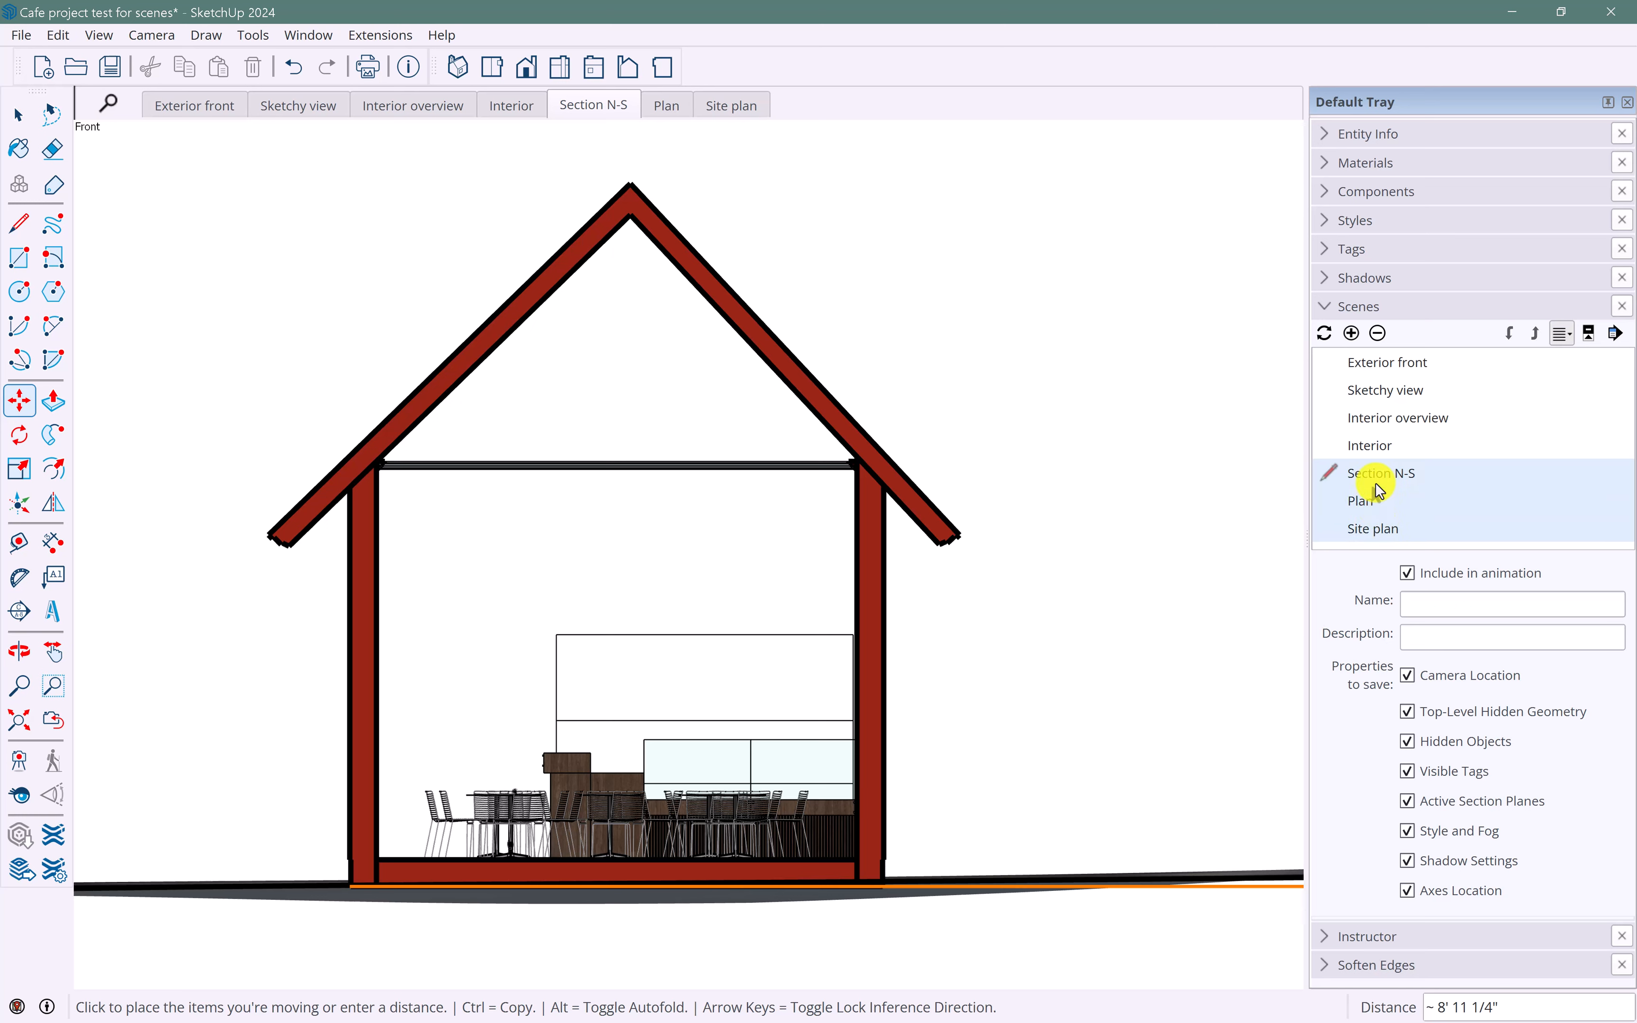
left_click(1380, 529)
left_click(1534, 333)
left_click(1534, 333)
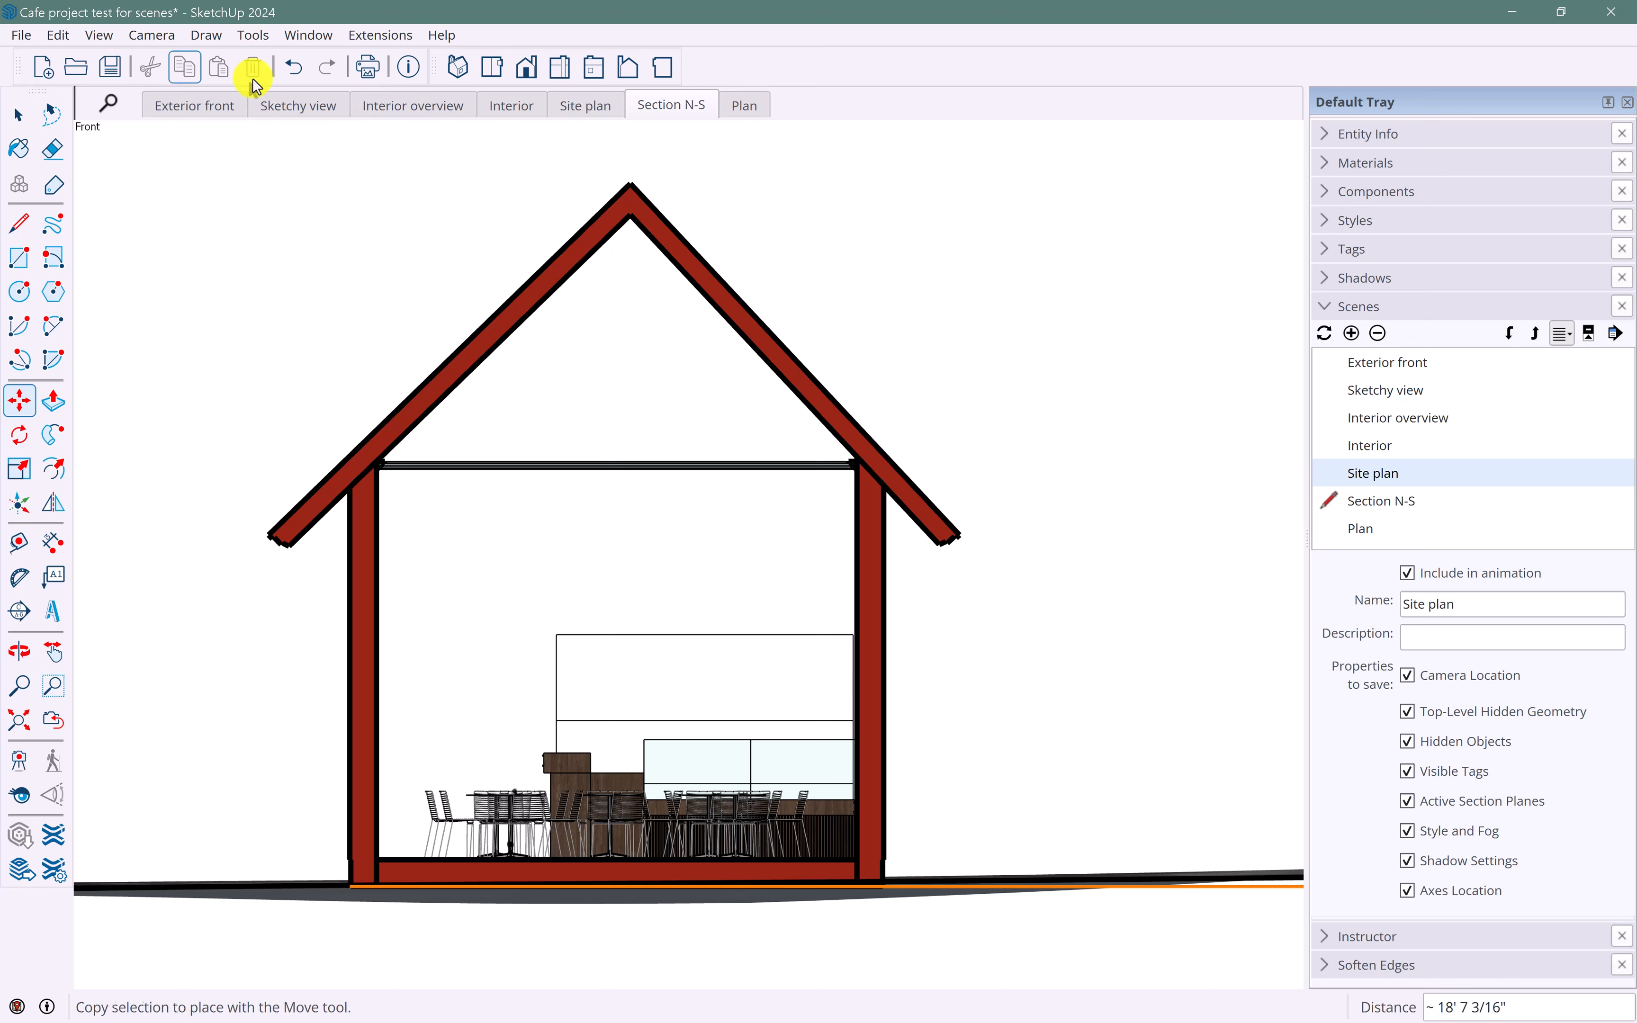
- Play the animation through the reordered scenes and stop it after watching the transitions
right_click(670, 108)
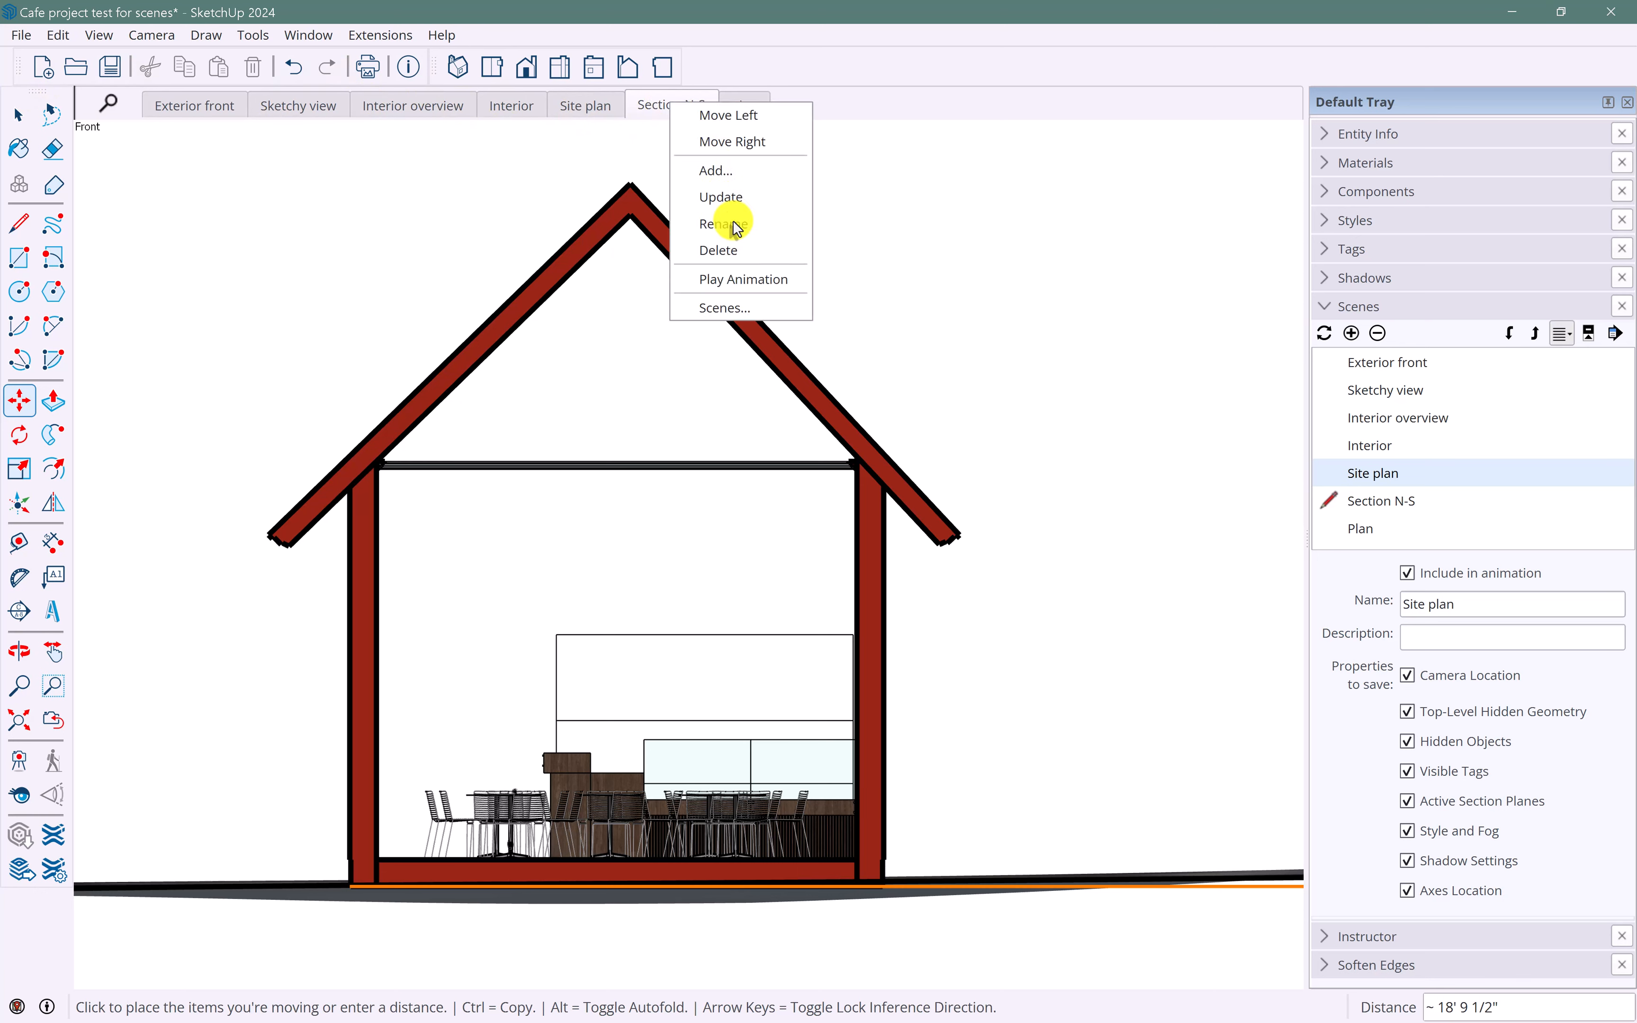
left_click(748, 278)
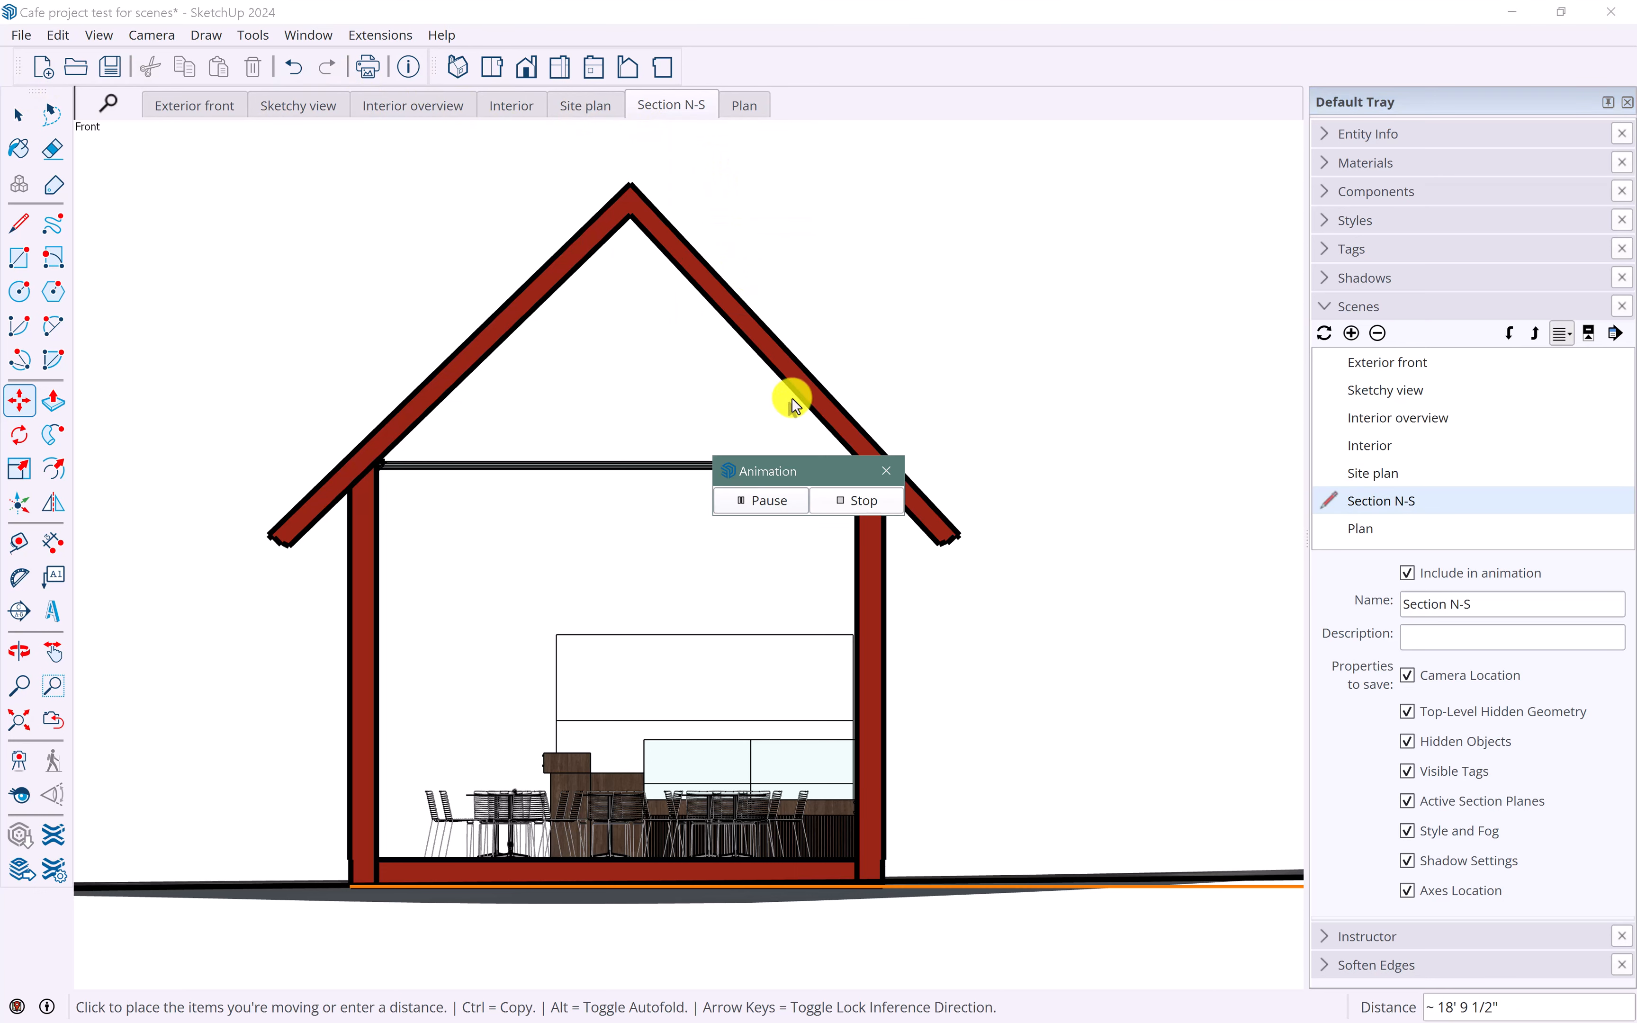
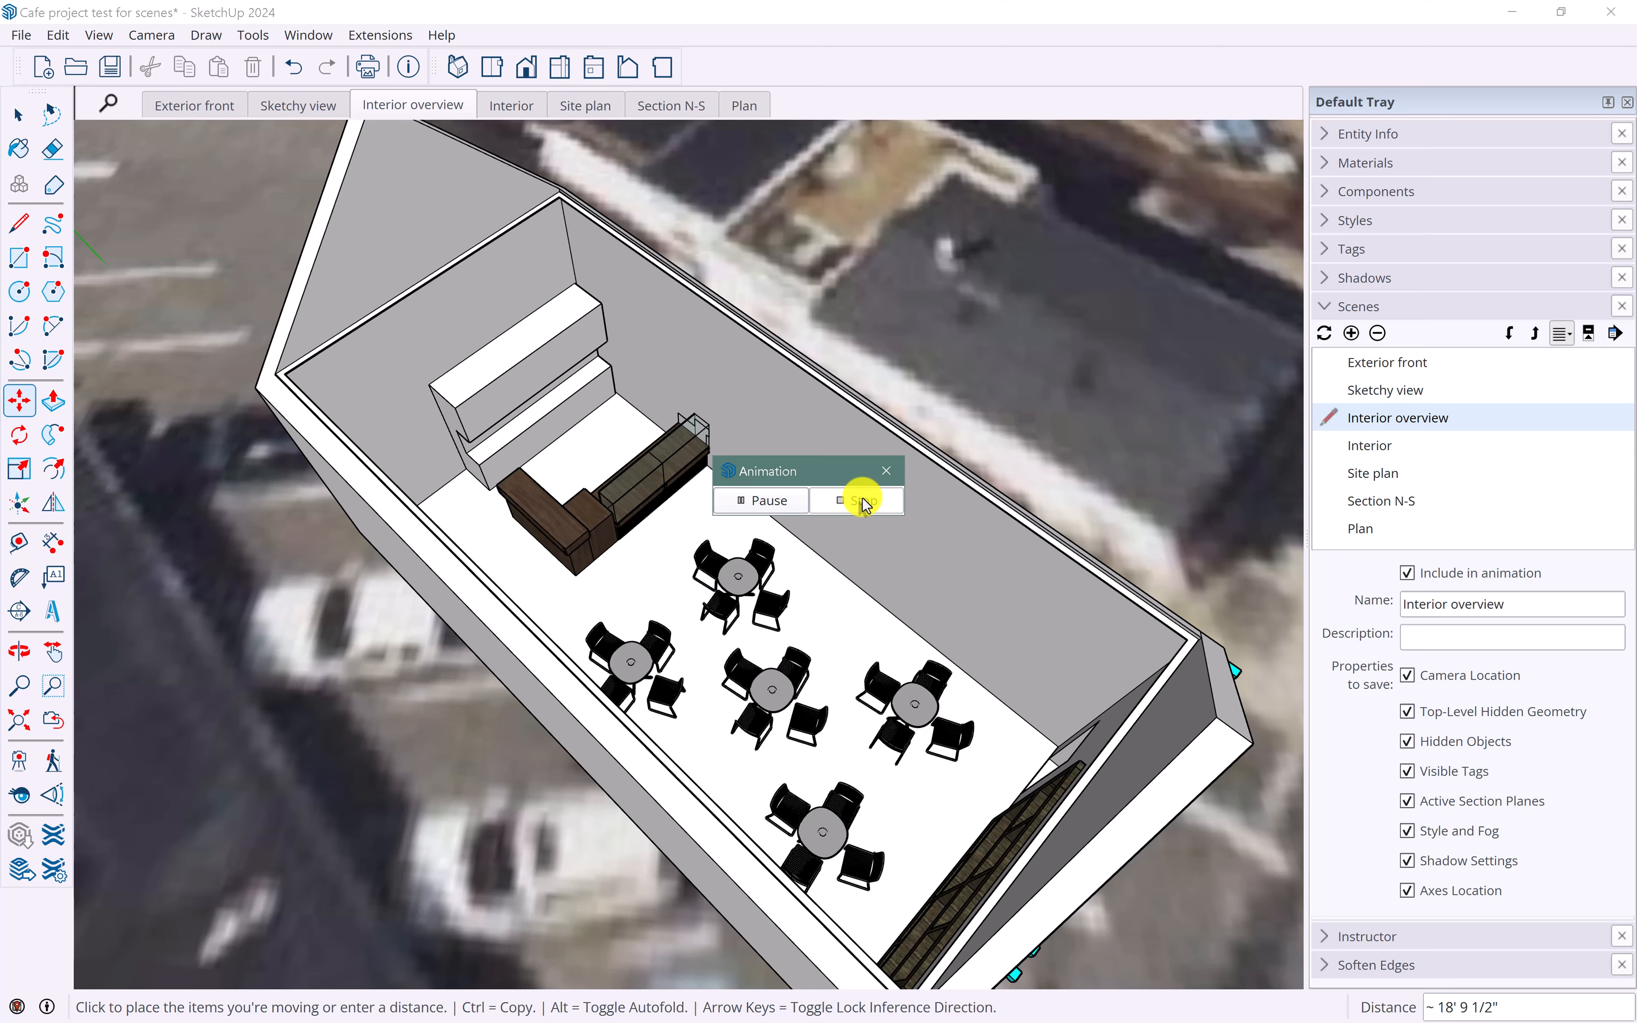
left_click(863, 501)
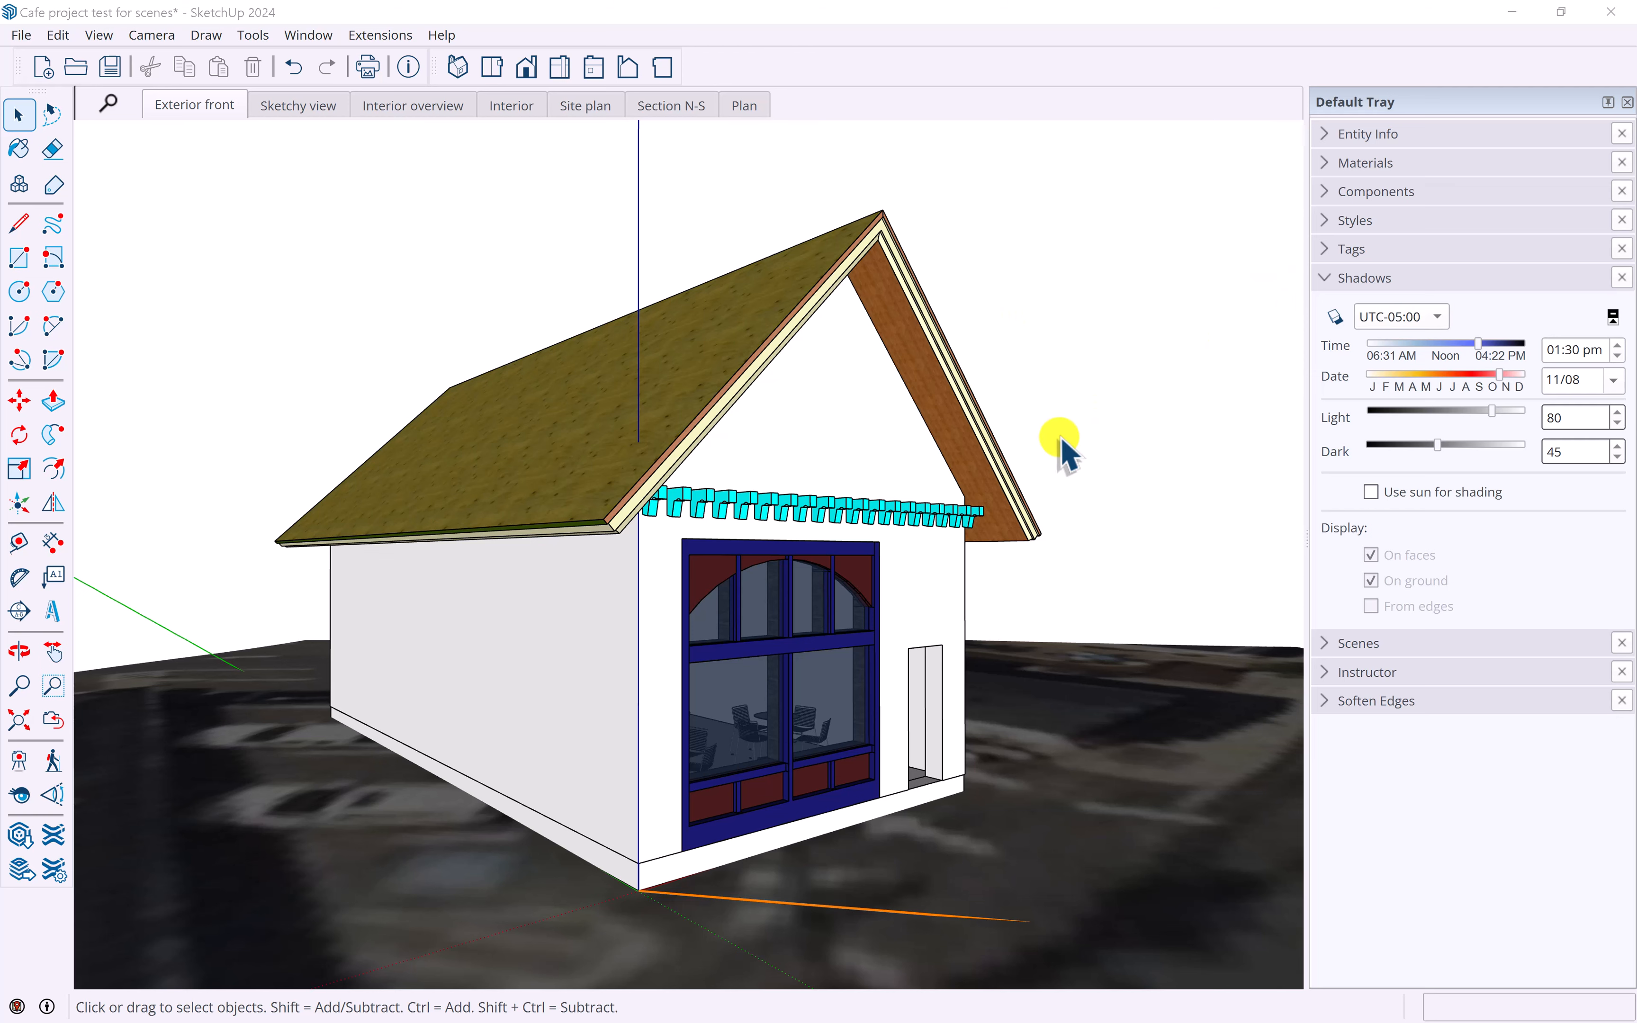
- Switch the camera to parallel projection and orbit to a high, angled view of the cafe and its site
middle_click_drag(934, 477, 970, 528)
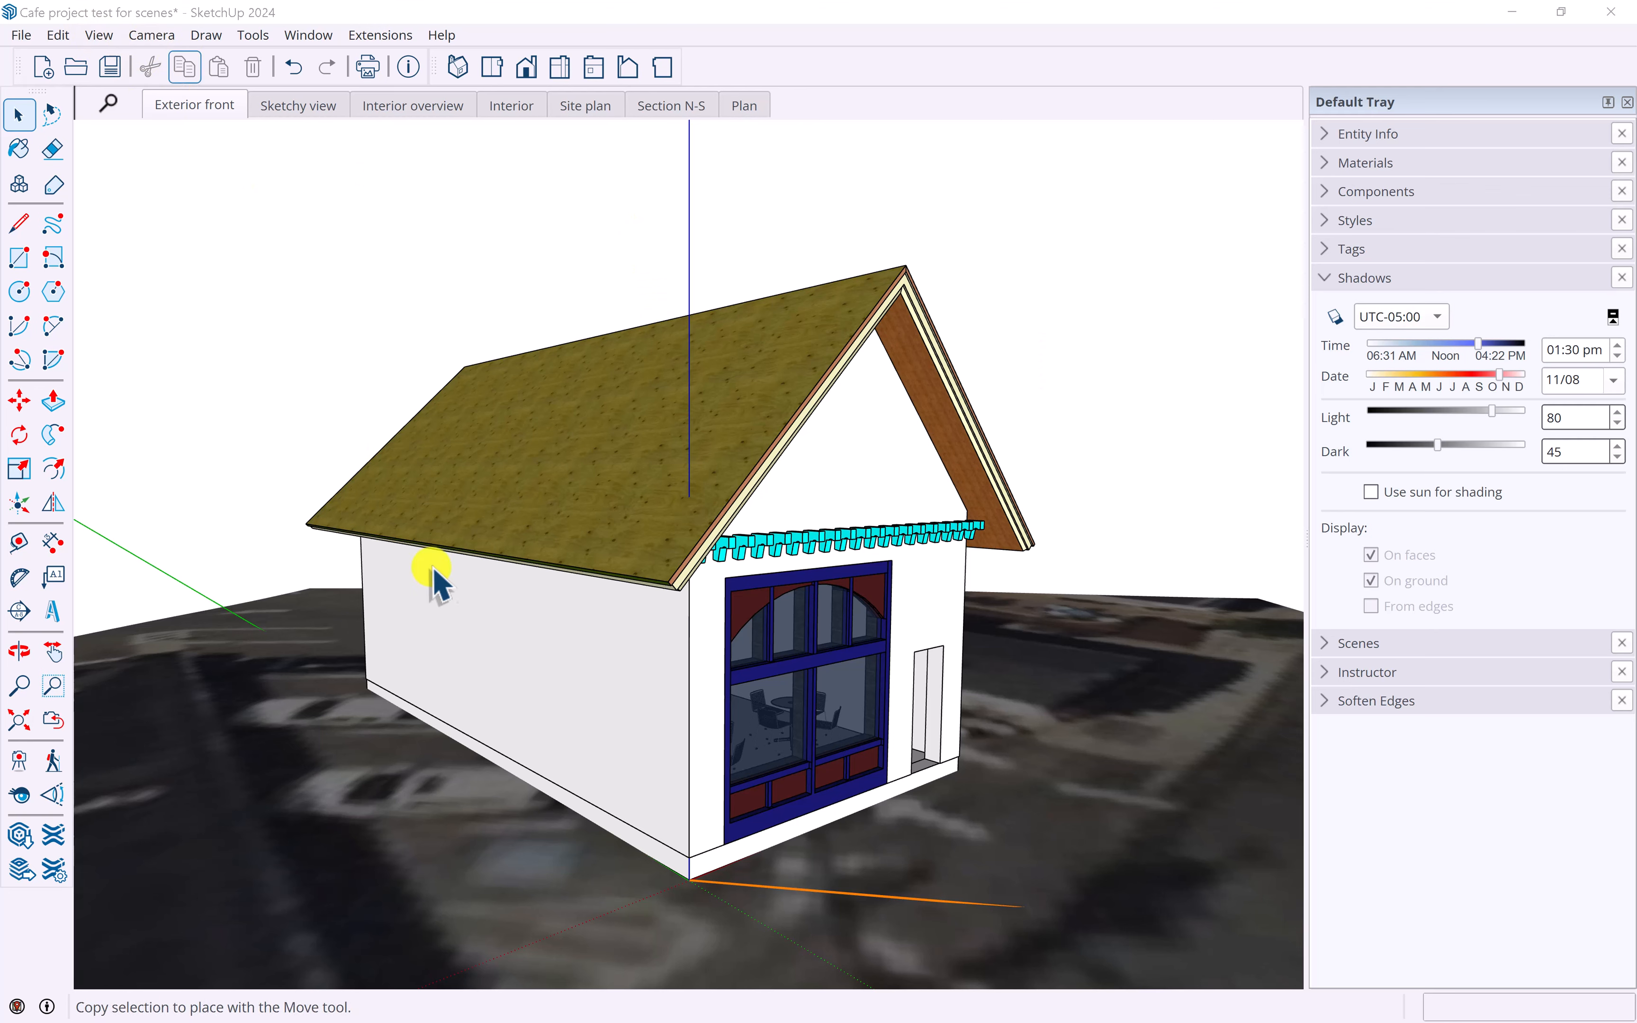
middle_click_drag(431, 574, 440, 637)
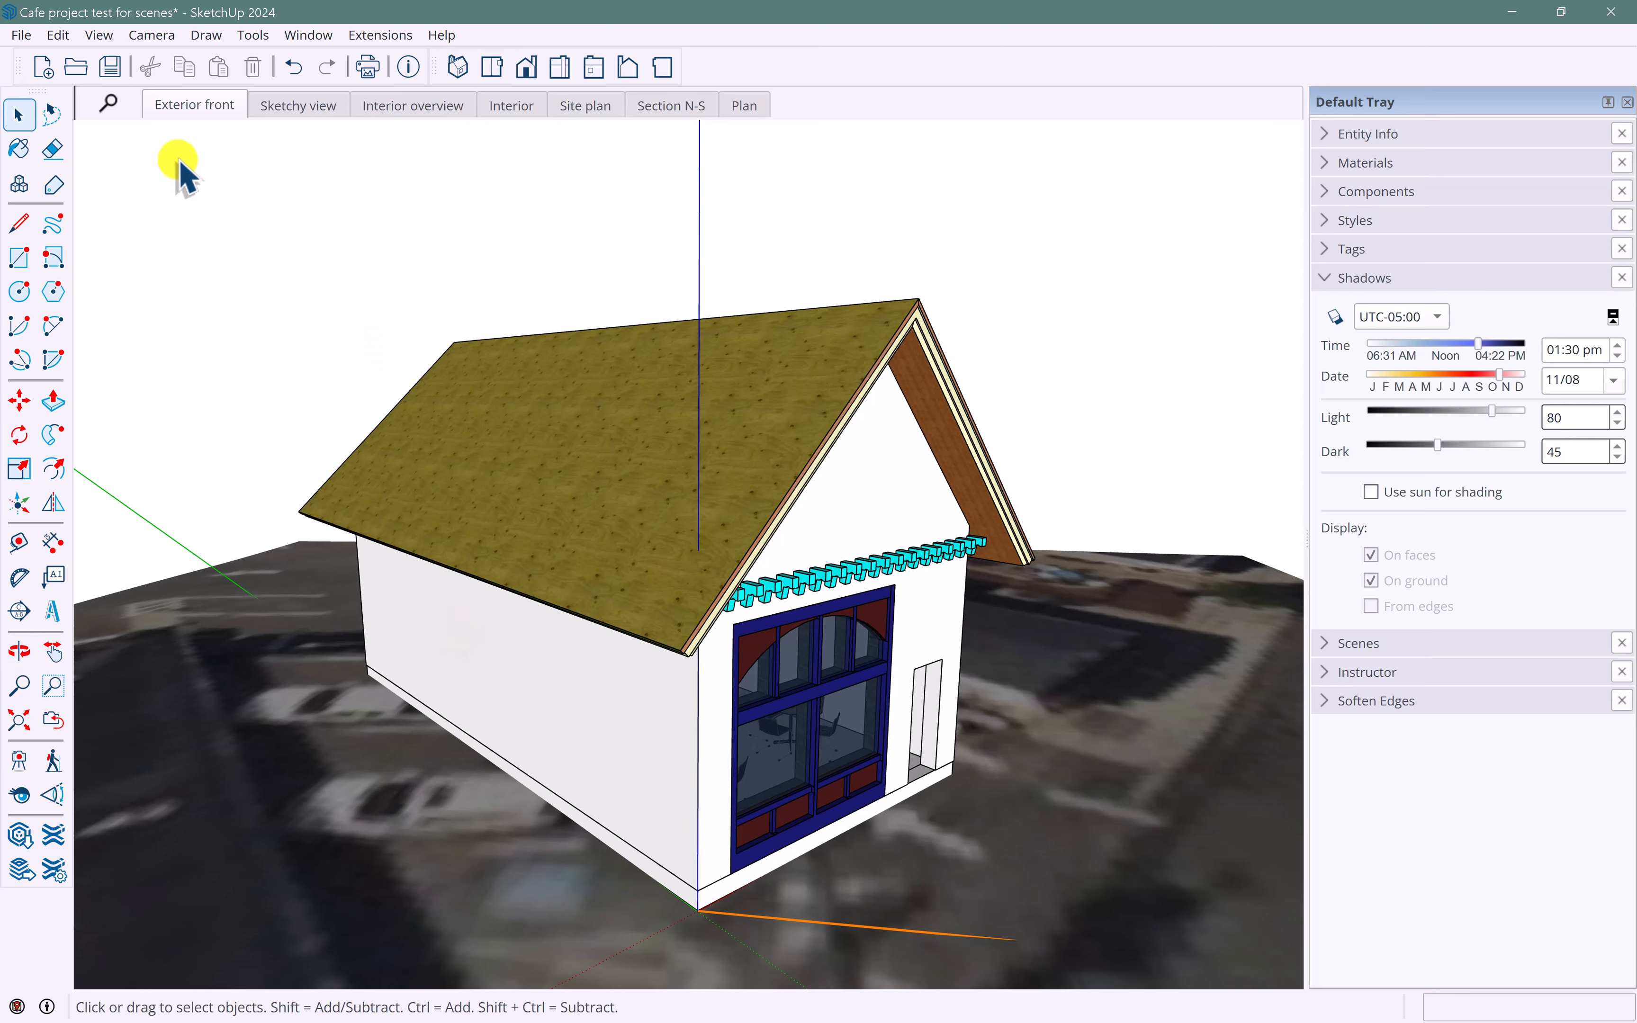
left_click(150, 36)
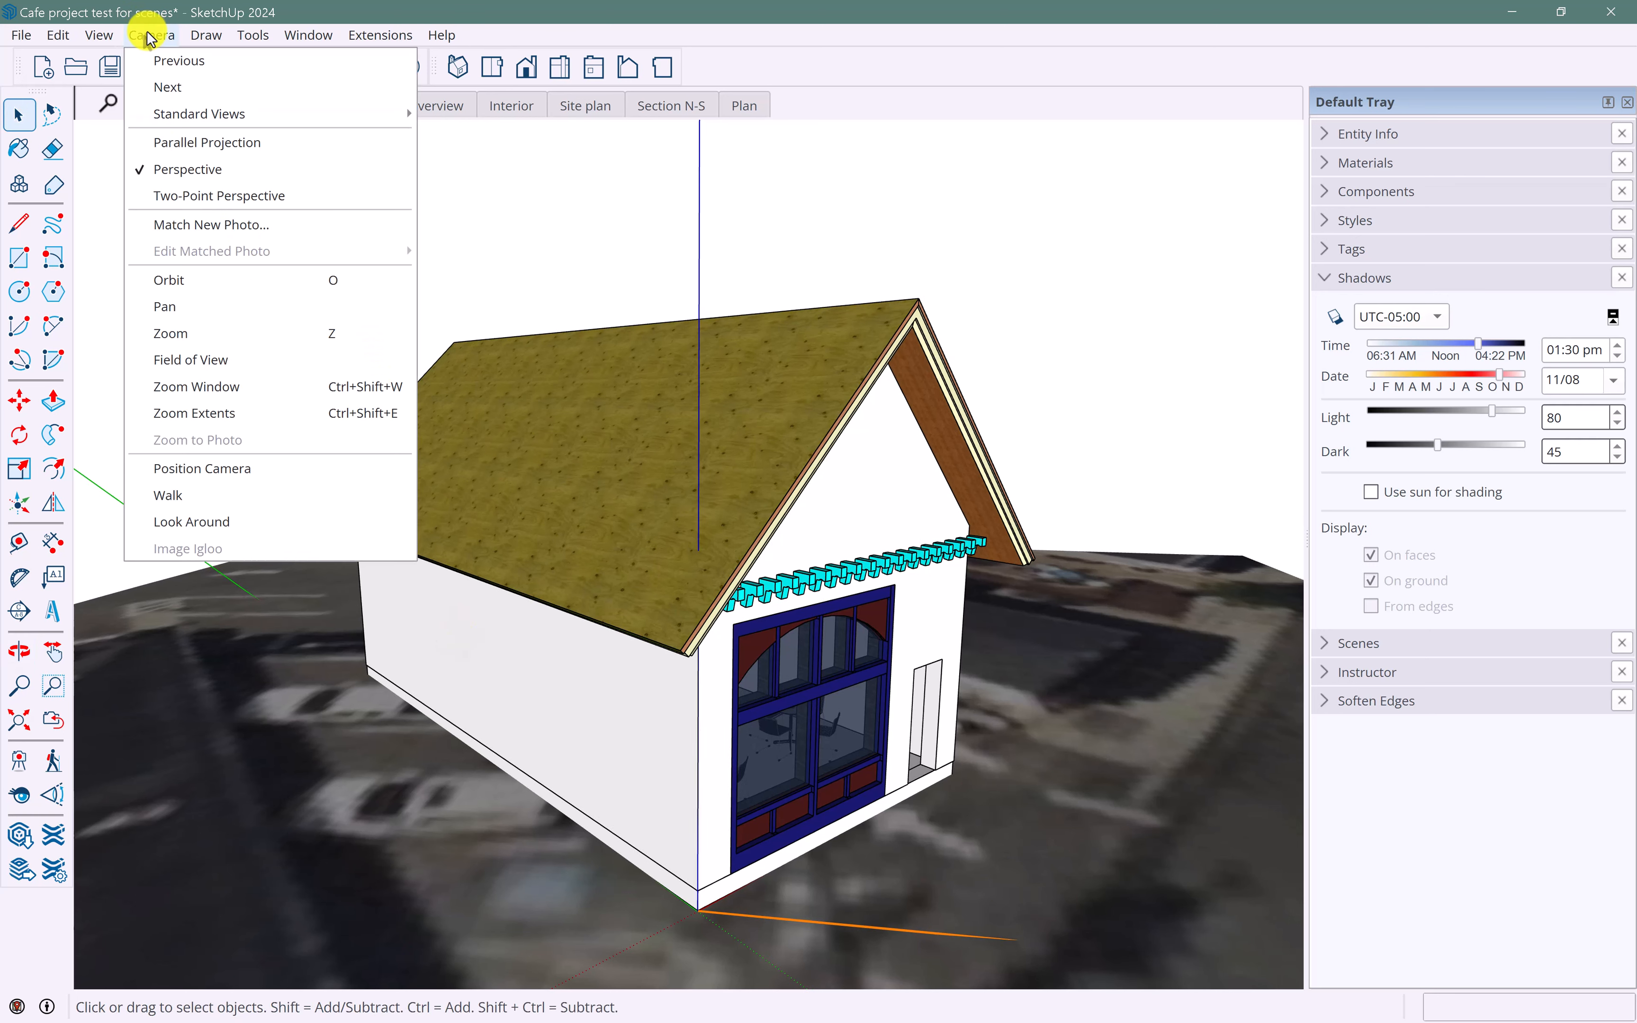
left_click(186, 144)
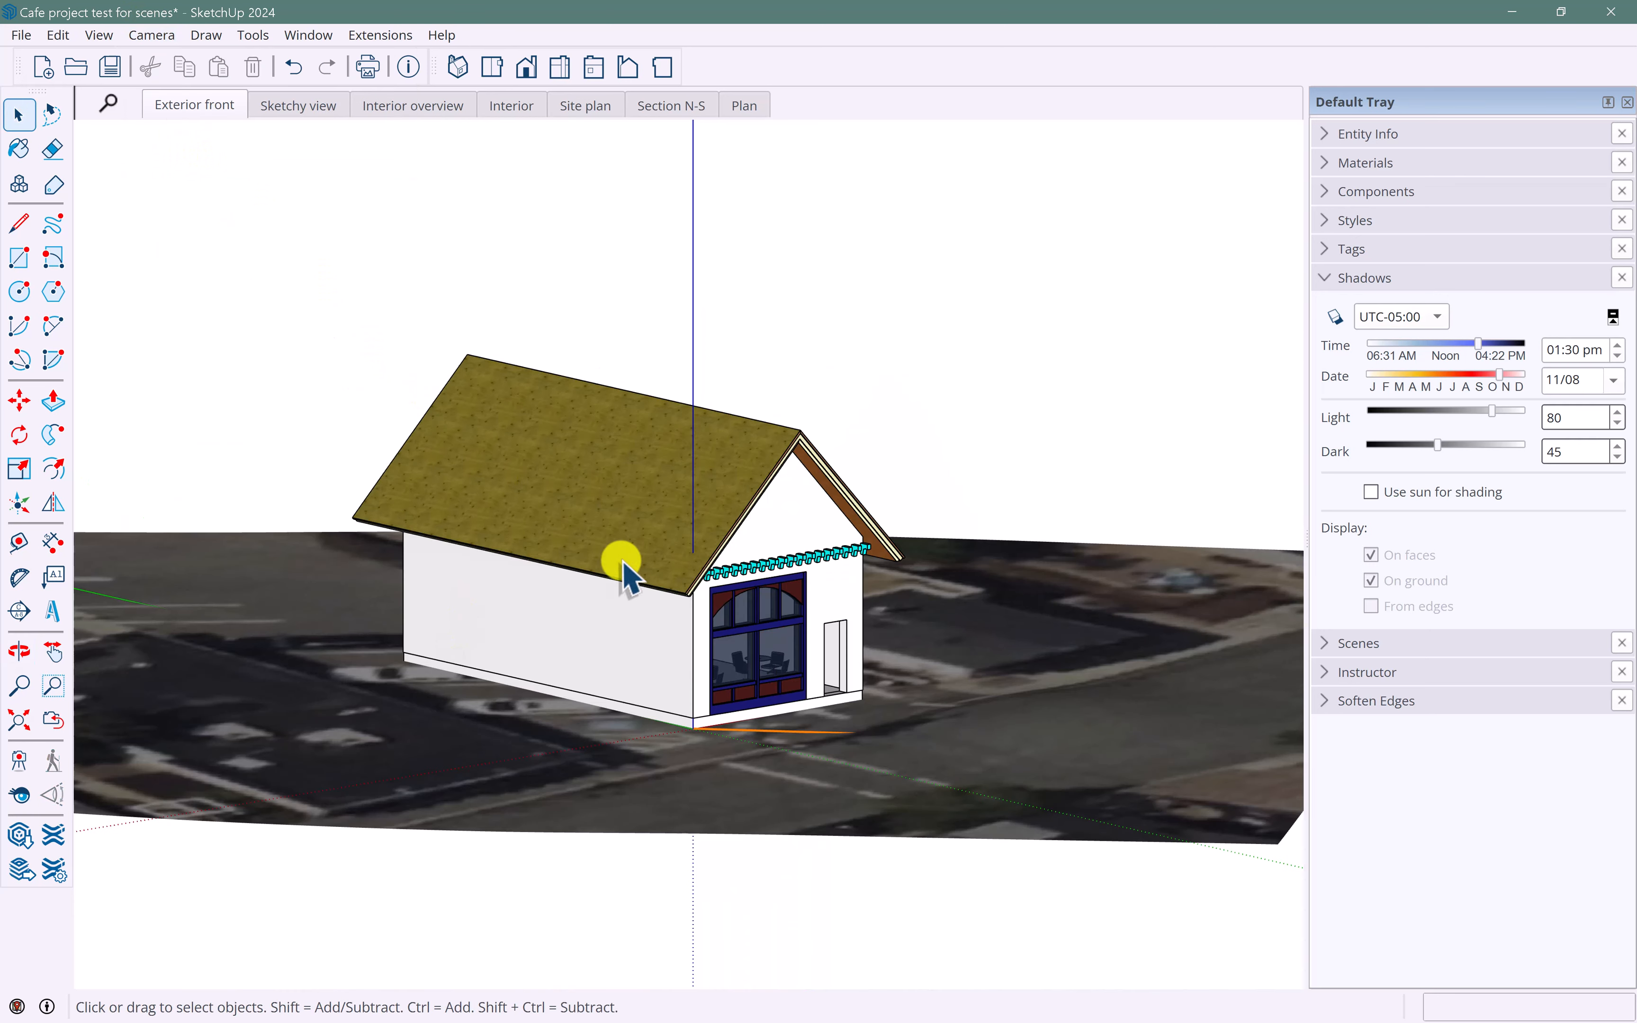
middle_click_drag(624, 565, 612, 743)
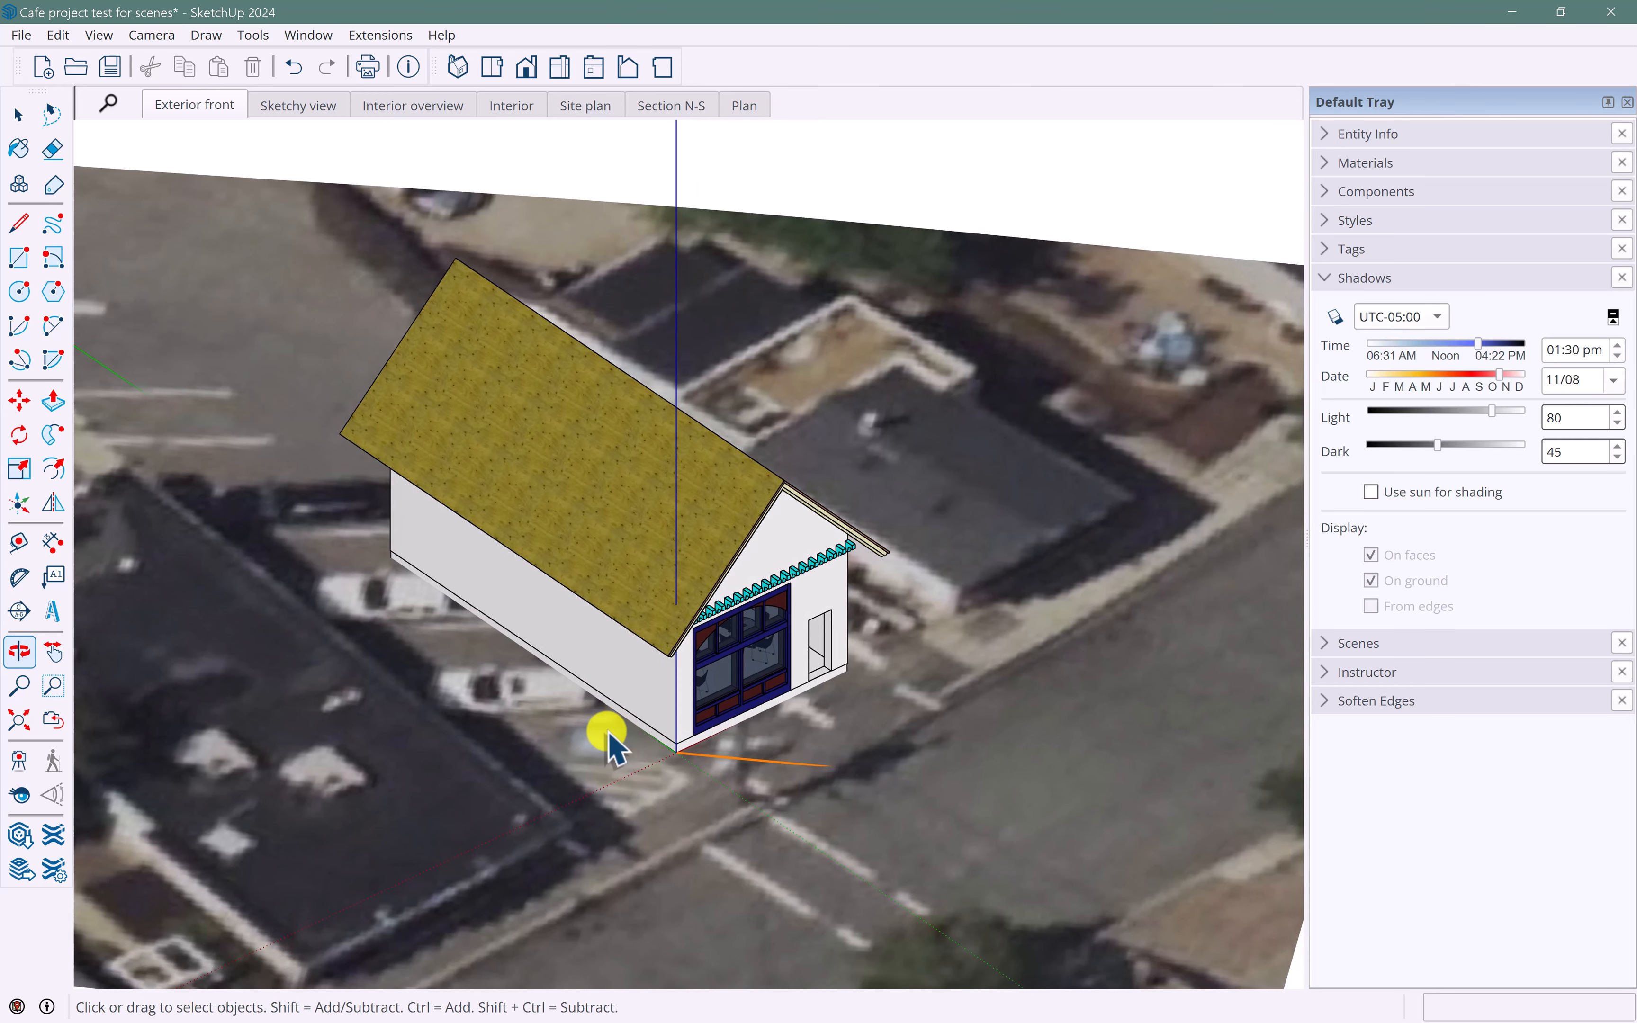
- Review the in-model styles and frame the cafe more closely in the axonometric view
left_click(1328, 222)
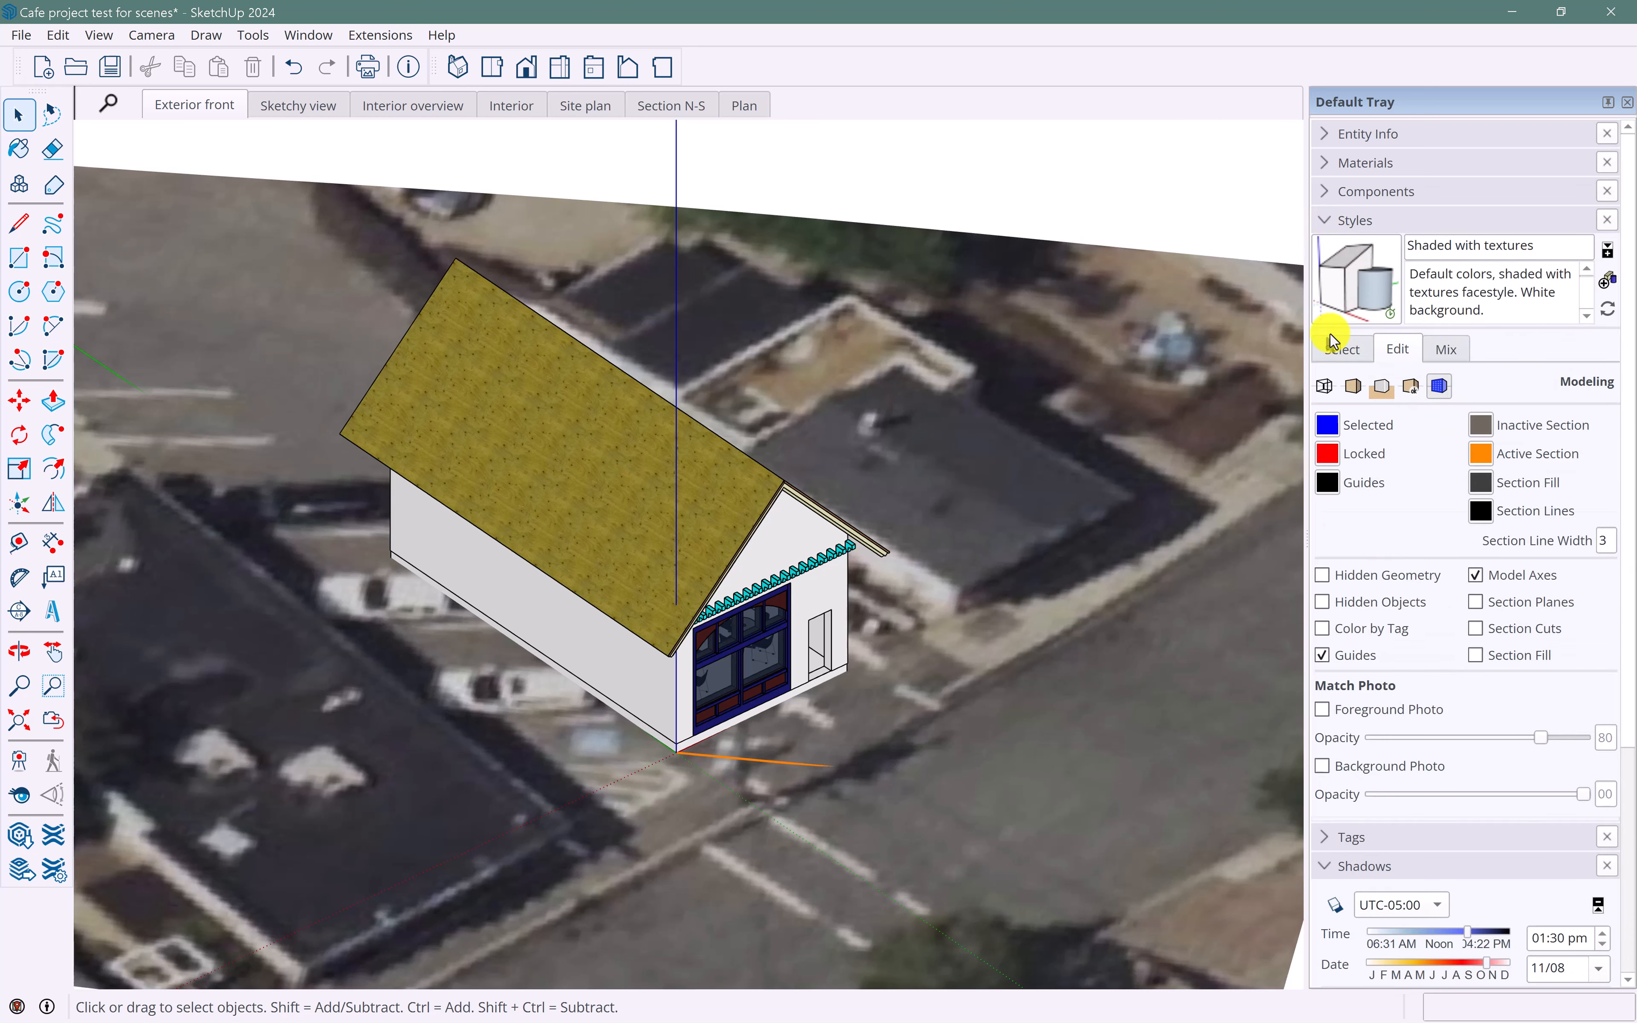
left_click(1340, 349)
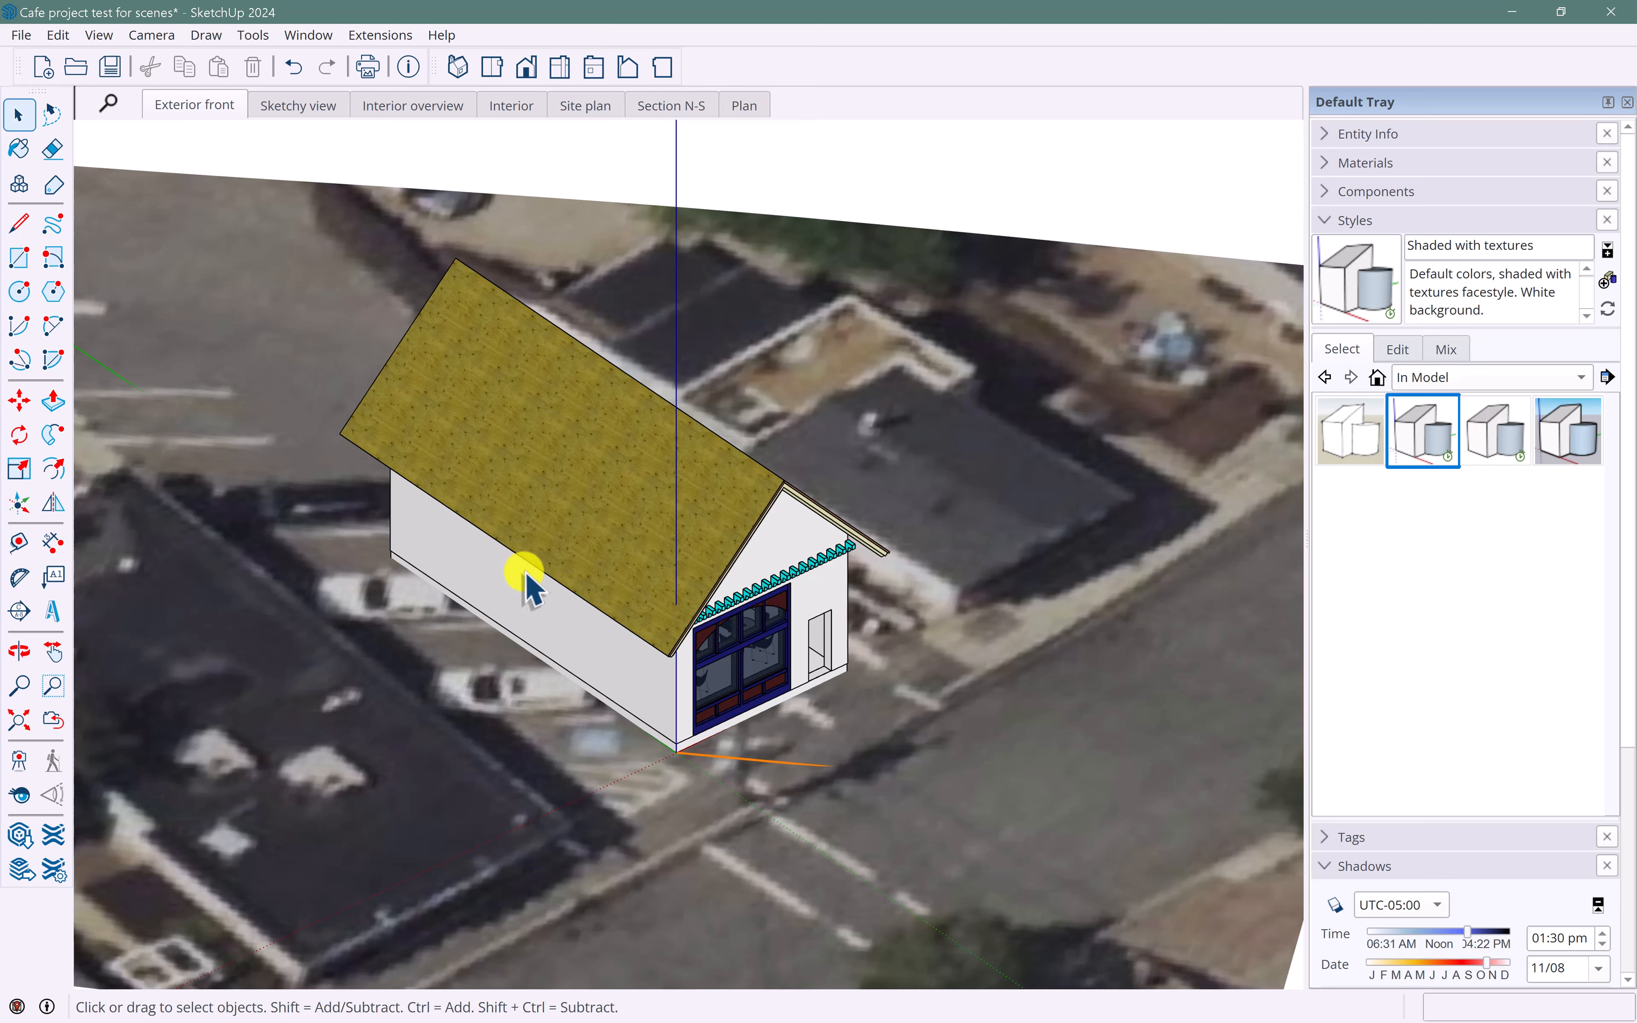
scroll(538, 460, "up", 1)
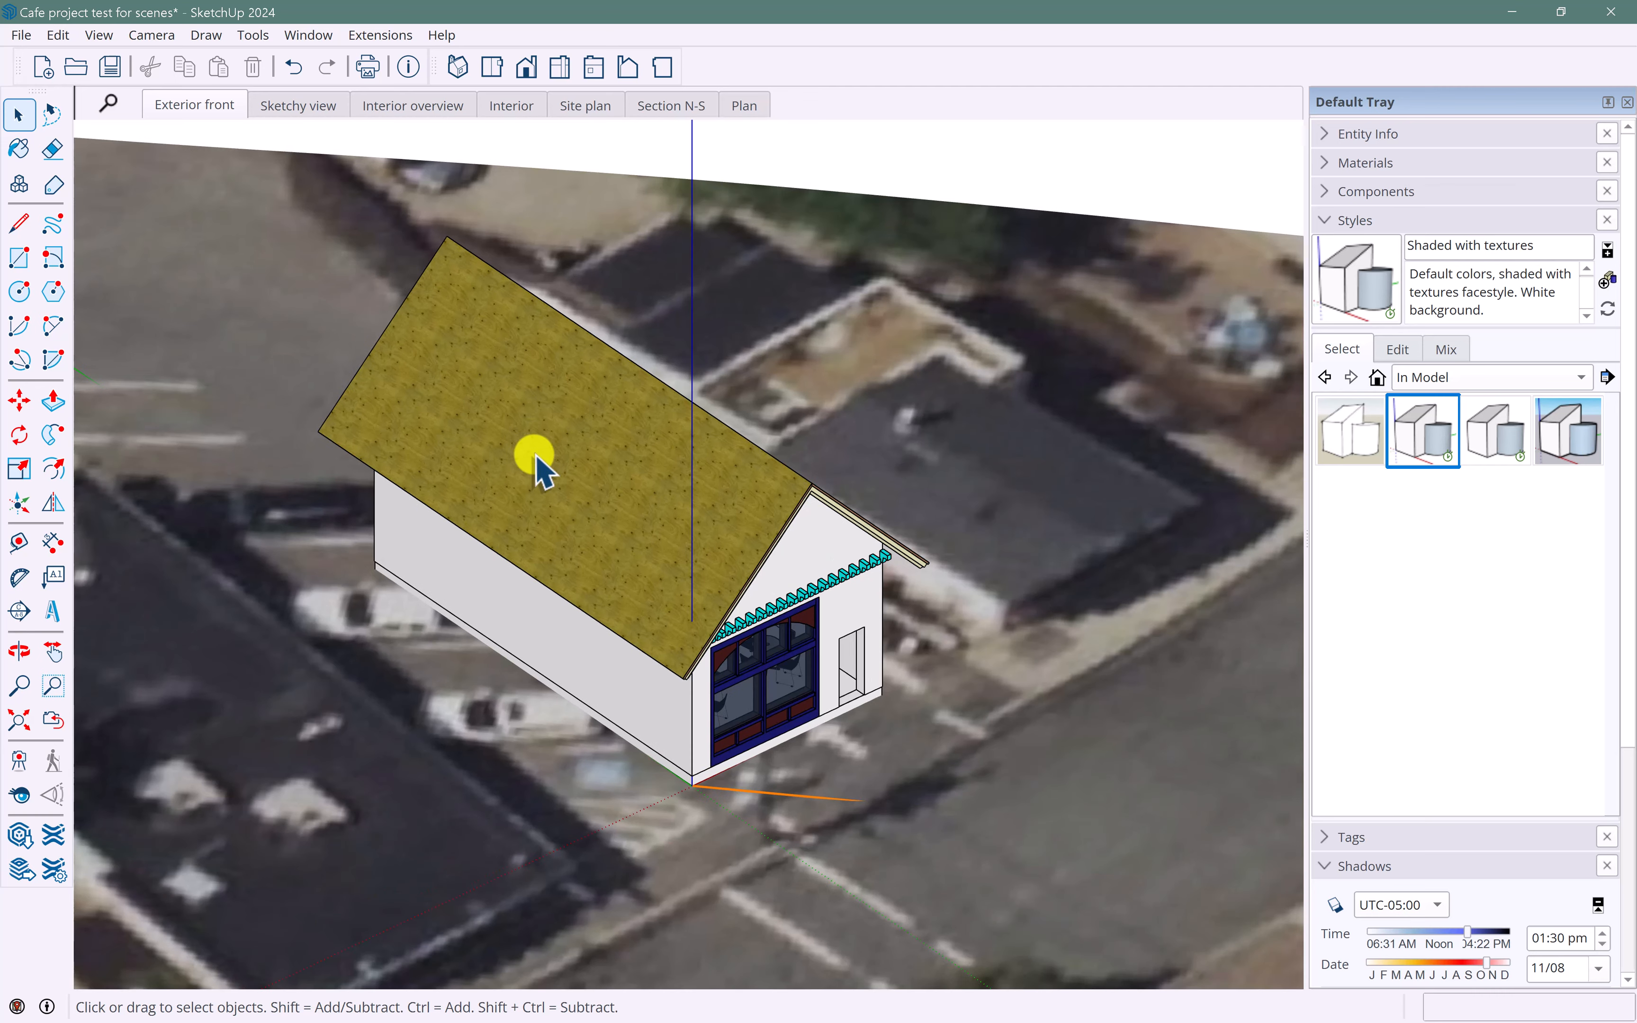
scroll(534, 454, "up", 1)
middle_click_drag(535, 455, 540, 357, "shift")
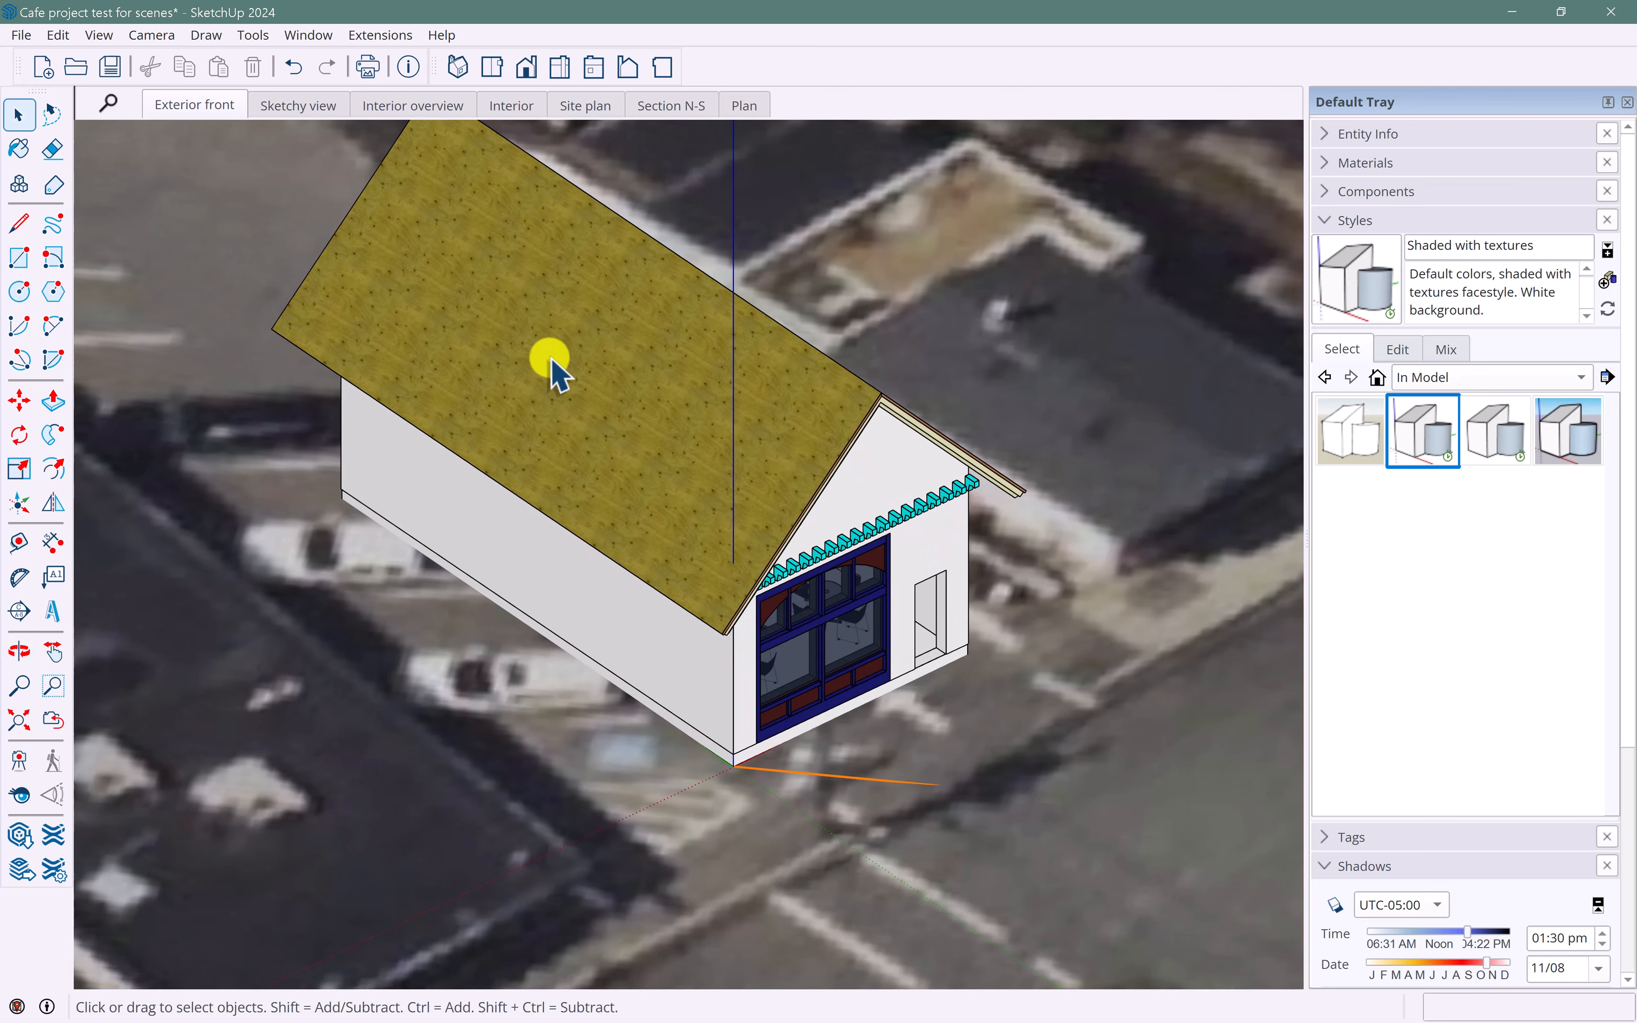
left_click(1328, 221)
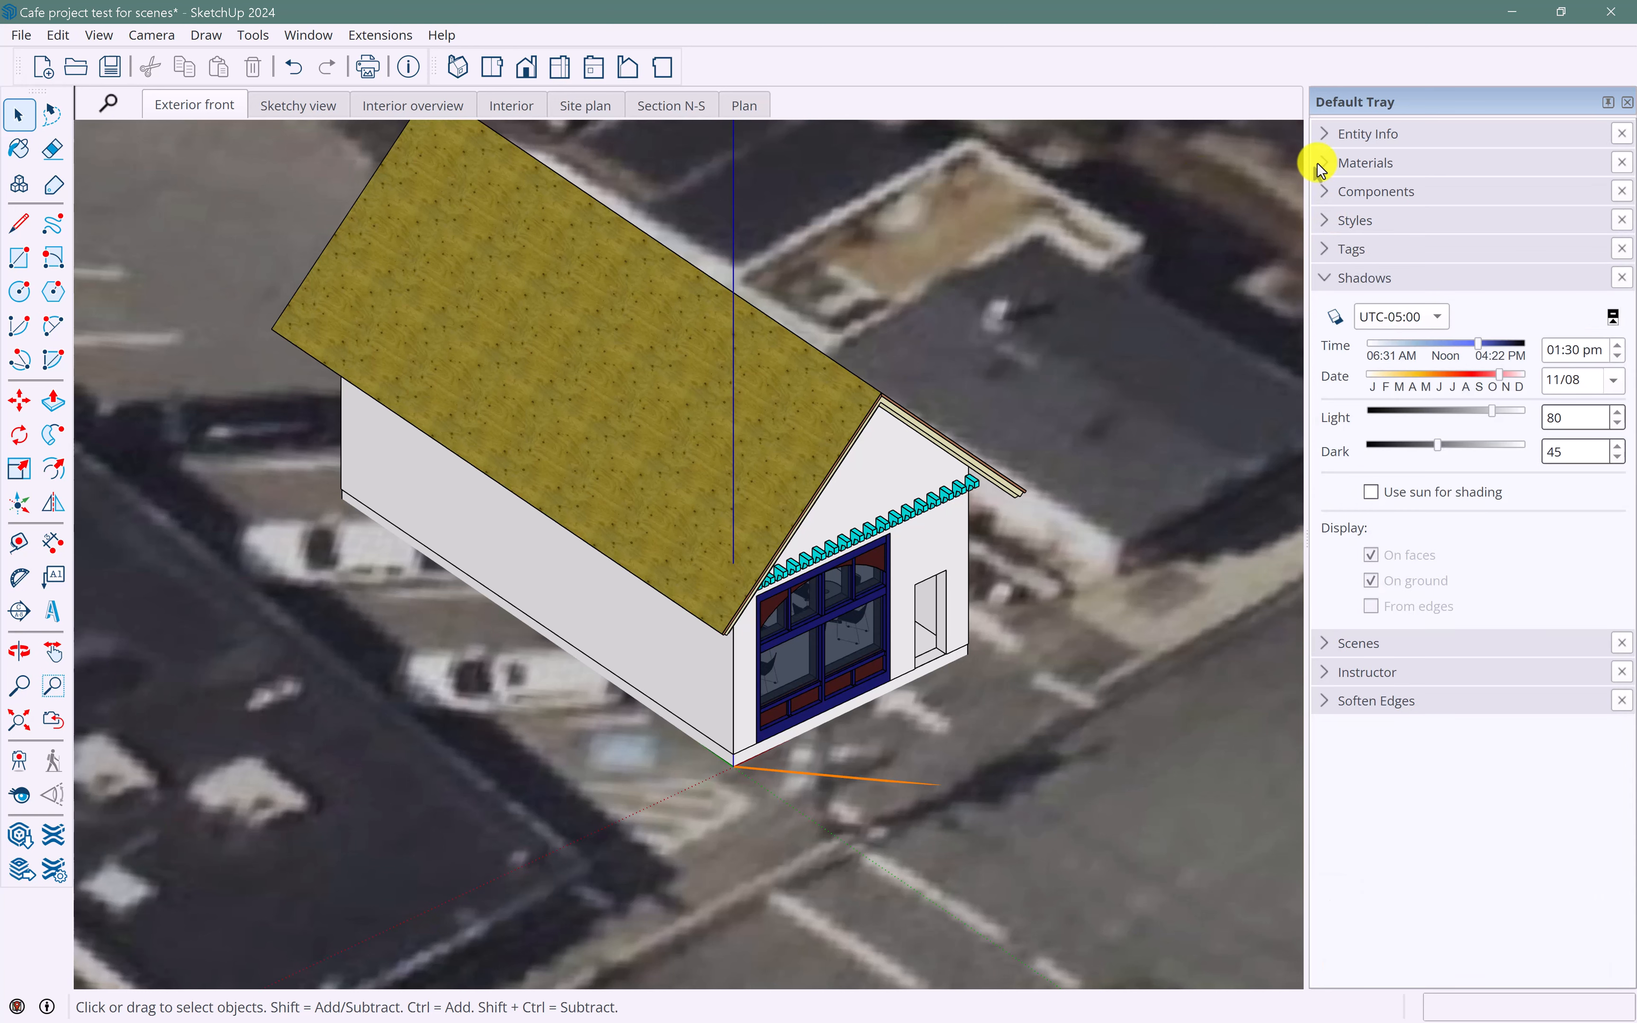
left_click(1331, 279)
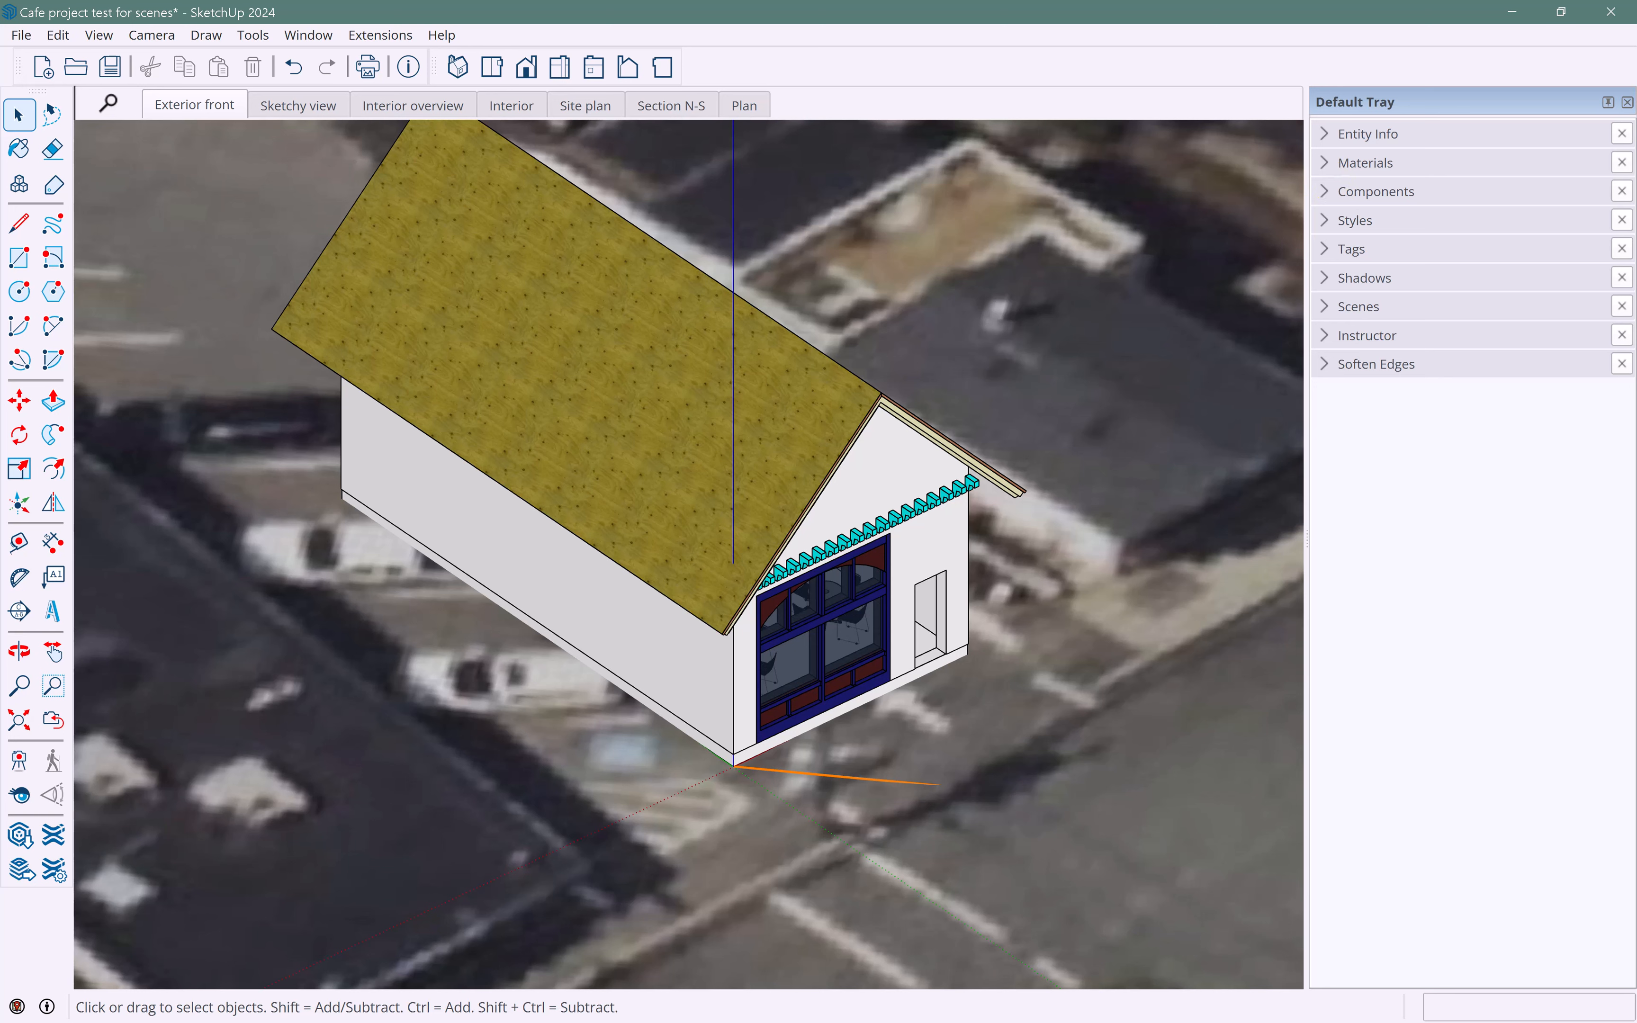
- Save the current parallel-projection view as a new scene named Axonometric
left_click(1330, 306)
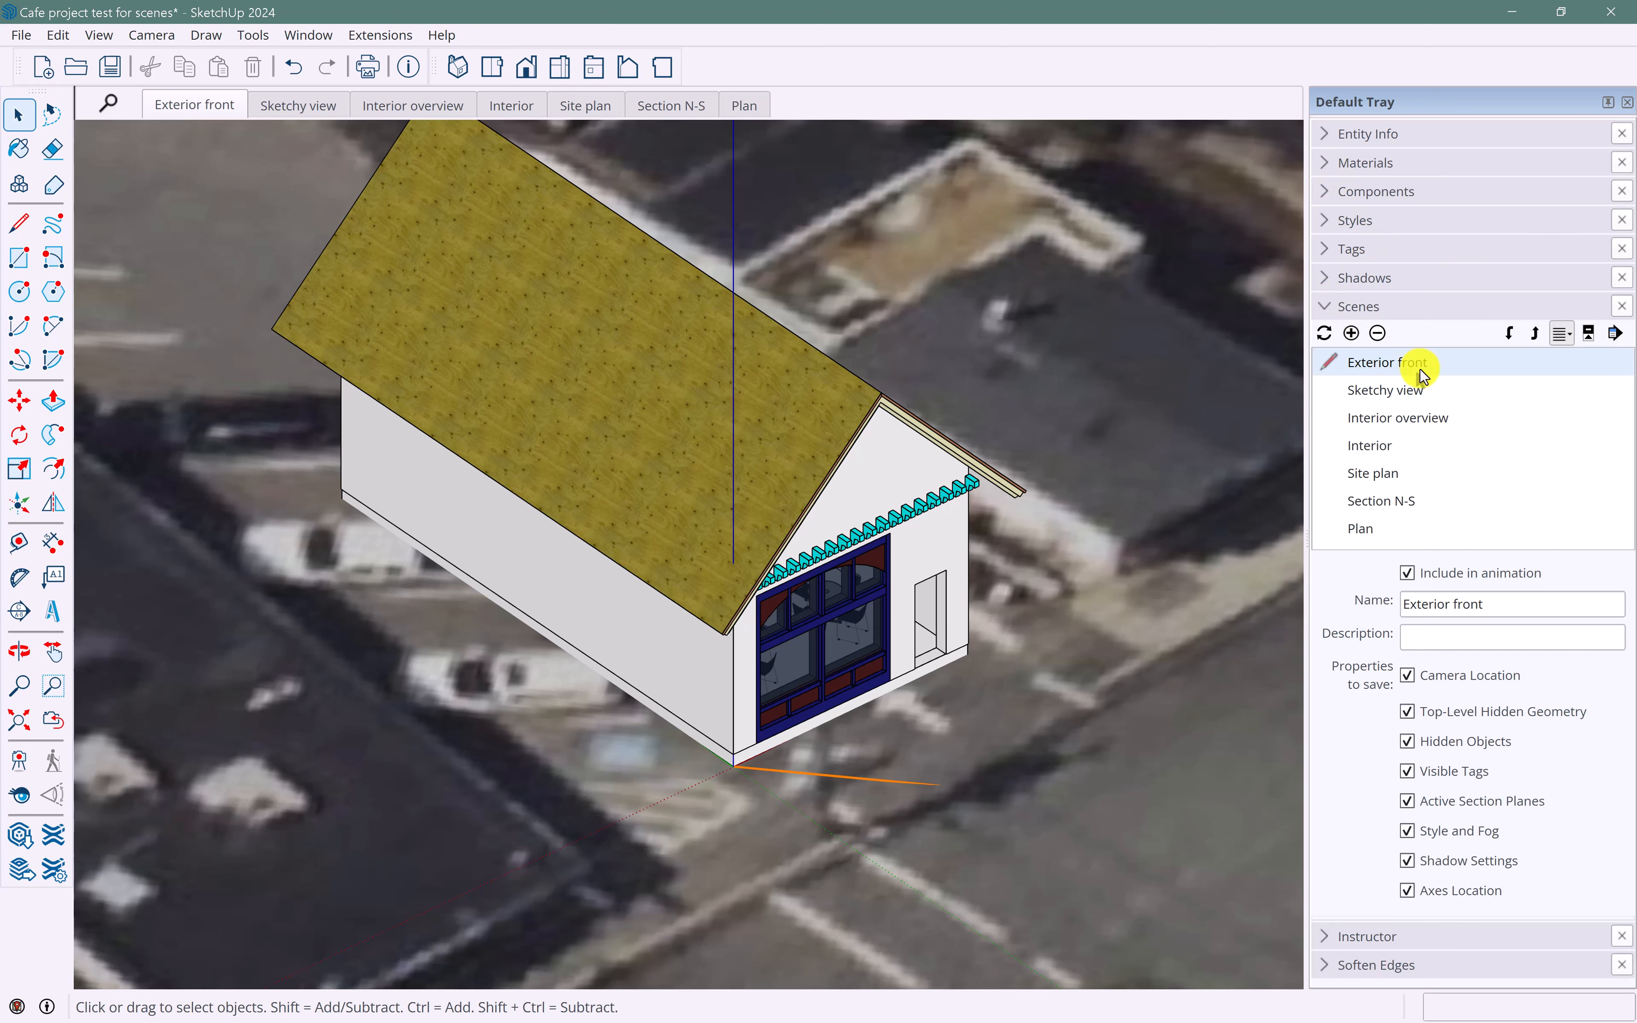
left_click(1354, 337)
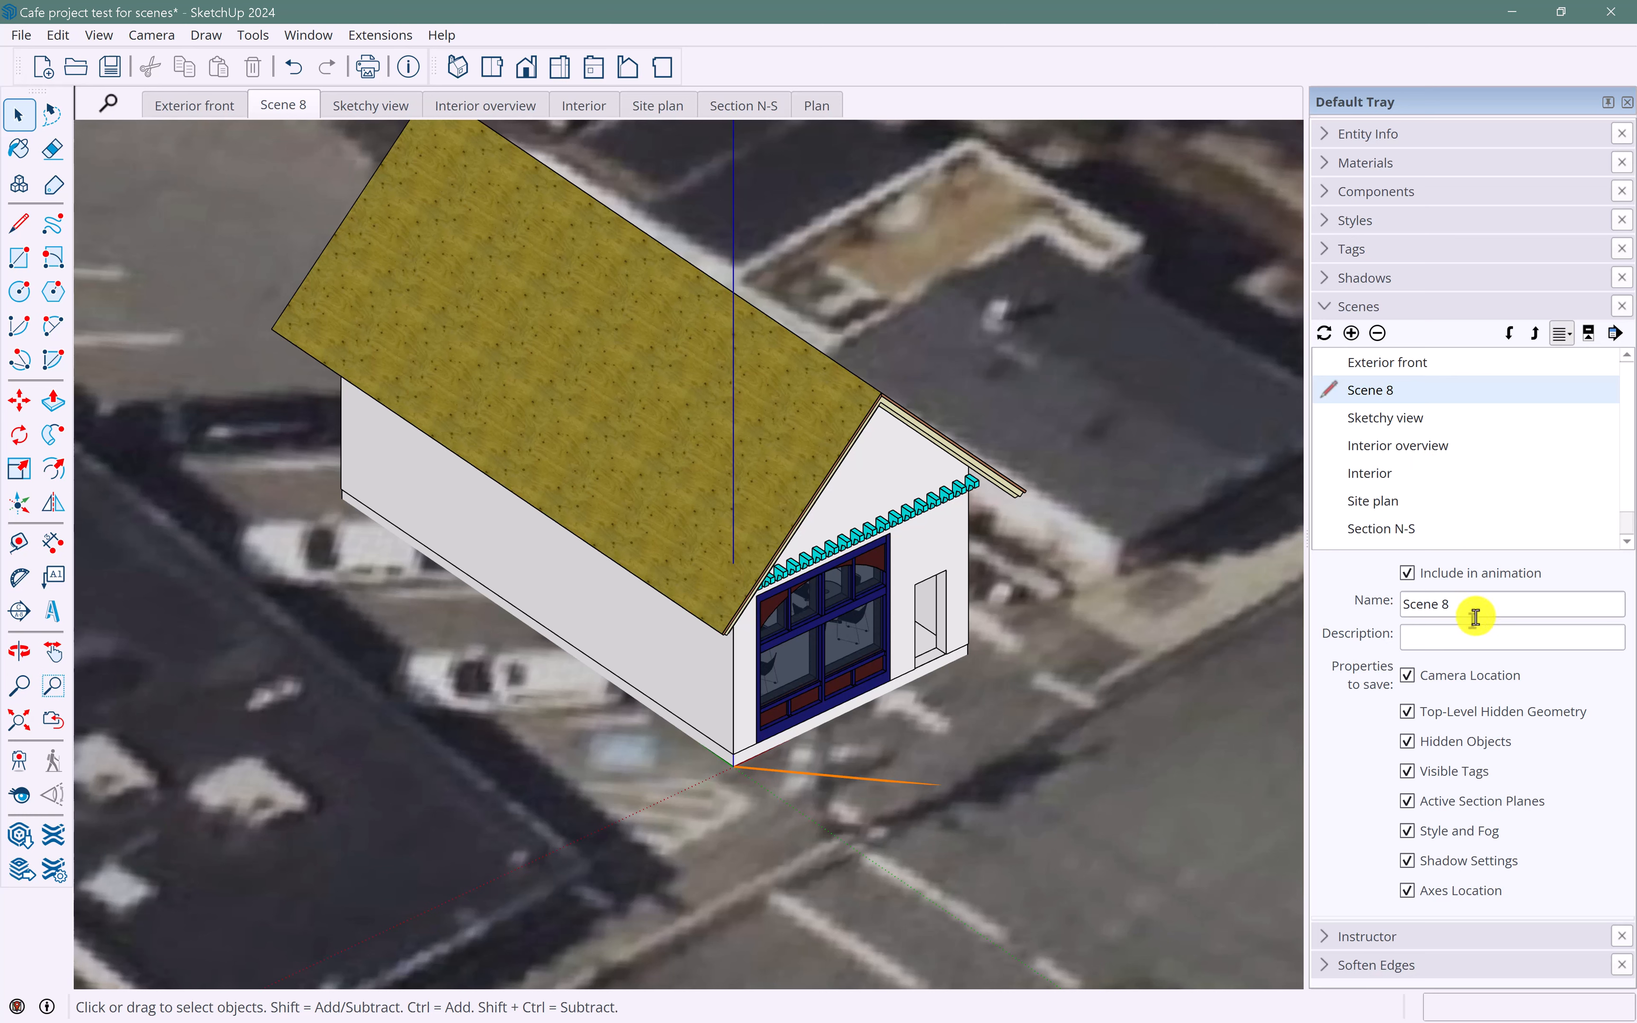
left_click_drag(1447, 606, 1372, 580)
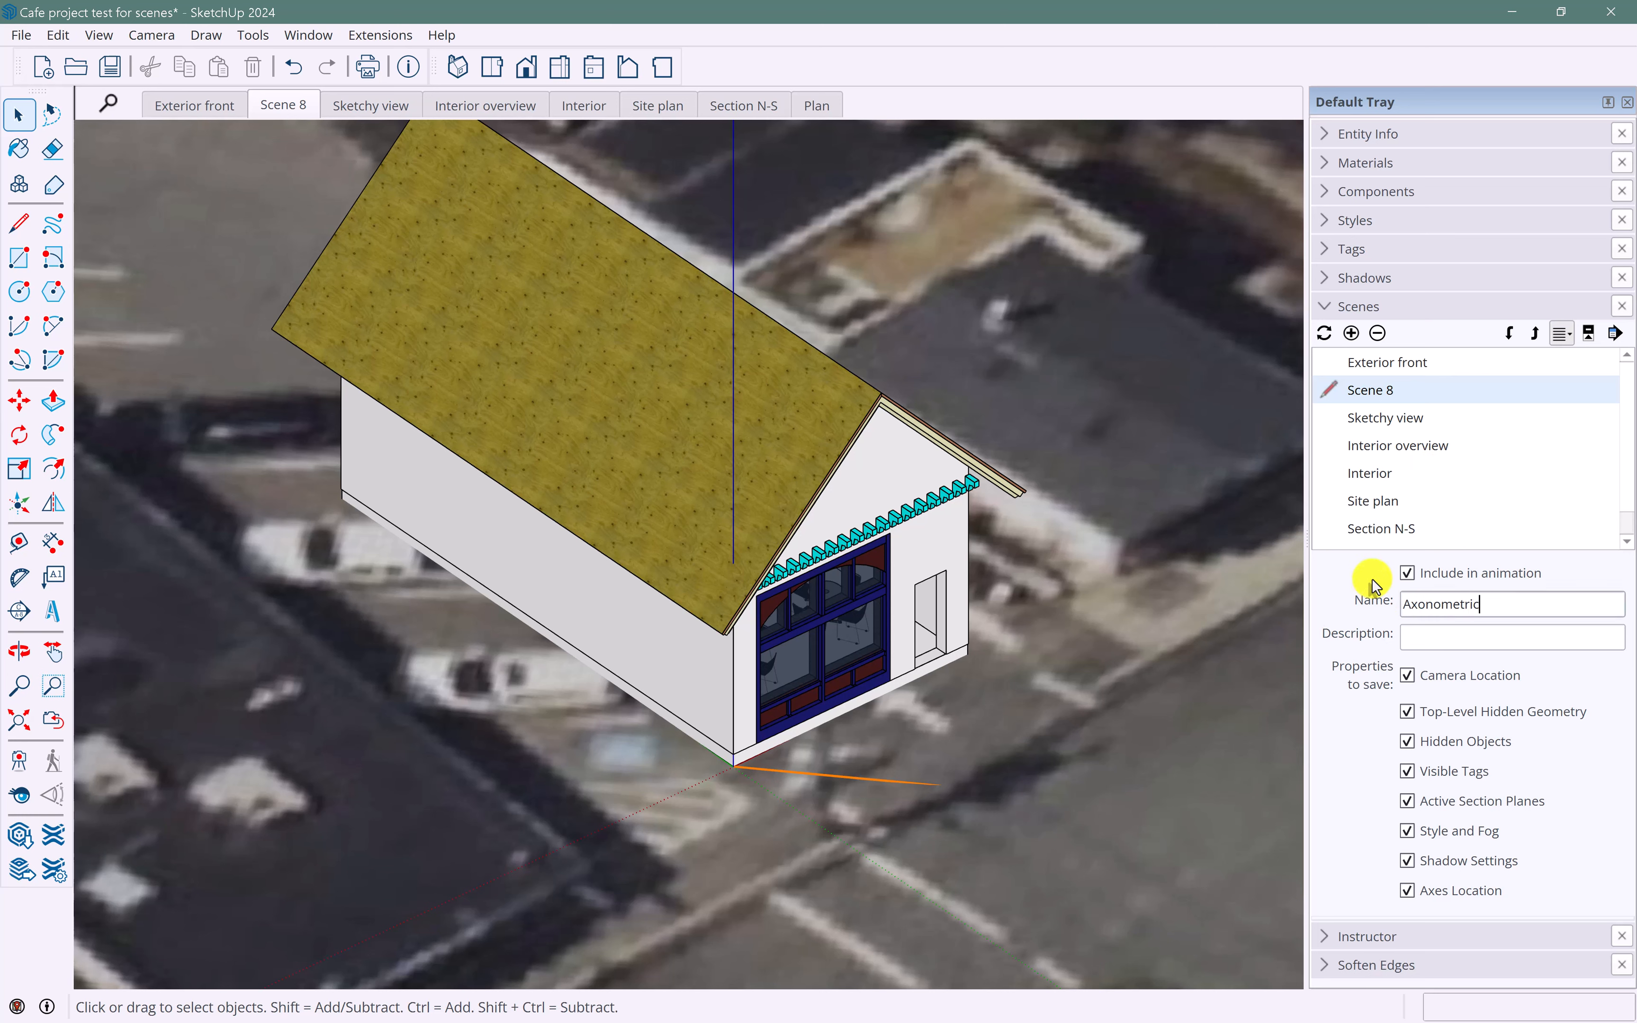
type("Axonometric")
key("Return")
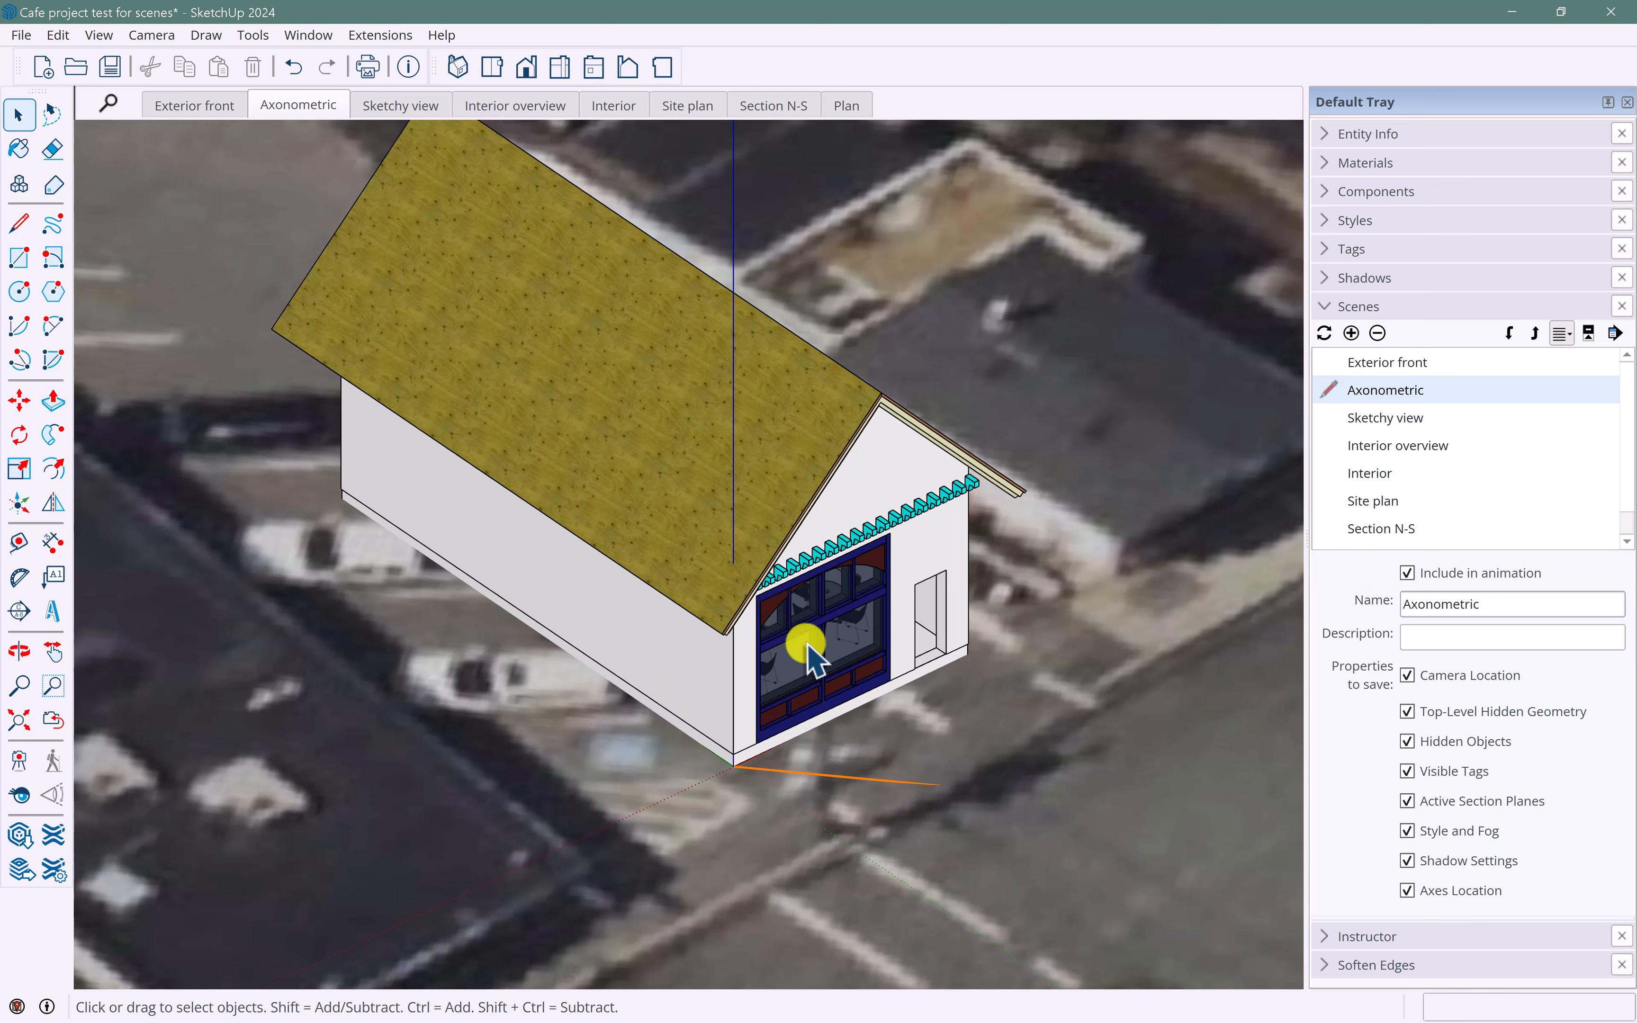
- Reframe the view so the whole roof fits, and update the Axonometric scene with all its properties
key("o")
left_click_drag(571, 615, 583, 689)
key("space")
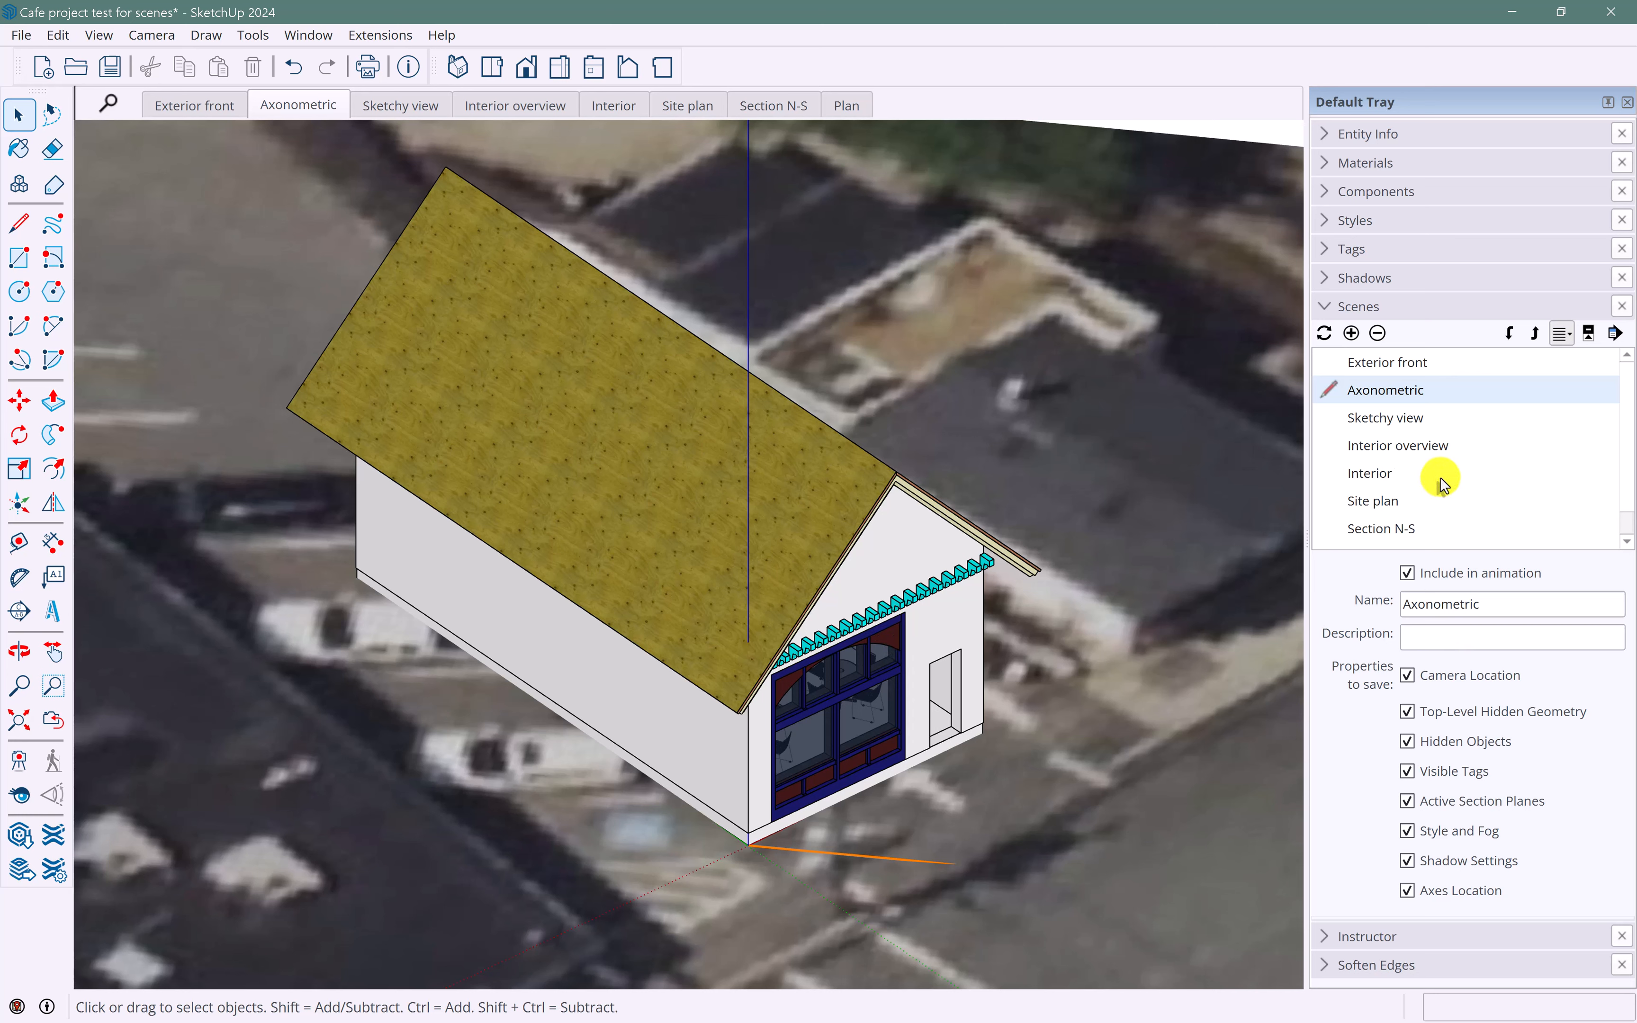
right_click(1369, 394)
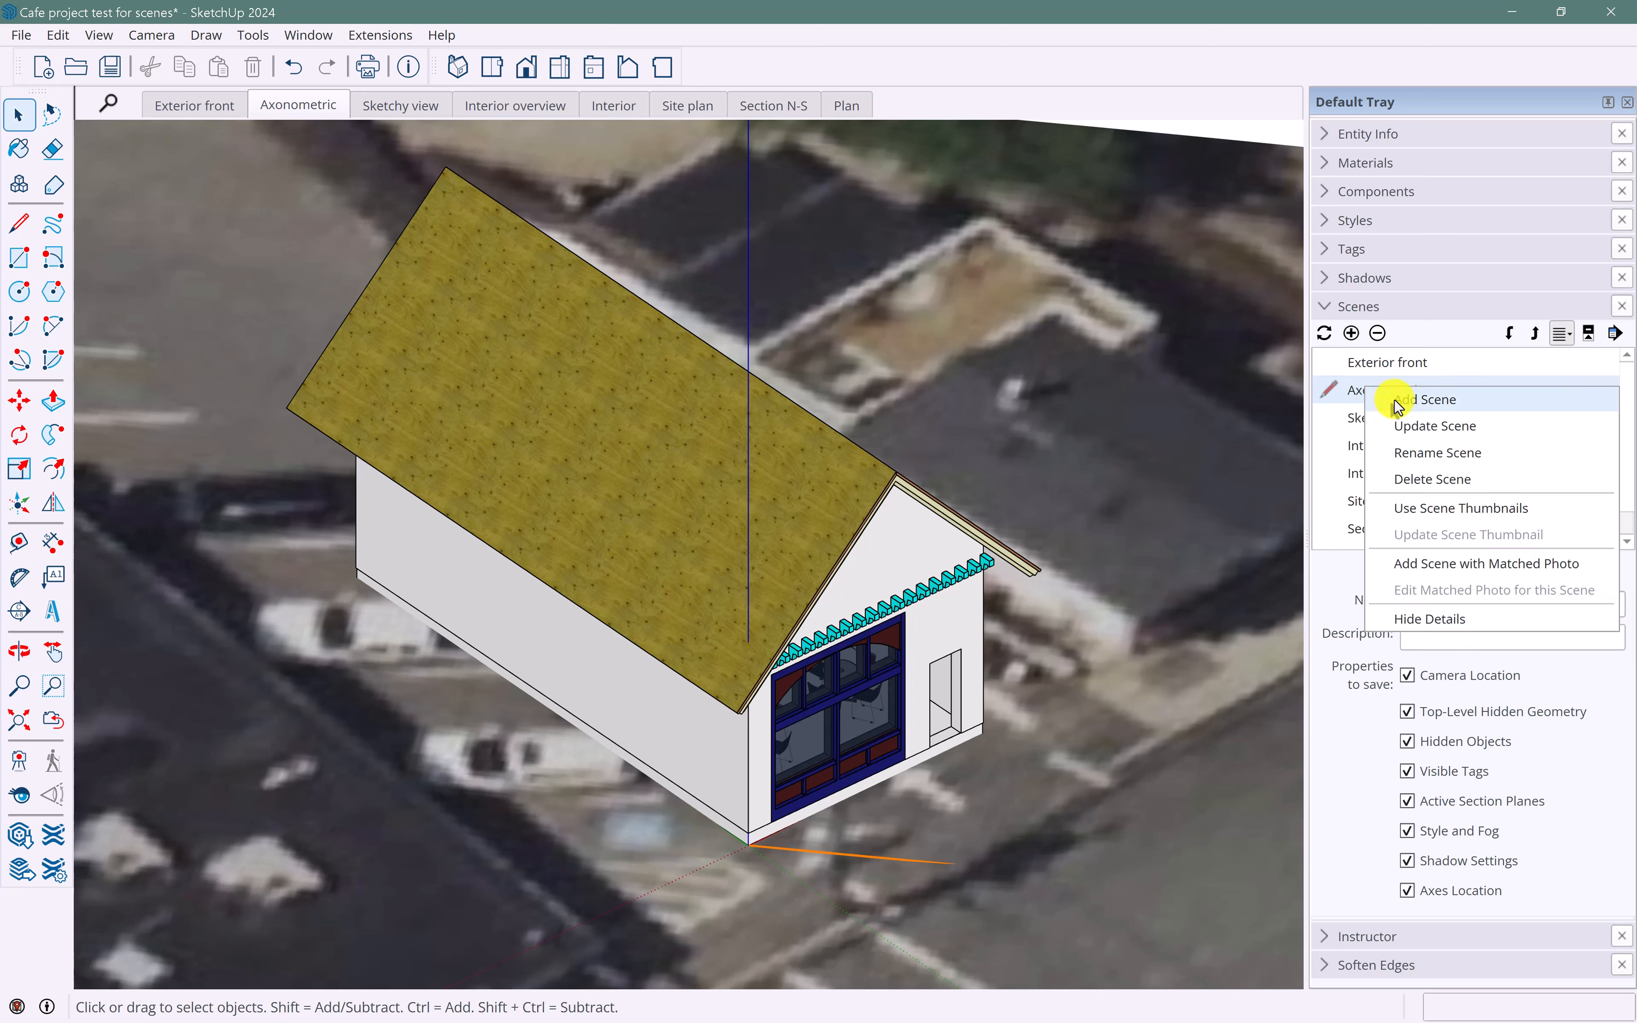
left_click(1411, 422)
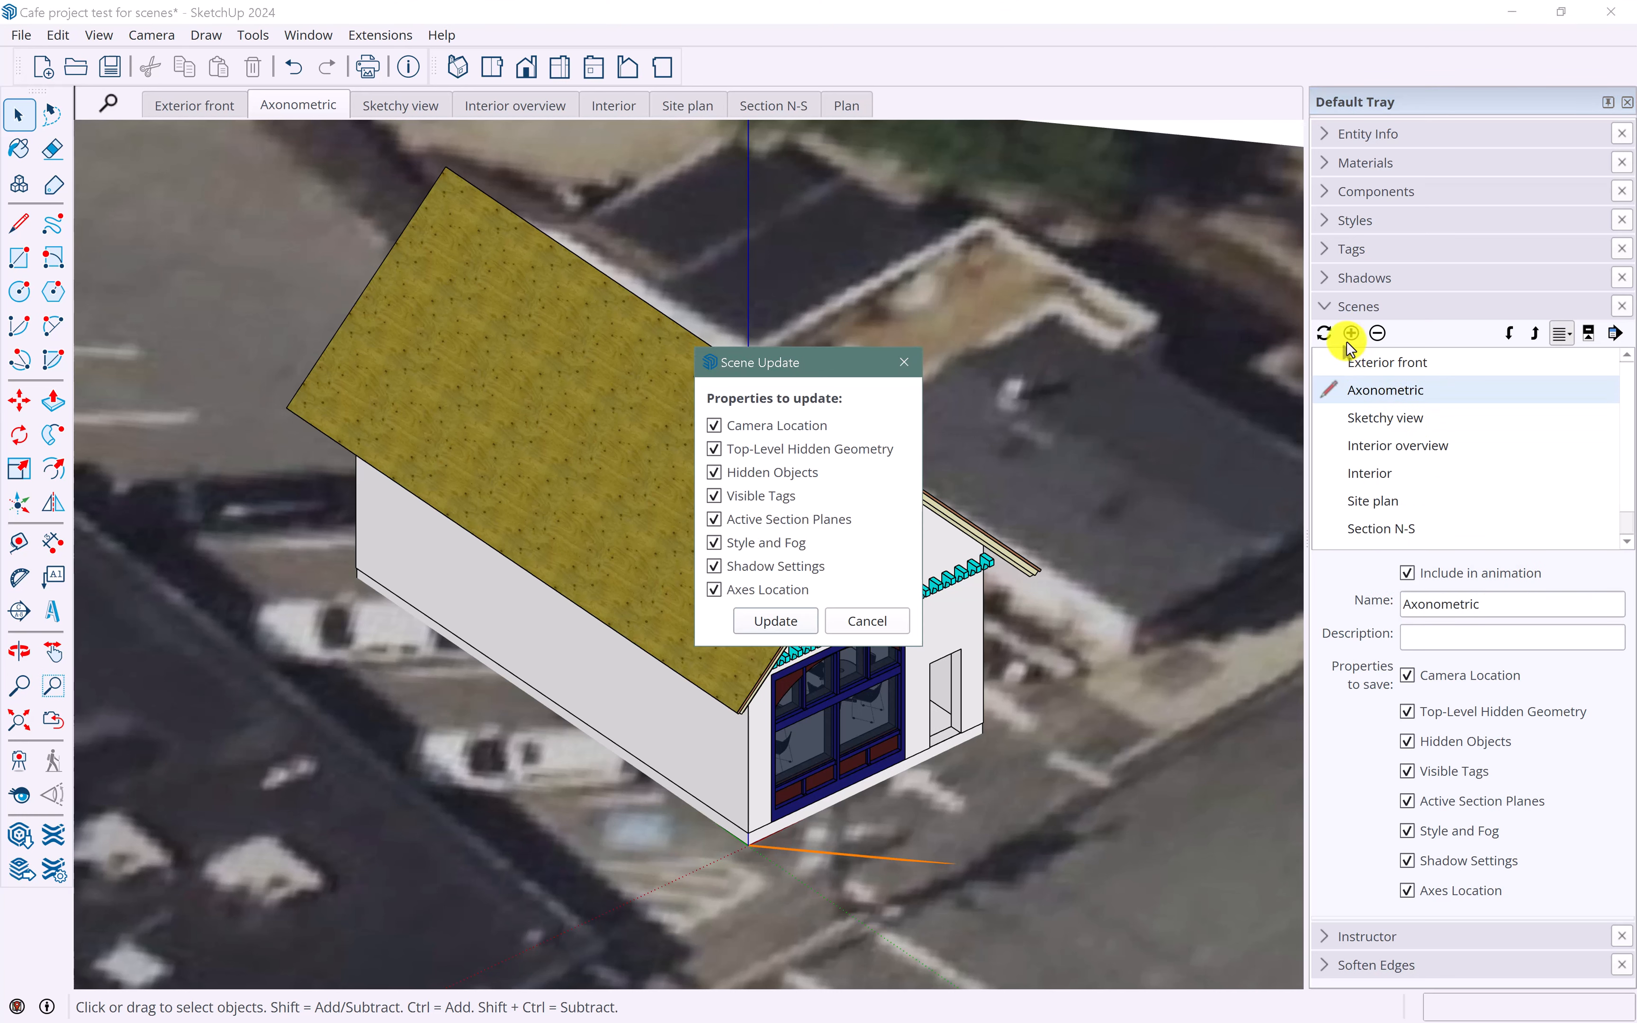
left_click(772, 618)
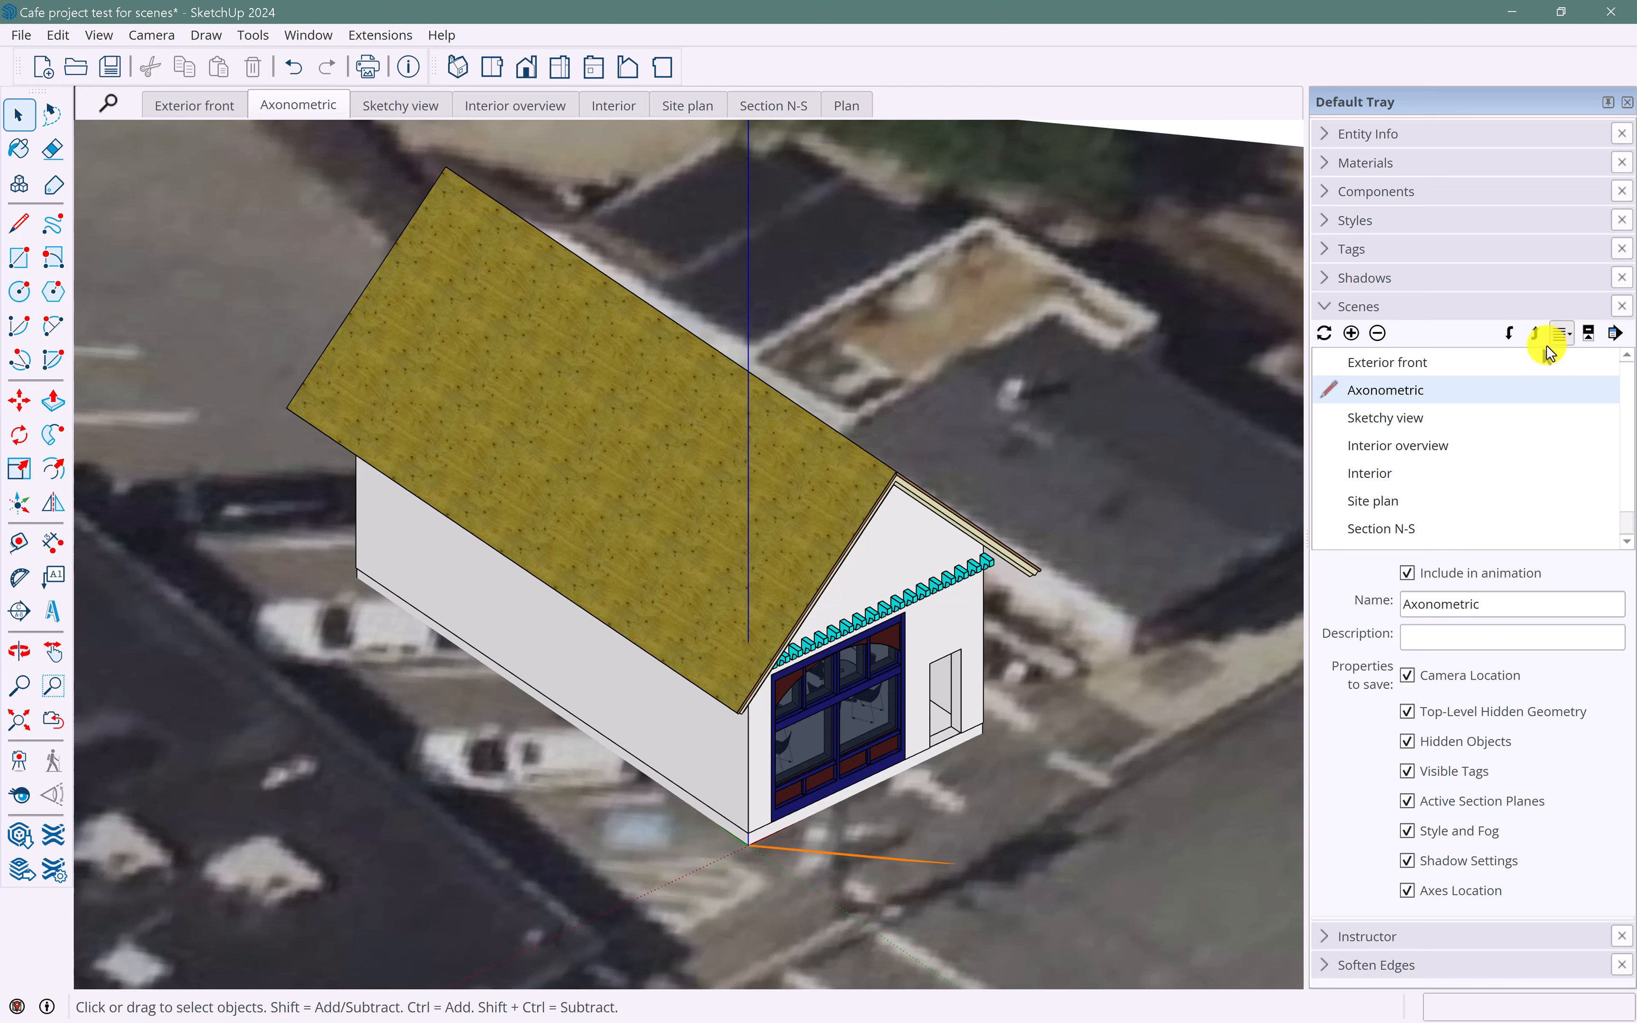
- Move the Axonometric scene down the scene order to the last place, after Plan
left_click(1511, 334)
left_click(1510, 335)
left_click(1511, 335)
left_click(1510, 335)
left_click(1511, 335)
left_click(1510, 335)
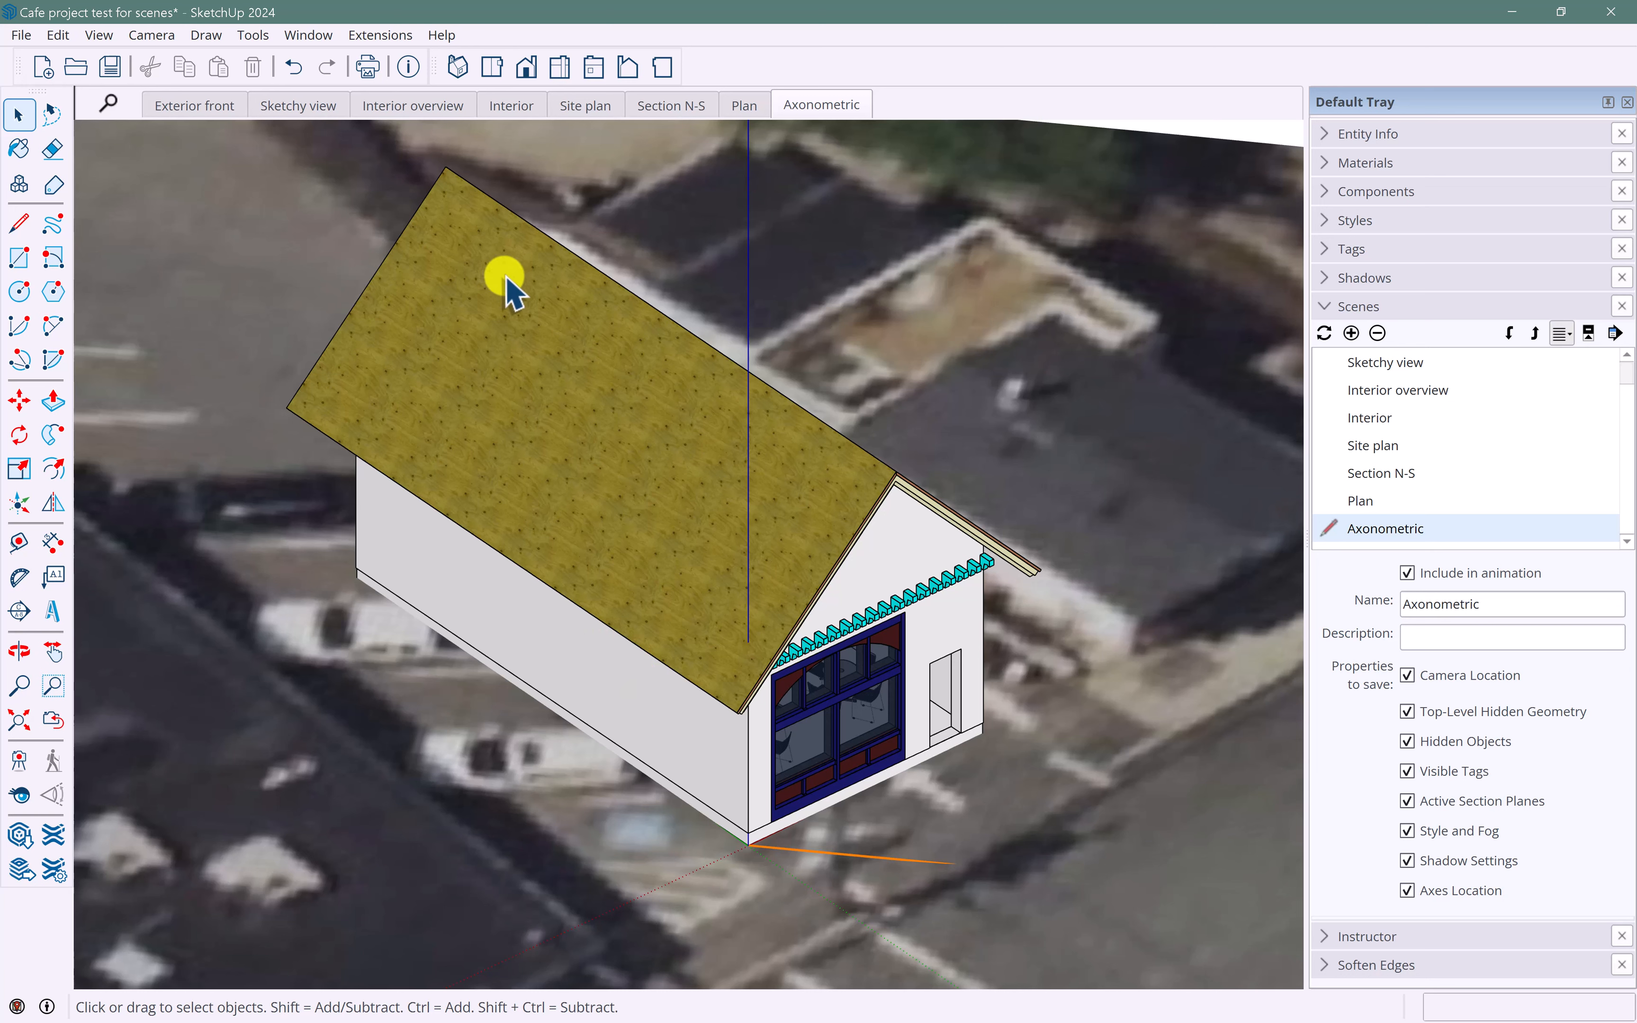
- Switch to the standard front view, zoom in on the cafe facade, and save it as a new scene
left_click(520, 77)
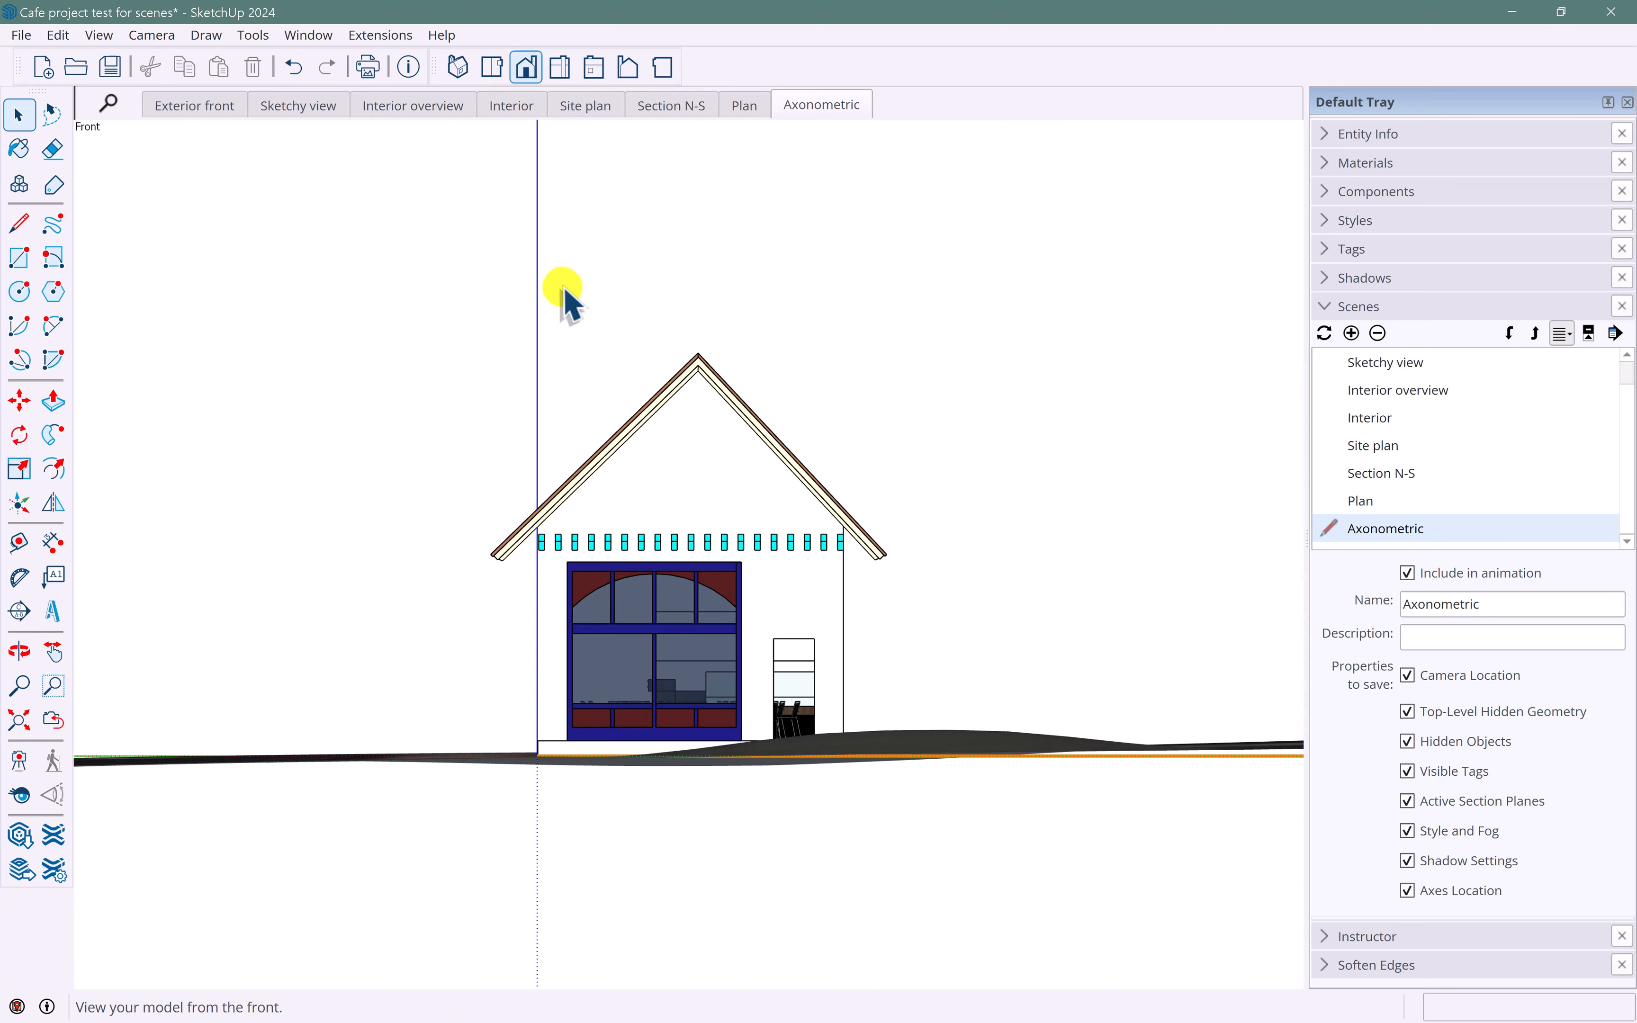
scroll(711, 677, "up", 5)
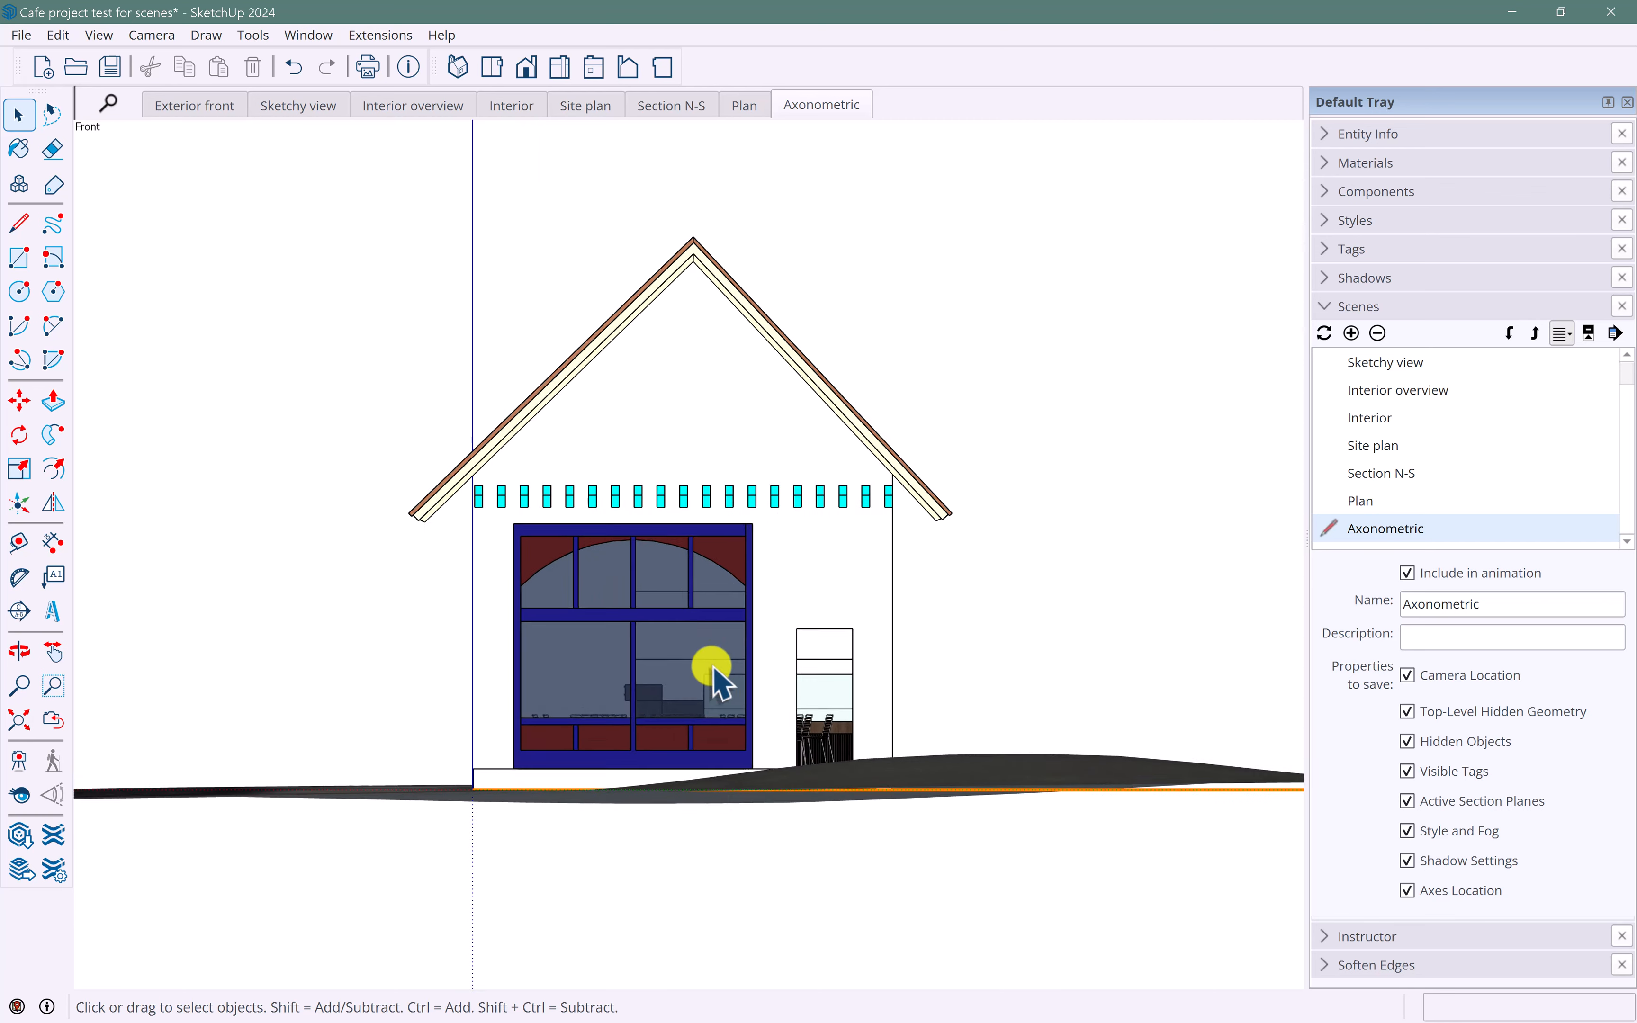
middle_click_drag(716, 680, 754, 691)
scroll(734, 707, "down", 2)
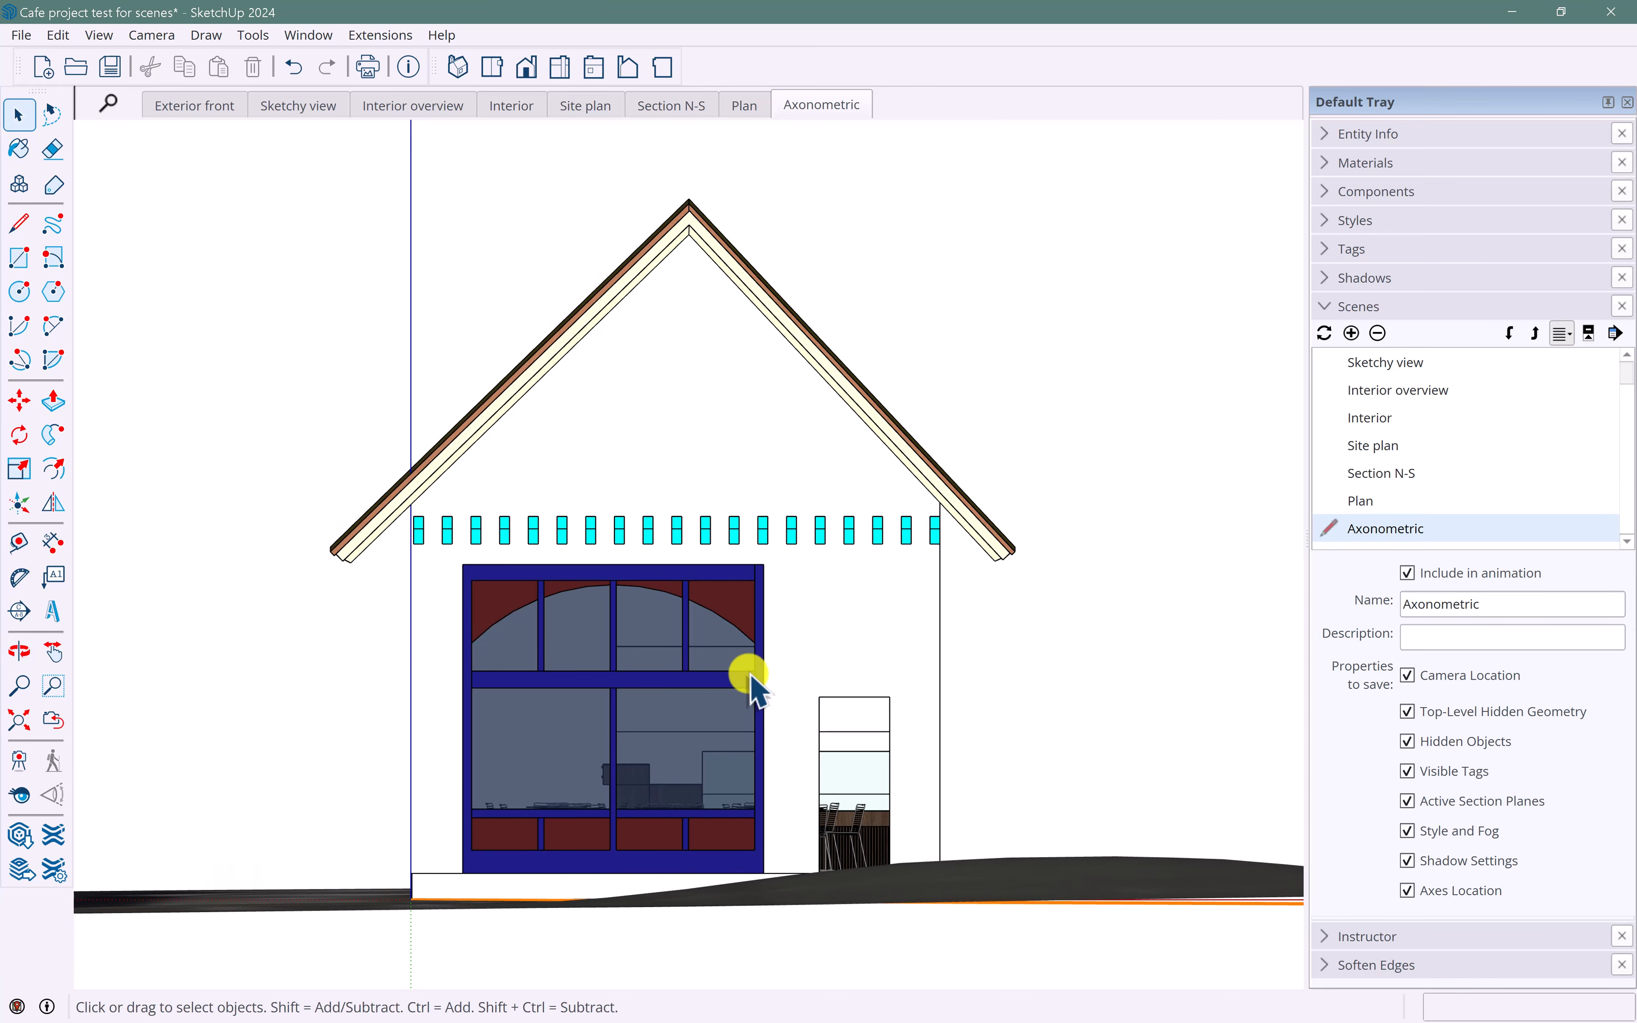
left_click(1351, 333)
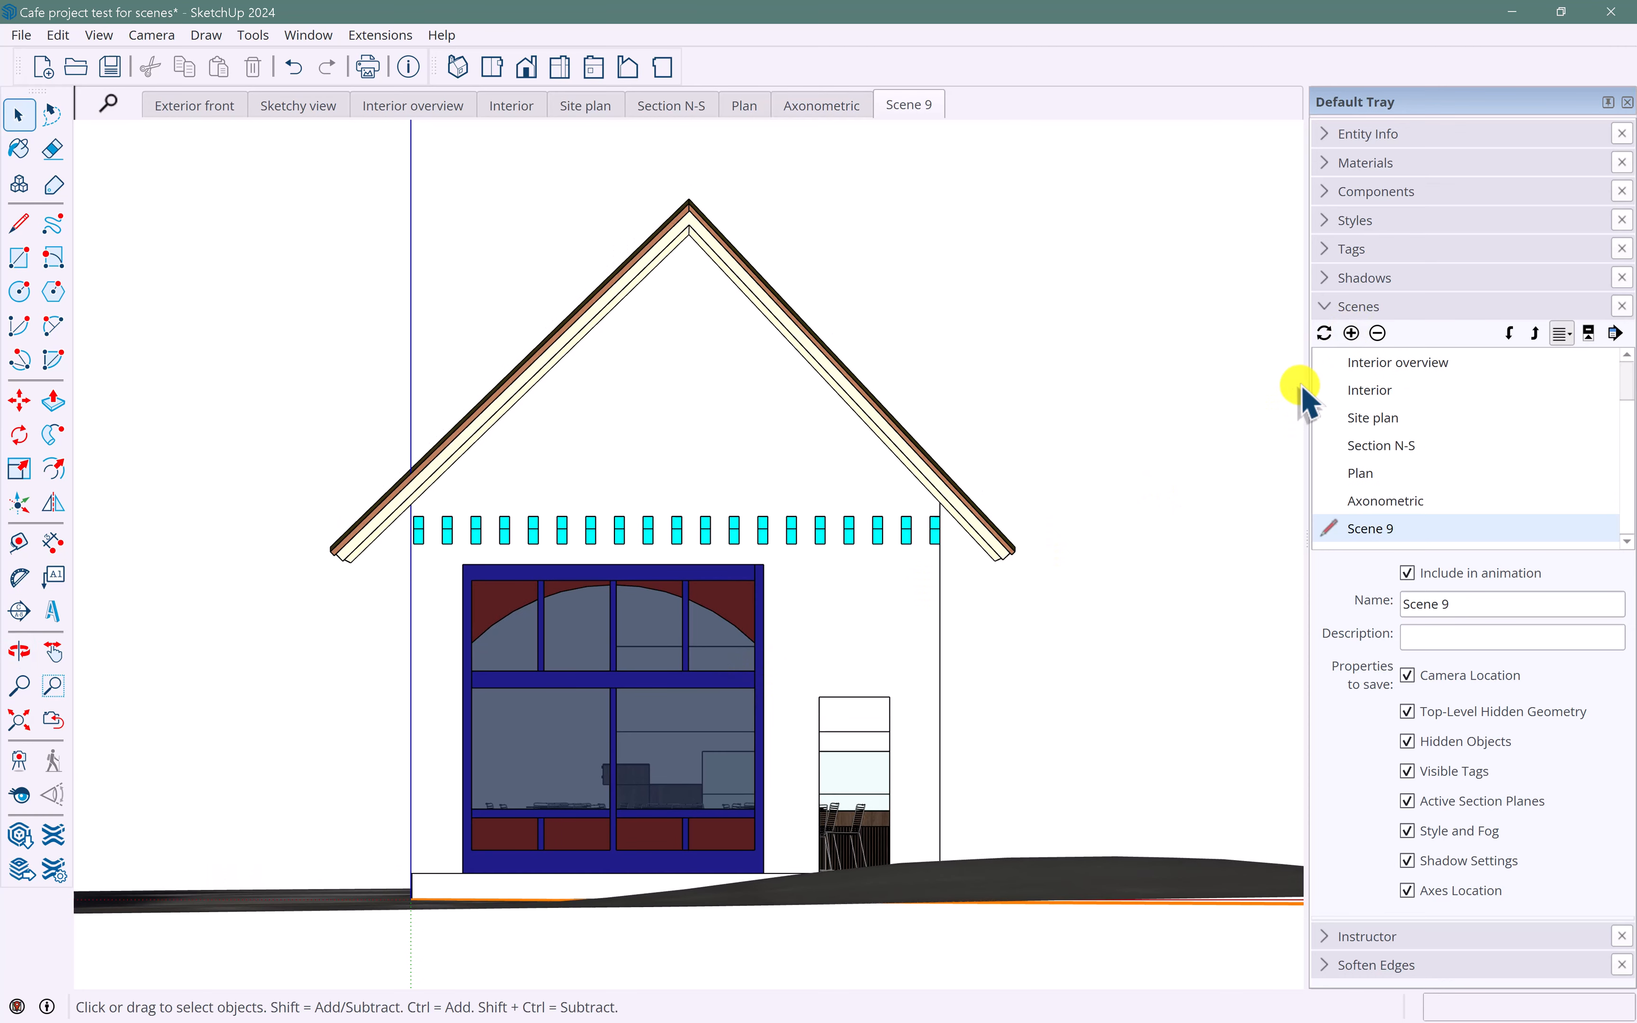
- Name the new front-view scene South elev
key("t")
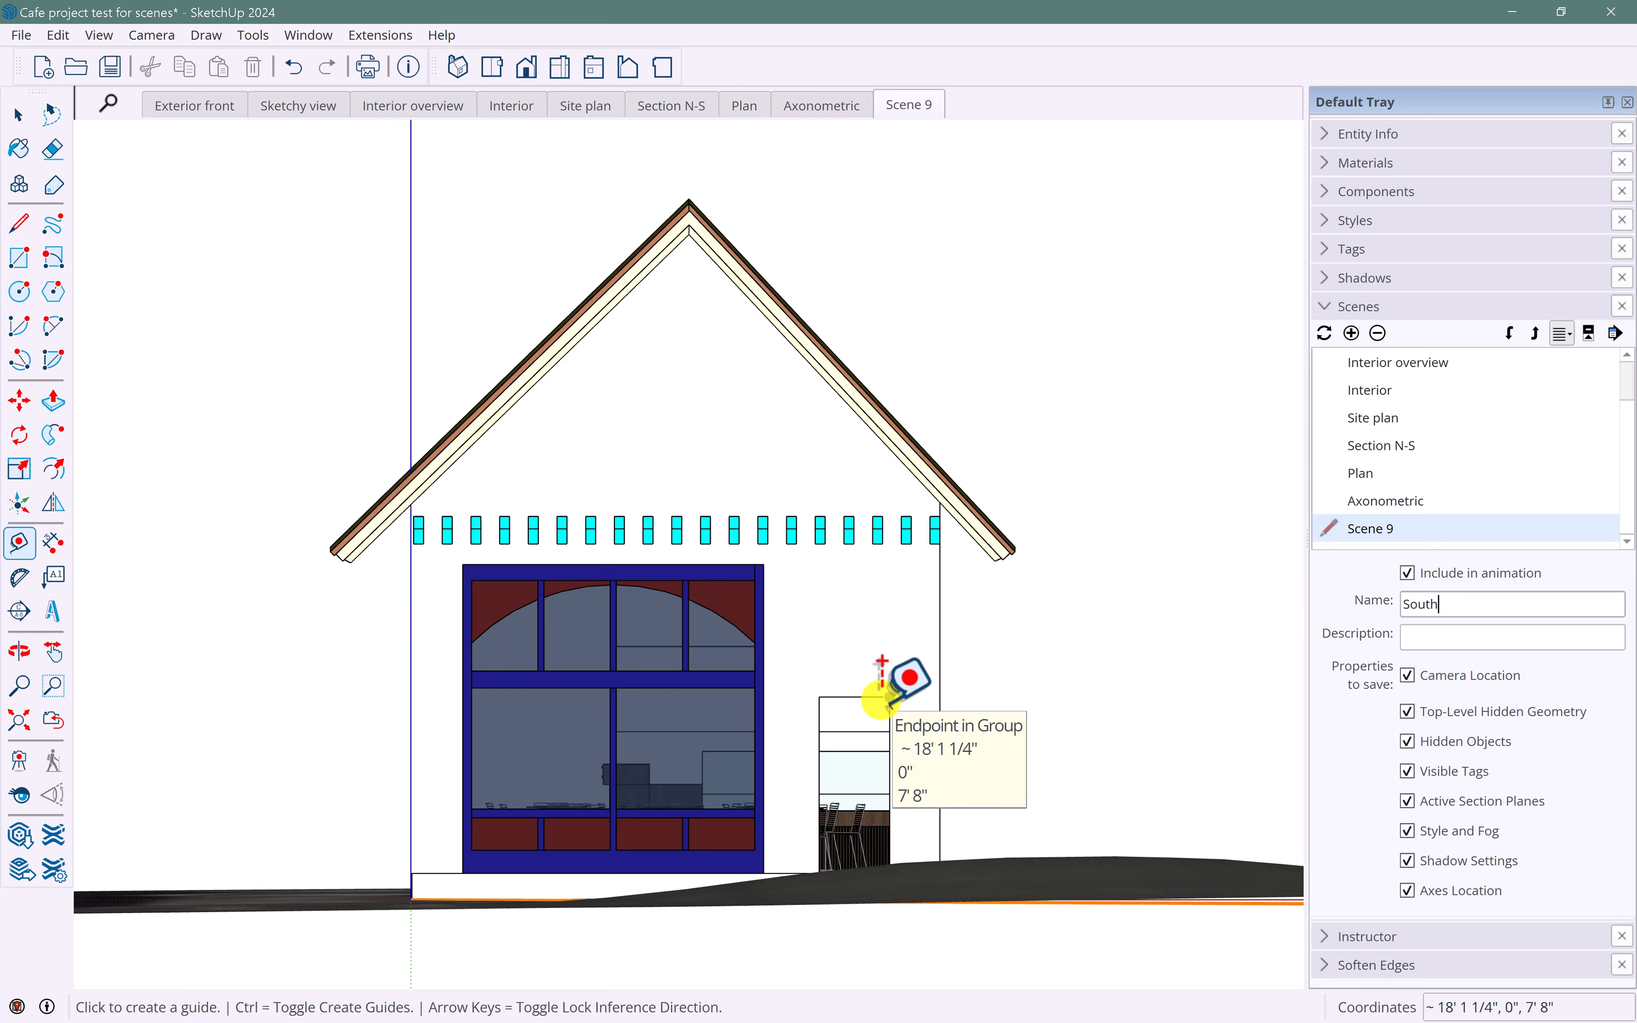
type("vation")
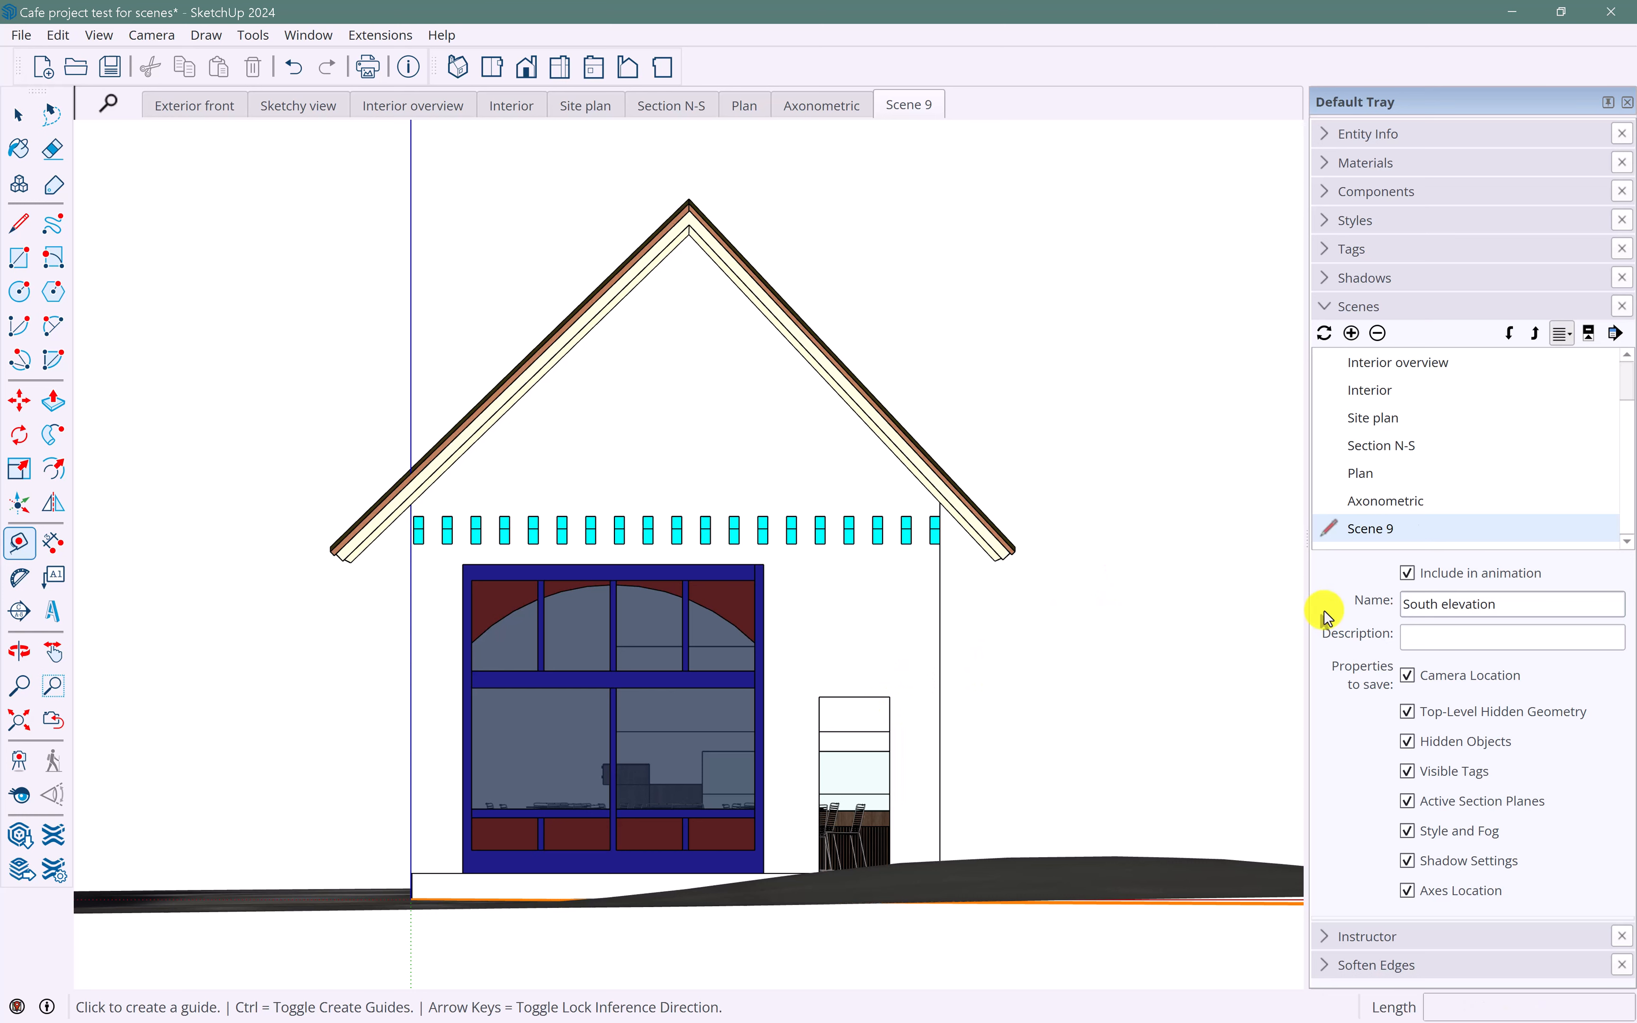
key("Return")
key("BackSpace")
key("BackSpace")
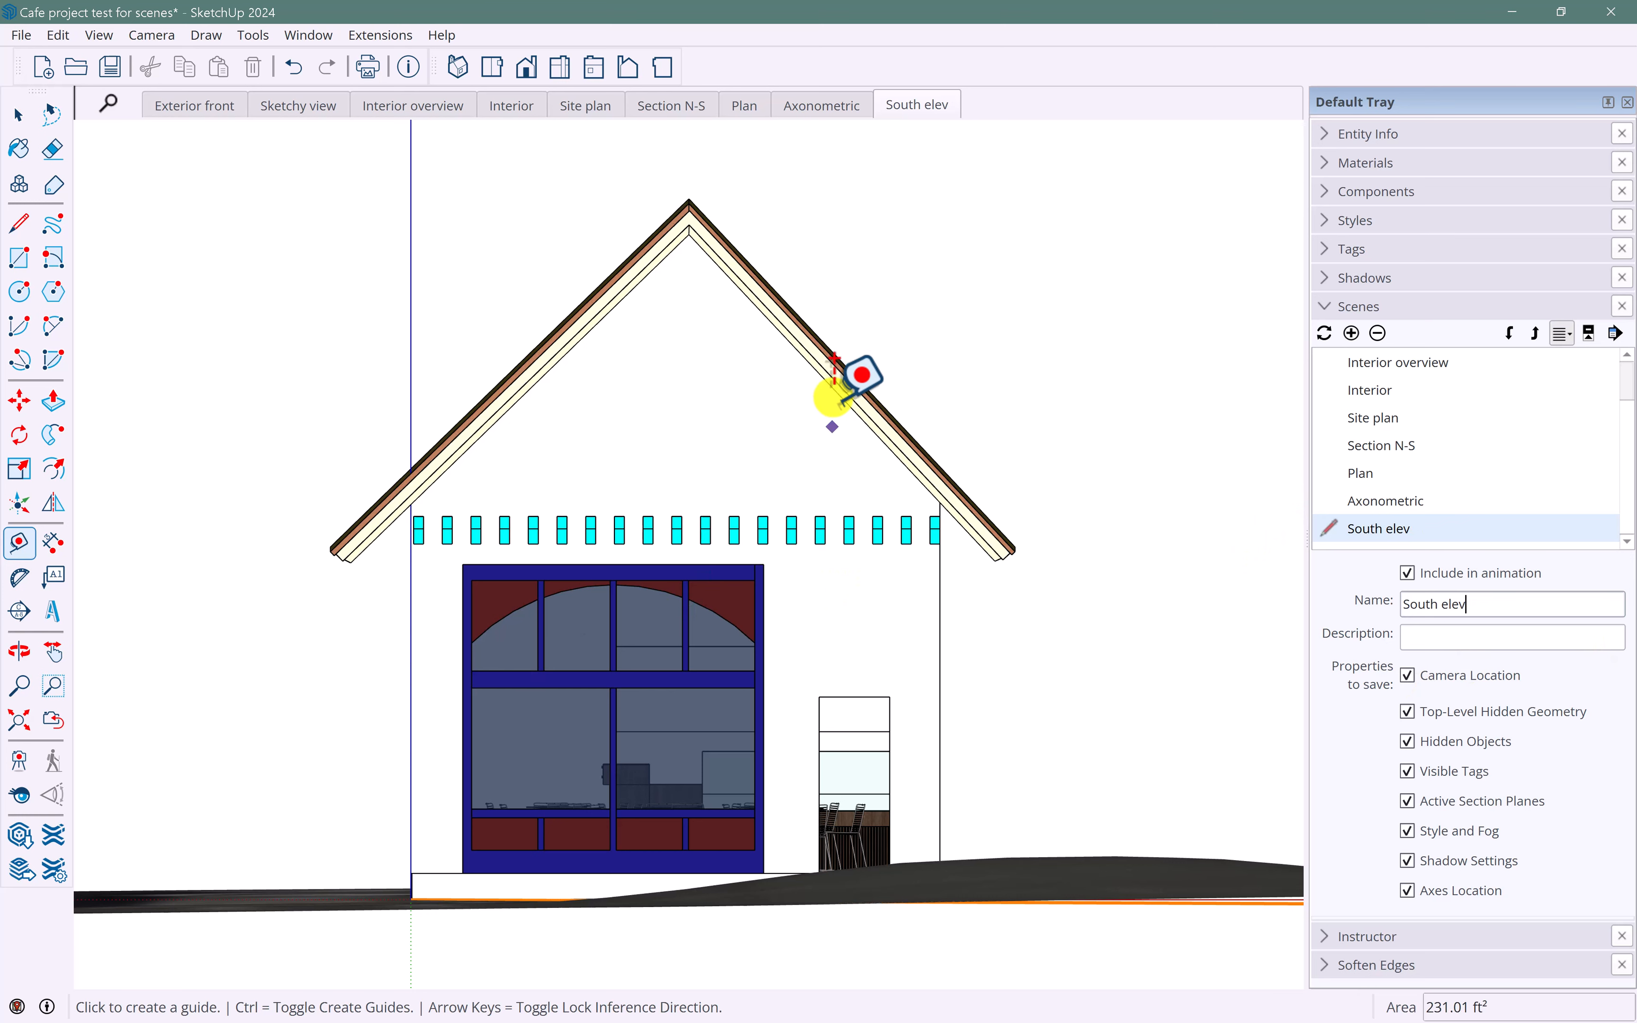
- Save the standard right view, with the whole side of the cafe in frame, as a new scene named East elev
left_click(574, 76)
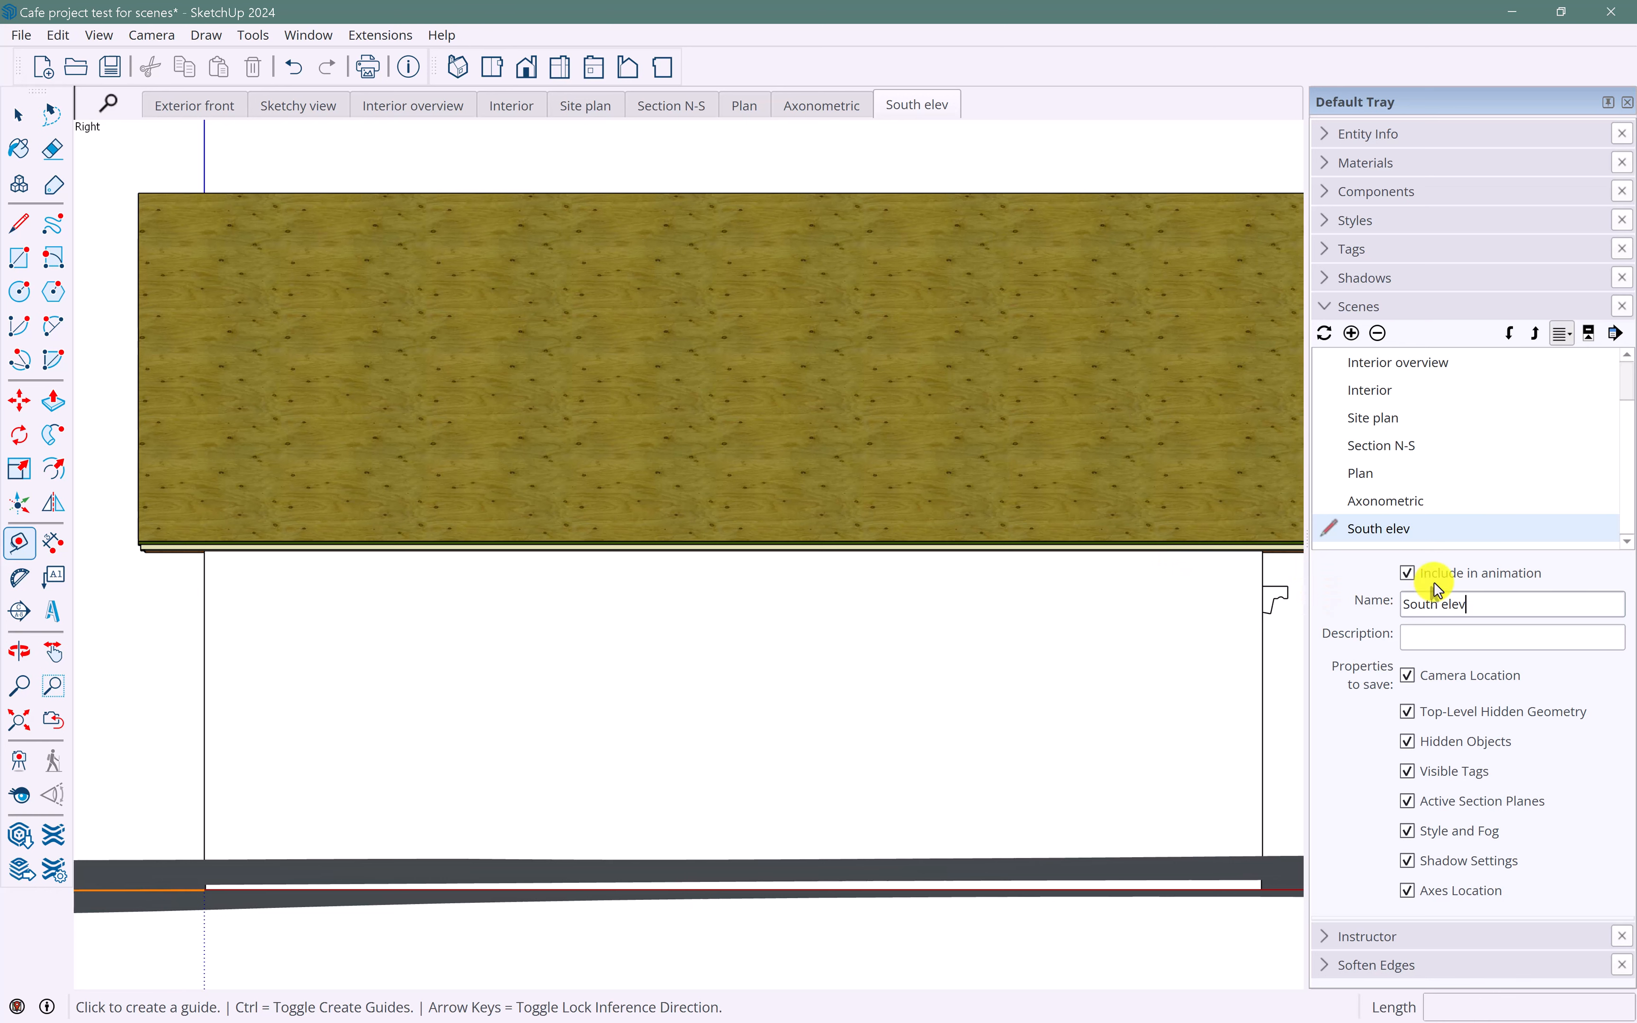
scroll(920, 455, "down", 2)
middle_click_drag(920, 456, 879, 474)
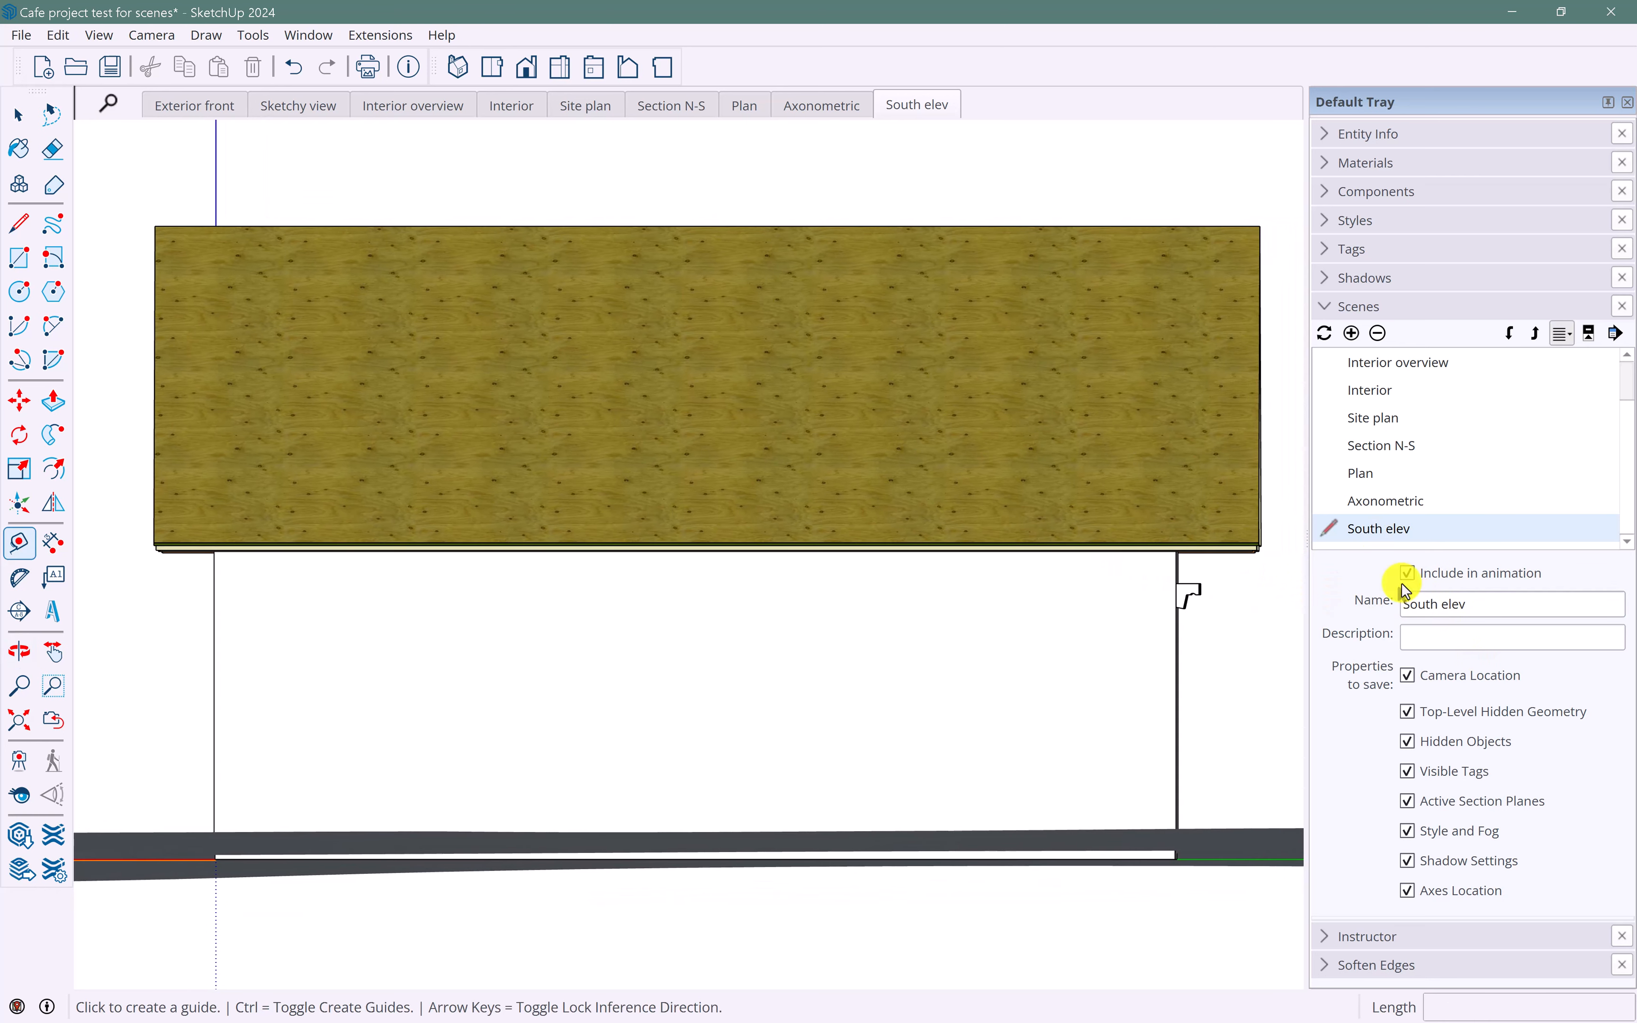
left_click(1351, 333)
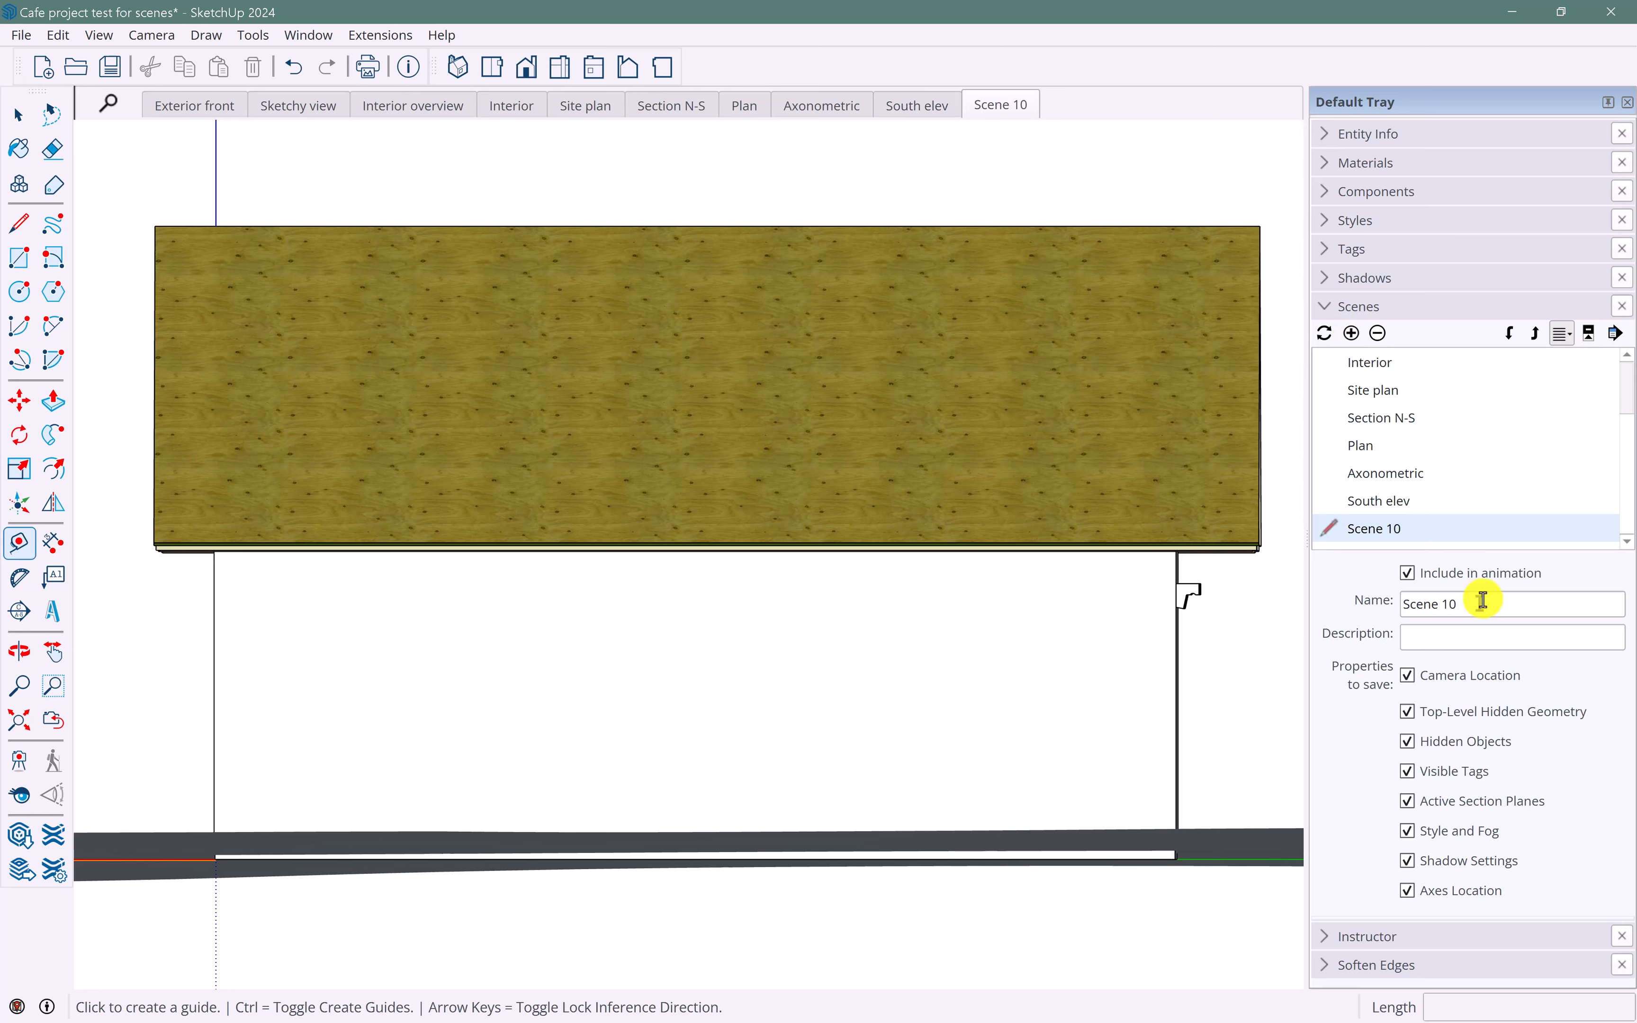
left_click_drag(1487, 599, 1383, 576)
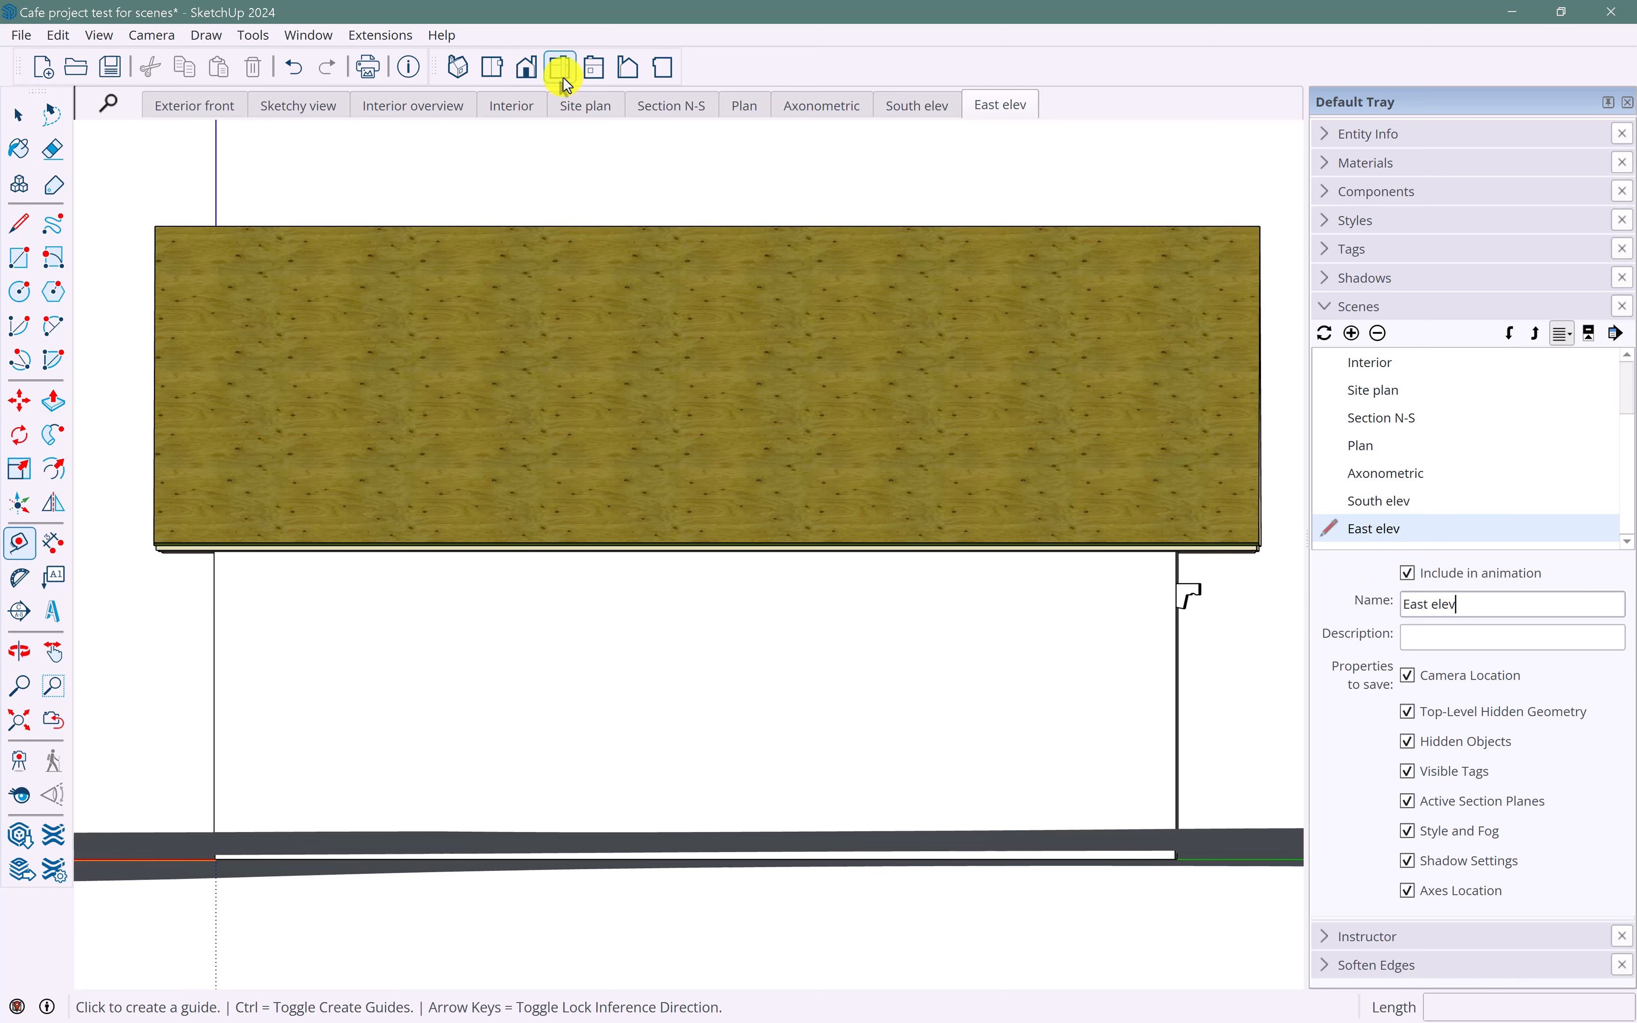
- Save the standard left view, with the whole side of the cafe in frame, as a new scene named West elev
left_click(627, 66)
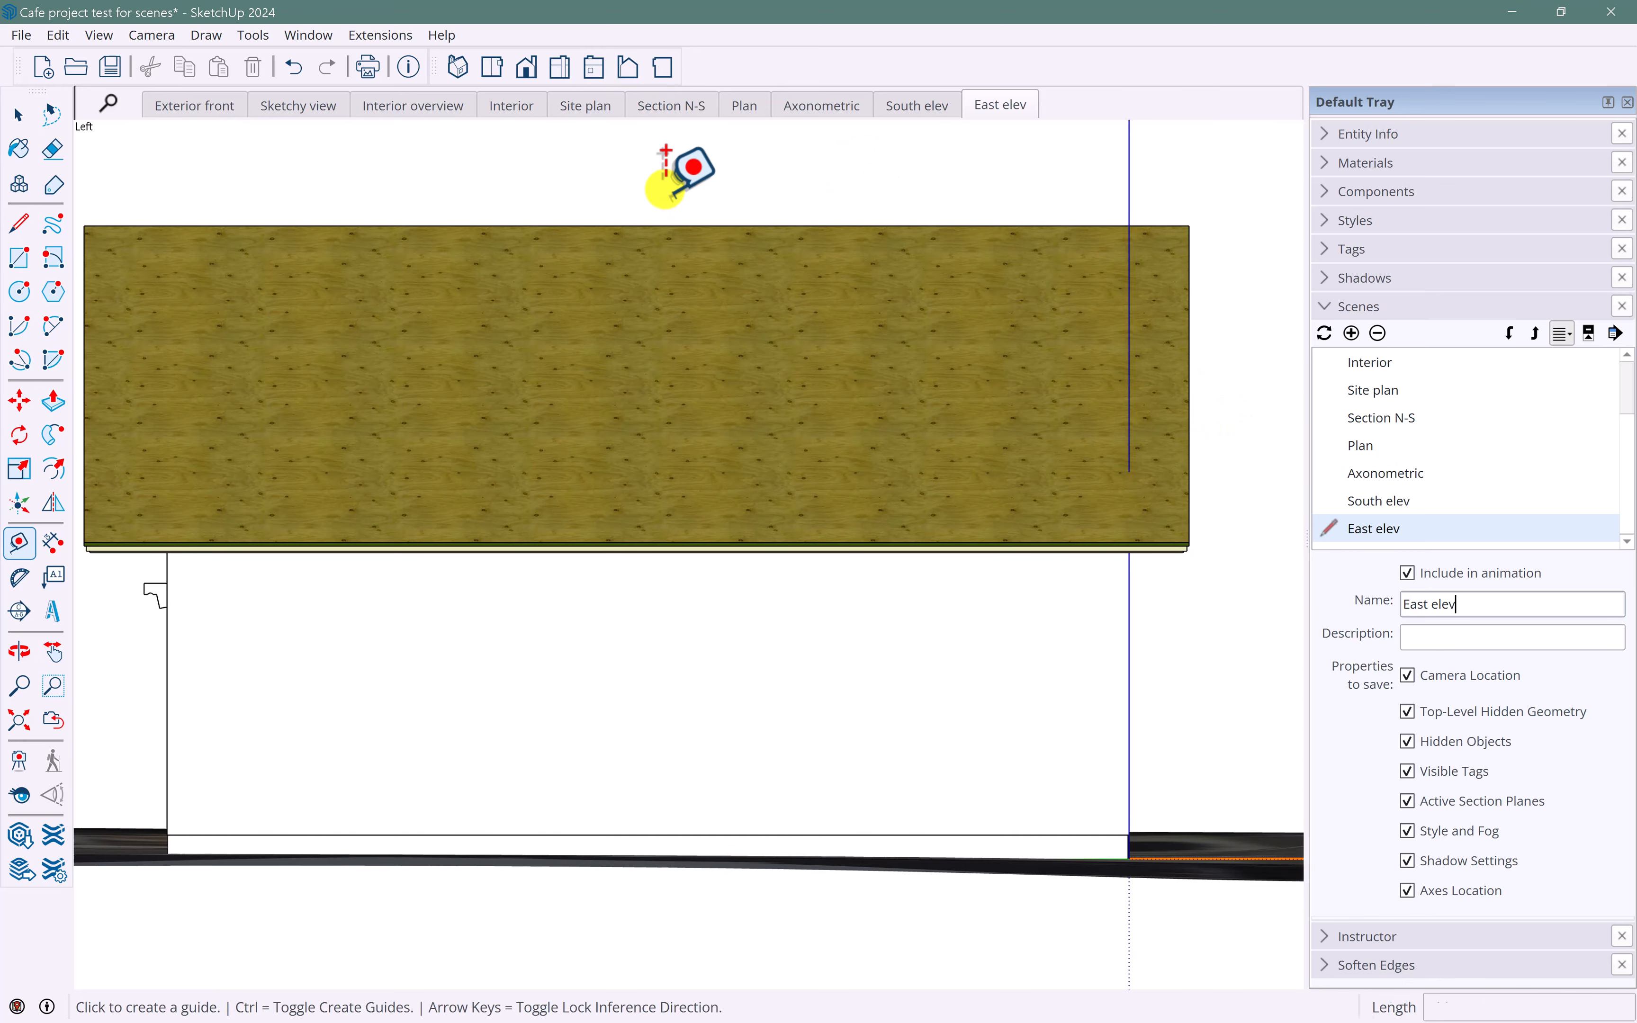
left_click(563, 79)
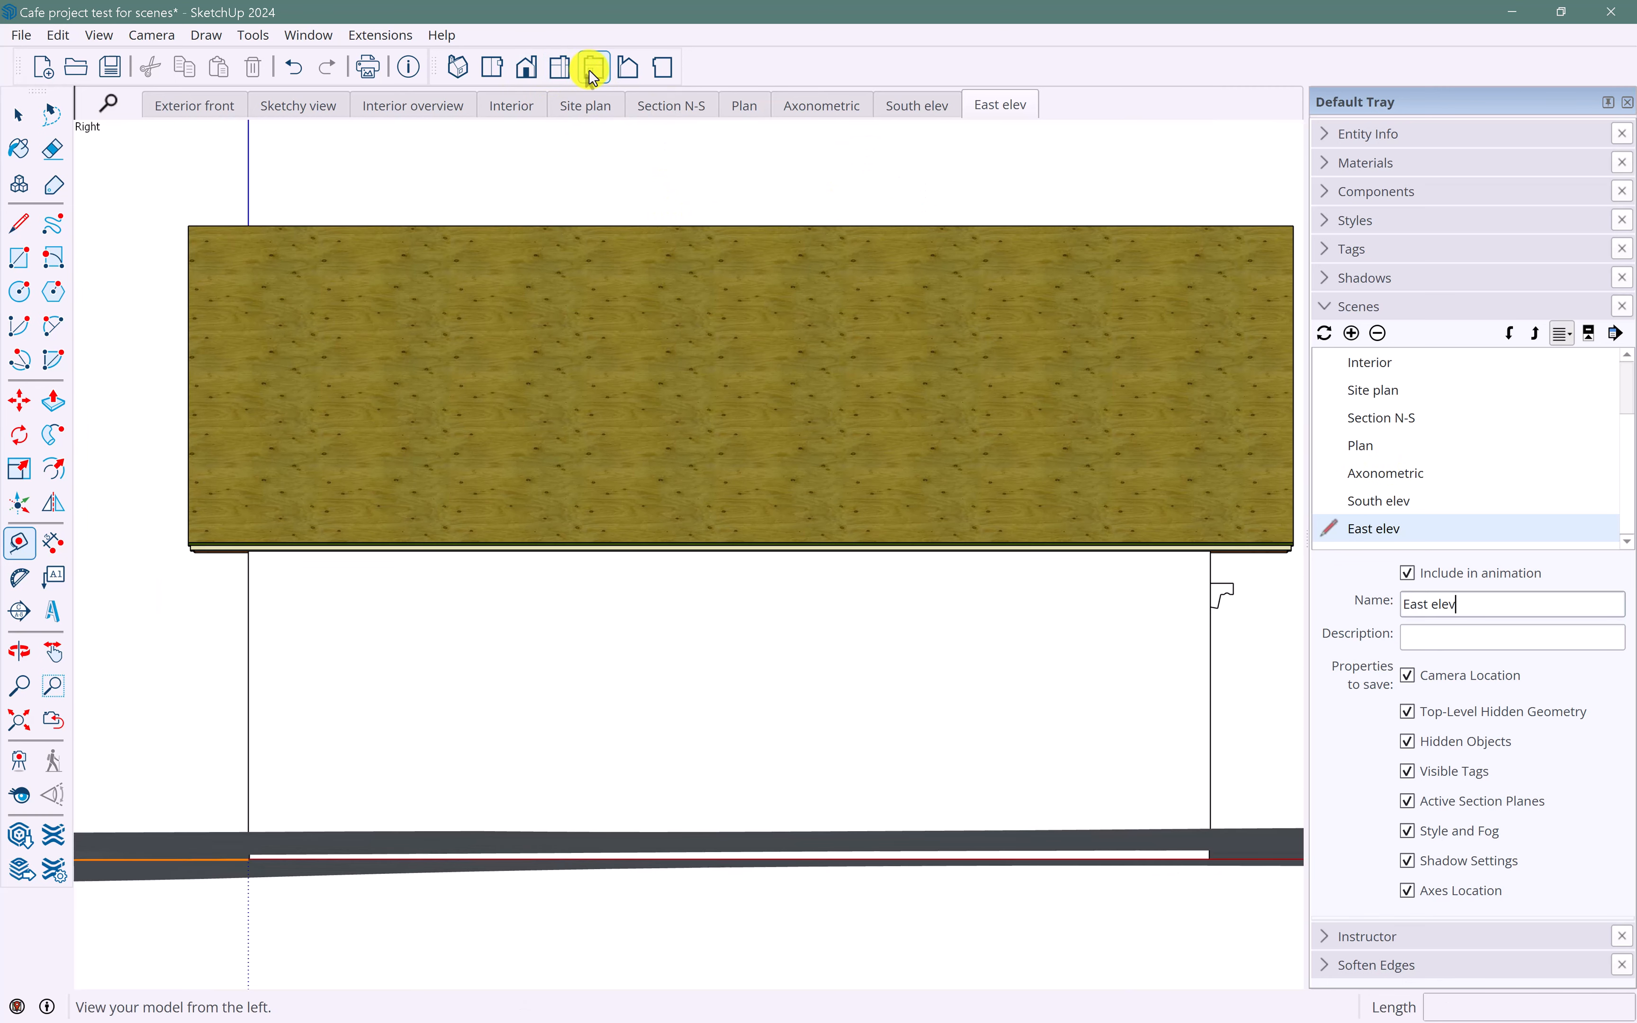
left_click(593, 77)
left_click(600, 441)
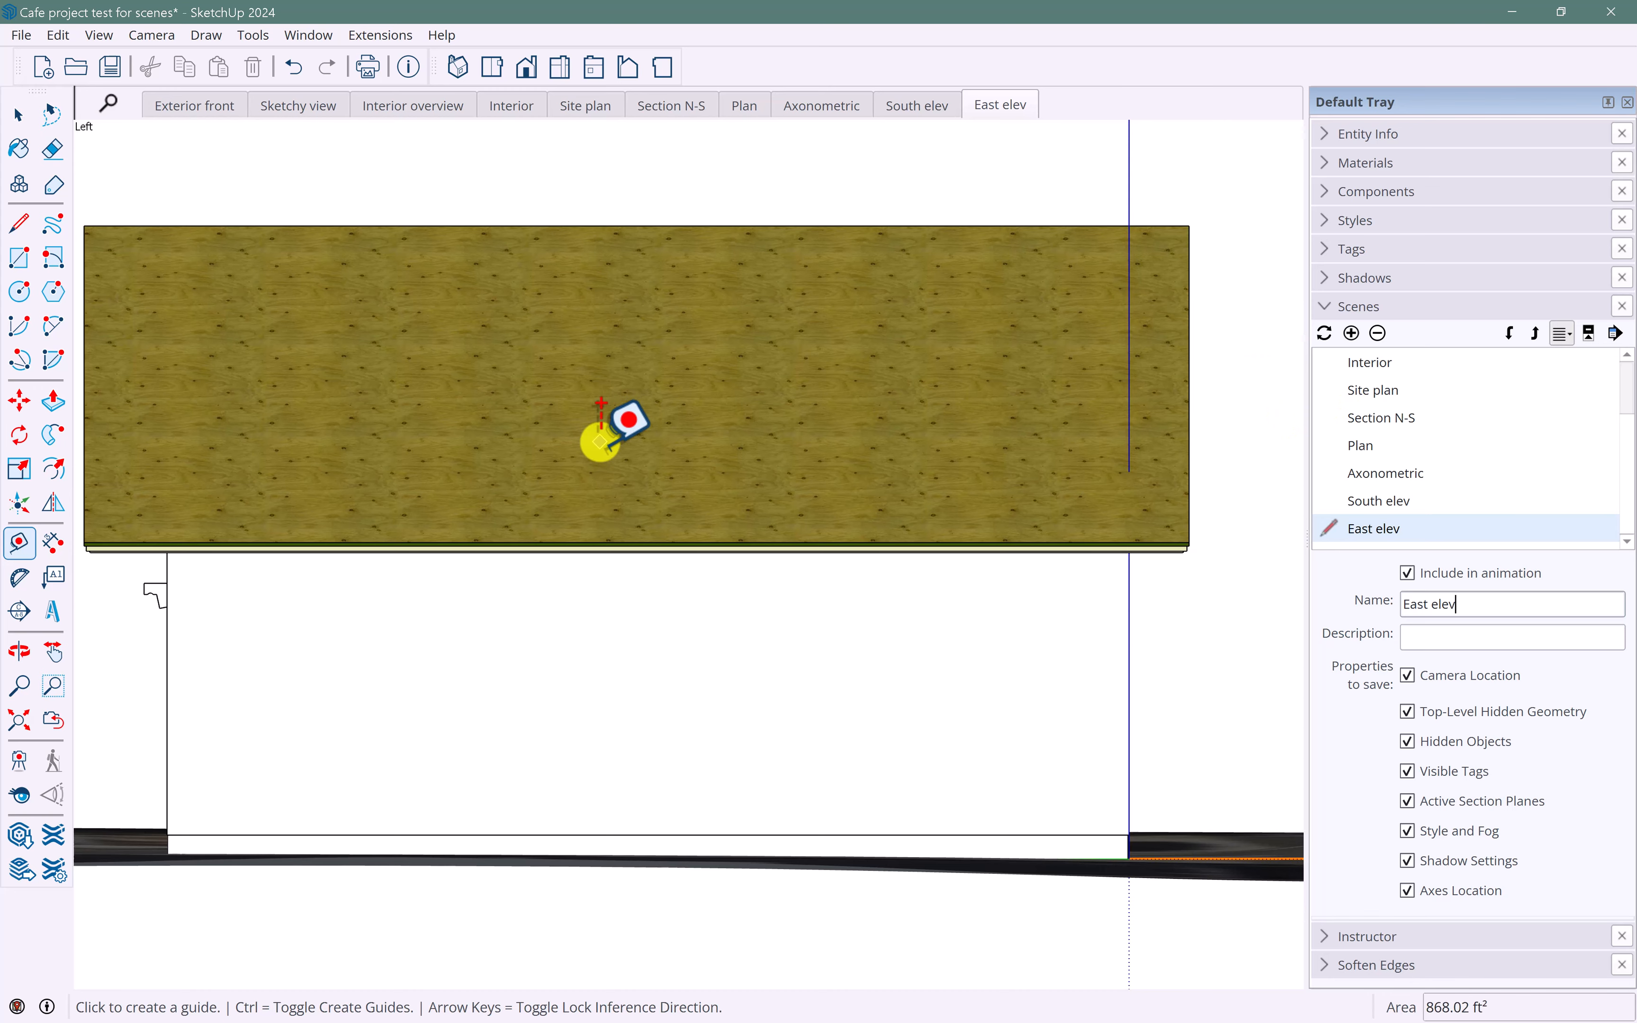
middle_click_drag(608, 441, 645, 439, "shift")
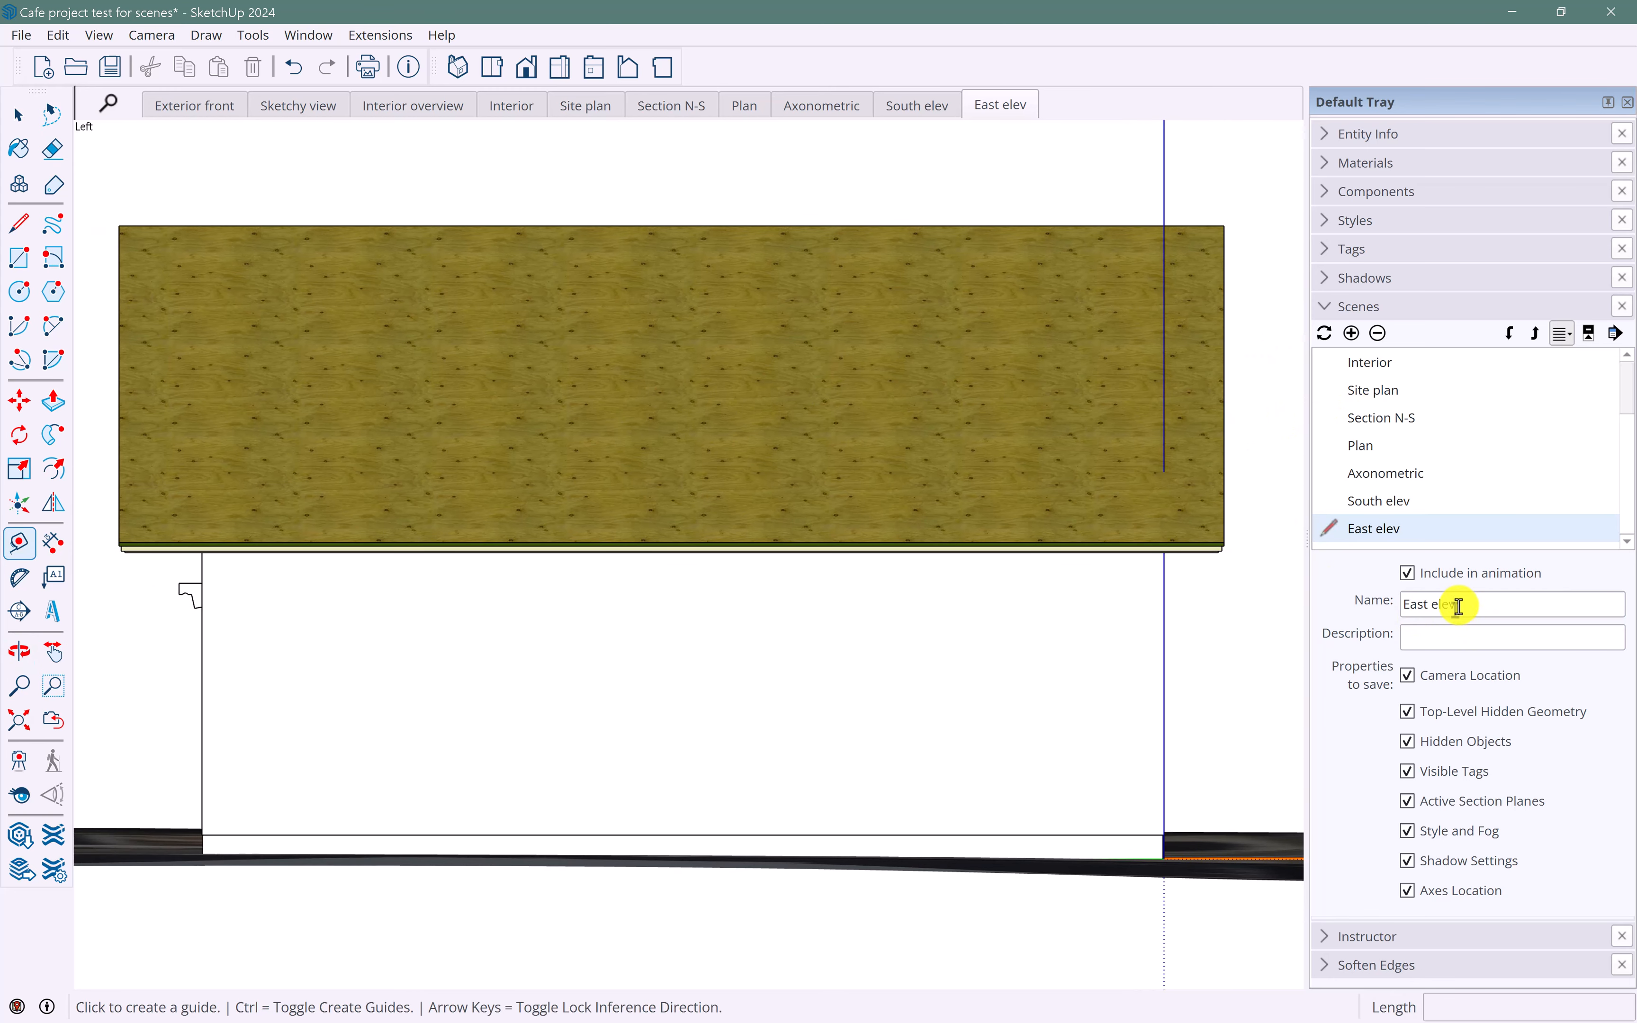
left_click(1351, 332)
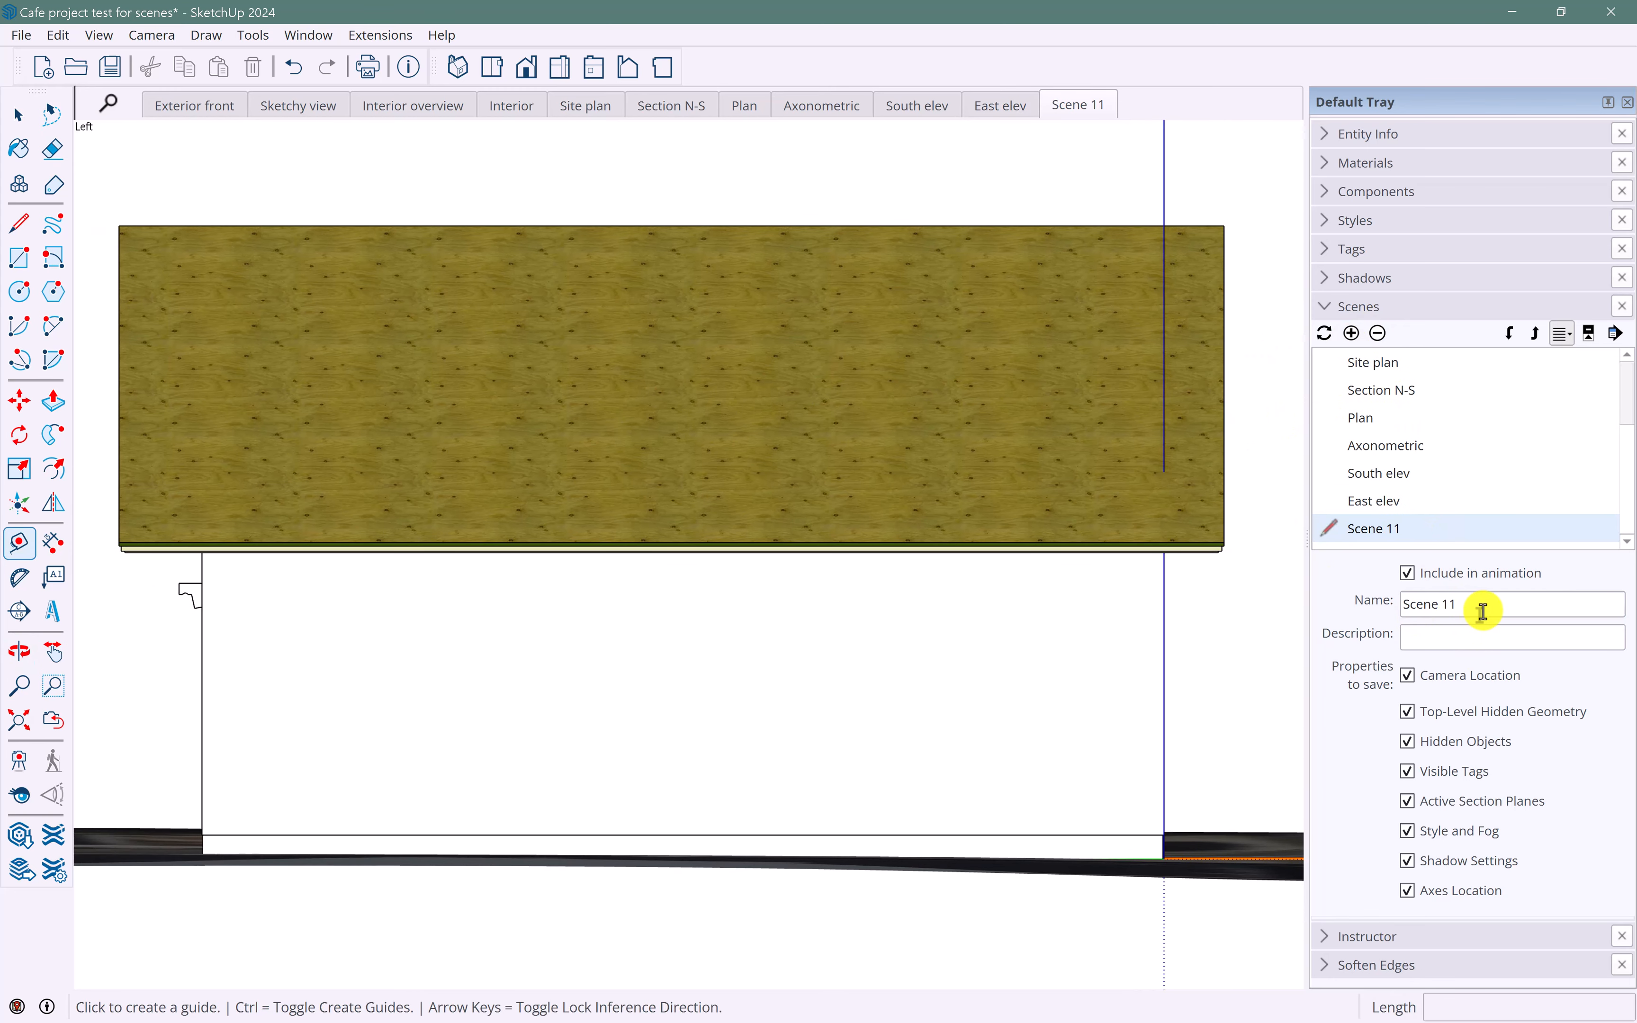
left_click_drag(1482, 611, 1326, 571)
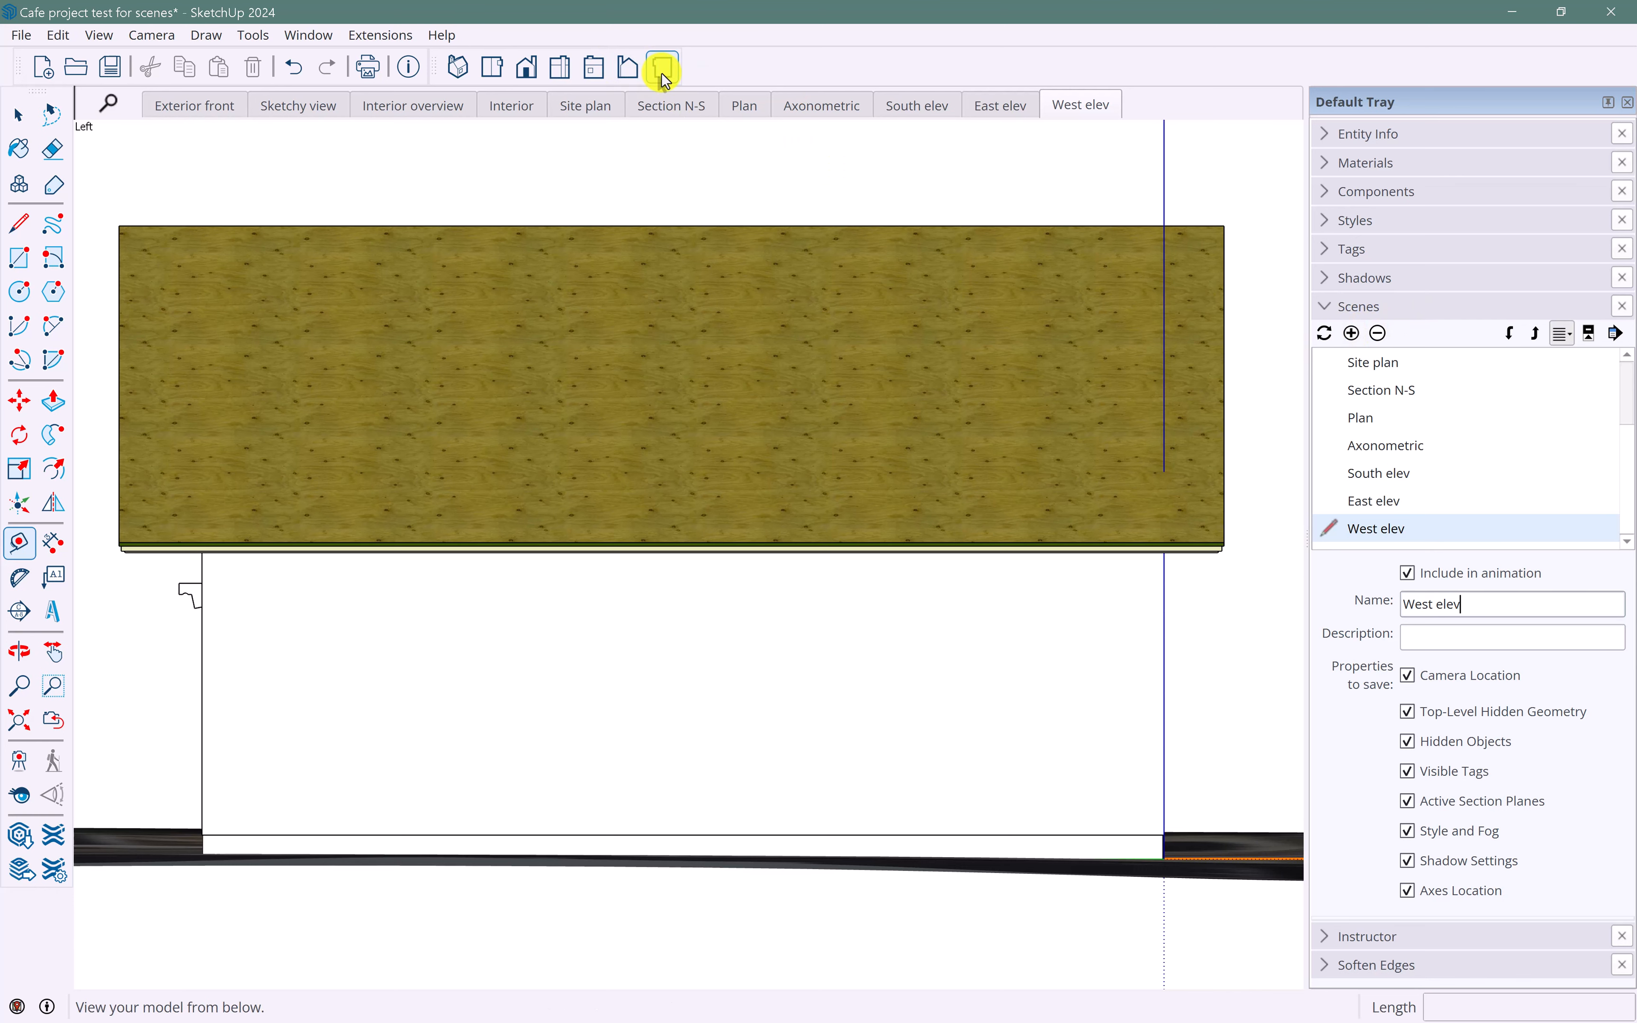
- Switch to the standard back view, zoom in on the cafe's rear wall, and save it as a new scene named North elev
left_click(628, 67)
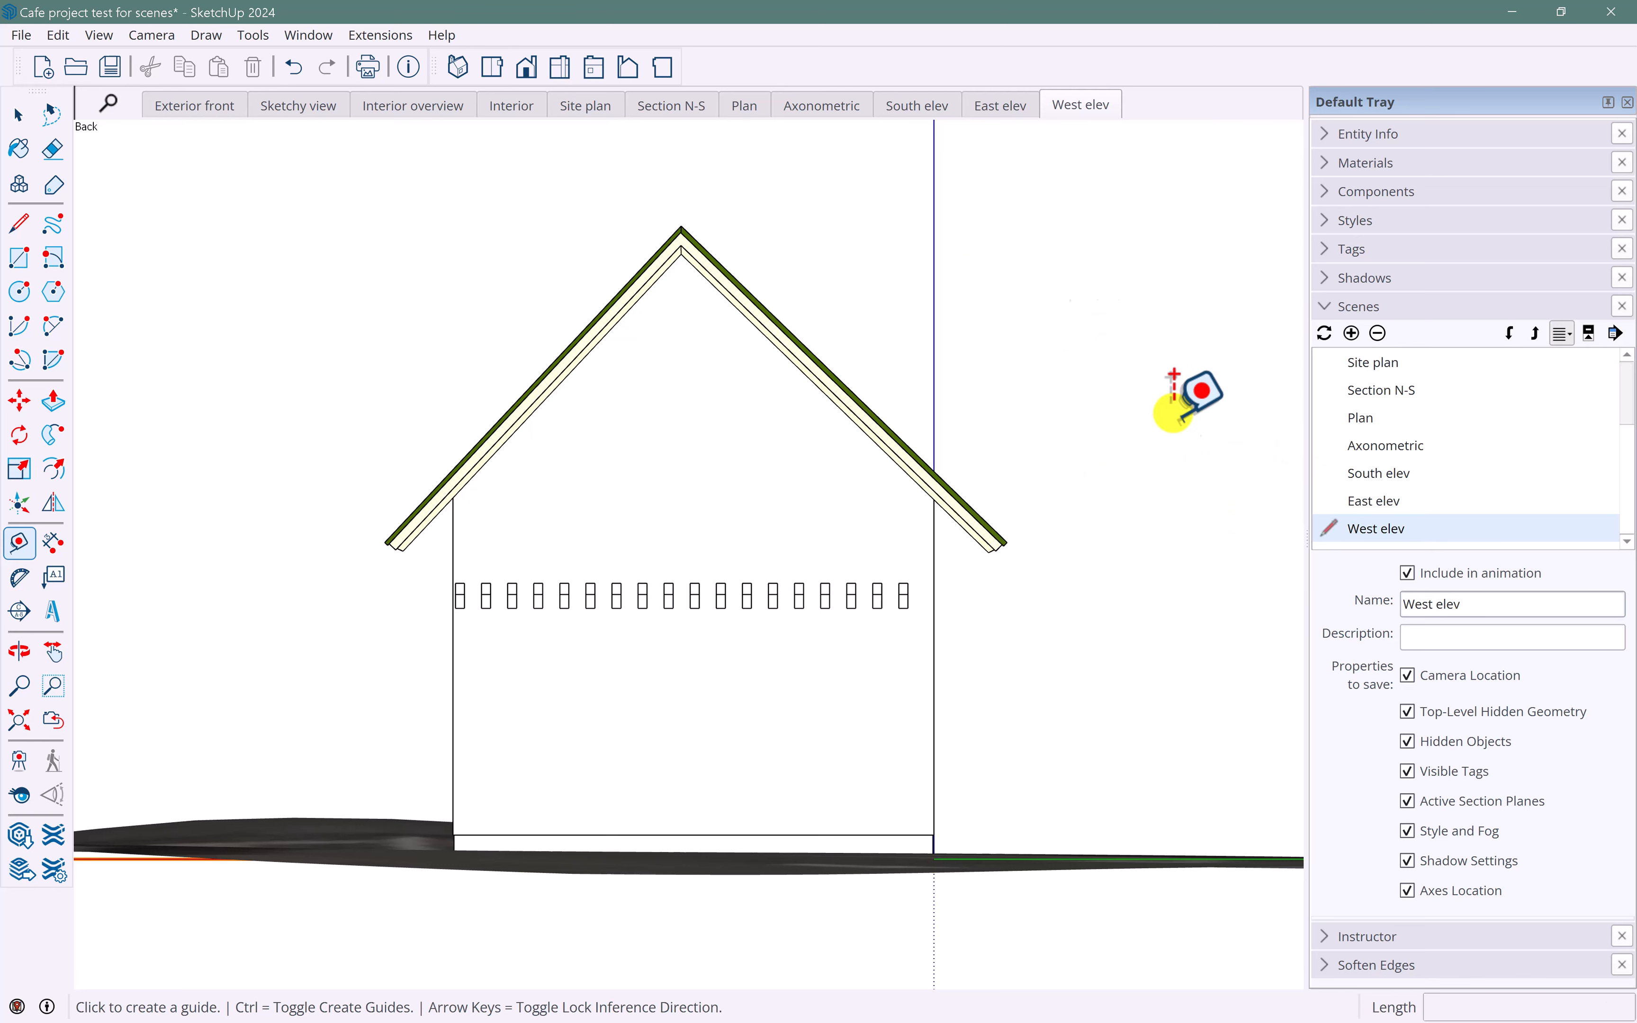
scroll(545, 473, "up", 1)
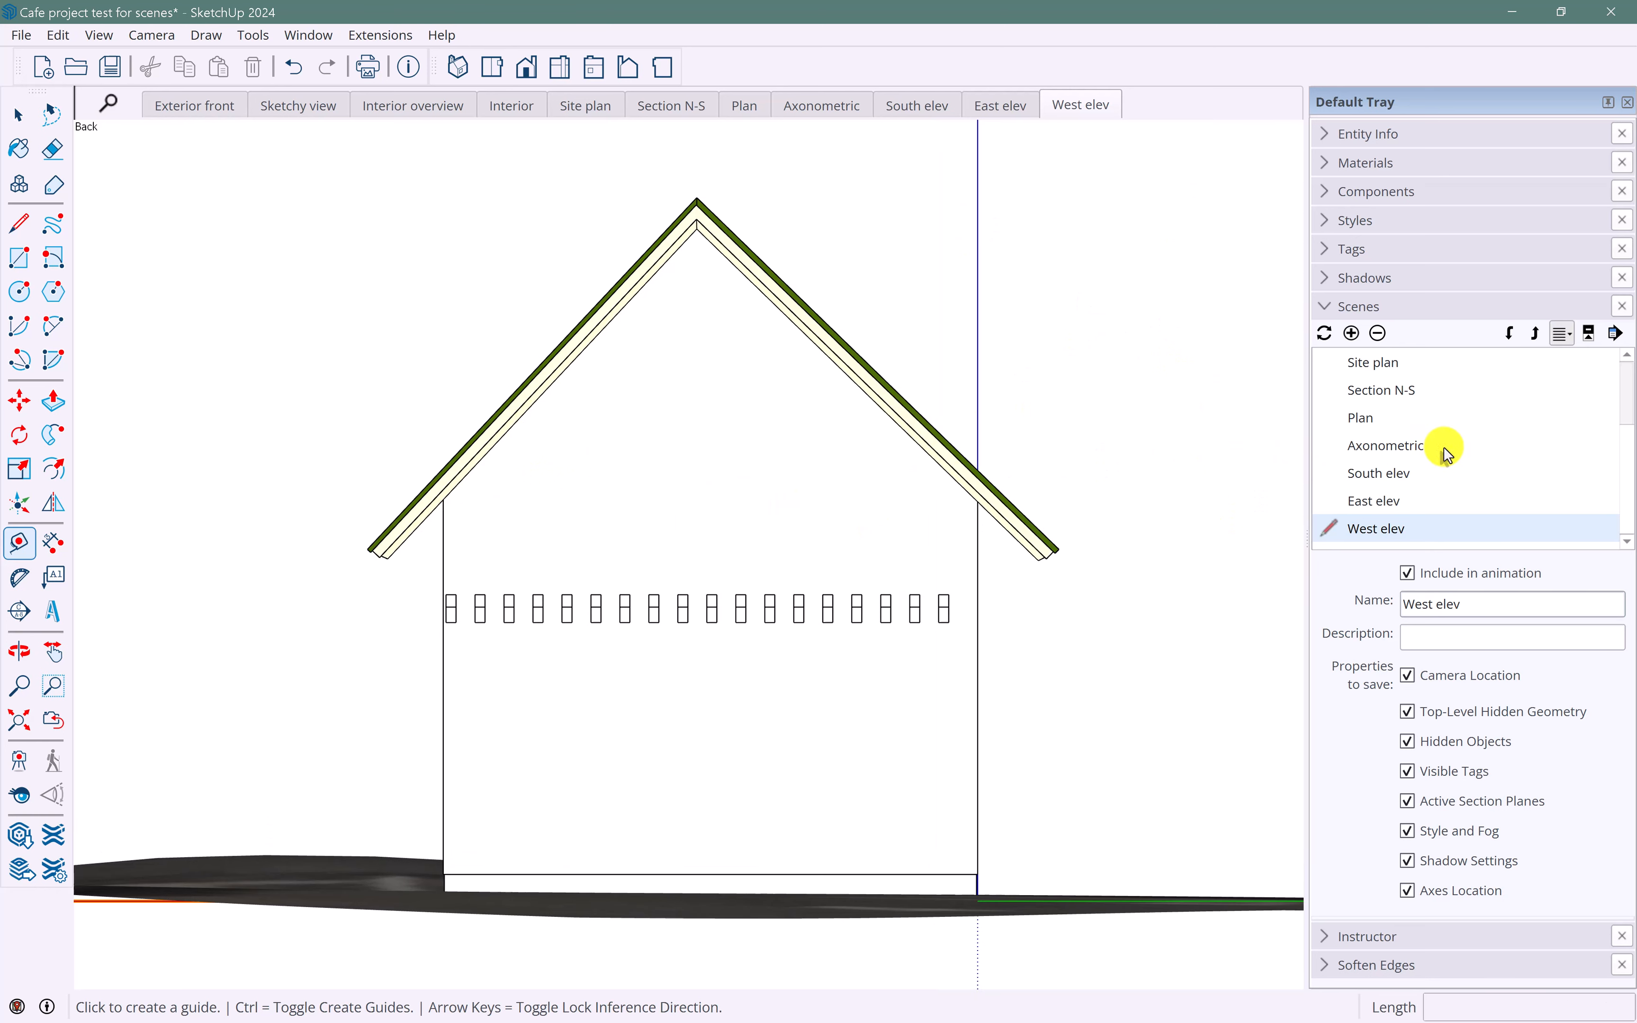
left_click(1353, 333)
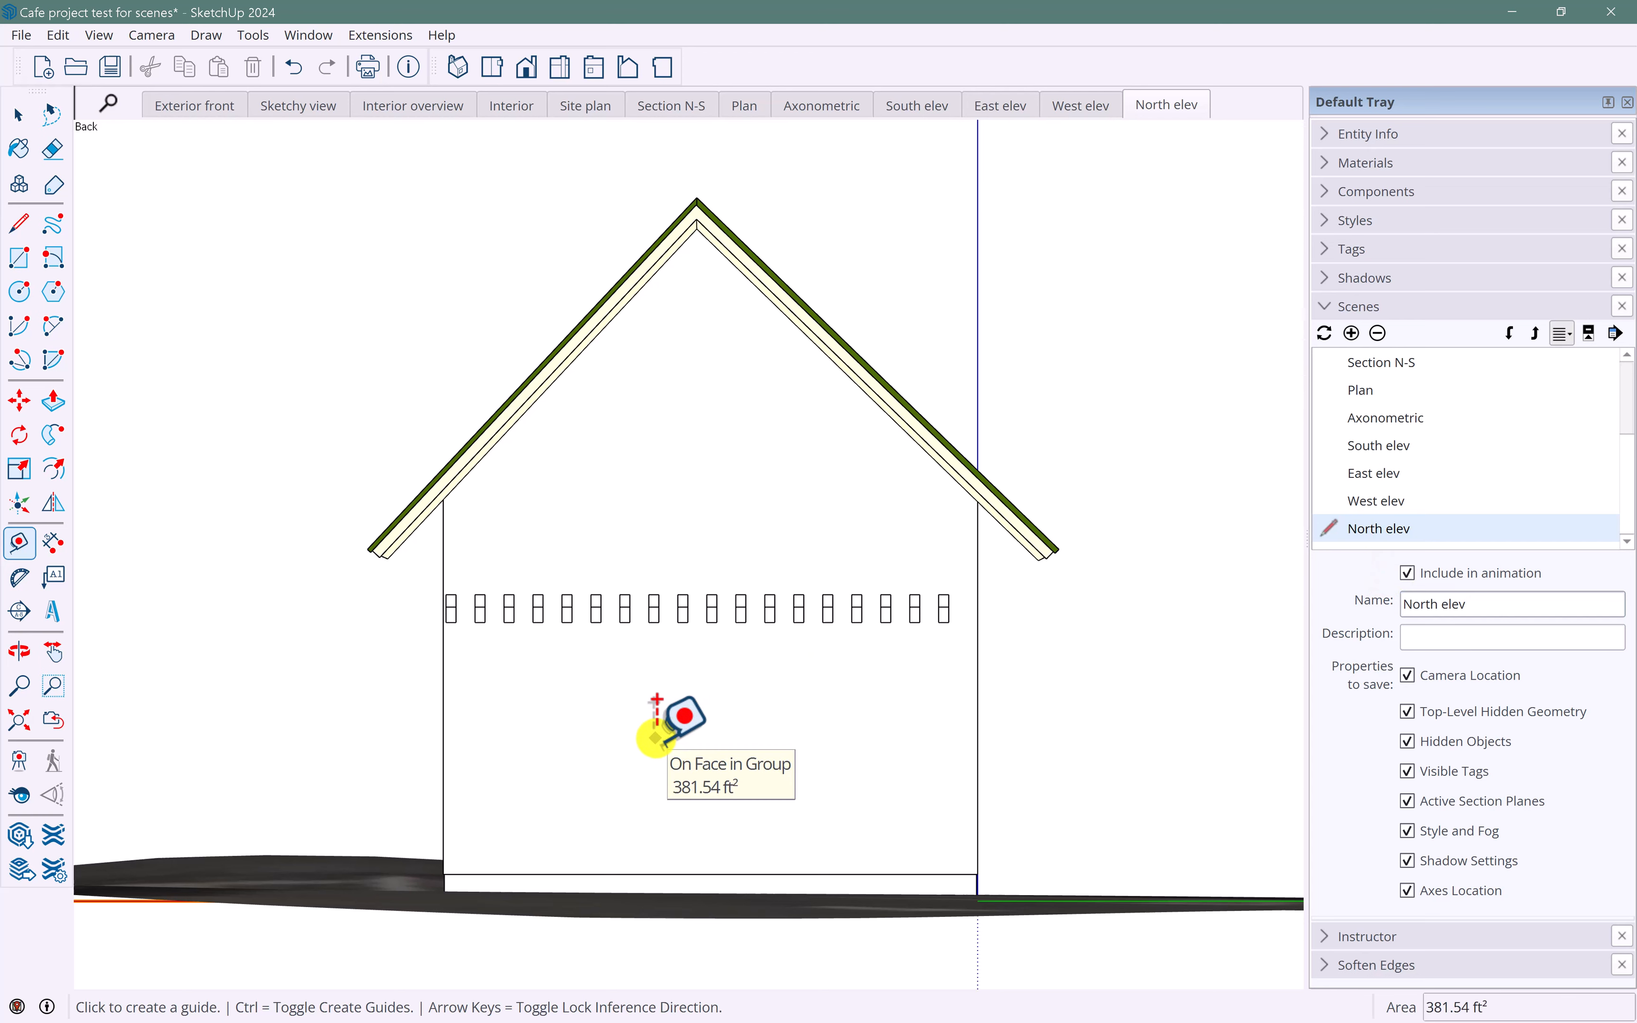
- Review the saved scenes, comparing Exterior front, Axonometric, South elev, Interior and East elev
middle_click_drag(545, 542, 683, 602)
left_click(190, 106)
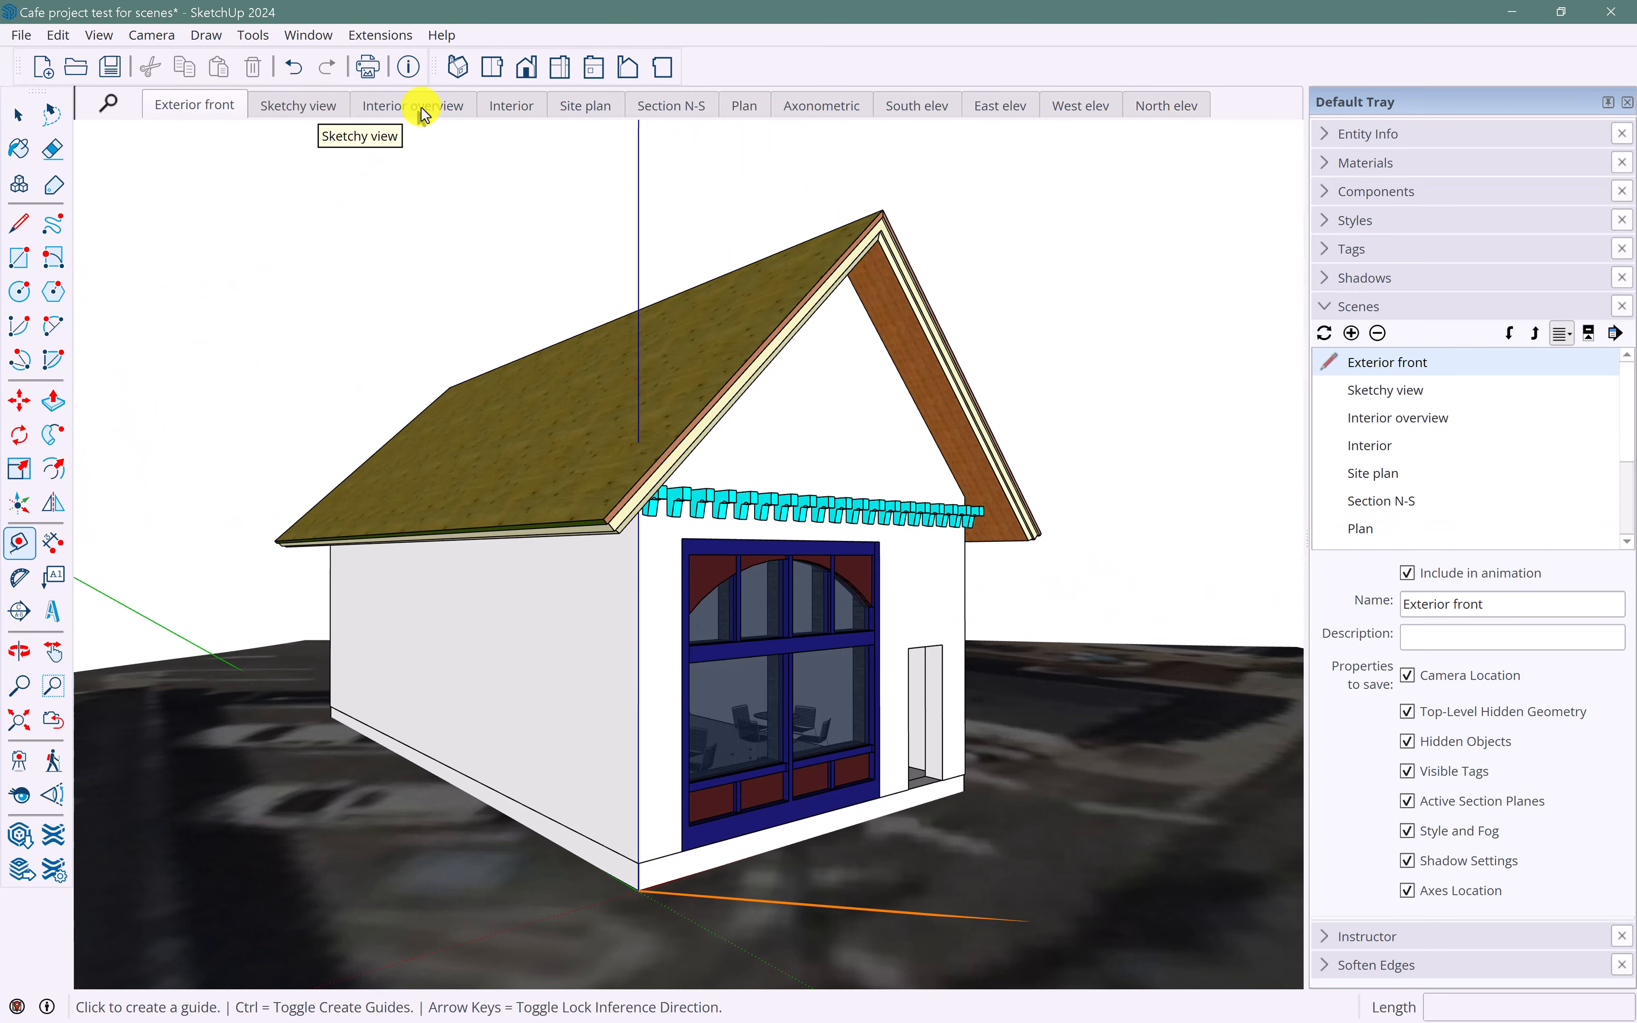
left_click(823, 111)
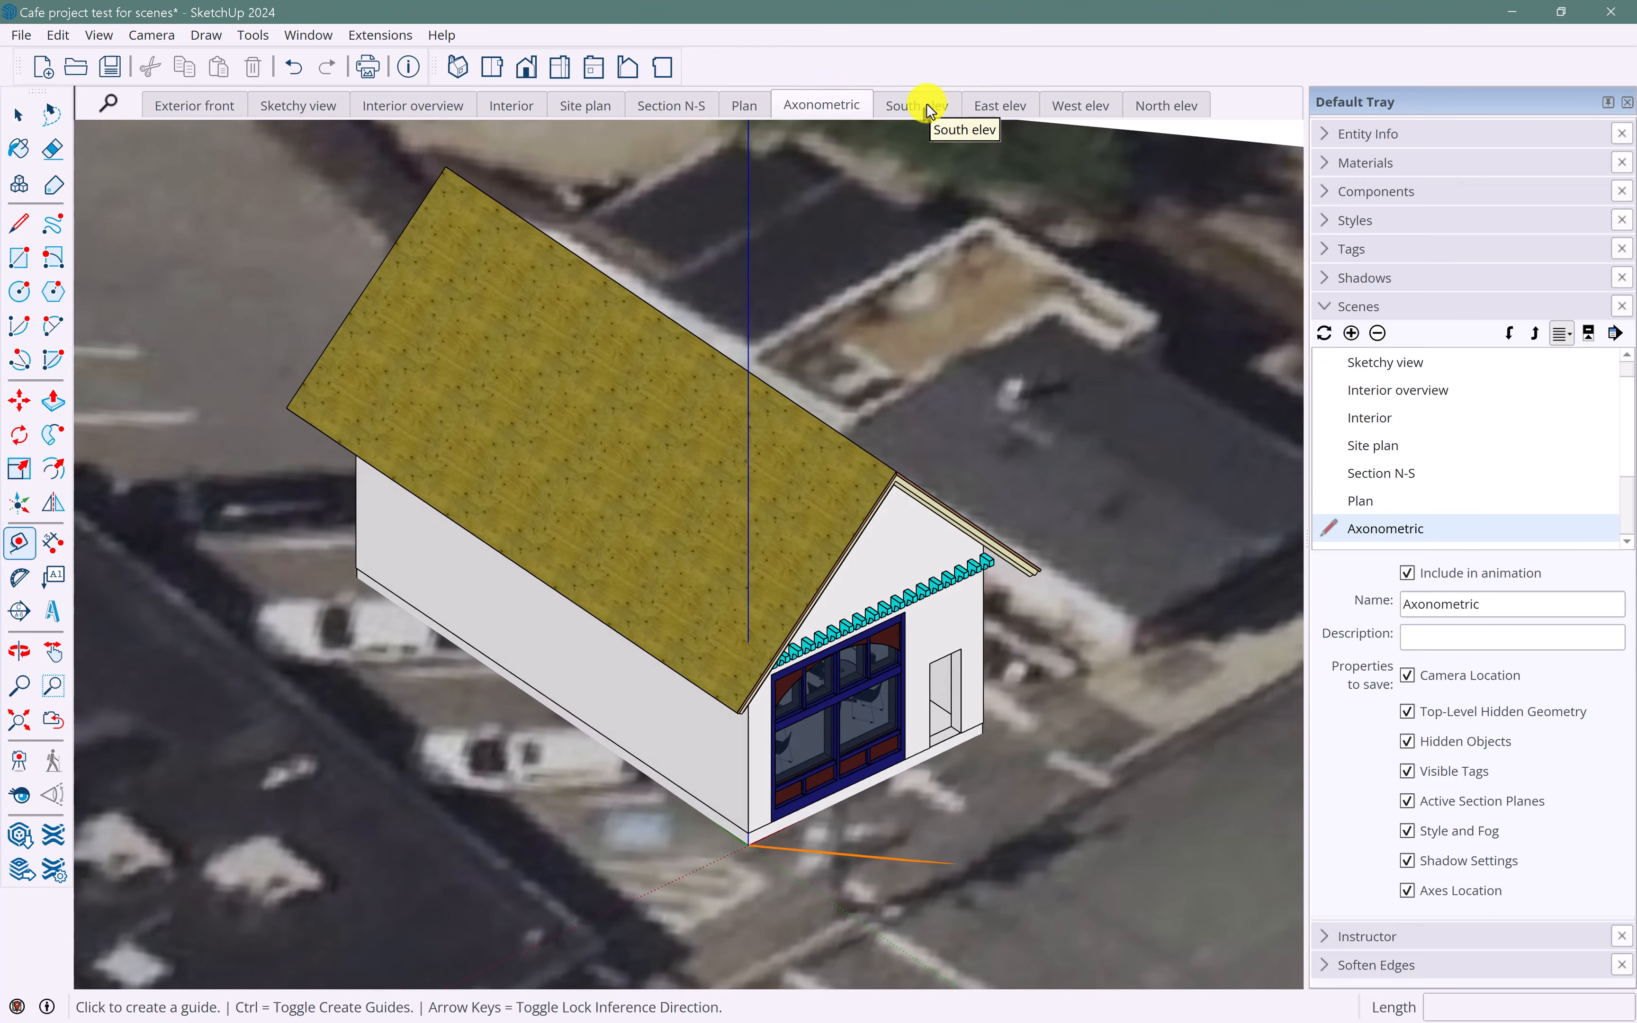
left_click(927, 106)
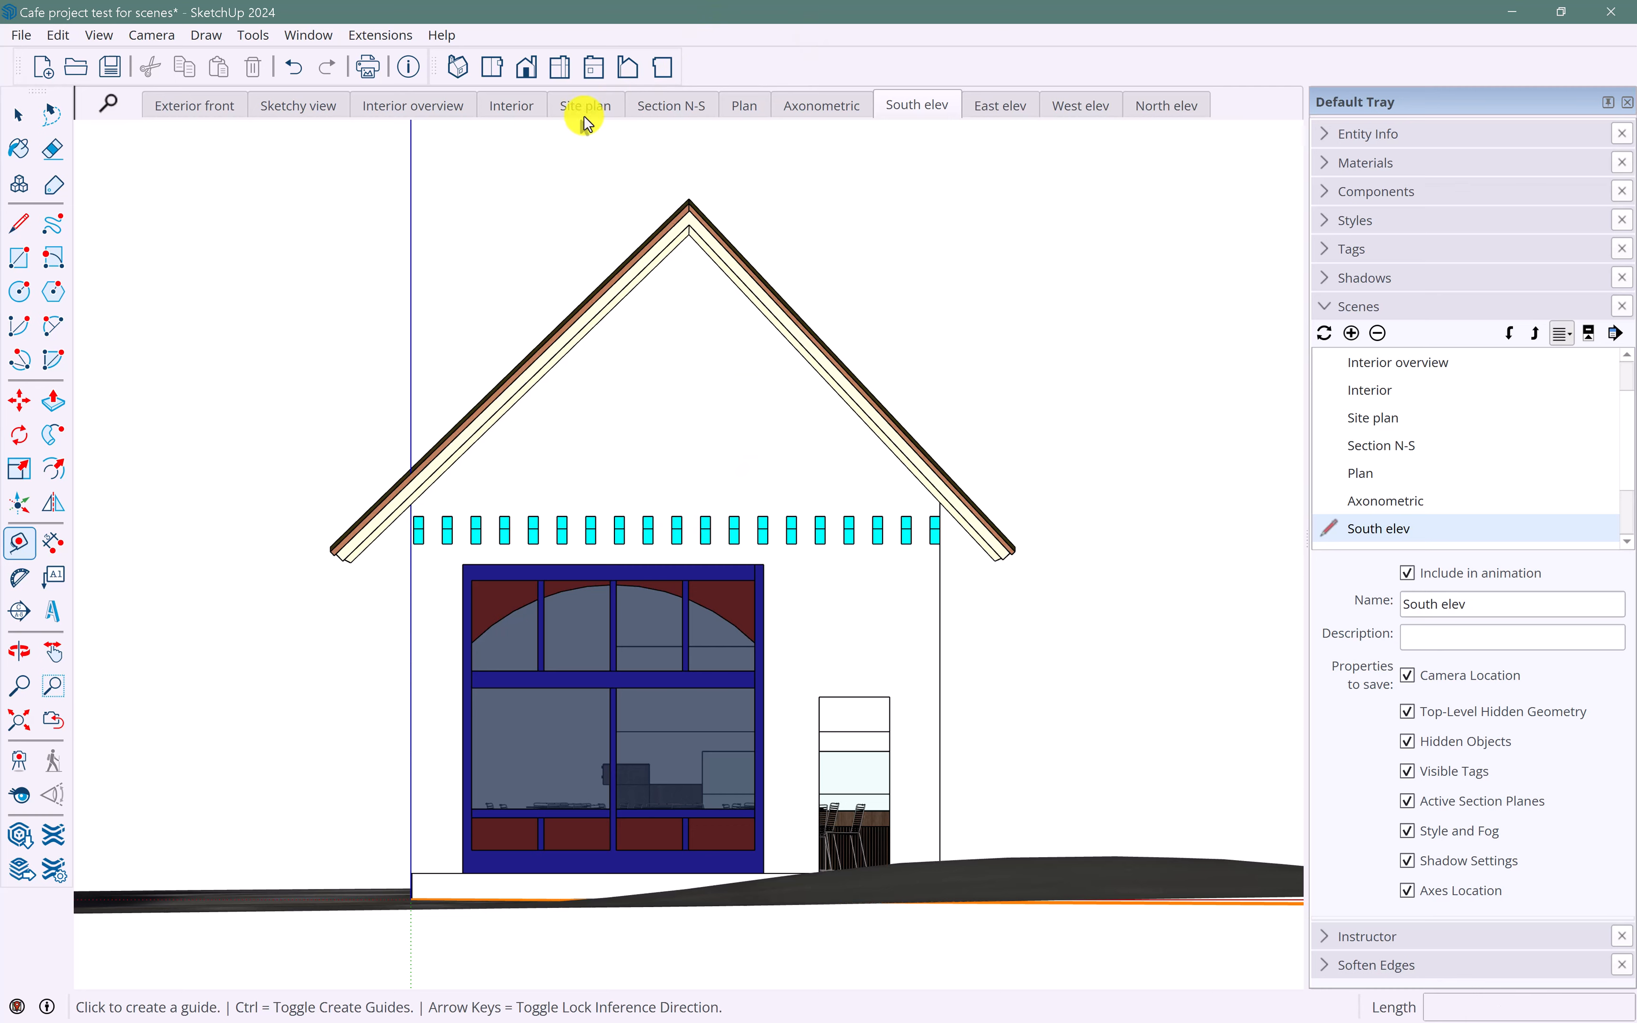
left_click(511, 109)
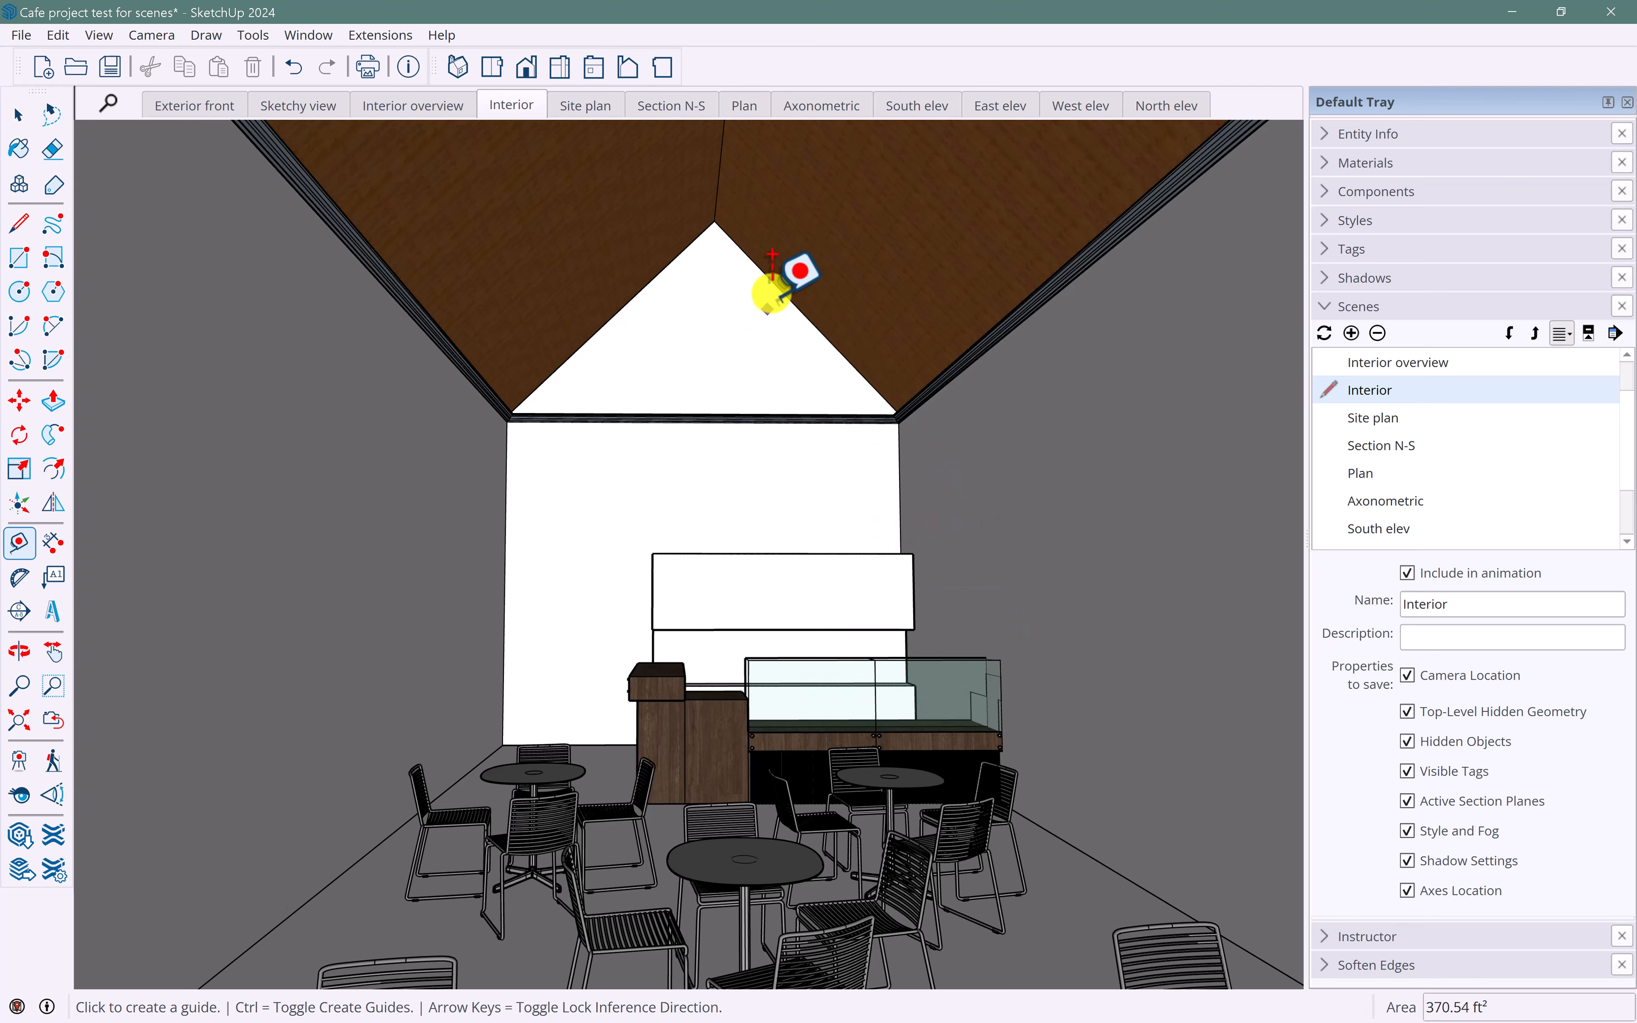
left_click(916, 106)
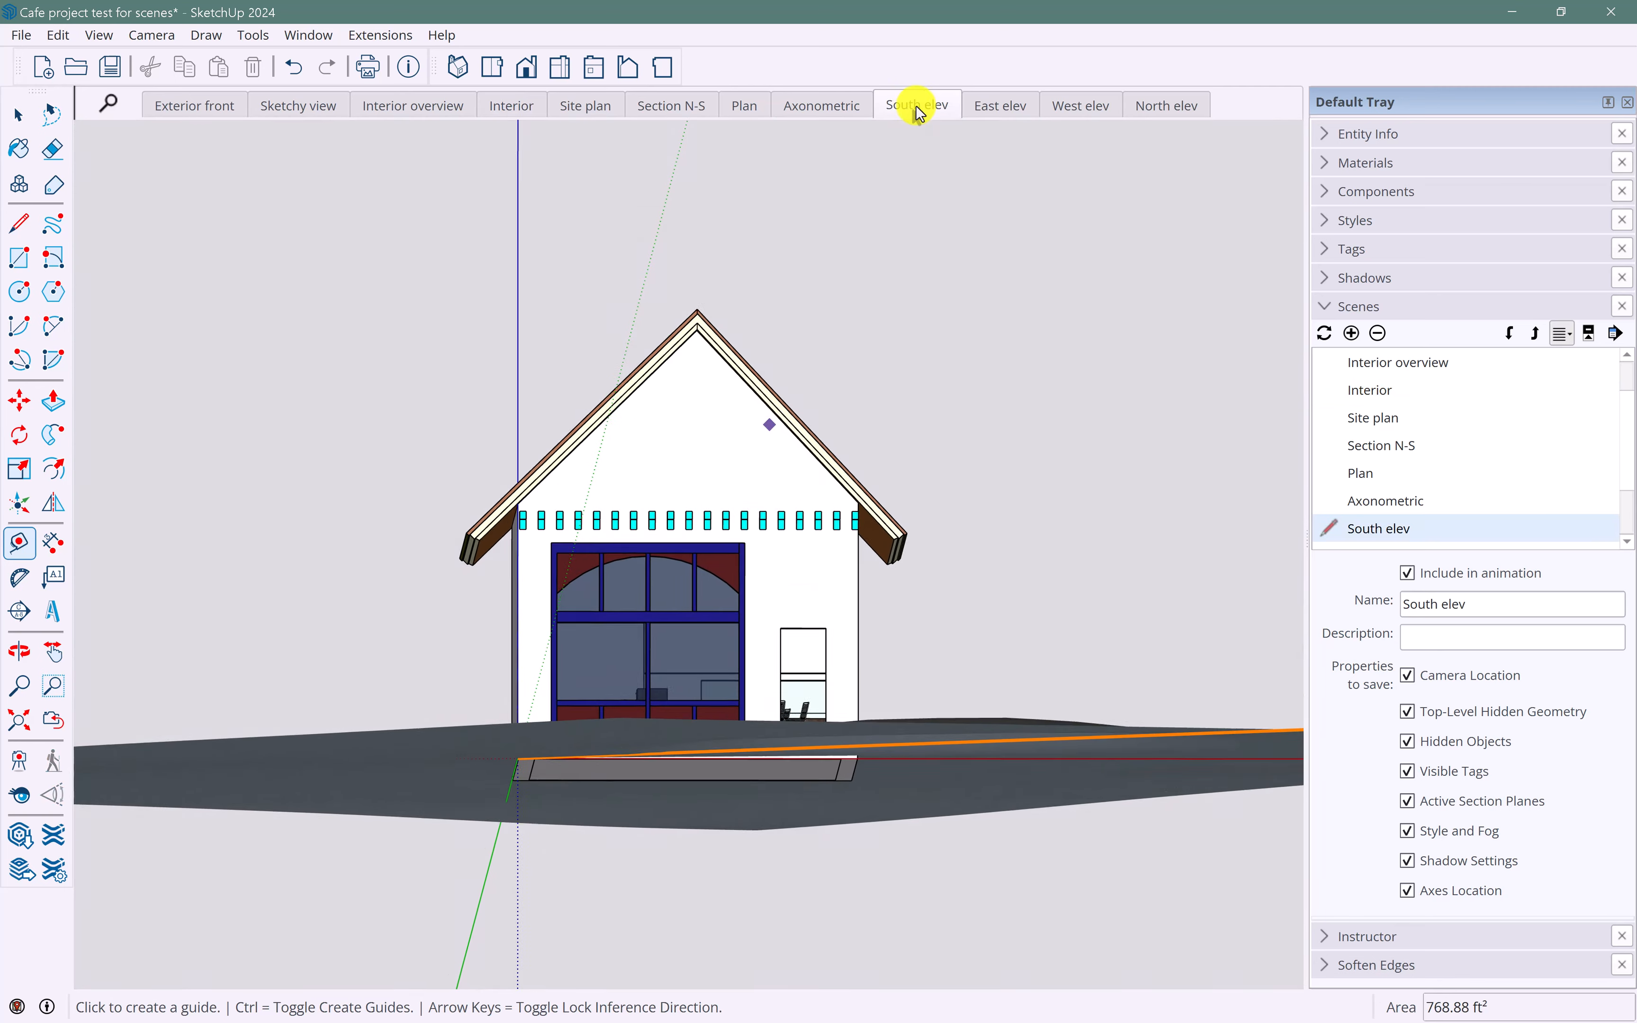
left_click(1004, 103)
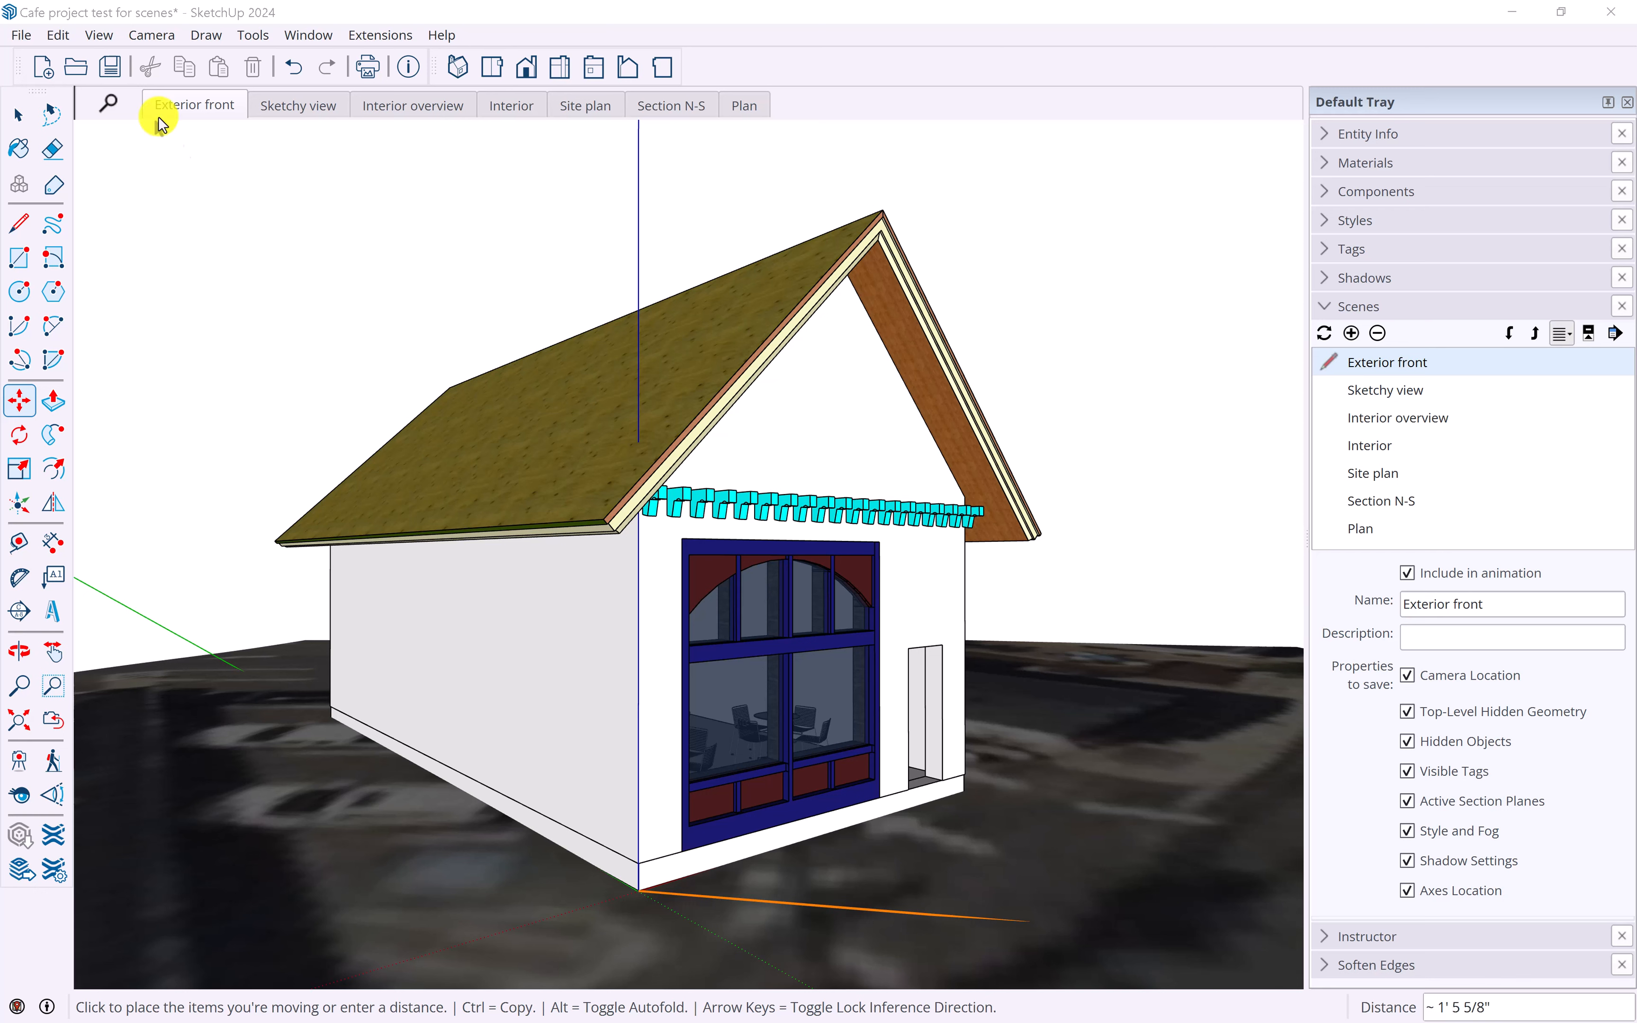
- Check which file types are available for exporting the Exterior front scene as a 2D graphic
left_click(22, 37)
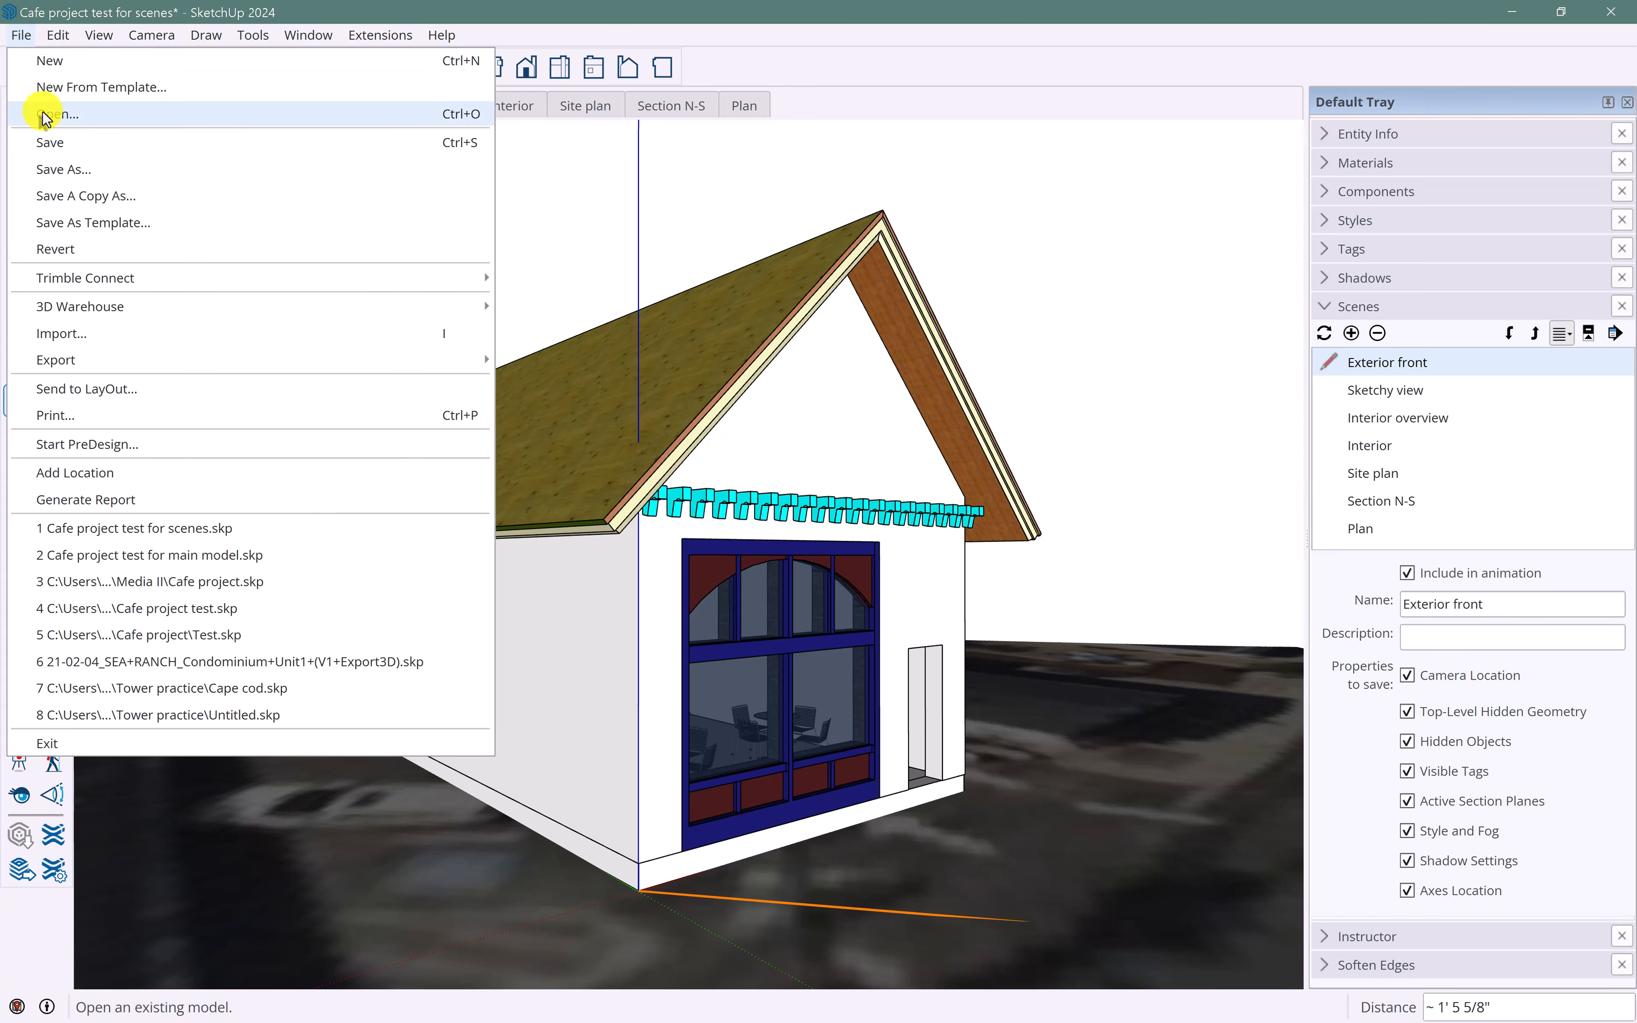
mouse_move(86, 365)
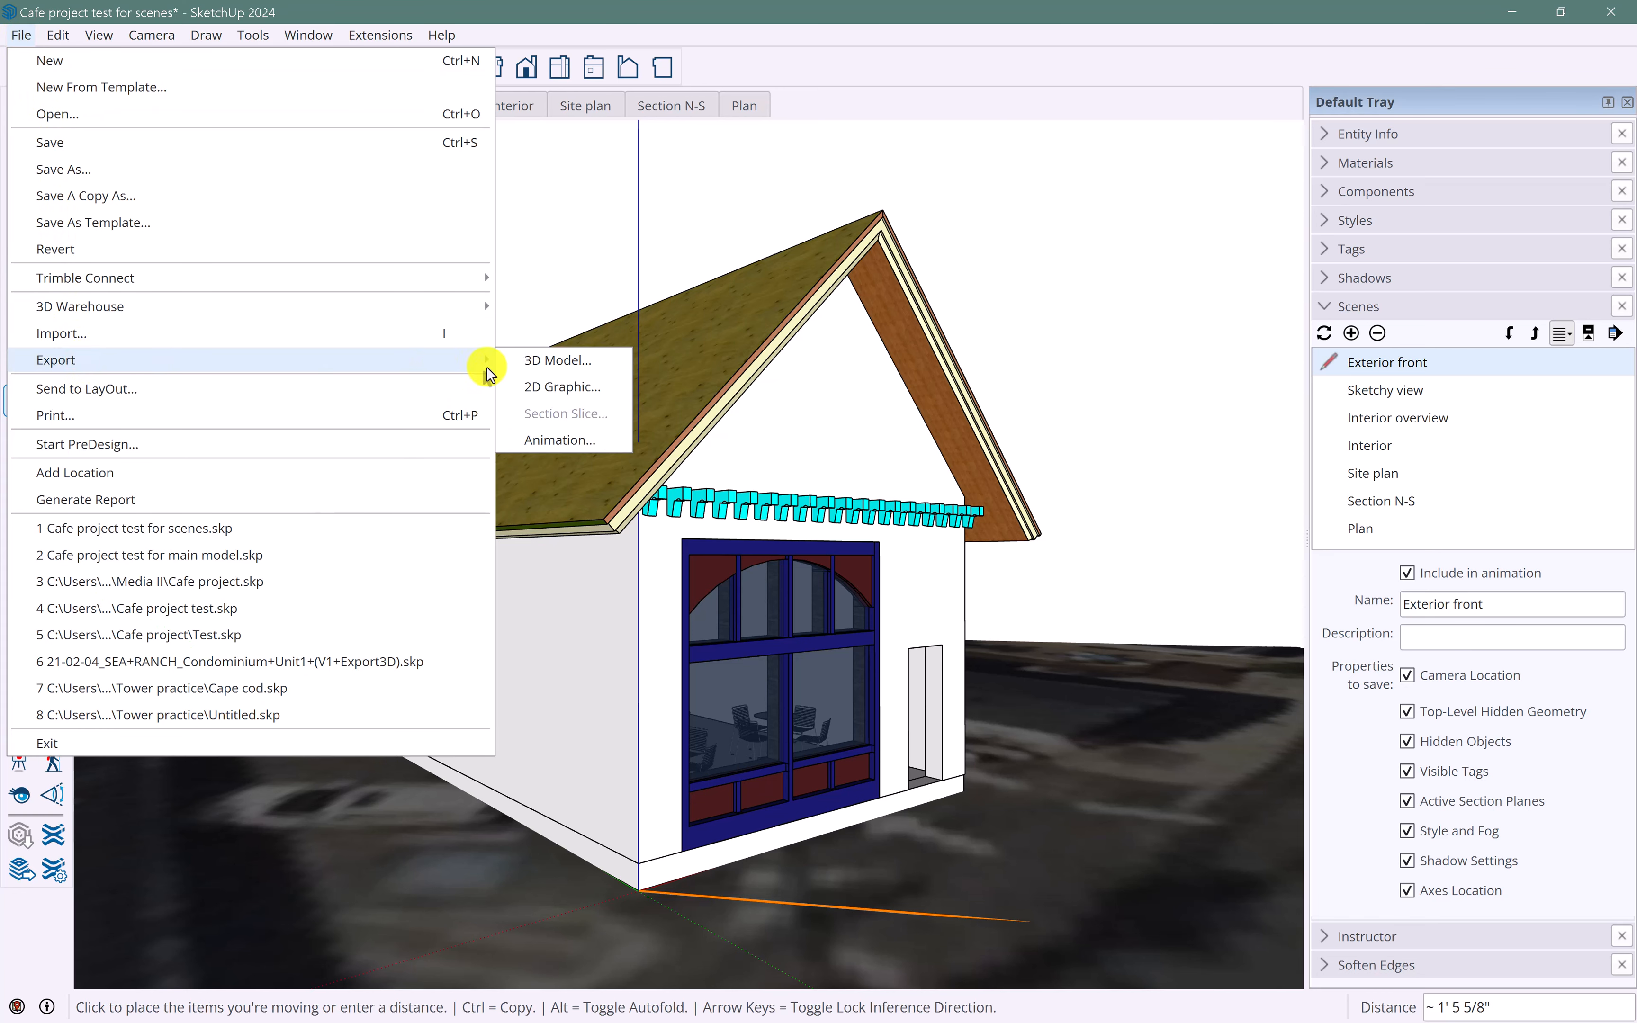
left_click(553, 389)
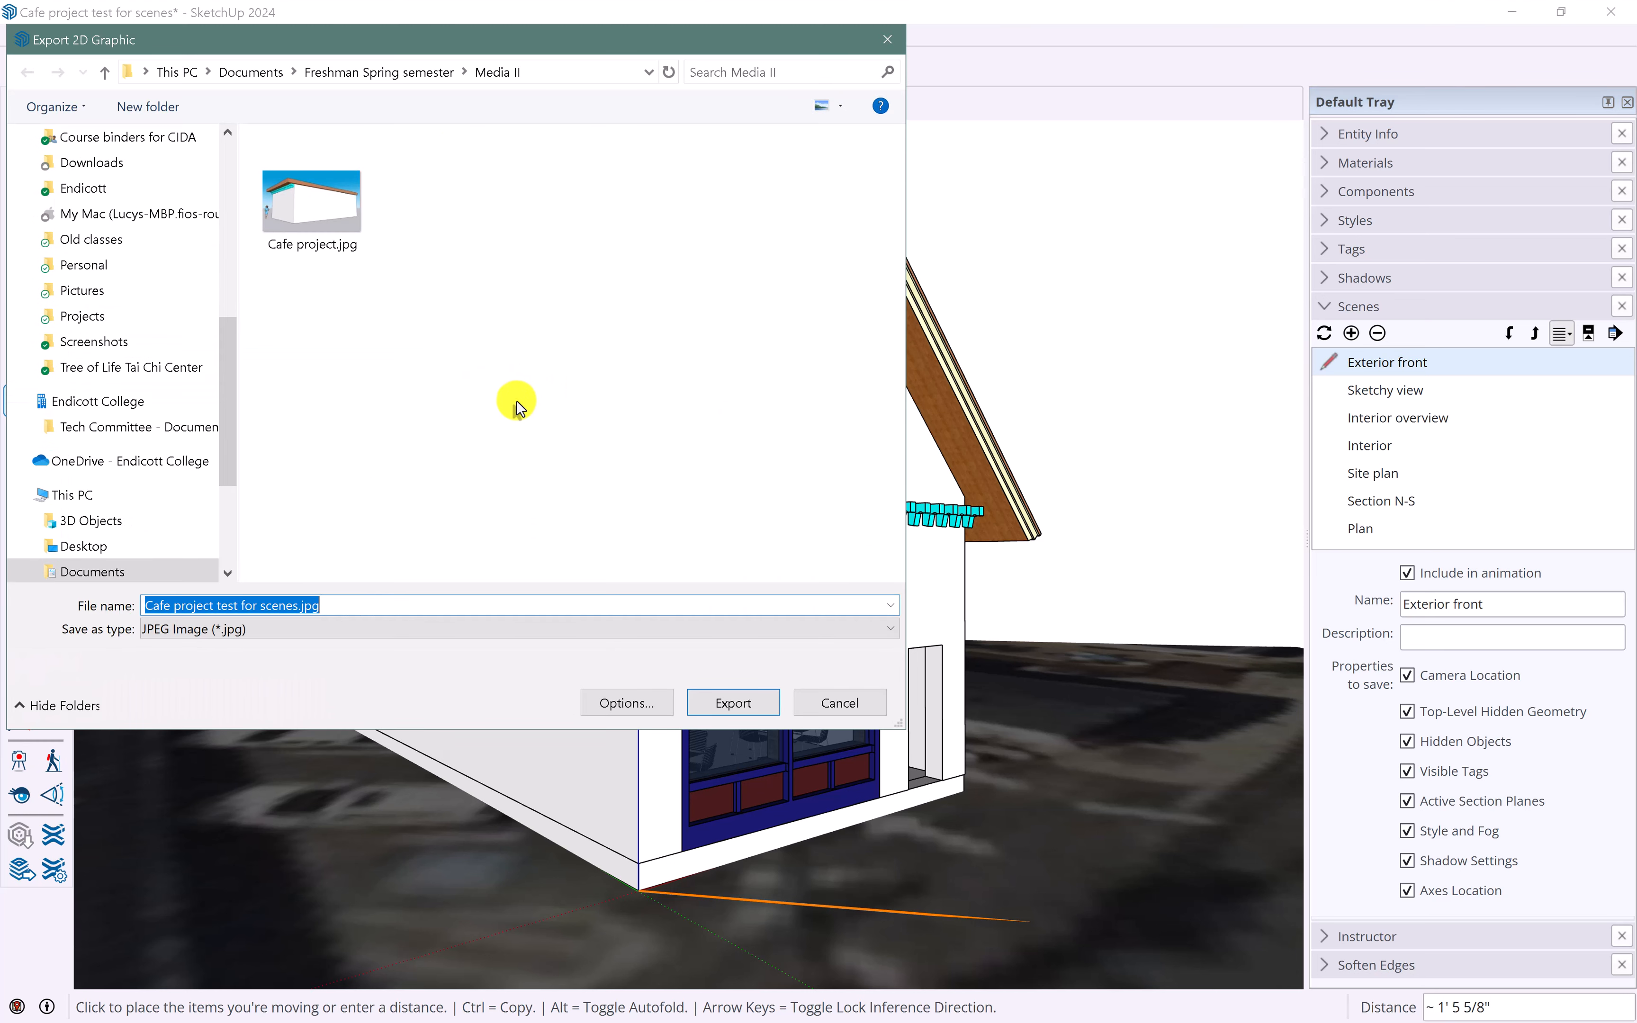
left_click(267, 630)
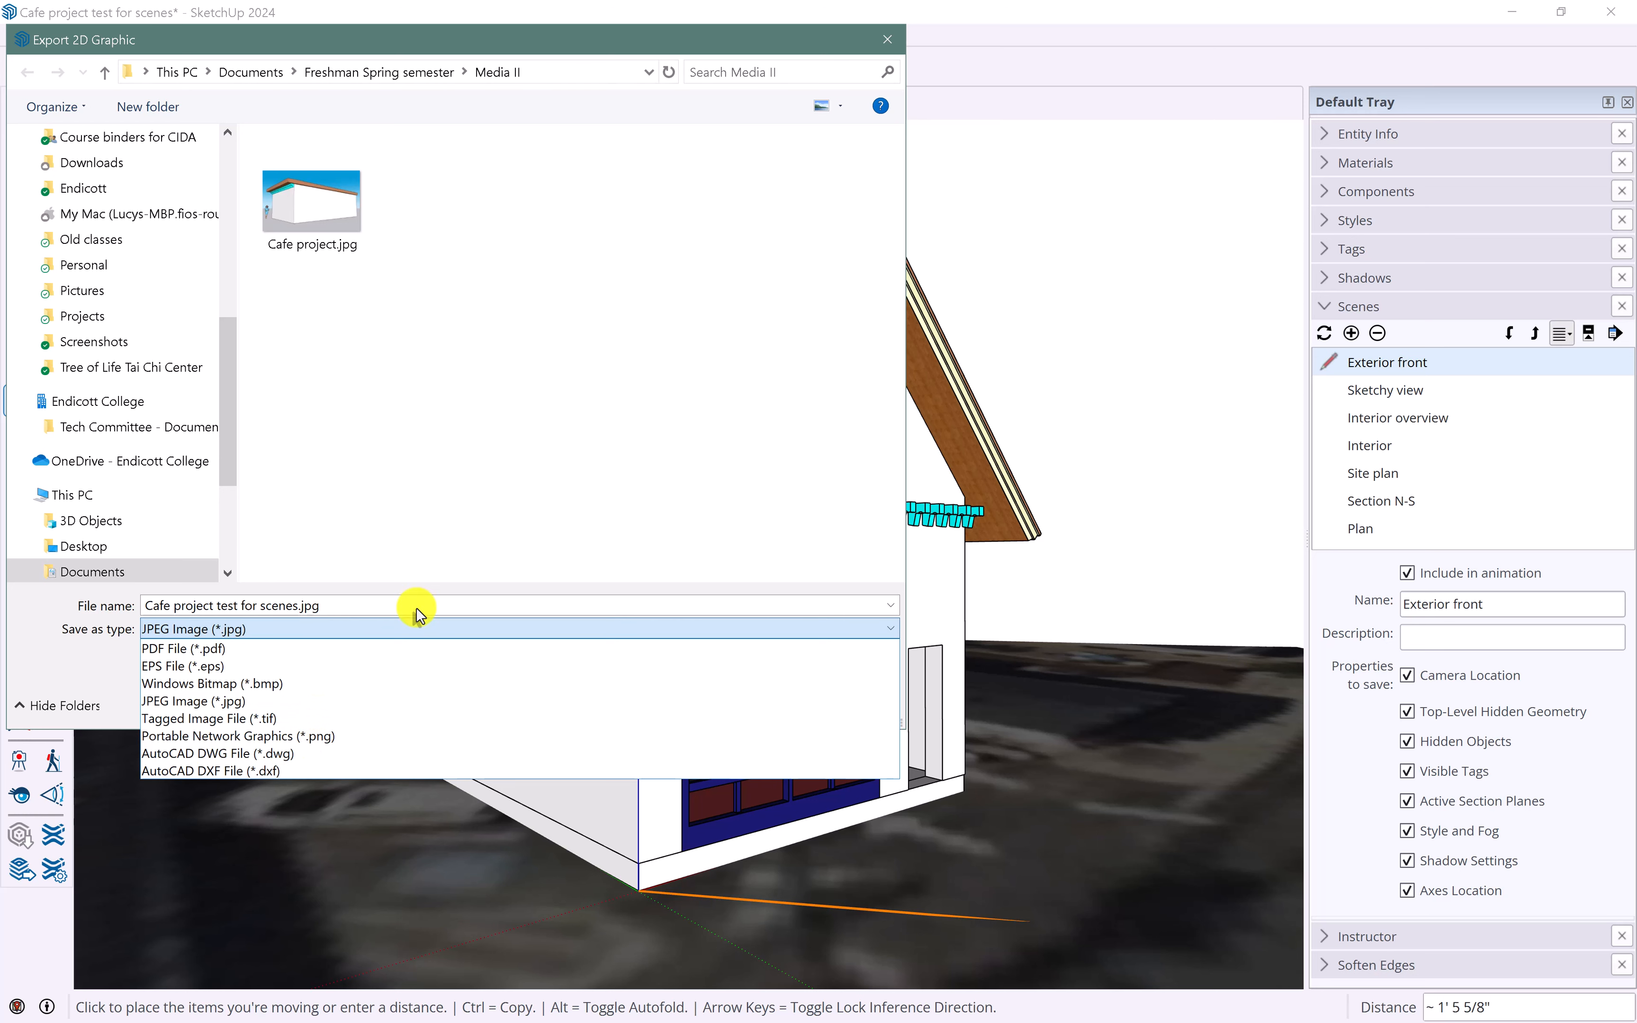
left_click(500, 507)
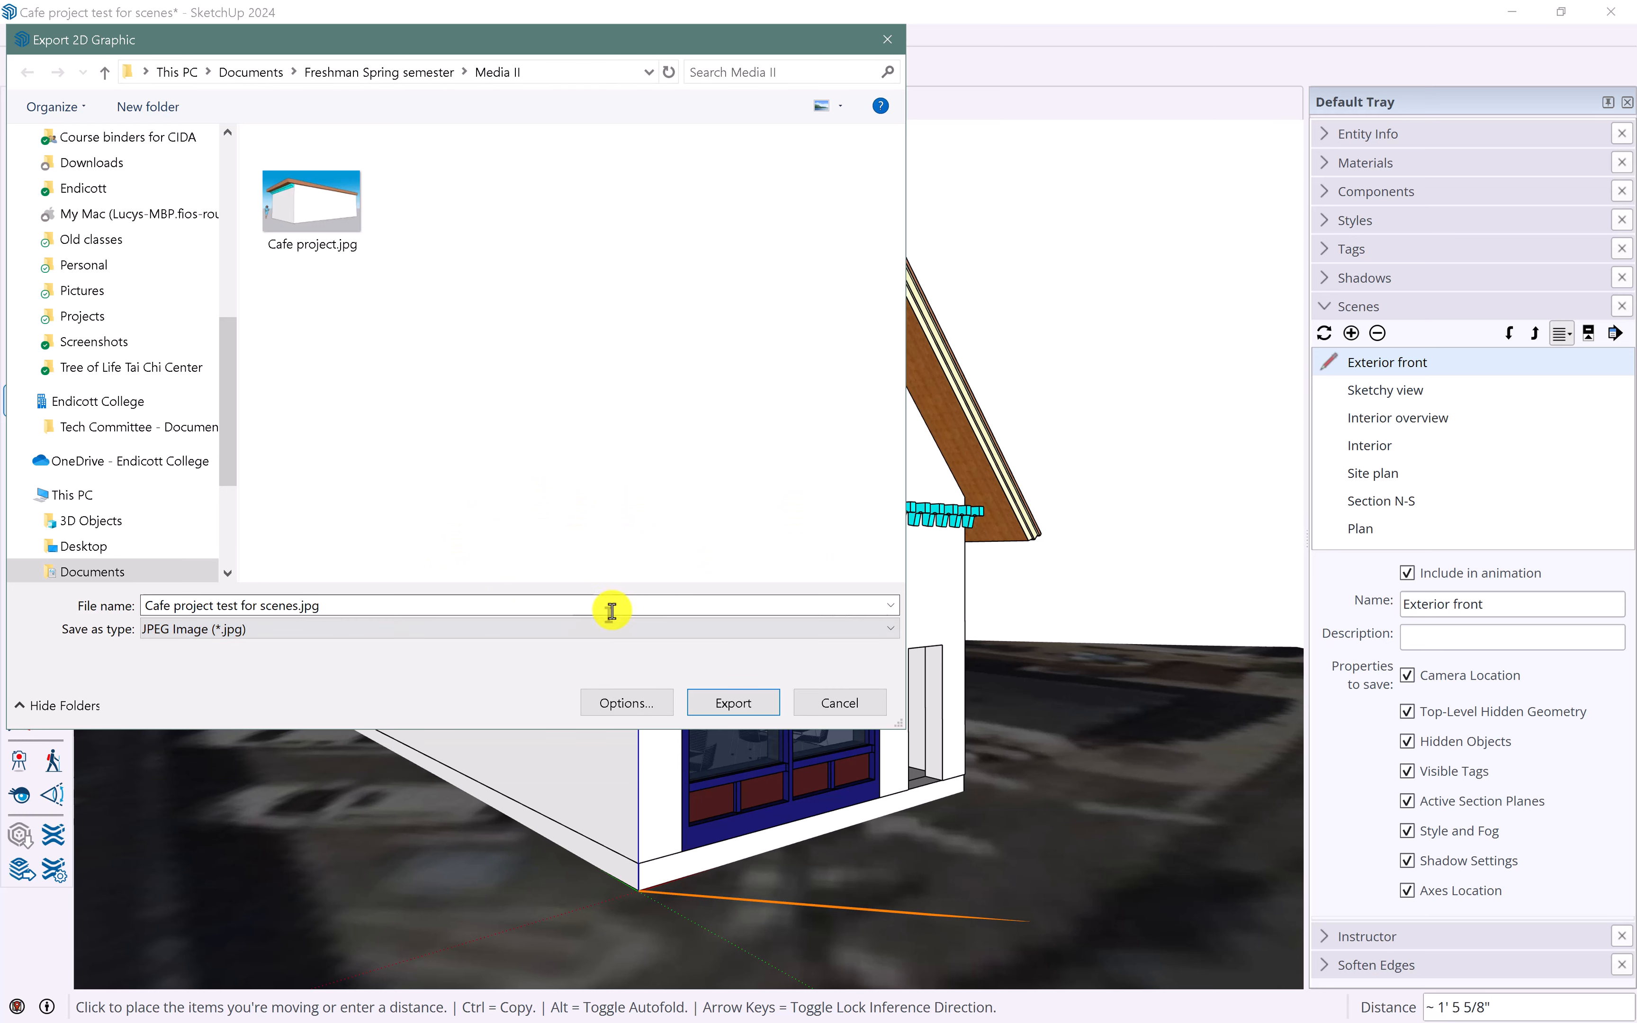
left_click(841, 701)
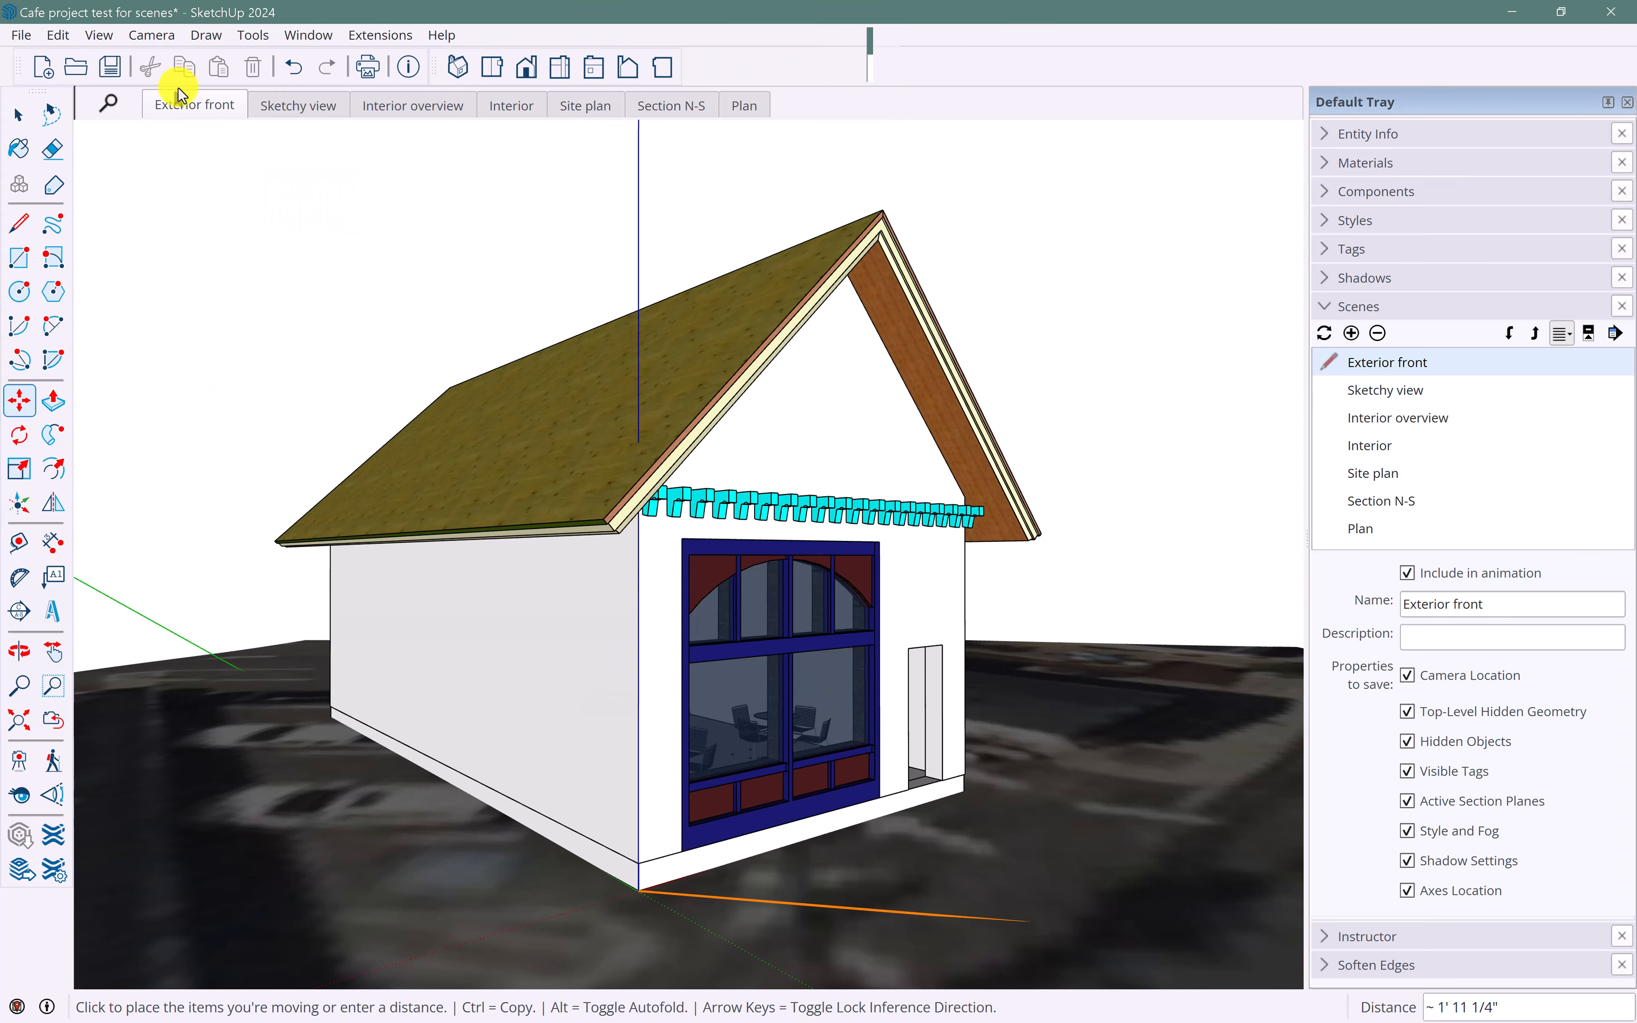
- Open the print setup for the model and choose Microsoft Print to PDF as the destination
left_click(23, 38)
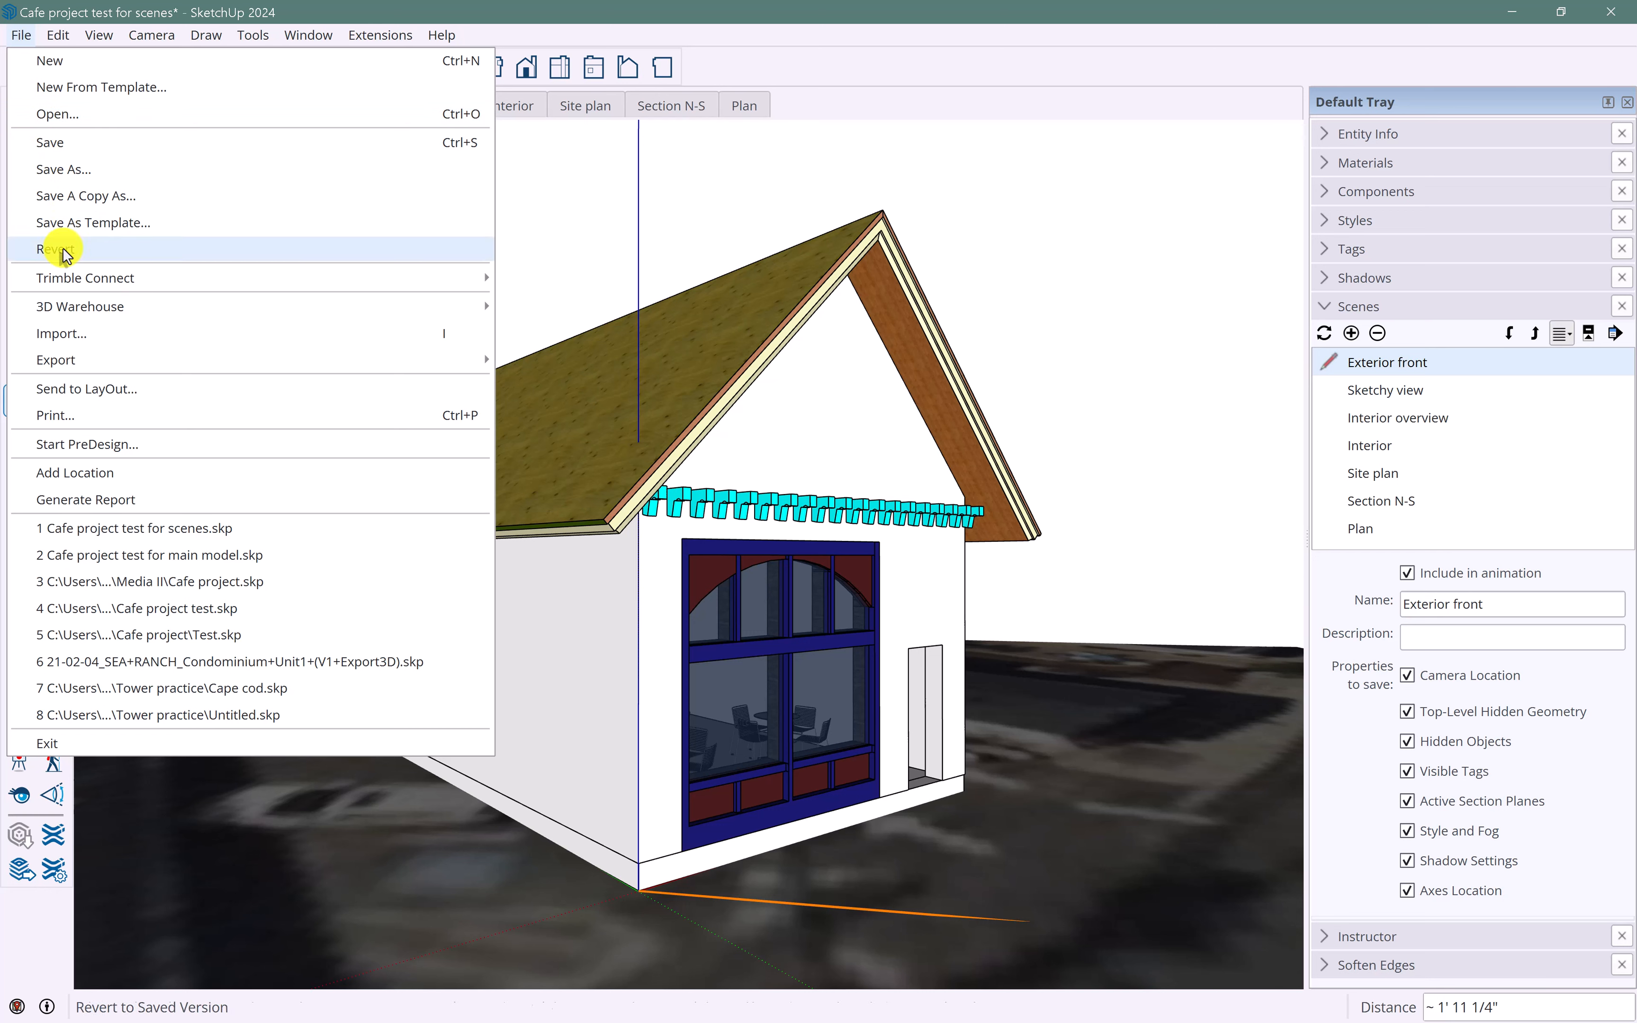
left_click(94, 415)
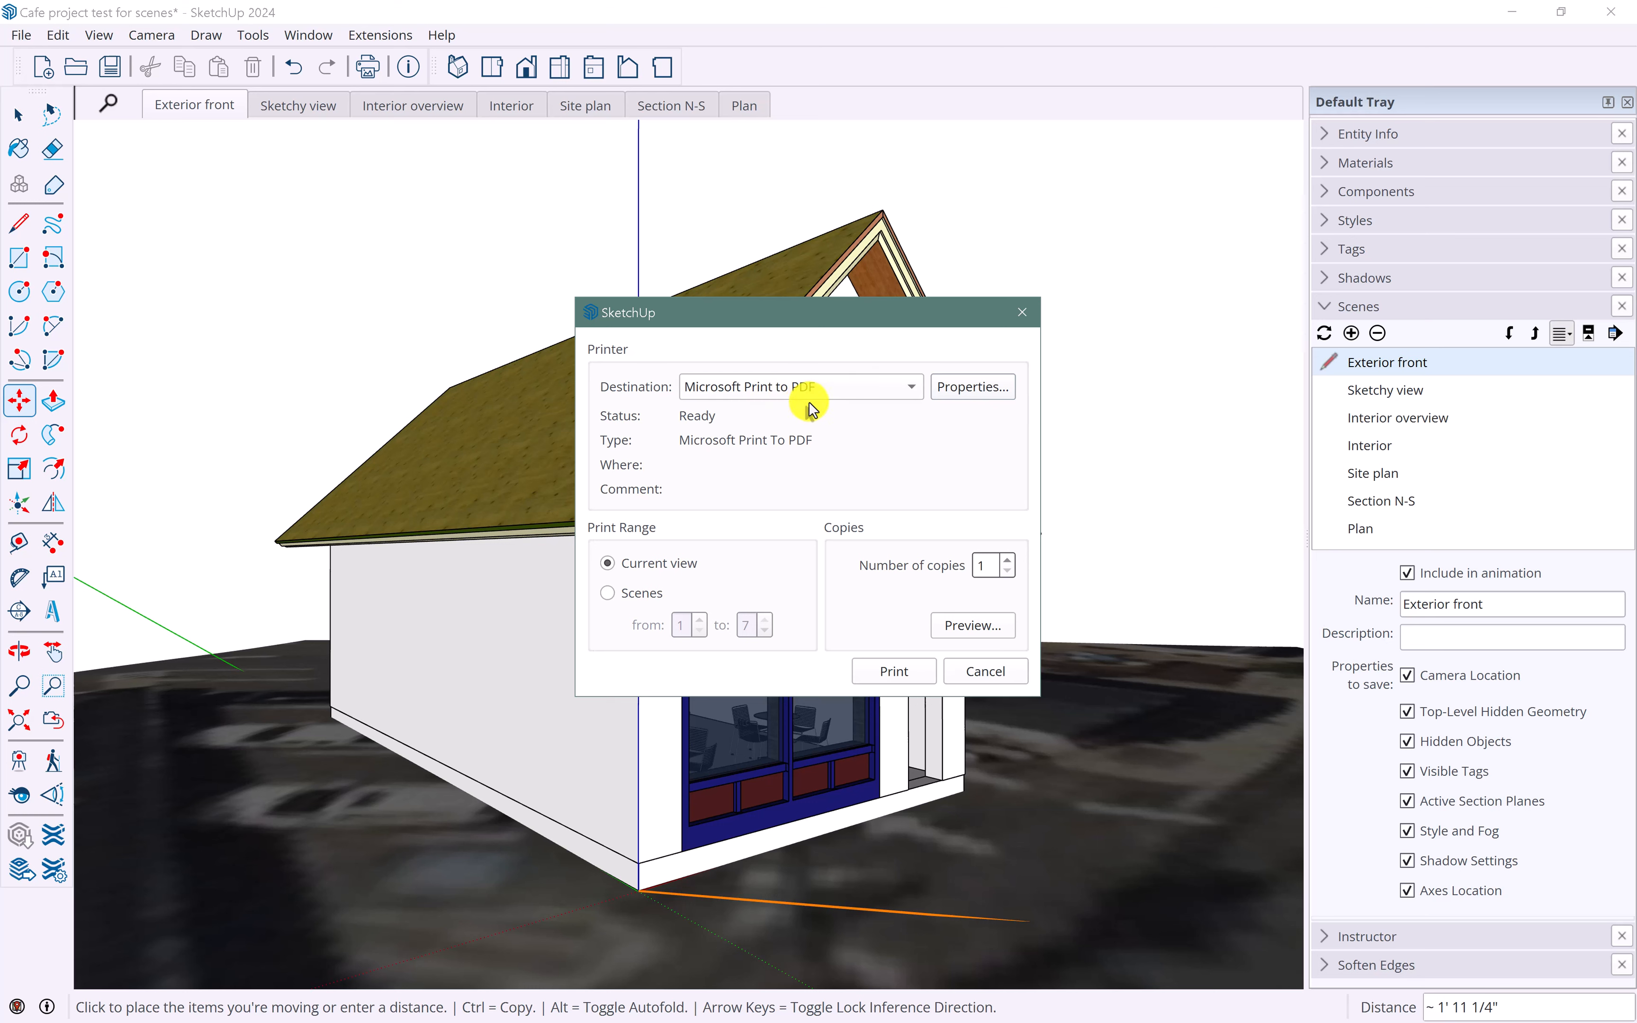
left_click(878, 387)
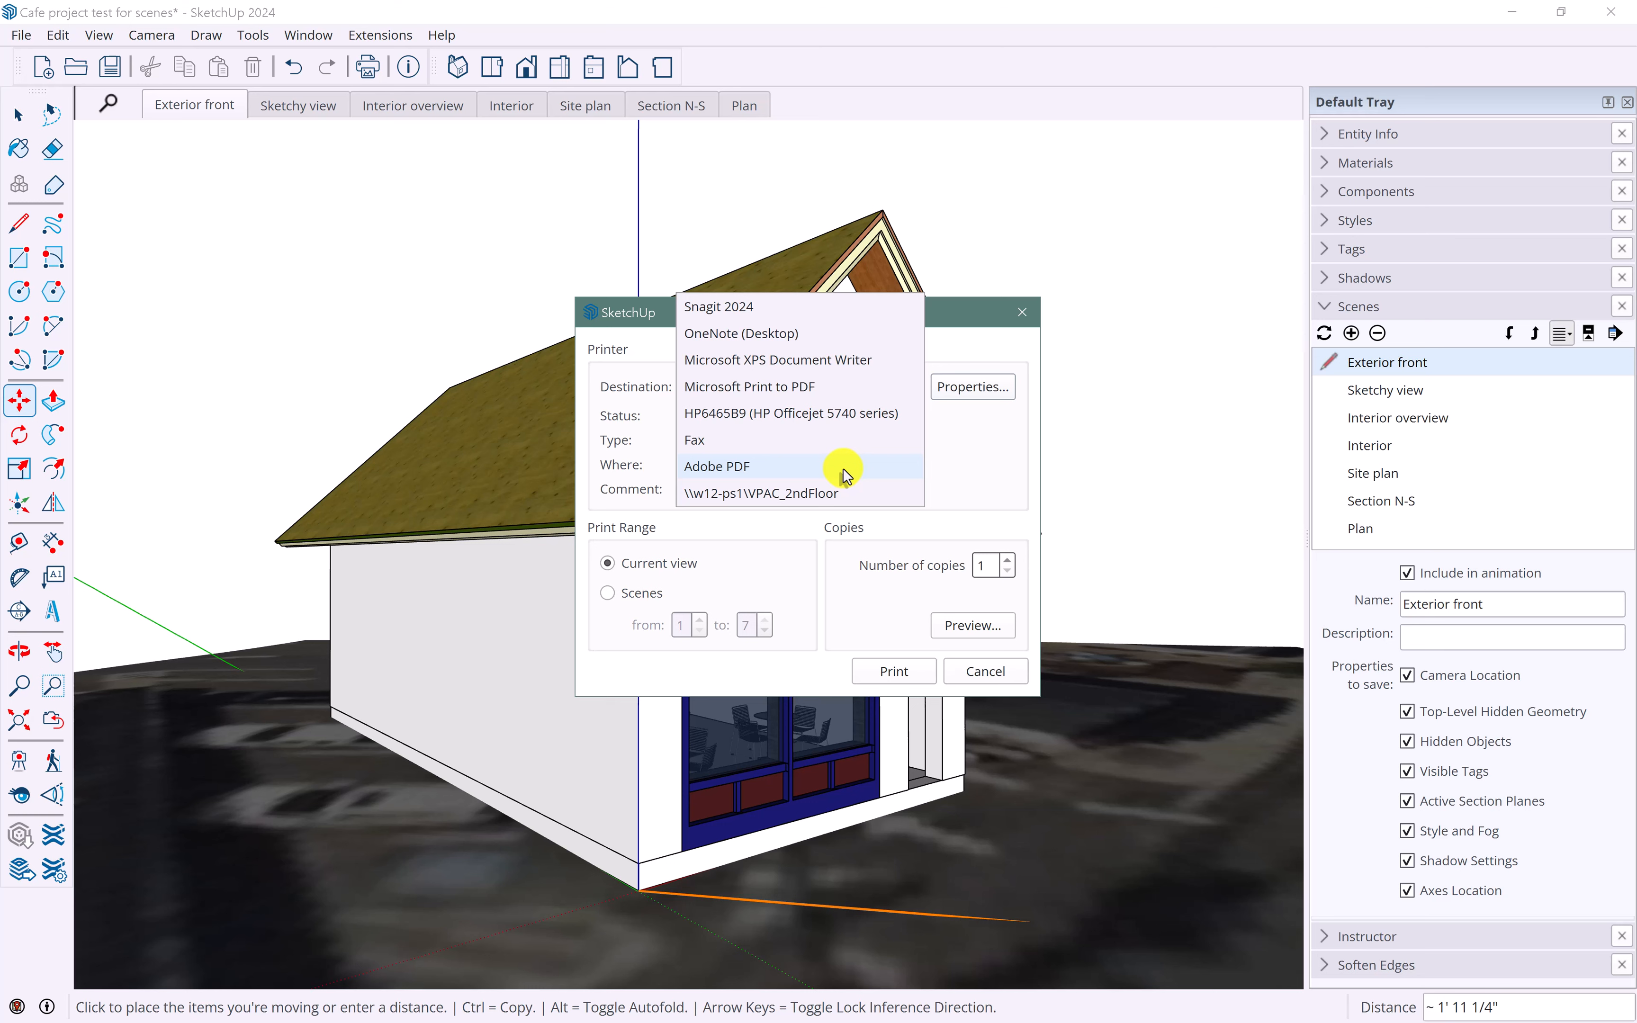
left_click(830, 392)
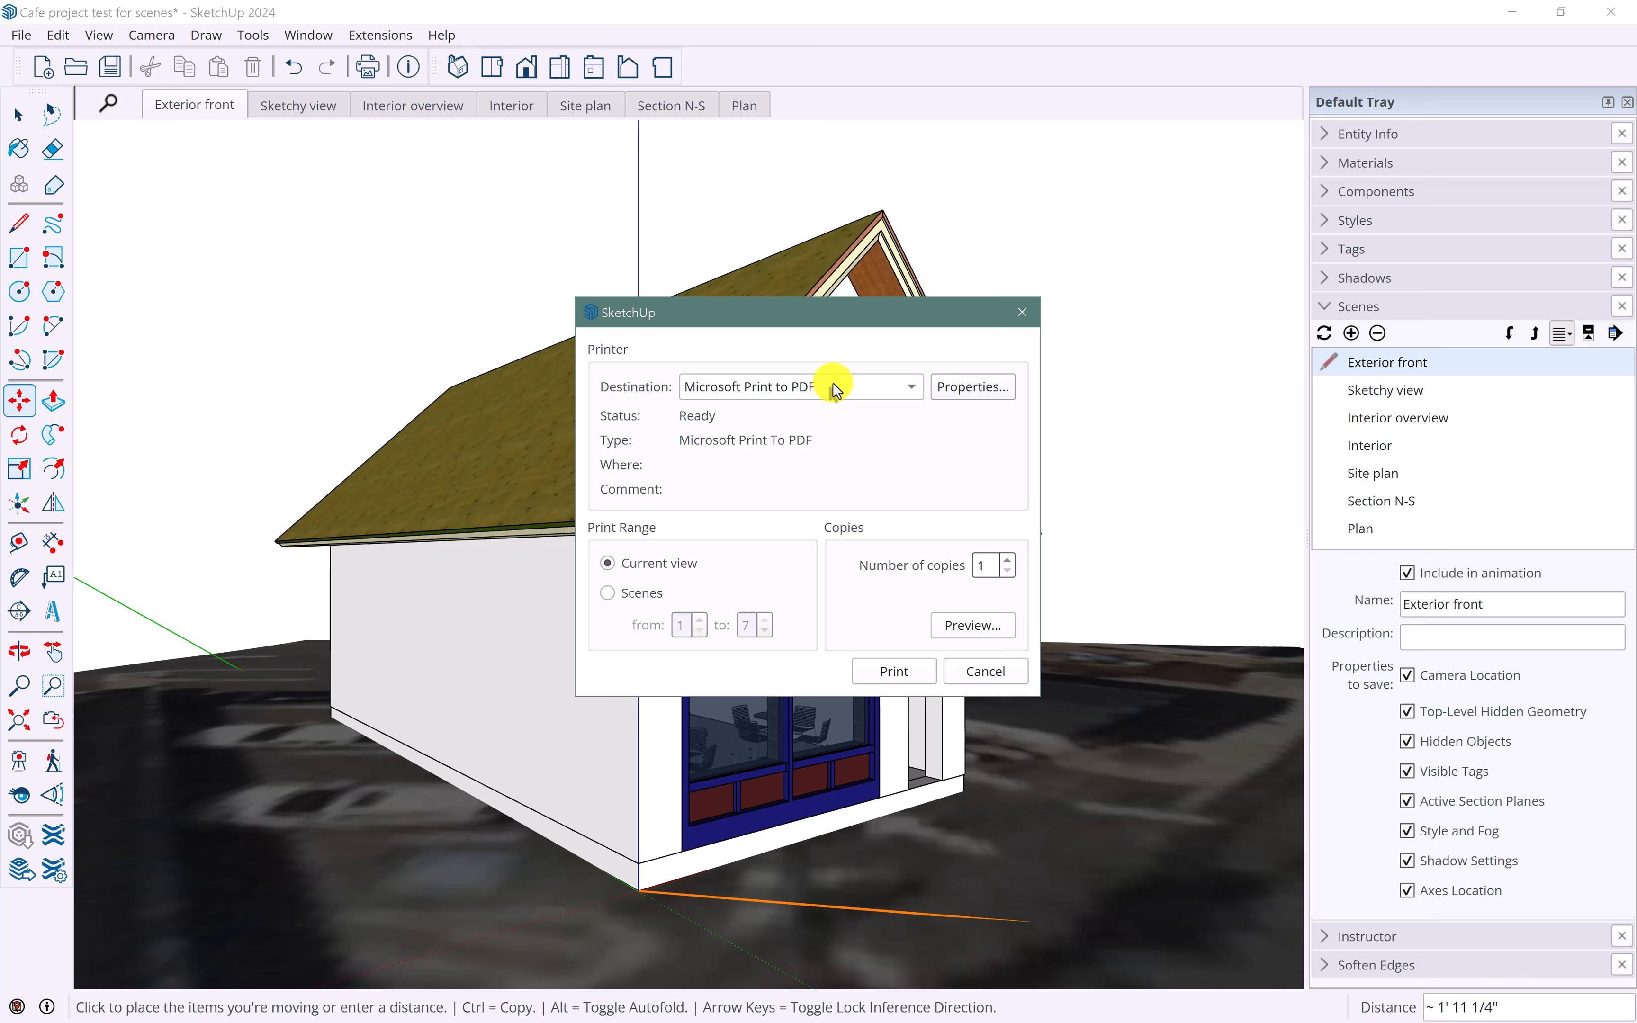
- Configure the PDF printer for Landscape orientation and Letter paper size
left_click(975, 389)
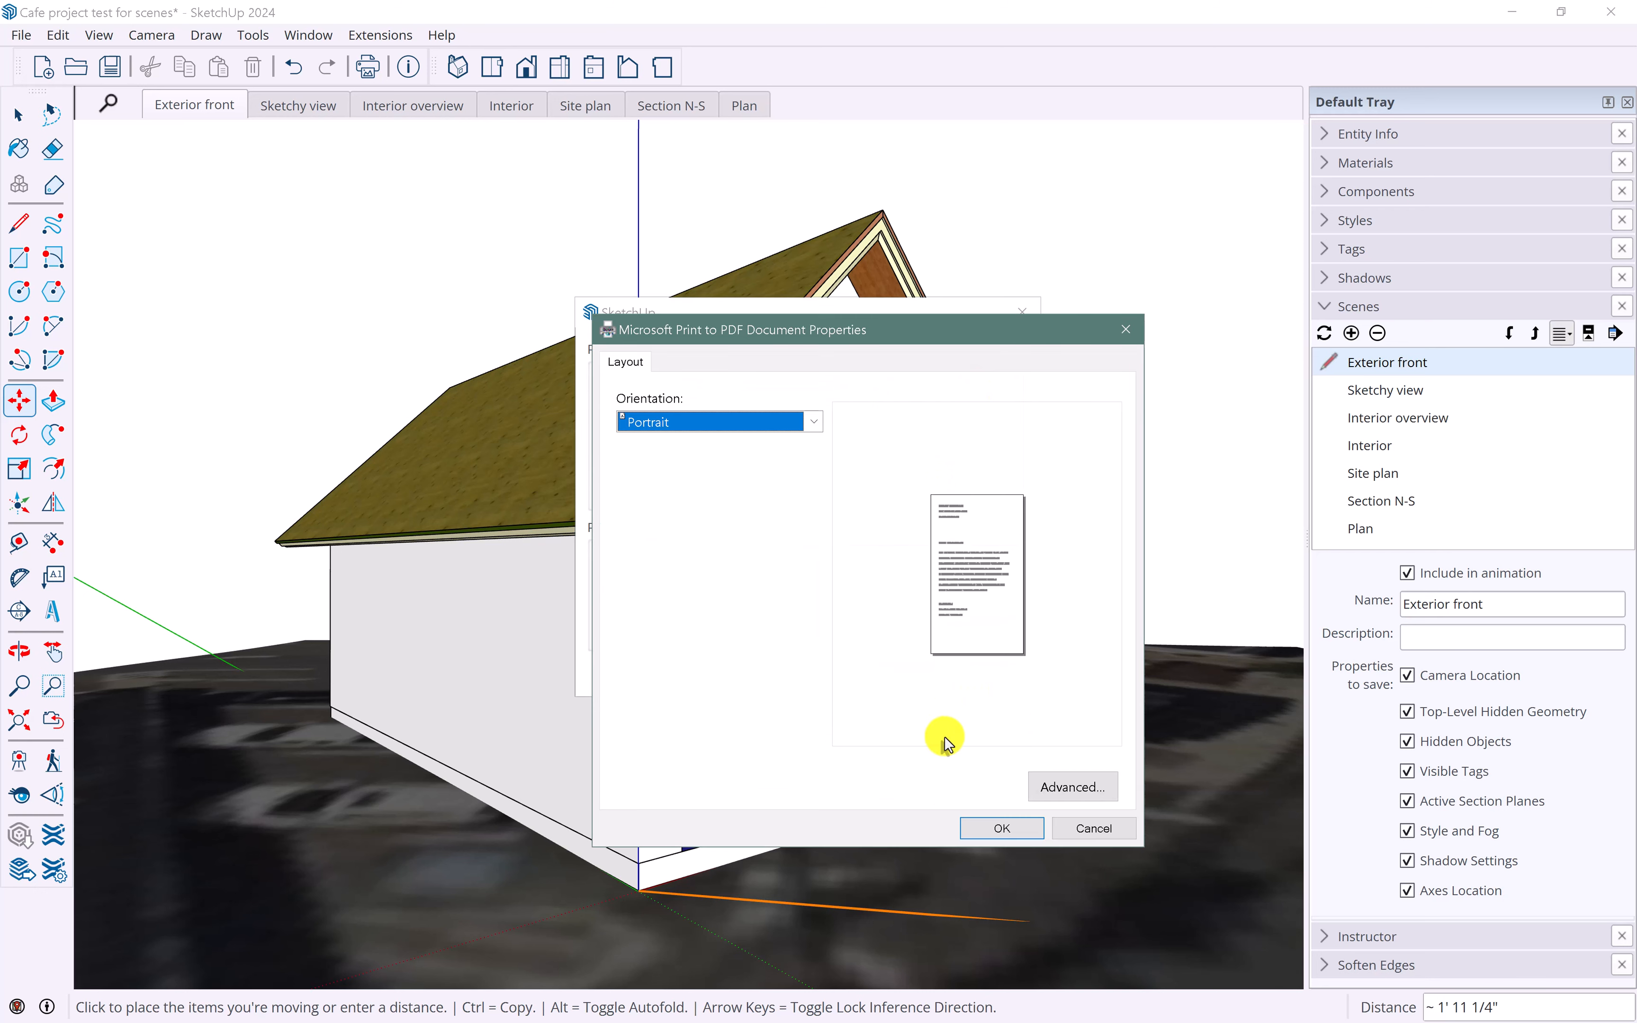
left_click(811, 421)
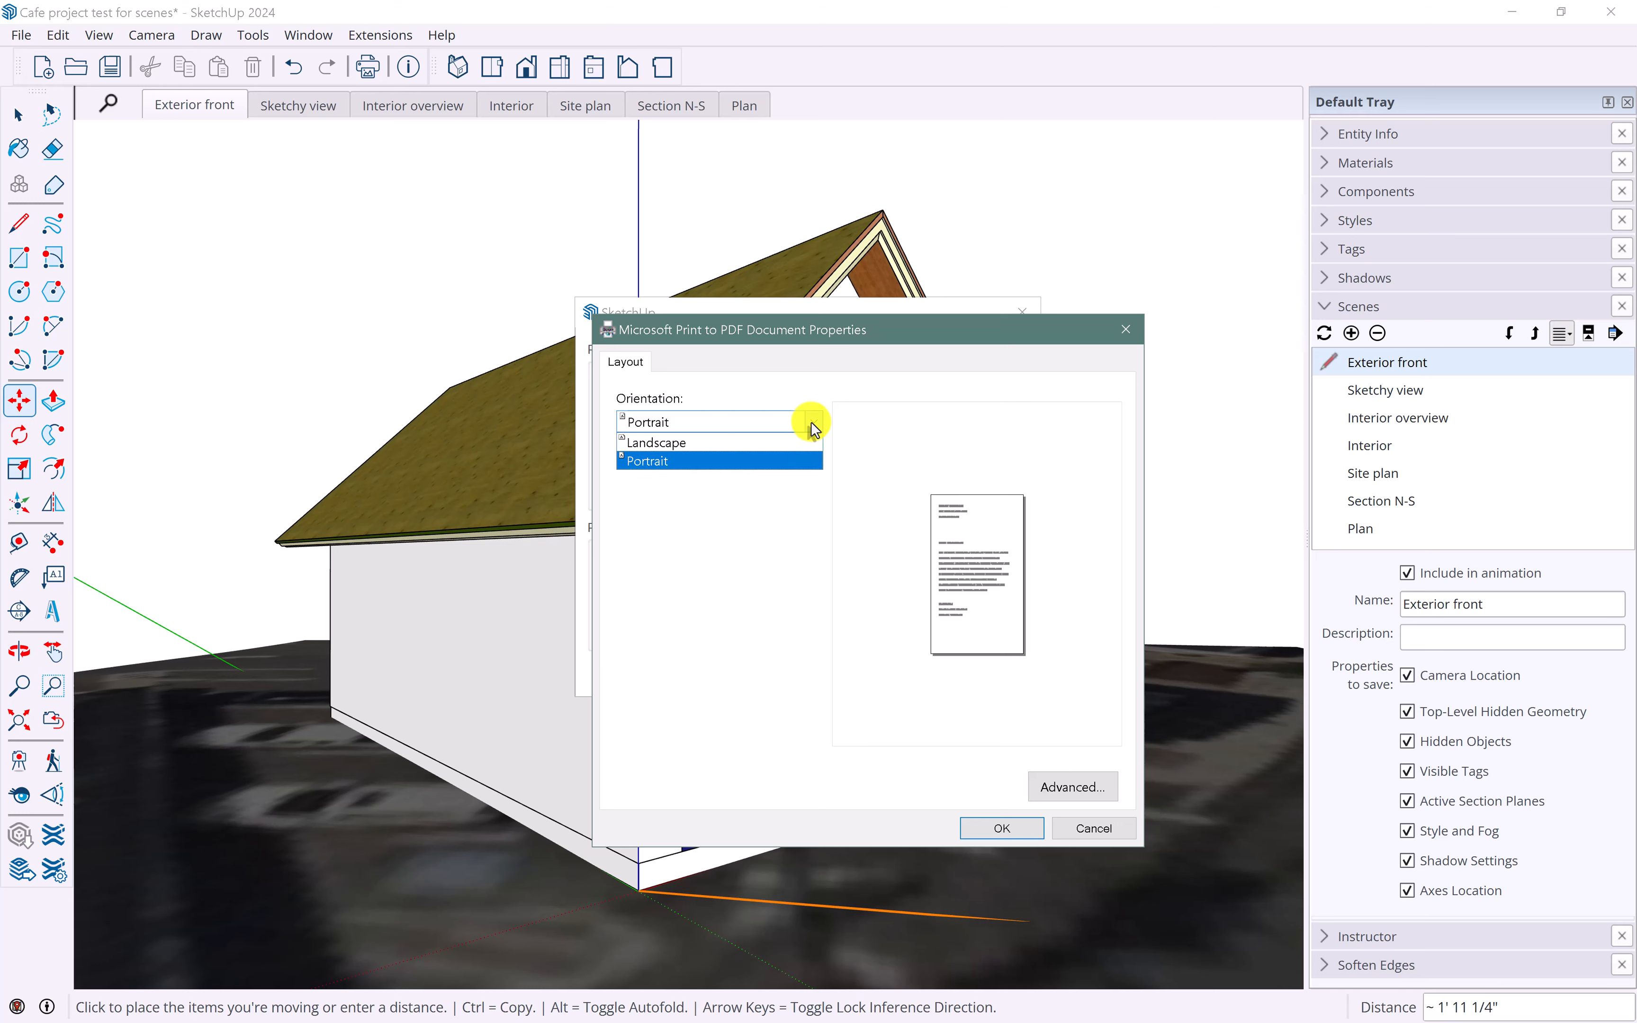
left_click(678, 443)
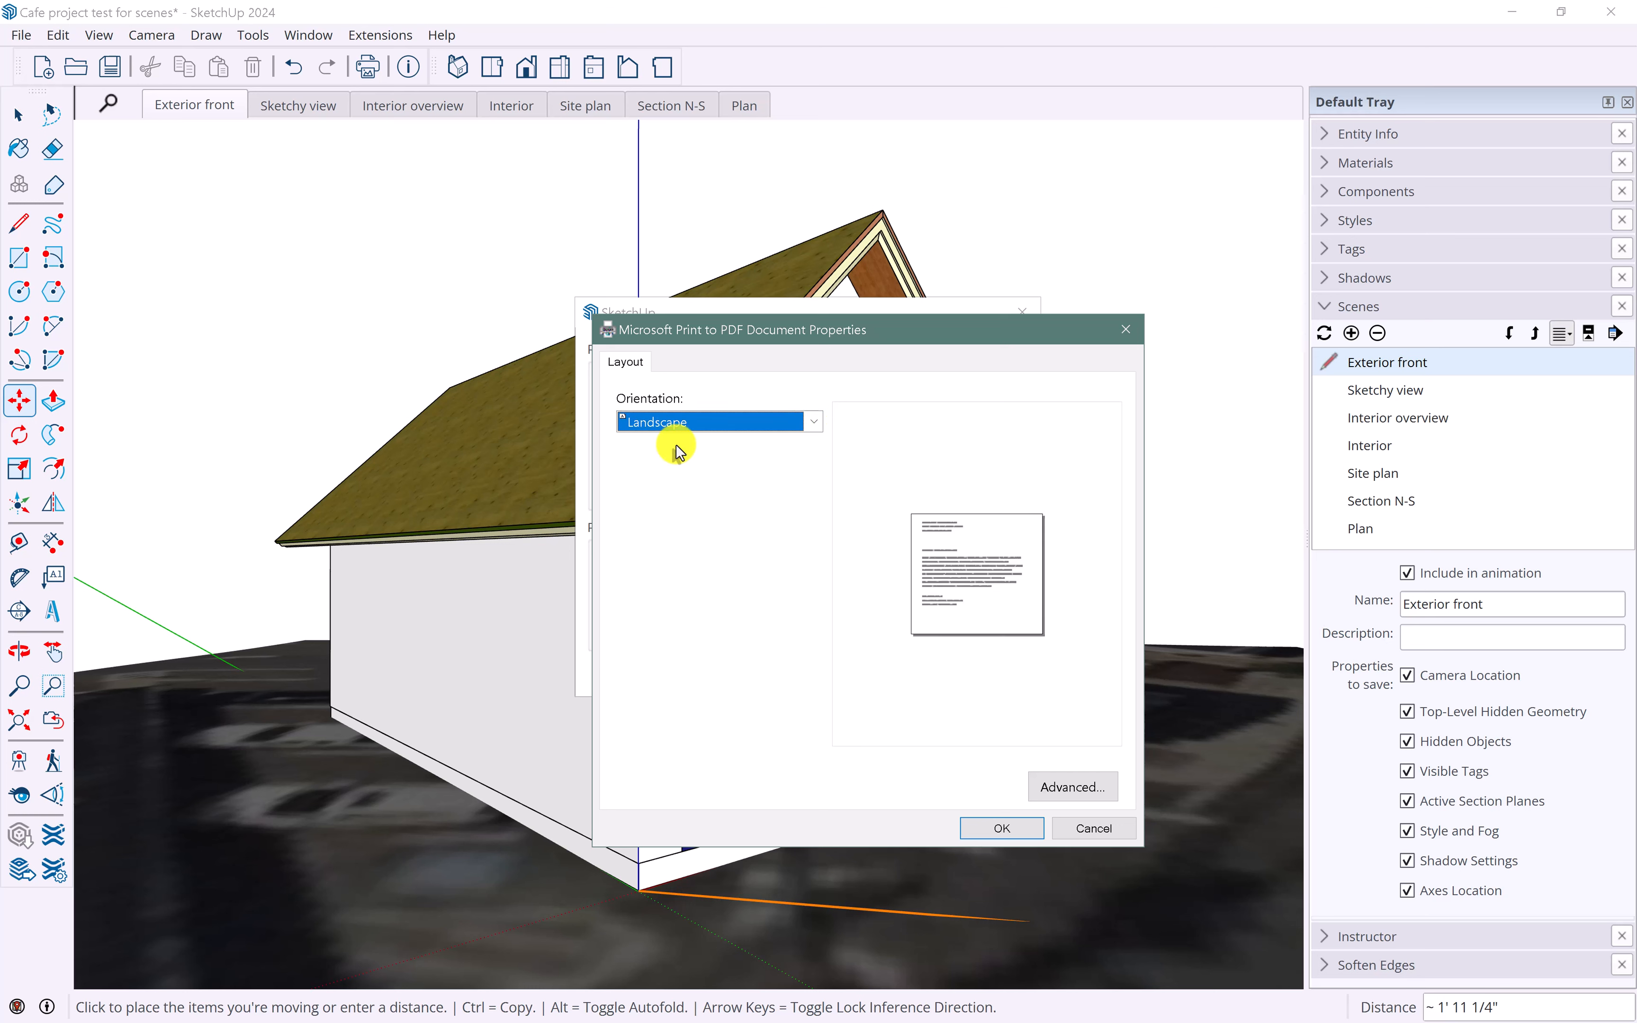
left_click(1073, 787)
left_click(815, 467)
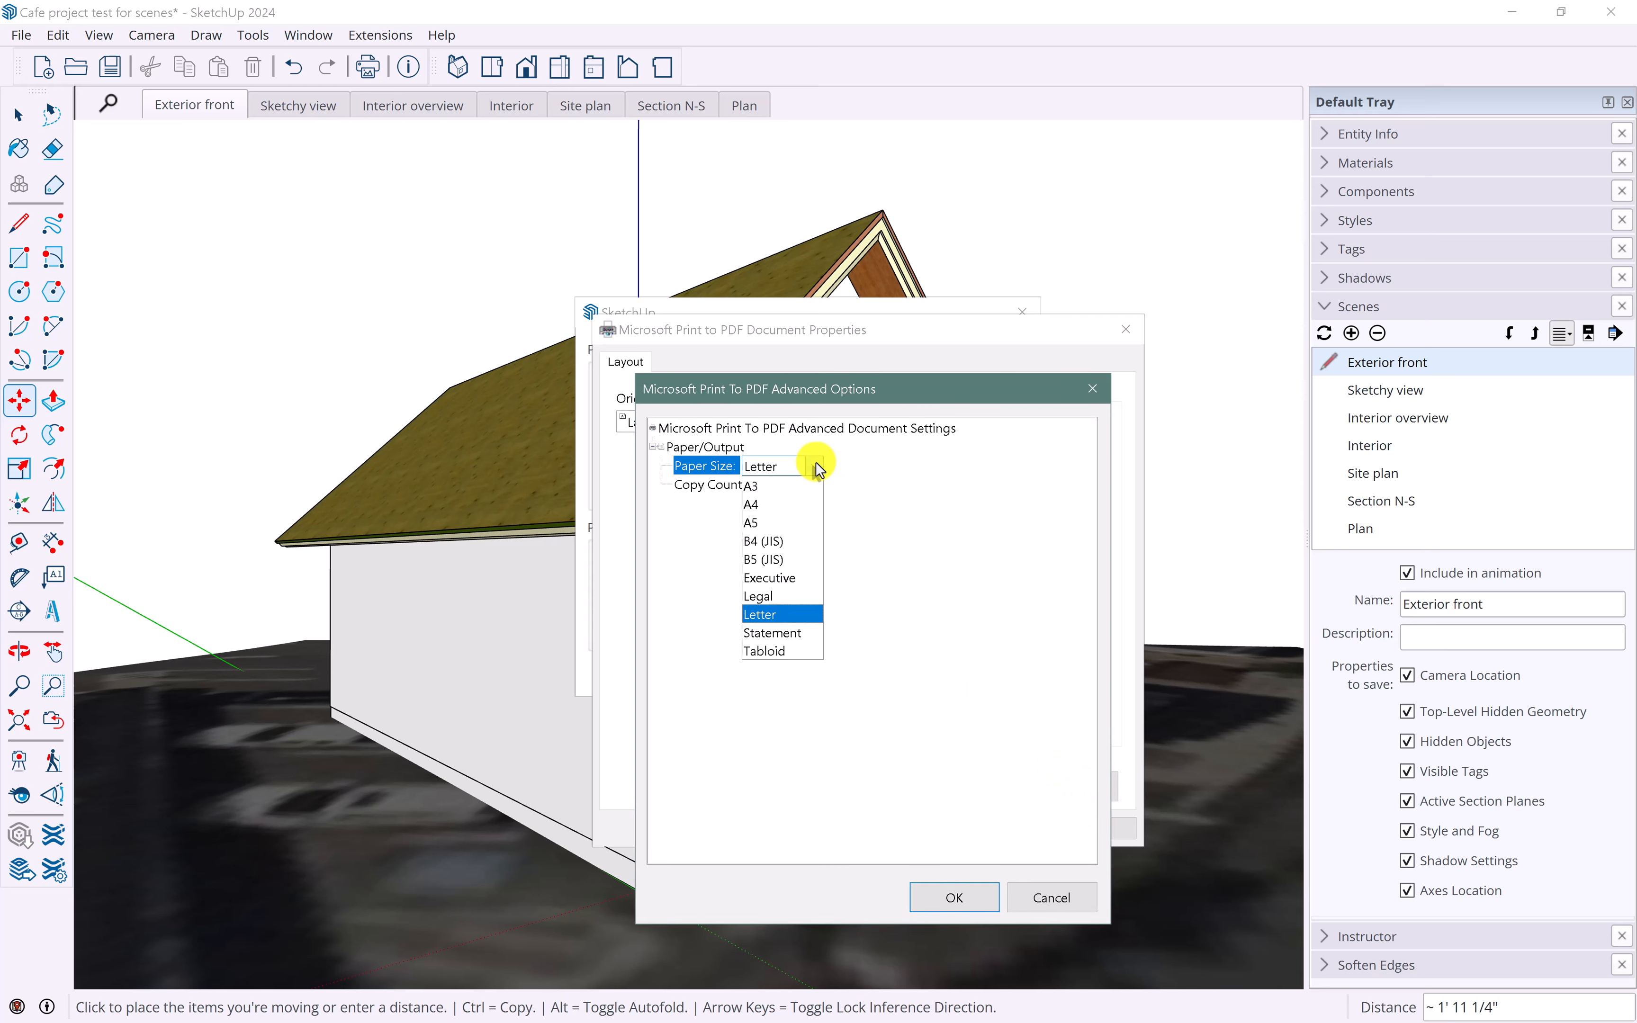
left_click(817, 467)
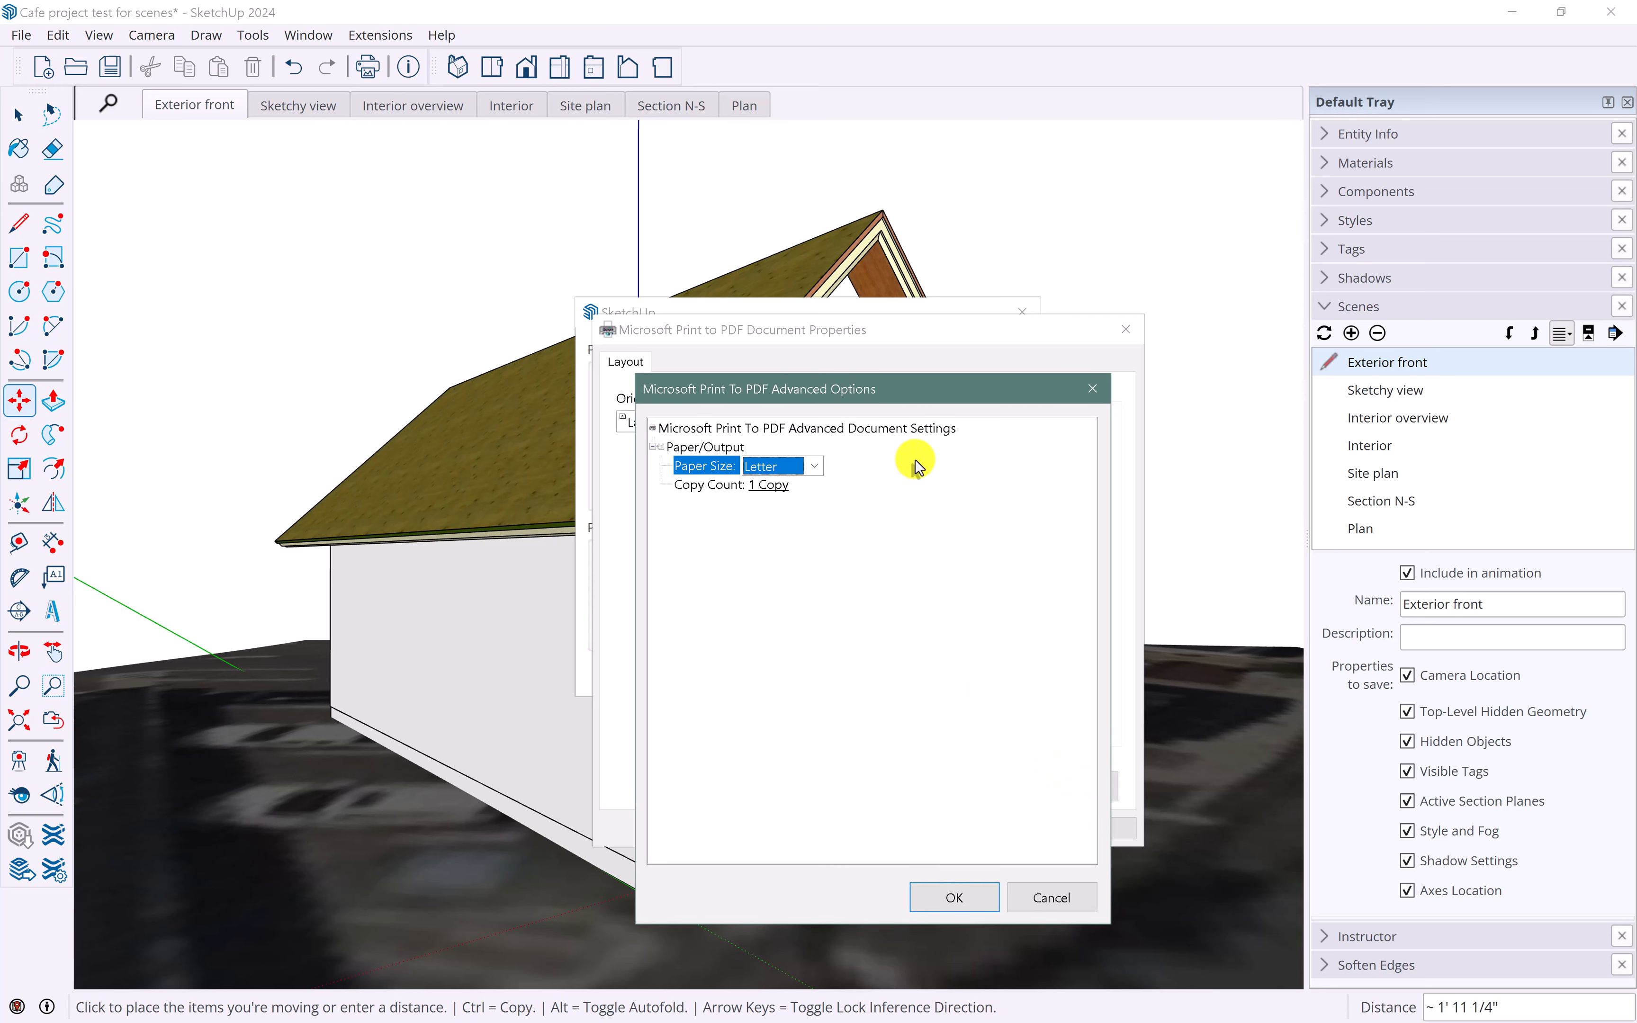
left_click(954, 895)
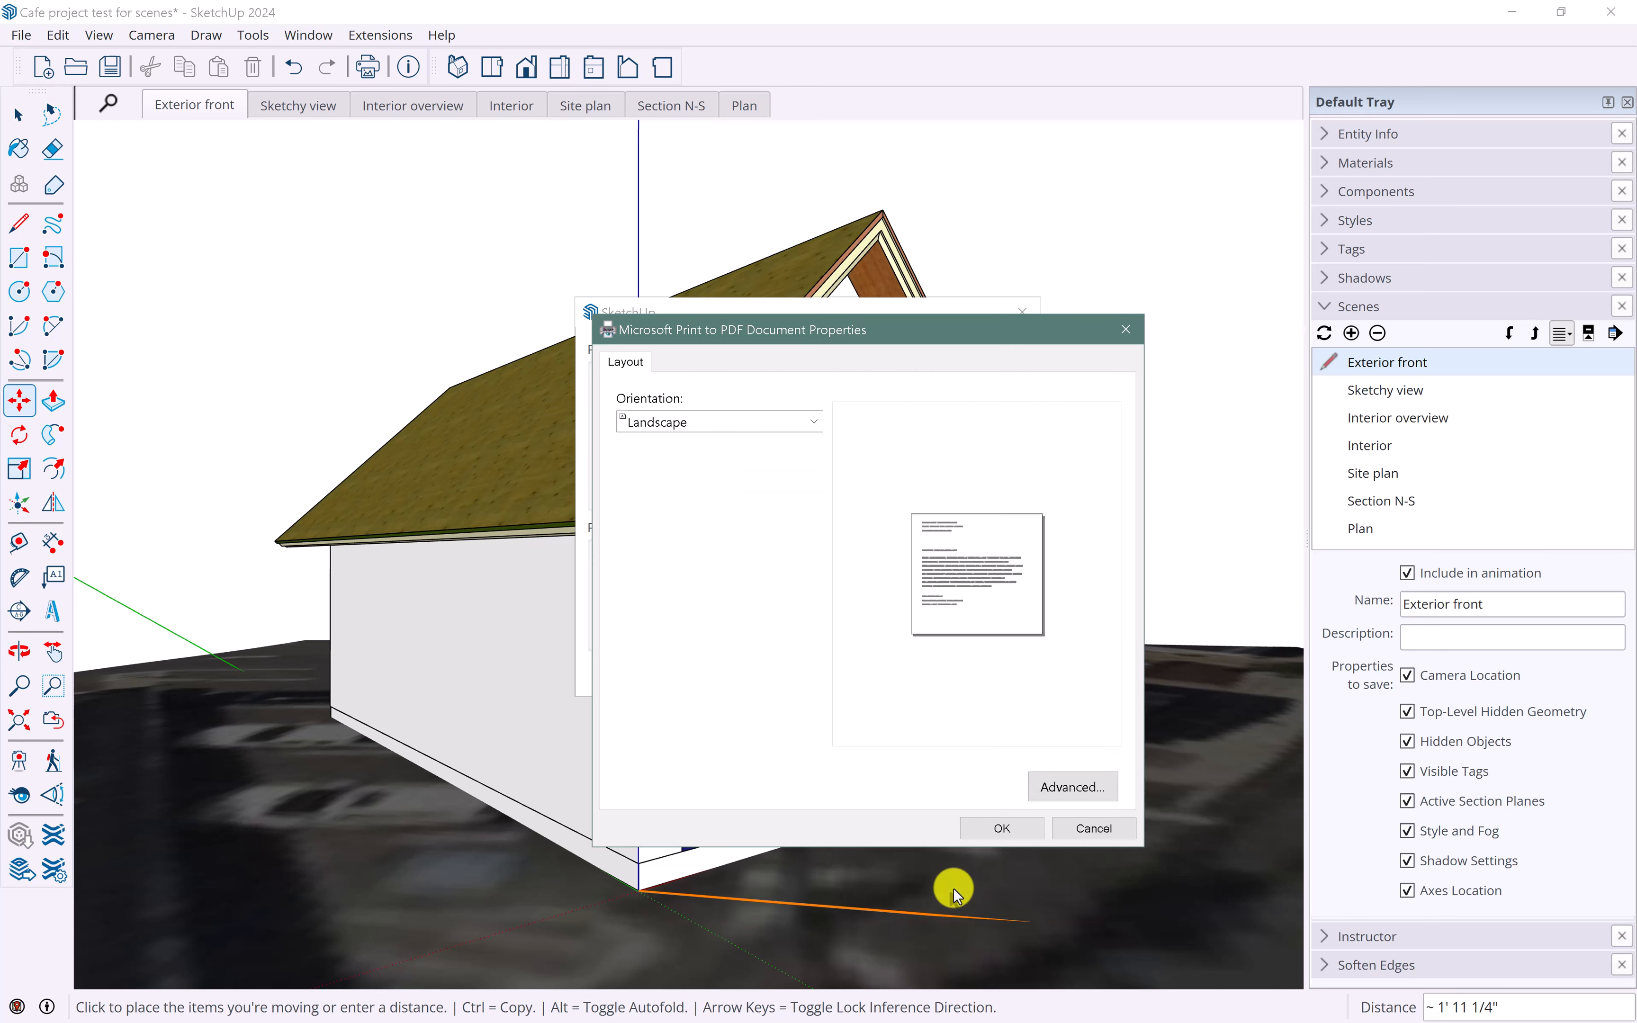
left_click(1002, 827)
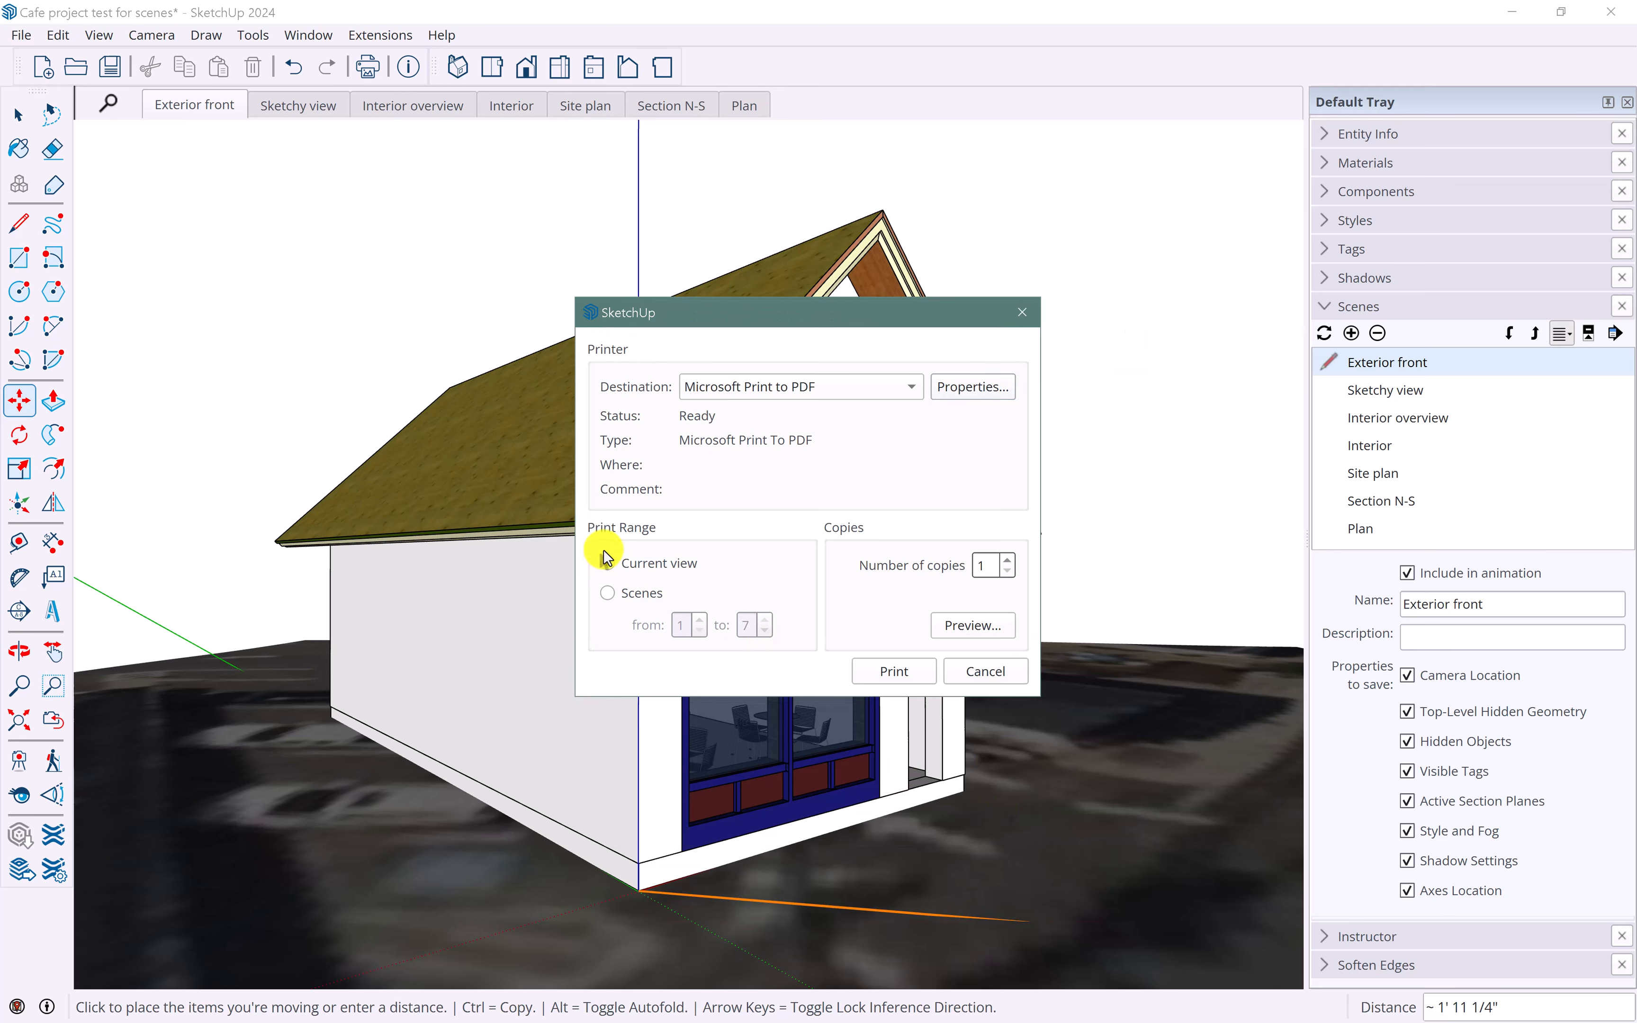
- Set the print range to scenes 1 to 7 and page back and forth through their print preview
left_click(607, 594)
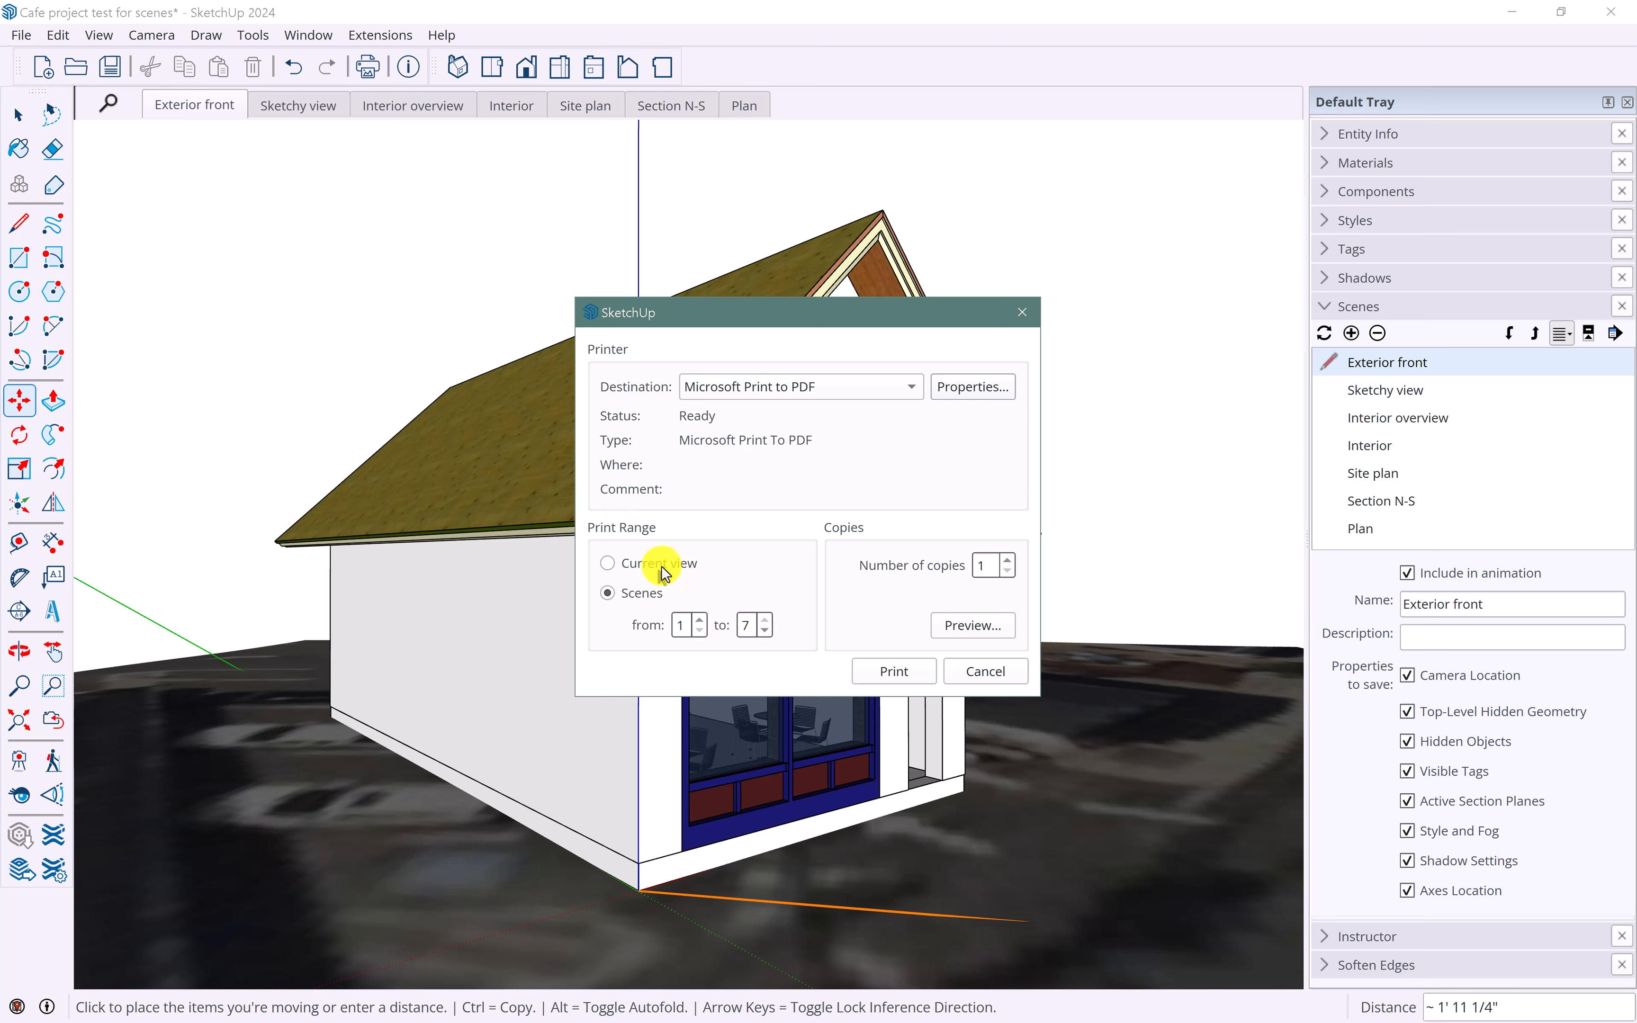
left_click(956, 629)
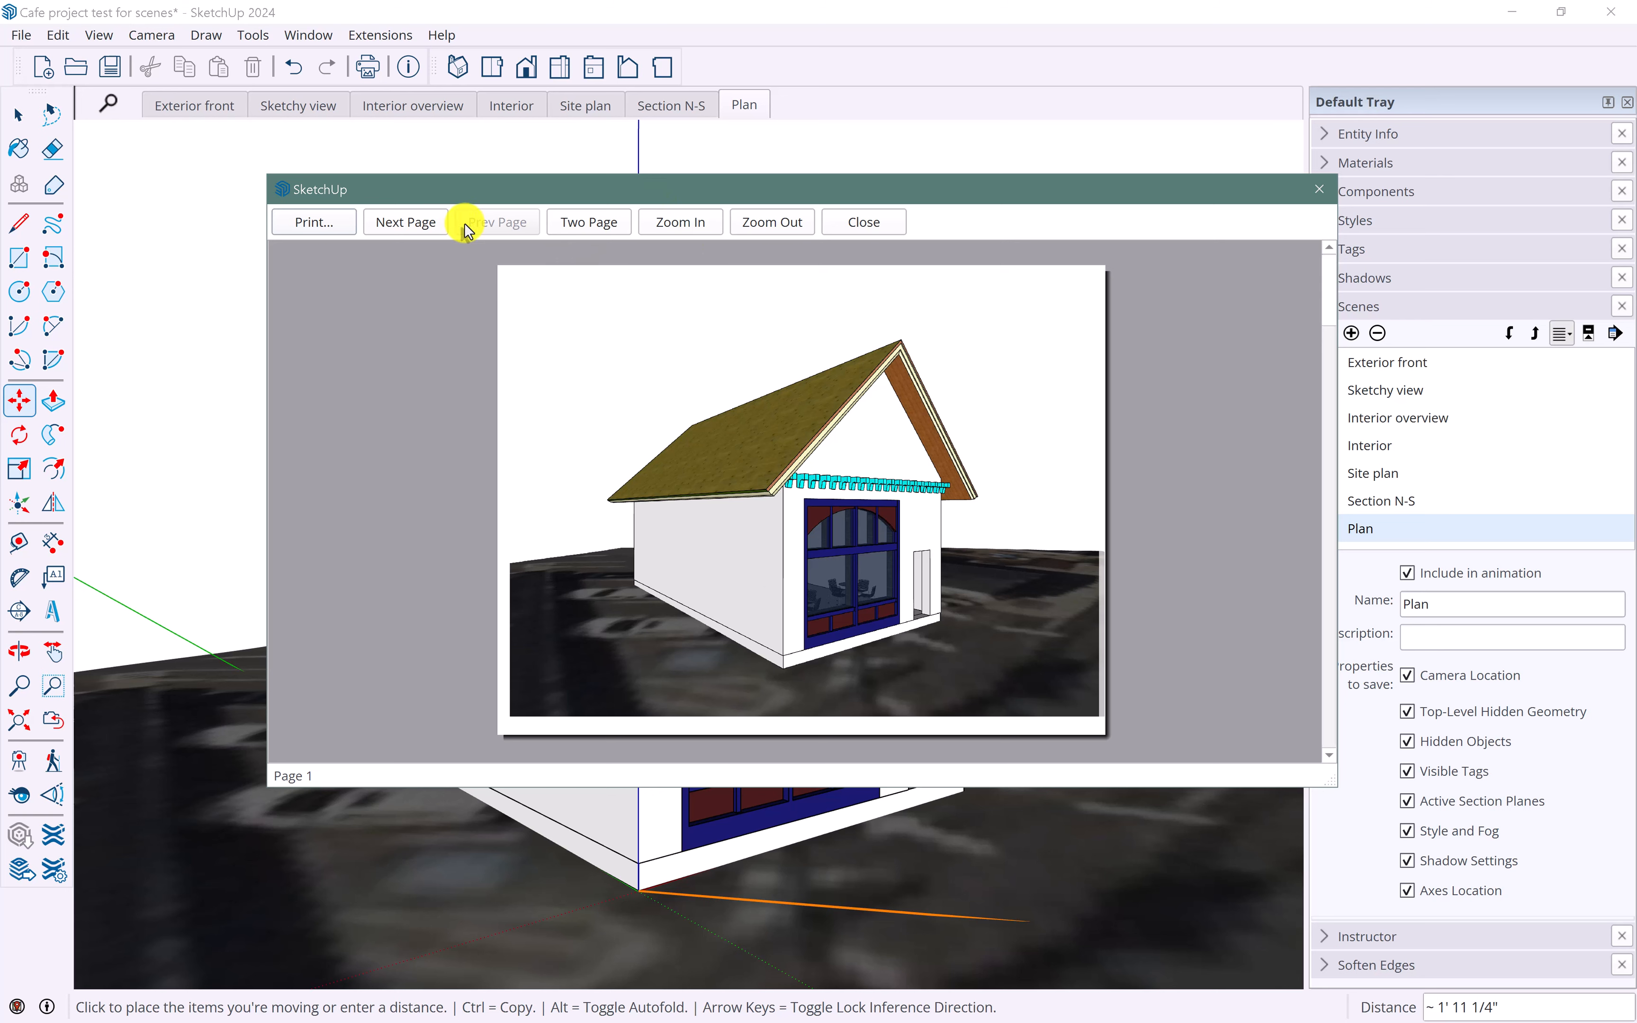
left_click(406, 223)
left_click(406, 223)
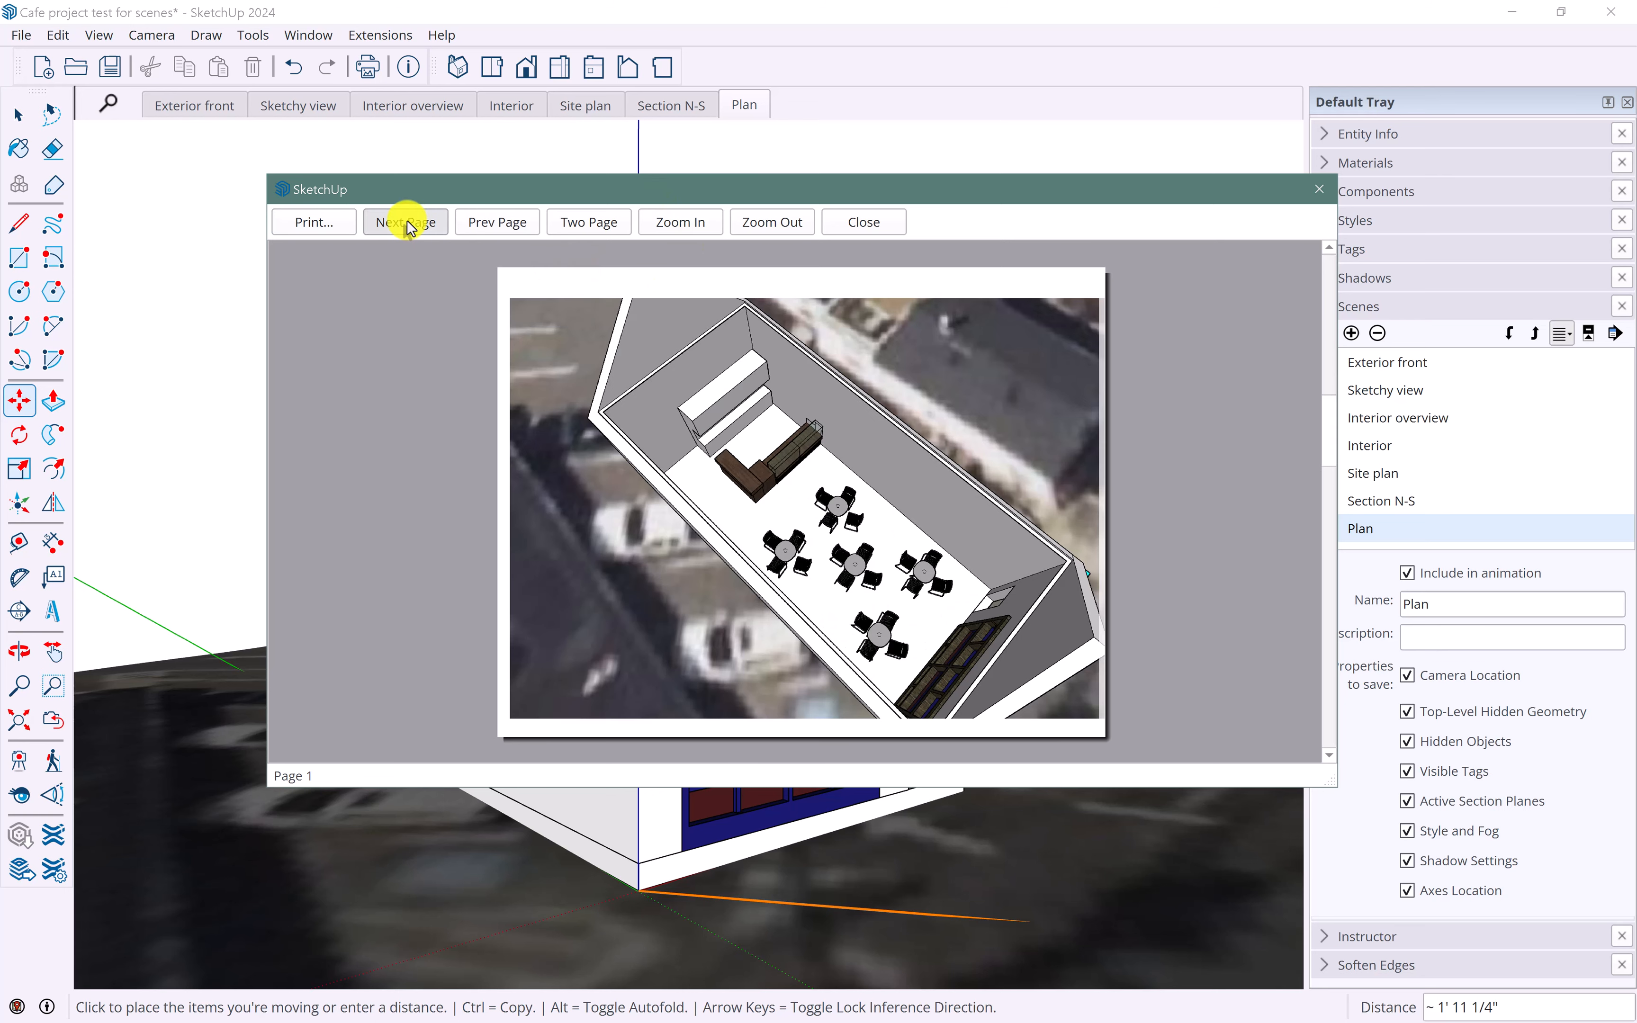
left_click(409, 225)
left_click(409, 225)
left_click(409, 225)
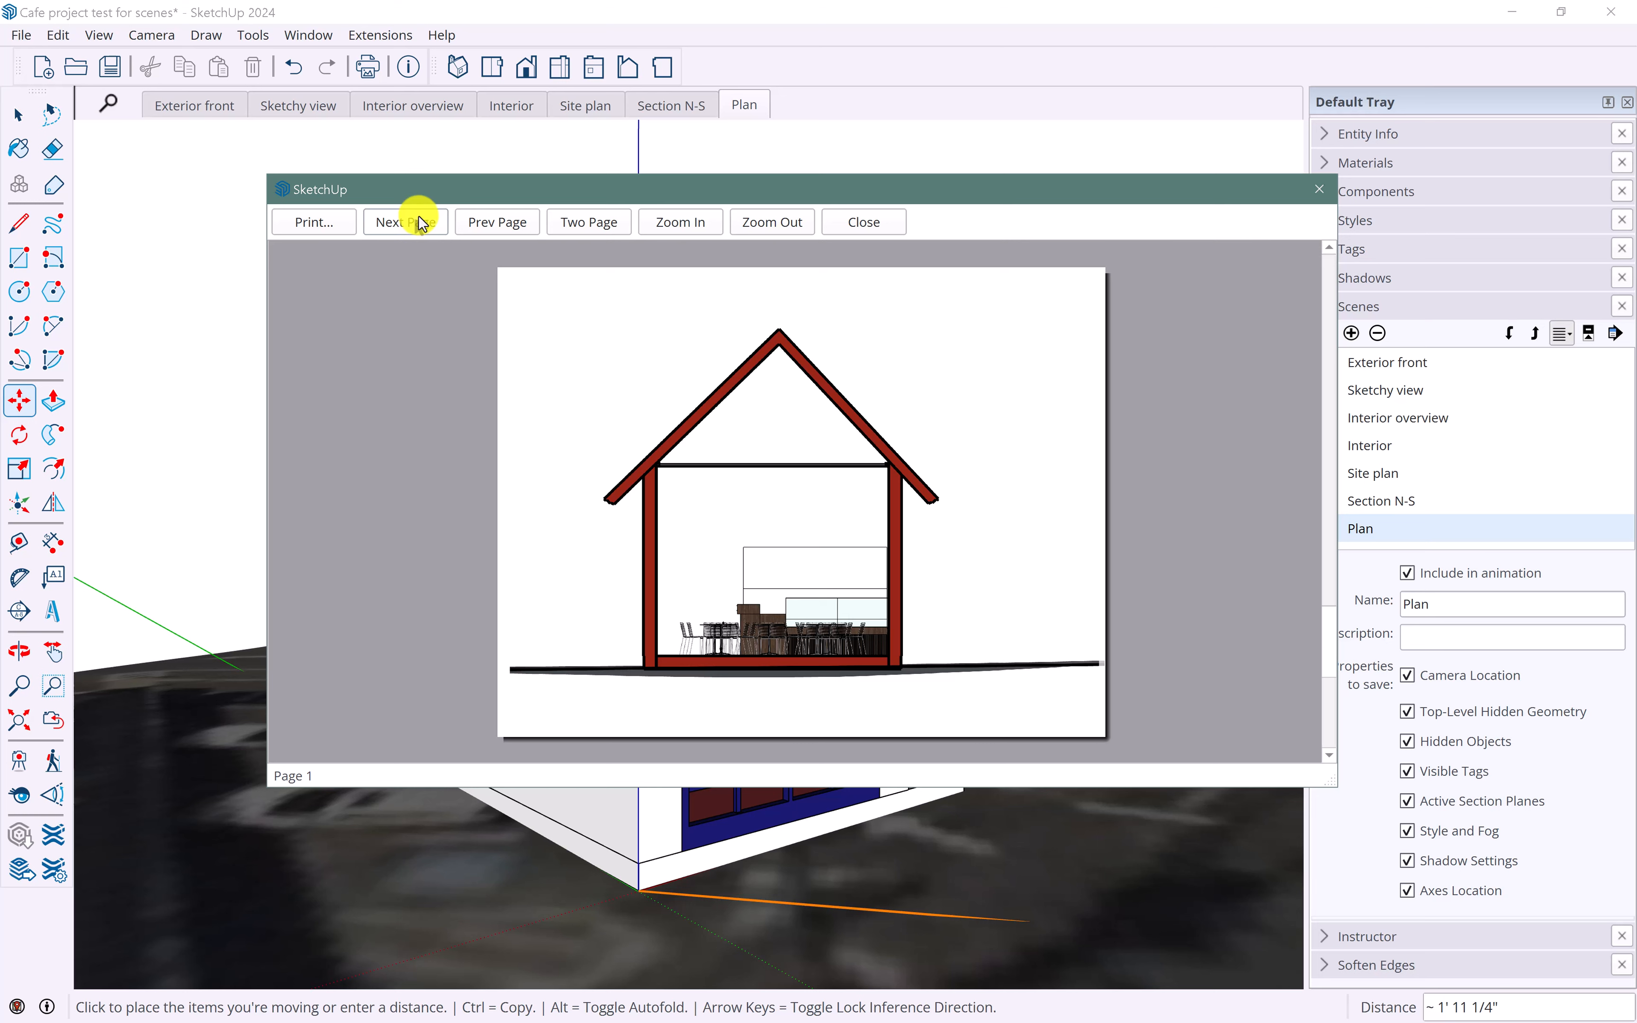
left_click(486, 223)
left_click(482, 221)
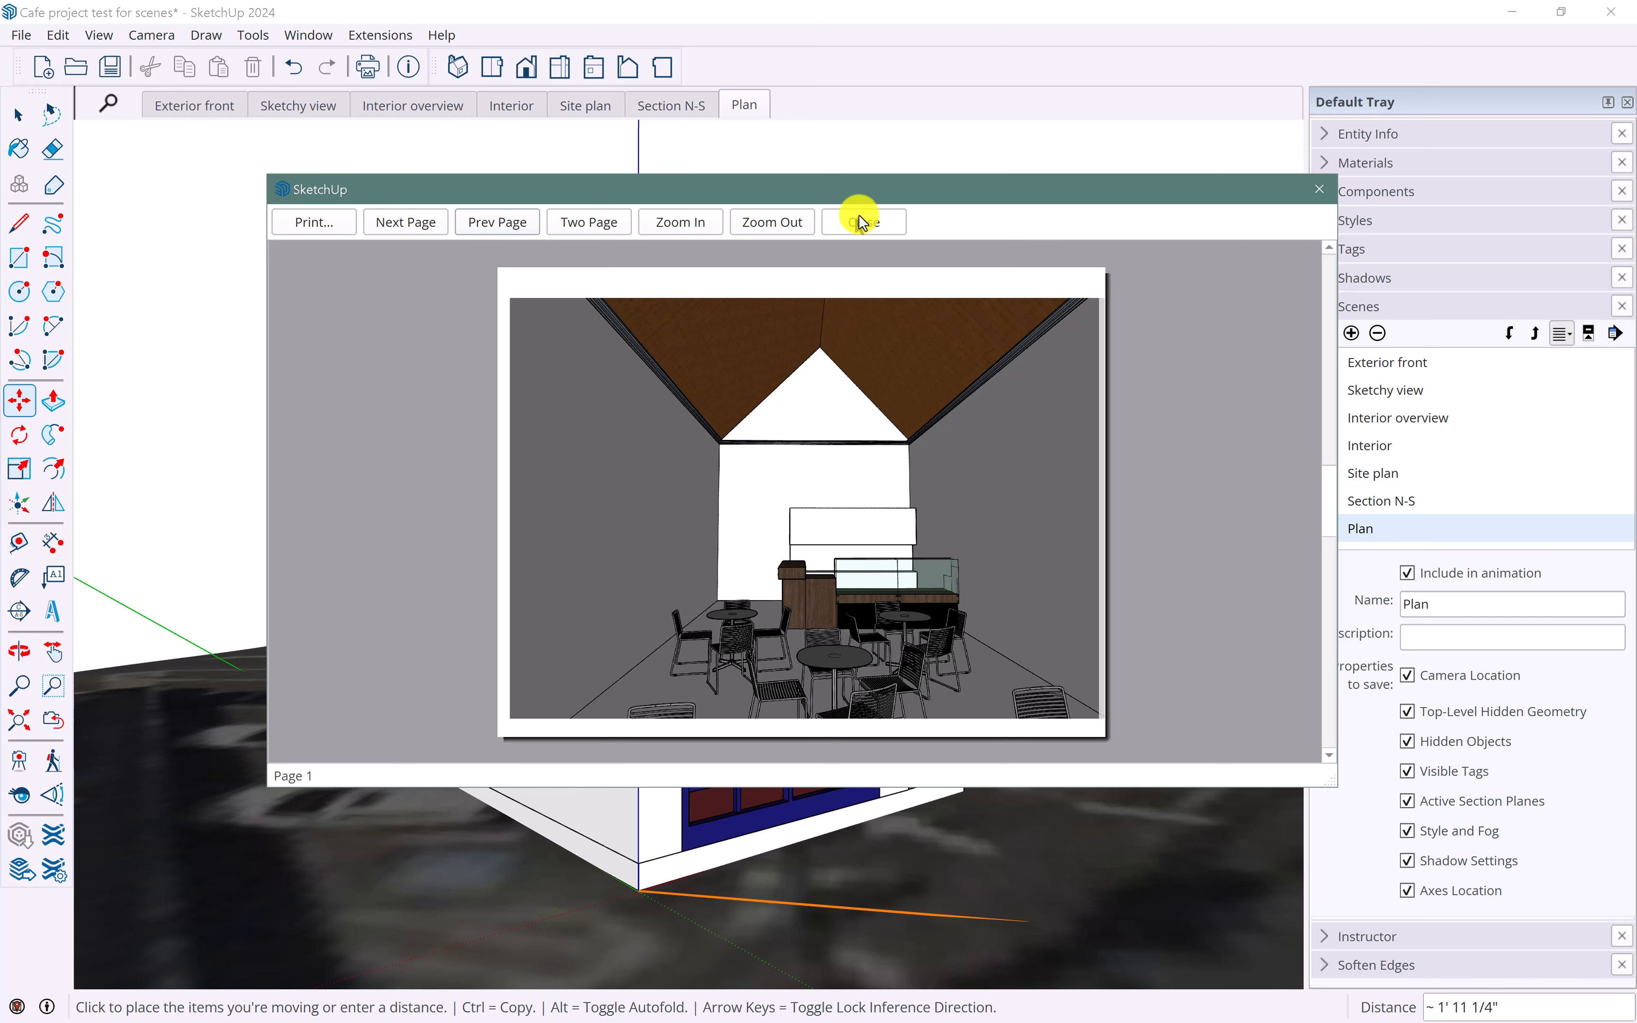
- Print the previewed scenes to a PDF file named Cafe project saved scenes 1_26 in the Sketchup intro video folder
left_click(321, 227)
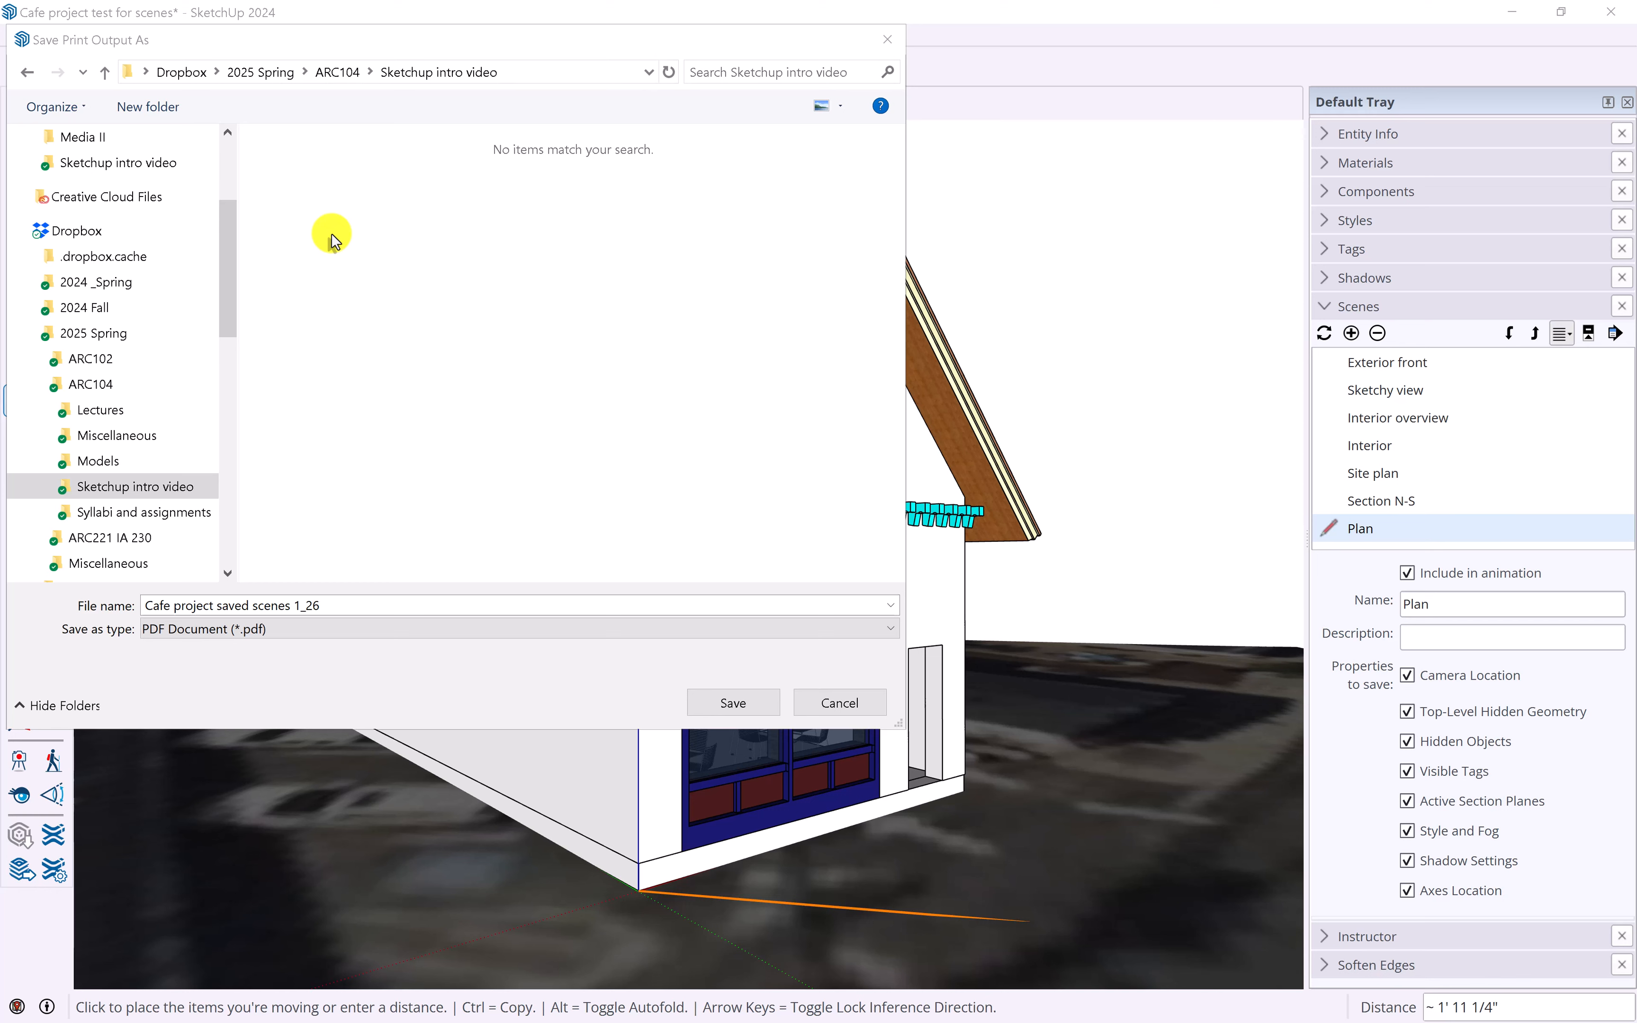
left_click(227, 609)
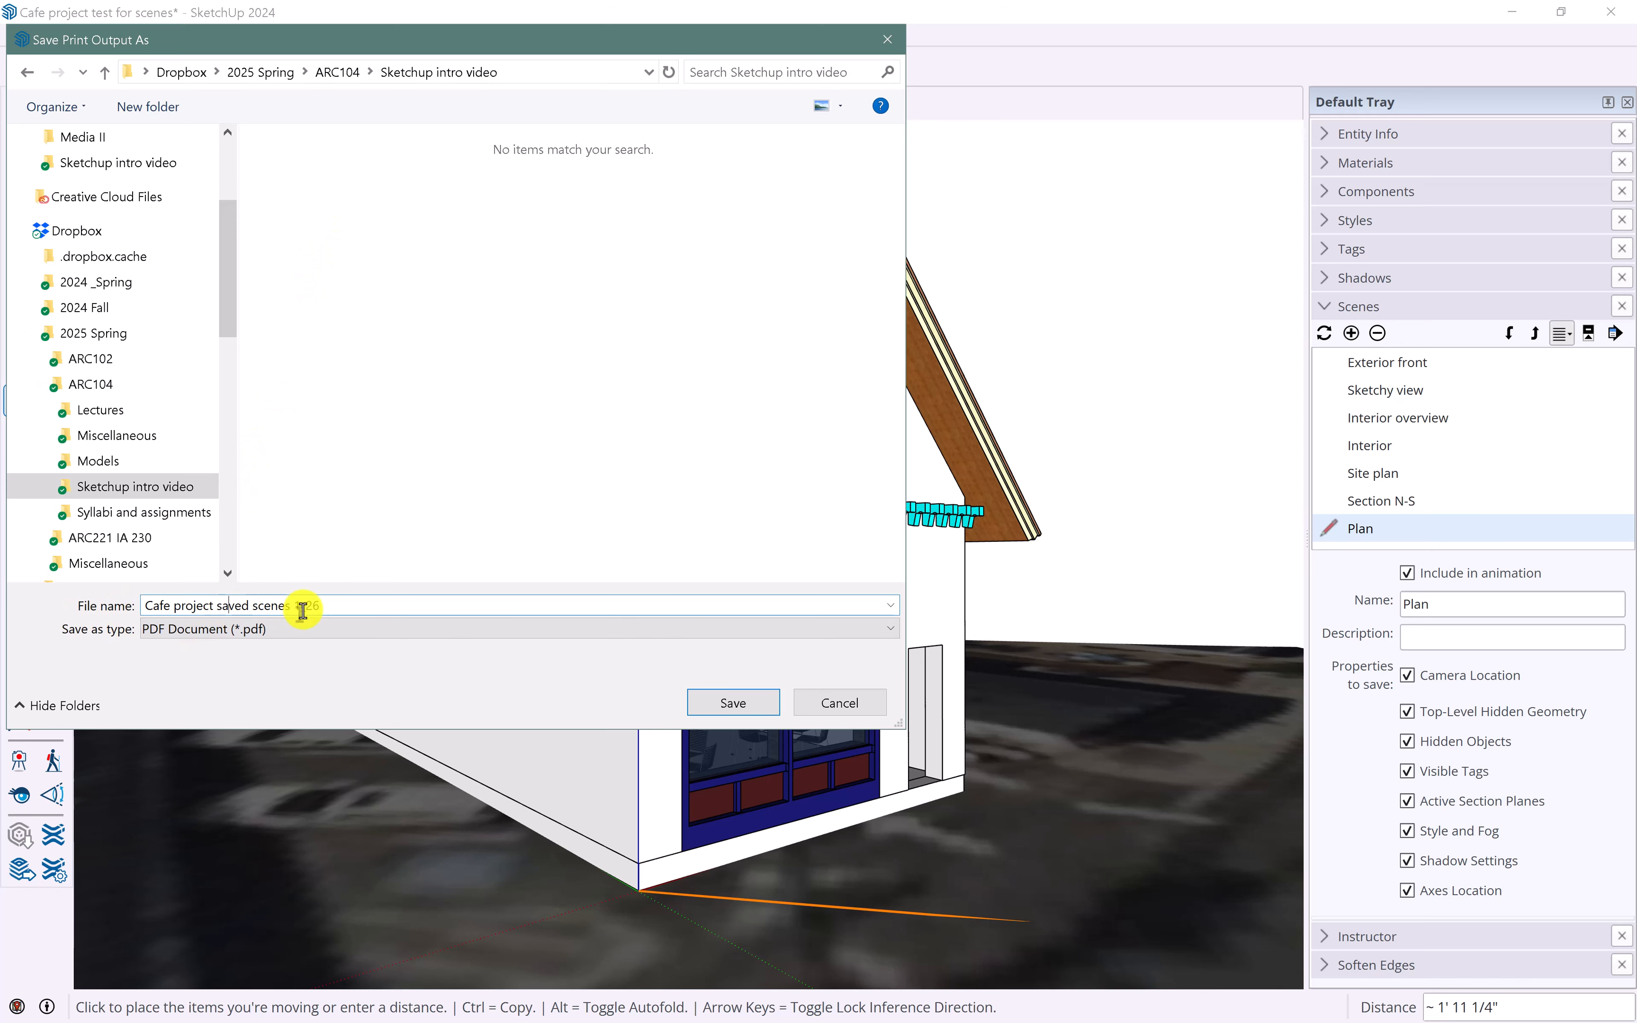
left_click_drag(327, 607, 161, 599)
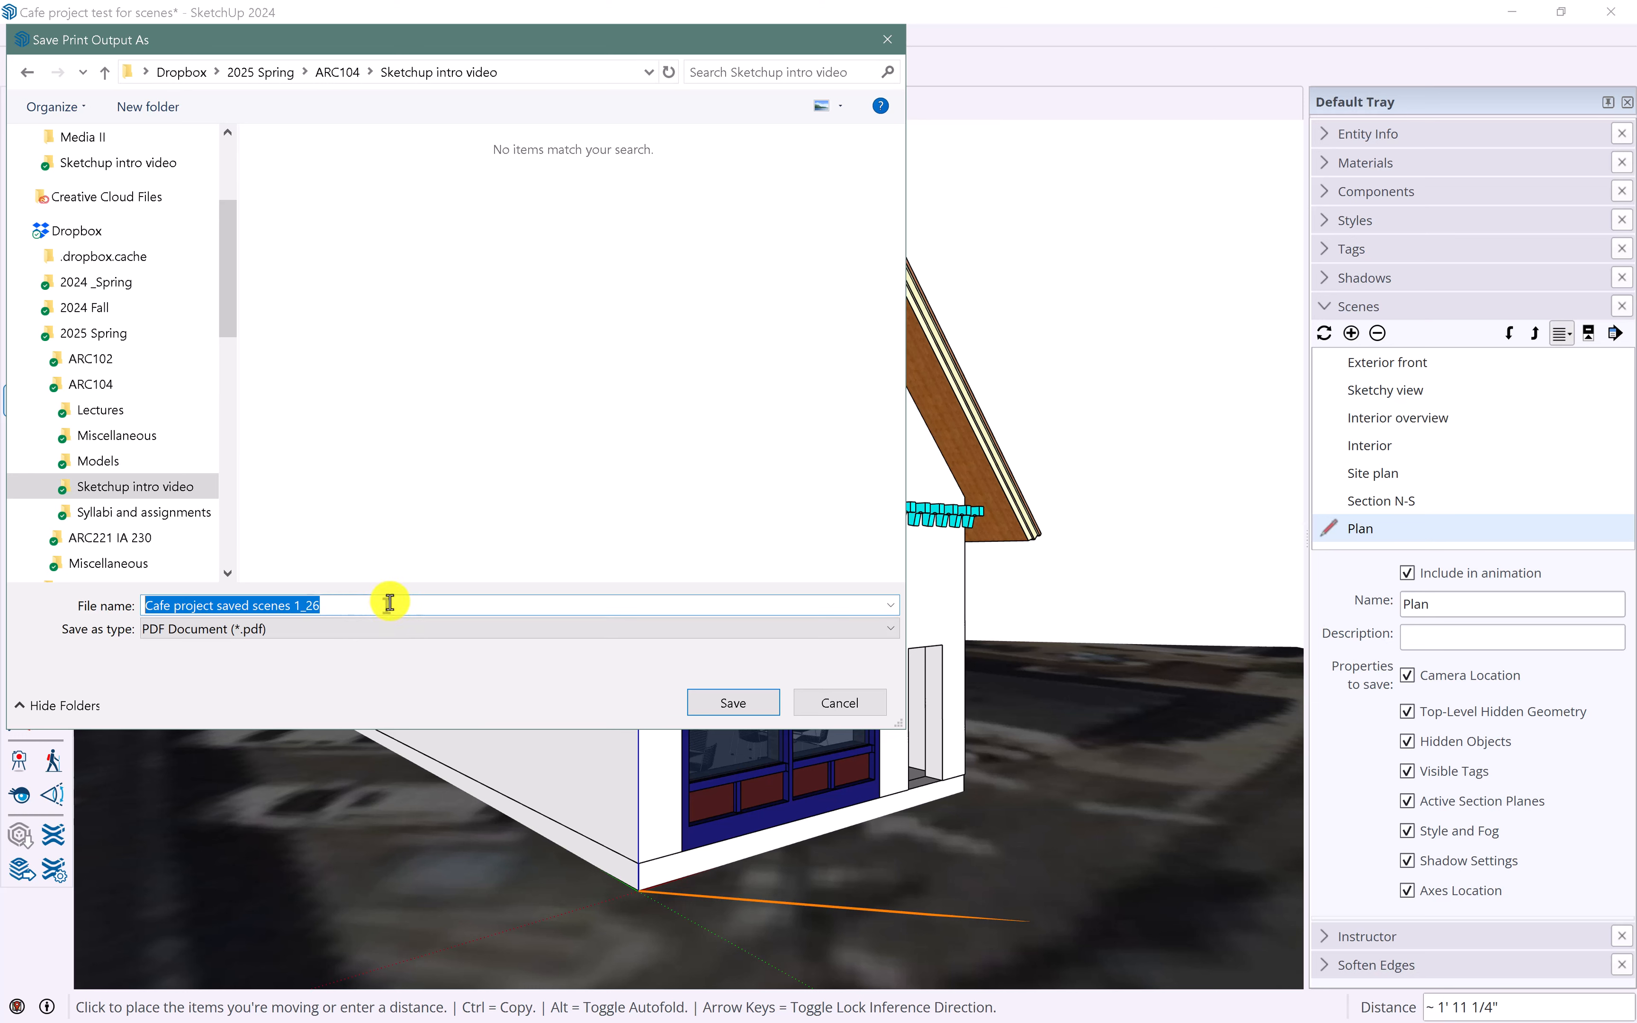
left_click(328, 605)
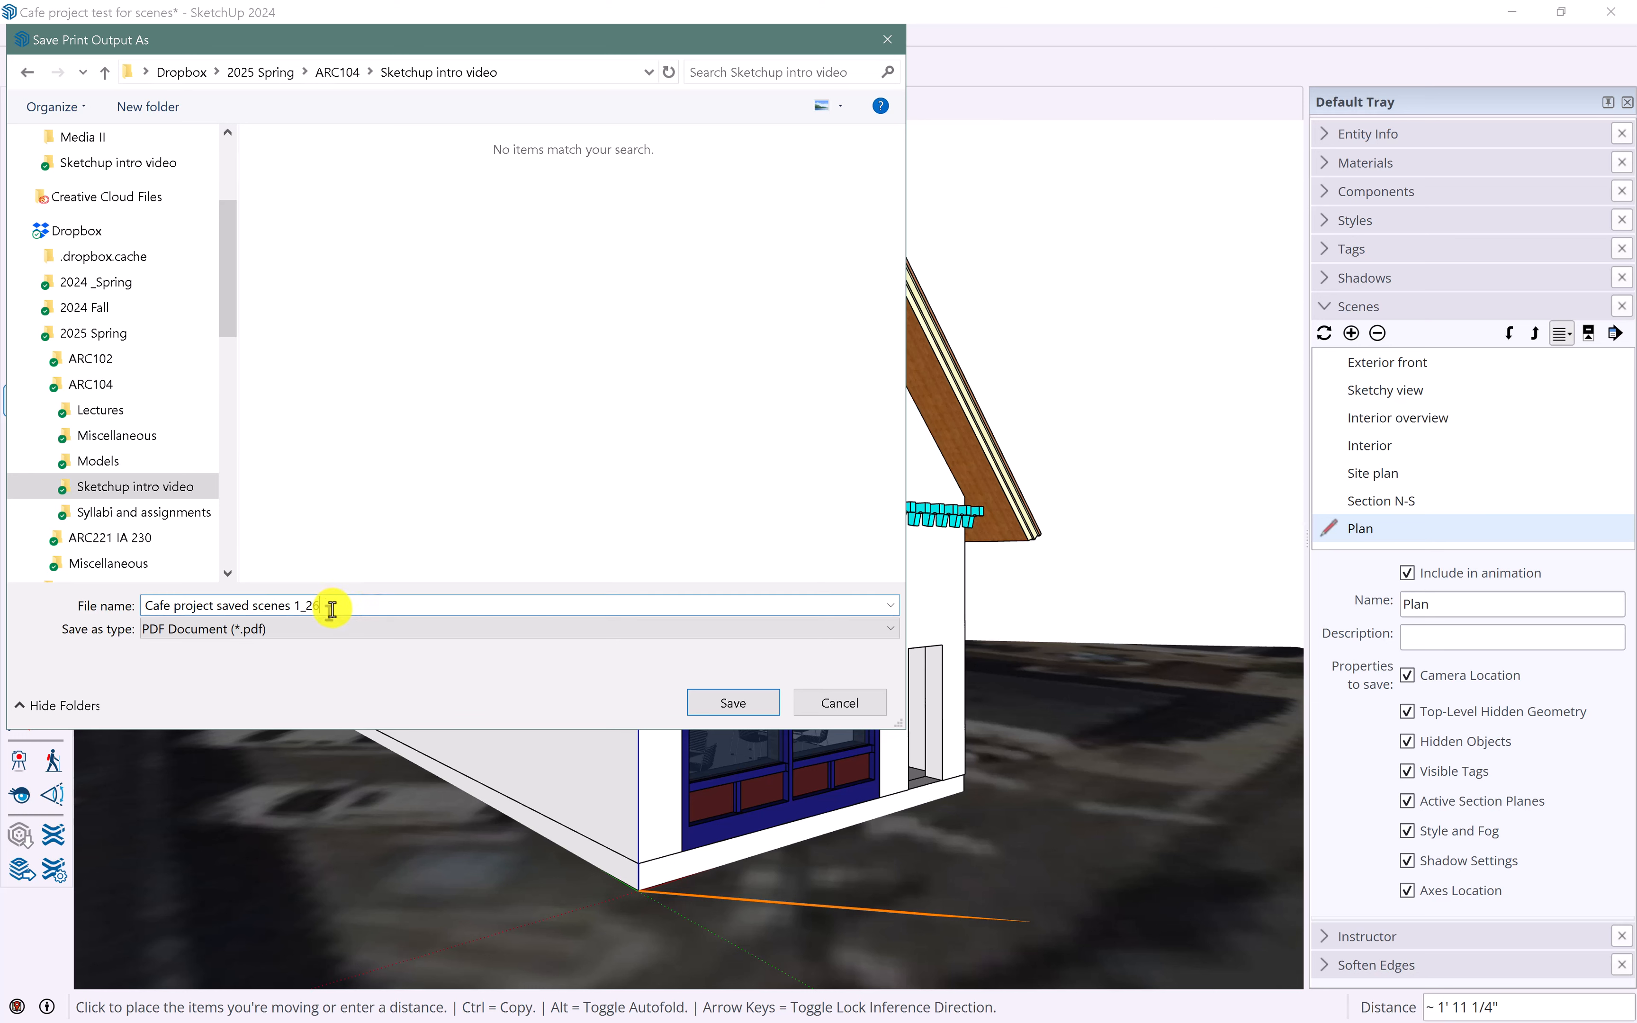
double_click(305, 605)
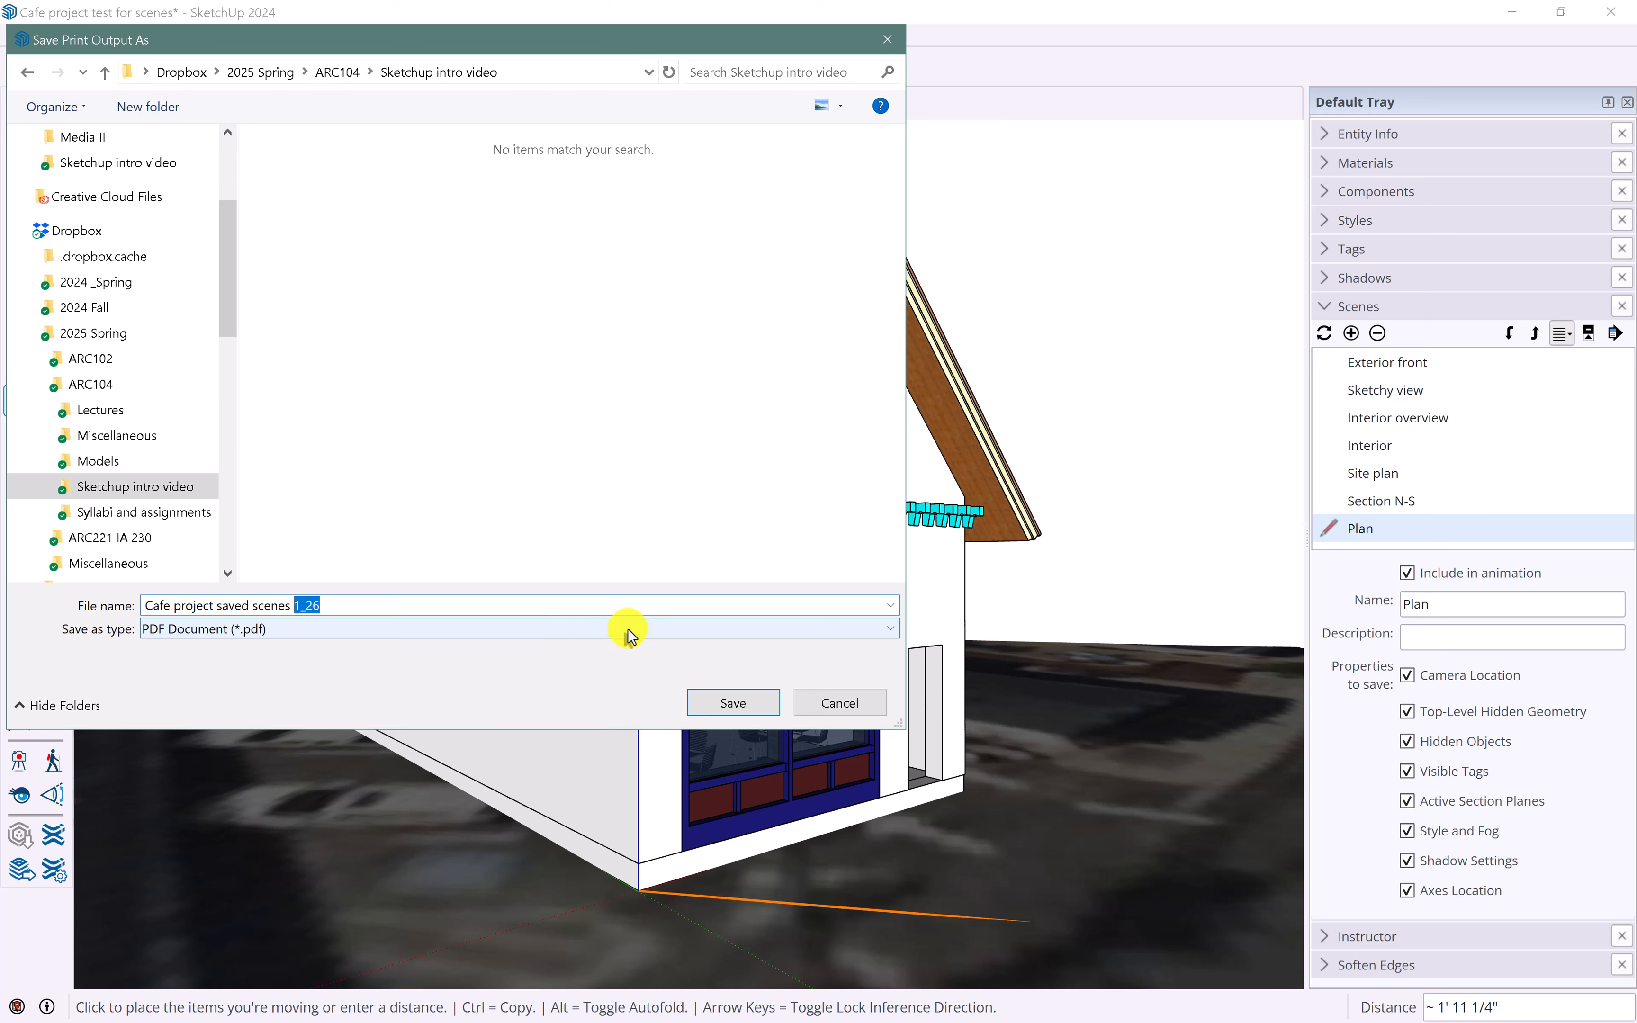
left_click(718, 696)
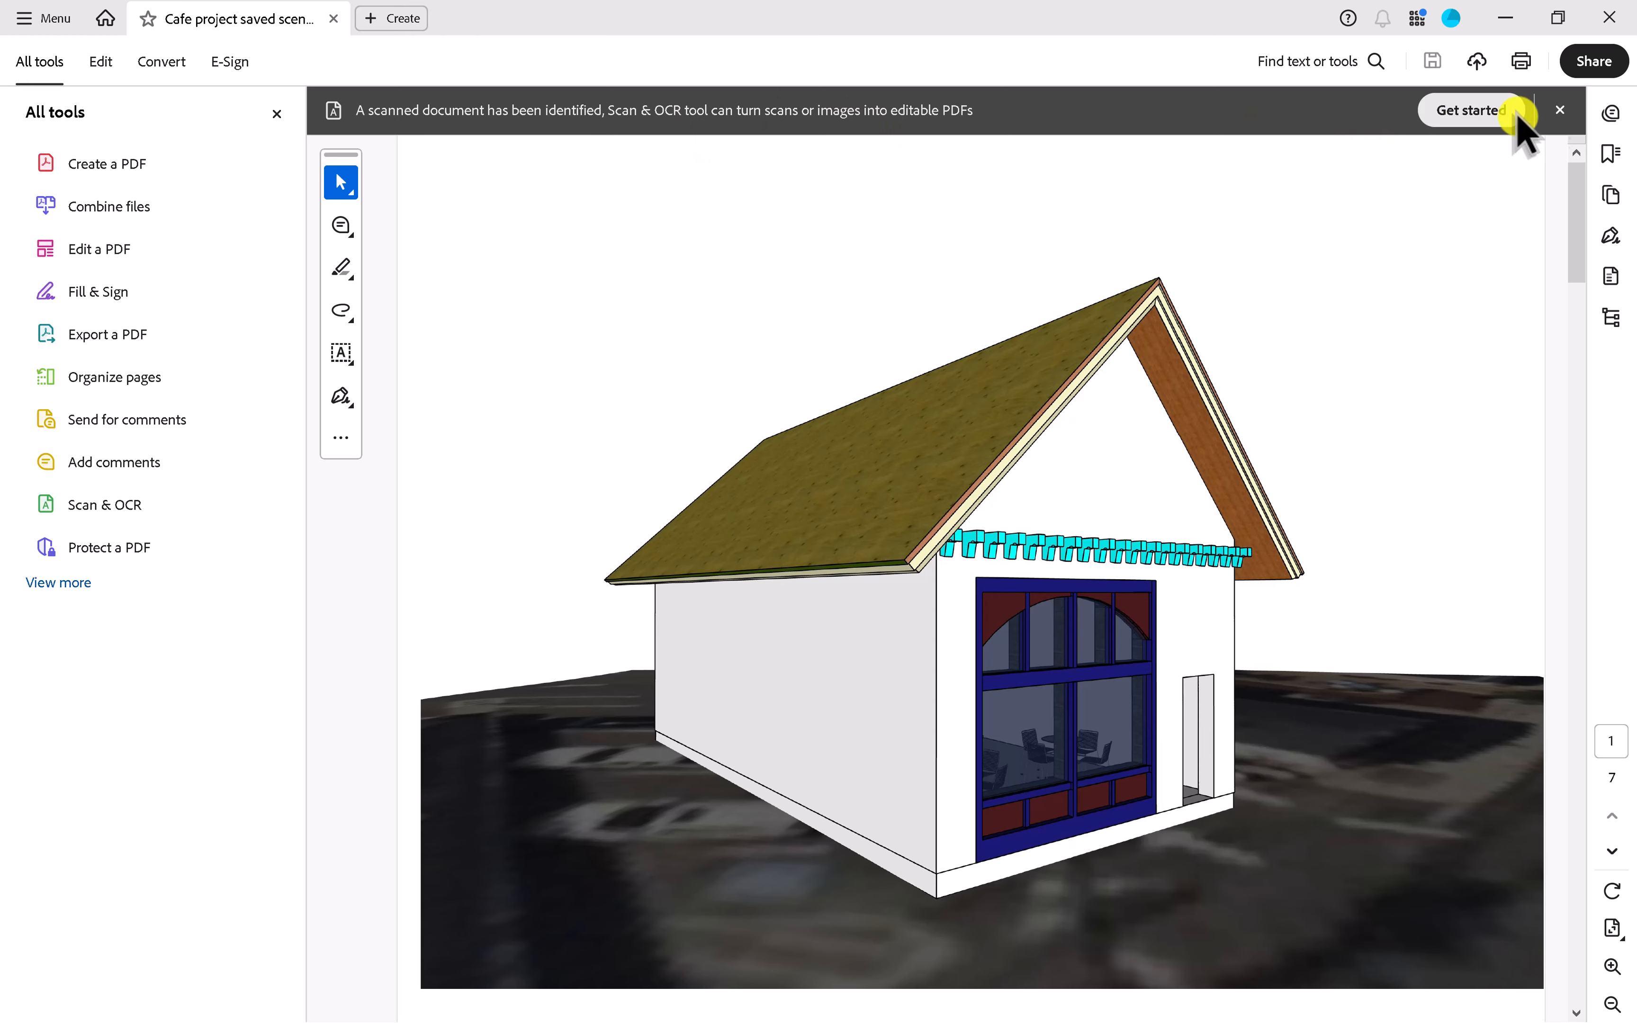
- Switch to Adobe Acrobat and look through the scene pages of the saved PDF
scroll(907, 440, "down", 2)
scroll(910, 455, "down", 1)
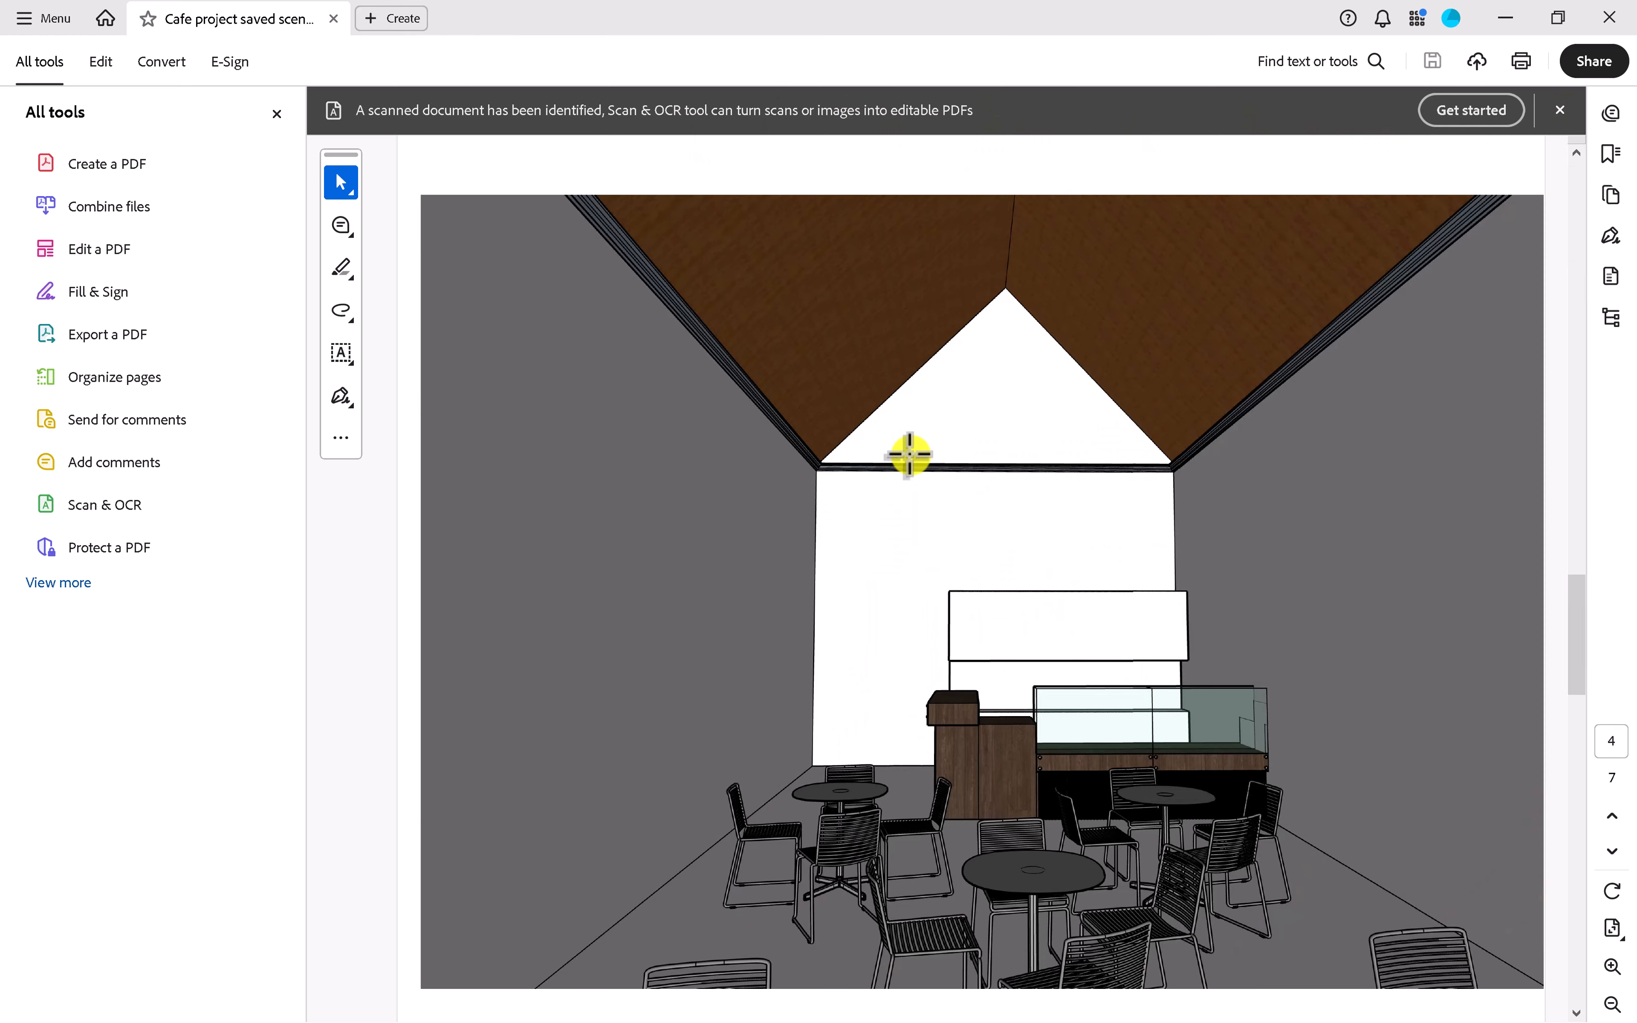
scroll(910, 455, "up", 2)
scroll(913, 455, "down", 2)
scroll(915, 455, "up", 3)
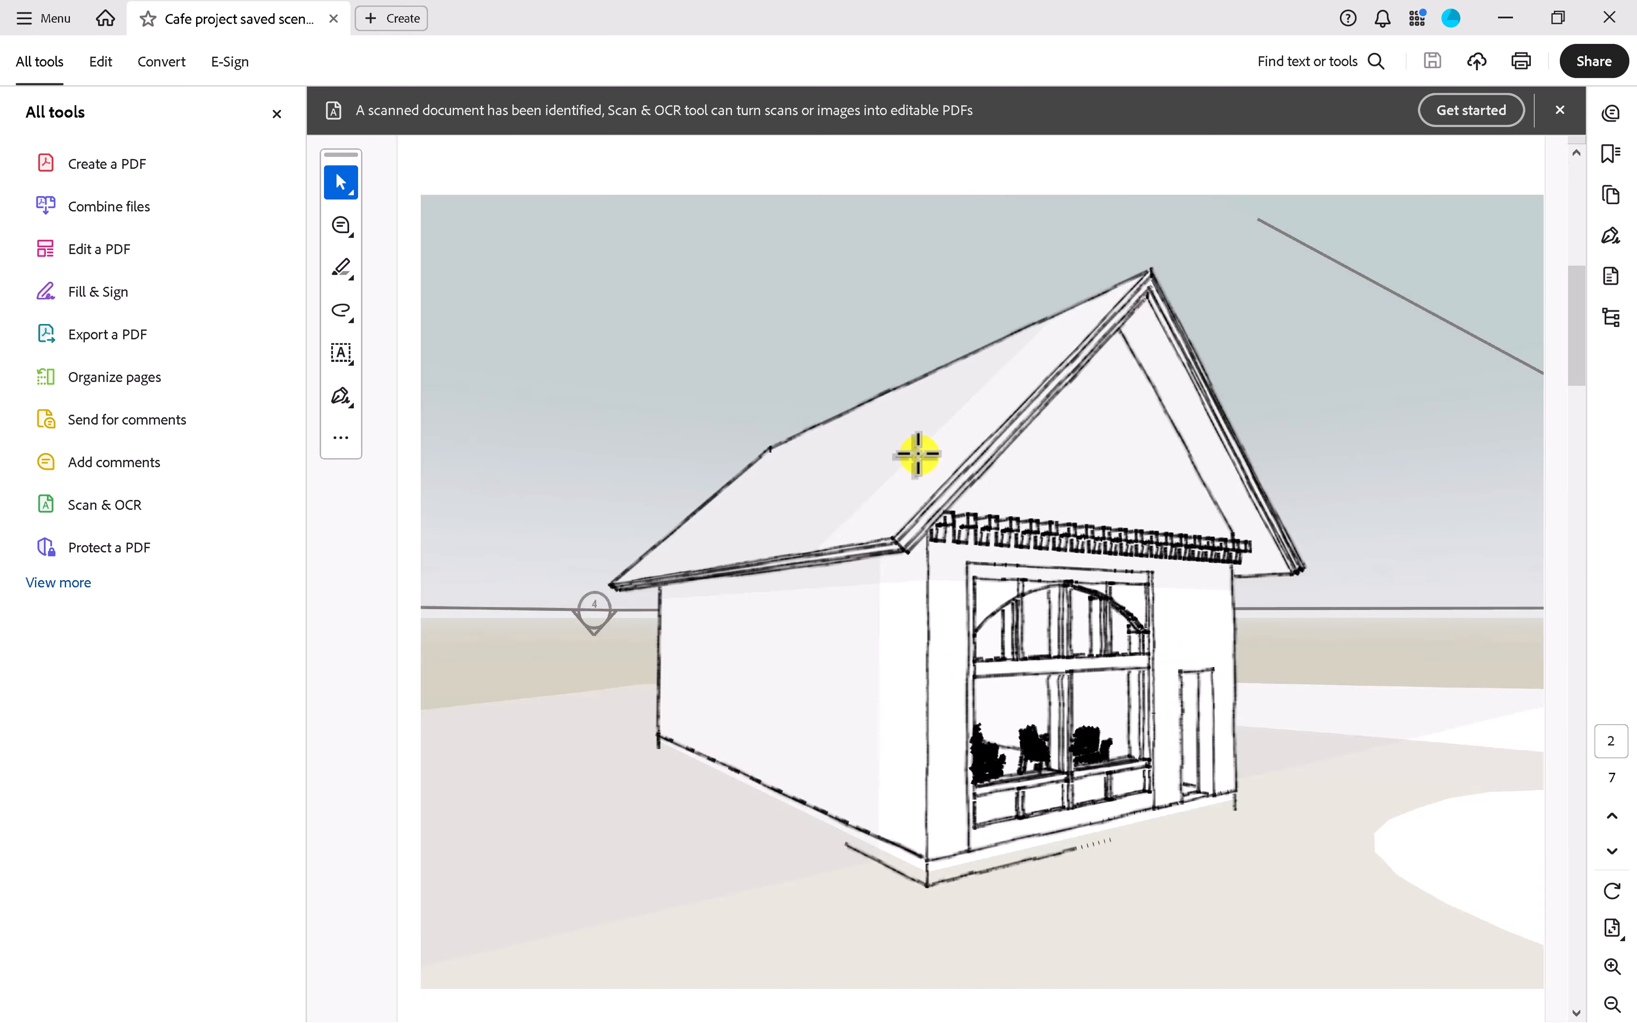